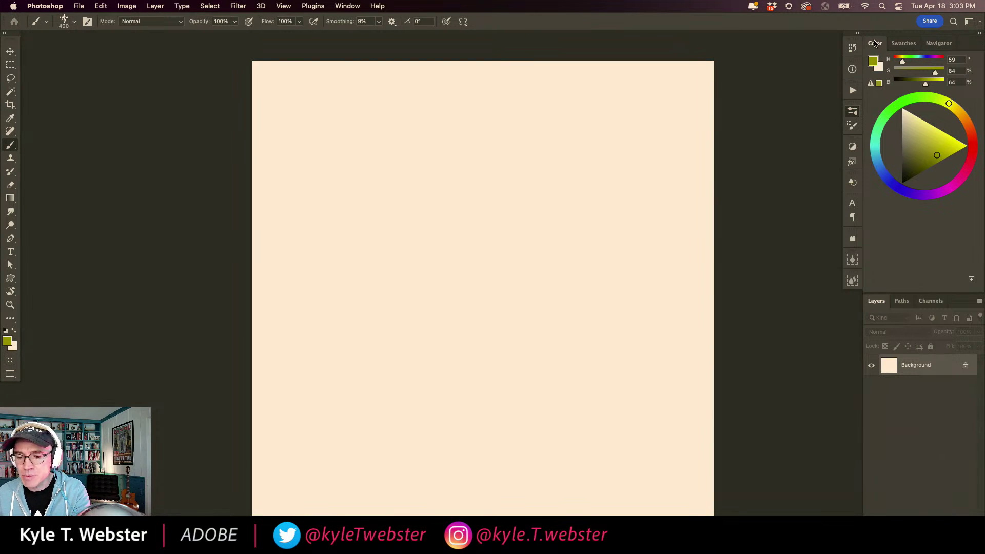
Float the color picker, preview its Hue Cube display, and return it docked as the Color Wheel.
{"action": "left_click_drag", "start_coordinate": [875, 43], "coordinate": [417, 100]}
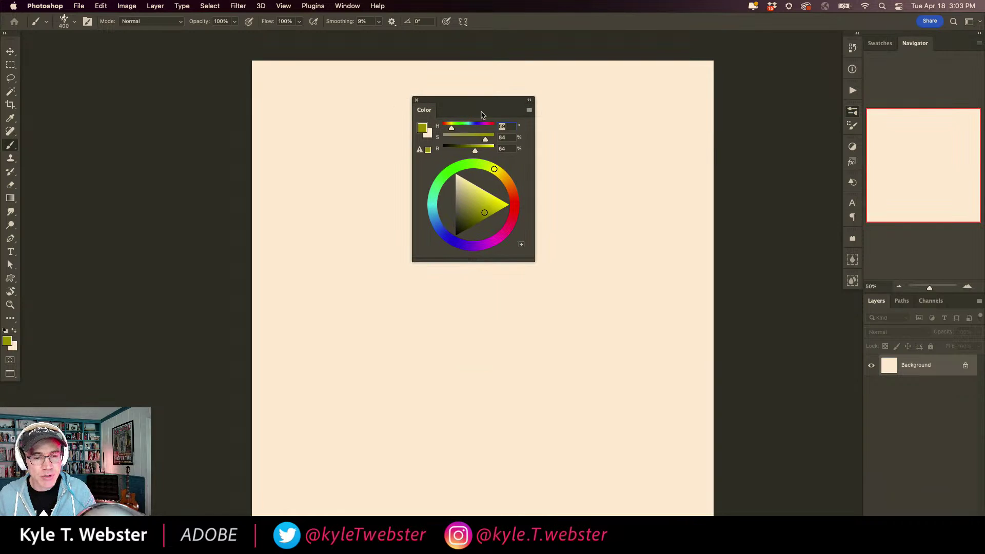
{"action": "left_click", "coordinate": [528, 111]}
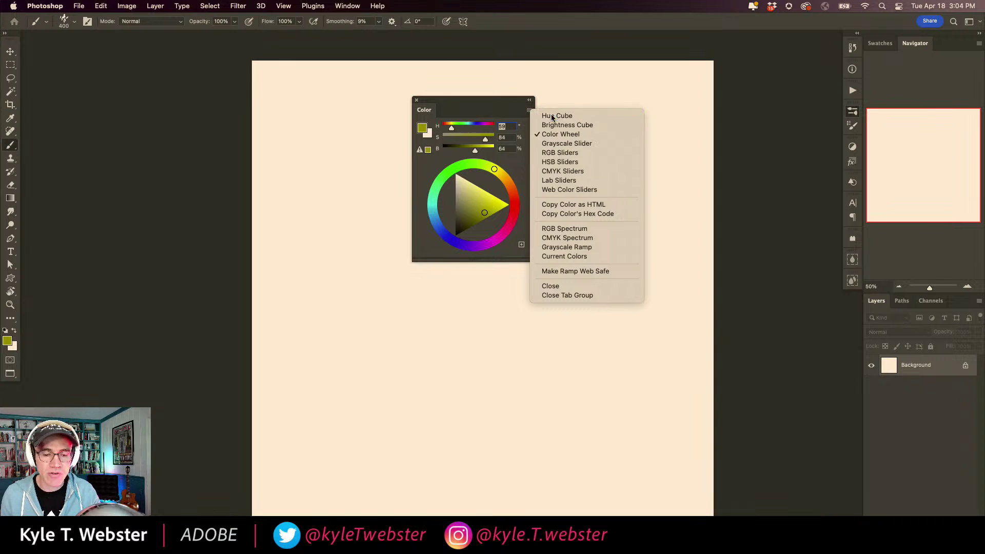
{"action": "left_click", "coordinate": [549, 116]}
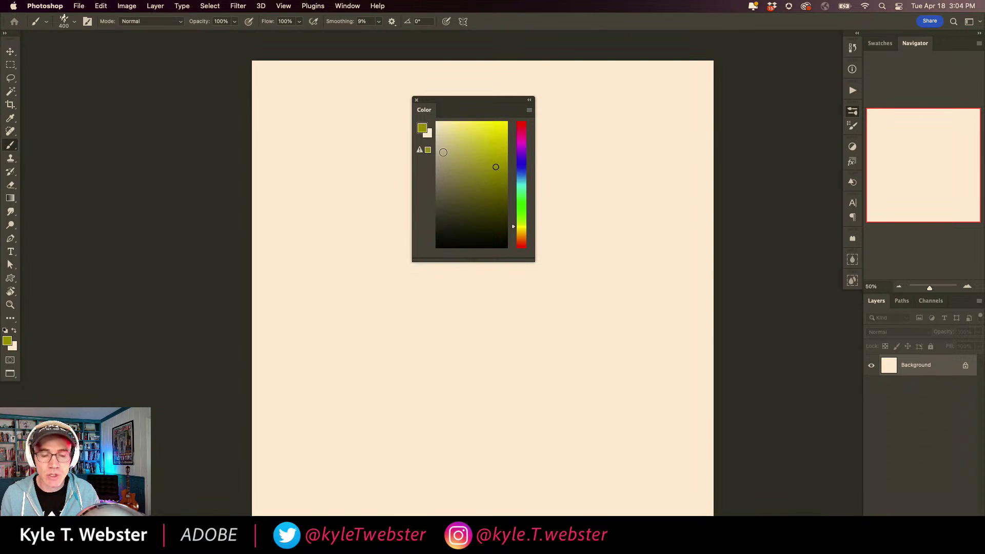
{"action": "left_click", "coordinate": [528, 110]}
{"action": "left_click", "coordinate": [560, 132]}
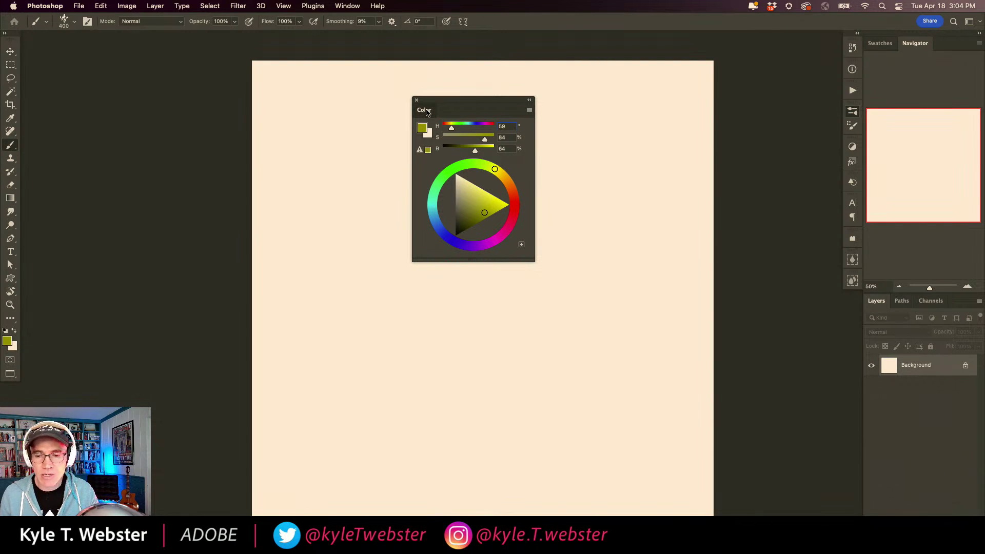
{"action": "left_click_drag", "start_coordinate": [425, 112], "coordinate": [862, 48]}
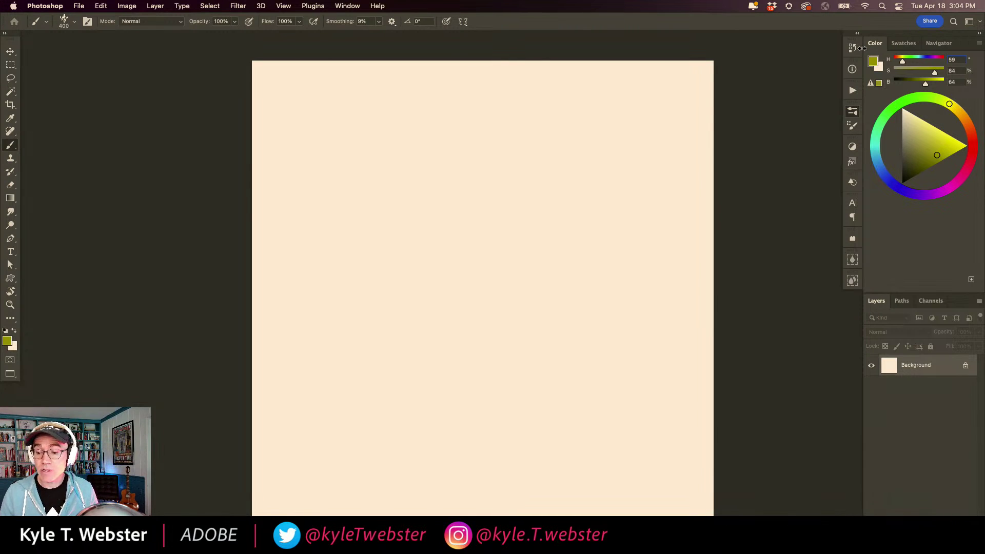
Make more room for the layer list and paint an olive-green leaf cluster at the canvas center on a new layer.
{"action": "left_click_drag", "start_coordinate": [875, 291], "coordinate": [879, 192]}
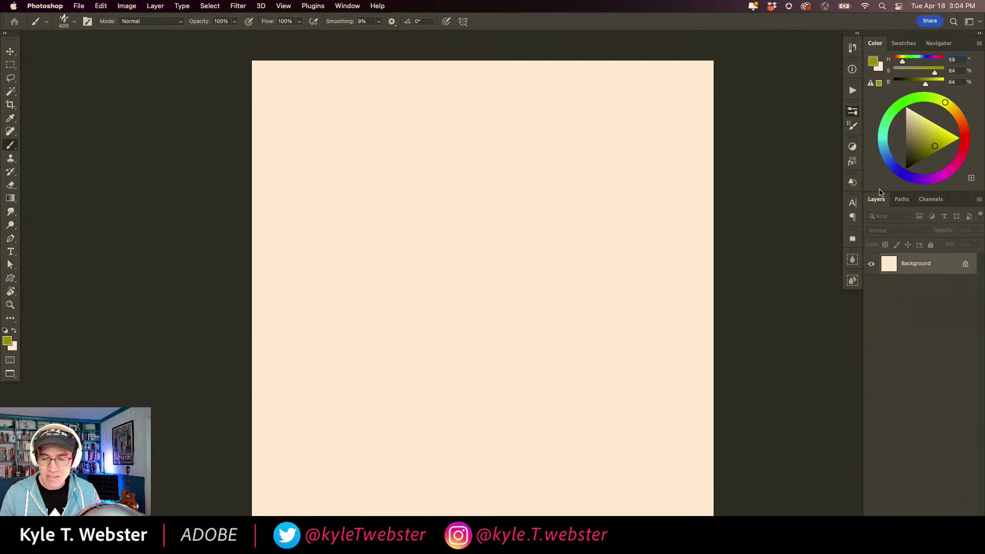
{"action": "key", "text": "super+shift+alt+n"}
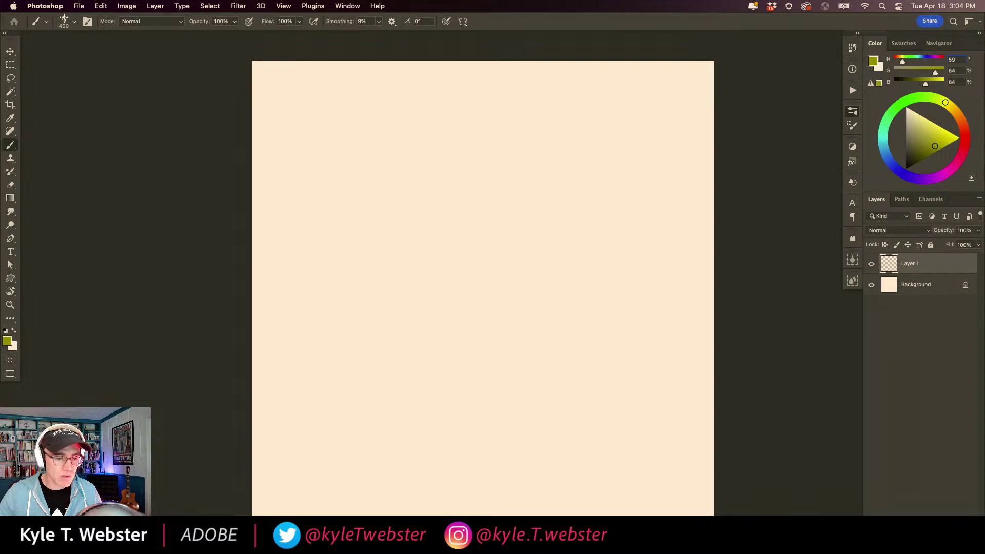
{"action": "left_click", "coordinate": [384, 340], "text": "alt"}
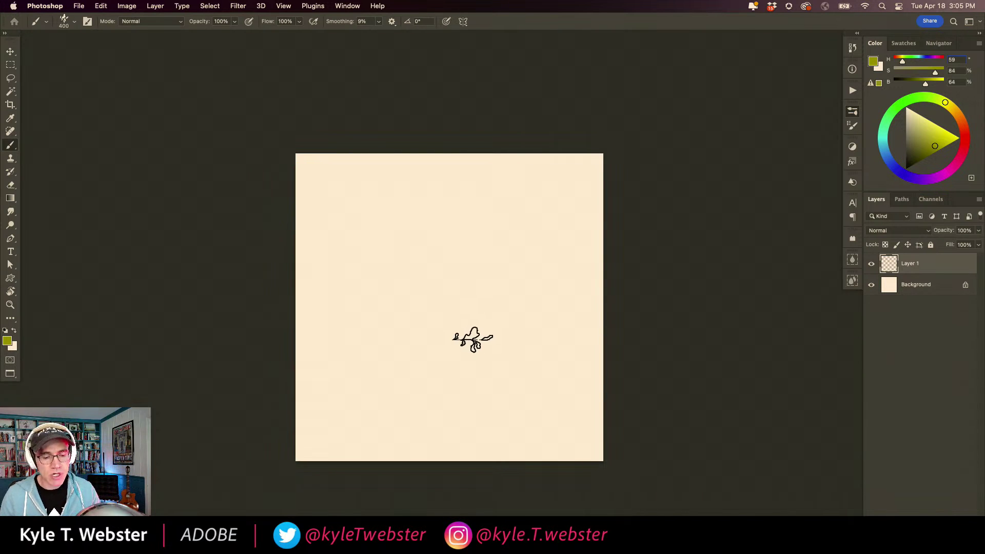
{"action": "mouse_move", "coordinate": [470, 340]}
{"action": "left_mouse_down"}
{"action": "mouse_move", "coordinate": [391, 314]}
{"action": "mouse_move", "coordinate": [369, 220]}
{"action": "left_mouse_up"}
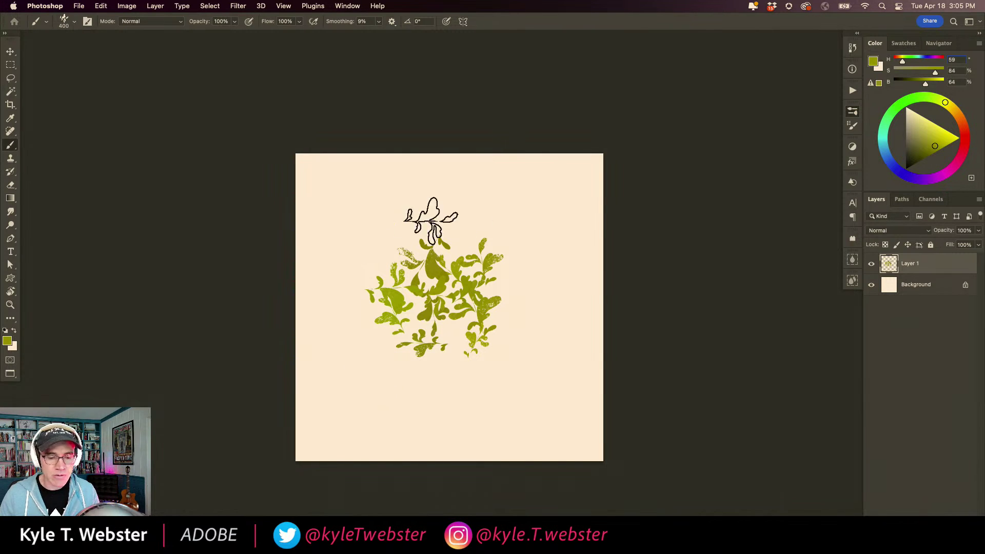
{"action": "mouse_move", "coordinate": [435, 351]}
{"action": "left_mouse_down"}
{"action": "mouse_move", "coordinate": [508, 301]}
{"action": "mouse_move", "coordinate": [461, 374]}
{"action": "left_mouse_up"}
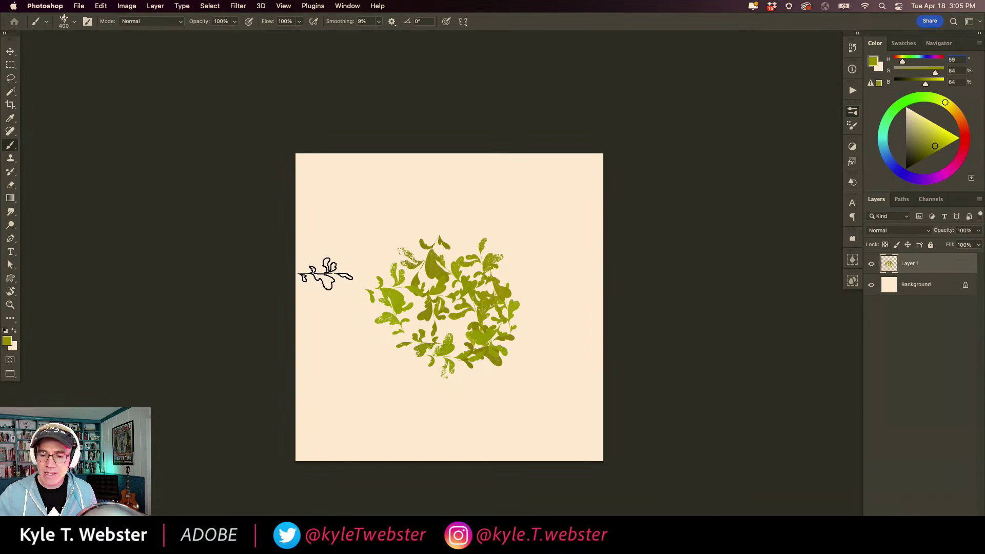
Add an empty layer above the background, show the rulers, and place vertical and horizontal guides through the canvas center.
{"action": "key", "text": "super+r"}
{"action": "left_click", "coordinate": [916, 284]}
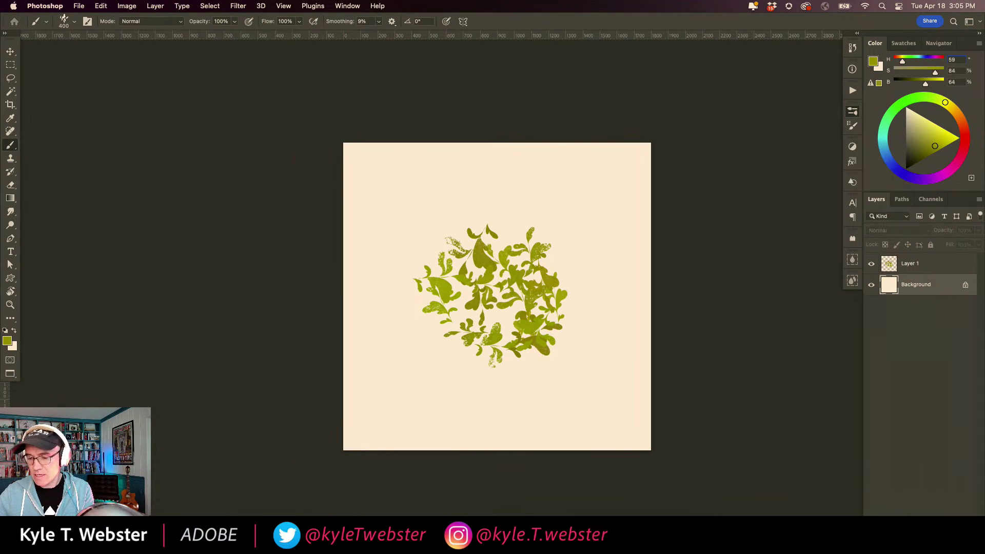
{"action": "key", "text": "super+shift+alt+n"}
{"action": "mouse_move", "coordinate": [6, 403]}
{"action": "left_mouse_down"}
{"action": "mouse_move", "coordinate": [56, 392]}
{"action": "mouse_move", "coordinate": [497, 403]}
{"action": "left_mouse_up"}
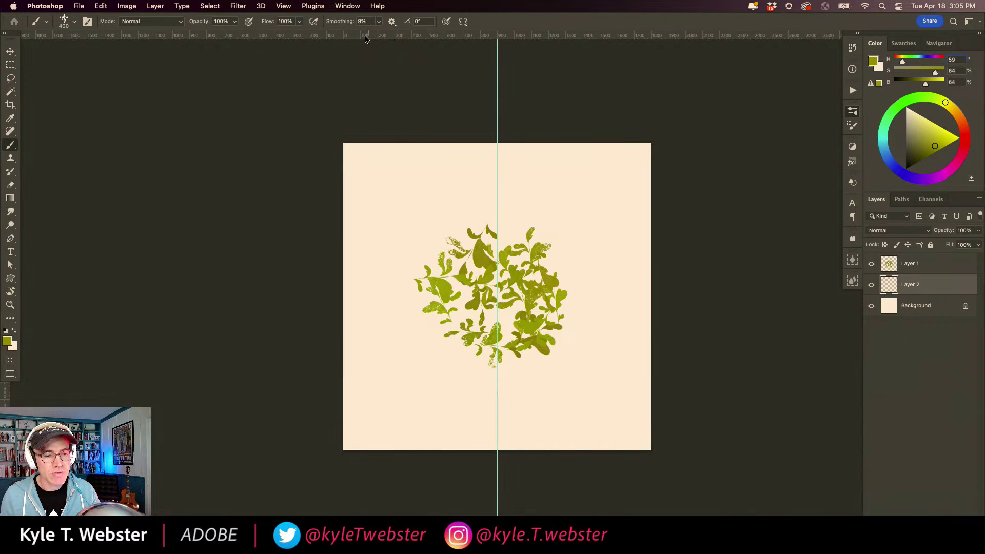
{"action": "left_click_drag", "start_coordinate": [365, 35], "coordinate": [333, 296]}
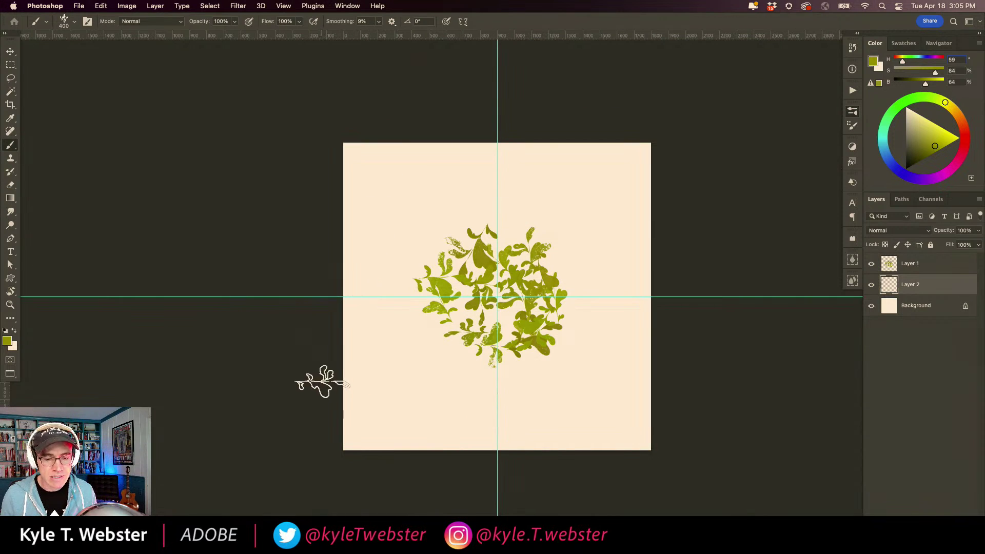
Move the upper-left quarter of the leaf cluster on Layer 1 into the canvas's lower-right corner.
{"action": "key", "text": "alt+bracketright"}
{"action": "key", "text": "m"}
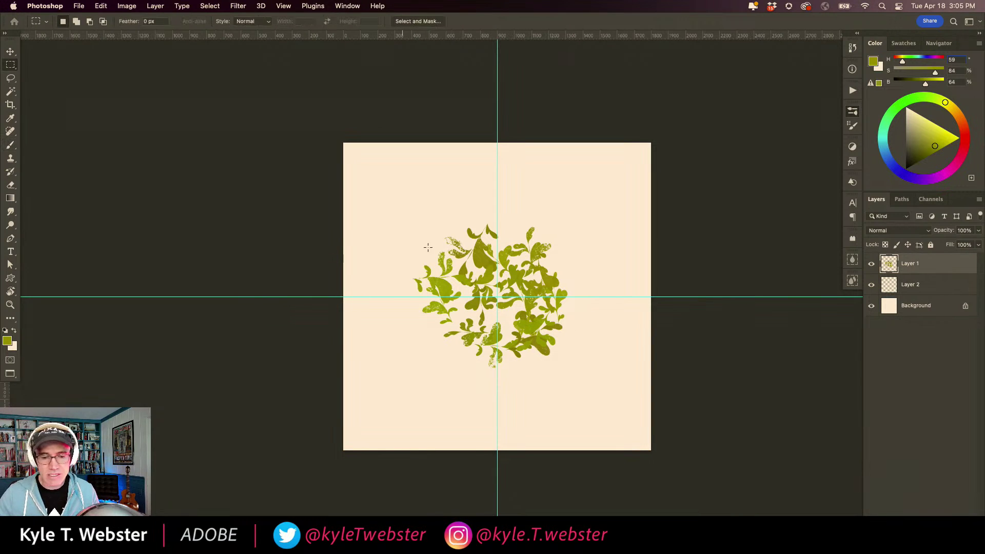
{"action": "left_click_drag", "start_coordinate": [497, 205], "coordinate": [394, 297]}
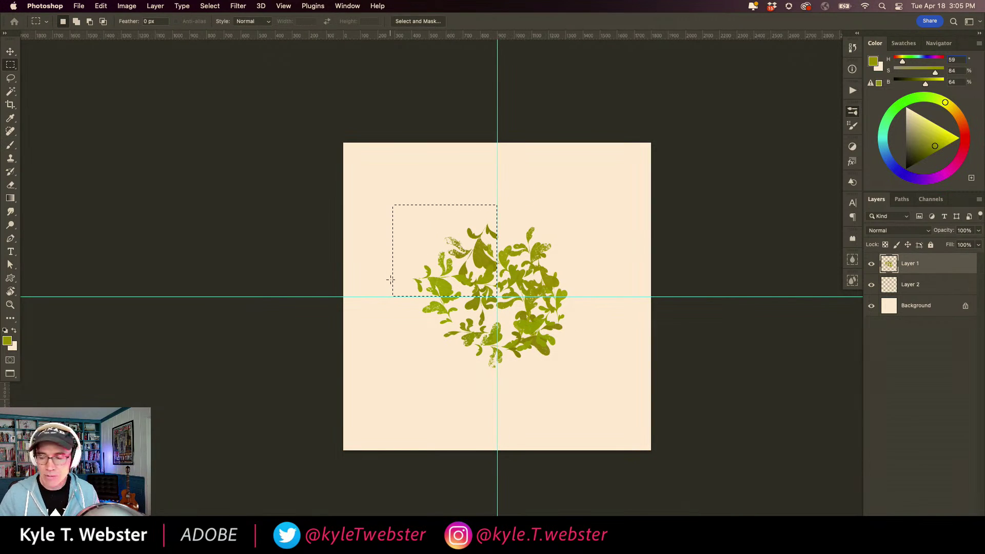
{"action": "key", "text": "v"}
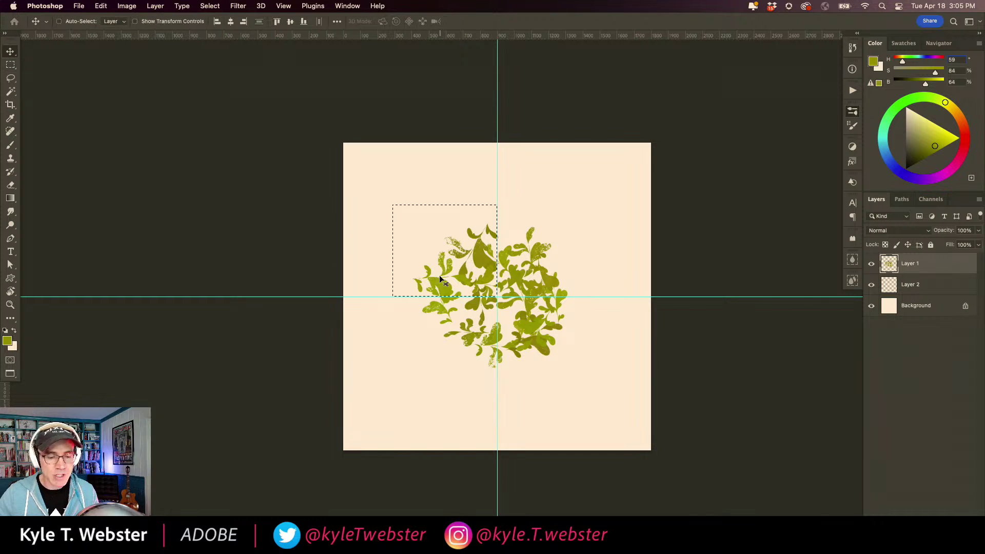
{"action": "left_click_drag", "start_coordinate": [440, 276], "coordinate": [594, 431]}
{"action": "key", "text": "m"}
{"action": "key", "text": "super+d"}
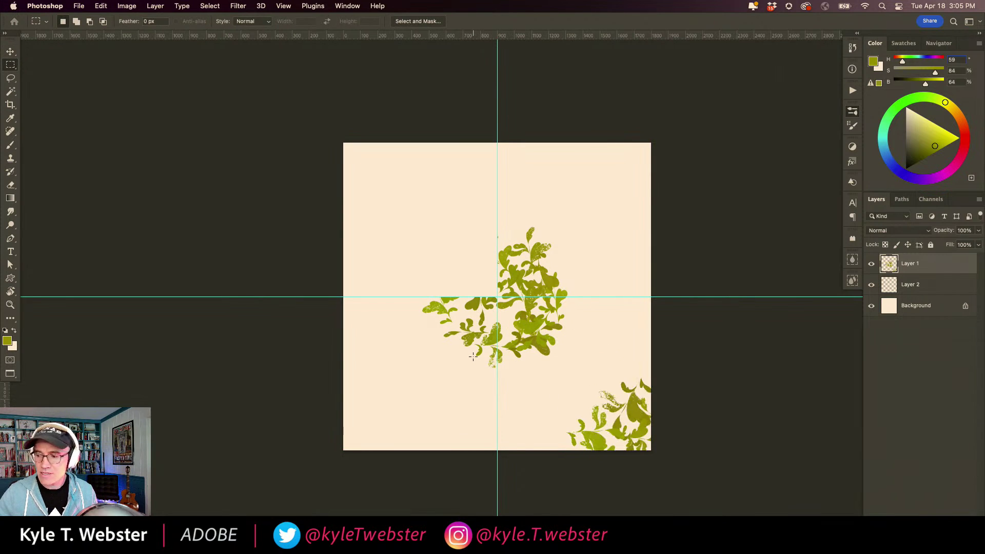
Copy the lower-right quarter of the leaf cluster into the canvas's upper-left corner and deselect it.
{"action": "left_click_drag", "start_coordinate": [577, 297], "coordinate": [330, 185]}
{"action": "key", "text": "v"}
{"action": "key", "text": "super+d"}
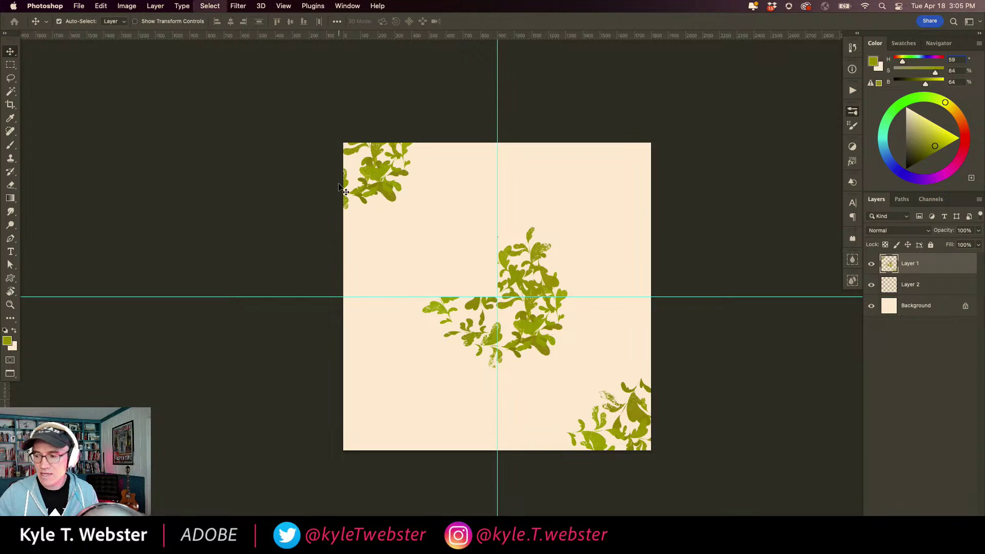
Copy the lower-left quarter of the leaf cluster into the canvas's upper-right corner and deselect it.
{"action": "key", "text": "m"}
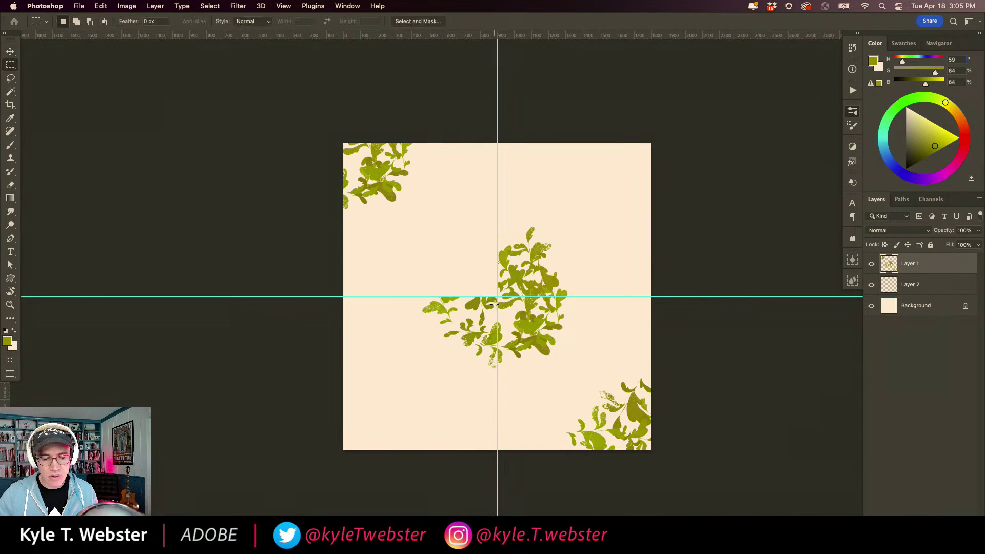
{"action": "left_click_drag", "start_coordinate": [497, 296], "coordinate": [417, 378]}
{"action": "key", "text": "v"}
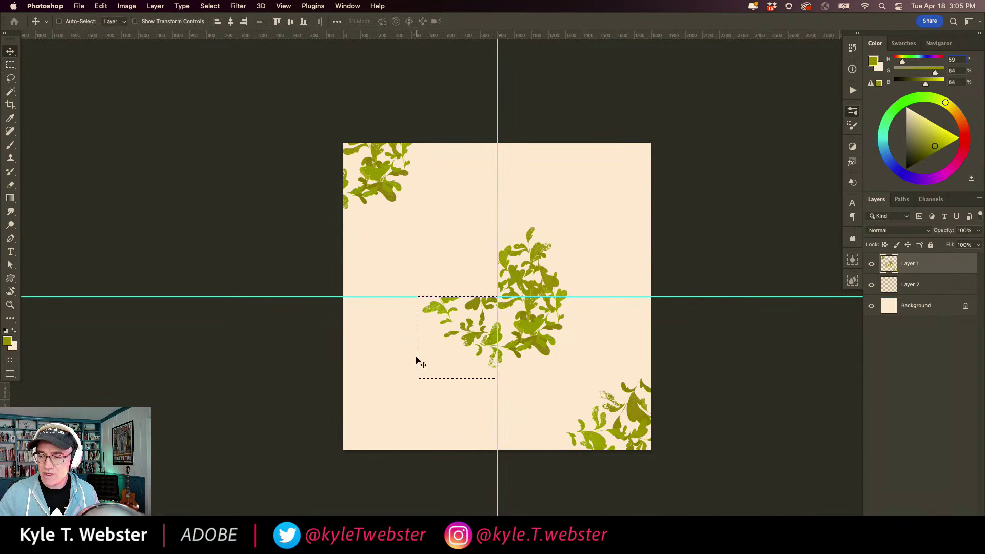
{"action": "left_click_drag", "start_coordinate": [442, 336], "coordinate": [620, 162]}
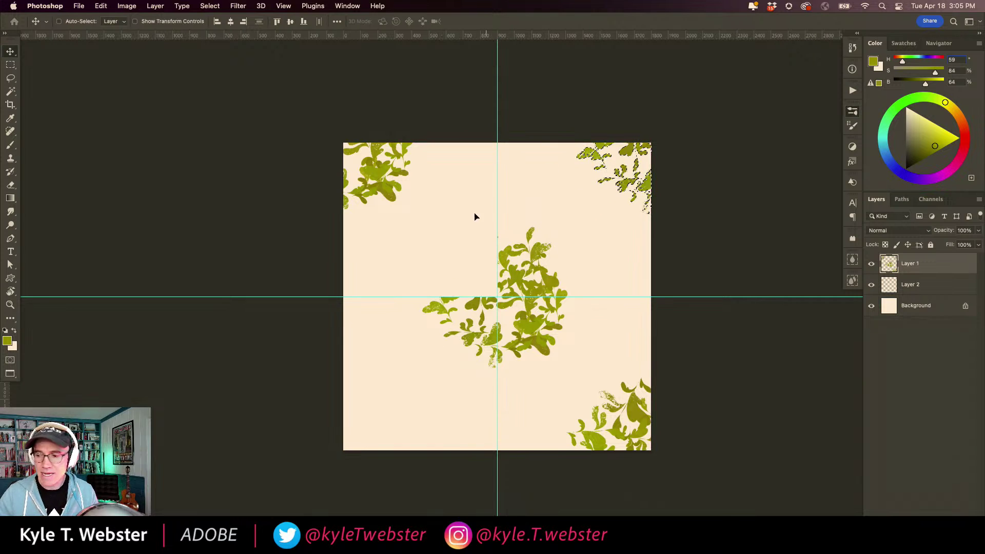
{"action": "key", "text": "super+d"}
Copy the upper-right quarter of the leaf cluster into the canvas's lower-left corner.
{"action": "key", "text": "m"}
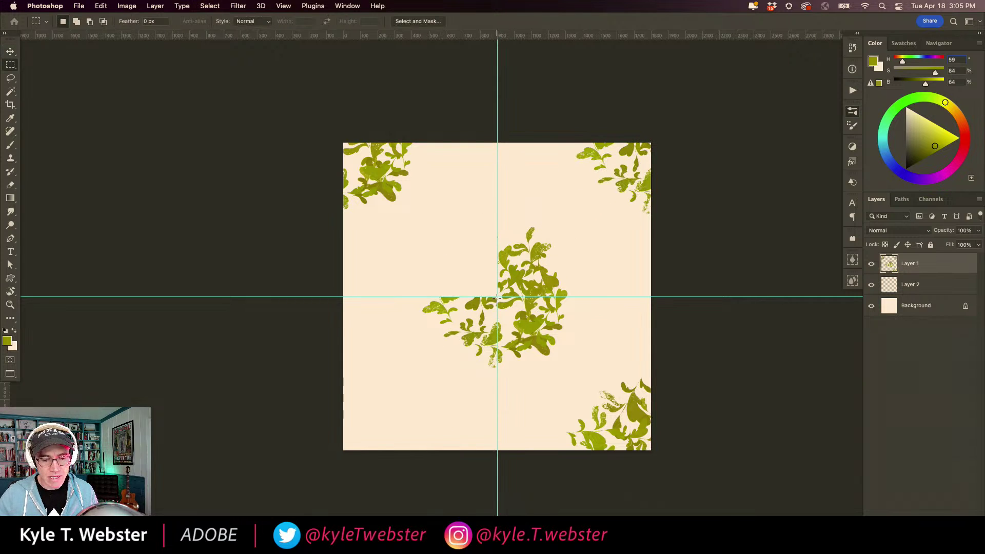
{"action": "left_click_drag", "start_coordinate": [497, 297], "coordinate": [402, 378]}
{"action": "left_click_drag", "start_coordinate": [588, 216], "coordinate": [497, 296]}
{"action": "key", "text": "v"}
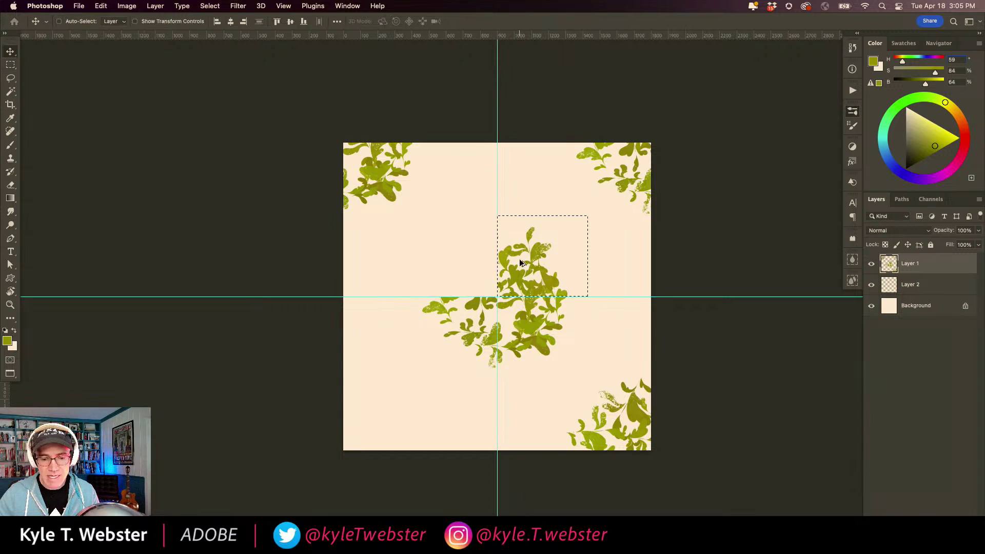
{"action": "left_click_drag", "start_coordinate": [519, 263], "coordinate": [354, 383]}
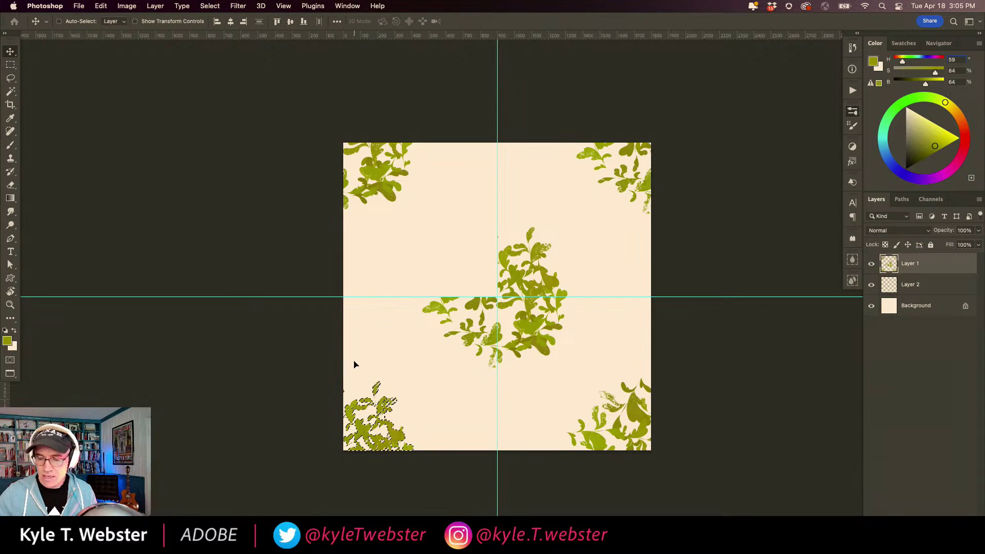
Delete the remaining leaf cluster around the guide intersection and clear the selection.
{"action": "key", "text": "m"}
{"action": "mouse_move", "coordinate": [580, 224]}
{"action": "left_mouse_down"}
{"action": "mouse_move", "coordinate": [547, 335]}
{"action": "mouse_move", "coordinate": [421, 364]}
{"action": "left_mouse_up"}
{"action": "key", "text": "Delete"}
{"action": "key", "text": "super+d"}
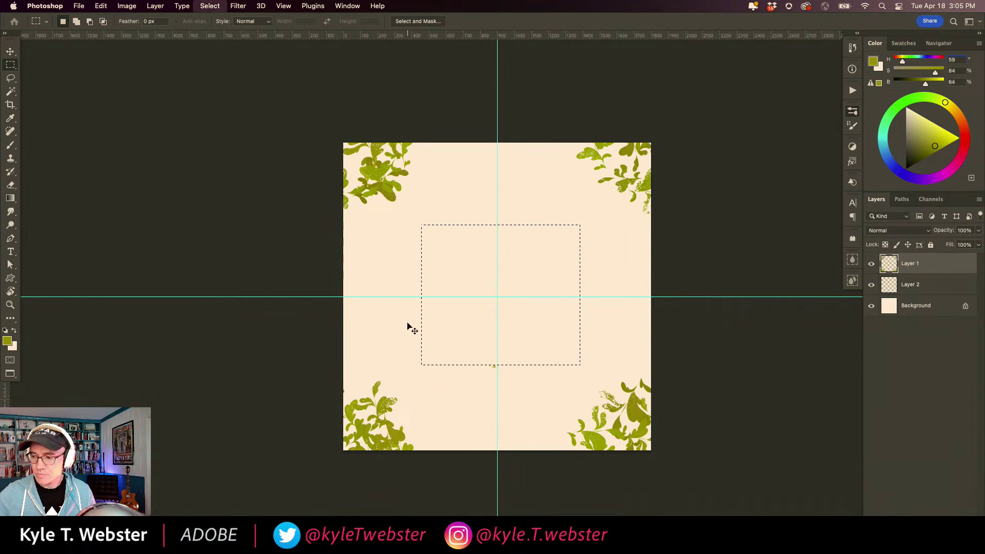
Paint a large, roughly circular mass of olive-green leaves across the canvas center, filling outward toward the edges between the corner pieces.
{"action": "key", "text": "b"}
{"action": "mouse_move", "coordinate": [483, 363]}
{"action": "left_mouse_down"}
{"action": "mouse_move", "coordinate": [528, 269]}
{"action": "mouse_move", "coordinate": [468, 310]}
{"action": "mouse_move", "coordinate": [463, 227]}
{"action": "mouse_move", "coordinate": [479, 346]}
{"action": "mouse_move", "coordinate": [535, 244]}
{"action": "mouse_move", "coordinate": [542, 321]}
{"action": "mouse_move", "coordinate": [531, 359]}
{"action": "mouse_move", "coordinate": [591, 333]}
{"action": "mouse_move", "coordinate": [466, 387]}
{"action": "mouse_move", "coordinate": [428, 242]}
{"action": "mouse_move", "coordinate": [543, 217]}
{"action": "mouse_move", "coordinate": [414, 257]}
{"action": "mouse_move", "coordinate": [431, 377]}
{"action": "mouse_move", "coordinate": [478, 407]}
{"action": "mouse_move", "coordinate": [563, 373]}
{"action": "mouse_move", "coordinate": [602, 299]}
{"action": "mouse_move", "coordinate": [519, 205]}
{"action": "mouse_move", "coordinate": [395, 308]}
{"action": "left_mouse_up"}
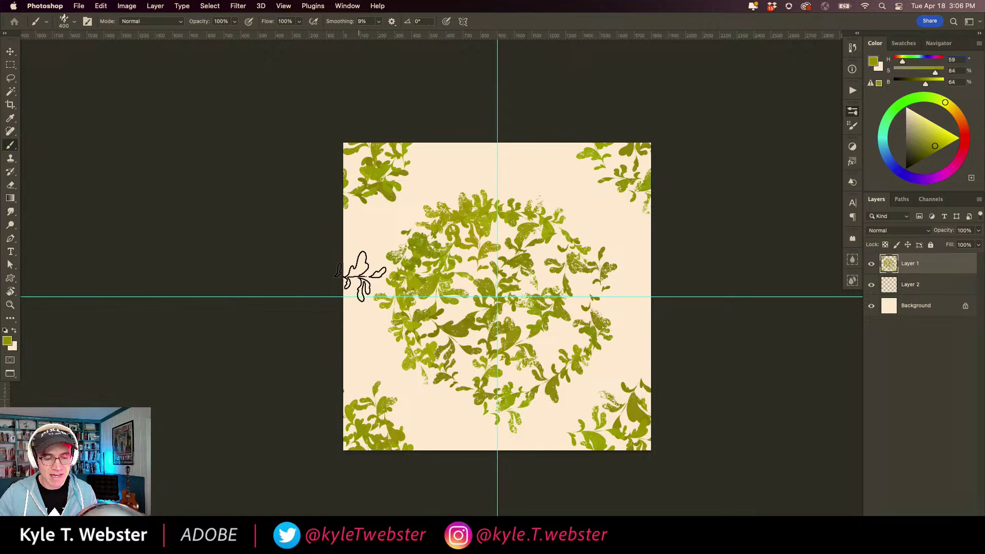
{"action": "mouse_move", "coordinate": [489, 185]}
{"action": "left_mouse_down"}
{"action": "mouse_move", "coordinate": [516, 202]}
{"action": "mouse_move", "coordinate": [525, 238]}
{"action": "mouse_move", "coordinate": [597, 248]}
{"action": "mouse_move", "coordinate": [618, 315]}
{"action": "mouse_move", "coordinate": [631, 291]}
{"action": "mouse_move", "coordinate": [414, 278]}
{"action": "mouse_move", "coordinate": [390, 293]}
{"action": "mouse_move", "coordinate": [390, 277]}
{"action": "mouse_move", "coordinate": [380, 335]}
{"action": "mouse_move", "coordinate": [367, 257]}
{"action": "mouse_move", "coordinate": [465, 204]}
{"action": "mouse_move", "coordinate": [528, 187]}
{"action": "mouse_move", "coordinate": [511, 244]}
{"action": "mouse_move", "coordinate": [537, 373]}
{"action": "mouse_move", "coordinate": [488, 395]}
{"action": "mouse_move", "coordinate": [449, 362]}
{"action": "mouse_move", "coordinate": [539, 334]}
{"action": "mouse_move", "coordinate": [502, 249]}
{"action": "mouse_move", "coordinate": [454, 199]}
{"action": "mouse_move", "coordinate": [457, 187]}
{"action": "mouse_move", "coordinate": [482, 181]}
{"action": "mouse_move", "coordinate": [355, 194]}
{"action": "mouse_move", "coordinate": [373, 237]}
{"action": "mouse_move", "coordinate": [477, 189]}
{"action": "mouse_move", "coordinate": [403, 232]}
{"action": "mouse_move", "coordinate": [373, 280]}
{"action": "mouse_move", "coordinate": [394, 338]}
{"action": "mouse_move", "coordinate": [432, 385]}
{"action": "mouse_move", "coordinate": [477, 415]}
{"action": "mouse_move", "coordinate": [534, 406]}
{"action": "mouse_move", "coordinate": [576, 362]}
{"action": "mouse_move", "coordinate": [605, 303]}
{"action": "mouse_move", "coordinate": [591, 225]}
{"action": "mouse_move", "coordinate": [535, 181]}
{"action": "mouse_move", "coordinate": [341, 267]}
{"action": "left_mouse_up"}
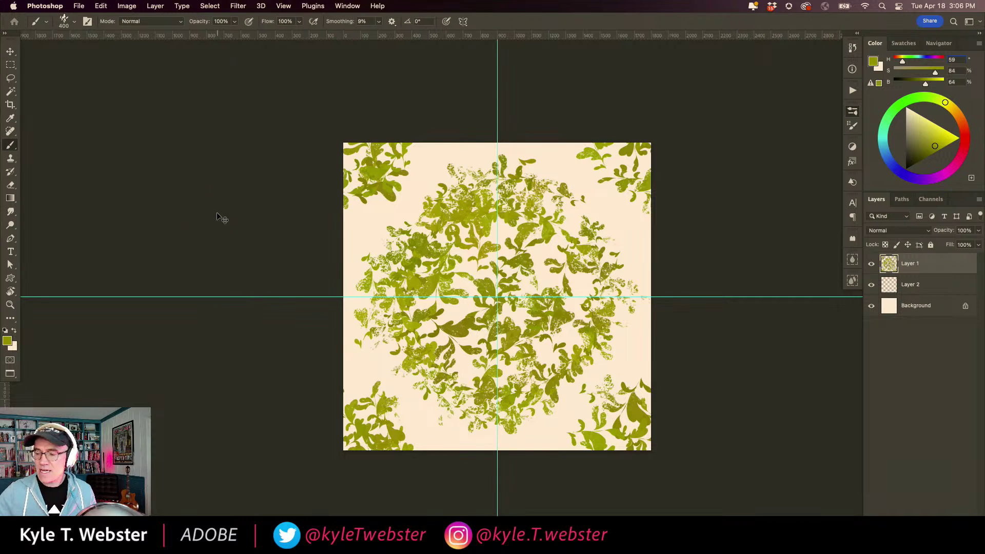
Hide the guides and define the leaf artwork as a pattern, keeping the suggested name.
{"action": "key", "text": "super+semicolon"}
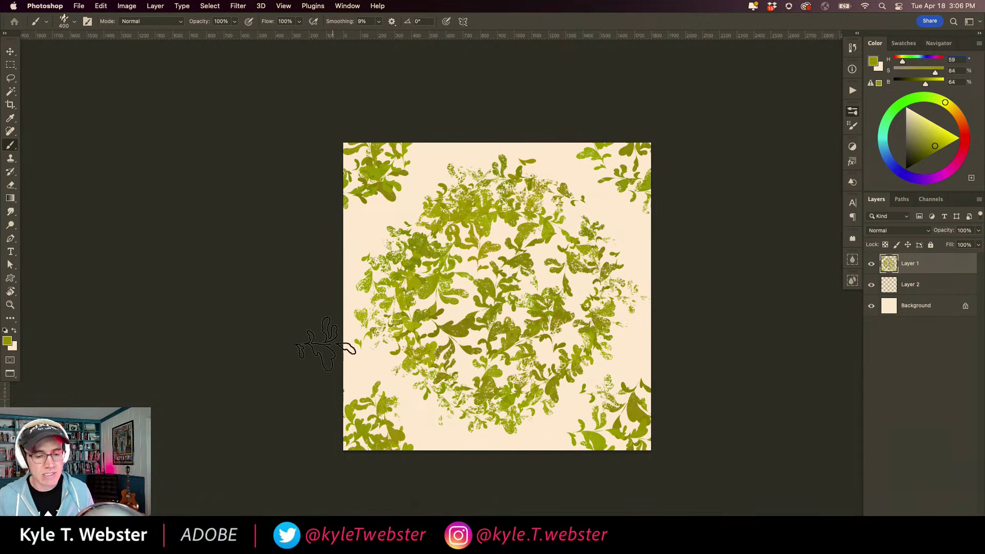
{"action": "left_click", "coordinate": [107, 7]}
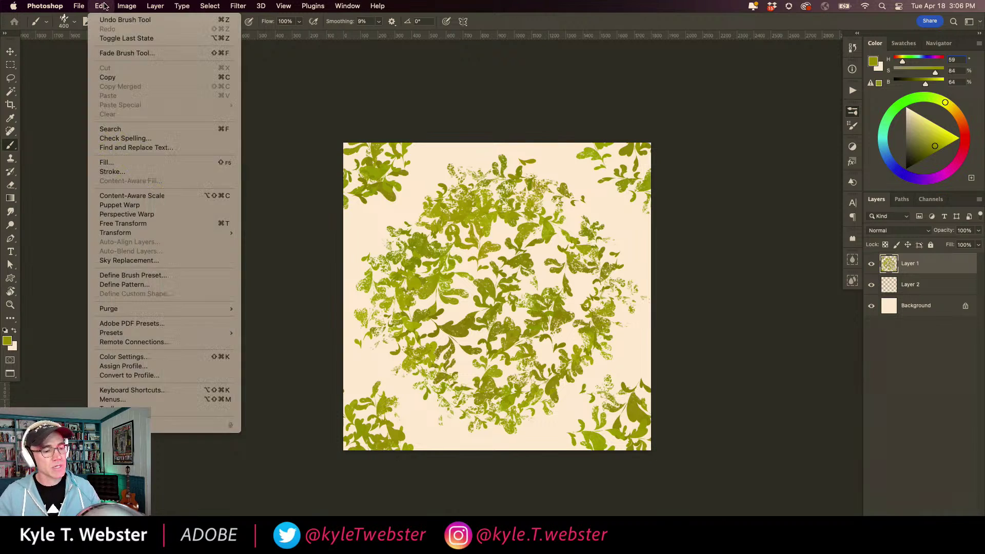
{"action": "left_click", "coordinate": [109, 283]}
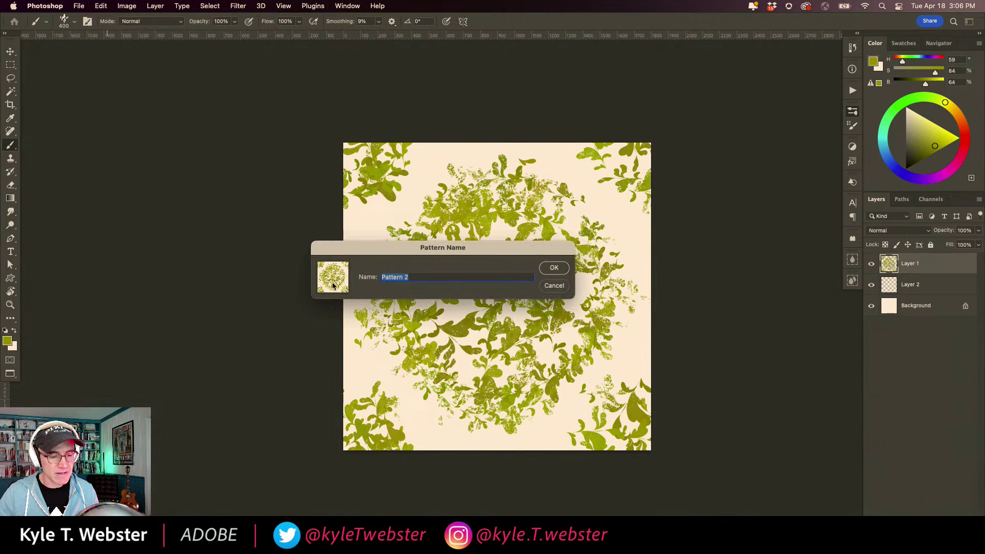
{"action": "left_click", "coordinate": [560, 270]}
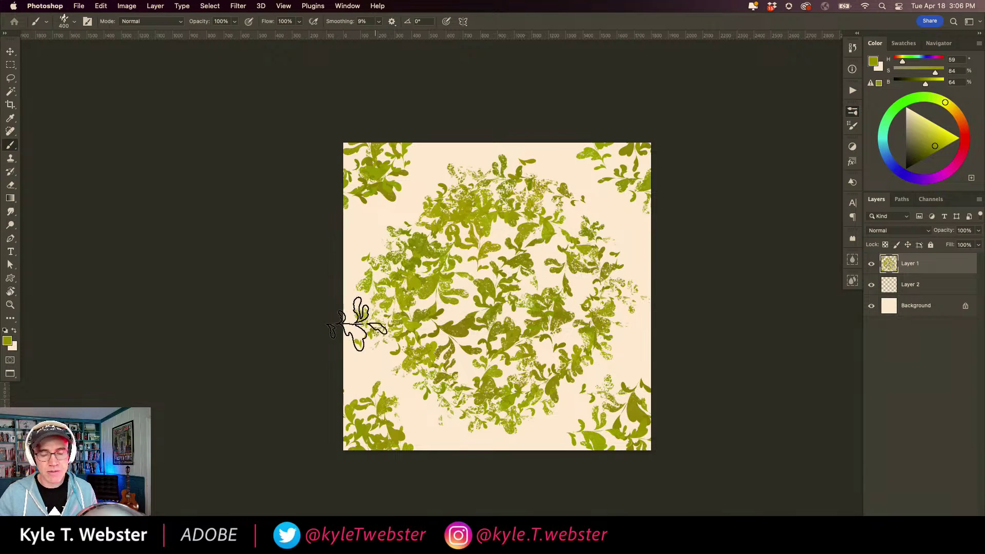
Create a new document 4000 pixels wide and 4000 pixels high.
{"action": "key", "text": "super+n"}
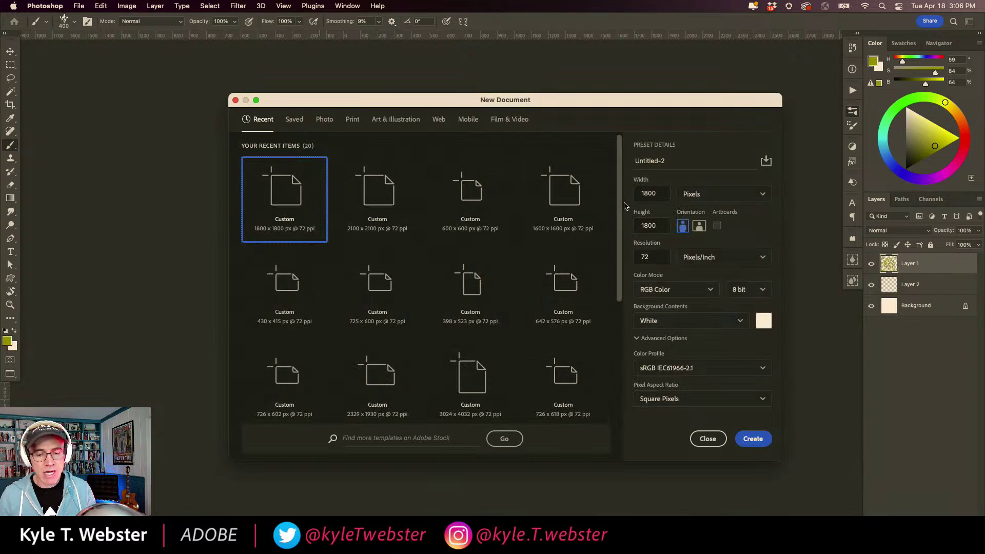
{"action": "type", "text": "40"}
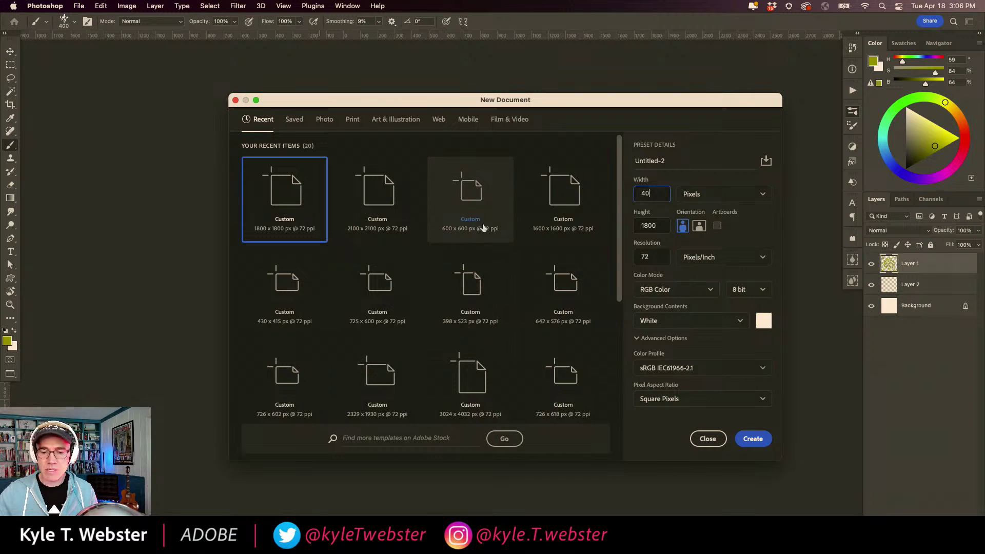
{"action": "type", "text": "0"}
{"action": "key", "text": "Tab"}
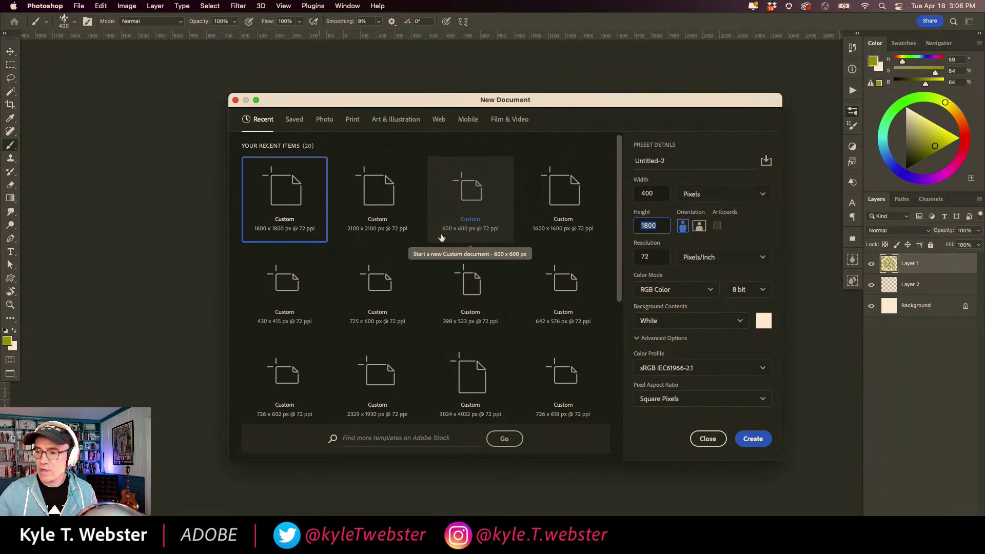
{"action": "type", "text": "4000"}
{"action": "key", "text": "shift+Tab"}
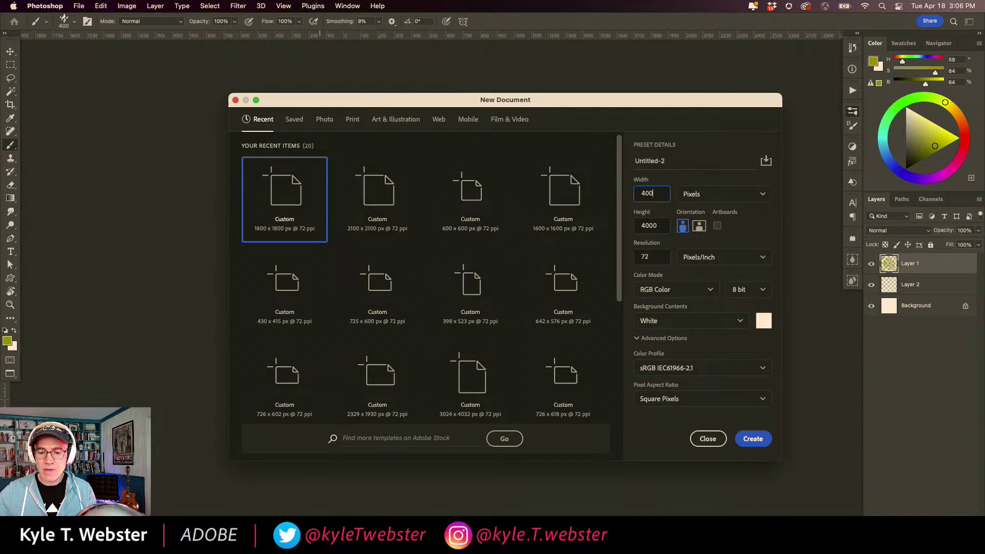
{"action": "type", "text": "0"}
{"action": "left_click", "coordinate": [754, 439]}
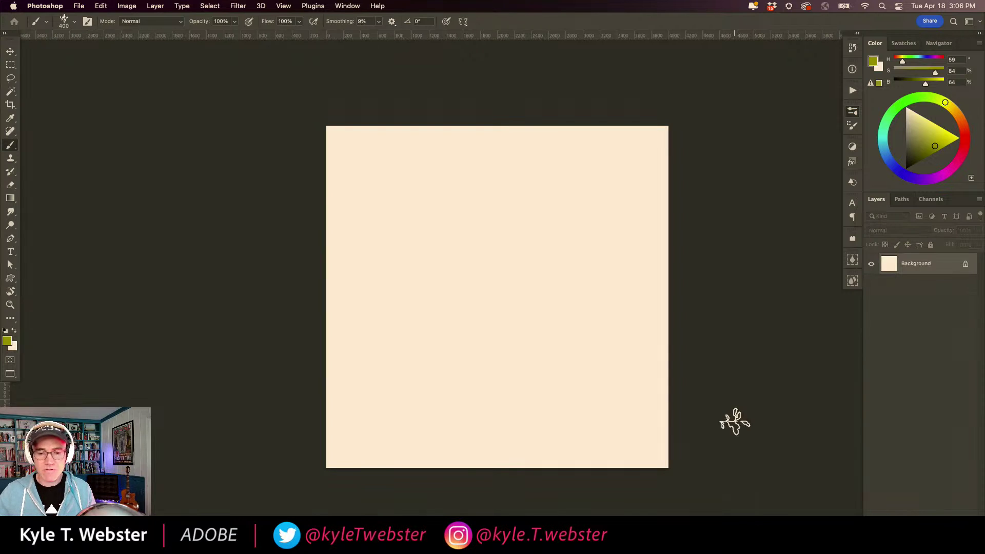
Fill the blank canvas with the newly defined leaf cluster pattern, then return to the Brush tool.
{"action": "left_click", "coordinate": [101, 6]}
{"action": "left_click", "coordinate": [103, 161]}
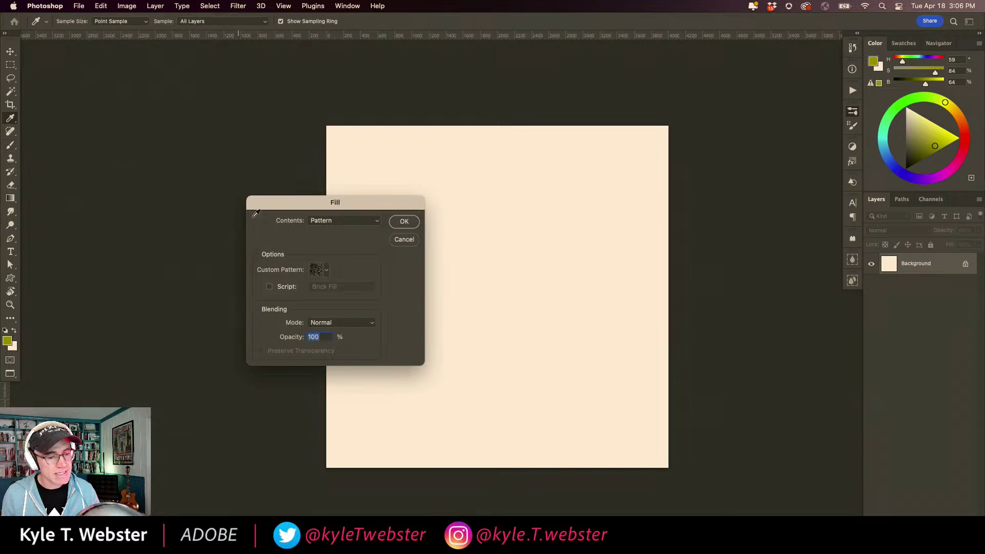
{"action": "left_click", "coordinate": [333, 221]}
{"action": "left_click", "coordinate": [325, 220]}
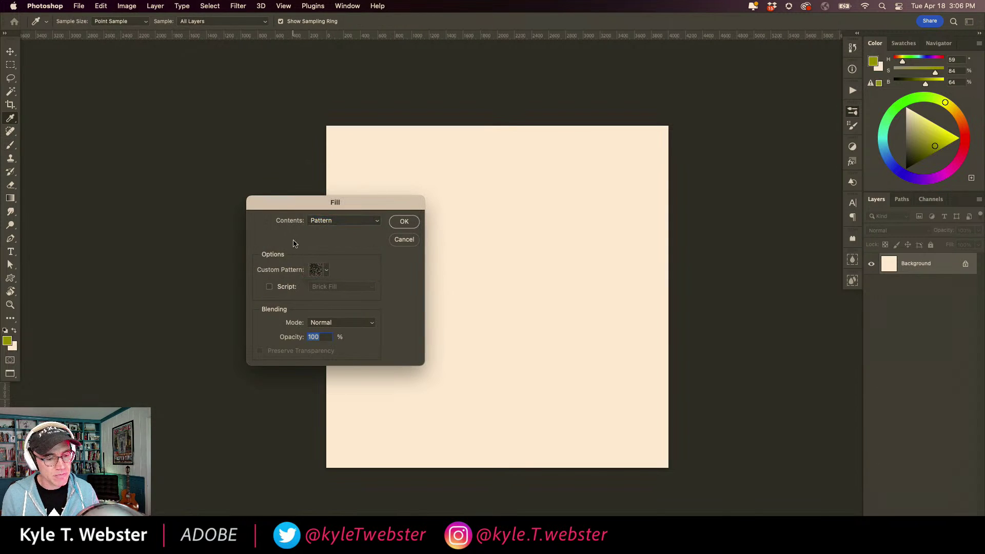
{"action": "left_click", "coordinate": [327, 269]}
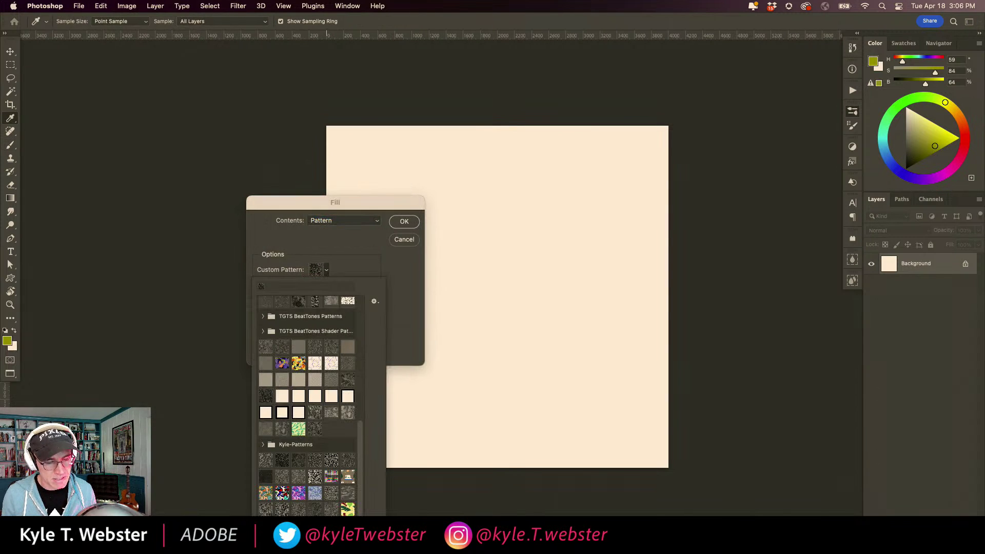
{"action": "left_click", "coordinate": [264, 454]}
{"action": "key", "text": "Return"}
{"action": "key", "text": "Return"}
{"action": "key", "text": "b"}
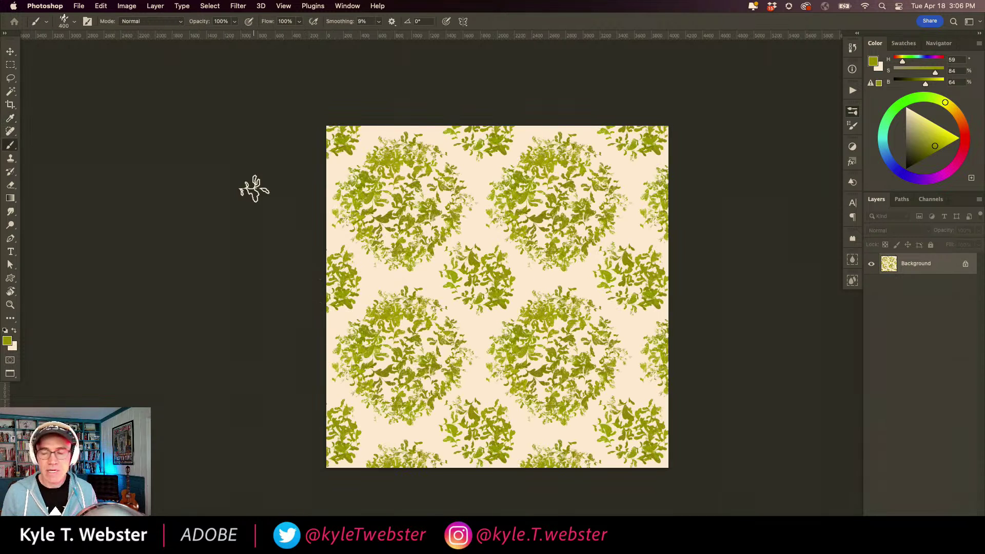
Close the pattern-filled document without saving, then erase all leaf artwork from Layer 1 and deselect.
{"action": "key", "text": "super+w"}
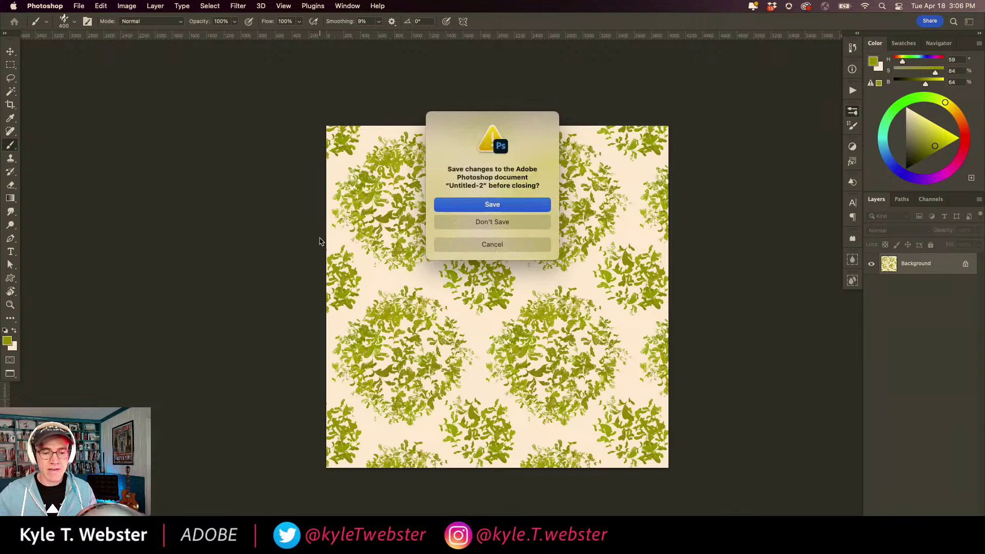
{"action": "left_click", "coordinate": [487, 222]}
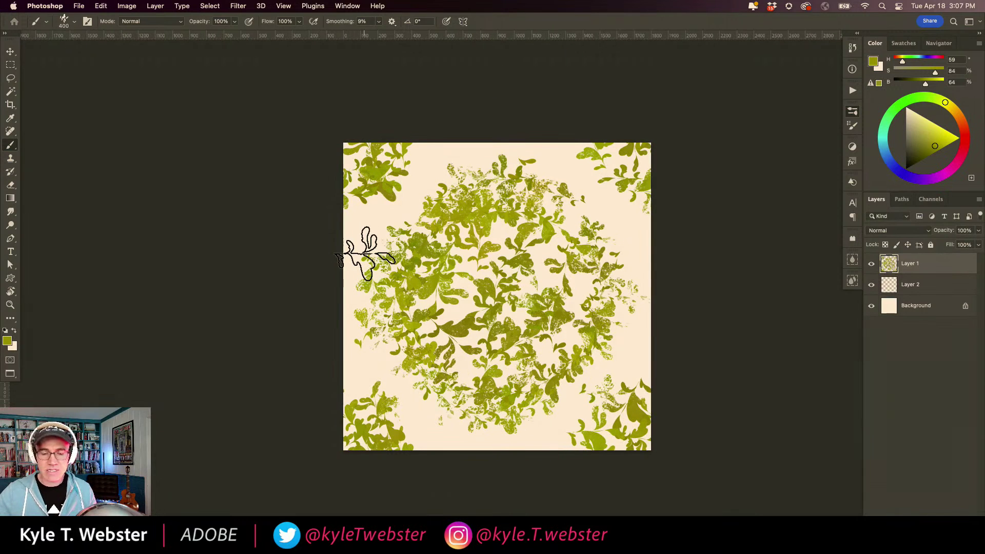
{"action": "key", "text": "super+a"}
{"action": "key", "text": "BackSpace"}
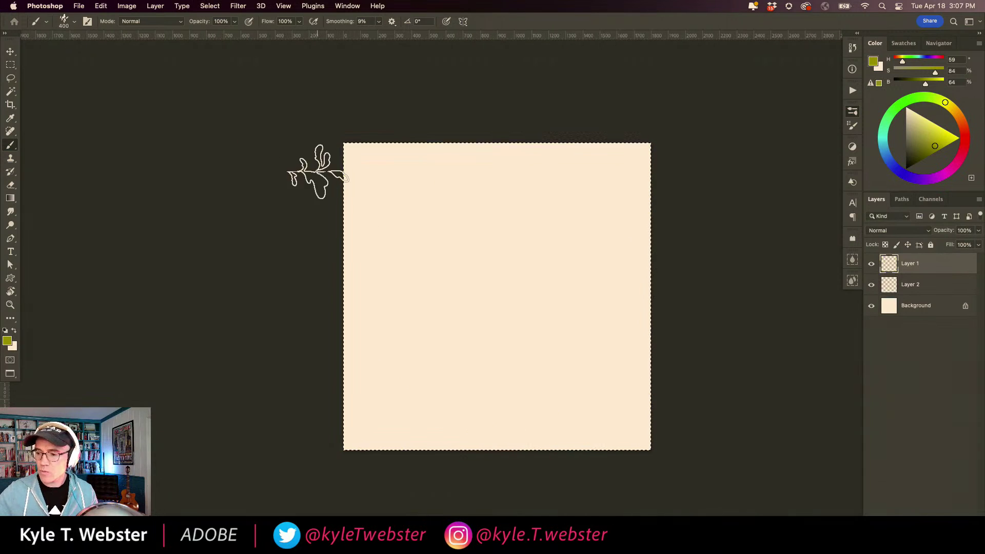
{"action": "key", "text": "super+d"}
Turn on Pattern Preview for the empty canvas.
{"action": "scroll", "coordinate": [395, 286], "scroll_direction": "right", "scroll_amount": 3}
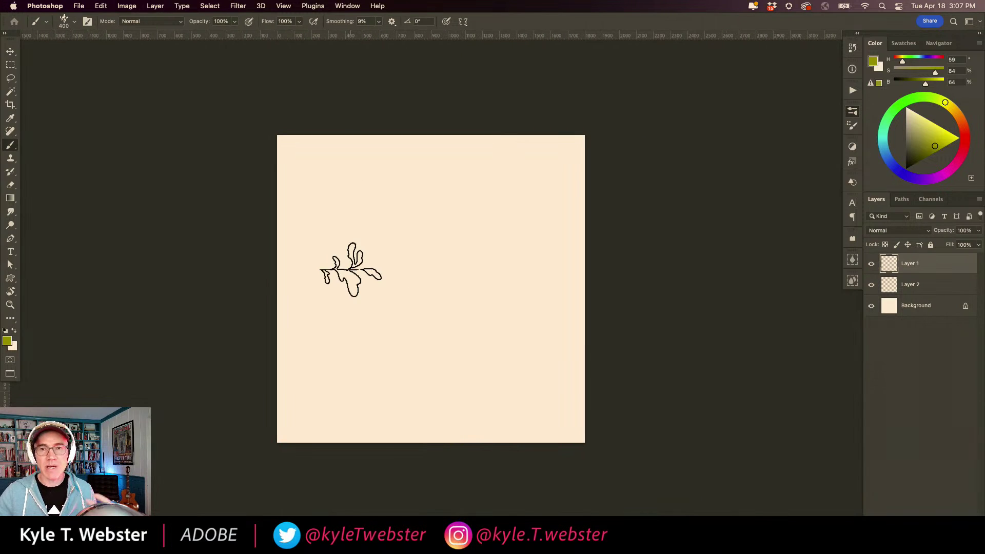
{"action": "scroll", "coordinate": [391, 279], "scroll_direction": "left", "scroll_amount": 3}
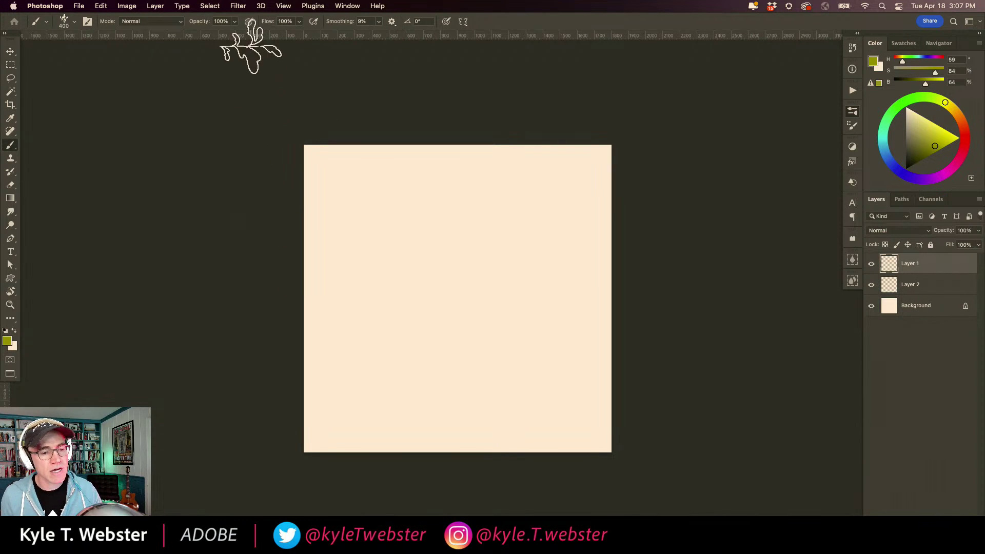
{"action": "left_click", "coordinate": [283, 5]}
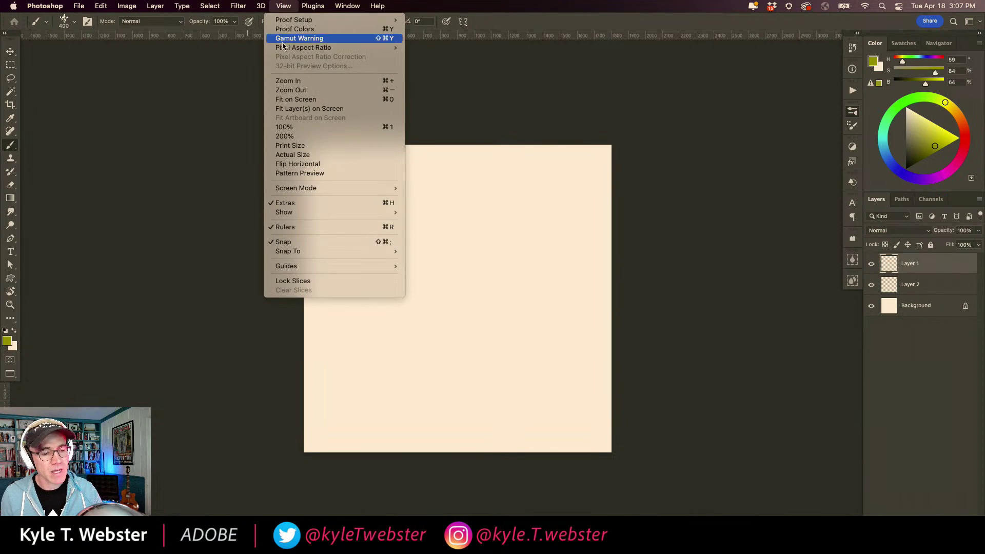
{"action": "left_click", "coordinate": [280, 175]}
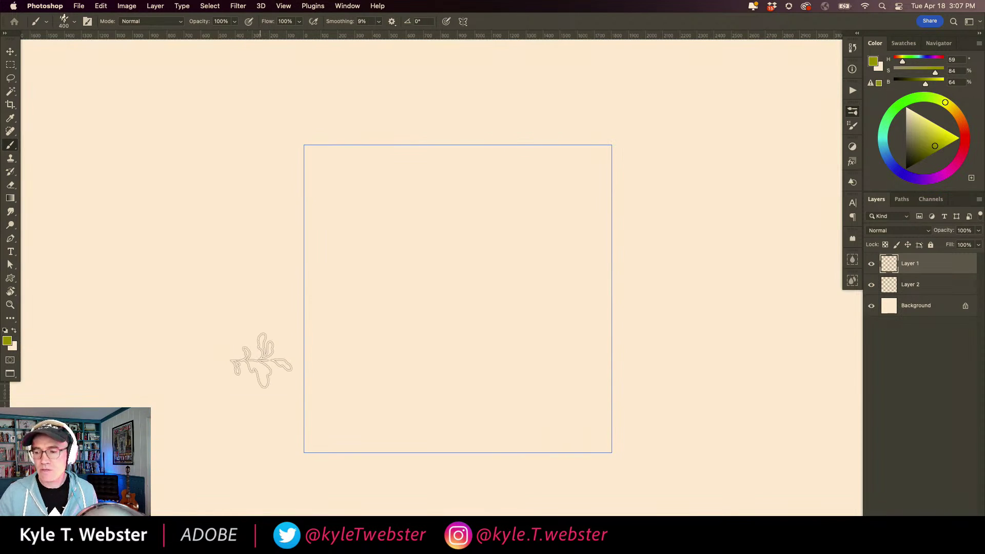
Paint crossing olive-green leafy vines on Layer 1, running over the tile's edges and filling the gaps between the repeats.
{"action": "left_click", "coordinate": [397, 347], "text": "alt+super"}
{"action": "left_click", "coordinate": [396, 347], "text": "alt+super"}
{"action": "left_click", "coordinate": [397, 347], "text": "alt+super"}
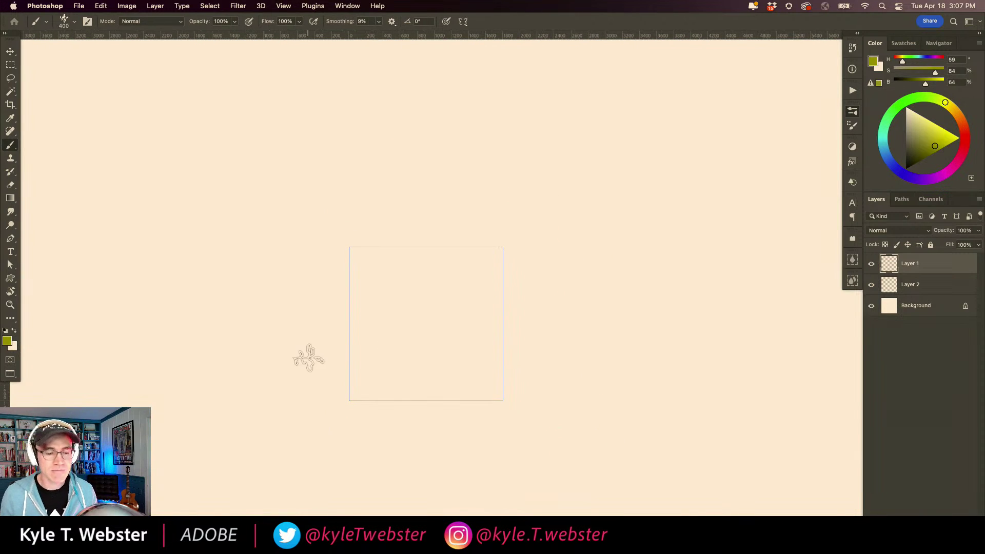
{"action": "mouse_move", "coordinate": [380, 355]}
{"action": "left_mouse_down"}
{"action": "mouse_move", "coordinate": [426, 304]}
{"action": "mouse_move", "coordinate": [432, 200]}
{"action": "left_mouse_up"}
{"action": "left_click_drag", "start_coordinate": [512, 264], "coordinate": [365, 297]}
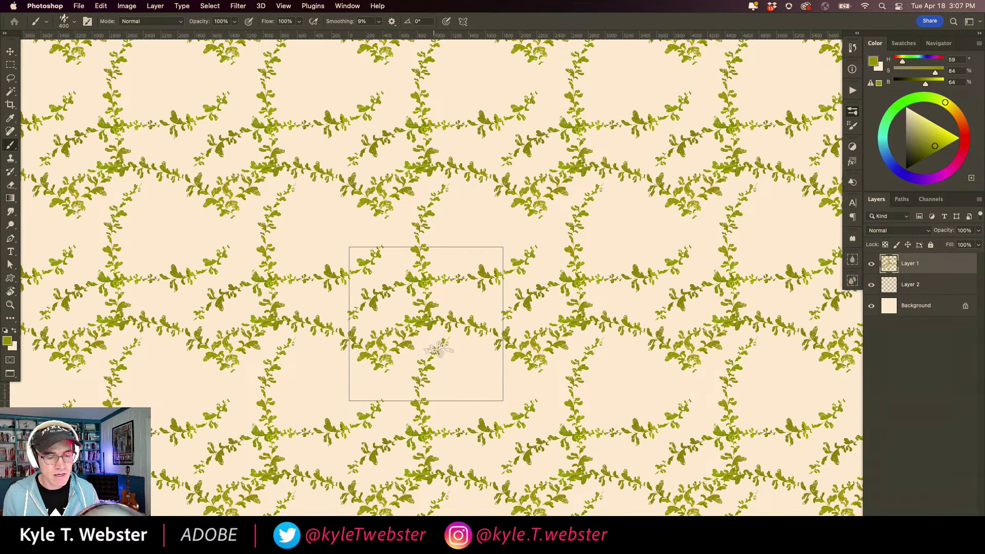
{"action": "mouse_move", "coordinate": [440, 346]}
{"action": "left_mouse_down"}
{"action": "mouse_move", "coordinate": [479, 352]}
{"action": "mouse_move", "coordinate": [487, 295]}
{"action": "mouse_move", "coordinate": [459, 259]}
{"action": "mouse_move", "coordinate": [474, 209]}
{"action": "mouse_move", "coordinate": [441, 195]}
{"action": "mouse_move", "coordinate": [348, 250]}
{"action": "mouse_move", "coordinate": [402, 229]}
{"action": "mouse_move", "coordinate": [402, 194]}
{"action": "mouse_move", "coordinate": [365, 261]}
{"action": "left_mouse_up"}
{"action": "left_click_drag", "start_coordinate": [368, 297], "coordinate": [395, 275]}
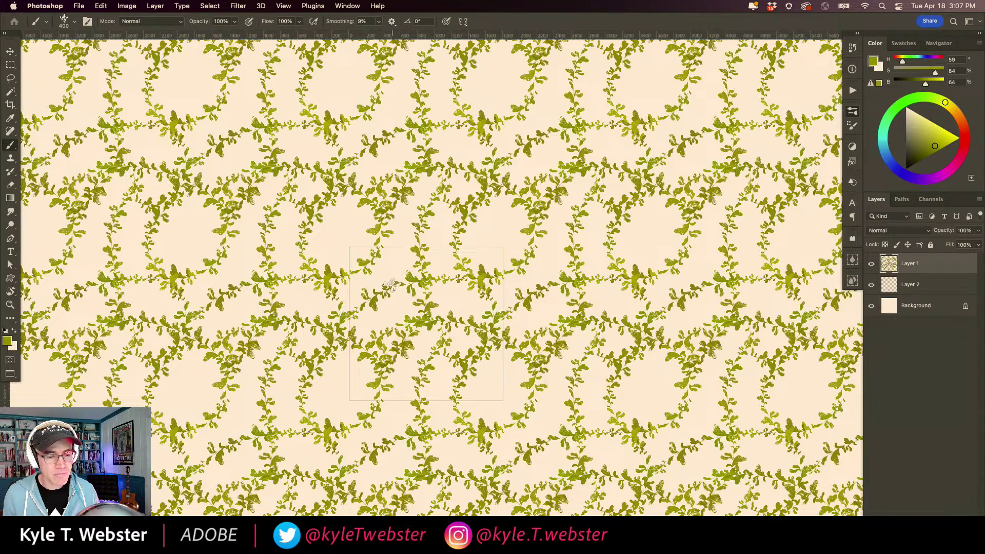
{"action": "mouse_move", "coordinate": [293, 245]}
{"action": "left_mouse_down"}
{"action": "mouse_move", "coordinate": [276, 240]}
{"action": "mouse_move", "coordinate": [250, 272]}
{"action": "left_mouse_up"}
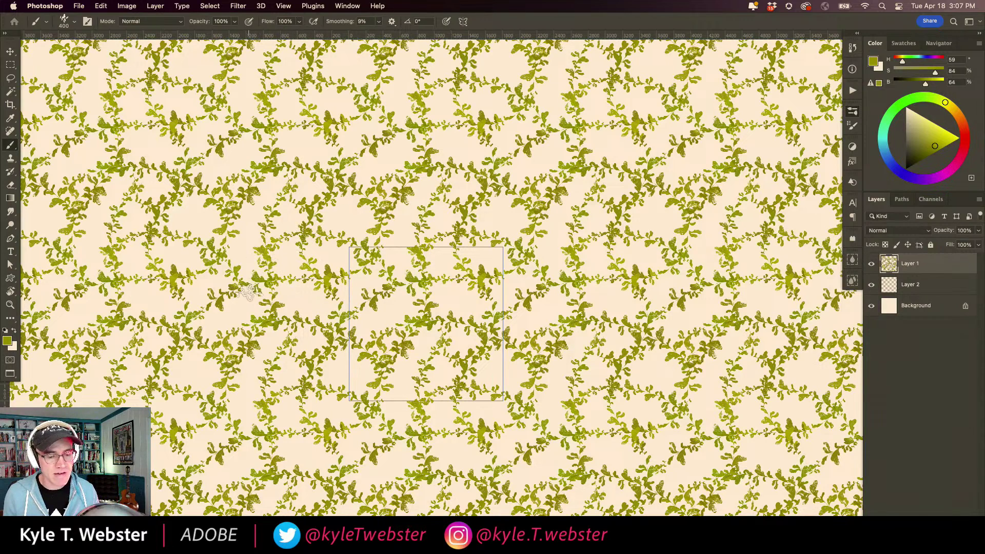
{"action": "mouse_move", "coordinate": [395, 290]}
{"action": "left_mouse_down"}
{"action": "mouse_move", "coordinate": [394, 326]}
{"action": "mouse_move", "coordinate": [372, 309]}
{"action": "left_mouse_up"}
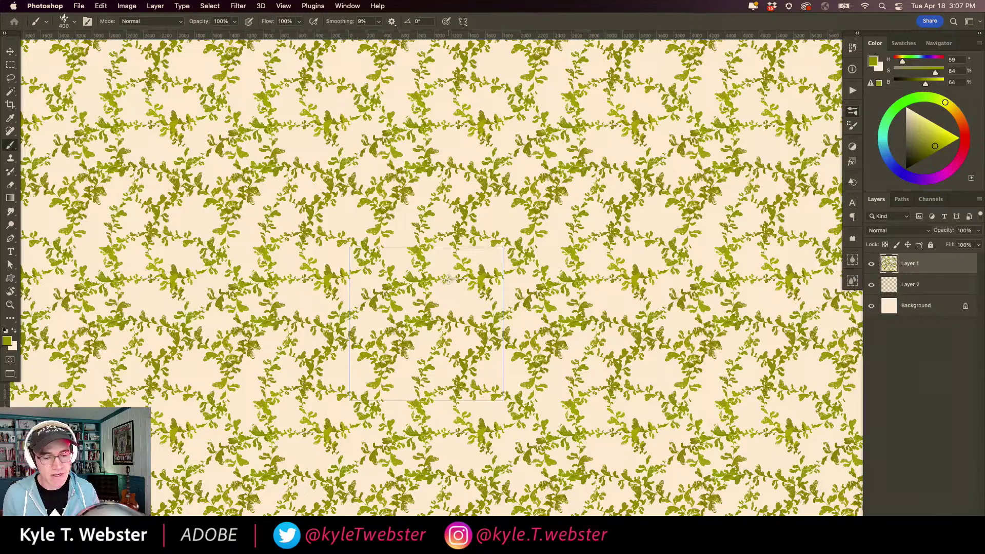
{"action": "left_click_drag", "start_coordinate": [446, 283], "coordinate": [413, 298]}
{"action": "left_click_drag", "start_coordinate": [409, 342], "coordinate": [433, 357]}
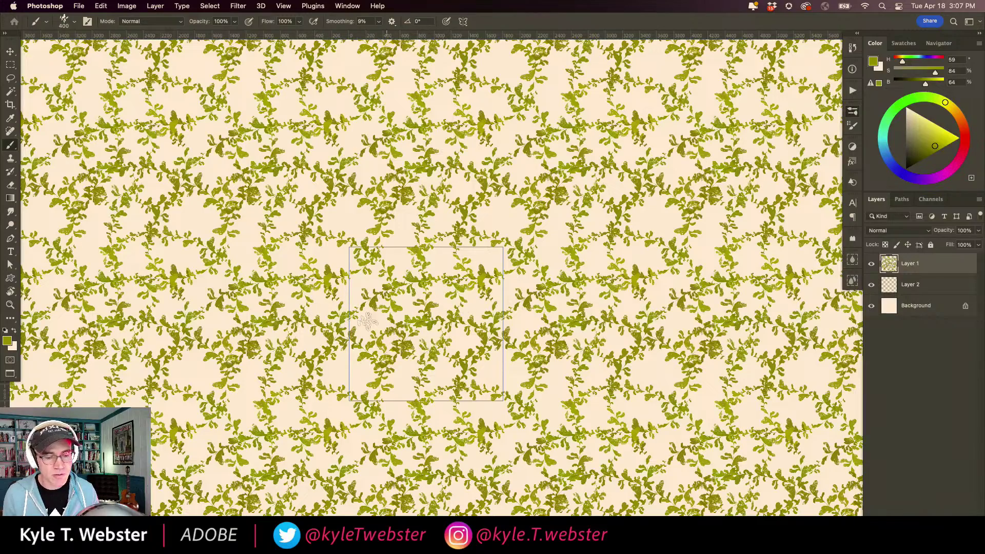
Check the tiled vine repeat at different scales and define the artwork as a pattern, keeping the suggested name.
{"action": "scroll", "coordinate": [344, 382], "scroll_direction": "down", "scroll_amount": 8}
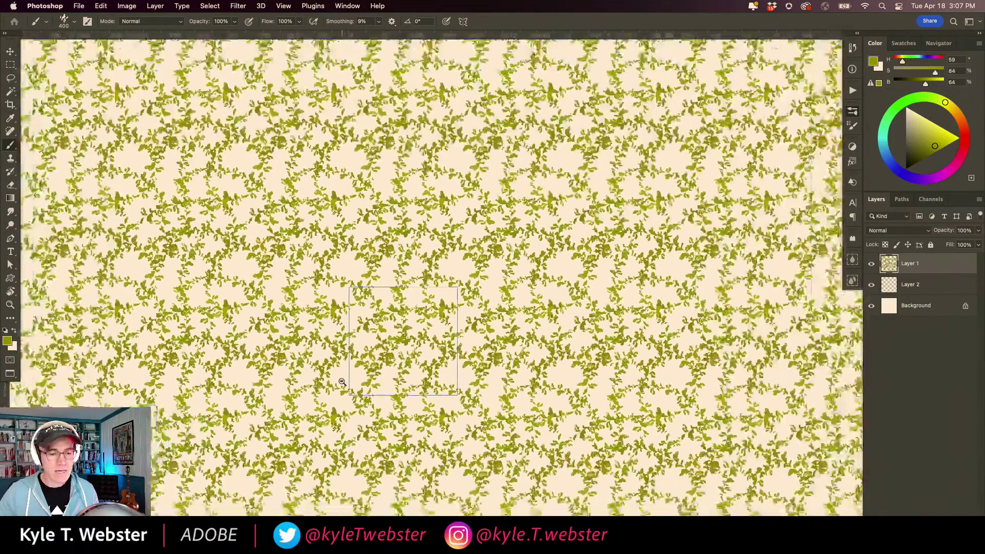
{"action": "scroll", "coordinate": [341, 390], "scroll_direction": "up", "scroll_amount": 10}
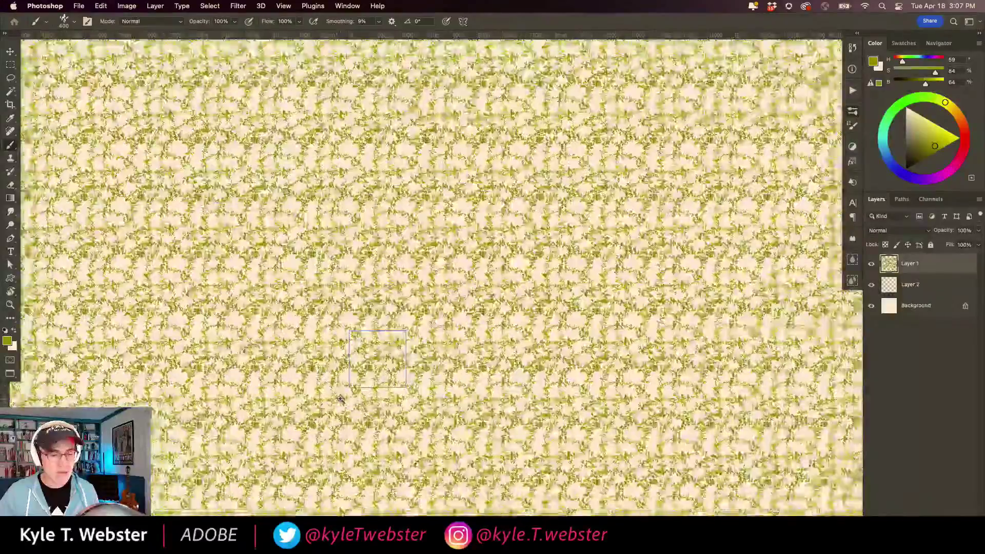
{"action": "scroll", "coordinate": [350, 391], "scroll_direction": "up", "scroll_amount": 2}
{"action": "scroll", "coordinate": [384, 350], "scroll_direction": "down", "scroll_amount": 5}
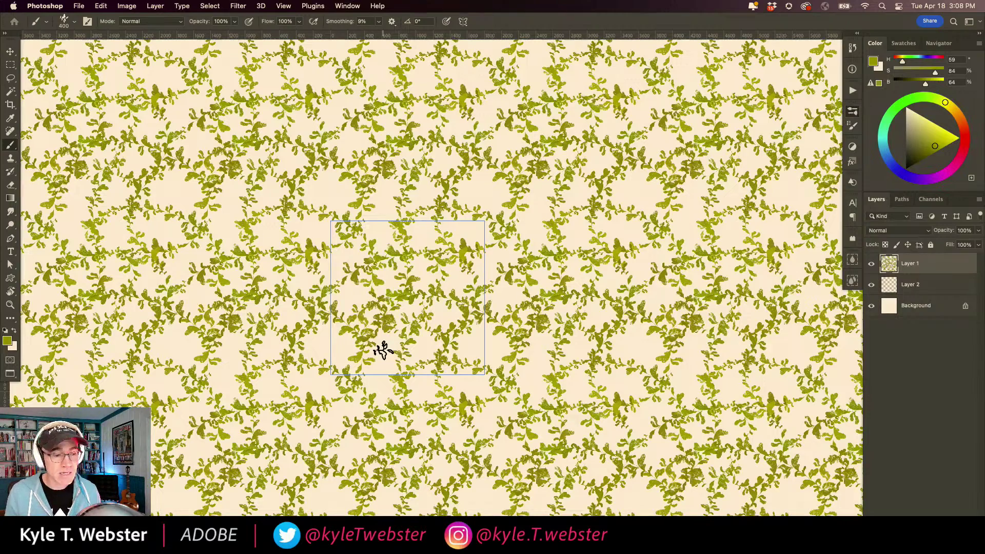
{"action": "left_click", "coordinate": [105, 6]}
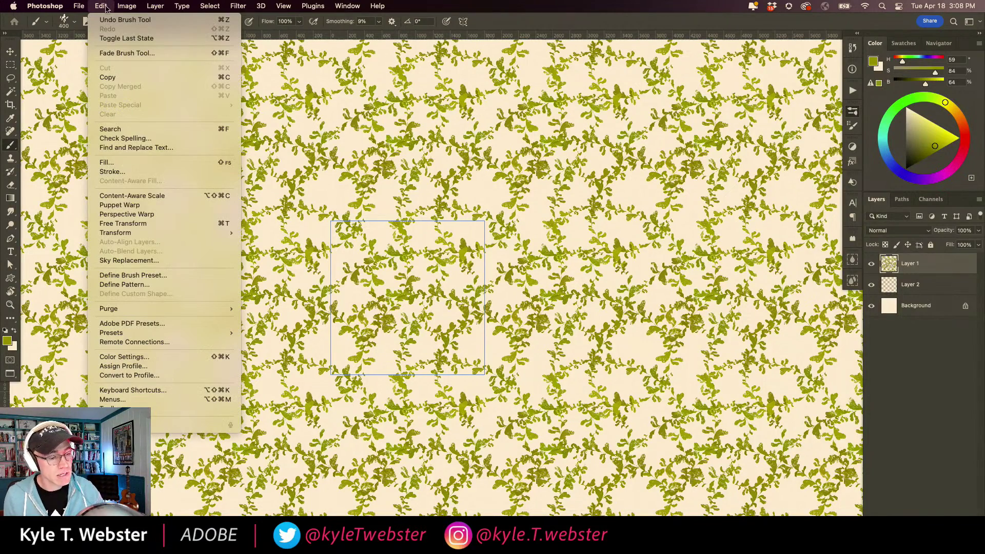
{"action": "left_click", "coordinate": [107, 284]}
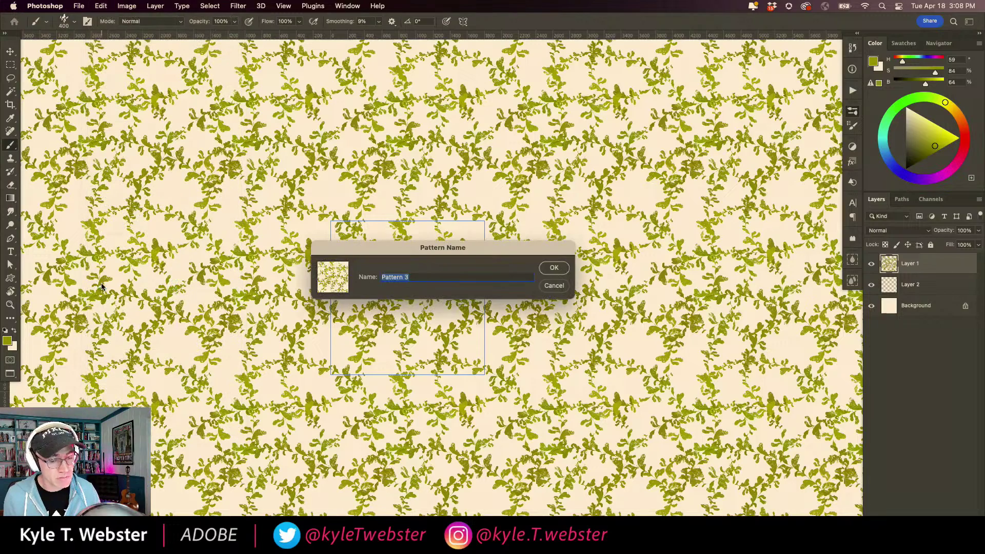
{"action": "key", "text": "Return"}
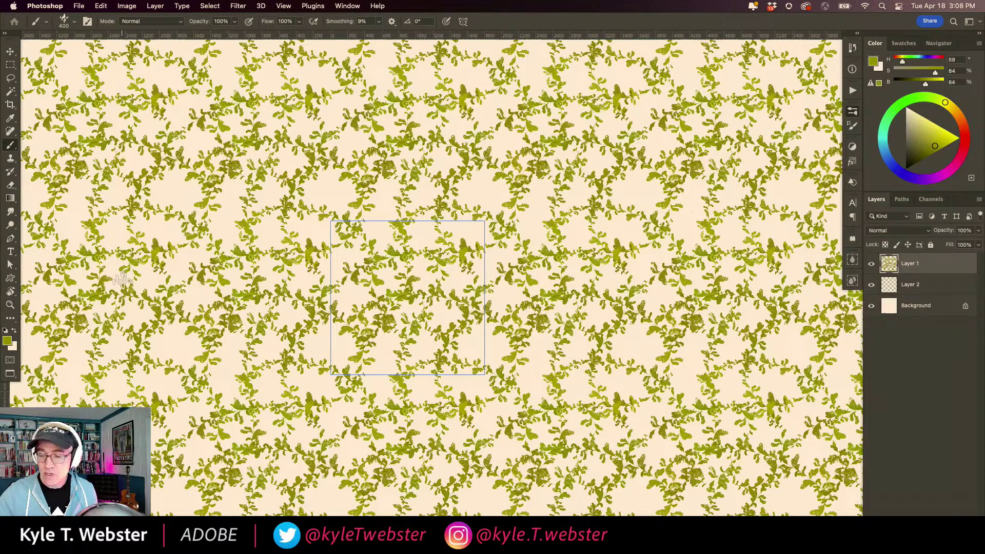
Create another new document, keeping the 4000 x 4000 pixel settings.
{"action": "key", "text": "super+n"}
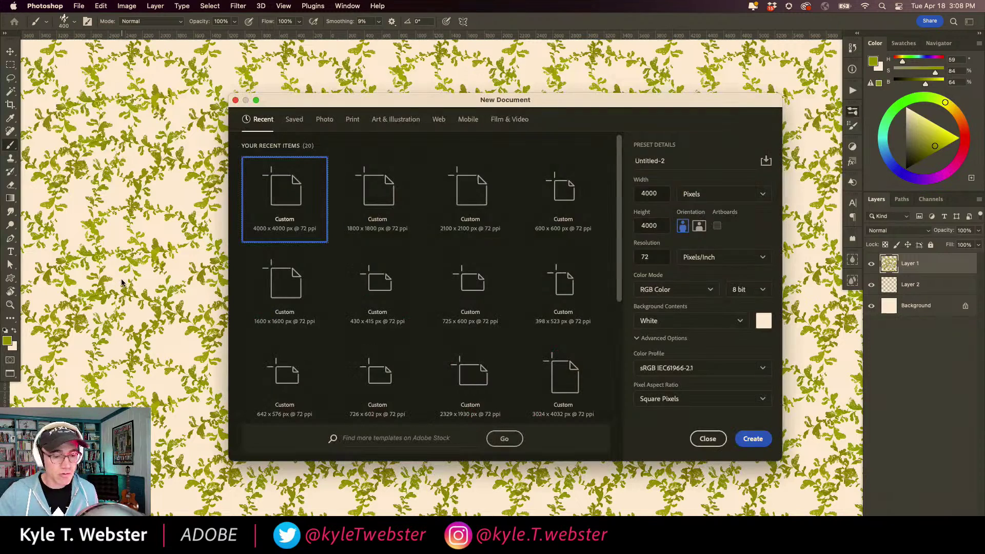
{"action": "key", "text": "Return"}
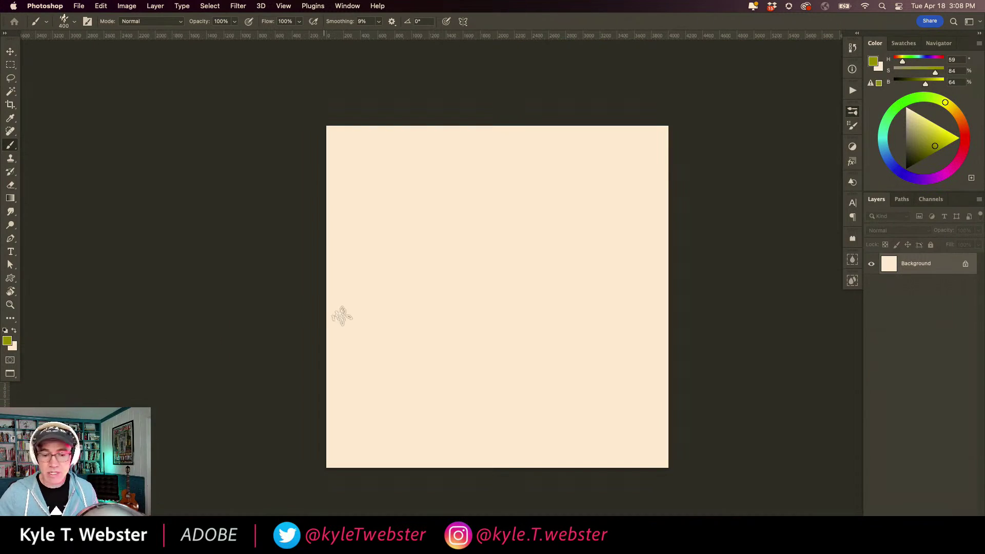
{"action": "scroll", "coordinate": [359, 308], "scroll_direction": "right", "scroll_amount": 5}
Fill the new canvas with the vine pattern just defined, return to the Brush tool and view the whole repeat.
{"action": "left_click", "coordinate": [100, 5]}
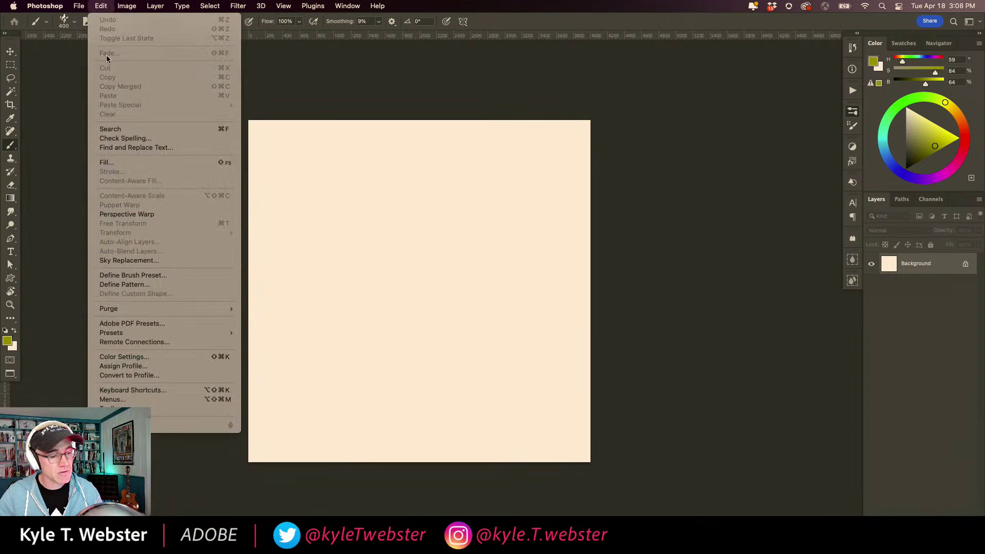
{"action": "left_click", "coordinate": [105, 162]}
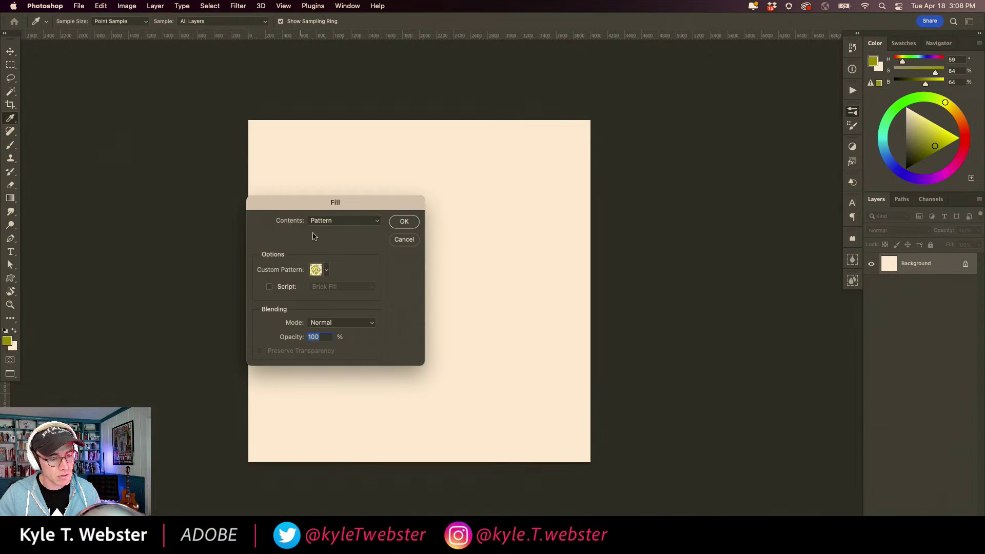
{"action": "left_click", "coordinate": [326, 269]}
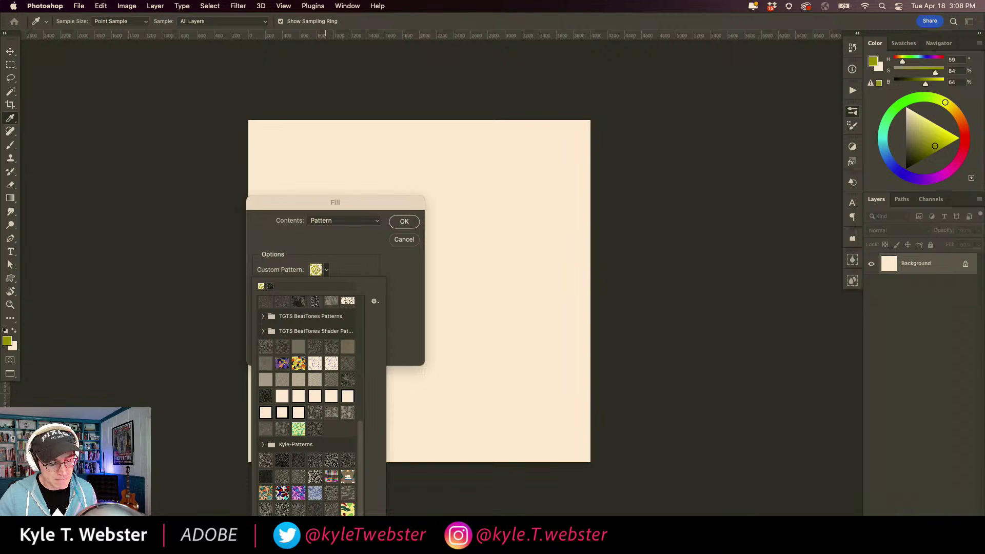
{"action": "left_click", "coordinate": [328, 510]}
{"action": "left_click", "coordinate": [400, 221]}
{"action": "key", "text": "b"}
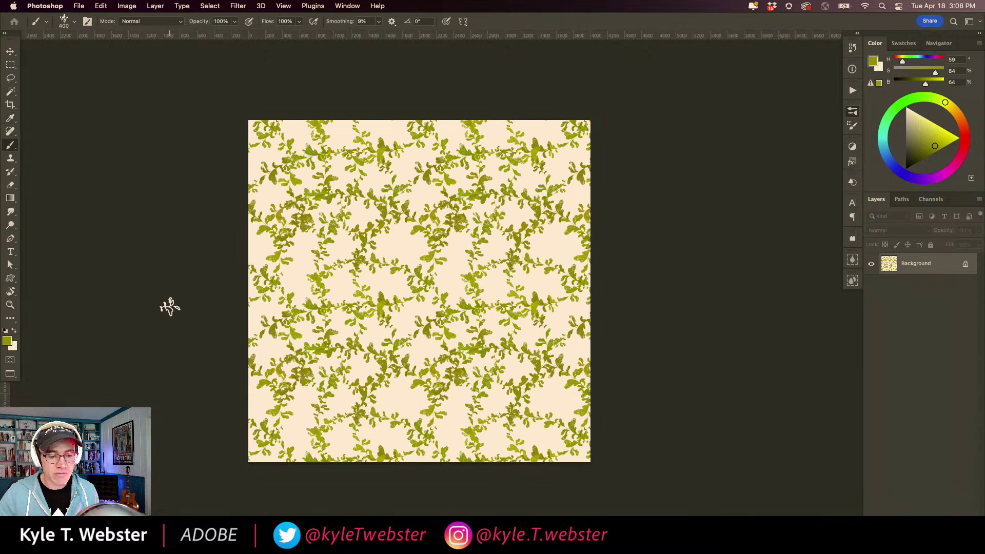
{"action": "key", "text": "super+minus"}
{"action": "key", "text": "super+minus"}
{"action": "key", "text": "super+minus"}
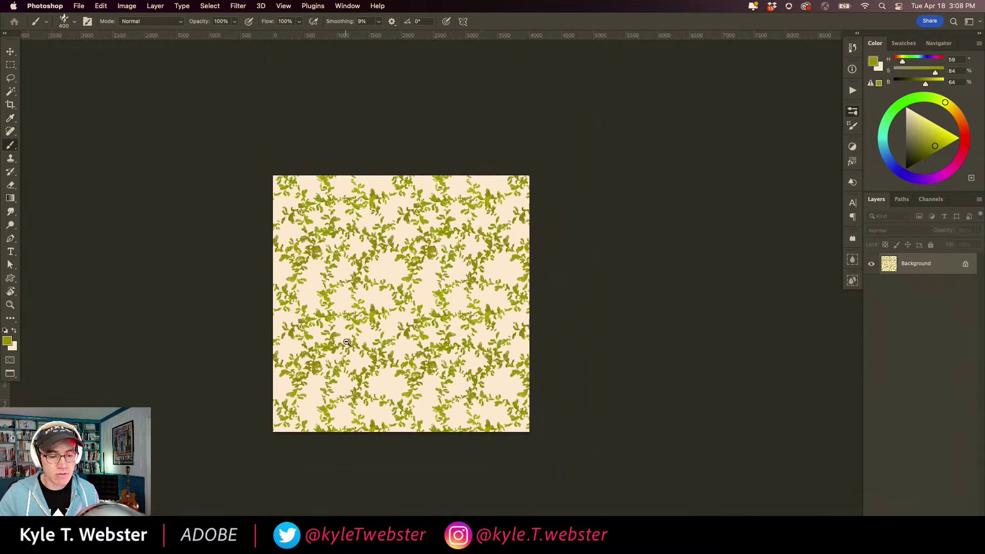
Extend the canvas with the Crop tool to about 10400 x 10000 pixels, keeping the vine fill in its upper-left corner.
{"action": "key", "text": "c"}
{"action": "left_click_drag", "start_coordinate": [435, 387], "coordinate": [538, 480]}
{"action": "key", "text": "Return"}
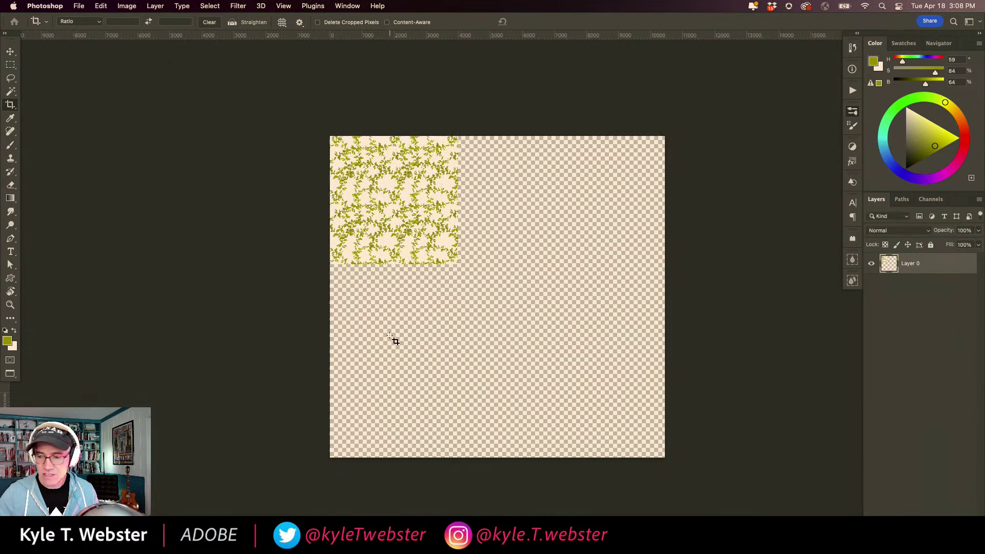
{"action": "scroll", "coordinate": [318, 340], "scroll_direction": "right", "scroll_amount": 5}
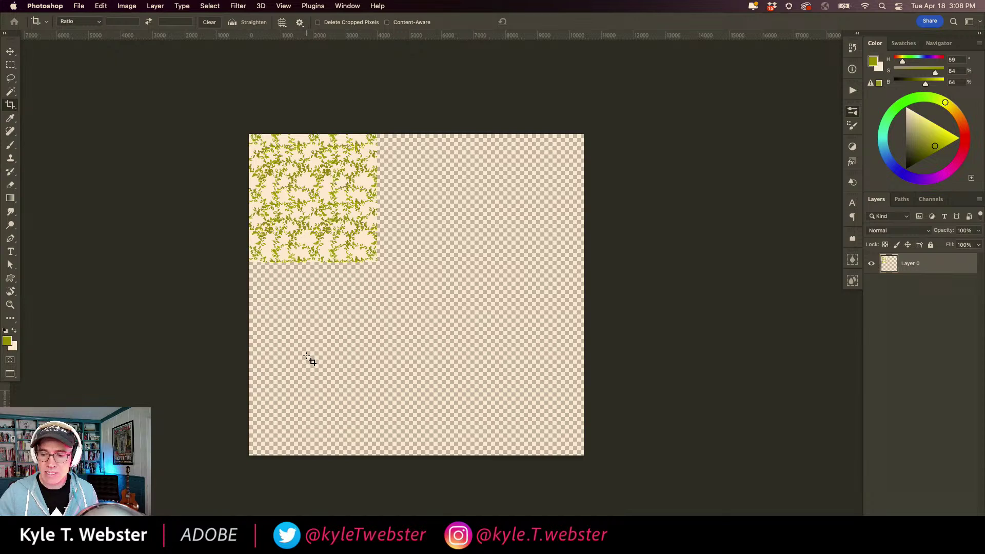
Clear the existing fill from Layer 0, fill the whole enlarged canvas with the vine pattern and inspect the repeat up close.
{"action": "key", "text": "super+a"}
{"action": "key", "text": "BackSpace"}
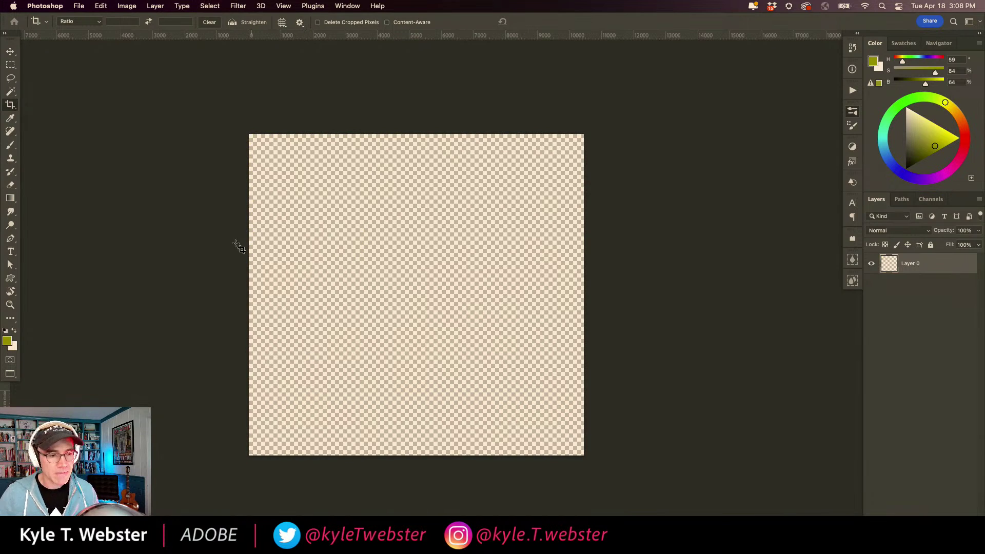
{"action": "left_click", "coordinate": [101, 6]}
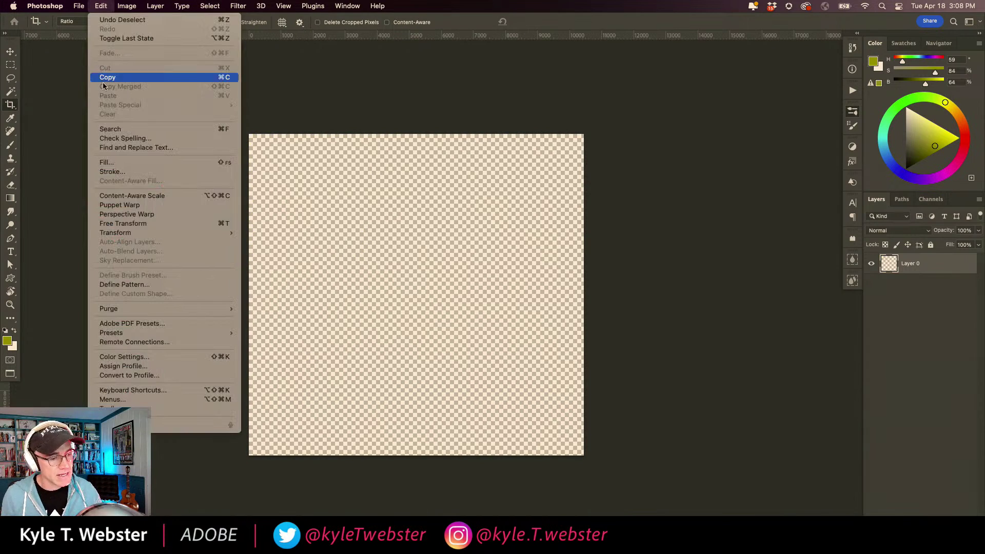
{"action": "left_click", "coordinate": [103, 163]}
{"action": "left_click", "coordinate": [402, 222]}
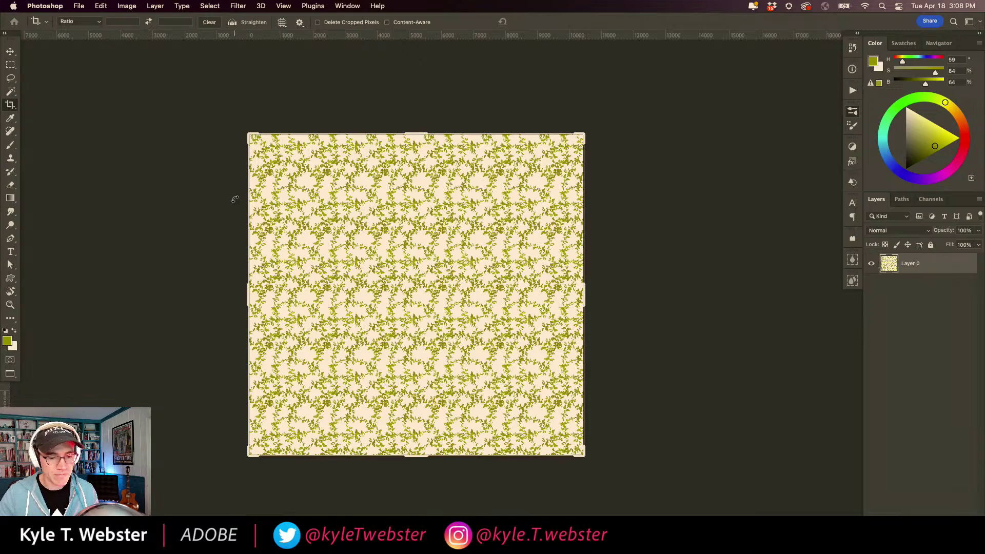
{"action": "left_click_drag", "start_coordinate": [363, 303], "coordinate": [346, 365]}
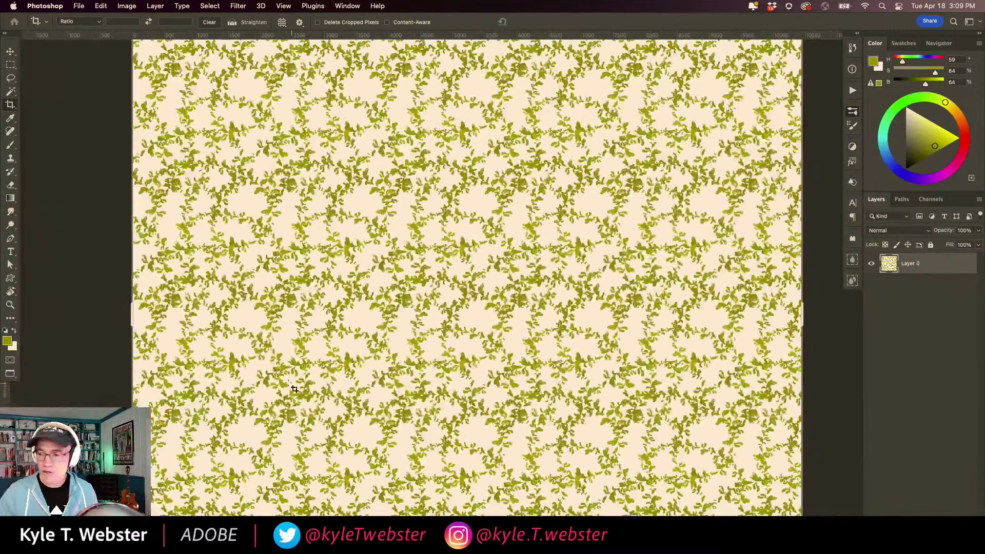
Close the enlarged pattern document, return to the vine tile document and leave its crop frame so Pattern Preview shows the repeats.
{"action": "key", "text": "super+w"}
{"action": "left_click", "coordinate": [478, 224]}
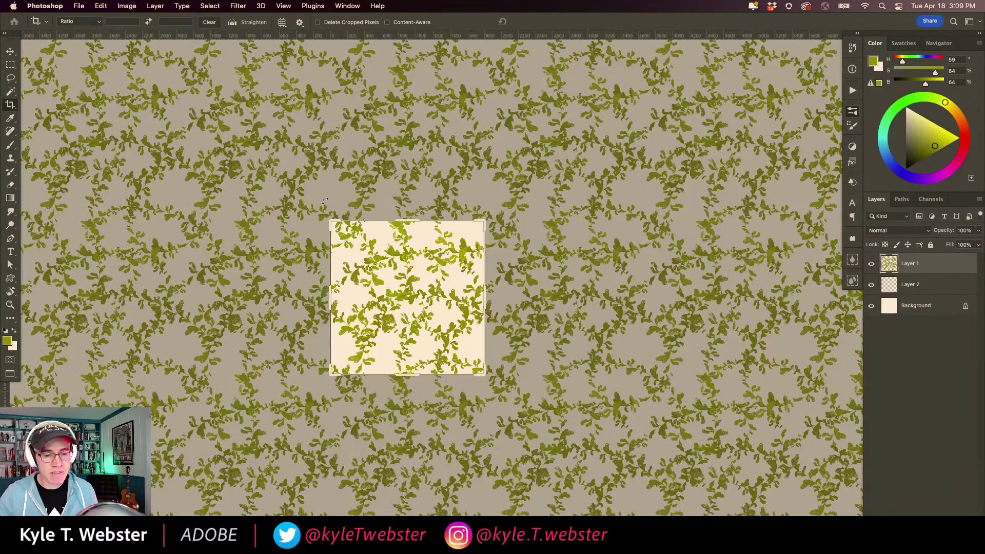
{"action": "key", "text": "Escape"}
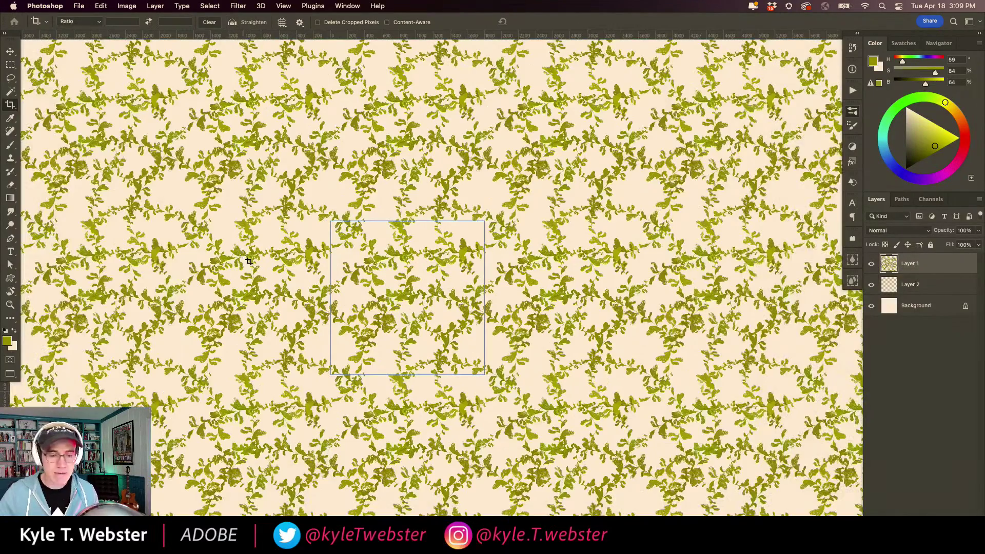
{"action": "left_click_drag", "start_coordinate": [365, 314], "coordinate": [400, 308]}
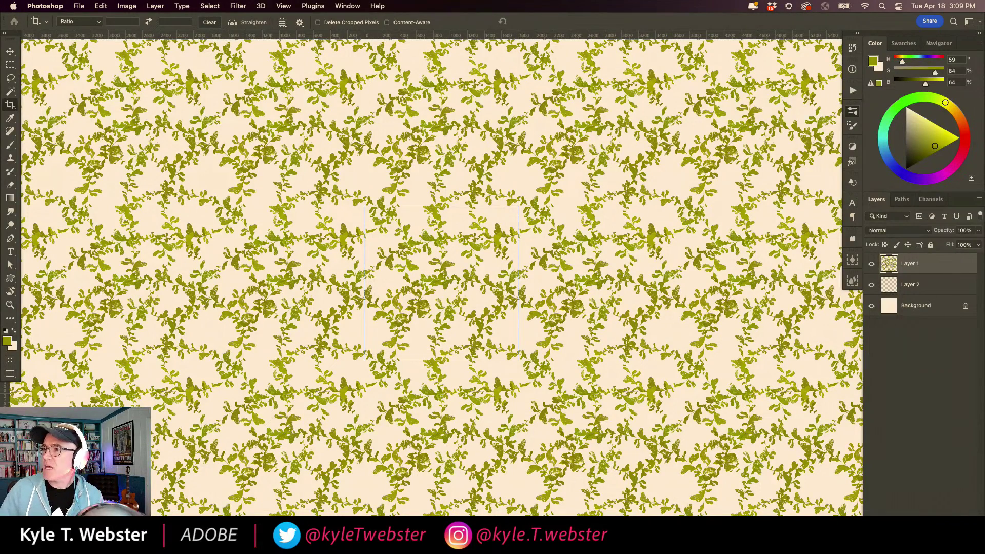
{"action": "key", "text": "Tab"}
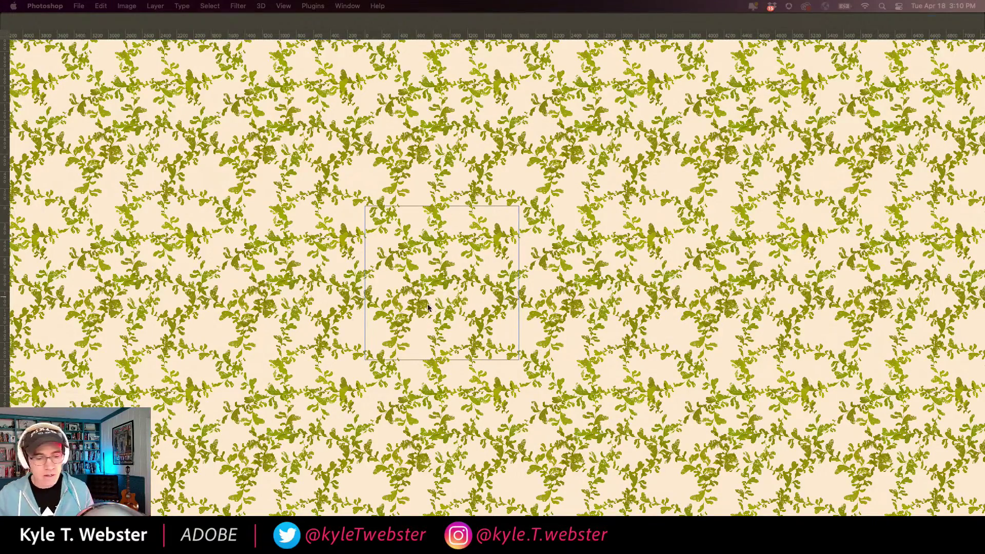
{"action": "key", "text": "Tab"}
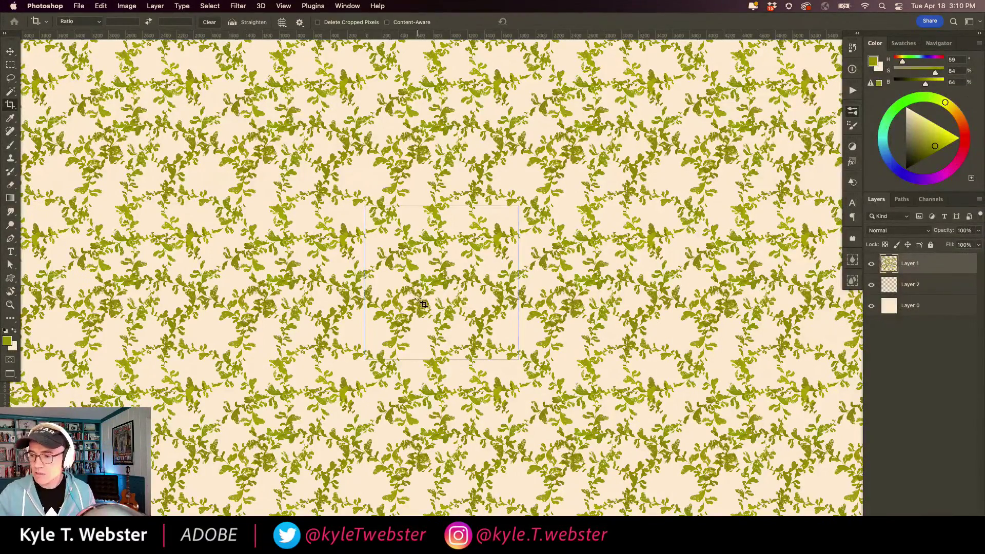
Switch to the Brush tool, delete all the vine artwork on Layer 1 and remove the selection.
{"action": "key", "text": "b"}
{"action": "key", "text": "super+a"}
{"action": "key", "text": "Delete"}
{"action": "key", "text": "super+d"}
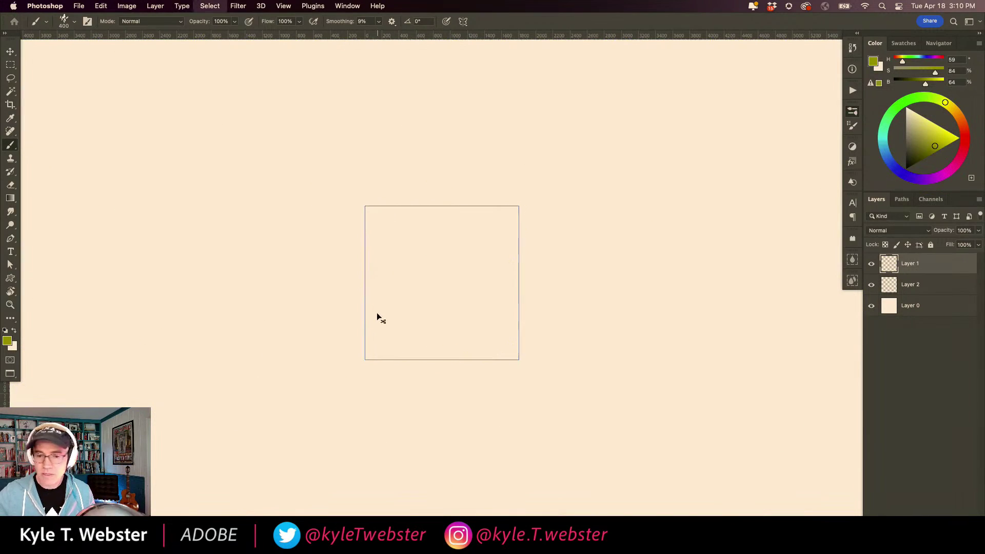
Paint curving, crossing olive-green vines on Layer 1, running the strokes across the tile's edges and into the neighbouring repeats.
{"action": "left_click", "coordinate": [437, 300], "text": "super"}
{"action": "left_click_drag", "start_coordinate": [414, 311], "coordinate": [409, 329]}
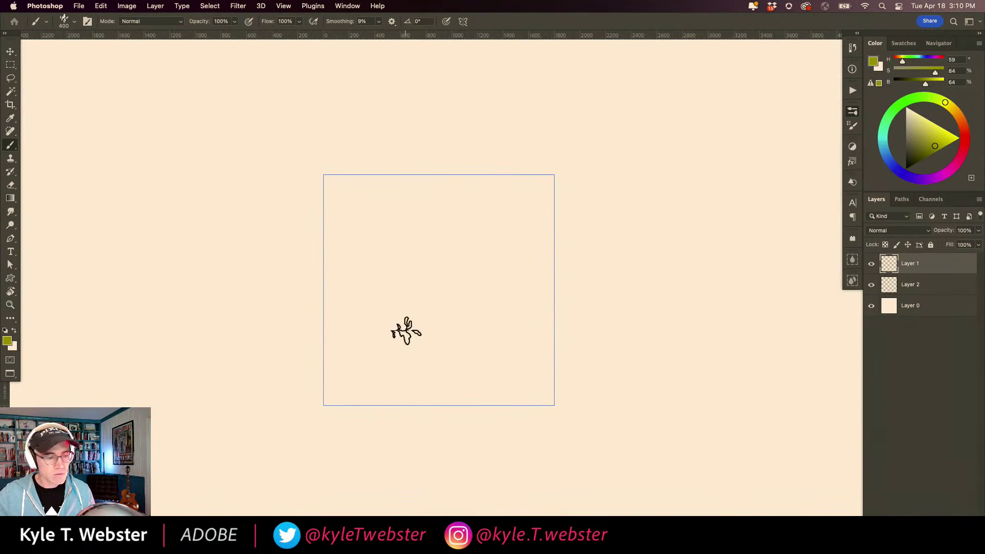
{"action": "mouse_move", "coordinate": [401, 441]}
{"action": "left_mouse_down"}
{"action": "mouse_move", "coordinate": [436, 368]}
{"action": "mouse_move", "coordinate": [415, 316]}
{"action": "mouse_move", "coordinate": [416, 265]}
{"action": "mouse_move", "coordinate": [503, 266]}
{"action": "left_mouse_up"}
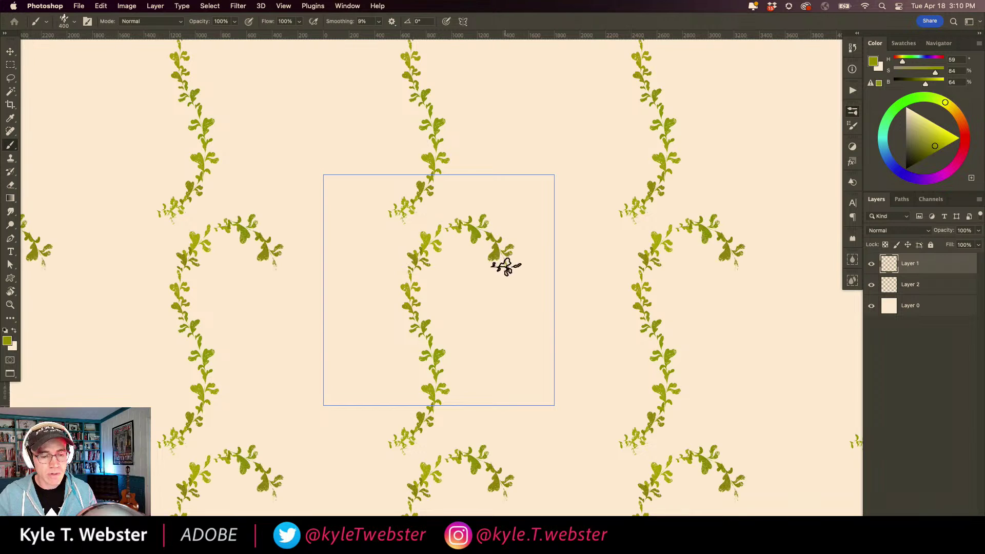
{"action": "mouse_move", "coordinate": [424, 356]}
{"action": "left_mouse_down"}
{"action": "mouse_move", "coordinate": [436, 372]}
{"action": "mouse_move", "coordinate": [481, 342]}
{"action": "mouse_move", "coordinate": [528, 287]}
{"action": "mouse_move", "coordinate": [523, 218]}
{"action": "mouse_move", "coordinate": [490, 152]}
{"action": "mouse_move", "coordinate": [484, 99]}
{"action": "left_mouse_up"}
{"action": "mouse_move", "coordinate": [425, 371]}
{"action": "left_mouse_down"}
{"action": "mouse_move", "coordinate": [380, 307]}
{"action": "mouse_move", "coordinate": [294, 241]}
{"action": "left_mouse_up"}
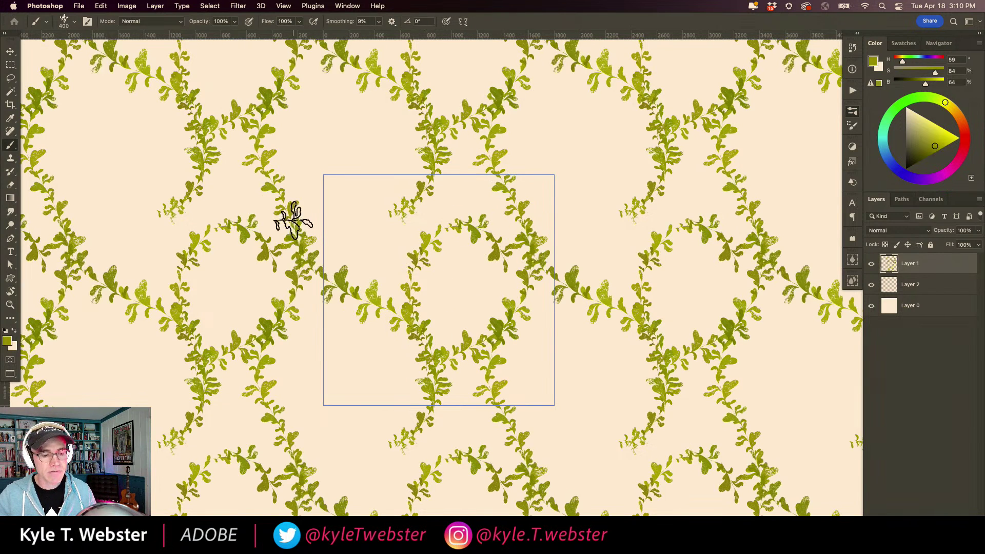
{"action": "mouse_move", "coordinate": [374, 294]}
{"action": "left_mouse_down"}
{"action": "mouse_move", "coordinate": [345, 241]}
{"action": "mouse_move", "coordinate": [384, 148]}
{"action": "mouse_move", "coordinate": [380, 76]}
{"action": "left_mouse_up"}
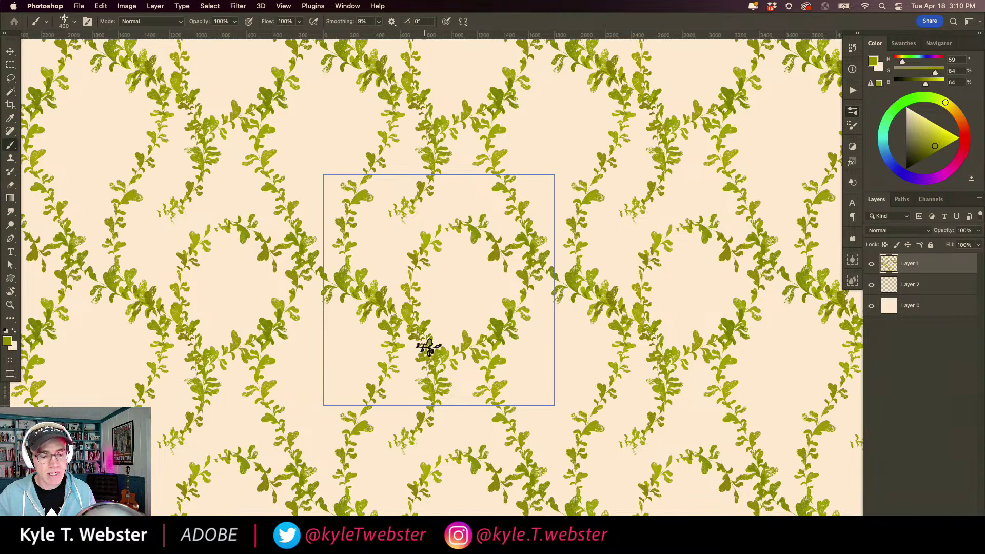
{"action": "mouse_move", "coordinate": [429, 308]}
{"action": "left_mouse_down"}
{"action": "mouse_move", "coordinate": [472, 270]}
{"action": "mouse_move", "coordinate": [503, 308]}
{"action": "left_mouse_up"}
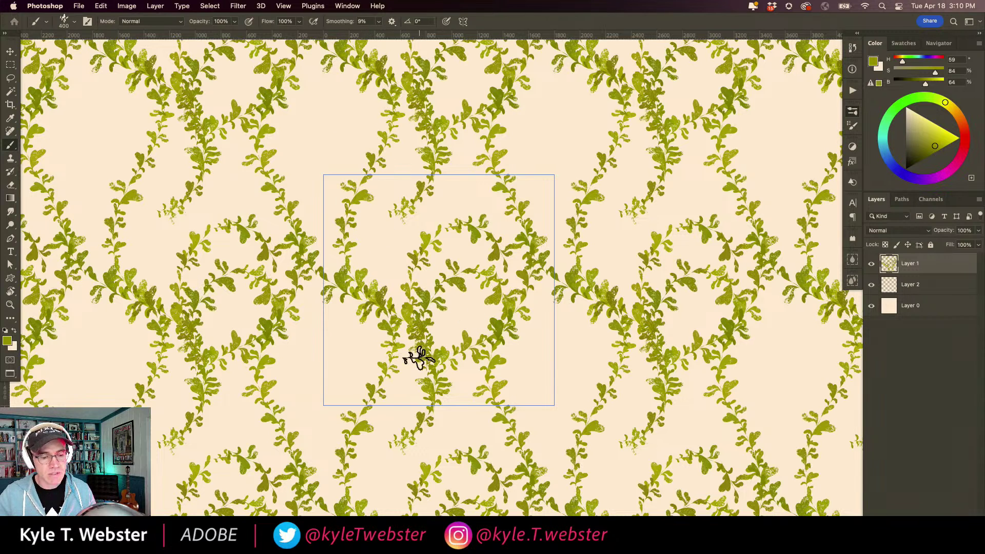
{"action": "left_click_drag", "start_coordinate": [411, 356], "coordinate": [301, 367]}
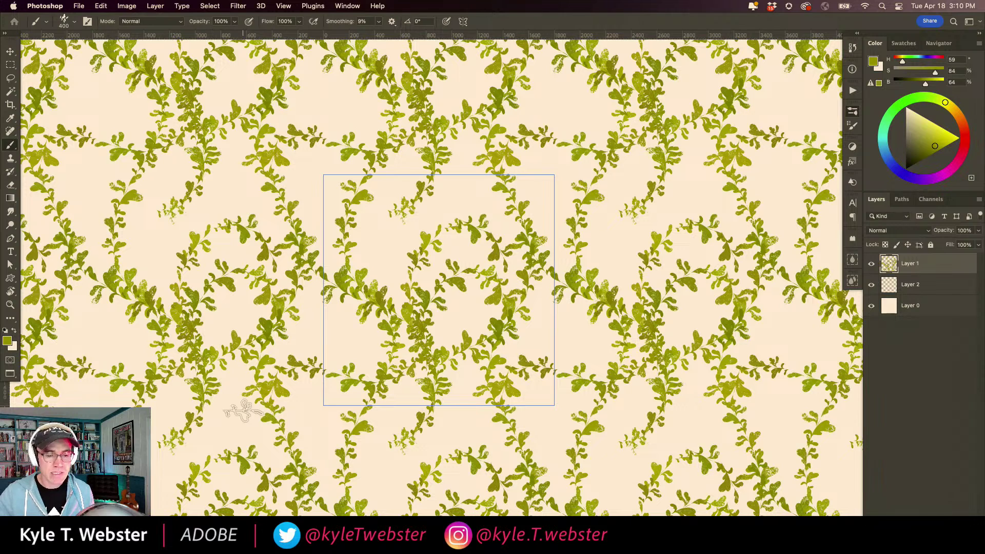
Erase all the newly painted vines from Layer 1 and hide the rulers.
{"action": "key", "text": "super+a"}
{"action": "key", "text": "Delete"}
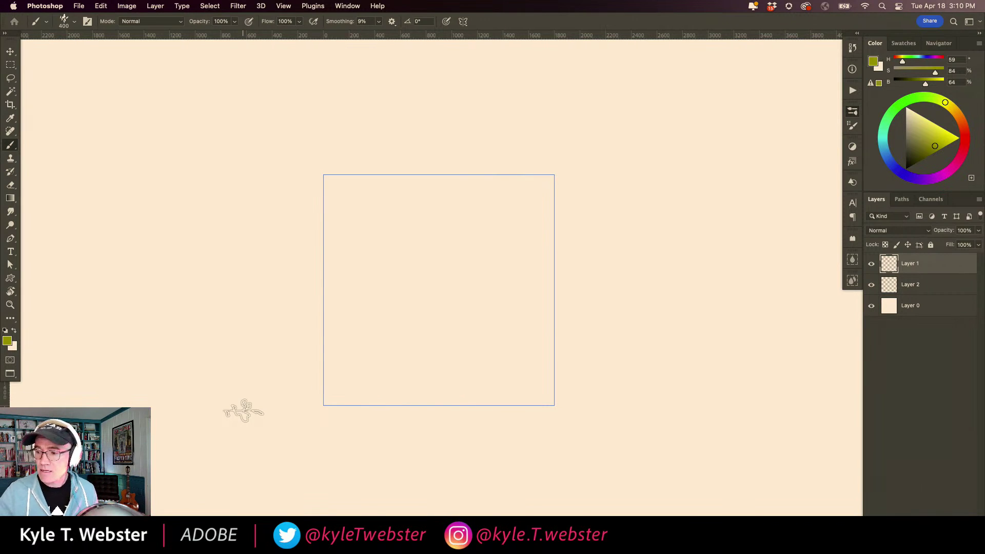
{"action": "key", "text": "super+r"}
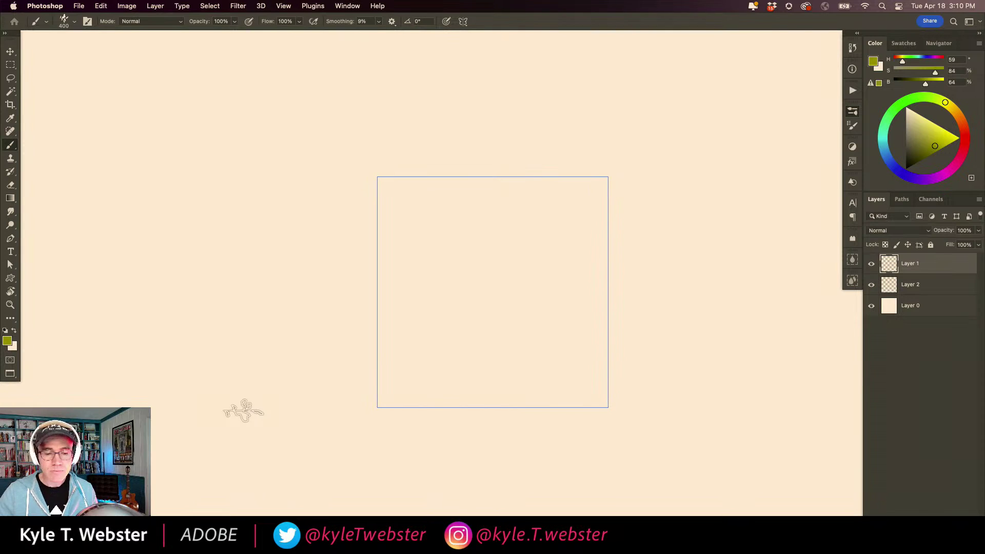
{"action": "left_click_drag", "start_coordinate": [420, 280], "coordinate": [355, 272]}
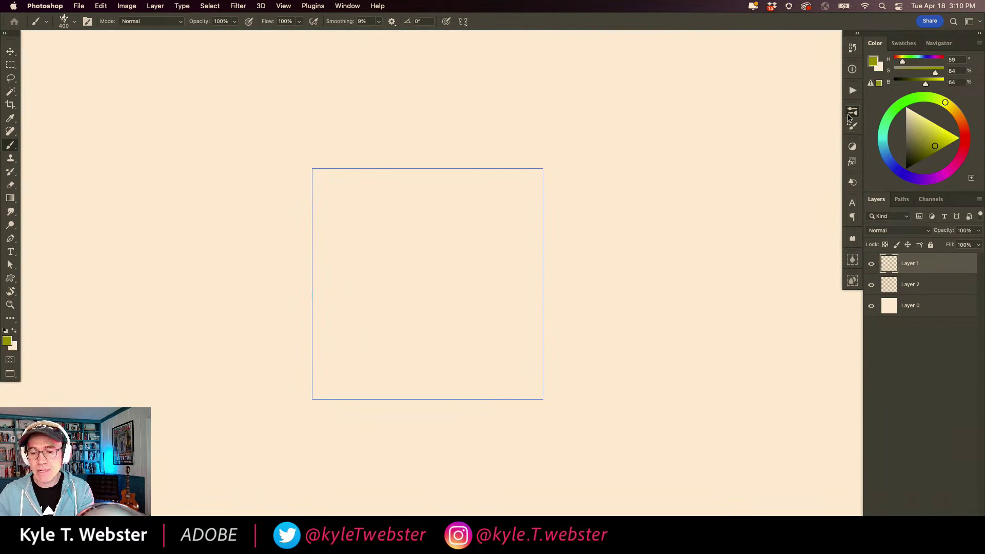
Open the brush presets, collapse the Istos KTW group and look through the brush folders for a different set.
{"action": "left_click", "coordinate": [852, 112]}
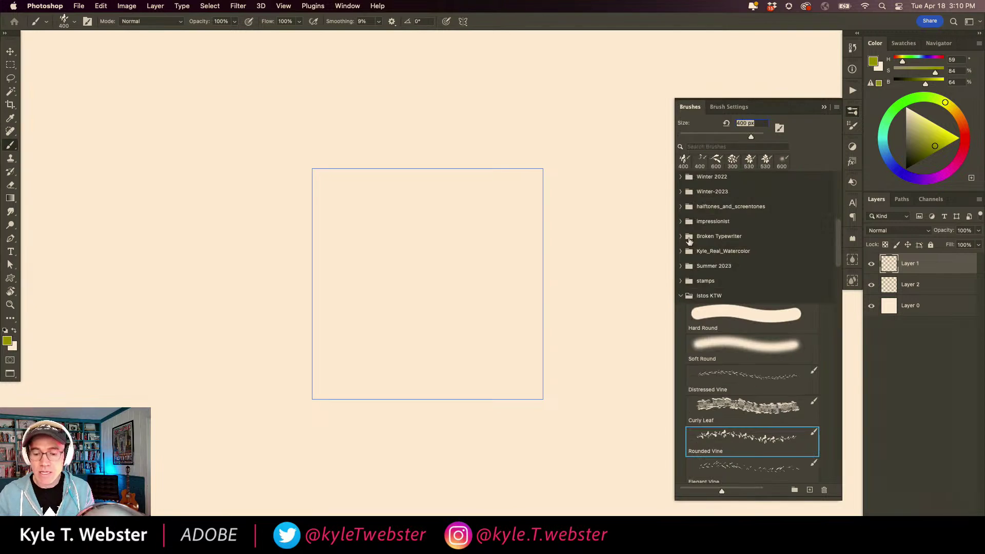
{"action": "left_click", "coordinate": [681, 296]}
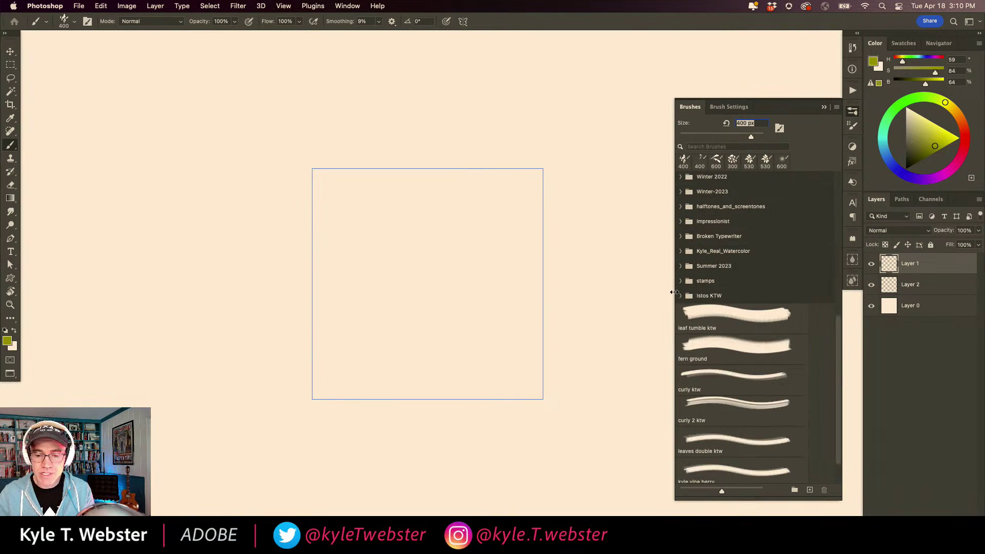
{"action": "scroll", "coordinate": [769, 297], "scroll_direction": "up", "scroll_amount": 5}
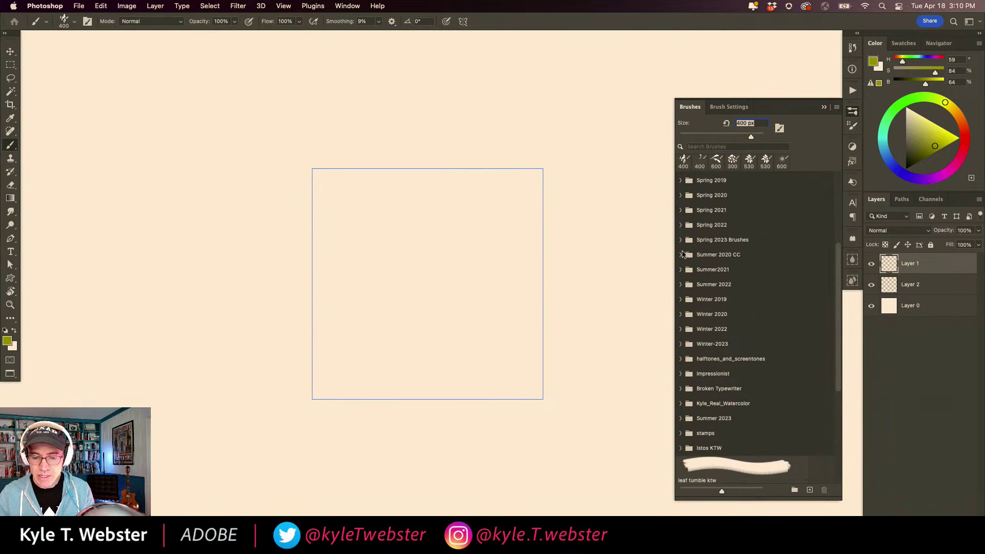
{"action": "scroll", "coordinate": [682, 254], "scroll_direction": "up", "scroll_amount": 2}
{"action": "scroll", "coordinate": [679, 245], "scroll_direction": "up", "scroll_amount": 4}
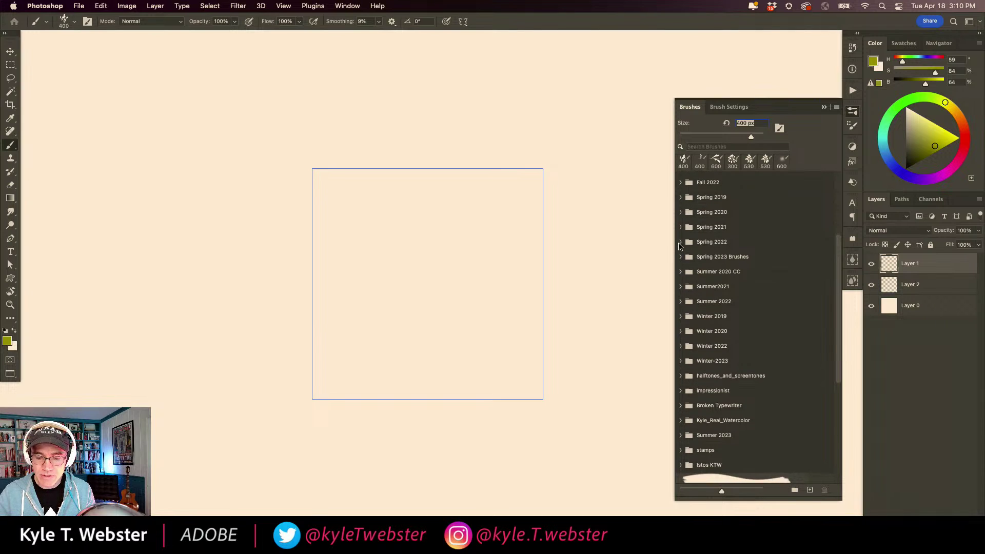
{"action": "scroll", "coordinate": [680, 221], "scroll_direction": "up", "scroll_amount": 7}
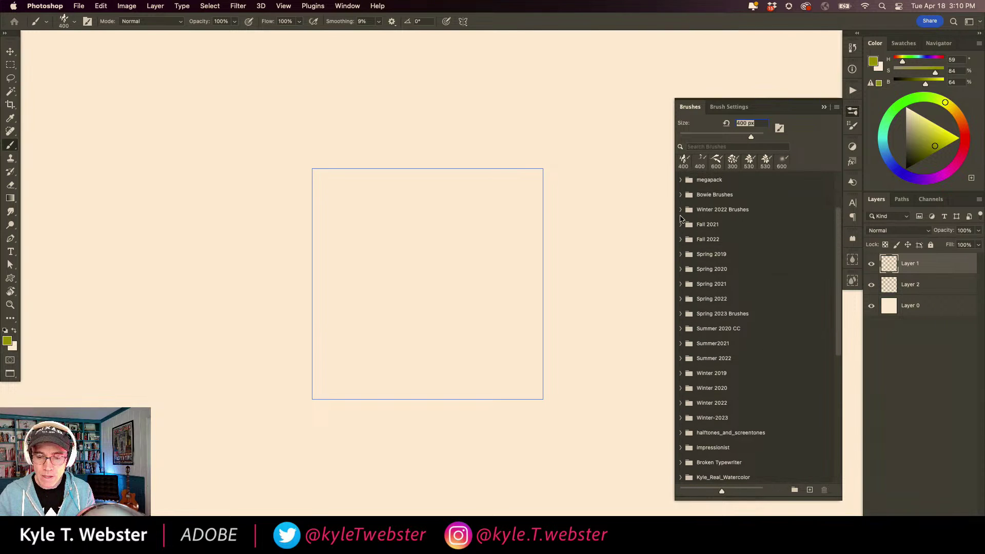
{"action": "scroll", "coordinate": [682, 183], "scroll_direction": "down", "scroll_amount": 12}
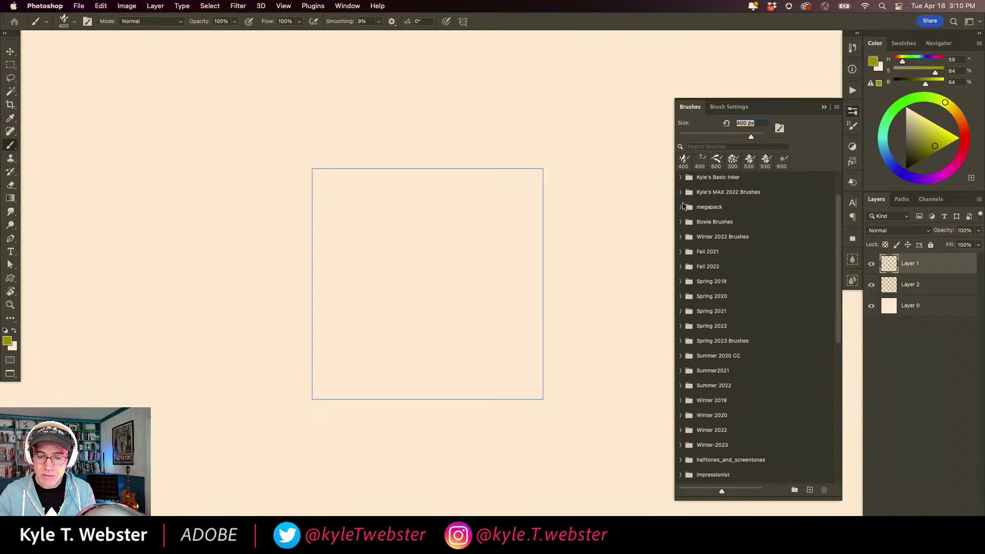
{"action": "scroll", "coordinate": [682, 255], "scroll_direction": "down", "scroll_amount": 11}
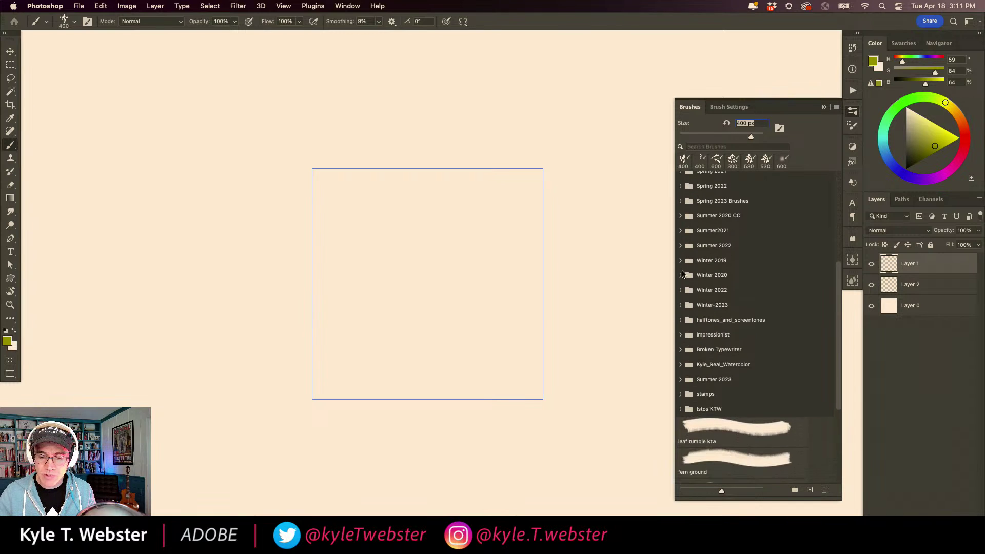
{"action": "scroll", "coordinate": [682, 321], "scroll_direction": "down", "scroll_amount": 4}
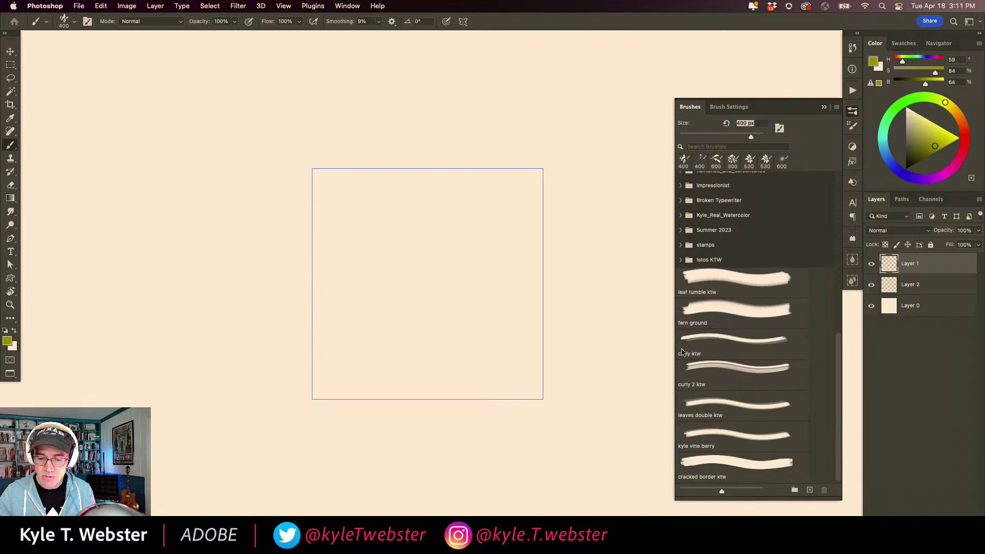
{"action": "scroll", "coordinate": [677, 294], "scroll_direction": "up", "scroll_amount": 9}
{"action": "scroll", "coordinate": [678, 287], "scroll_direction": "up", "scroll_amount": 3}
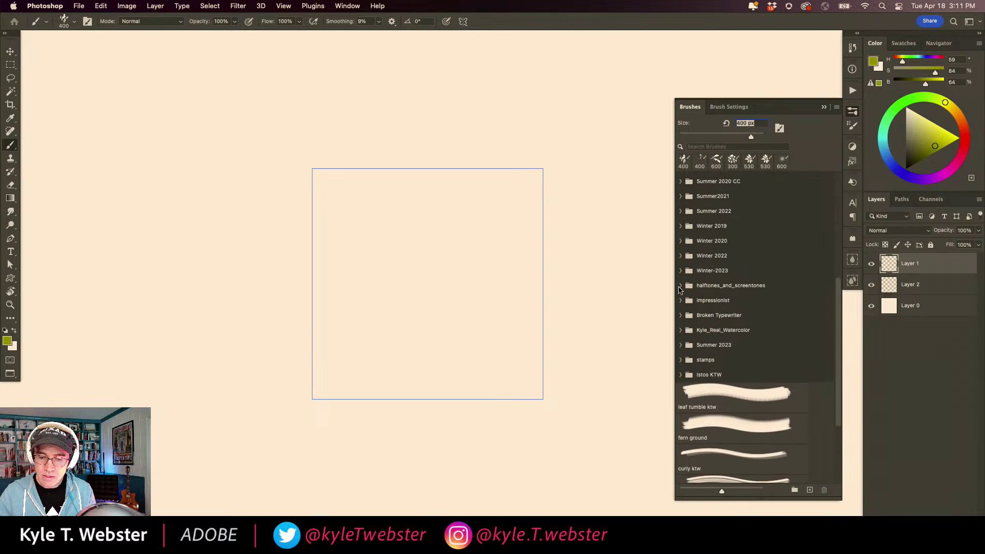
{"action": "scroll", "coordinate": [679, 277], "scroll_direction": "up", "scroll_amount": 3}
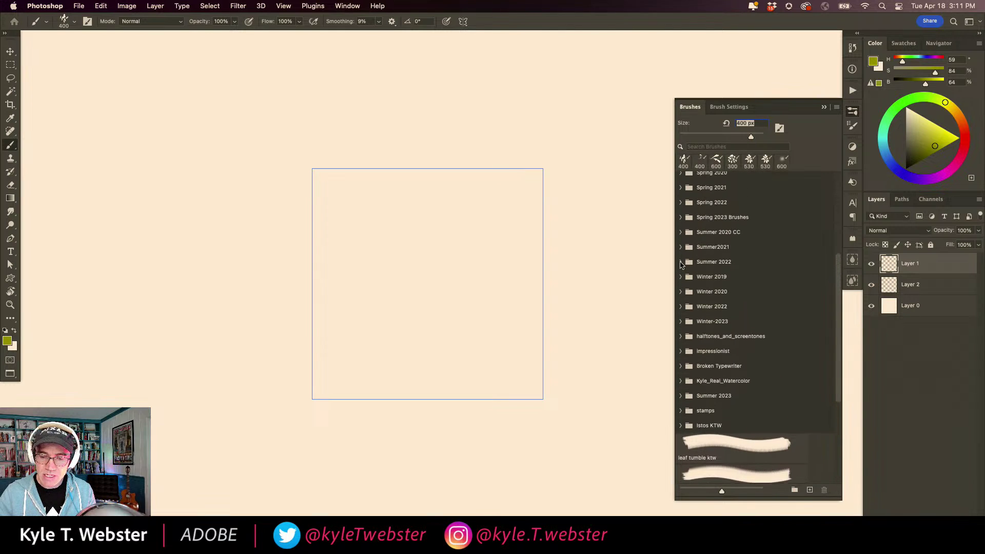
Expand the Spring 2023 Brushes group and look through its brushes for a painterly texture brush.
{"action": "left_click", "coordinate": [681, 229]}
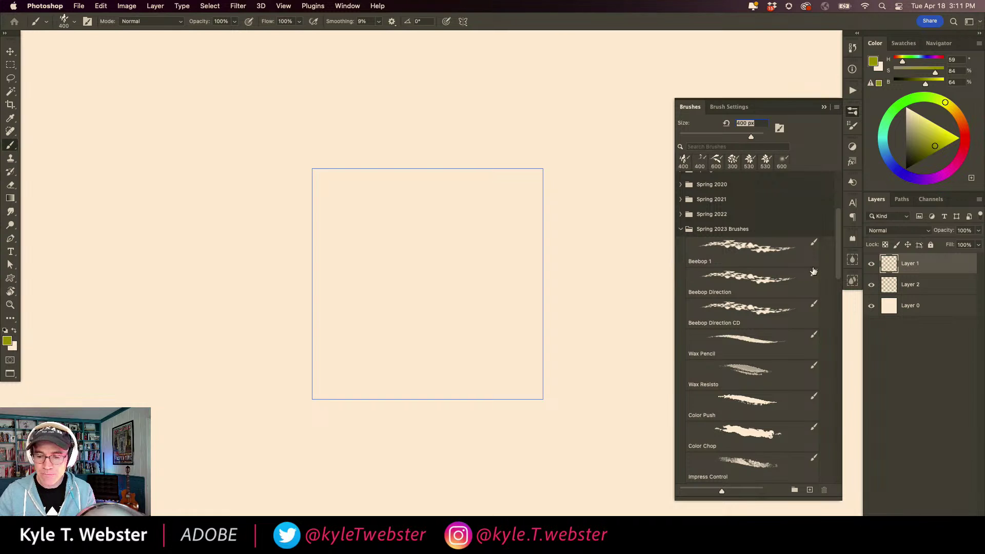
{"action": "scroll", "coordinate": [709, 308], "scroll_direction": "down", "scroll_amount": 15}
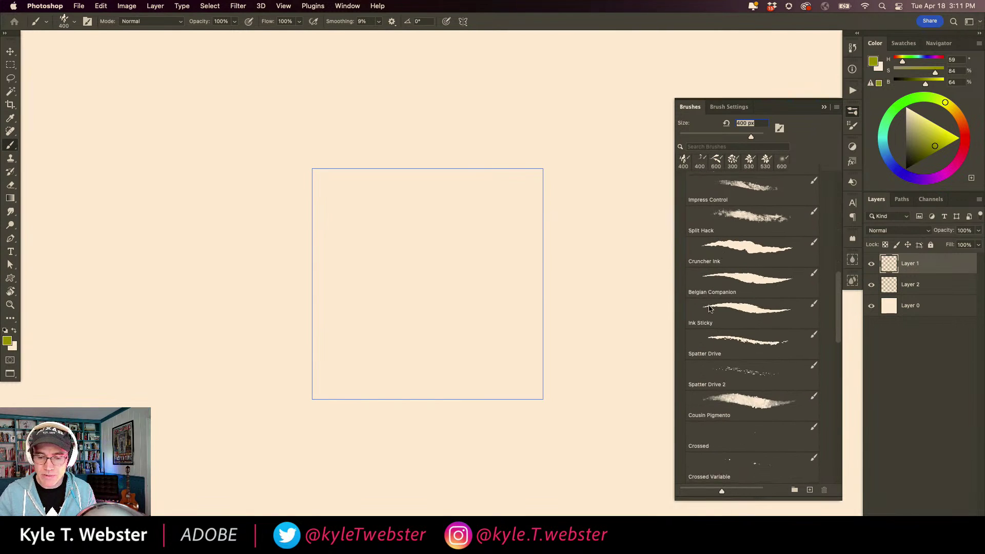
{"action": "scroll", "coordinate": [709, 308], "scroll_direction": "up", "scroll_amount": 6}
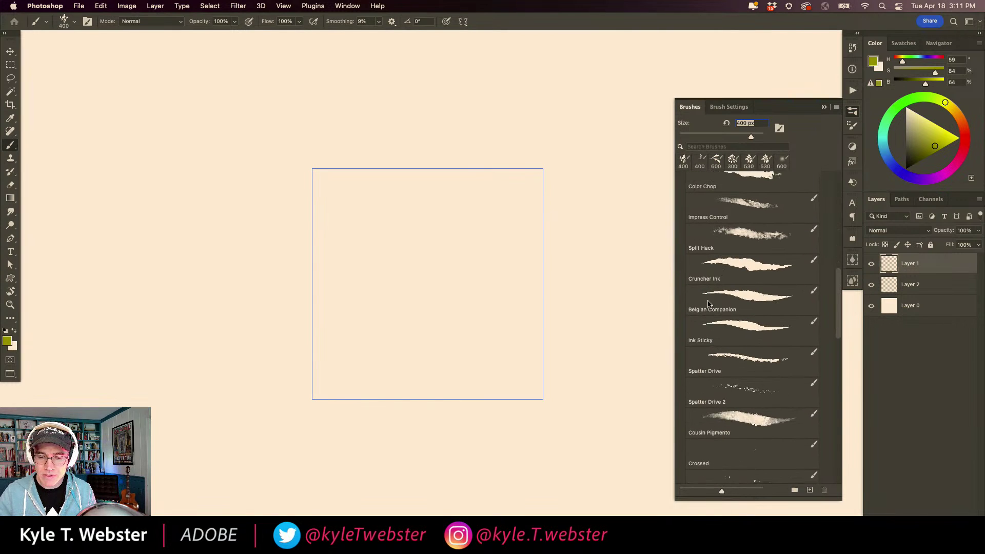
{"action": "left_click", "coordinate": [386, 341], "text": "super"}
{"action": "left_click_drag", "start_coordinate": [380, 338], "coordinate": [354, 359]}
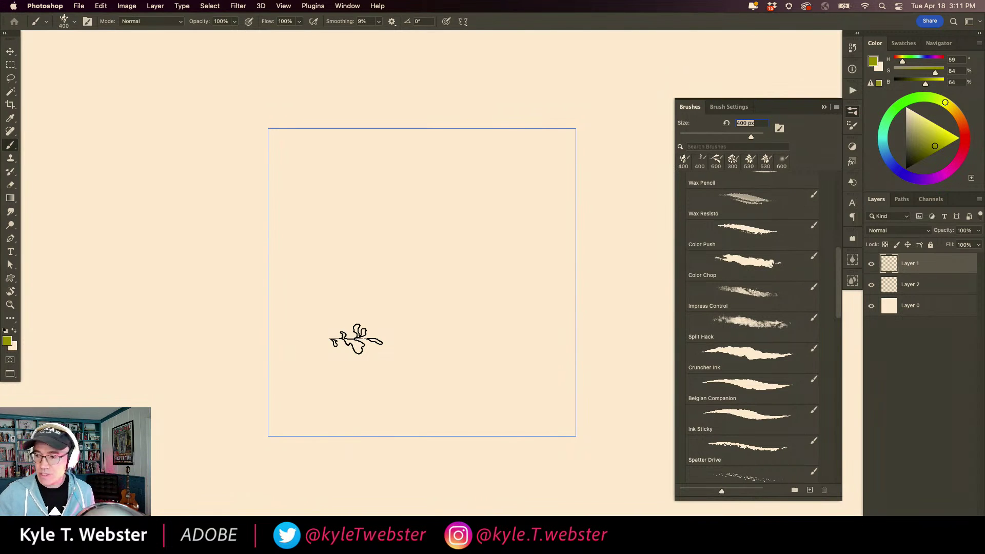
Fill Layer 1 with a light yellow-green, adjusting the foreground colour to hue 77, saturation 40% and brightness 86%.
{"action": "key", "text": "alt+BackSpace"}
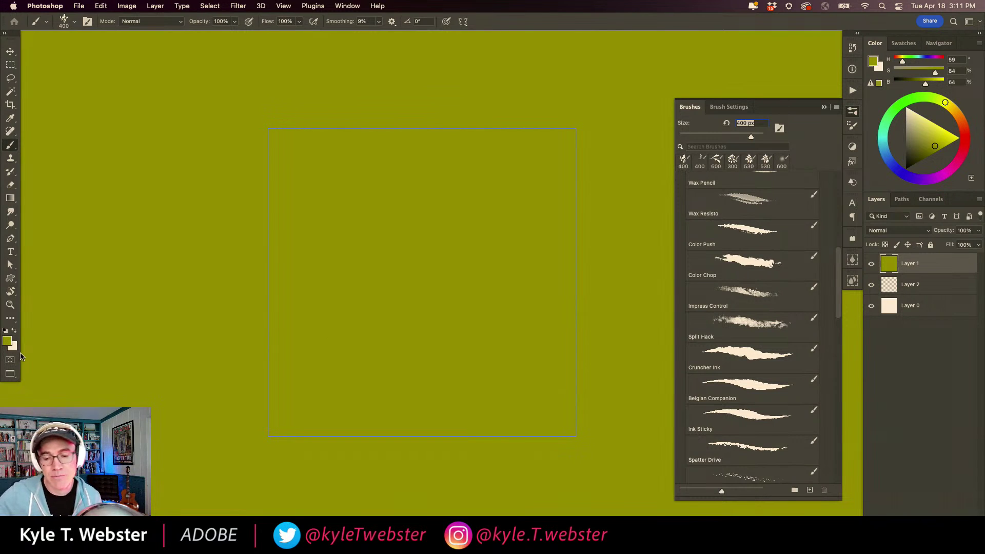
{"action": "left_click_drag", "start_coordinate": [943, 102], "coordinate": [936, 98]}
{"action": "left_click", "coordinate": [922, 130]}
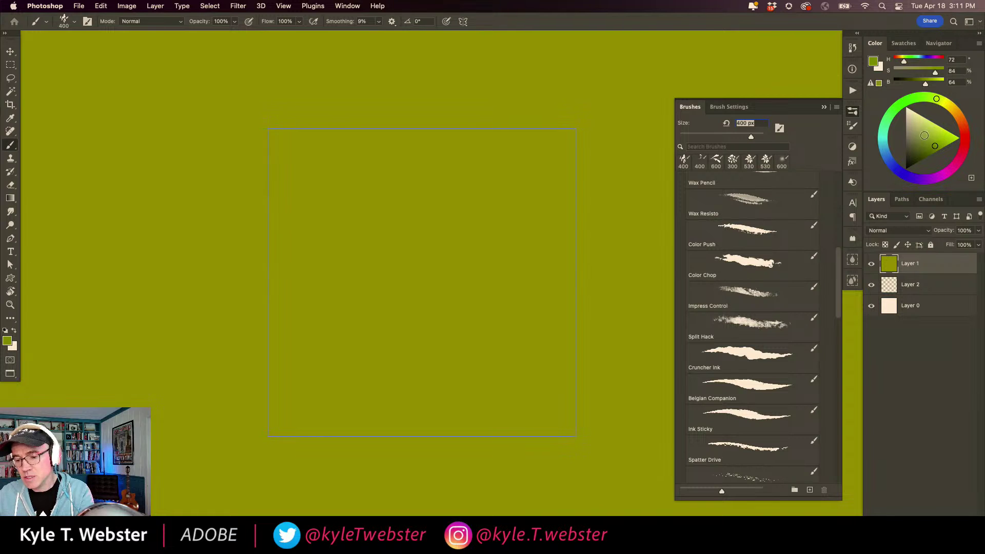
{"action": "key", "text": "alt+BackSpace"}
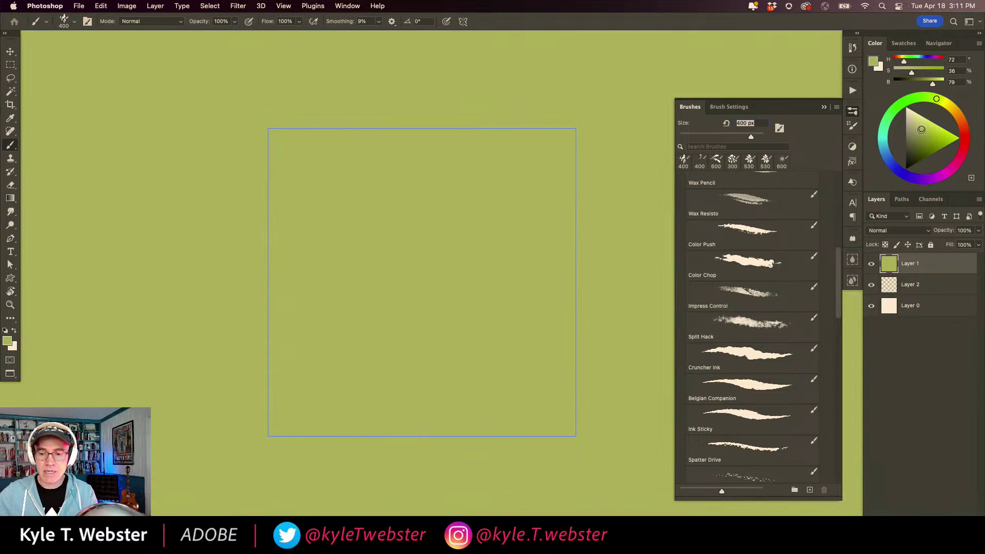
{"action": "left_click", "coordinate": [924, 126]}
{"action": "key", "text": "alt+BackSpace"}
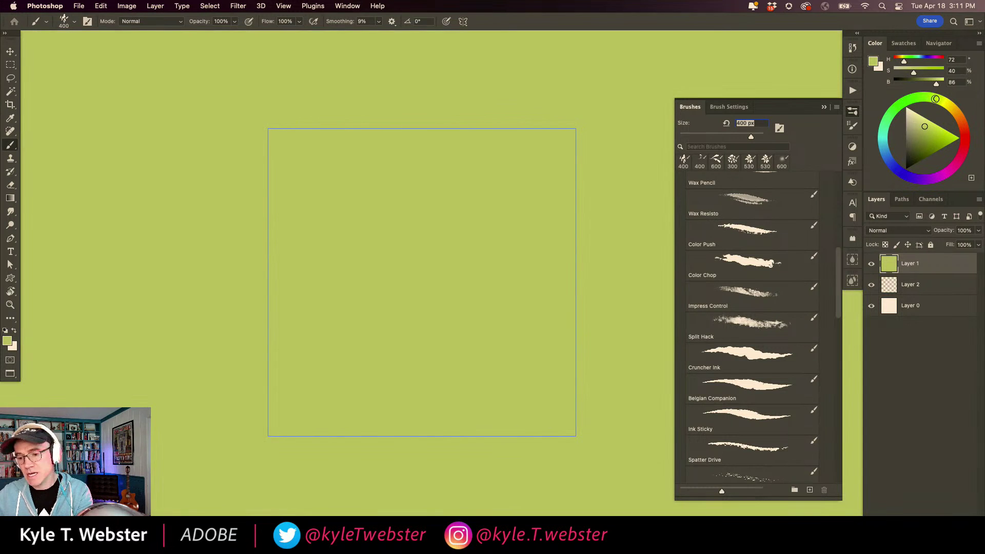
{"action": "left_click", "coordinate": [934, 98]}
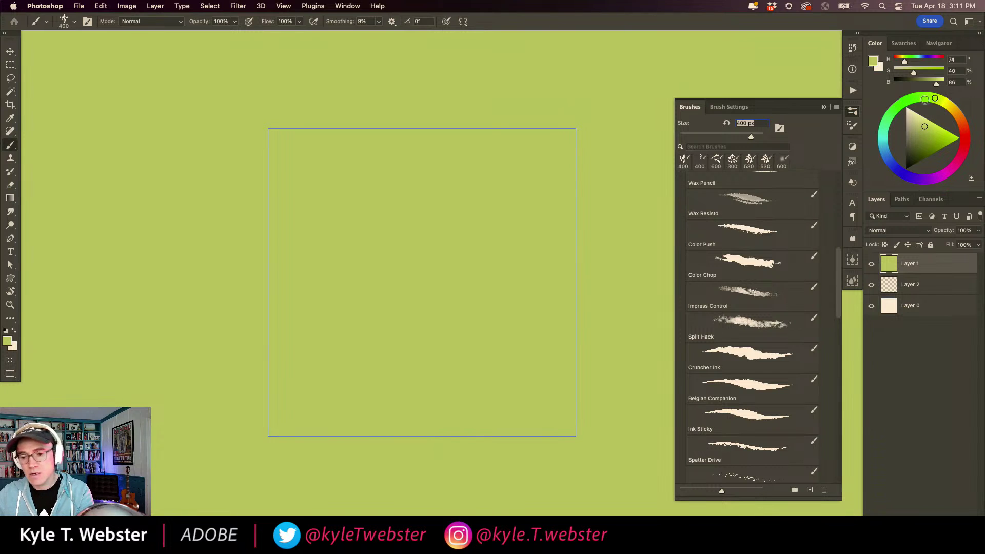
{"action": "left_click", "coordinate": [933, 97]}
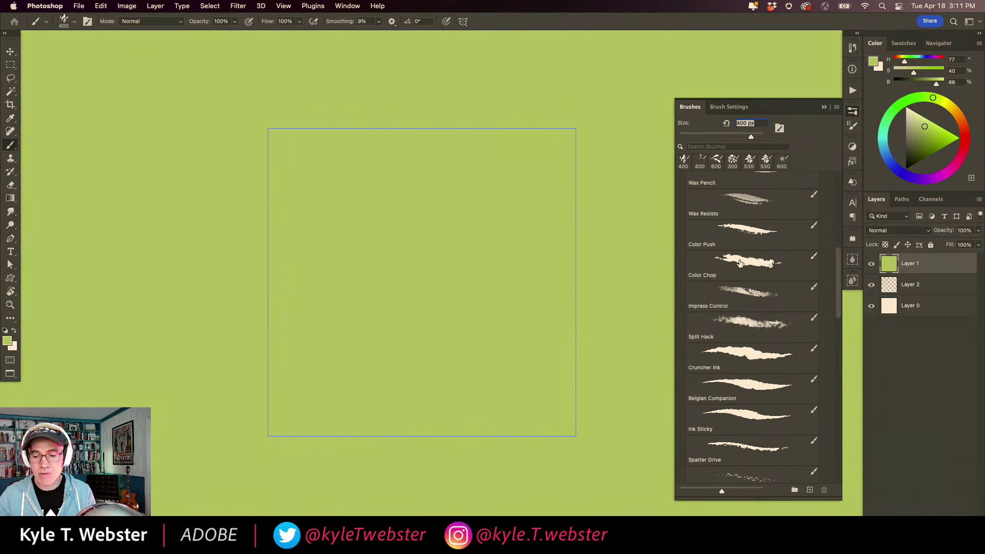
Choose the Color Push brush at 500 px and add a new layer above the green fill.
{"action": "left_click", "coordinate": [741, 230]}
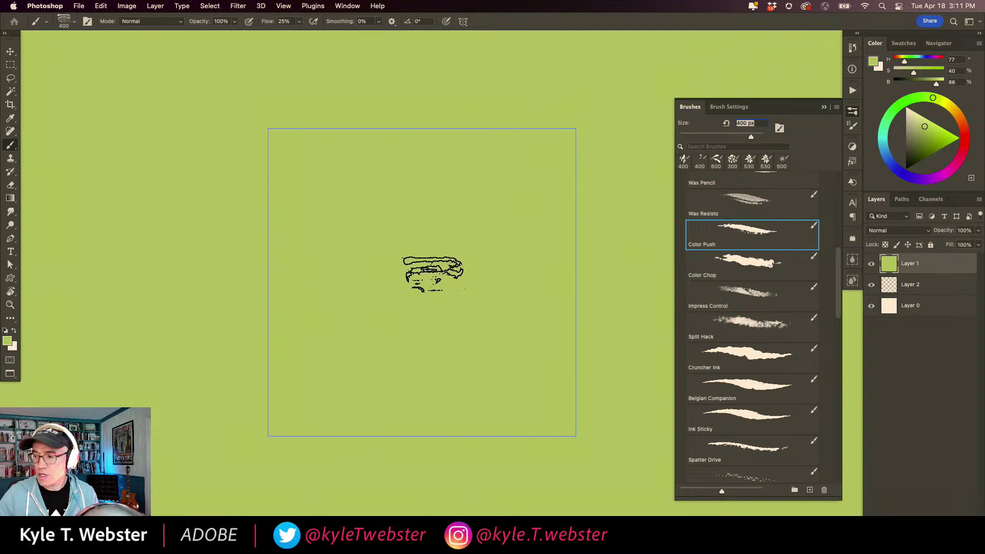
{"action": "key", "text": "bracketright"}
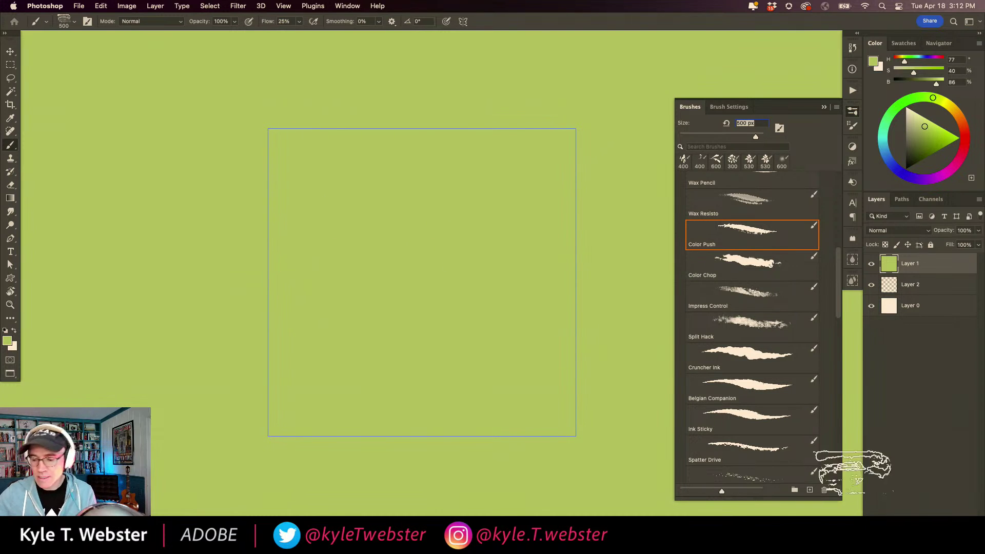
{"action": "key", "text": "super+shift+alt+n"}
Cover the whole tile on Layer 3 with overlapping, textured light-green strokes, painting across the tile's edges into the neighbouring repeats.
{"action": "mouse_move", "coordinate": [350, 202]}
{"action": "left_mouse_down"}
{"action": "mouse_move", "coordinate": [315, 205]}
{"action": "mouse_move", "coordinate": [334, 150]}
{"action": "mouse_move", "coordinate": [276, 114]}
{"action": "mouse_move", "coordinate": [270, 192]}
{"action": "mouse_move", "coordinate": [256, 156]}
{"action": "mouse_move", "coordinate": [270, 117]}
{"action": "mouse_move", "coordinate": [253, 142]}
{"action": "mouse_move", "coordinate": [239, 127]}
{"action": "mouse_move", "coordinate": [228, 234]}
{"action": "mouse_move", "coordinate": [253, 246]}
{"action": "mouse_move", "coordinate": [281, 197]}
{"action": "mouse_move", "coordinate": [290, 245]}
{"action": "mouse_move", "coordinate": [357, 211]}
{"action": "mouse_move", "coordinate": [356, 284]}
{"action": "mouse_move", "coordinate": [389, 269]}
{"action": "mouse_move", "coordinate": [411, 274]}
{"action": "mouse_move", "coordinate": [435, 256]}
{"action": "mouse_move", "coordinate": [380, 183]}
{"action": "mouse_move", "coordinate": [412, 177]}
{"action": "mouse_move", "coordinate": [425, 151]}
{"action": "mouse_move", "coordinate": [394, 122]}
{"action": "mouse_move", "coordinate": [450, 141]}
{"action": "mouse_move", "coordinate": [468, 195]}
{"action": "mouse_move", "coordinate": [447, 209]}
{"action": "mouse_move", "coordinate": [347, 128]}
{"action": "left_mouse_up"}
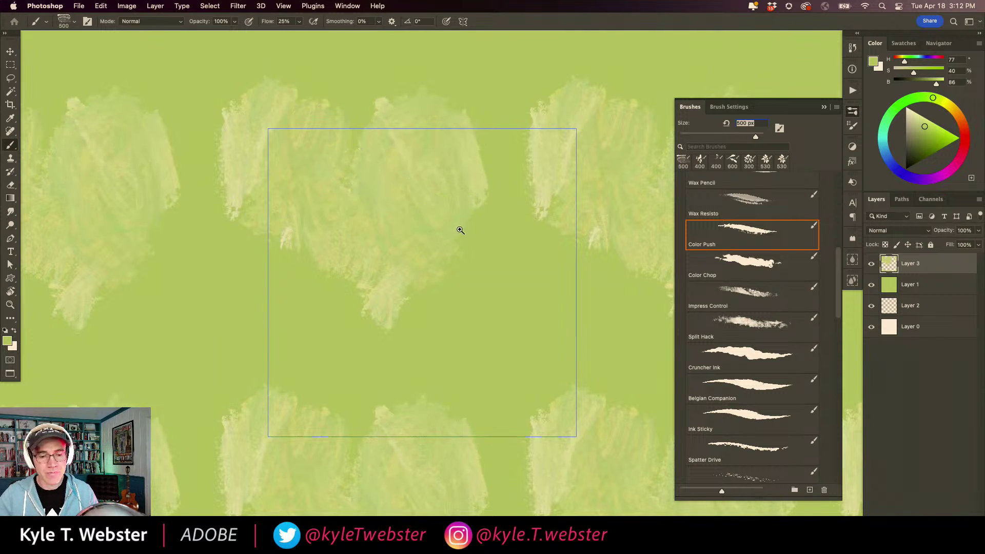
{"action": "left_click", "coordinate": [458, 227], "text": "super"}
{"action": "left_click_drag", "start_coordinate": [458, 220], "coordinate": [389, 259]}
{"action": "mouse_move", "coordinate": [456, 181]}
{"action": "left_mouse_down"}
{"action": "mouse_move", "coordinate": [485, 138]}
{"action": "mouse_move", "coordinate": [467, 111]}
{"action": "mouse_move", "coordinate": [427, 106]}
{"action": "mouse_move", "coordinate": [440, 74]}
{"action": "mouse_move", "coordinate": [362, 103]}
{"action": "mouse_move", "coordinate": [430, 193]}
{"action": "mouse_move", "coordinate": [445, 243]}
{"action": "mouse_move", "coordinate": [479, 252]}
{"action": "mouse_move", "coordinate": [488, 280]}
{"action": "mouse_move", "coordinate": [579, 255]}
{"action": "mouse_move", "coordinate": [551, 322]}
{"action": "mouse_move", "coordinate": [512, 355]}
{"action": "mouse_move", "coordinate": [451, 317]}
{"action": "mouse_move", "coordinate": [435, 281]}
{"action": "mouse_move", "coordinate": [454, 283]}
{"action": "mouse_move", "coordinate": [435, 275]}
{"action": "mouse_move", "coordinate": [394, 325]}
{"action": "left_mouse_up"}
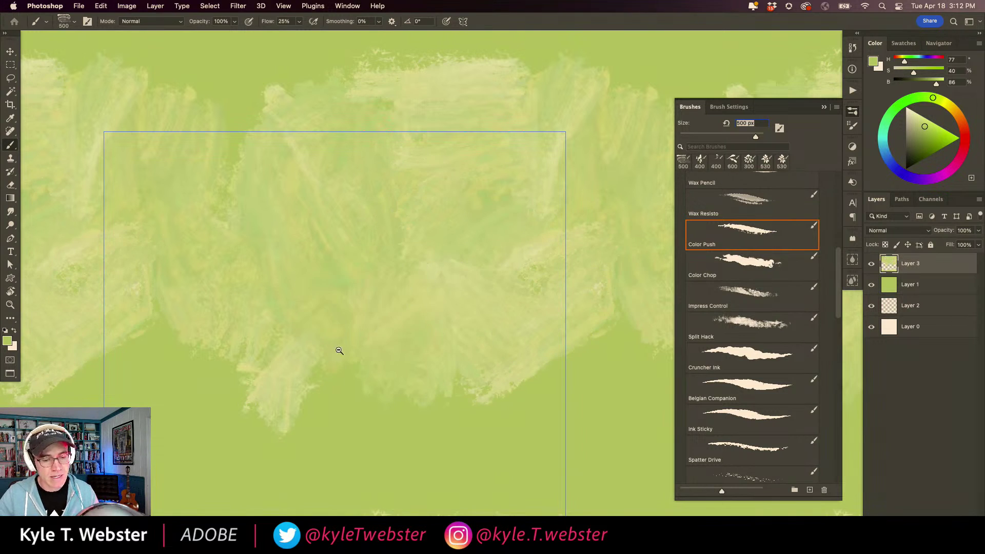
{"action": "key", "text": "super+minus"}
{"action": "left_click_drag", "start_coordinate": [344, 391], "coordinate": [354, 400]}
{"action": "mouse_move", "coordinate": [308, 350]}
{"action": "left_mouse_down"}
{"action": "mouse_move", "coordinate": [330, 290]}
{"action": "mouse_move", "coordinate": [325, 369]}
{"action": "mouse_move", "coordinate": [300, 415]}
{"action": "left_mouse_up"}
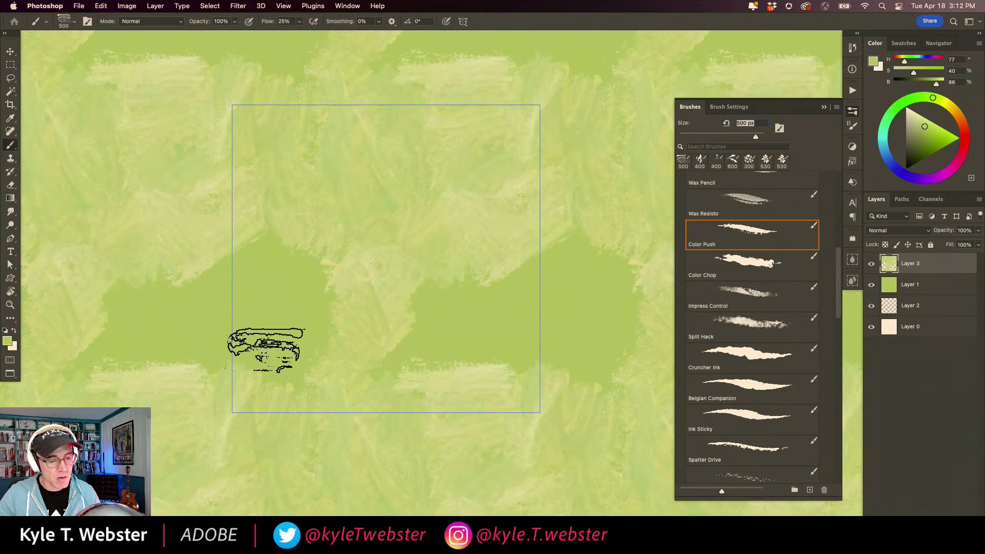
{"action": "mouse_move", "coordinate": [264, 347]}
{"action": "left_mouse_down"}
{"action": "mouse_move", "coordinate": [323, 296]}
{"action": "mouse_move", "coordinate": [282, 264]}
{"action": "mouse_move", "coordinate": [237, 279]}
{"action": "mouse_move", "coordinate": [209, 319]}
{"action": "mouse_move", "coordinate": [147, 325]}
{"action": "mouse_move", "coordinate": [162, 343]}
{"action": "mouse_move", "coordinate": [260, 330]}
{"action": "left_mouse_up"}
{"action": "mouse_move", "coordinate": [259, 252]}
{"action": "left_mouse_down"}
{"action": "mouse_move", "coordinate": [223, 316]}
{"action": "mouse_move", "coordinate": [163, 322]}
{"action": "mouse_move", "coordinate": [209, 286]}
{"action": "mouse_move", "coordinate": [186, 298]}
{"action": "mouse_move", "coordinate": [188, 391]}
{"action": "mouse_move", "coordinate": [188, 364]}
{"action": "mouse_move", "coordinate": [147, 307]}
{"action": "mouse_move", "coordinate": [187, 283]}
{"action": "mouse_move", "coordinate": [146, 296]}
{"action": "mouse_move", "coordinate": [229, 332]}
{"action": "mouse_move", "coordinate": [270, 264]}
{"action": "mouse_move", "coordinate": [292, 312]}
{"action": "mouse_move", "coordinate": [341, 275]}
{"action": "left_mouse_up"}
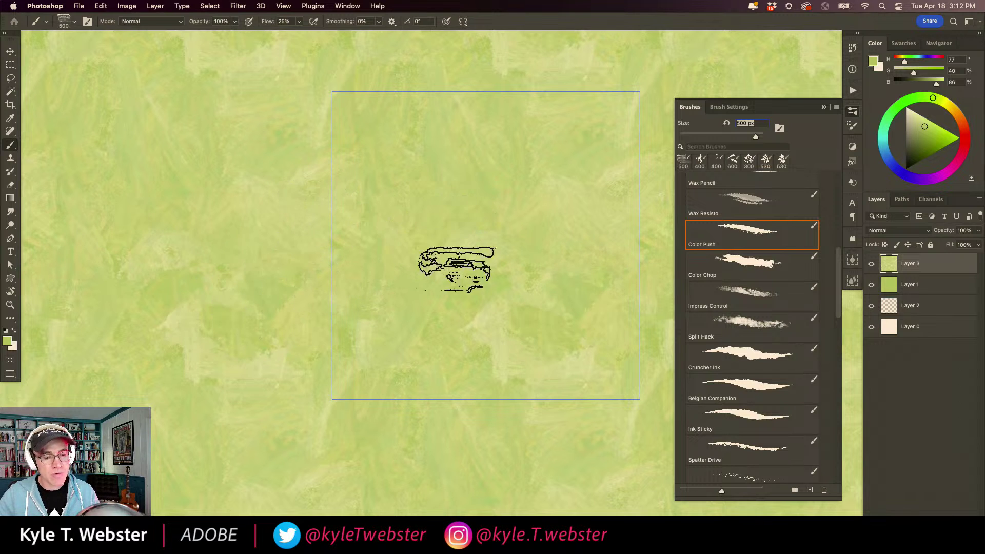
Examine the green texture at several magnifications to judge how noticeable its repeats and light patches are.
{"action": "key", "text": "super+minus"}
{"action": "mouse_move", "coordinate": [363, 323]}
{"action": "left_mouse_down"}
{"action": "mouse_move", "coordinate": [308, 324]}
{"action": "mouse_move", "coordinate": [343, 301]}
{"action": "mouse_move", "coordinate": [291, 247]}
{"action": "left_mouse_up"}
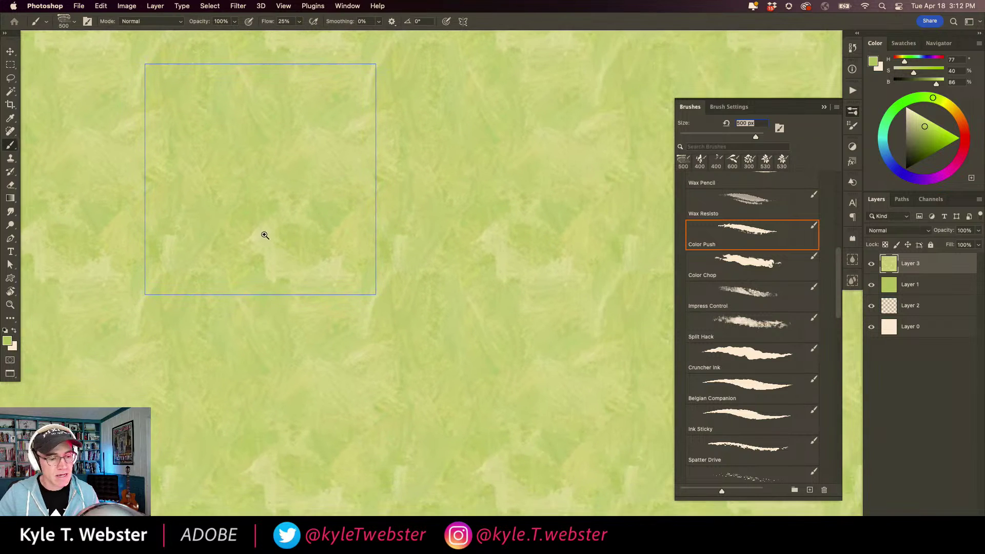
{"action": "key", "text": "super+plus"}
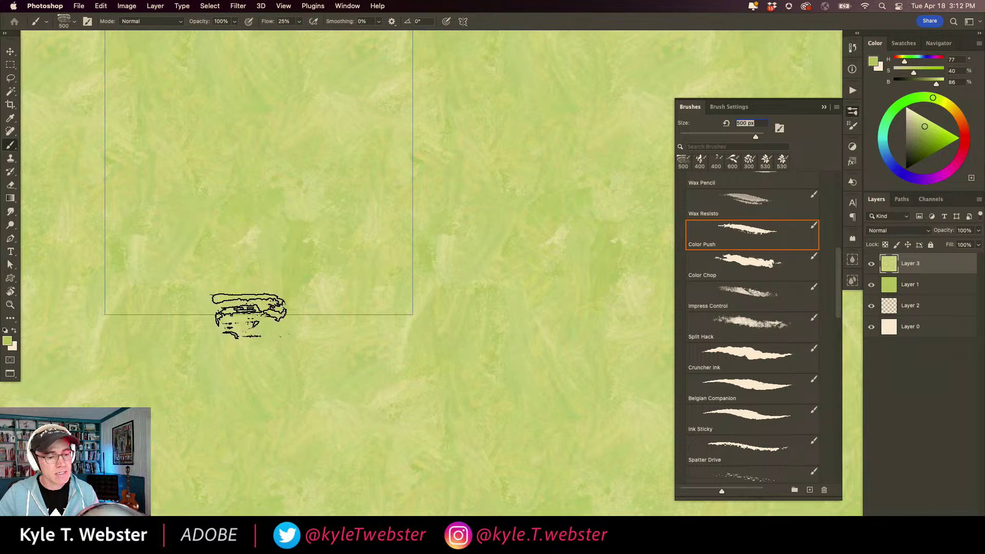
{"action": "left_click_drag", "start_coordinate": [259, 391], "coordinate": [345, 412]}
{"action": "left_click", "coordinate": [323, 370], "text": "alt"}
{"action": "left_click", "coordinate": [314, 379], "text": "alt"}
{"action": "left_click", "coordinate": [312, 379], "text": "alt"}
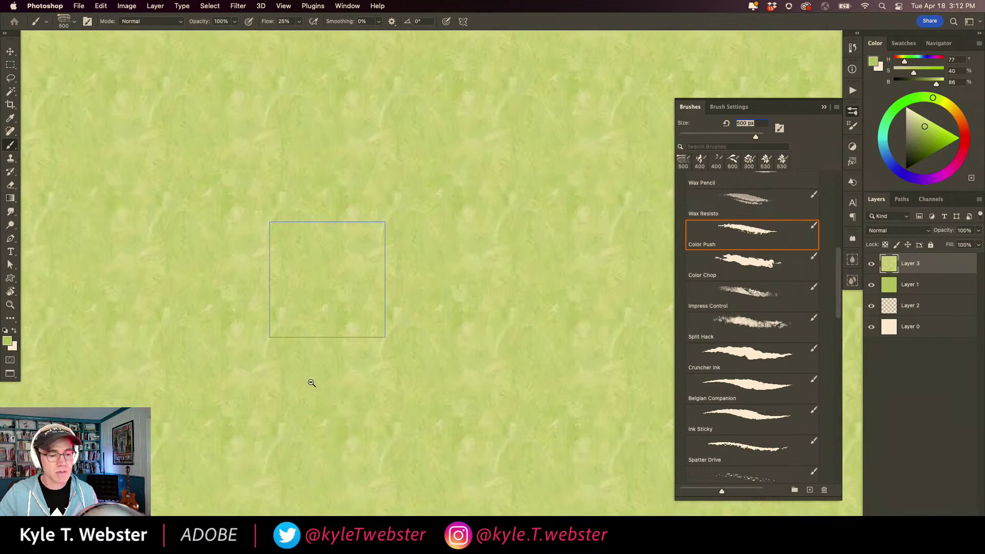
{"action": "left_click", "coordinate": [308, 384], "text": "alt"}
{"action": "left_click", "coordinate": [276, 377], "text": "alt"}
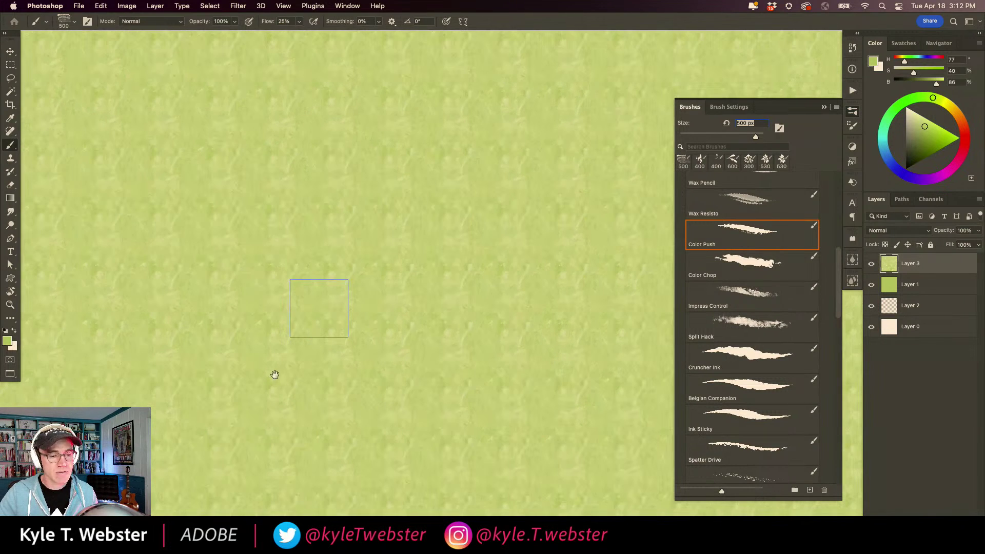
{"action": "left_click", "coordinate": [322, 295]}
{"action": "left_click", "coordinate": [321, 306]}
{"action": "left_click", "coordinate": [317, 314]}
{"action": "left_click", "coordinate": [318, 318]}
{"action": "left_click", "coordinate": [317, 321]}
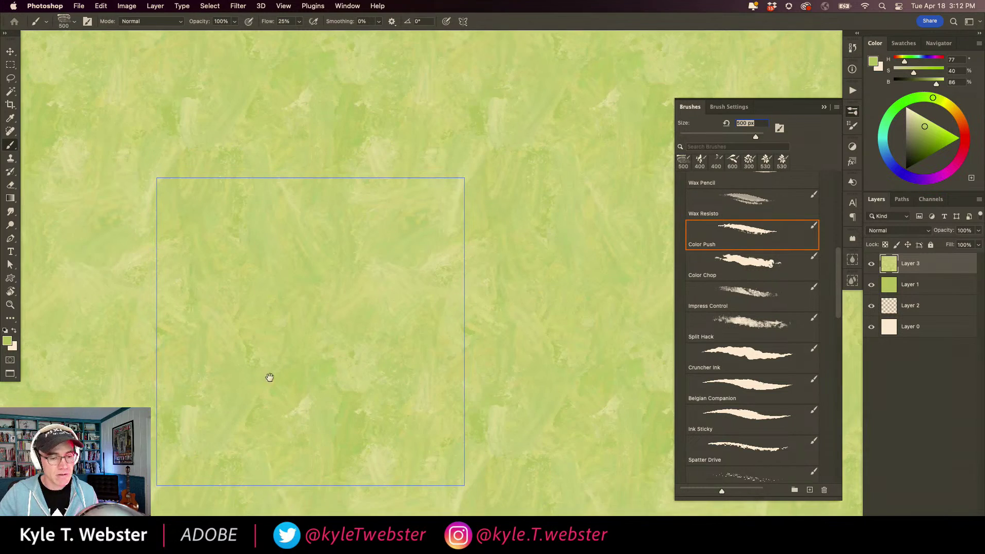
{"action": "left_click_drag", "start_coordinate": [263, 372], "coordinate": [363, 298]}
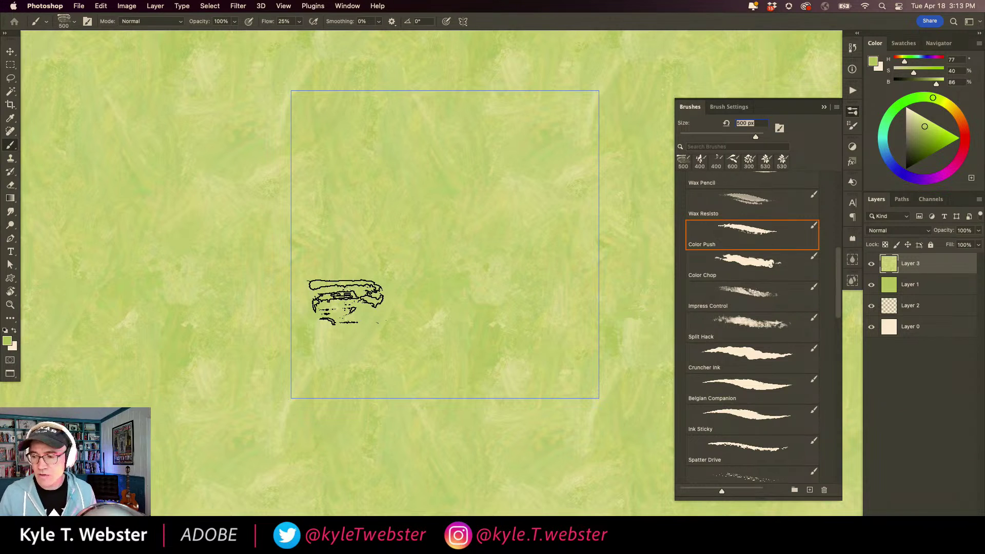
Paint more Color Push strokes over the light patches on Layer 3 to even out the repeating green texture.
{"action": "mouse_move", "coordinate": [346, 301]}
{"action": "left_mouse_down"}
{"action": "mouse_move", "coordinate": [318, 270]}
{"action": "mouse_move", "coordinate": [305, 298]}
{"action": "left_mouse_up"}
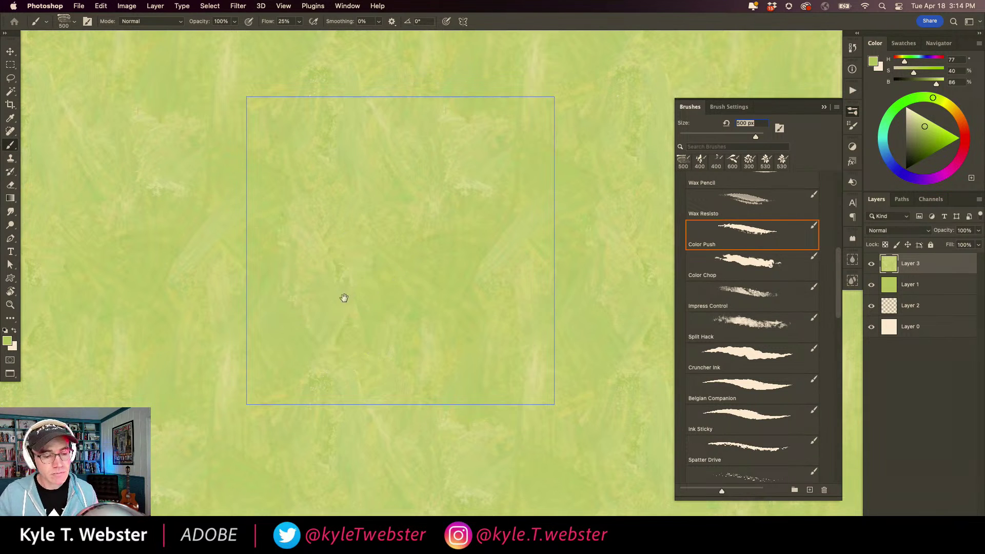
{"action": "scroll", "coordinate": [343, 294], "scroll_direction": "down", "scroll_amount": 2}
{"action": "left_click_drag", "start_coordinate": [321, 308], "coordinate": [345, 323]}
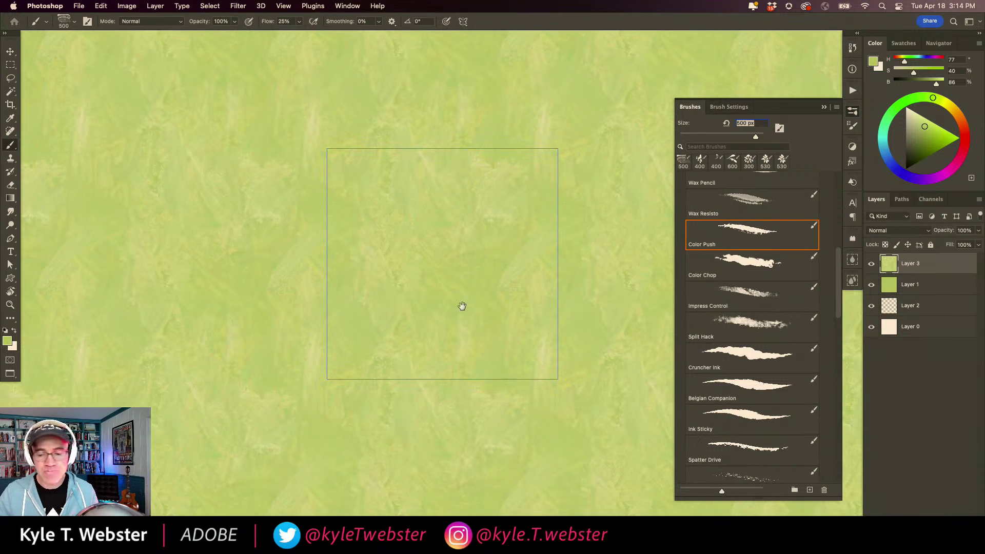
Add a new layer above the green texture and choose the Wax Pencil brush from the Spring 2023 Brushes.
{"action": "key", "text": "super+shift+alt+n"}
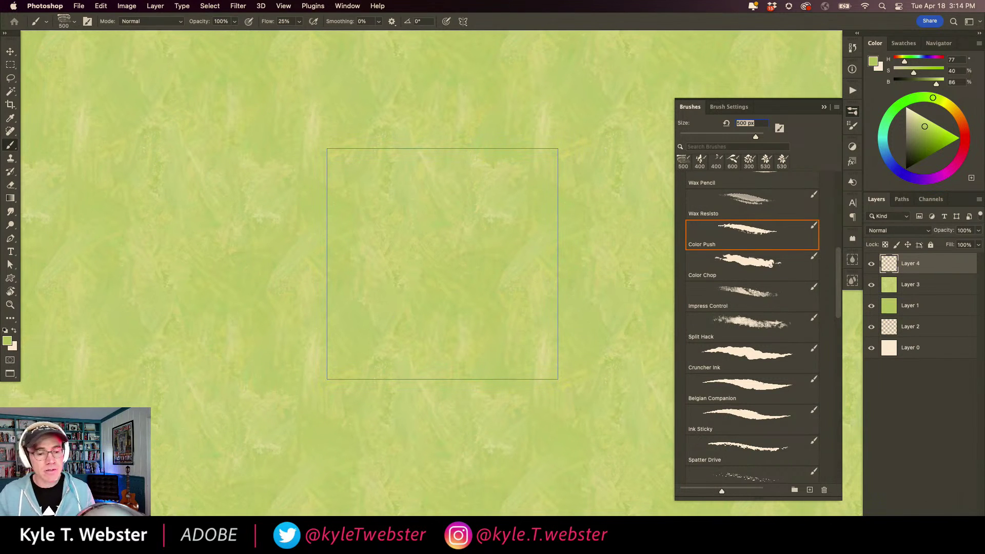
{"action": "scroll", "coordinate": [418, 292], "scroll_direction": "up", "scroll_amount": 1}
{"action": "scroll", "coordinate": [372, 306], "scroll_direction": "right", "scroll_amount": 2}
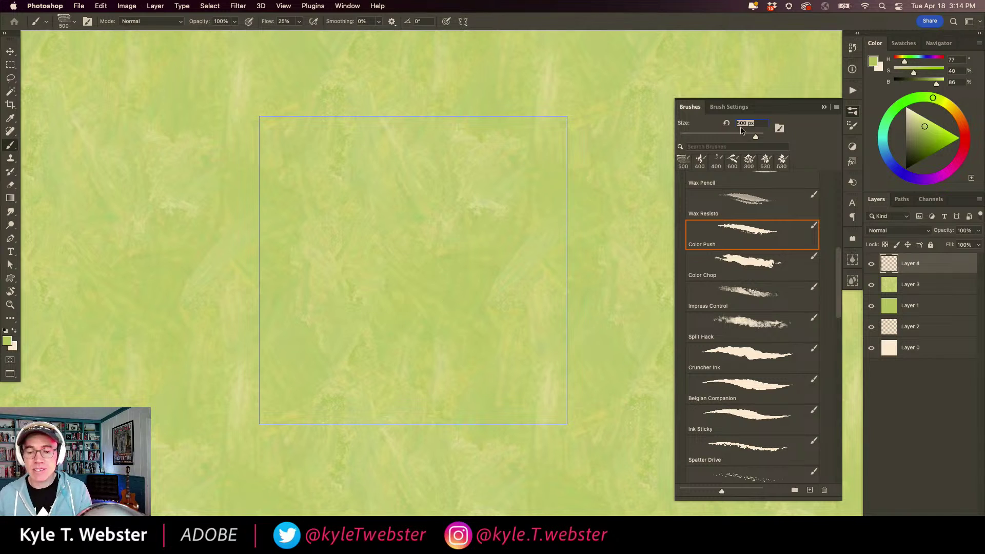
{"action": "scroll", "coordinate": [737, 249], "scroll_direction": "up", "scroll_amount": 5}
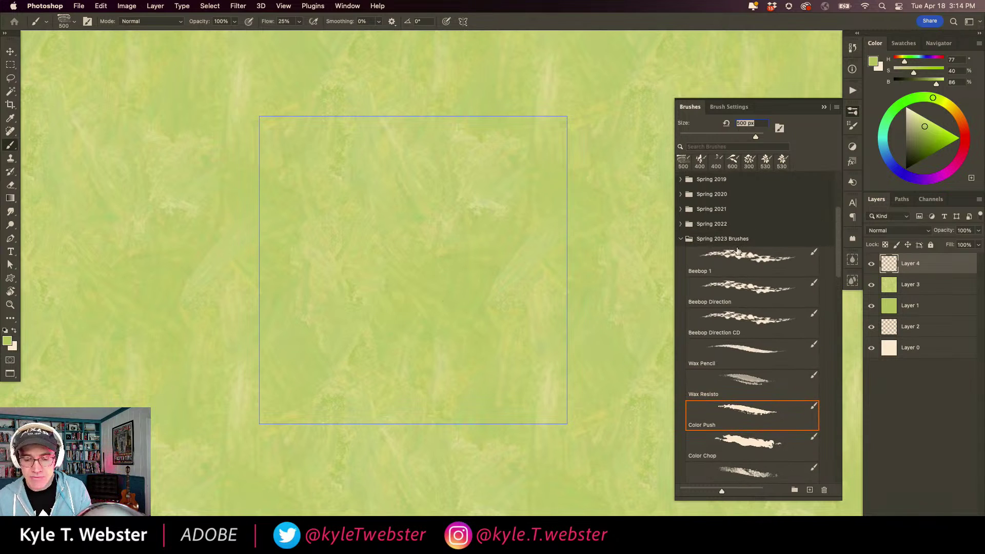
{"action": "left_click", "coordinate": [737, 341]}
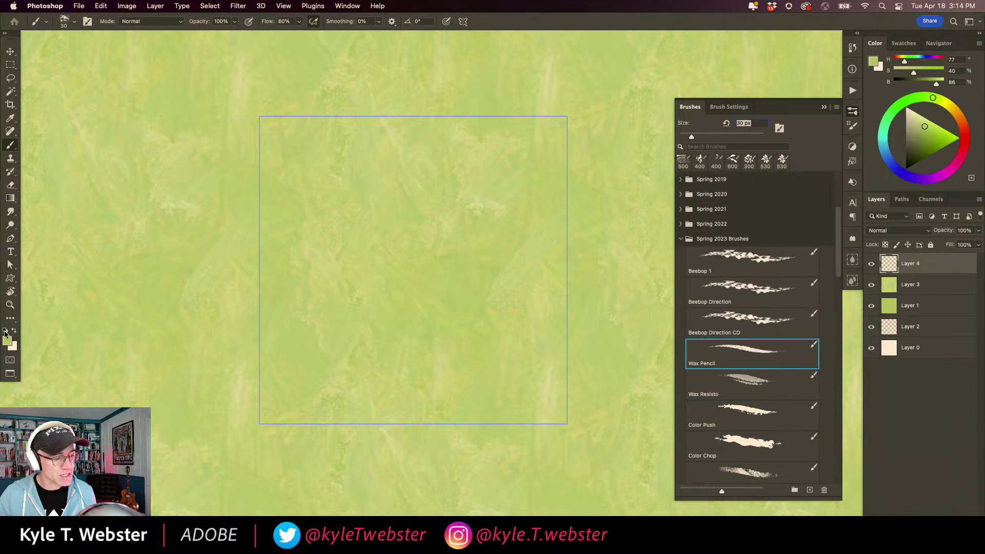
Set the foreground colour to a medium blue with hue 221, saturation 66% and brightness 73%.
{"action": "key", "text": "d"}
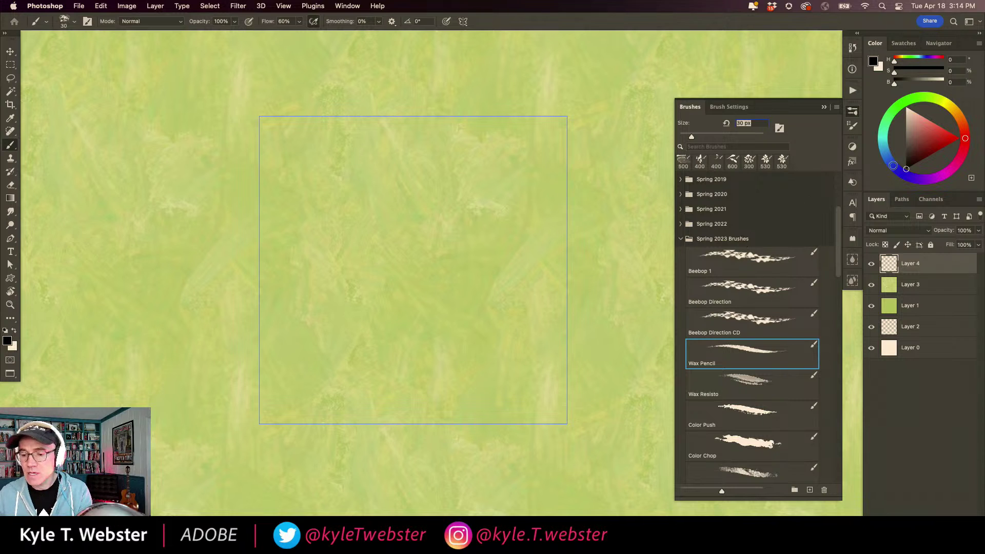
{"action": "left_click", "coordinate": [892, 164]}
{"action": "left_click", "coordinate": [933, 139]}
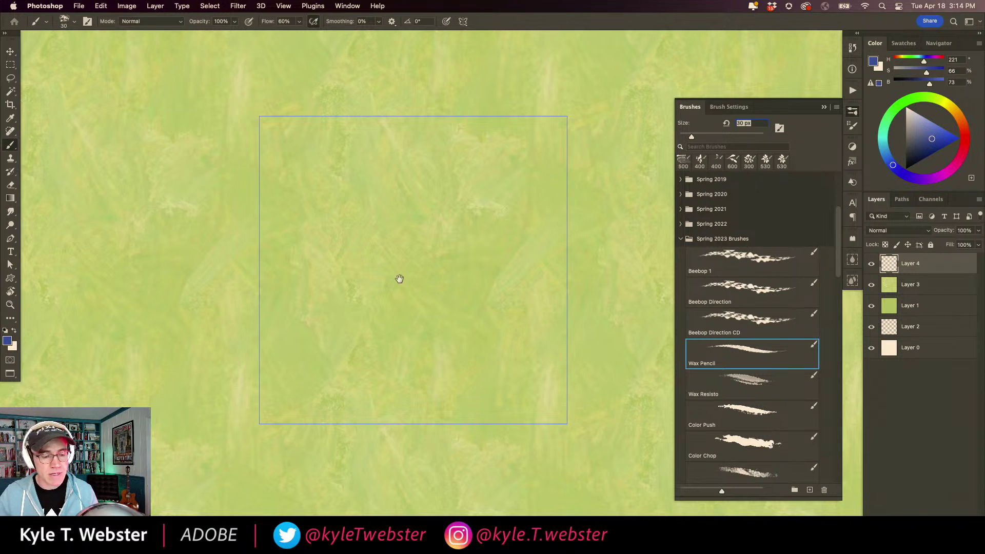
Draw looping, crossing blue Wax Pencil lines on Layer 4, running them over the tile's edges, and inspect the repeat.
{"action": "left_click_drag", "start_coordinate": [399, 279], "coordinate": [383, 273]}
{"action": "mouse_move", "coordinate": [387, 178]}
{"action": "left_mouse_down"}
{"action": "mouse_move", "coordinate": [387, 281]}
{"action": "mouse_move", "coordinate": [347, 312]}
{"action": "mouse_move", "coordinate": [343, 354]}
{"action": "left_mouse_up"}
{"action": "key", "text": "super+z"}
{"action": "scroll", "coordinate": [349, 294], "scroll_direction": "down", "scroll_amount": 2}
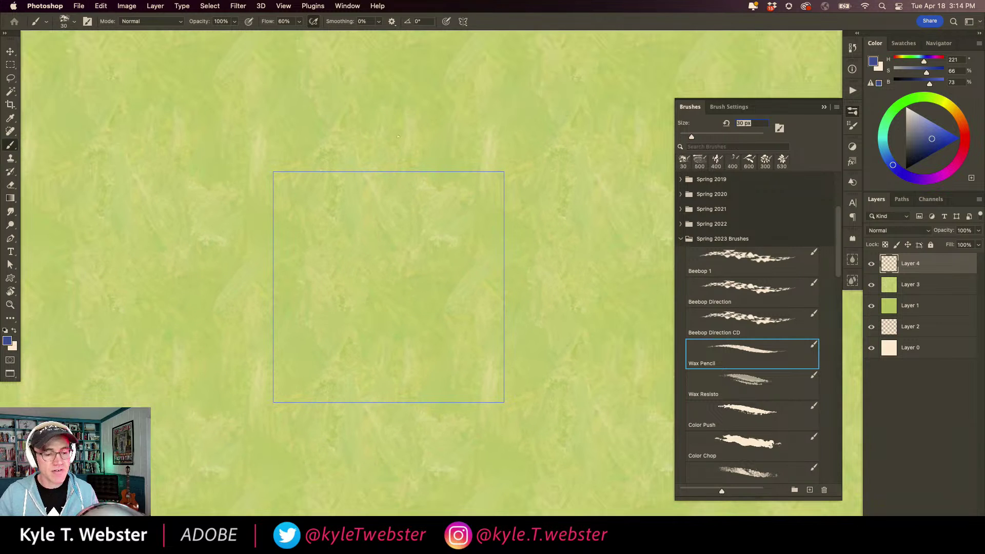
{"action": "mouse_move", "coordinate": [398, 136]}
{"action": "left_mouse_down"}
{"action": "mouse_move", "coordinate": [405, 241]}
{"action": "mouse_move", "coordinate": [380, 287]}
{"action": "mouse_move", "coordinate": [349, 288]}
{"action": "mouse_move", "coordinate": [340, 317]}
{"action": "mouse_move", "coordinate": [348, 330]}
{"action": "mouse_move", "coordinate": [226, 247]}
{"action": "left_mouse_up"}
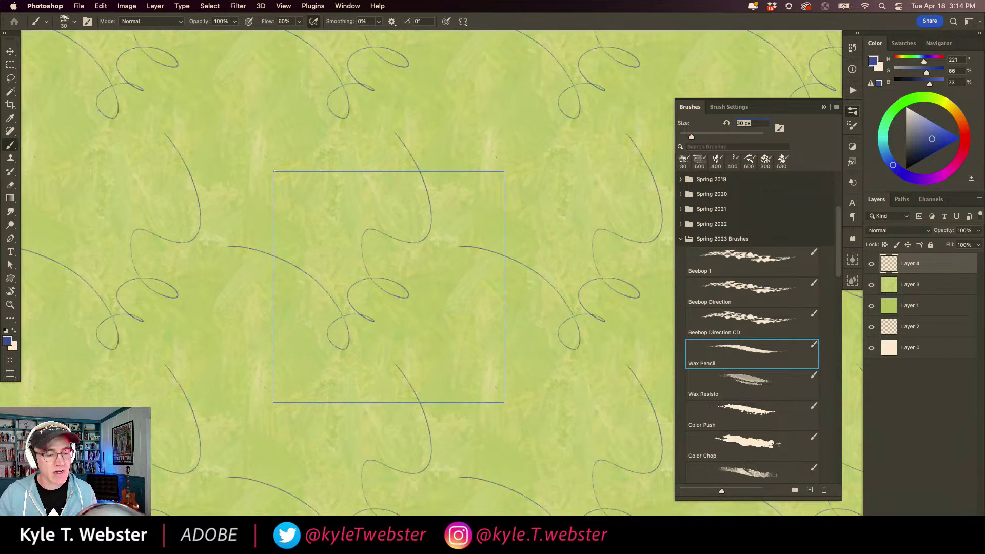
{"action": "mouse_move", "coordinate": [275, 172]}
{"action": "left_mouse_down"}
{"action": "mouse_move", "coordinate": [363, 163]}
{"action": "mouse_move", "coordinate": [368, 220]}
{"action": "mouse_move", "coordinate": [475, 154]}
{"action": "mouse_move", "coordinate": [529, 239]}
{"action": "mouse_move", "coordinate": [442, 311]}
{"action": "mouse_move", "coordinate": [506, 307]}
{"action": "mouse_move", "coordinate": [469, 365]}
{"action": "mouse_move", "coordinate": [391, 419]}
{"action": "mouse_move", "coordinate": [300, 423]}
{"action": "mouse_move", "coordinate": [339, 235]}
{"action": "mouse_move", "coordinate": [404, 312]}
{"action": "mouse_move", "coordinate": [326, 360]}
{"action": "mouse_move", "coordinate": [352, 369]}
{"action": "mouse_move", "coordinate": [300, 224]}
{"action": "mouse_move", "coordinate": [406, 182]}
{"action": "mouse_move", "coordinate": [394, 239]}
{"action": "mouse_move", "coordinate": [367, 287]}
{"action": "mouse_move", "coordinate": [549, 293]}
{"action": "mouse_move", "coordinate": [485, 381]}
{"action": "mouse_move", "coordinate": [382, 357]}
{"action": "mouse_move", "coordinate": [456, 297]}
{"action": "mouse_move", "coordinate": [527, 282]}
{"action": "mouse_move", "coordinate": [547, 289]}
{"action": "mouse_move", "coordinate": [468, 243]}
{"action": "mouse_move", "coordinate": [505, 296]}
{"action": "mouse_move", "coordinate": [495, 324]}
{"action": "mouse_move", "coordinate": [521, 335]}
{"action": "mouse_move", "coordinate": [523, 304]}
{"action": "mouse_move", "coordinate": [560, 344]}
{"action": "mouse_move", "coordinate": [446, 208]}
{"action": "mouse_move", "coordinate": [452, 273]}
{"action": "mouse_move", "coordinate": [372, 282]}
{"action": "mouse_move", "coordinate": [390, 343]}
{"action": "mouse_move", "coordinate": [409, 255]}
{"action": "mouse_move", "coordinate": [380, 315]}
{"action": "mouse_move", "coordinate": [308, 276]}
{"action": "mouse_move", "coordinate": [259, 211]}
{"action": "mouse_move", "coordinate": [266, 305]}
{"action": "mouse_move", "coordinate": [302, 363]}
{"action": "left_mouse_up"}
{"action": "key", "text": "super+minus"}
{"action": "key", "text": "super+minus"}
{"action": "key", "text": "super+minus"}
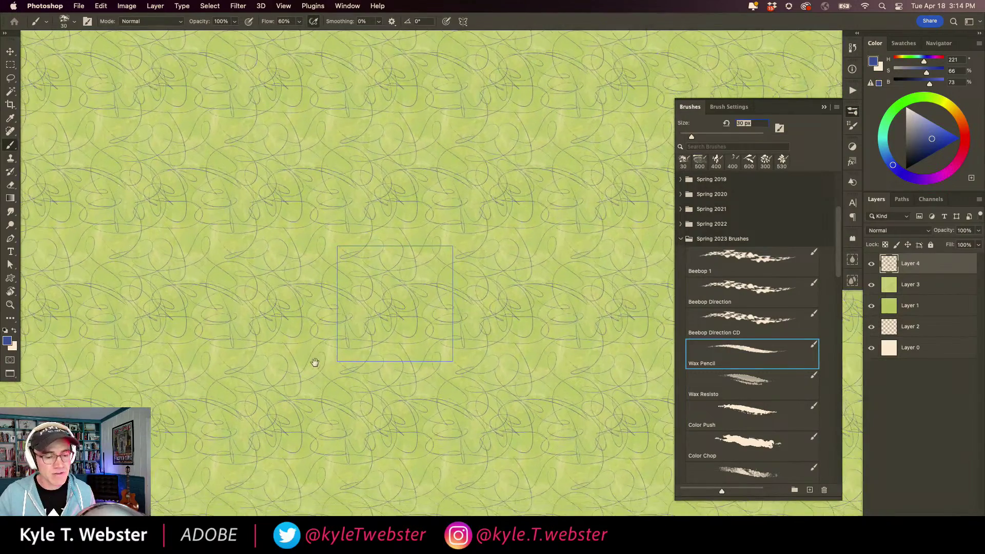
{"action": "left_click", "coordinate": [367, 368], "text": "super"}
{"action": "left_click", "coordinate": [367, 368], "text": "super"}
{"action": "left_click", "coordinate": [367, 368], "text": "super"}
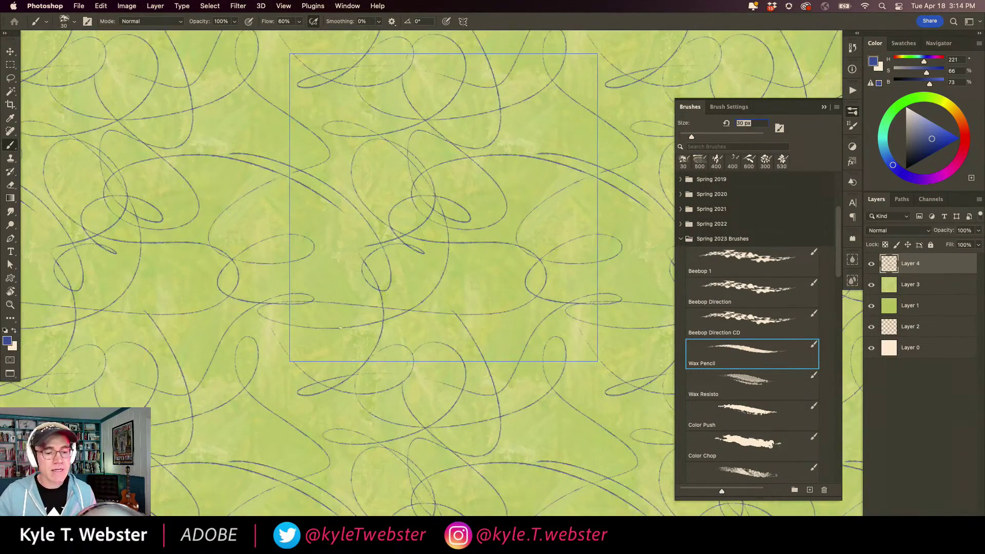
Undo all the looping blue lines on Layer 4.
{"action": "key", "text": "super+z"}
{"action": "left_click_drag", "start_coordinate": [378, 277], "coordinate": [347, 319]}
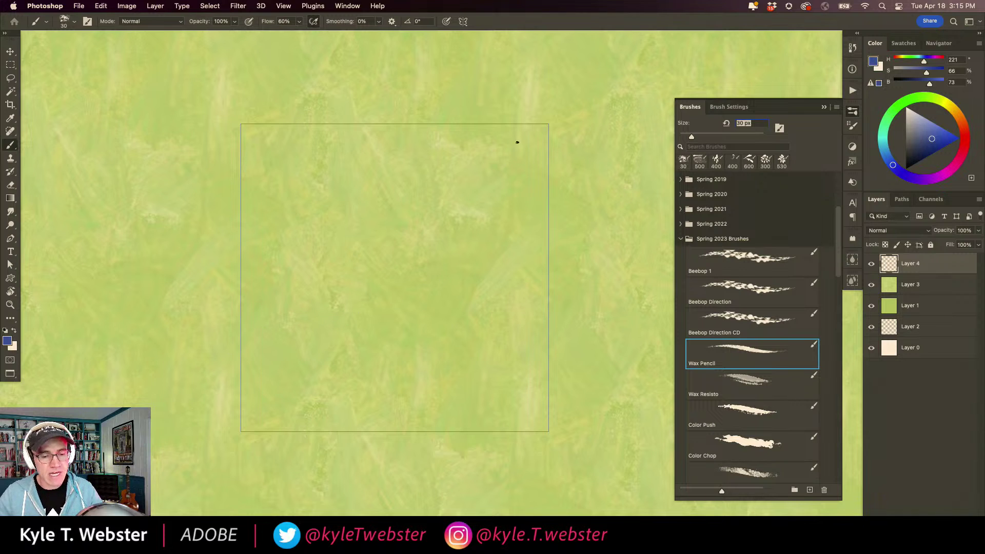
{"action": "scroll", "coordinate": [297, 367], "scroll_direction": "up", "scroll_amount": 2}
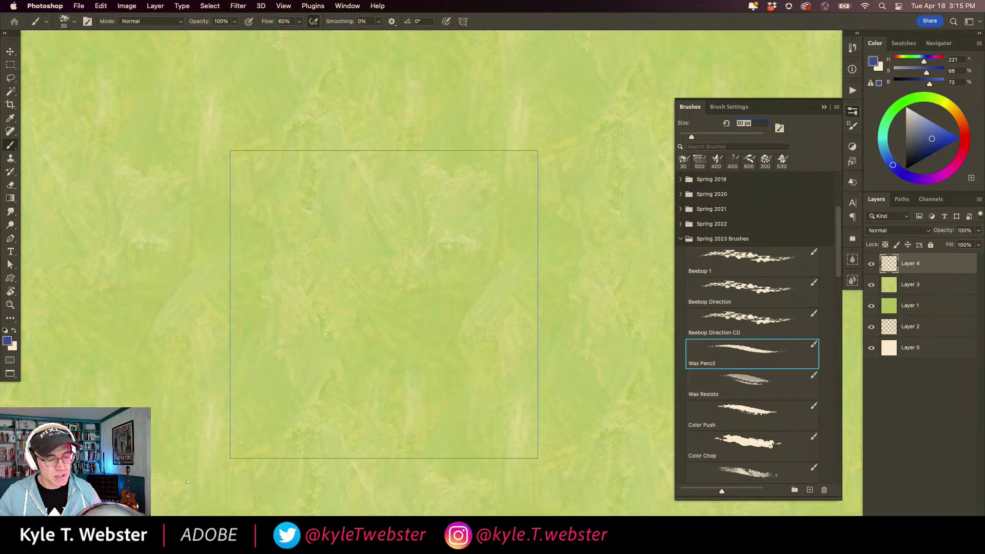
{"action": "mouse_move", "coordinate": [187, 481]}
{"action": "left_mouse_down"}
{"action": "mouse_move", "coordinate": [242, 396]}
{"action": "mouse_move", "coordinate": [377, 331]}
{"action": "mouse_move", "coordinate": [437, 262]}
{"action": "mouse_move", "coordinate": [519, 208]}
{"action": "mouse_move", "coordinate": [549, 171]}
{"action": "mouse_move", "coordinate": [400, 268]}
{"action": "left_mouse_up"}
{"action": "left_click_drag", "start_coordinate": [332, 304], "coordinate": [374, 241]}
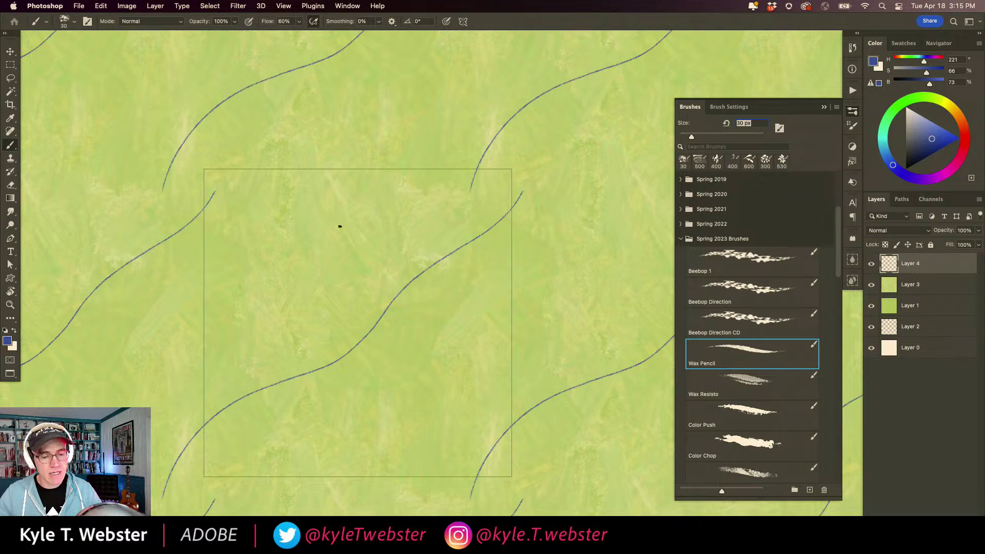
{"action": "key", "text": "super+z"}
Draw a wavy diagonal Wax Pencil line on Layer 4 across the tile and past its edges, joining up with its own repeat.
{"action": "left_click_drag", "start_coordinate": [287, 351], "coordinate": [327, 307]}
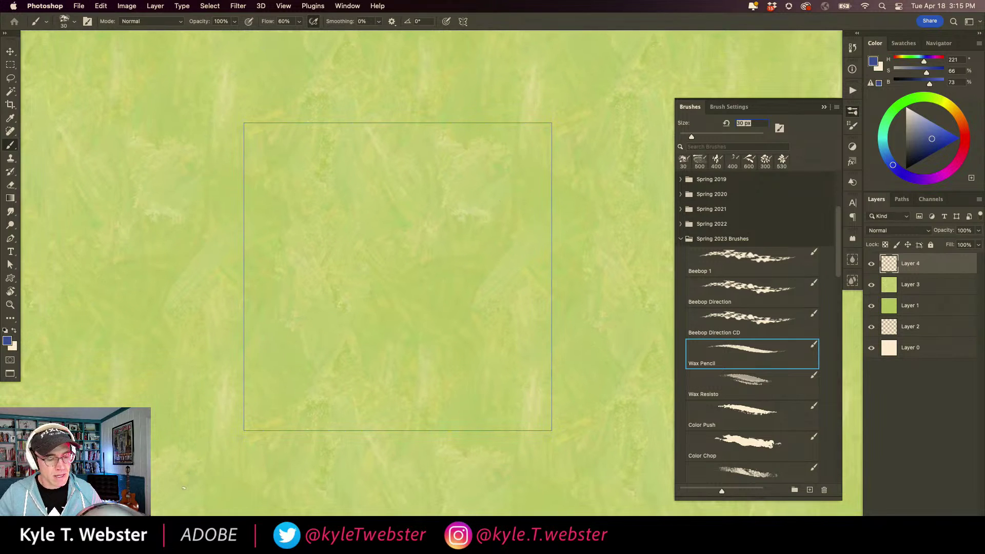
{"action": "mouse_move", "coordinate": [186, 481]}
{"action": "left_mouse_down"}
{"action": "mouse_move", "coordinate": [244, 406]}
{"action": "mouse_move", "coordinate": [370, 357]}
{"action": "mouse_move", "coordinate": [420, 272]}
{"action": "mouse_move", "coordinate": [488, 192]}
{"action": "left_mouse_up"}
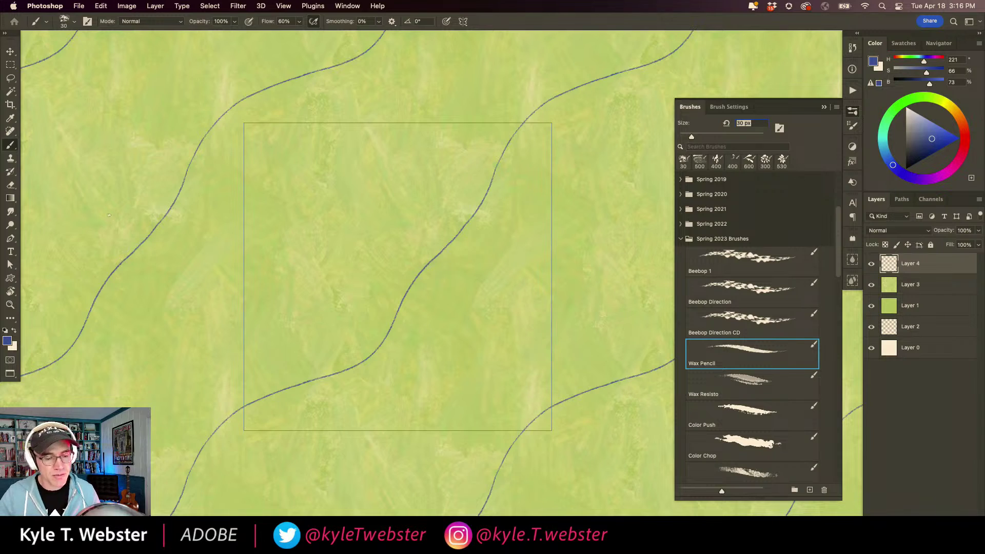
{"action": "left_click_drag", "start_coordinate": [295, 377], "coordinate": [187, 286]}
{"action": "scroll", "coordinate": [294, 377], "scroll_direction": "up", "scroll_amount": 10}
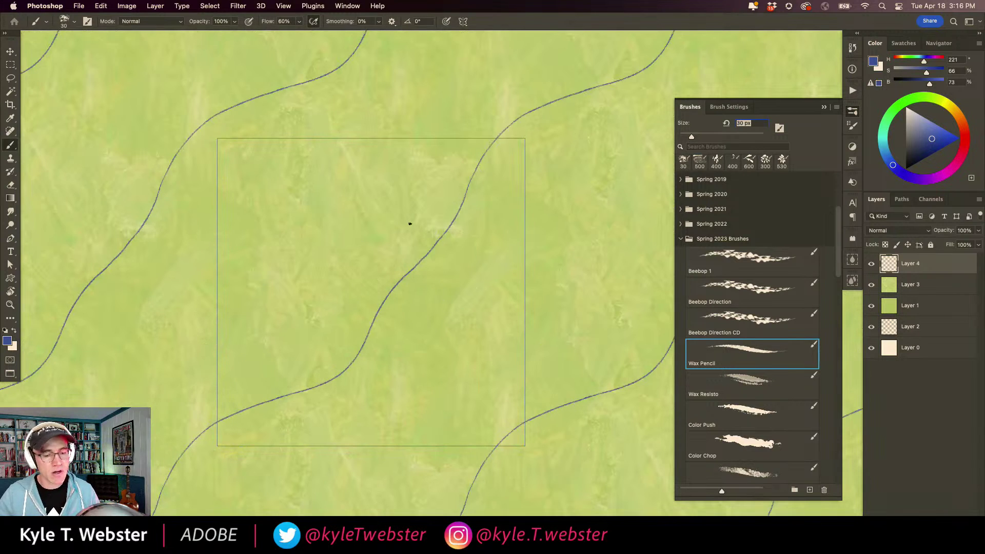
{"action": "scroll", "coordinate": [488, 169], "scroll_direction": "up", "scroll_amount": 5}
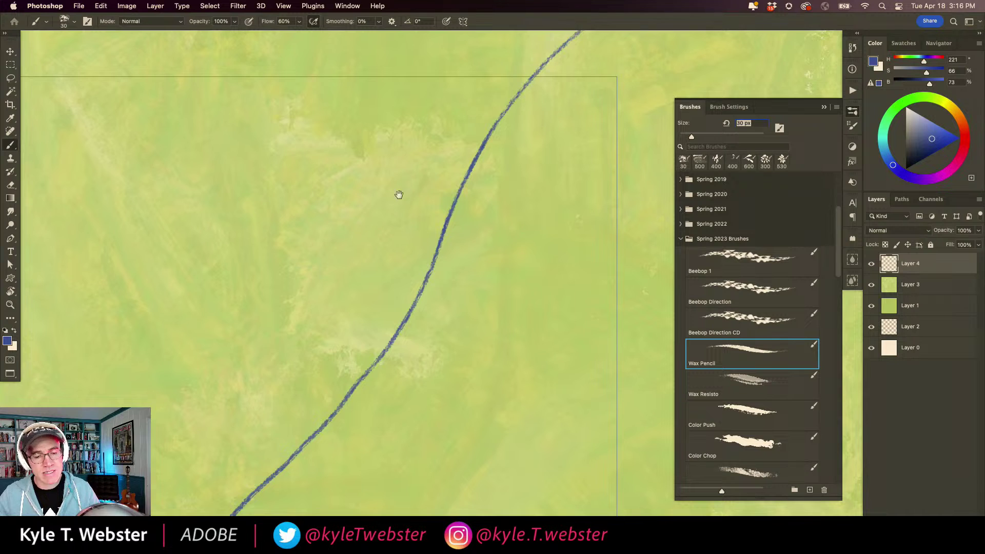
{"action": "left_click", "coordinate": [320, 312], "text": "alt+super"}
{"action": "left_click", "coordinate": [320, 313], "text": "alt+super"}
{"action": "left_click_drag", "start_coordinate": [247, 353], "coordinate": [359, 349]}
{"action": "left_click", "coordinate": [321, 286], "text": "alt+super"}
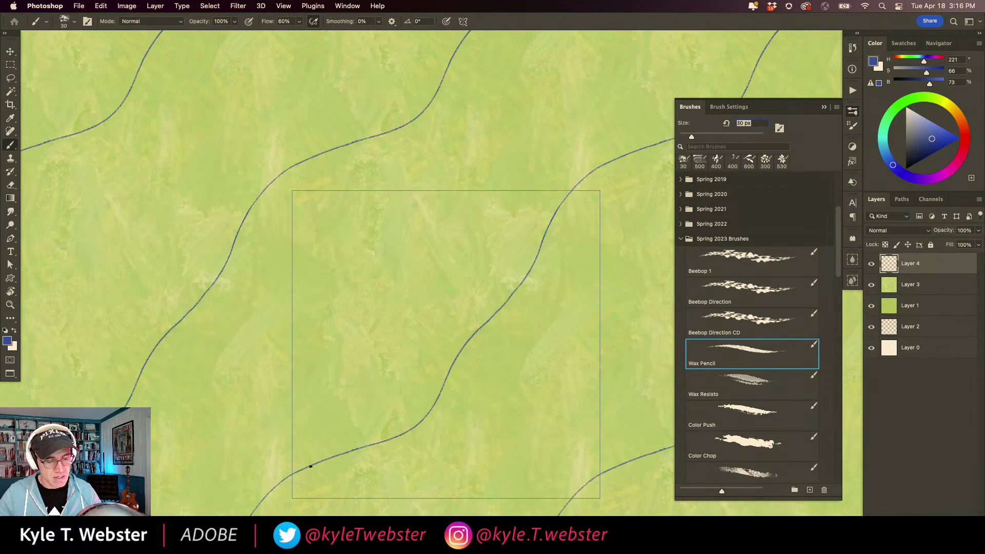
Draw an S-curved branch upward from the diagonal line's lower part, over the tile's upper edge, to join the repeated line above.
{"action": "mouse_move", "coordinate": [325, 458]}
{"action": "left_mouse_down"}
{"action": "mouse_move", "coordinate": [353, 419]}
{"action": "mouse_move", "coordinate": [344, 315]}
{"action": "mouse_move", "coordinate": [367, 267]}
{"action": "mouse_move", "coordinate": [411, 222]}
{"action": "mouse_move", "coordinate": [429, 163]}
{"action": "mouse_move", "coordinate": [430, 105]}
{"action": "left_mouse_up"}
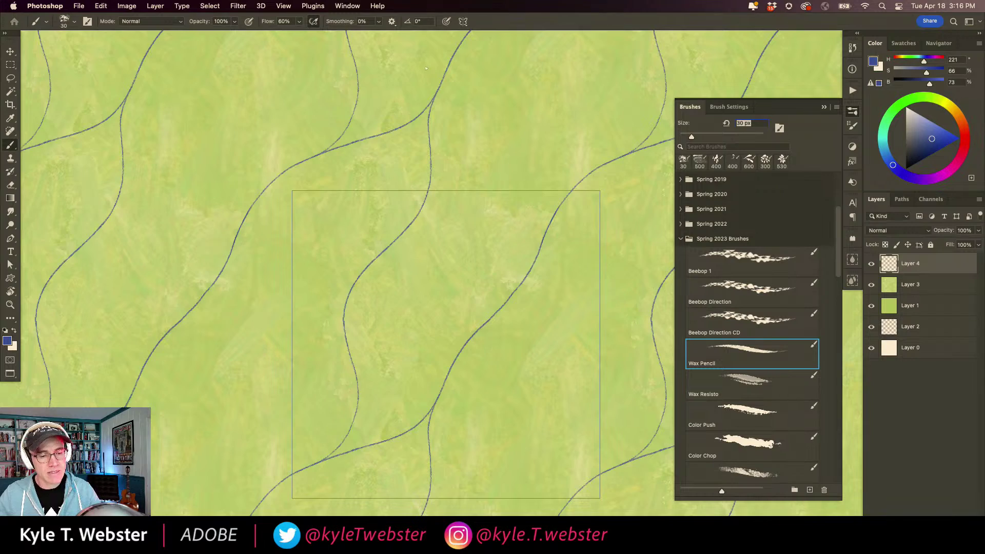
{"action": "scroll", "coordinate": [310, 365], "scroll_direction": "down", "scroll_amount": 5}
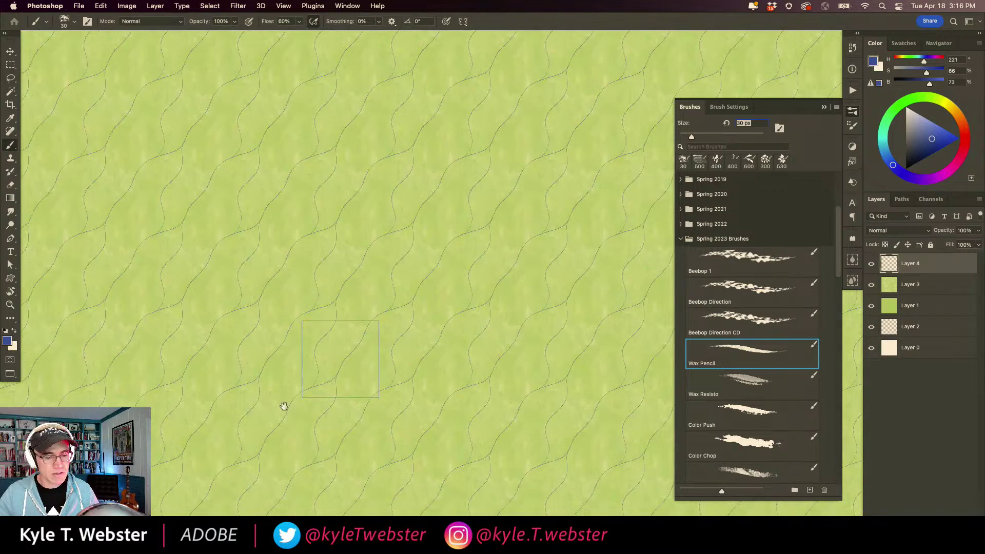
{"action": "scroll", "coordinate": [329, 398], "scroll_direction": "up", "scroll_amount": 6}
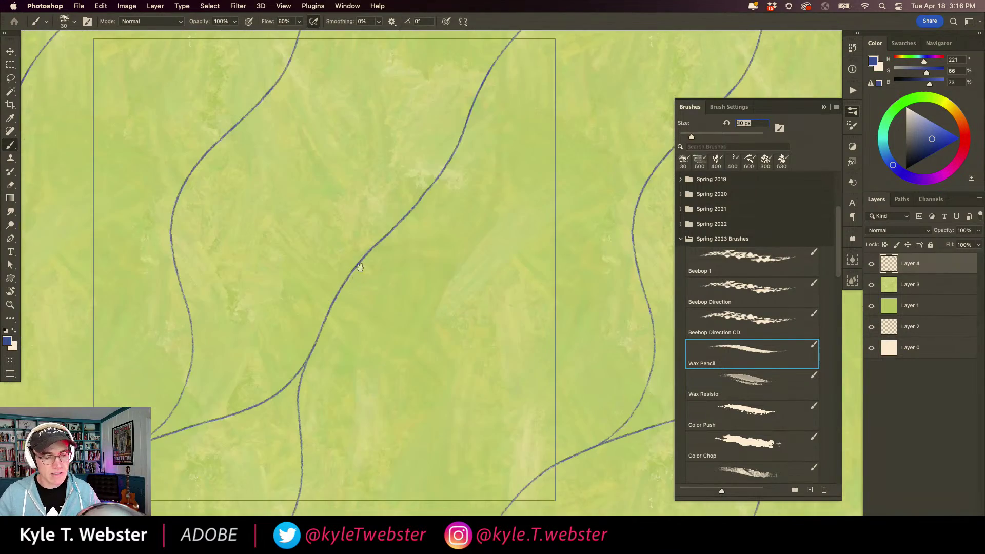
Draw a wavy side branch from the middle of the diagonal vine across the tile's right edge to meet the neighbouring repeat's S-curved branch.
{"action": "left_click_drag", "start_coordinate": [359, 267], "coordinate": [292, 313]}
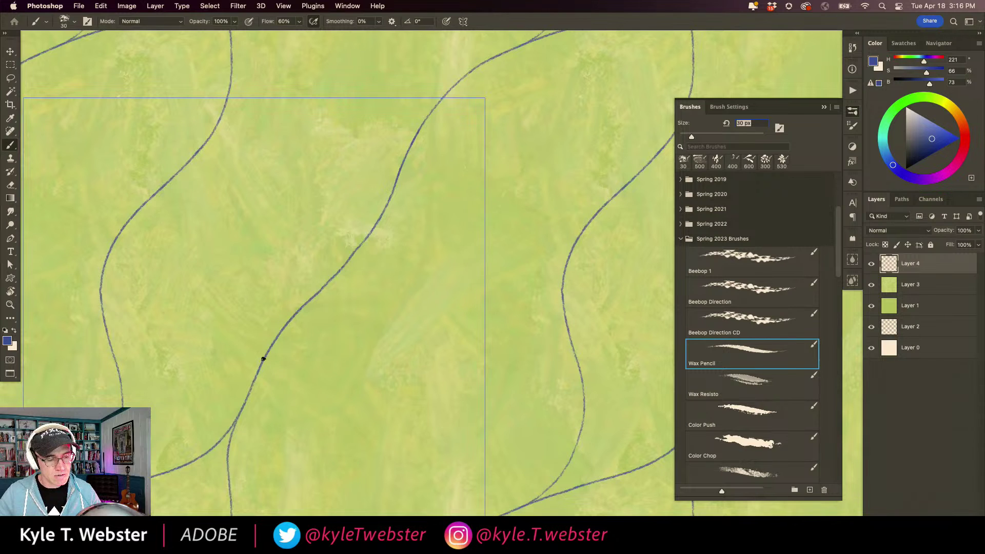
{"action": "mouse_move", "coordinate": [263, 358]}
{"action": "left_mouse_down"}
{"action": "mouse_move", "coordinate": [313, 324]}
{"action": "mouse_move", "coordinate": [362, 329]}
{"action": "mouse_move", "coordinate": [395, 348]}
{"action": "mouse_move", "coordinate": [456, 343]}
{"action": "mouse_move", "coordinate": [486, 320]}
{"action": "mouse_move", "coordinate": [537, 248]}
{"action": "mouse_move", "coordinate": [595, 214]}
{"action": "left_mouse_up"}
{"action": "key", "text": "h"}
{"action": "left_click_drag", "start_coordinate": [306, 407], "coordinate": [333, 339]}
{"action": "scroll", "coordinate": [333, 339], "scroll_direction": "down", "scroll_amount": 2}
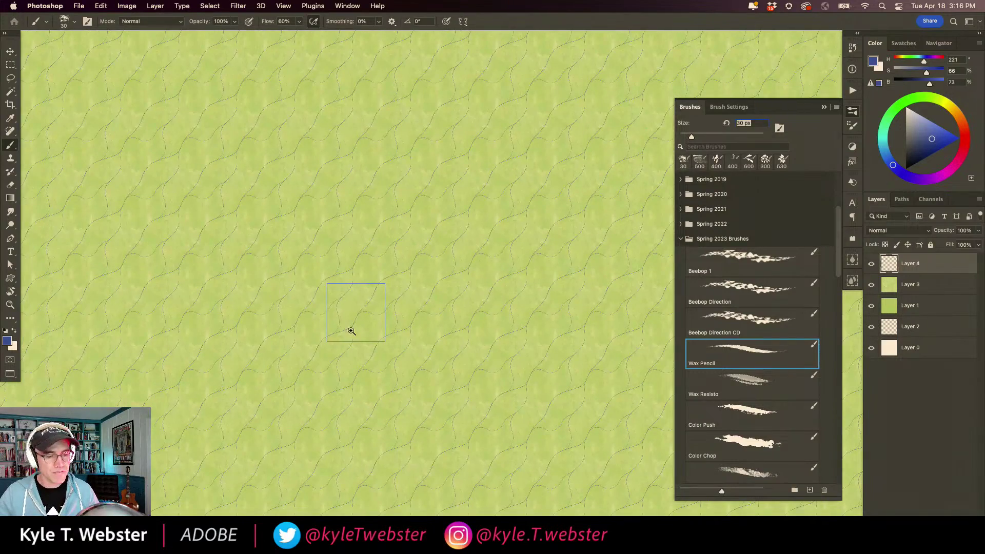
{"action": "scroll", "coordinate": [347, 338], "scroll_direction": "up", "scroll_amount": 3}
{"action": "scroll", "coordinate": [351, 327], "scroll_direction": "up", "scroll_amount": 2}
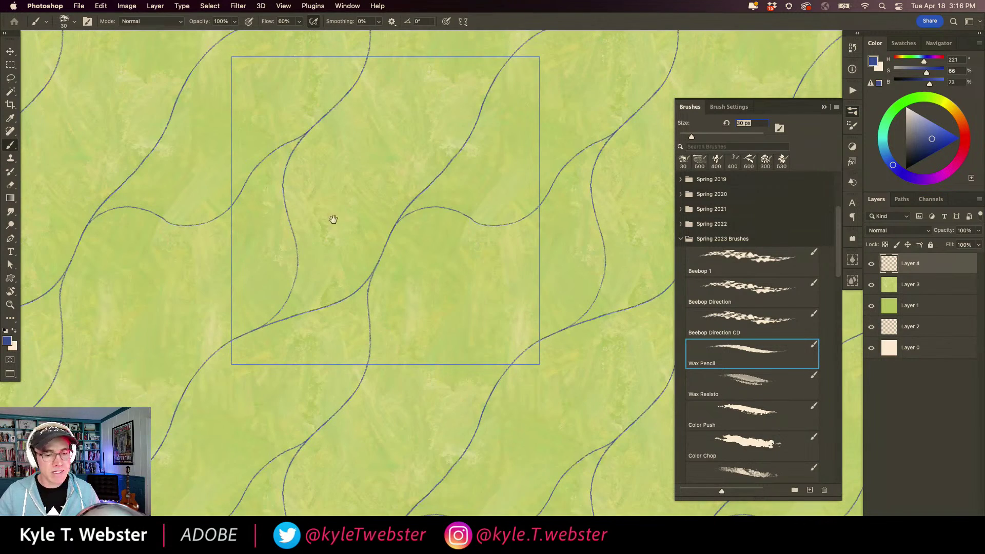
Draw a tendril rising from the lower part of the S-curved branch and curling over to the right inside the tile.
{"action": "left_click_drag", "start_coordinate": [314, 299], "coordinate": [303, 386]}
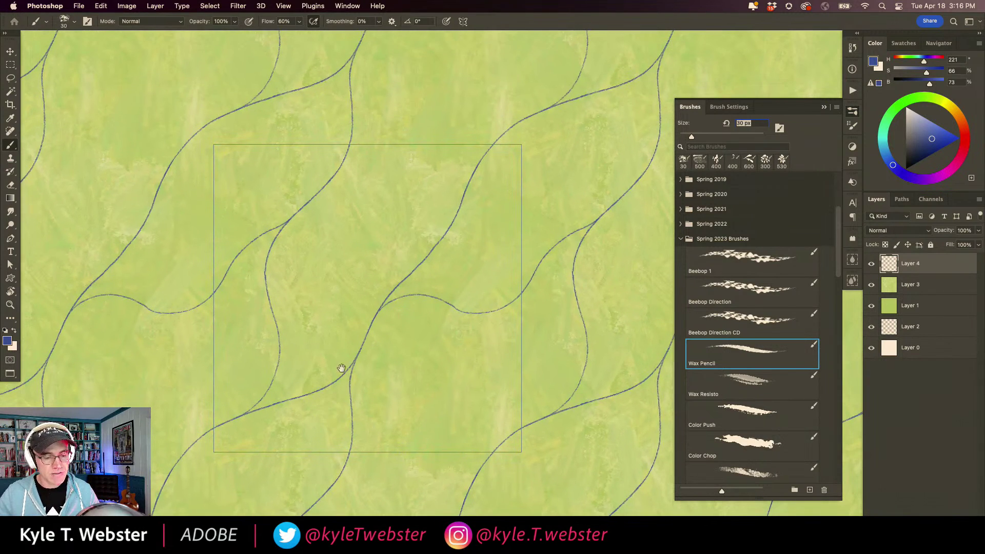
{"action": "left_click_drag", "start_coordinate": [325, 352], "coordinate": [343, 366]}
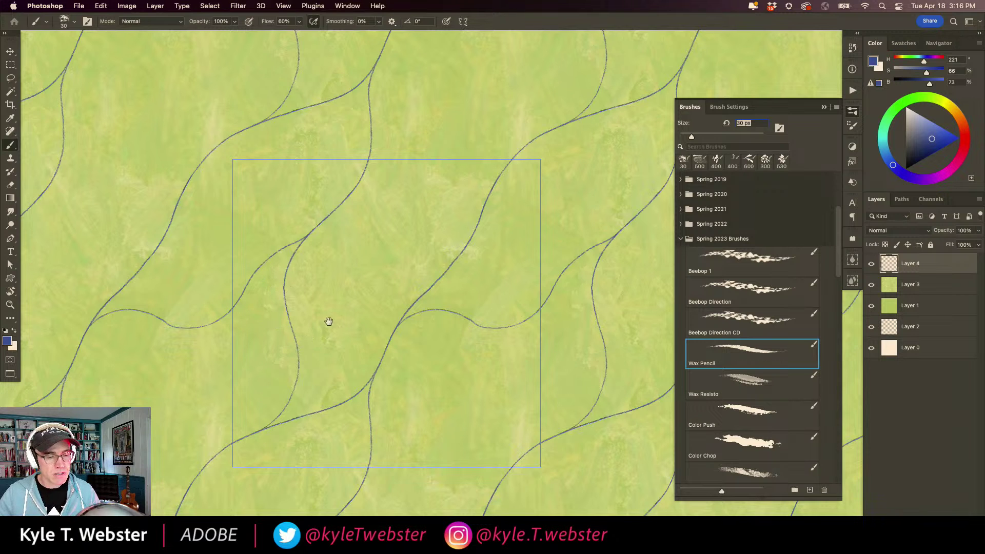
{"action": "left_click_drag", "start_coordinate": [328, 322], "coordinate": [327, 349]}
{"action": "scroll", "coordinate": [285, 435], "scroll_direction": "up", "scroll_amount": 3}
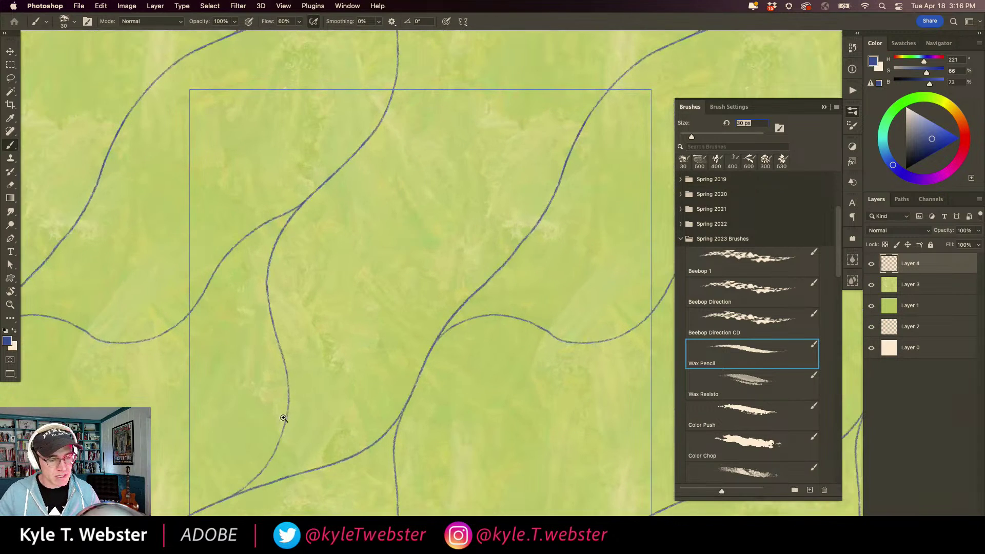
{"action": "mouse_move", "coordinate": [271, 458]}
{"action": "left_mouse_down"}
{"action": "mouse_move", "coordinate": [298, 415]}
{"action": "mouse_move", "coordinate": [325, 310]}
{"action": "mouse_move", "coordinate": [366, 258]}
{"action": "mouse_move", "coordinate": [385, 258]}
{"action": "mouse_move", "coordinate": [401, 279]}
{"action": "mouse_move", "coordinate": [389, 305]}
{"action": "left_mouse_up"}
{"action": "left_click", "coordinate": [294, 396], "text": "alt+super"}
{"action": "left_click", "coordinate": [294, 396], "text": "alt+super"}
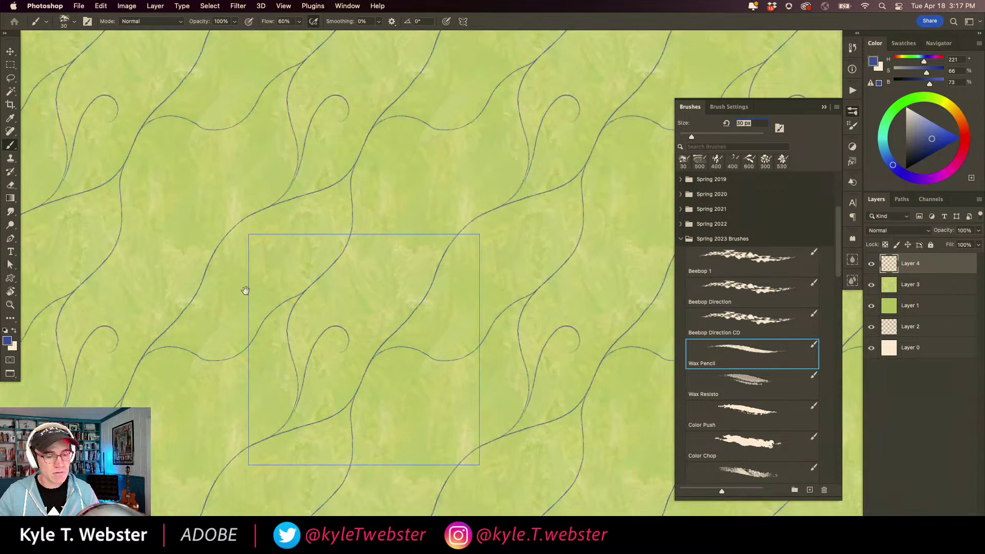
Draw a tendril from the diagonal vine that curls left over the tile's upper edge, and inspect the repeat.
{"action": "scroll", "coordinate": [410, 281], "scroll_direction": "up", "scroll_amount": 6}
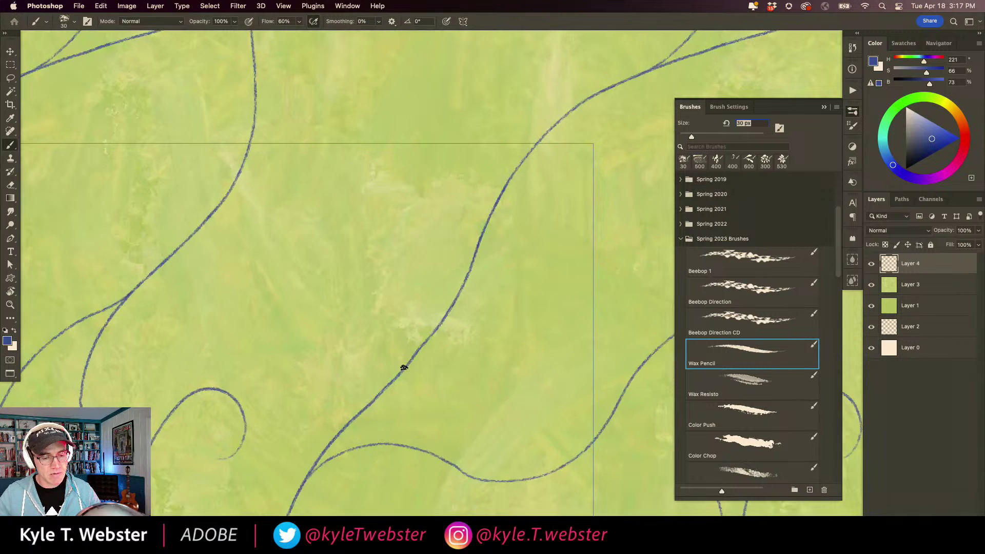
{"action": "mouse_move", "coordinate": [472, 242]}
{"action": "left_mouse_down"}
{"action": "mouse_move", "coordinate": [458, 147]}
{"action": "mouse_move", "coordinate": [411, 114]}
{"action": "mouse_move", "coordinate": [378, 134]}
{"action": "mouse_move", "coordinate": [377, 168]}
{"action": "mouse_move", "coordinate": [407, 183]}
{"action": "left_mouse_up"}
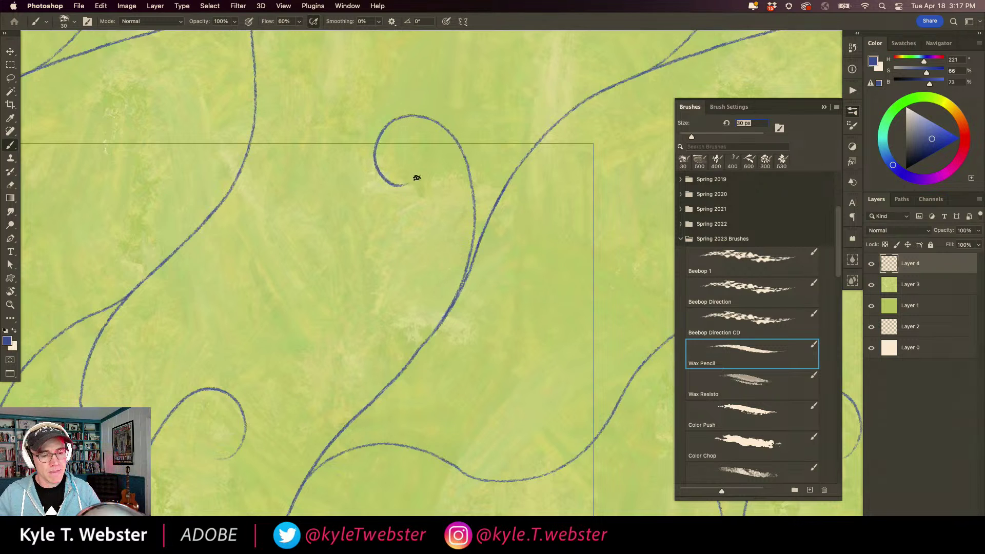
{"action": "left_click", "coordinate": [336, 344], "text": "alt"}
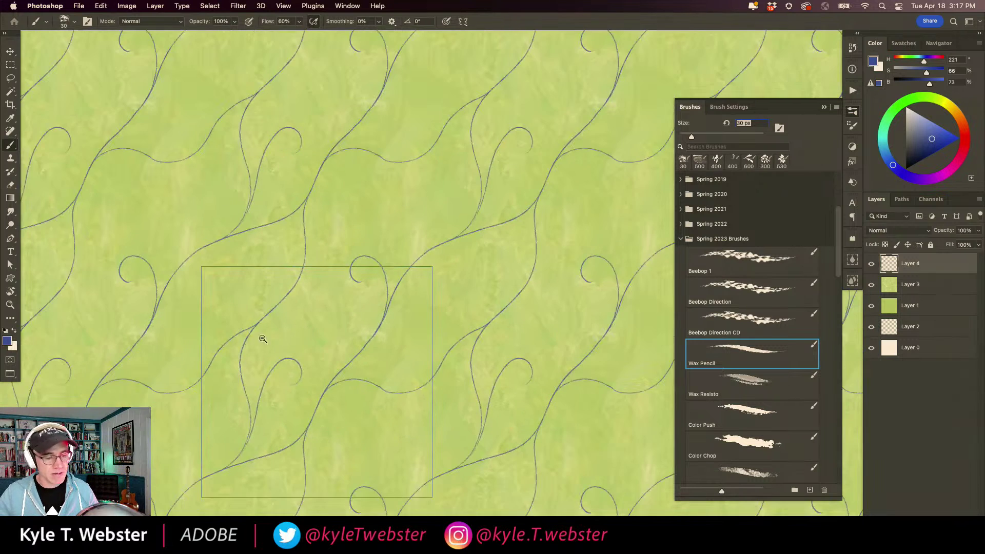
{"action": "scroll", "coordinate": [286, 321], "scroll_direction": "down", "scroll_amount": 3}
{"action": "left_click", "coordinate": [304, 336], "text": "alt"}
{"action": "scroll", "coordinate": [277, 359], "scroll_direction": "down", "scroll_amount": 2}
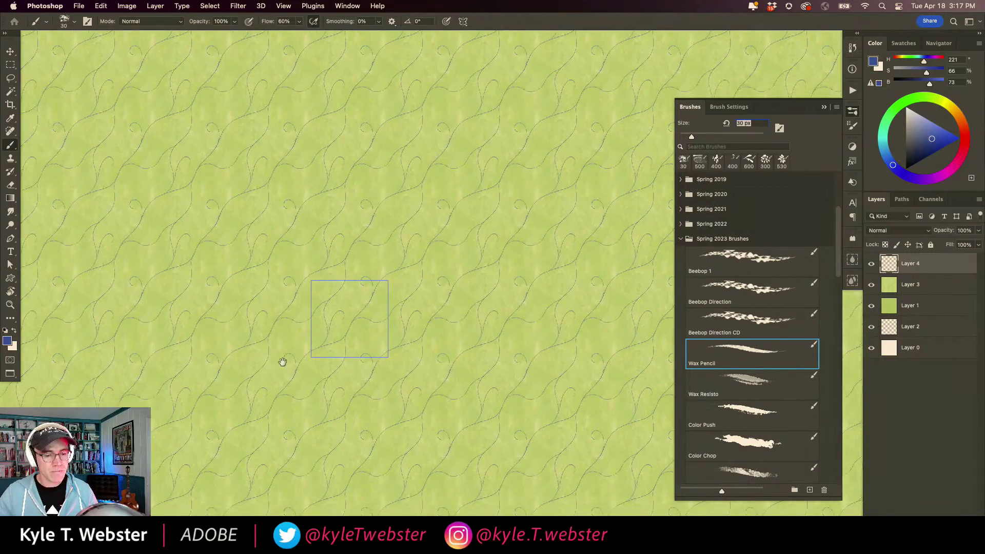
{"action": "left_click", "coordinate": [356, 325]}
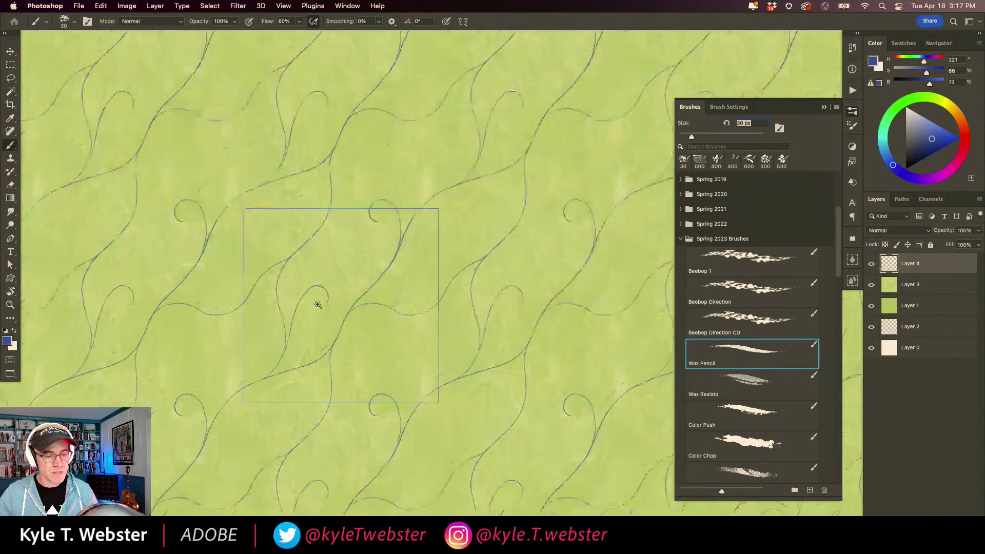
{"action": "left_click", "coordinate": [292, 360], "text": "alt"}
{"action": "left_click", "coordinate": [283, 360], "text": "alt"}
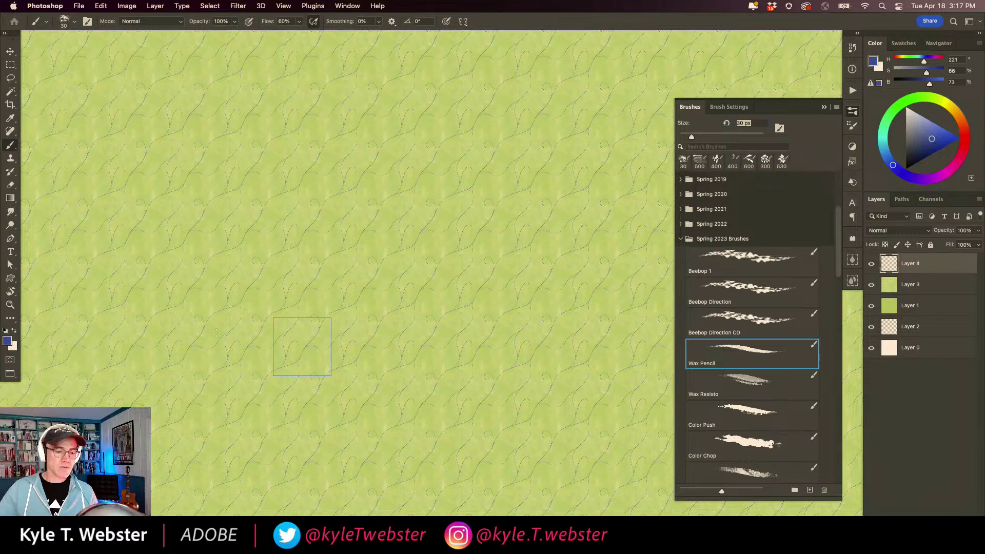
Add a small curled tendril to the wavy side branch near the tile's right edge, and inspect the repeating vine pattern.
{"action": "left_click_drag", "start_coordinate": [284, 366], "coordinate": [236, 355]}
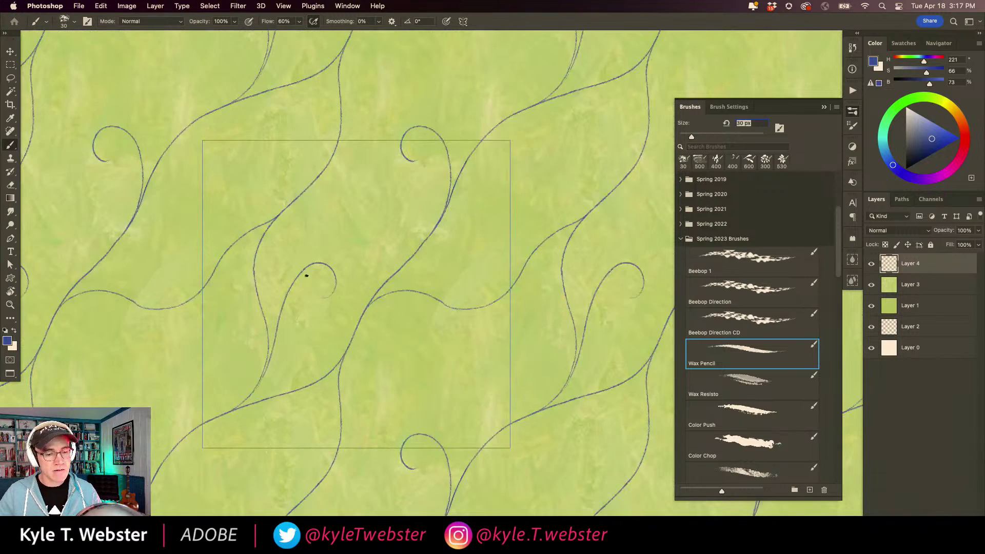
{"action": "left_click_drag", "start_coordinate": [307, 275], "coordinate": [351, 311]}
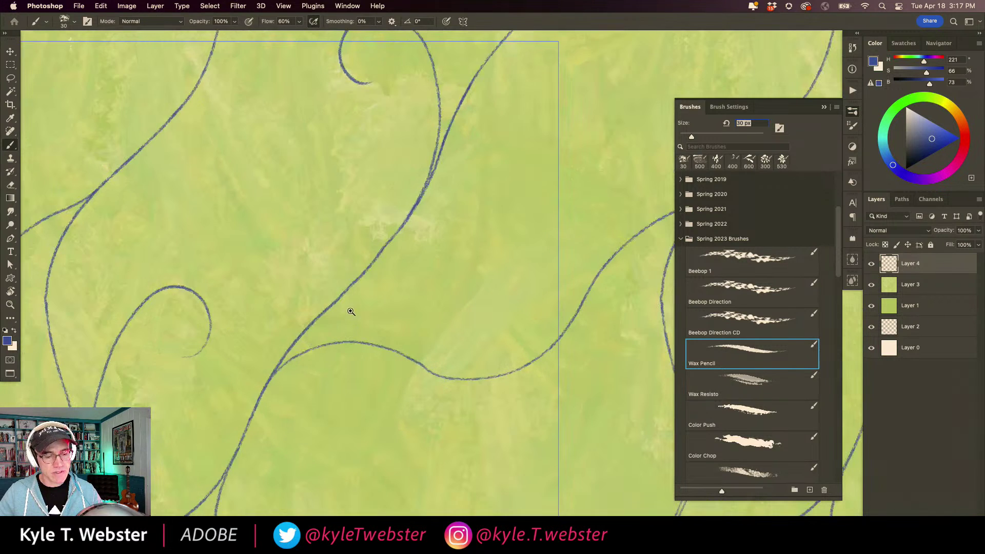
{"action": "mouse_move", "coordinate": [330, 345]}
{"action": "left_mouse_down"}
{"action": "mouse_move", "coordinate": [433, 357]}
{"action": "mouse_move", "coordinate": [487, 343]}
{"action": "mouse_move", "coordinate": [510, 306]}
{"action": "mouse_move", "coordinate": [501, 282]}
{"action": "mouse_move", "coordinate": [488, 309]}
{"action": "left_mouse_up"}
{"action": "left_click_drag", "start_coordinate": [391, 286], "coordinate": [287, 222]}
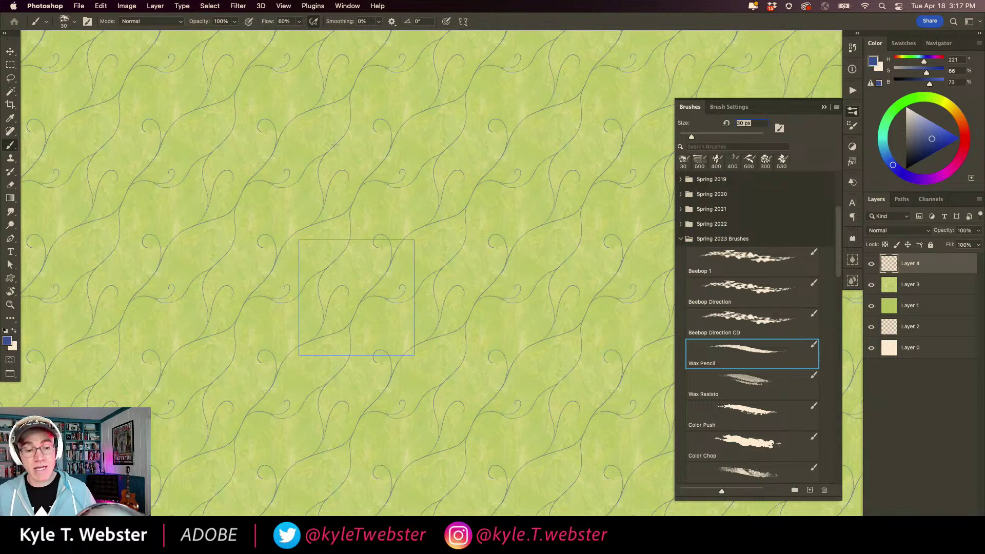
{"action": "scroll", "coordinate": [359, 194], "scroll_direction": "up", "scroll_amount": 5}
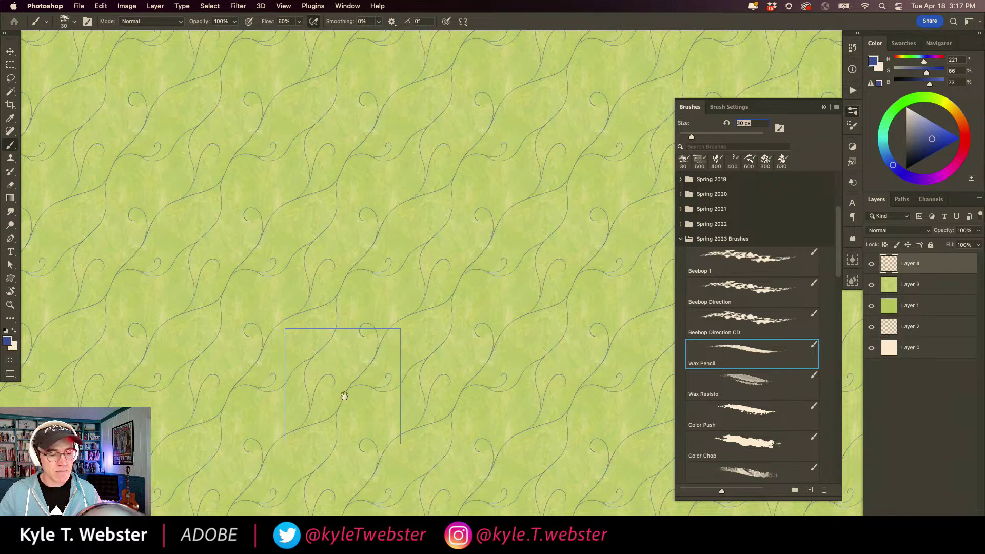
{"action": "left_click_drag", "start_coordinate": [314, 349], "coordinate": [327, 295]}
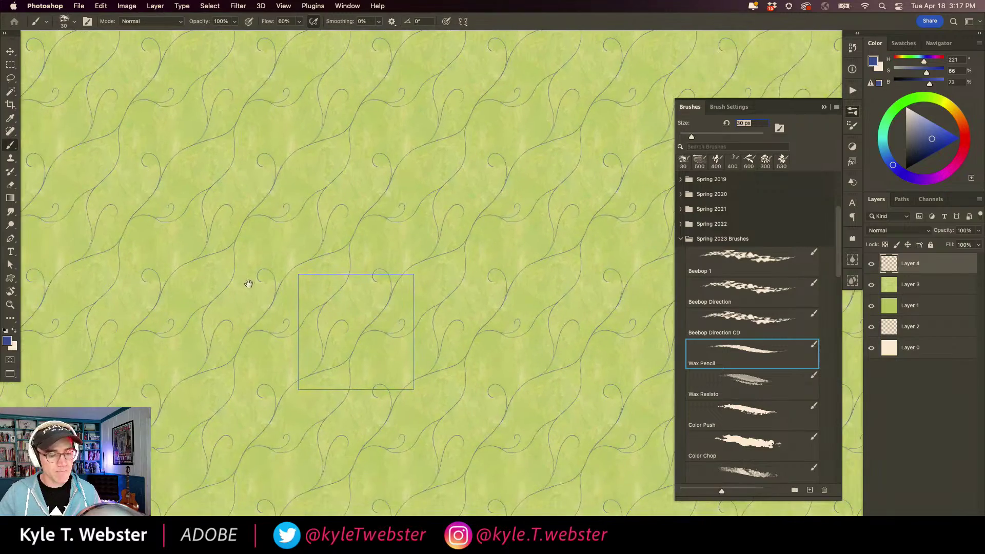
{"action": "scroll", "coordinate": [290, 374], "scroll_direction": "down", "scroll_amount": 5}
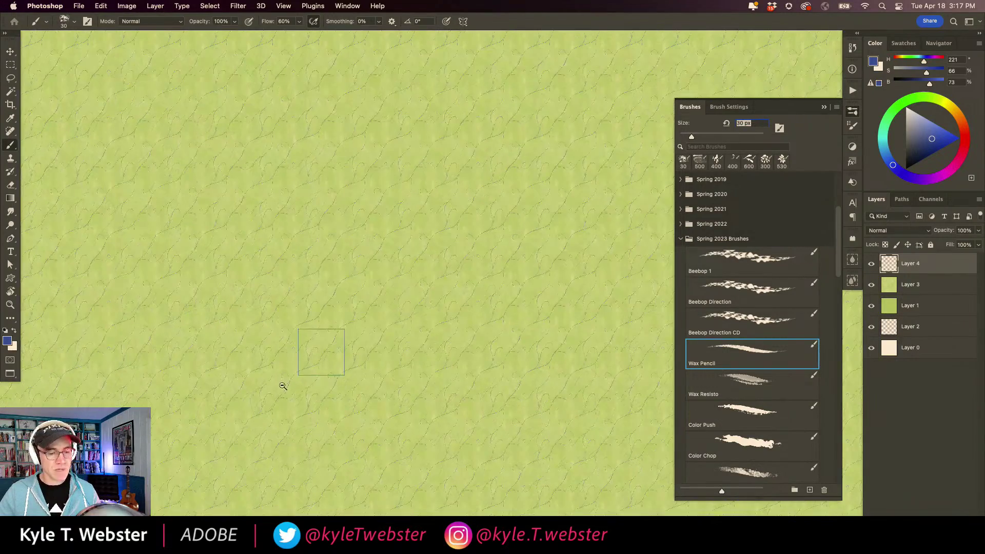
{"action": "scroll", "coordinate": [292, 384], "scroll_direction": "up", "scroll_amount": 5}
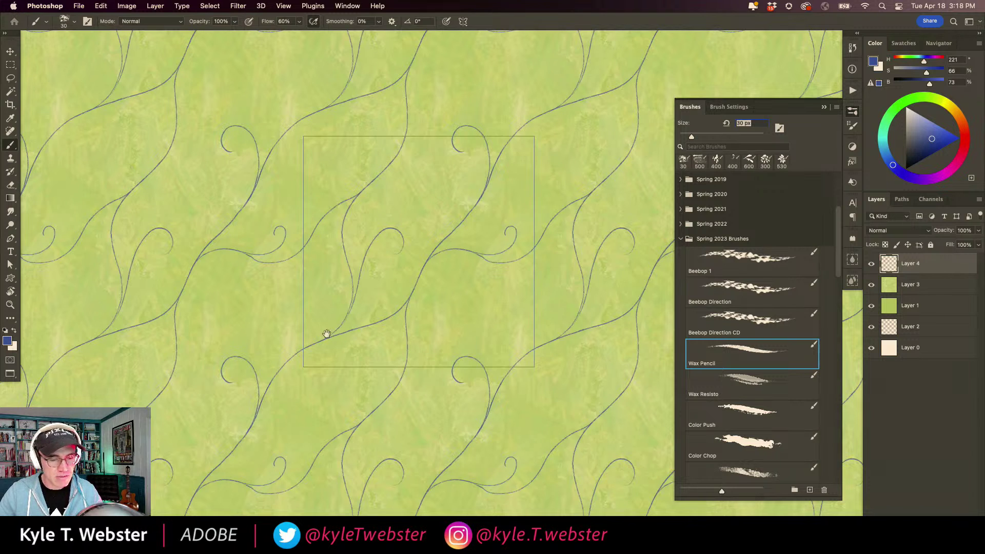
Set the opacity of Layer 4 with the blue vines to 40%.
{"action": "left_click_drag", "start_coordinate": [325, 334], "coordinate": [287, 352]}
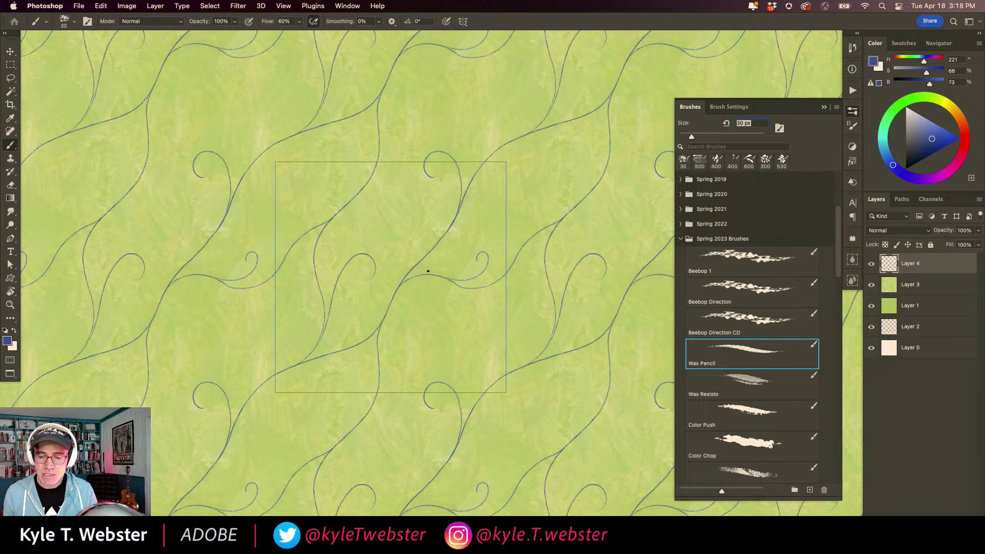
{"action": "left_click", "coordinate": [964, 231]}
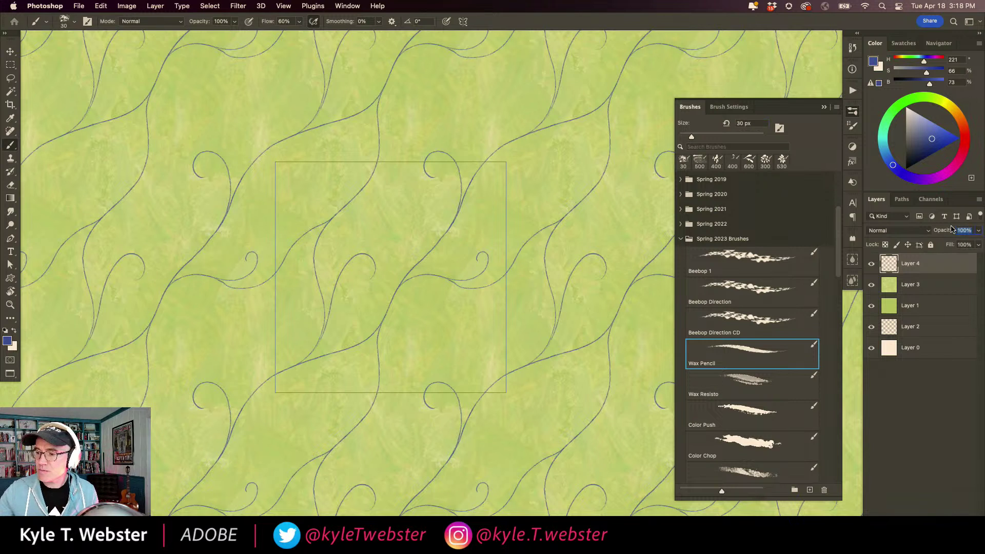
{"action": "type", "text": "40"}
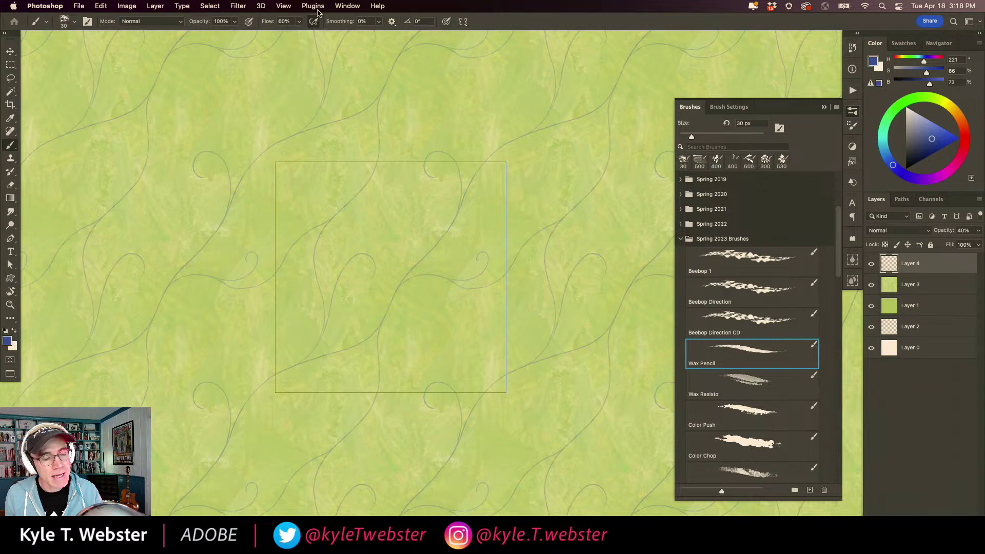
Set the Wax Pencil brush's smoothing to 40%.
{"action": "left_click", "coordinate": [362, 21]}
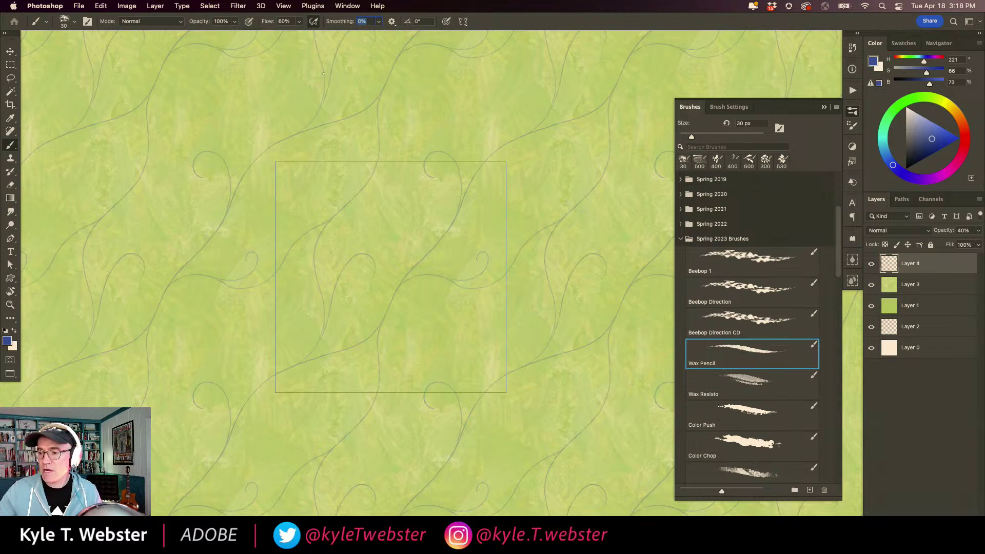
{"action": "type", "text": "4"}
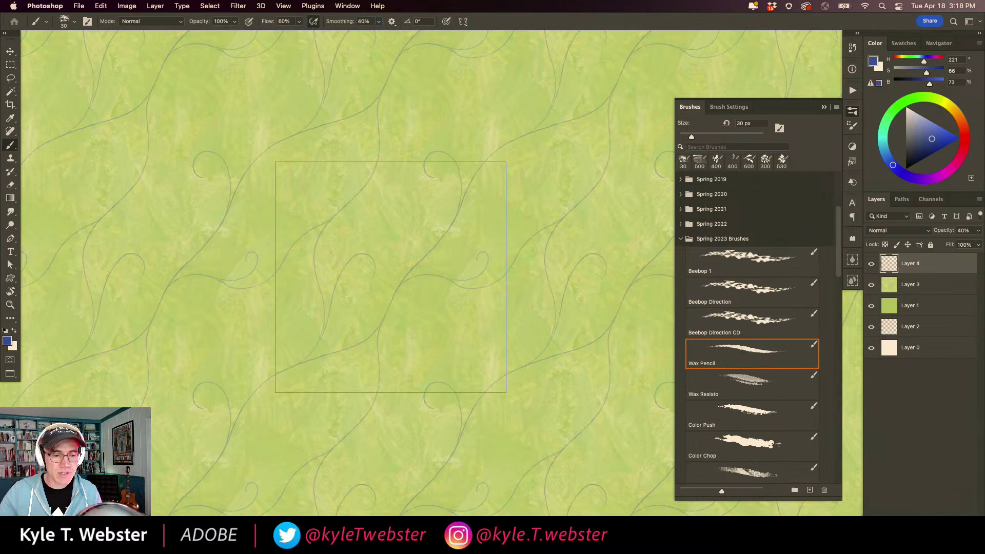
Add a new layer above the blue vines and choose the Bloom Up brush from the Spring 2023 brushes.
{"action": "key", "text": "super+alt+shift+n"}
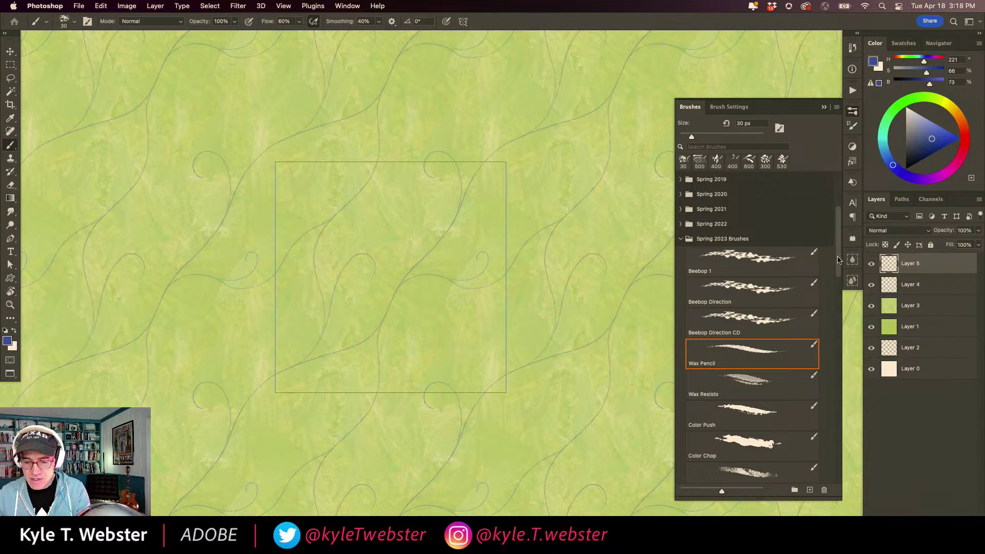
{"action": "scroll", "coordinate": [707, 323], "scroll_direction": "down", "scroll_amount": 8}
{"action": "scroll", "coordinate": [707, 324], "scroll_direction": "down", "scroll_amount": 5}
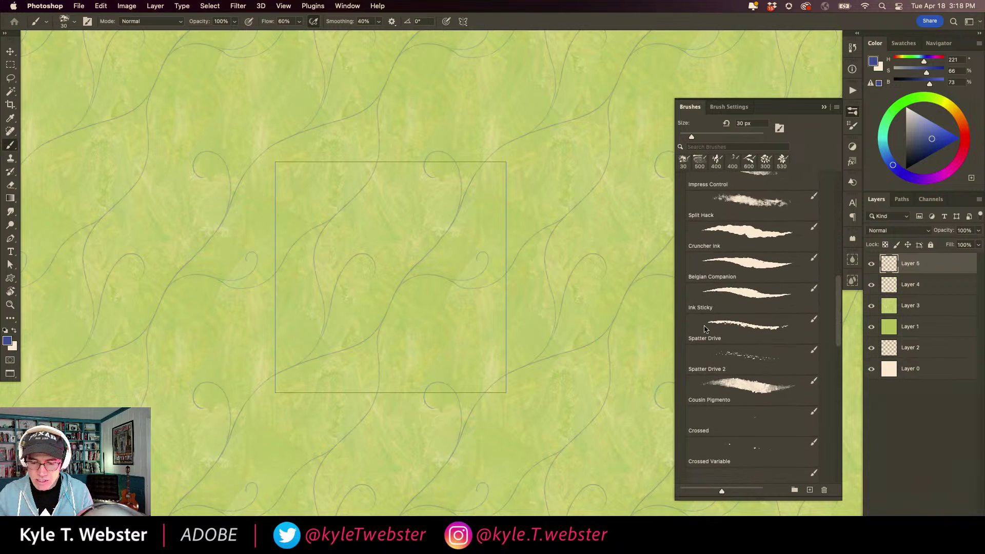
{"action": "scroll", "coordinate": [700, 354], "scroll_direction": "down", "scroll_amount": 6}
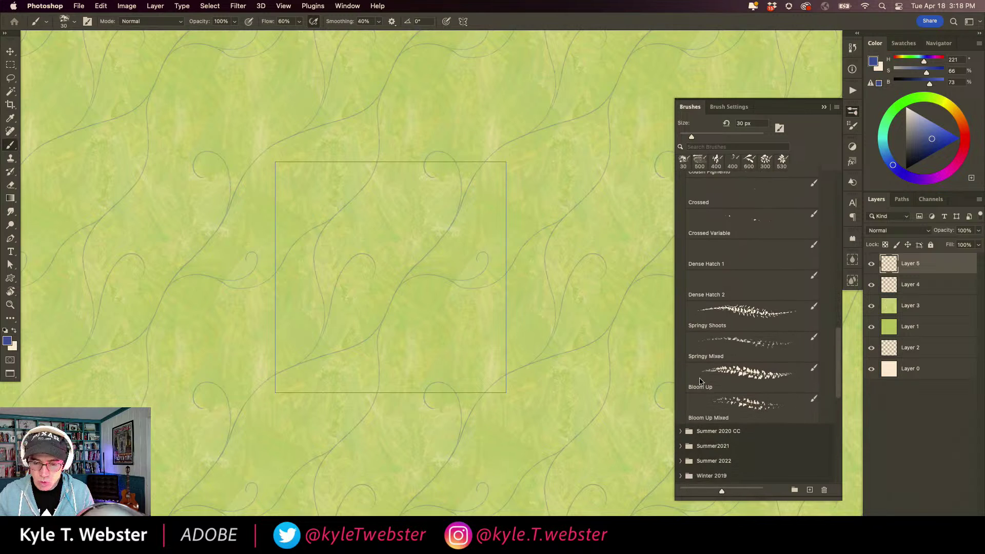
{"action": "scroll", "coordinate": [698, 359], "scroll_direction": "up", "scroll_amount": 4}
{"action": "scroll", "coordinate": [695, 365], "scroll_direction": "down", "scroll_amount": 2}
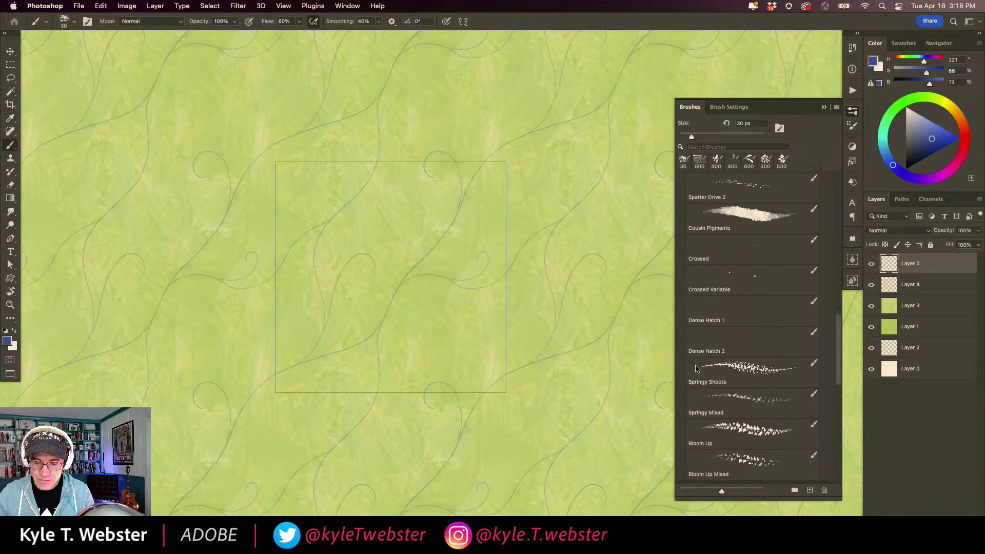
{"action": "scroll", "coordinate": [695, 368], "scroll_direction": "up", "scroll_amount": 2}
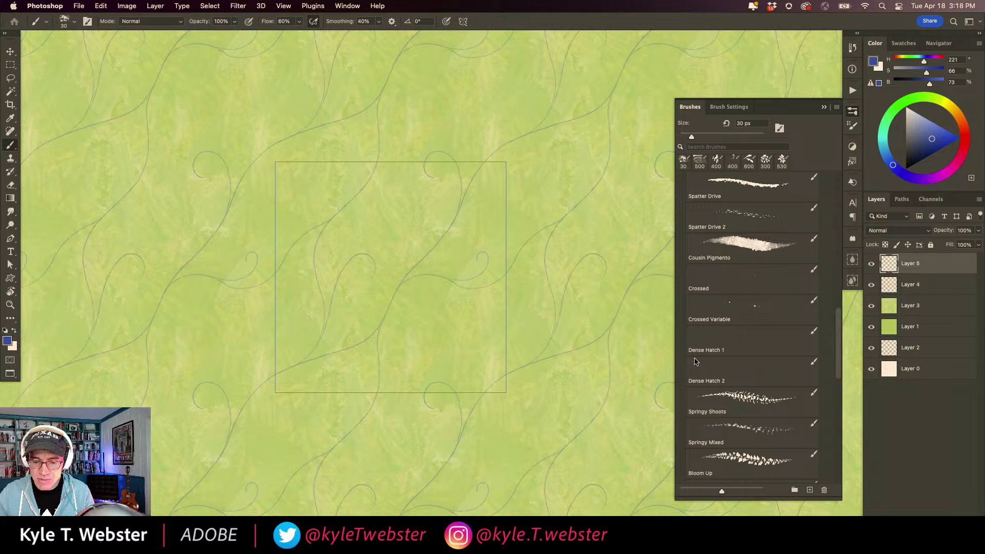
{"action": "scroll", "coordinate": [695, 362], "scroll_direction": "down", "scroll_amount": 2}
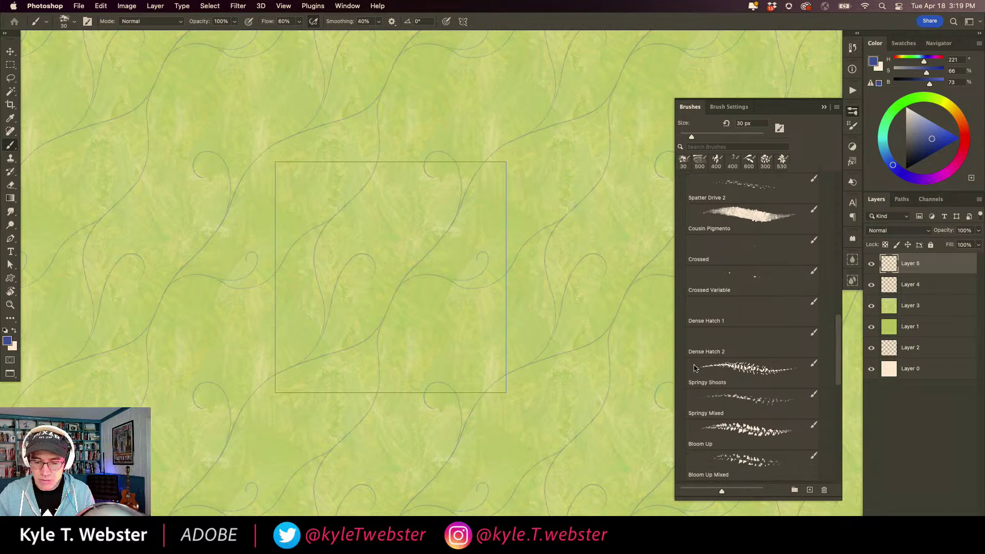
{"action": "left_click", "coordinate": [728, 426]}
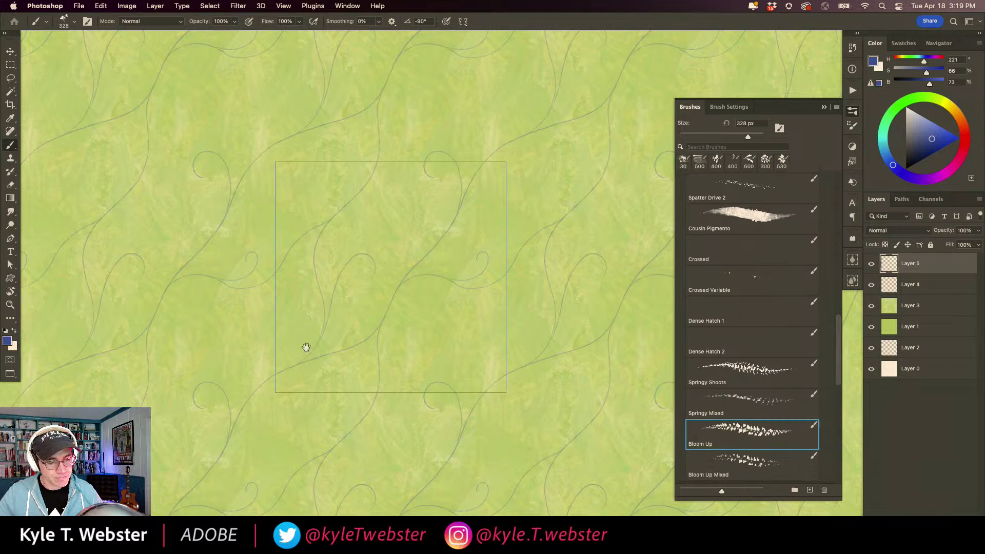
Set the Bloom Up brush's smoothing to 40%, try a leafy stroke along the diagonal vine, and undo it.
{"action": "scroll", "coordinate": [305, 345], "scroll_direction": "up", "scroll_amount": 2}
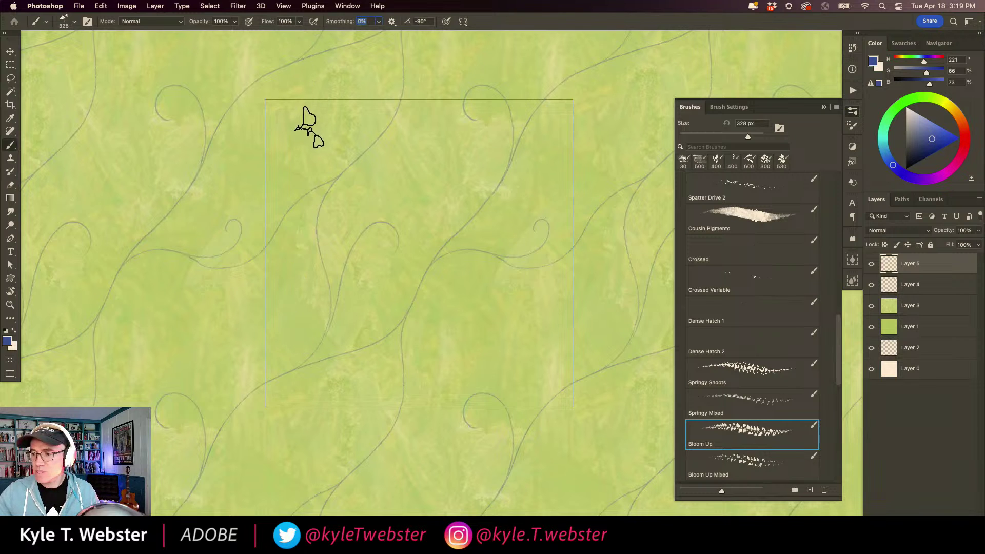
{"action": "type", "text": "40"}
{"action": "key", "text": "Return"}
{"action": "scroll", "coordinate": [293, 341], "scroll_direction": "up", "scroll_amount": 3}
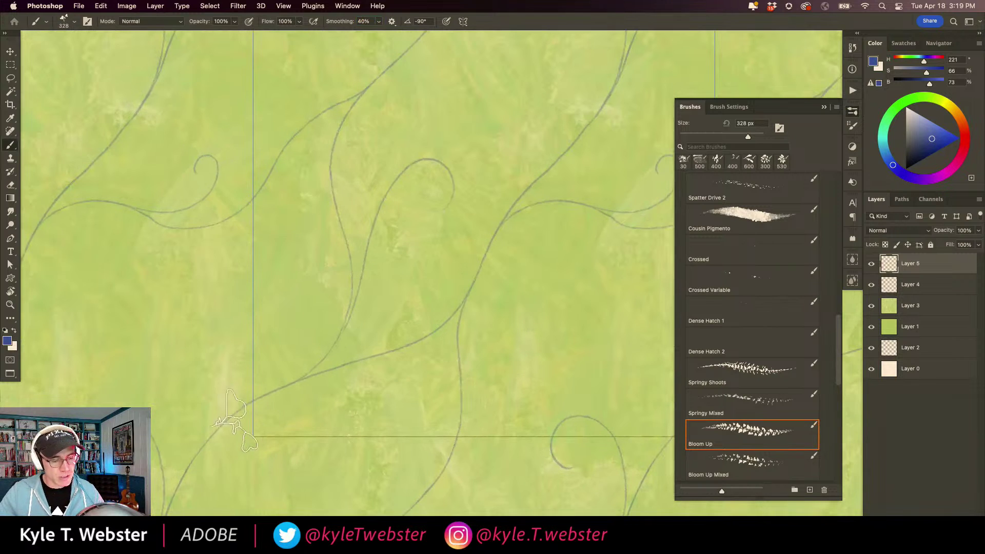
{"action": "mouse_move", "coordinate": [206, 441]}
{"action": "left_mouse_down"}
{"action": "mouse_move", "coordinate": [238, 409]}
{"action": "mouse_move", "coordinate": [339, 377]}
{"action": "mouse_move", "coordinate": [438, 316]}
{"action": "mouse_move", "coordinate": [485, 267]}
{"action": "mouse_move", "coordinate": [539, 149]}
{"action": "mouse_move", "coordinate": [595, 98]}
{"action": "left_mouse_up"}
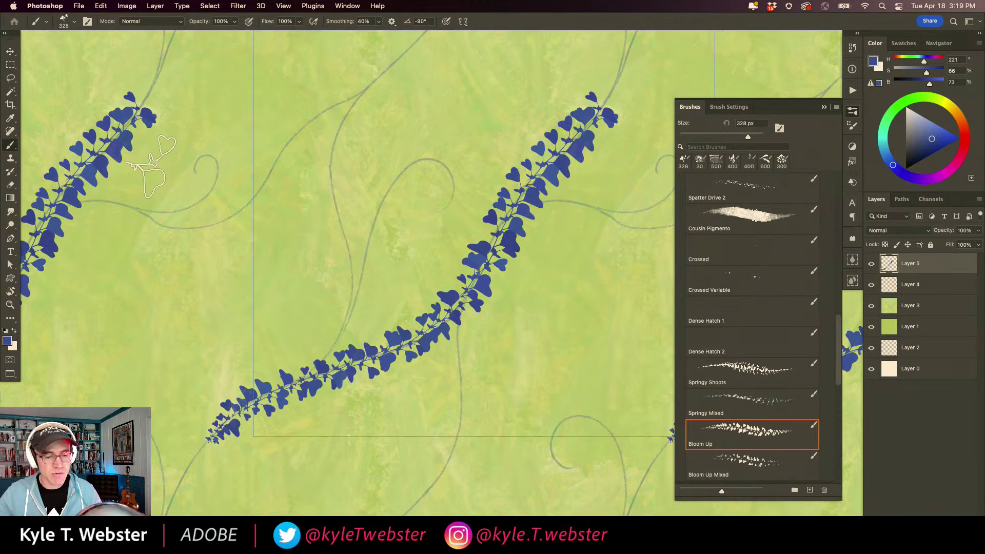
{"action": "key", "text": "super+z"}
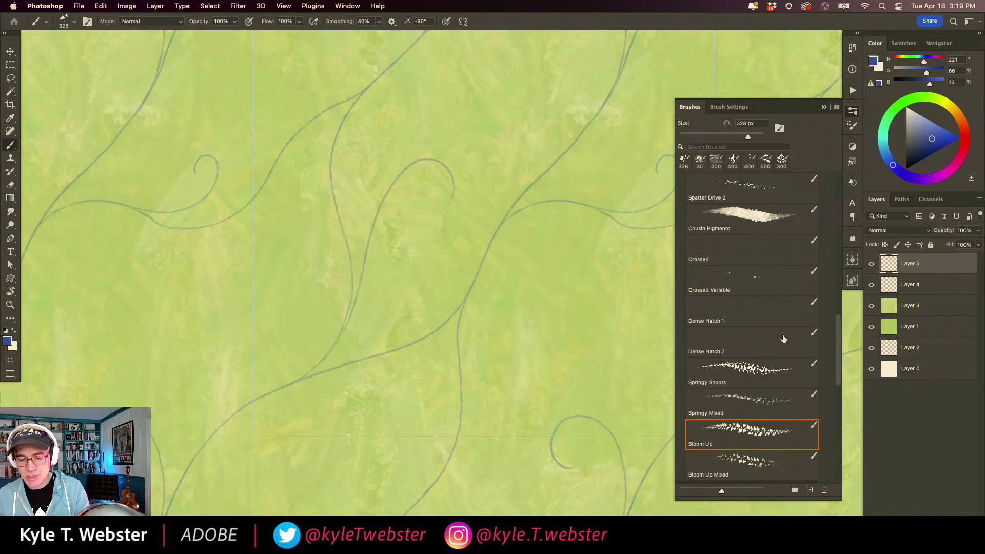
Try the Ink Sticky brush with a short vertical stroke beside the diagonal vine, and undo it.
{"action": "left_click_drag", "start_coordinate": [837, 349], "coordinate": [838, 281]}
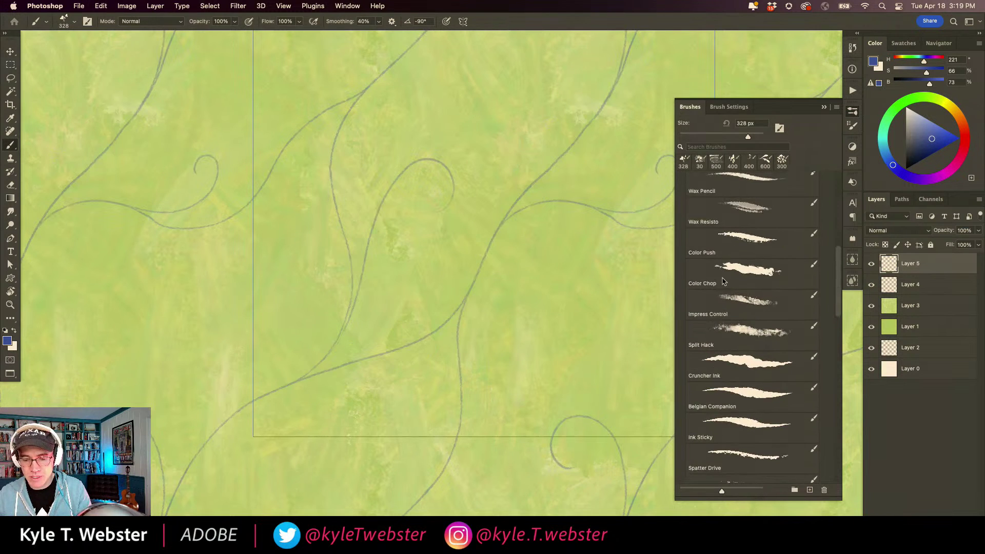
{"action": "left_click", "coordinate": [731, 422]}
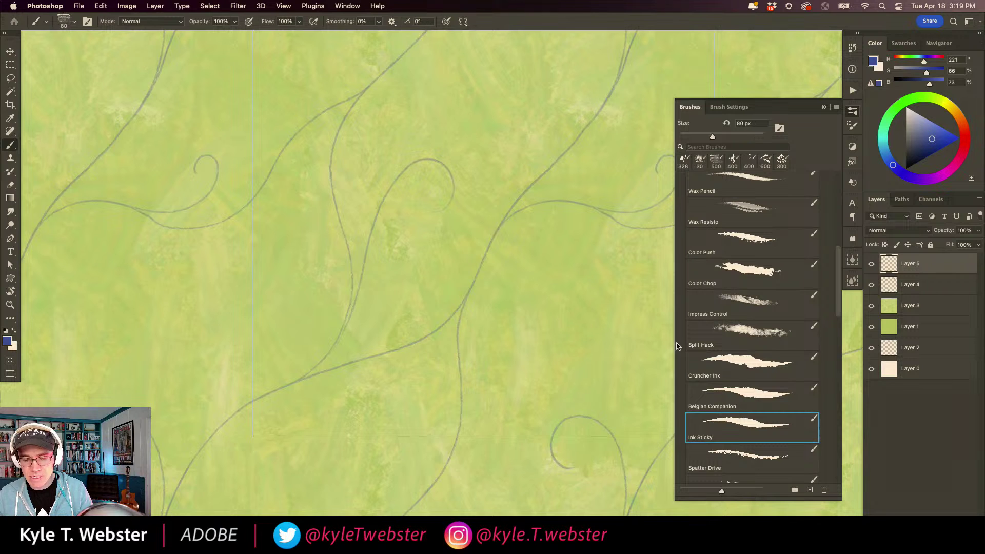
{"action": "left_click_drag", "start_coordinate": [514, 237], "coordinate": [491, 396]}
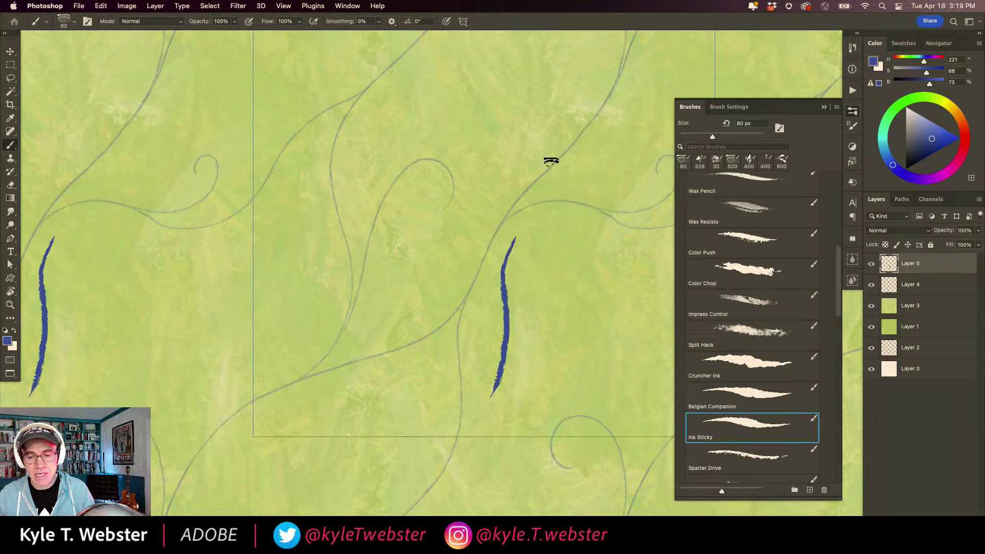
{"action": "key", "text": "super+z"}
Return to the Wax Pencil brush with 40% smoothing, try tracing the central curled tendril down the vine, and undo the stroke.
{"action": "left_click", "coordinate": [715, 160]}
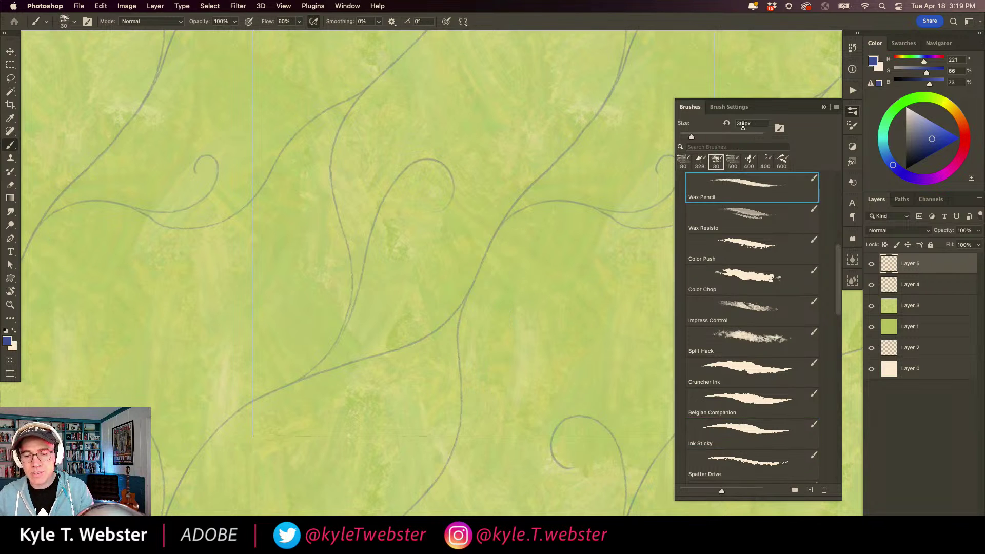
{"action": "left_click", "coordinate": [363, 21]}
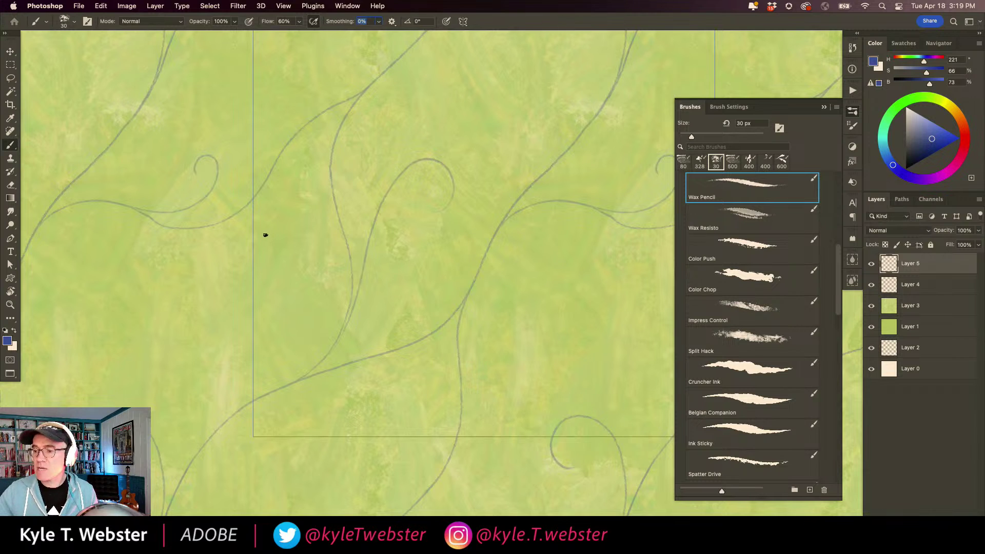
{"action": "type", "text": "4"}
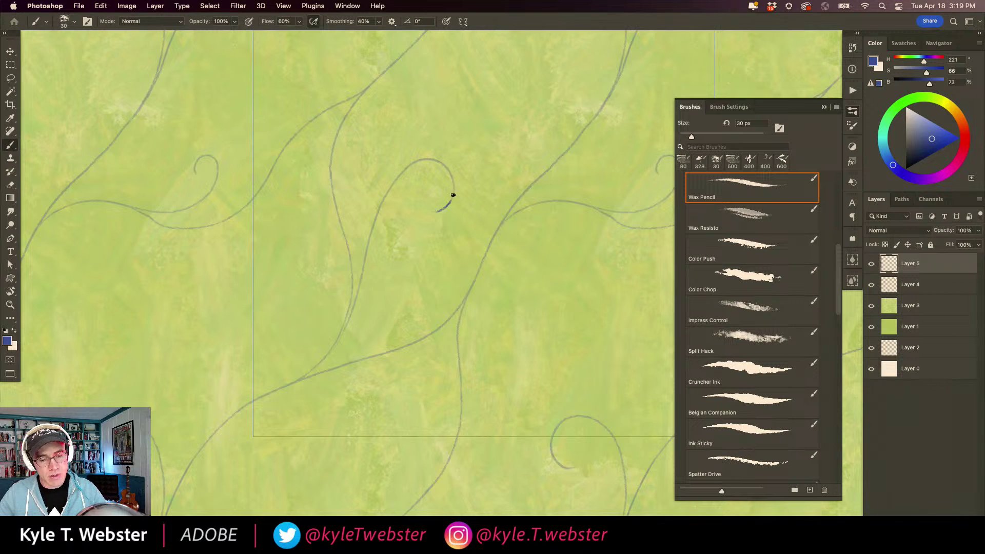
{"action": "mouse_move", "coordinate": [450, 171]}
{"action": "left_mouse_down"}
{"action": "mouse_move", "coordinate": [416, 162]}
{"action": "mouse_move", "coordinate": [384, 198]}
{"action": "mouse_move", "coordinate": [347, 317]}
{"action": "mouse_move", "coordinate": [322, 358]}
{"action": "mouse_move", "coordinate": [230, 412]}
{"action": "mouse_move", "coordinate": [174, 493]}
{"action": "left_mouse_up"}
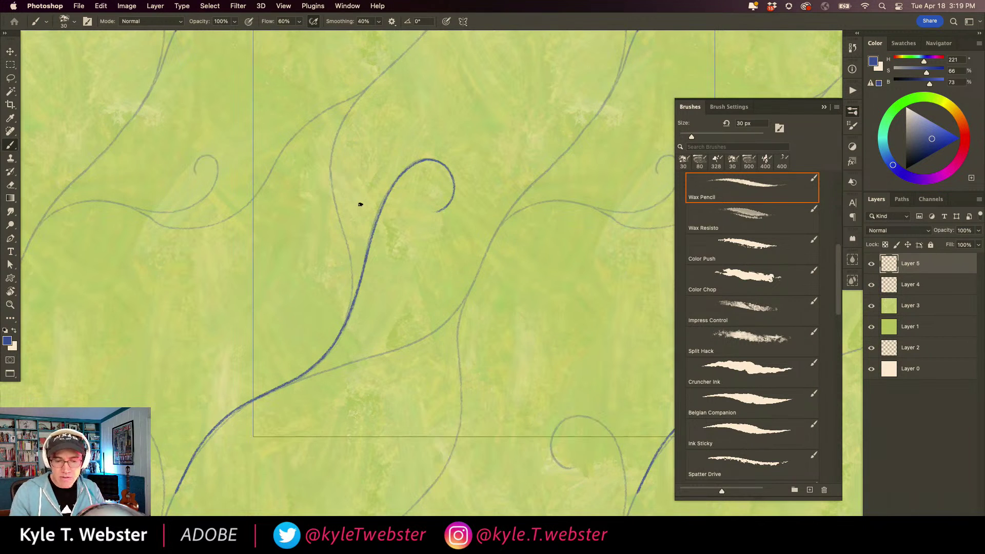
{"action": "key", "text": "super+z"}
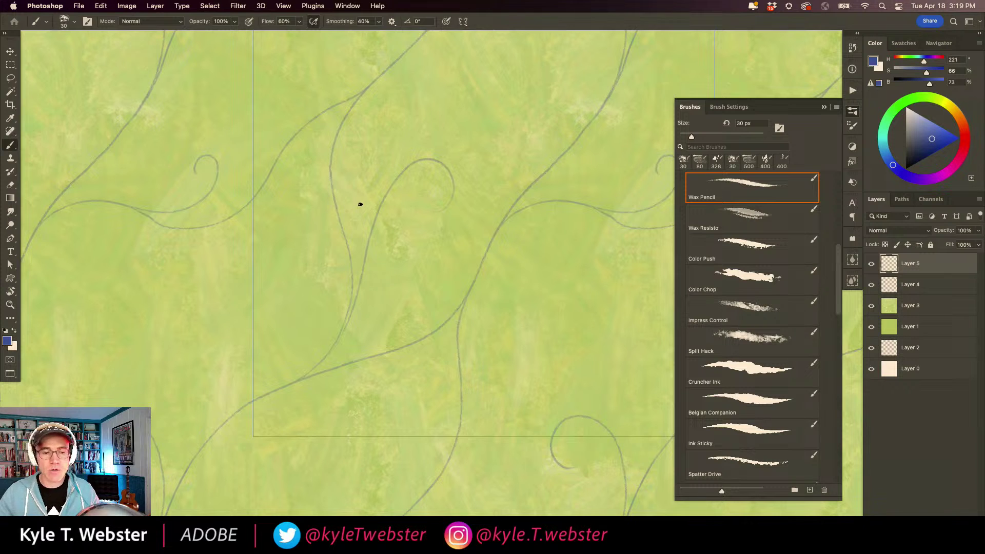
Raise the Wax Pencil's smoothing to 60%, test it with a wavy stroke over the central tendril, and undo the stroke.
{"action": "left_click", "coordinate": [364, 22]}
{"action": "type", "text": "60"}
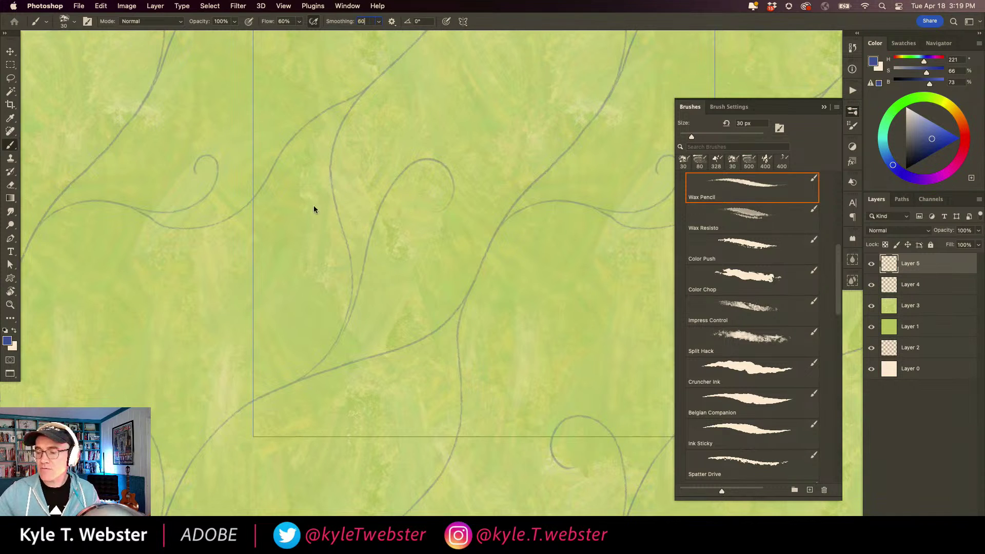
{"action": "mouse_move", "coordinate": [471, 178]}
{"action": "left_mouse_down"}
{"action": "mouse_move", "coordinate": [425, 156]}
{"action": "mouse_move", "coordinate": [404, 236]}
{"action": "mouse_move", "coordinate": [369, 310]}
{"action": "mouse_move", "coordinate": [353, 404]}
{"action": "mouse_move", "coordinate": [309, 478]}
{"action": "left_mouse_up"}
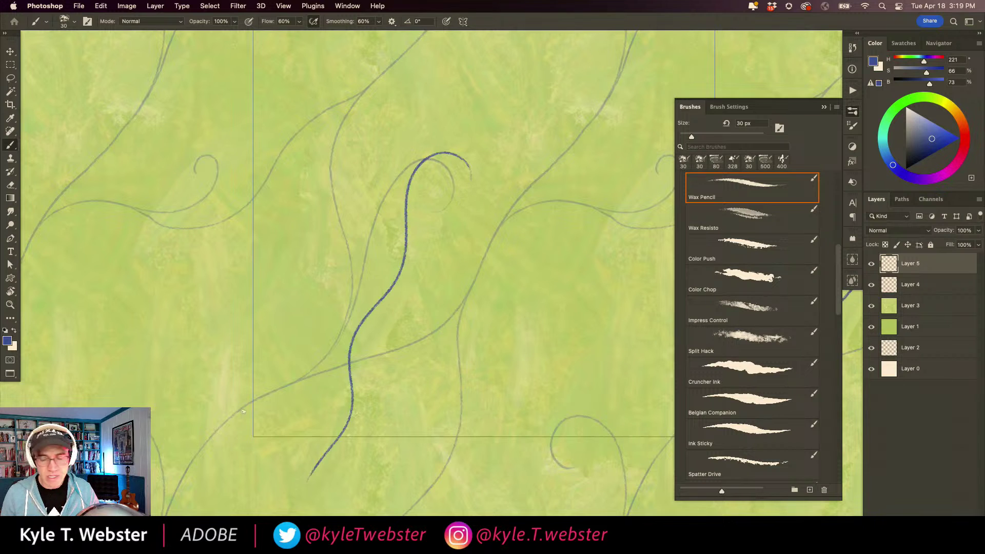
{"action": "key", "text": "super+z"}
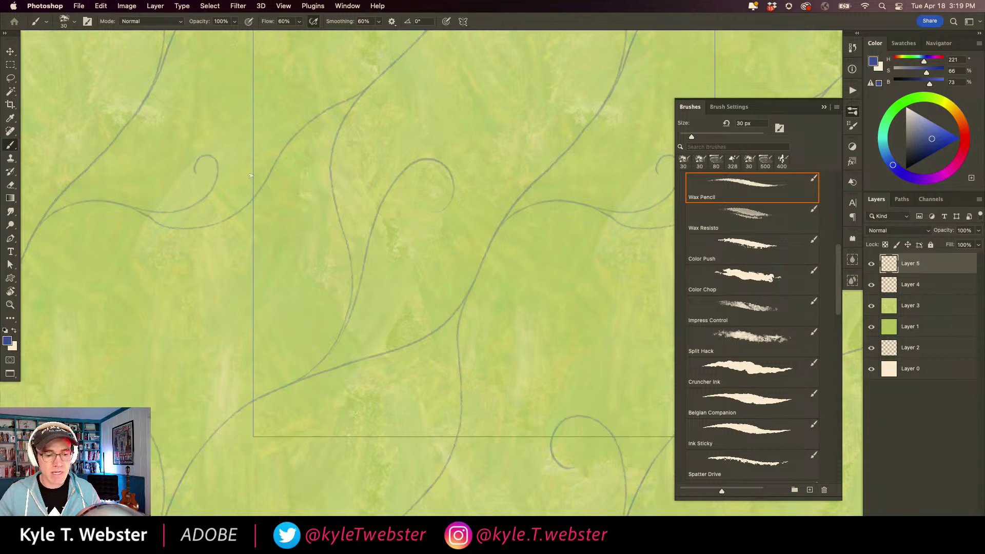
Try tracing the main diagonal vine upward across the whole tile, and undo the stroke.
{"action": "left_click", "coordinate": [392, 216], "text": "alt"}
{"action": "left_click", "coordinate": [360, 211], "text": "alt"}
{"action": "left_click", "coordinate": [377, 214], "text": "super"}
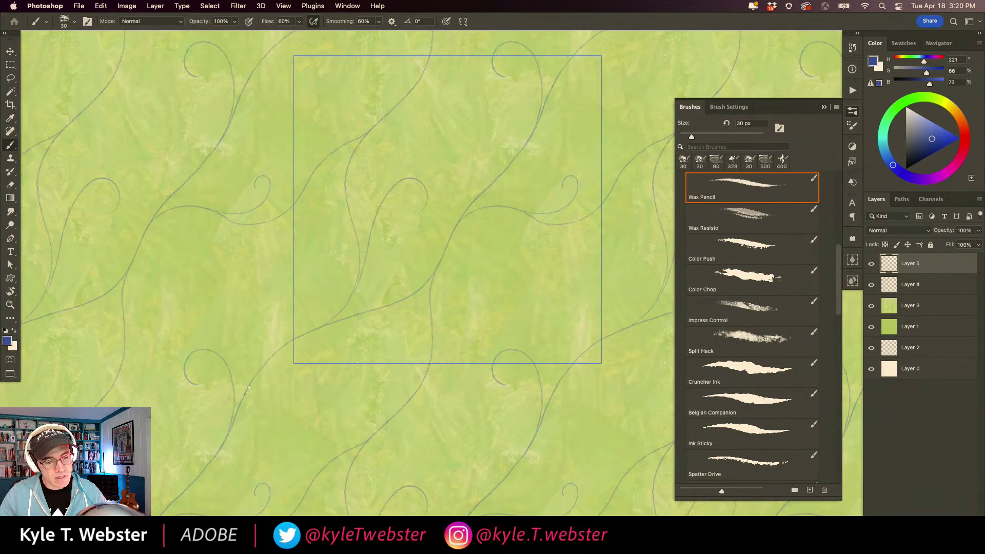
{"action": "mouse_move", "coordinate": [249, 389]}
{"action": "left_mouse_down"}
{"action": "mouse_move", "coordinate": [302, 337]}
{"action": "mouse_move", "coordinate": [424, 279]}
{"action": "mouse_move", "coordinate": [527, 144]}
{"action": "mouse_move", "coordinate": [565, 67]}
{"action": "mouse_move", "coordinate": [564, 44]}
{"action": "left_mouse_up"}
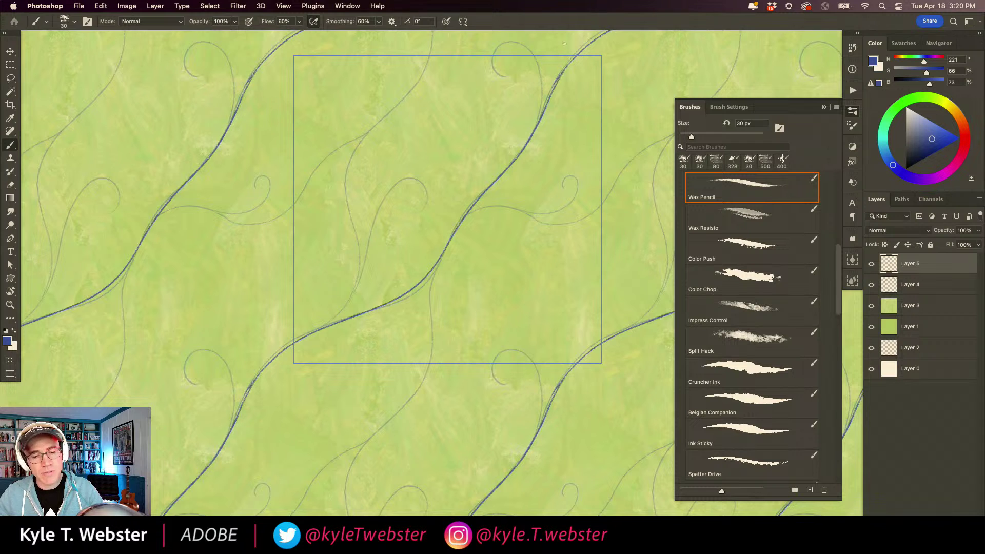
{"action": "key", "text": "super+equal"}
{"action": "key", "text": "super+z"}
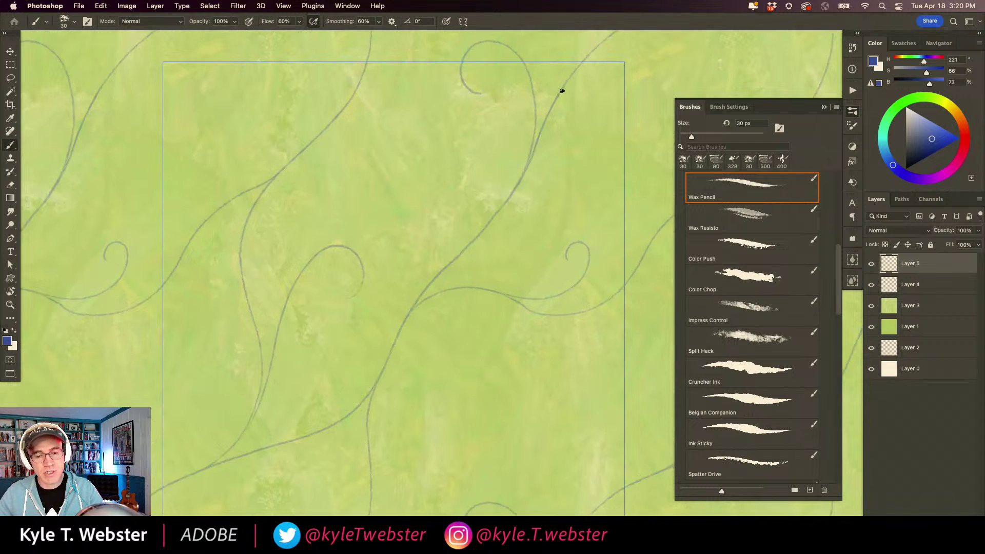
Try tracing the main diagonal vine downward from the tile's upper-right corner, and undo the stroke.
{"action": "key", "text": "super+minus"}
{"action": "key", "text": "super+minus"}
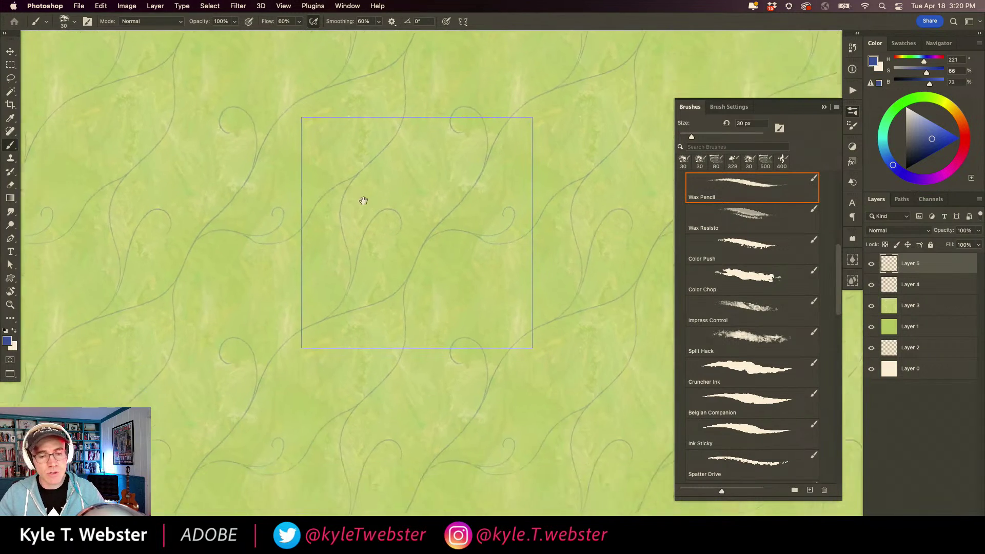
{"action": "mouse_move", "coordinate": [519, 103]}
{"action": "left_mouse_down"}
{"action": "mouse_move", "coordinate": [393, 283]}
{"action": "mouse_move", "coordinate": [332, 313]}
{"action": "left_mouse_up"}
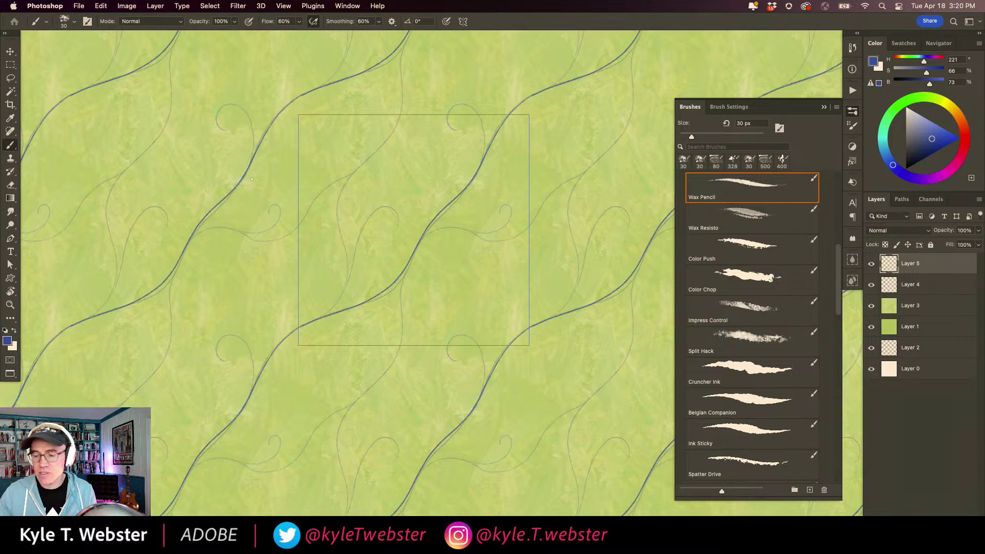
{"action": "key", "text": "super+z"}
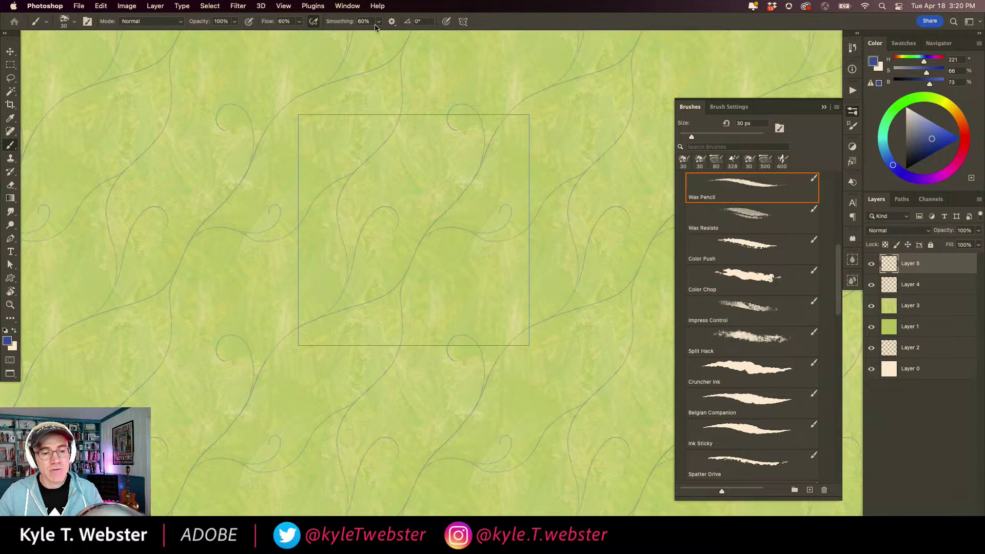
Enable Pulled String Mode in the Wax Pencil's smoothing options.
{"action": "left_click", "coordinate": [377, 23]}
{"action": "left_click", "coordinate": [378, 23]}
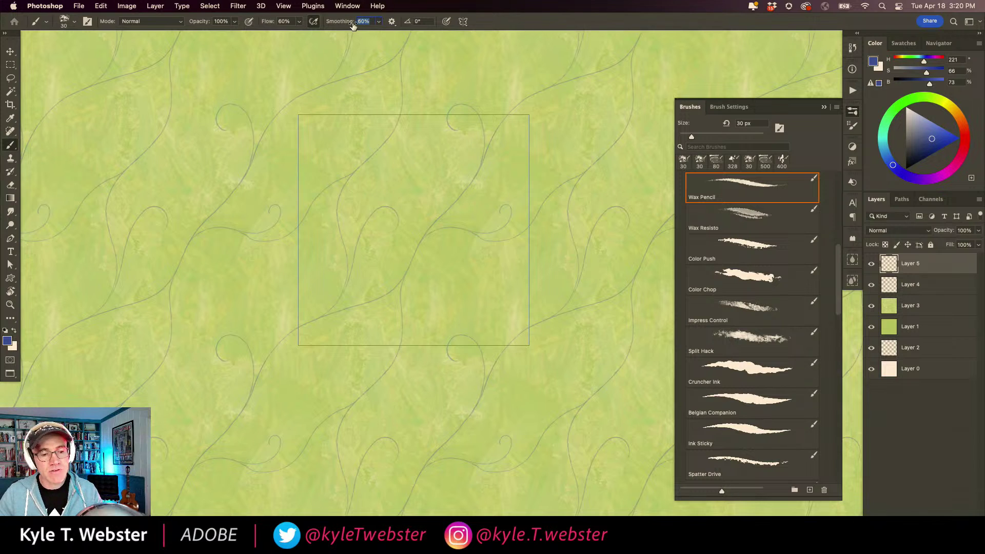
{"action": "left_click", "coordinate": [392, 22]}
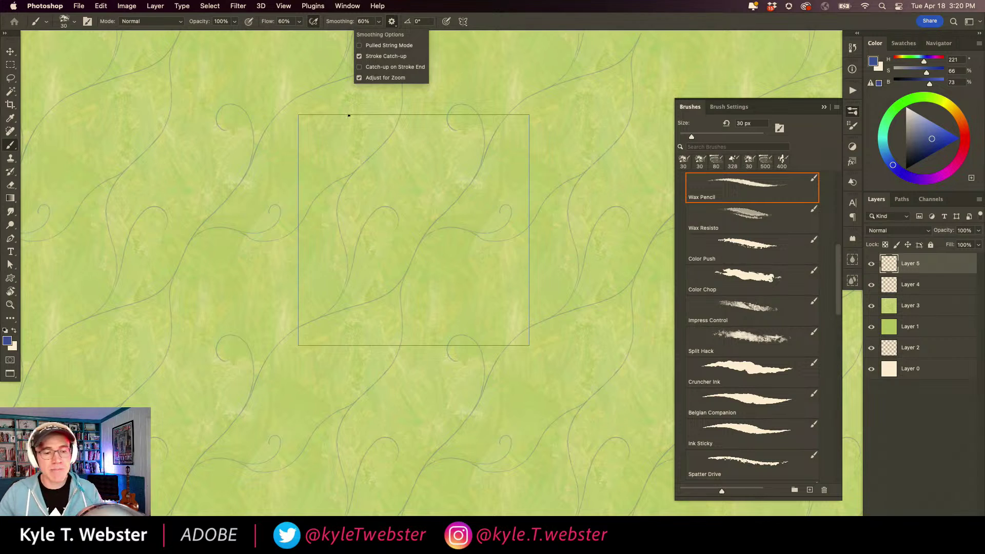
{"action": "left_click", "coordinate": [370, 46]}
{"action": "left_click", "coordinate": [402, 222]}
{"action": "scroll", "coordinate": [402, 222], "scroll_direction": "up", "scroll_amount": 1}
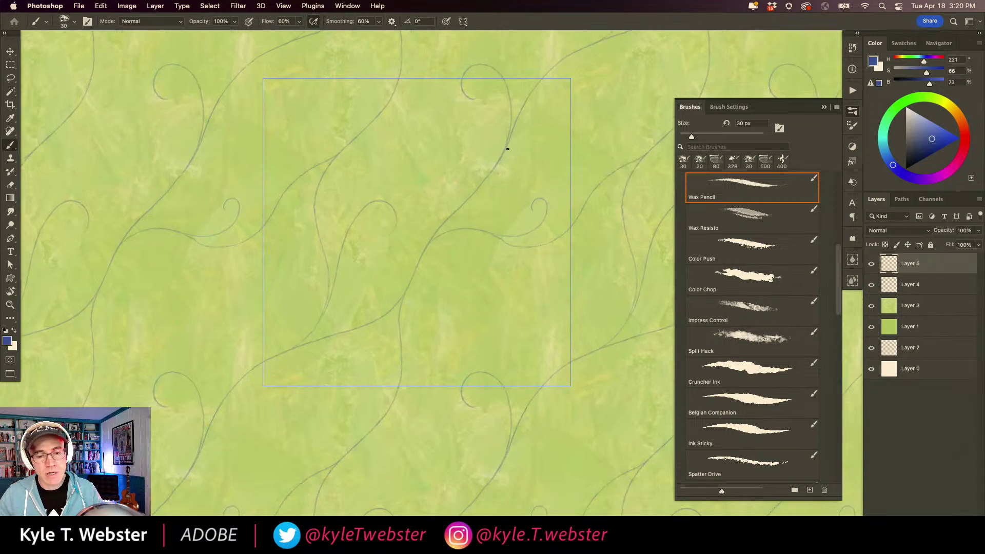
Try Pulled String Mode by tracing the diagonal vine, undo the stroke, and test the string's reach near the tile's upper-right corner.
{"action": "mouse_move", "coordinate": [505, 149]}
{"action": "left_mouse_down"}
{"action": "mouse_move", "coordinate": [429, 236]}
{"action": "mouse_move", "coordinate": [400, 302]}
{"action": "mouse_move", "coordinate": [371, 325]}
{"action": "mouse_move", "coordinate": [288, 348]}
{"action": "mouse_move", "coordinate": [206, 396]}
{"action": "left_mouse_up"}
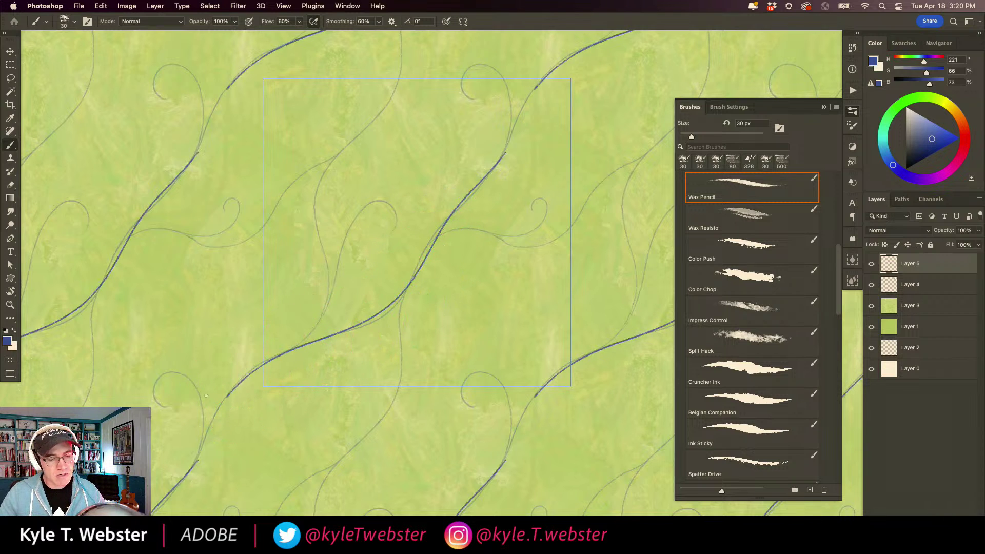
{"action": "key", "text": "super+z"}
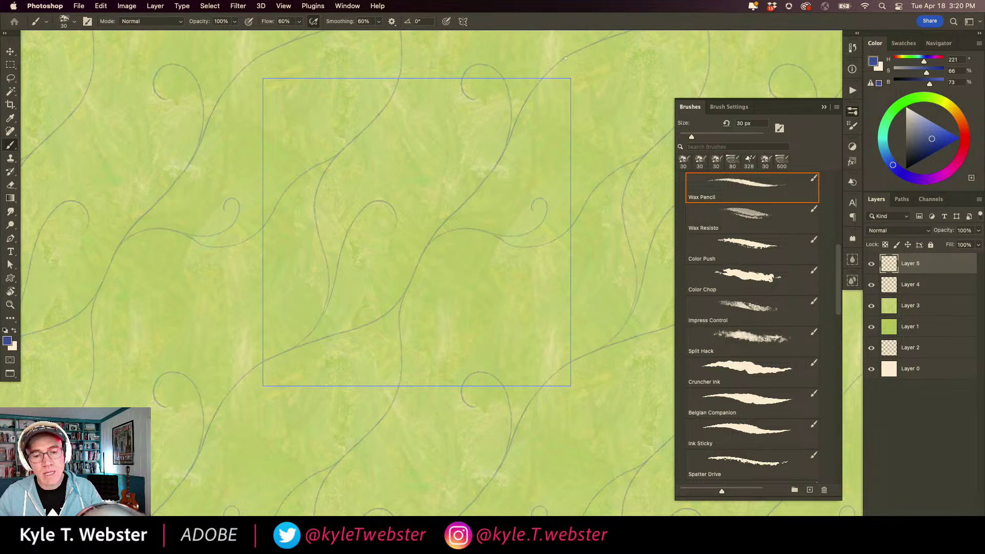
{"action": "left_click_drag", "start_coordinate": [562, 60], "coordinate": [562, 59]}
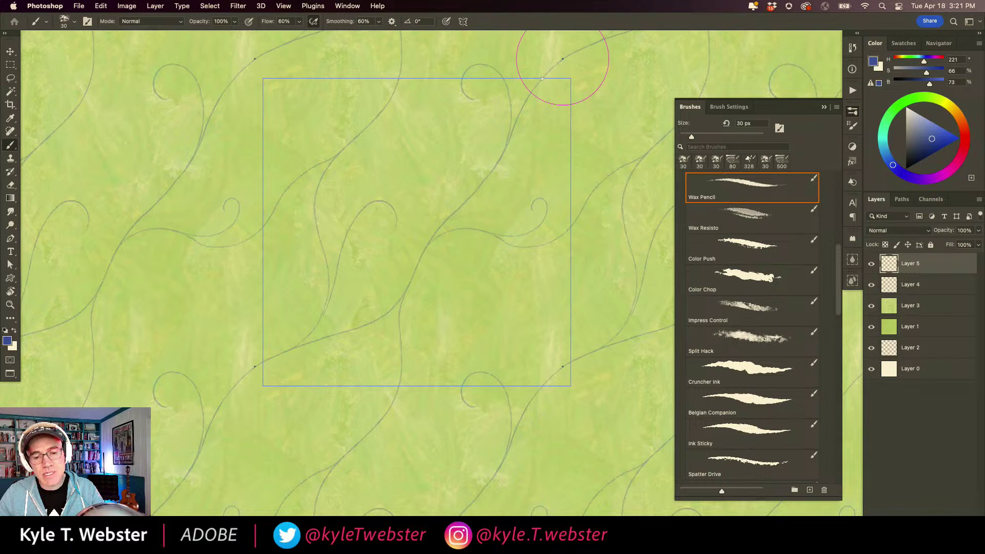
{"action": "left_click_drag", "start_coordinate": [536, 85], "coordinate": [533, 87]}
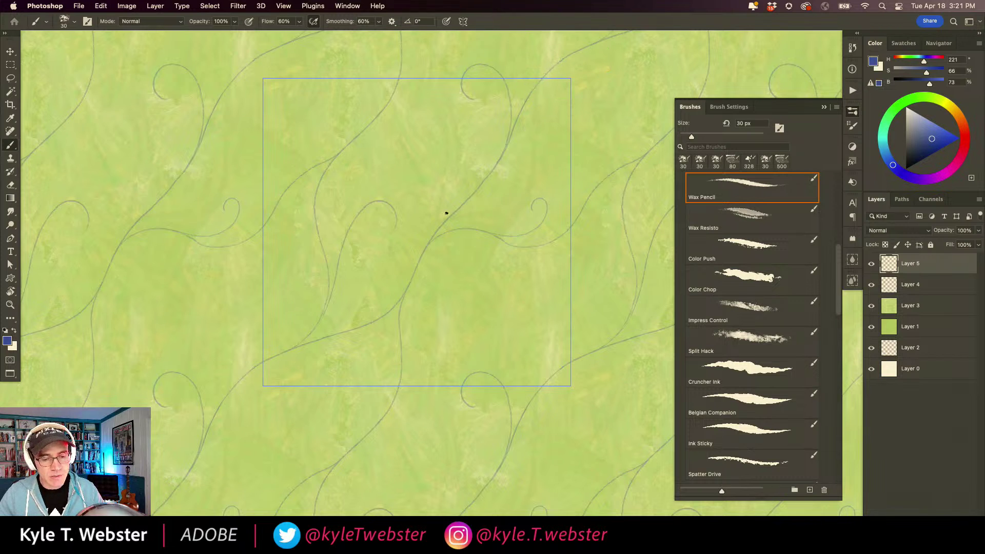
Try tracing the main diagonal vine downward twice with Pulled String Mode, undoing each stroke.
{"action": "scroll", "coordinate": [436, 233], "scroll_direction": "up", "scroll_amount": 1}
{"action": "left_click_drag", "start_coordinate": [463, 203], "coordinate": [463, 202]}
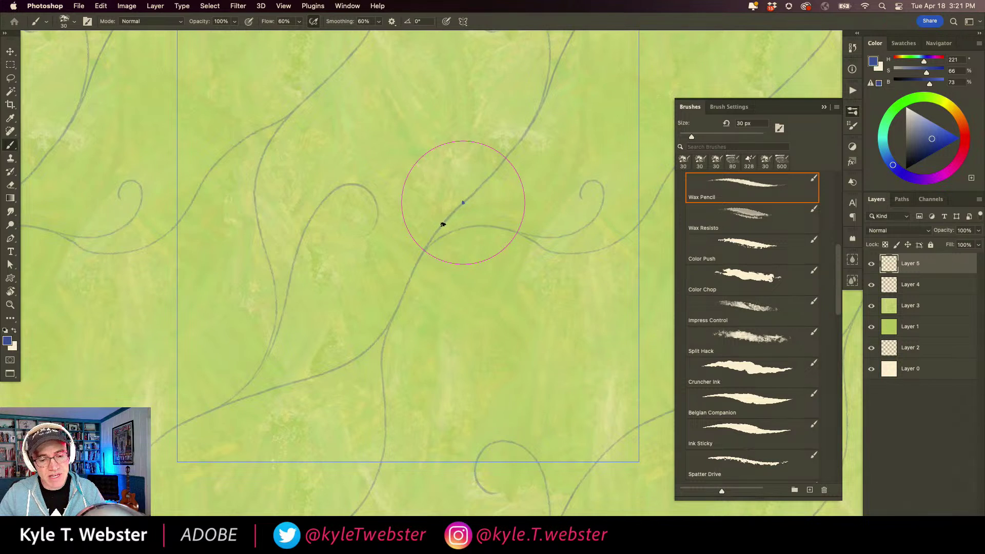
{"action": "mouse_move", "coordinate": [426, 248]}
{"action": "left_mouse_down"}
{"action": "mouse_move", "coordinate": [391, 320]}
{"action": "mouse_move", "coordinate": [345, 367]}
{"action": "mouse_move", "coordinate": [210, 398]}
{"action": "mouse_move", "coordinate": [115, 461]}
{"action": "mouse_move", "coordinate": [121, 451]}
{"action": "left_mouse_up"}
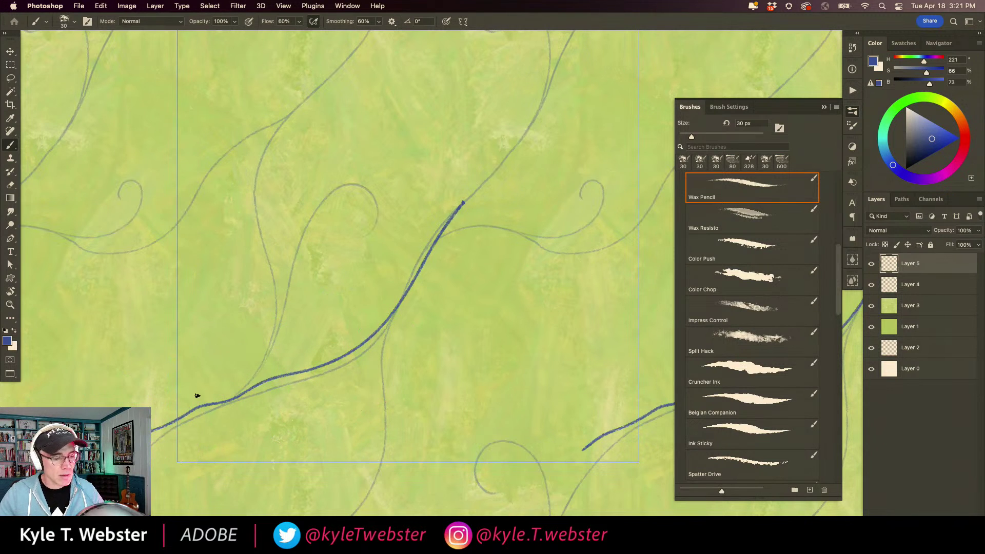
{"action": "key", "text": "super+z"}
{"action": "mouse_move", "coordinate": [538, 120]}
{"action": "left_mouse_down"}
{"action": "mouse_move", "coordinate": [515, 147]}
{"action": "mouse_move", "coordinate": [477, 139]}
{"action": "mouse_move", "coordinate": [466, 154]}
{"action": "mouse_move", "coordinate": [474, 197]}
{"action": "mouse_move", "coordinate": [464, 218]}
{"action": "mouse_move", "coordinate": [408, 198]}
{"action": "mouse_move", "coordinate": [390, 217]}
{"action": "mouse_move", "coordinate": [402, 244]}
{"action": "mouse_move", "coordinate": [397, 275]}
{"action": "mouse_move", "coordinate": [334, 281]}
{"action": "mouse_move", "coordinate": [322, 298]}
{"action": "mouse_move", "coordinate": [325, 324]}
{"action": "mouse_move", "coordinate": [272, 343]}
{"action": "left_mouse_up"}
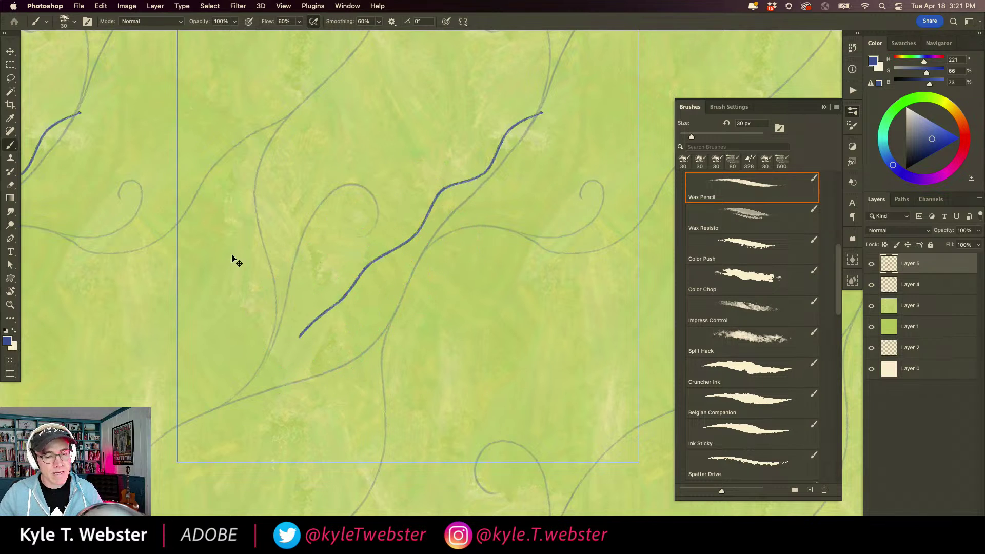
{"action": "key", "text": "super+z"}
Turn off Pulled String Mode in the brush's smoothing options.
{"action": "left_click", "coordinate": [391, 21]}
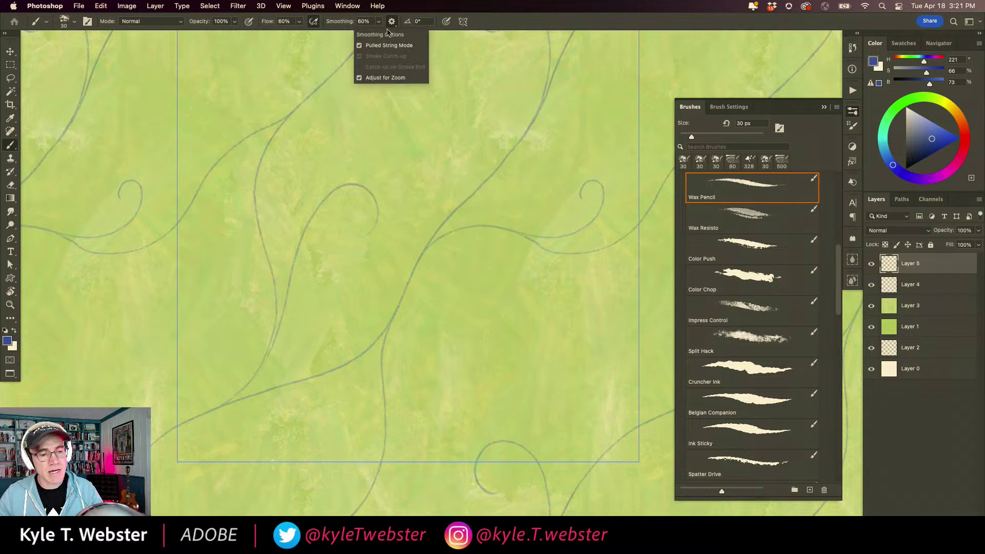
{"action": "left_click", "coordinate": [370, 45]}
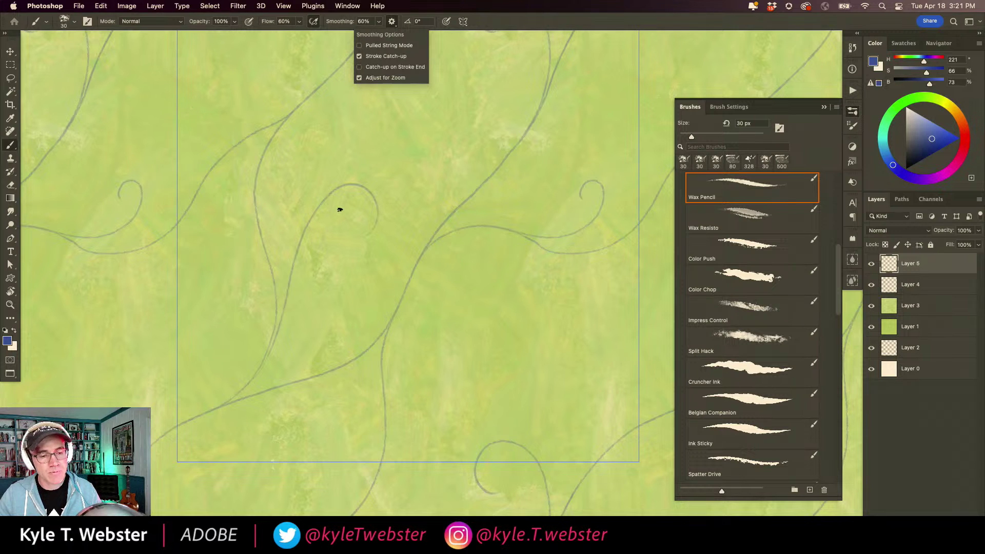
{"action": "scroll", "coordinate": [326, 279], "scroll_direction": "down", "scroll_amount": 2}
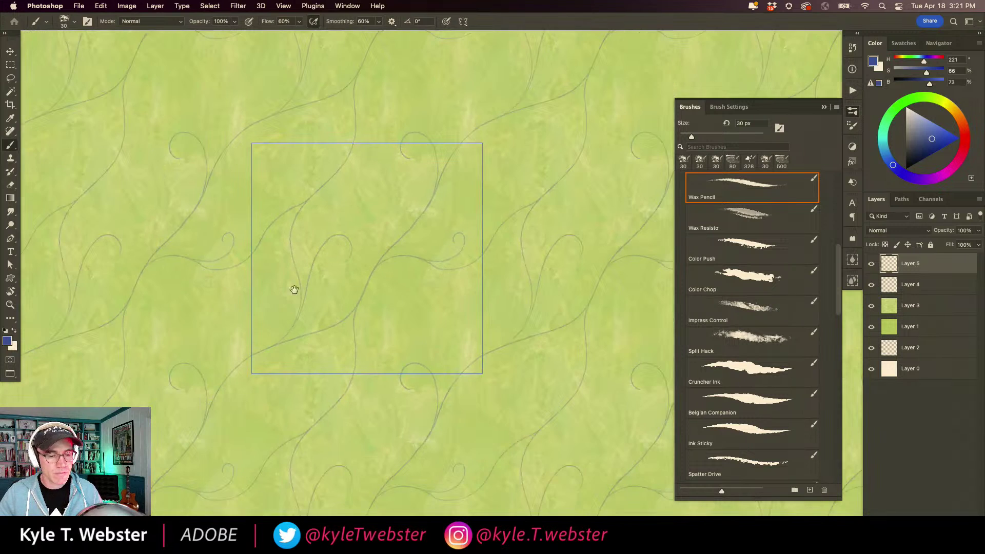
Hide Layer 5 and make Layer 4 the active layer.
{"action": "left_click_drag", "start_coordinate": [292, 288], "coordinate": [336, 297]}
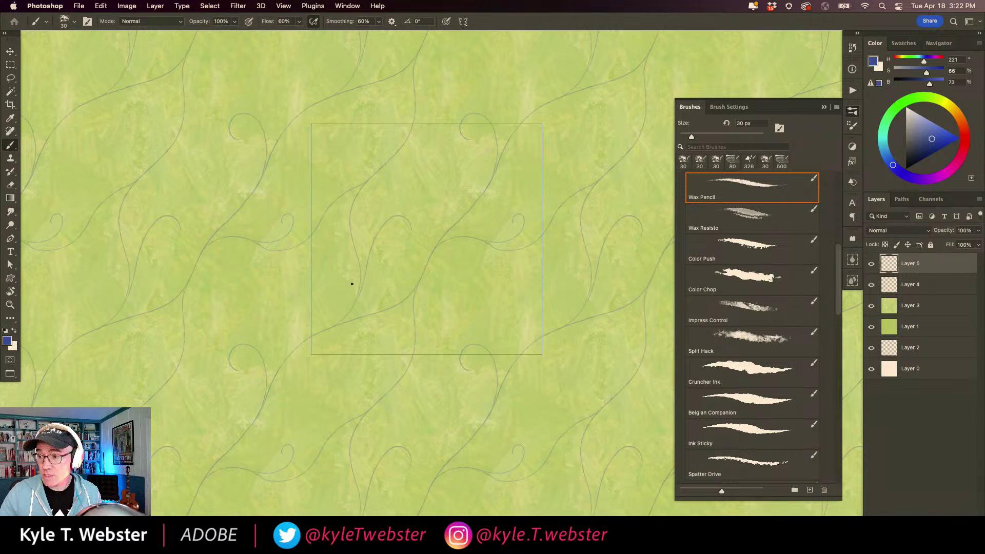
{"action": "left_click_drag", "start_coordinate": [359, 259], "coordinate": [347, 303]}
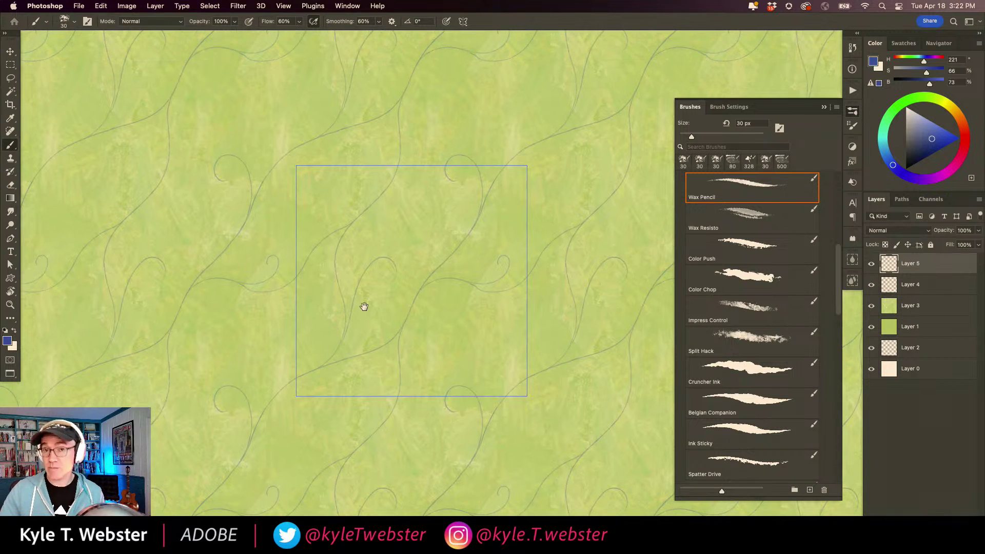
{"action": "left_click", "coordinate": [433, 237], "text": "ctrl"}
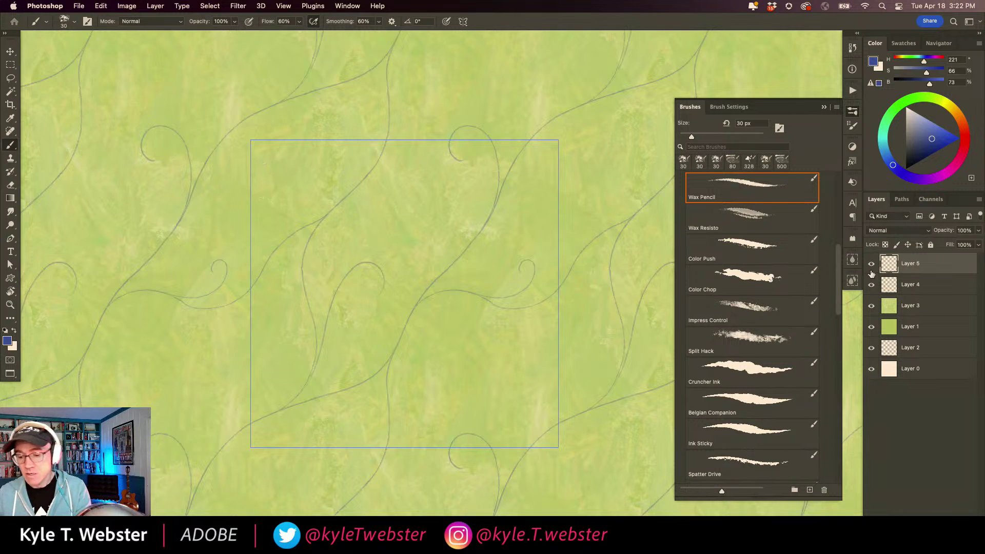
{"action": "left_click", "coordinate": [871, 263]}
{"action": "left_click", "coordinate": [891, 286]}
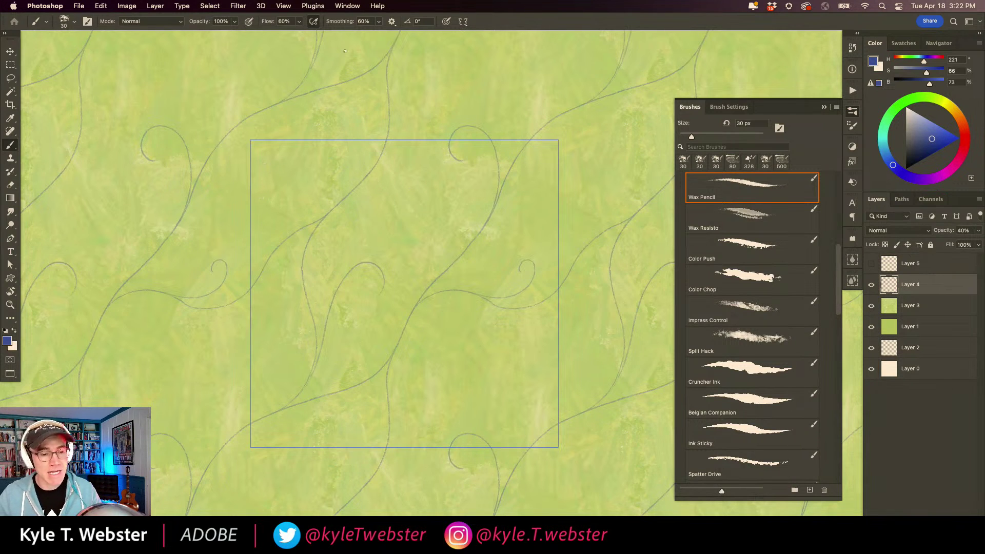
Set the brush smoothing to 20% and draw a small curl branching rightward off the vine in the tile's upper-left area.
{"action": "left_click", "coordinate": [323, 21]}
{"action": "type", "text": "20"}
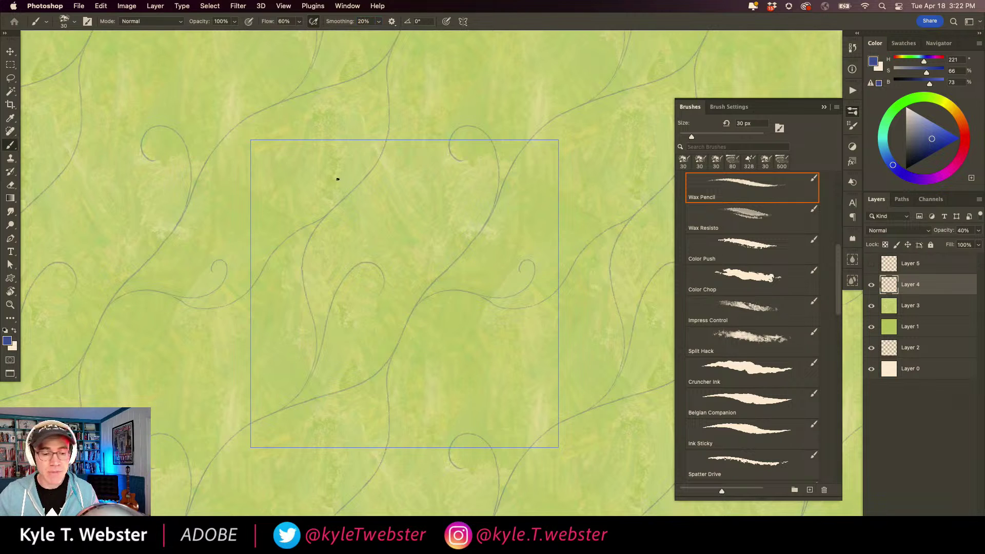
{"action": "left_click", "coordinate": [434, 235]}
{"action": "left_click_drag", "start_coordinate": [356, 195], "coordinate": [297, 362]}
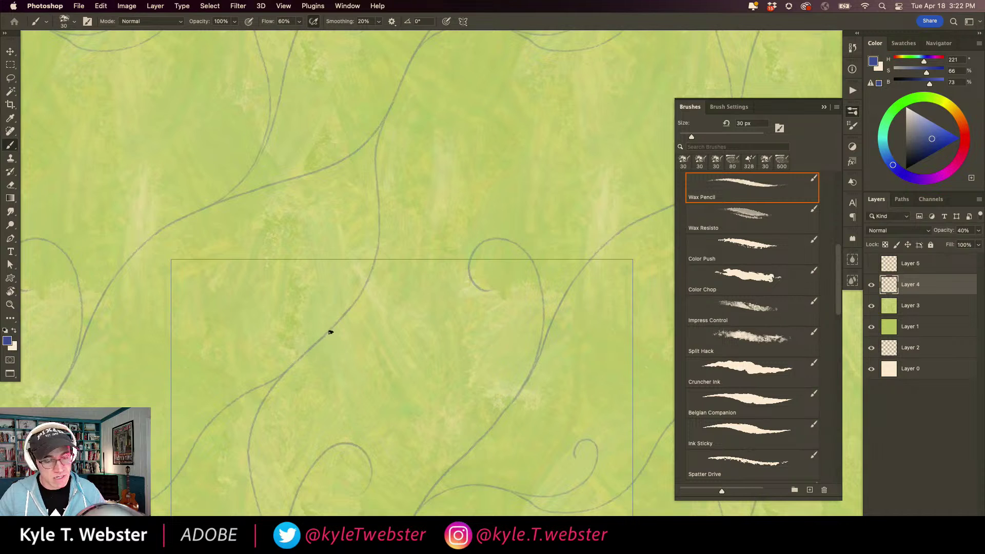
{"action": "left_click_drag", "start_coordinate": [328, 295], "coordinate": [241, 221]}
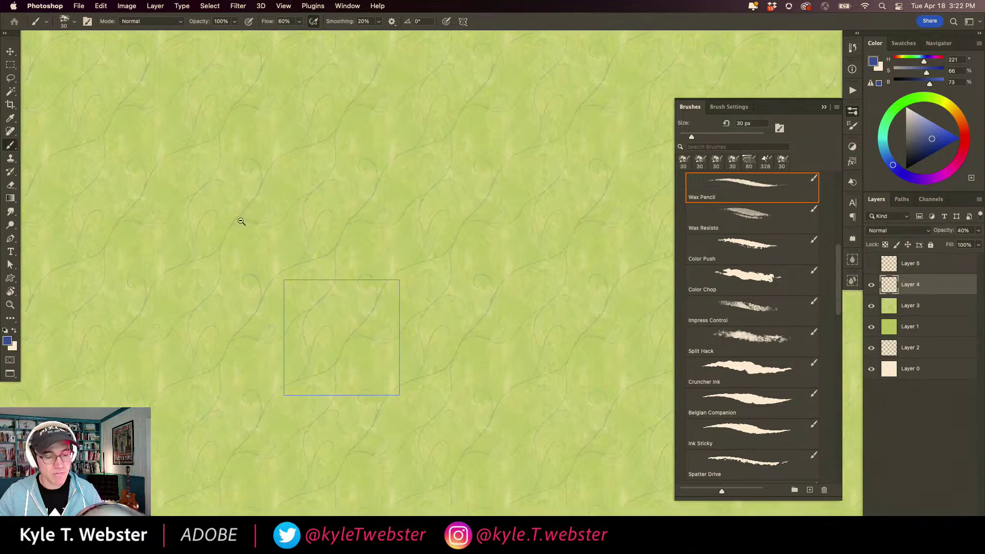
Draw a curling tendril rising from the existing curl that crosses the tile's upper edge near the right corner.
{"action": "mouse_move", "coordinate": [349, 237]}
{"action": "left_mouse_down"}
{"action": "mouse_move", "coordinate": [363, 231]}
{"action": "mouse_move", "coordinate": [290, 288]}
{"action": "mouse_move", "coordinate": [315, 252]}
{"action": "mouse_move", "coordinate": [426, 268]}
{"action": "mouse_move", "coordinate": [312, 272]}
{"action": "left_mouse_up"}
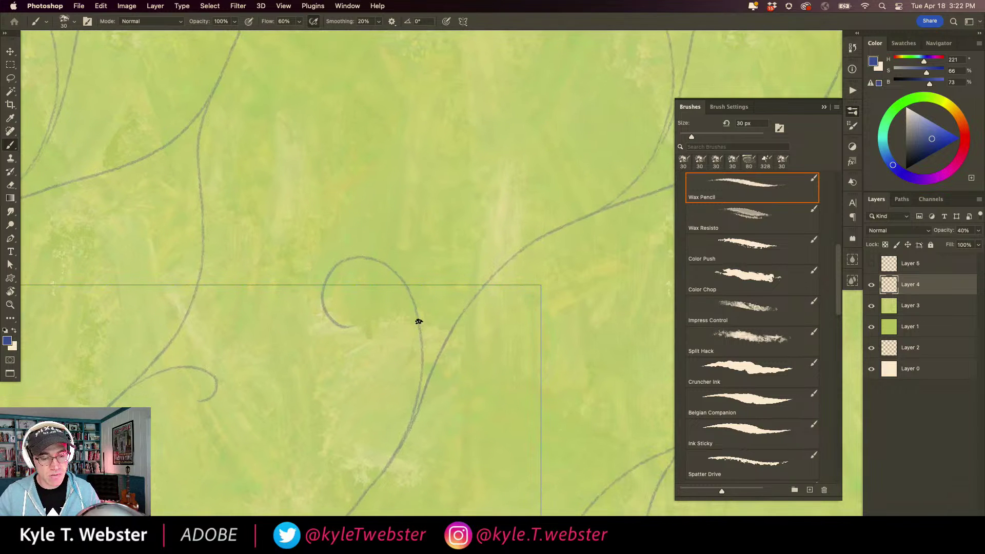
{"action": "mouse_move", "coordinate": [413, 296]}
{"action": "left_mouse_down"}
{"action": "mouse_move", "coordinate": [397, 235]}
{"action": "mouse_move", "coordinate": [411, 175]}
{"action": "mouse_move", "coordinate": [456, 150]}
{"action": "mouse_move", "coordinate": [465, 189]}
{"action": "left_mouse_up"}
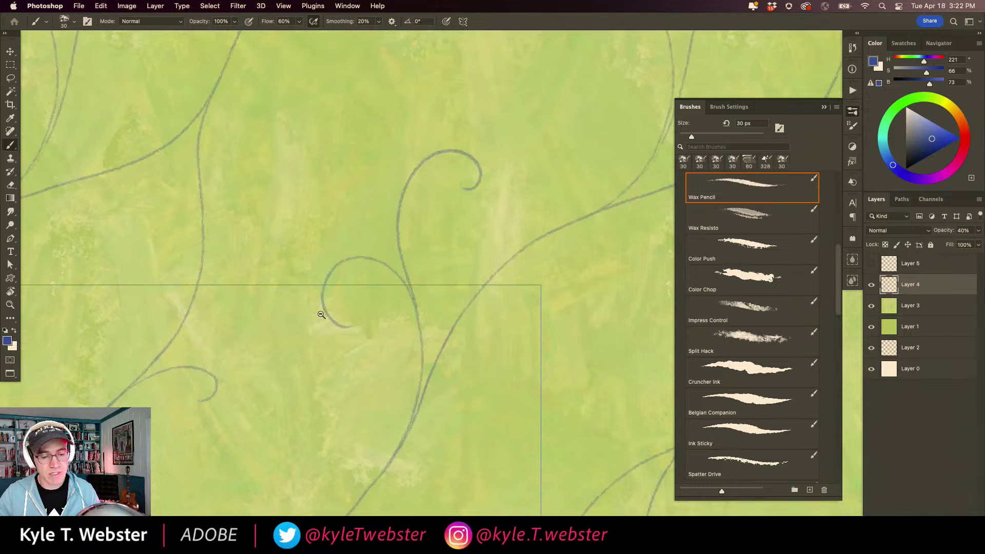
{"action": "left_click_drag", "start_coordinate": [321, 314], "coordinate": [244, 292]}
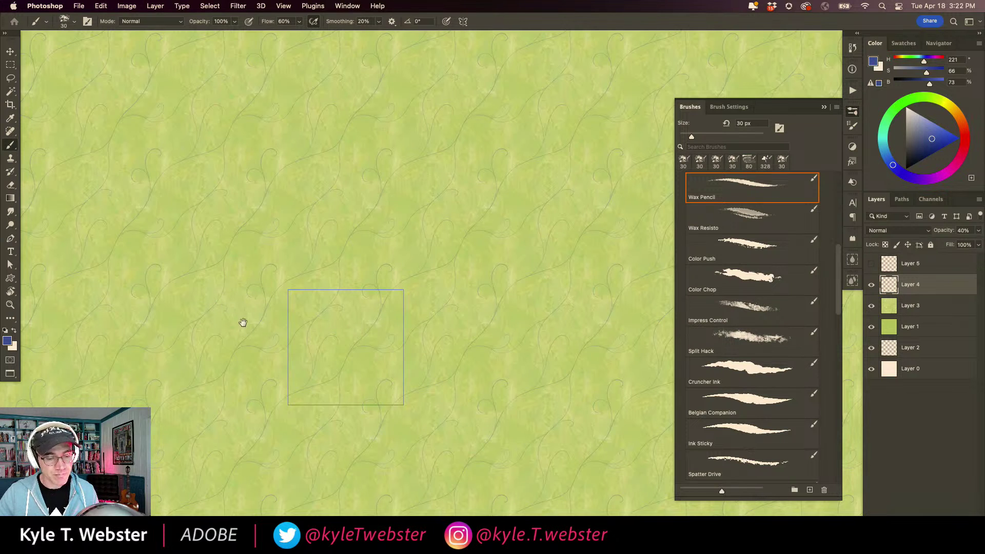
Draw a slender upright leaf on the left side of the main diagonal vine in the tile's upper-right area.
{"action": "scroll", "coordinate": [325, 352], "scroll_direction": "up", "scroll_amount": 5}
{"action": "left_click_drag", "start_coordinate": [288, 341], "coordinate": [259, 260]}
{"action": "left_click", "coordinate": [417, 208], "text": "super"}
{"action": "left_click_drag", "start_coordinate": [400, 215], "coordinate": [334, 308]}
{"action": "left_click", "coordinate": [367, 288], "text": "super"}
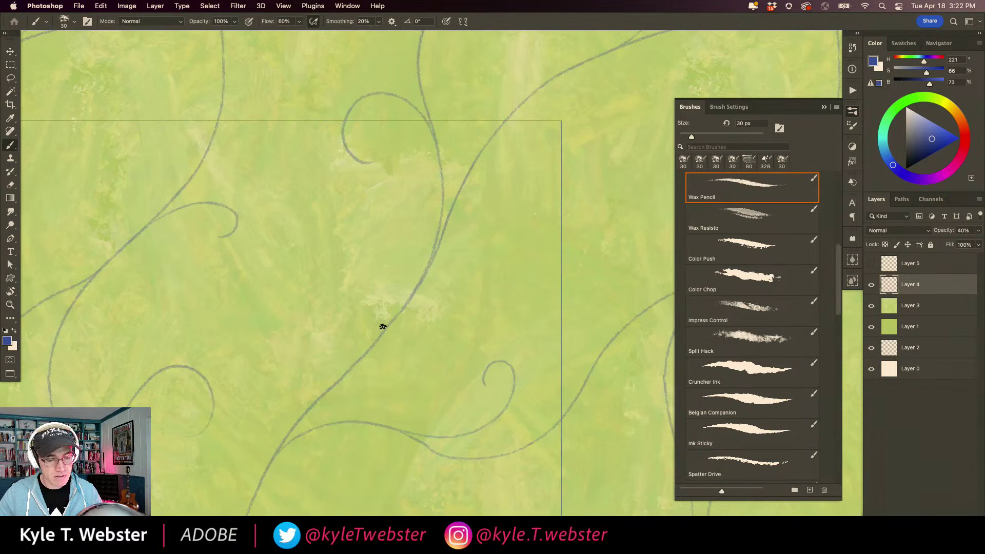
{"action": "mouse_move", "coordinate": [367, 352]}
{"action": "left_mouse_down"}
{"action": "mouse_move", "coordinate": [379, 324]}
{"action": "mouse_move", "coordinate": [382, 236]}
{"action": "mouse_move", "coordinate": [358, 276]}
{"action": "mouse_move", "coordinate": [357, 356]}
{"action": "left_mouse_up"}
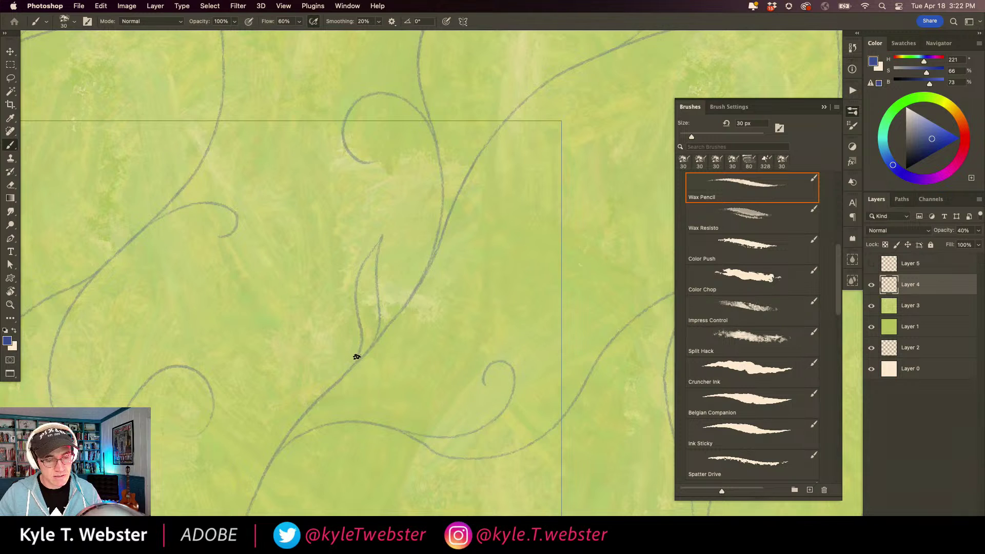
Draw a leaf hanging below the side branch and another on the right side of the main diagonal vine.
{"action": "left_click_drag", "start_coordinate": [298, 351], "coordinate": [281, 282]}
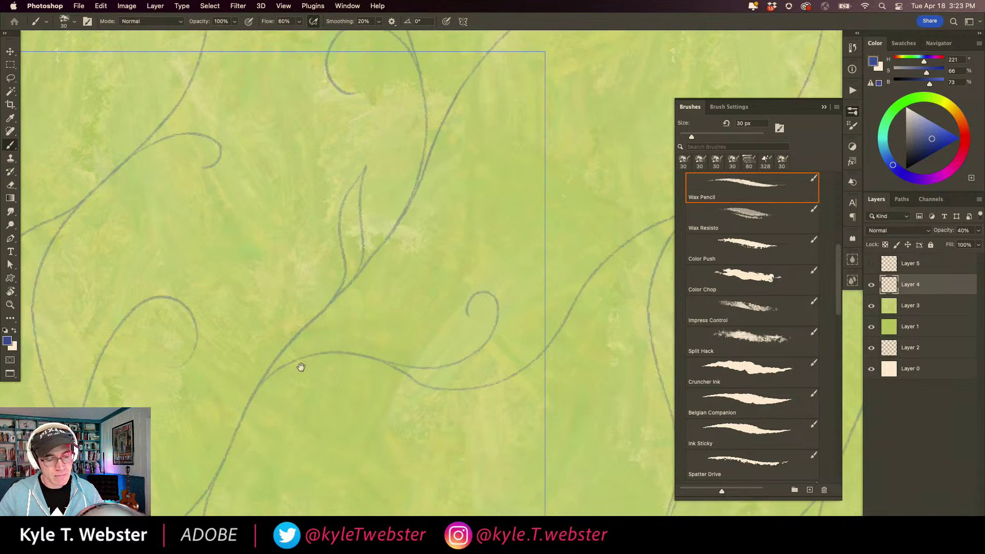
{"action": "mouse_move", "coordinate": [294, 361]}
{"action": "left_mouse_down"}
{"action": "mouse_move", "coordinate": [321, 374]}
{"action": "mouse_move", "coordinate": [356, 428]}
{"action": "mouse_move", "coordinate": [373, 435]}
{"action": "mouse_move", "coordinate": [346, 380]}
{"action": "mouse_move", "coordinate": [303, 356]}
{"action": "left_mouse_up"}
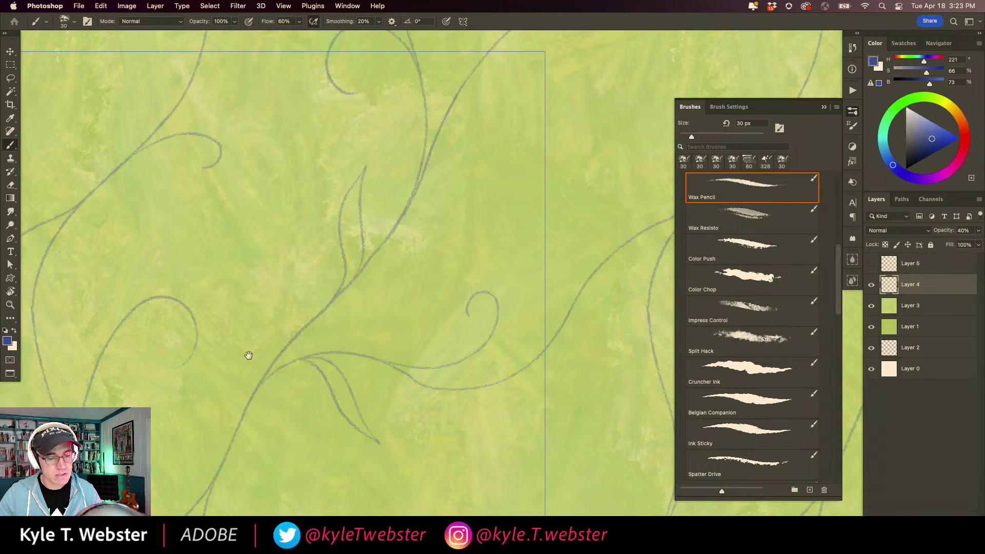
{"action": "mouse_move", "coordinate": [385, 237]}
{"action": "left_mouse_down"}
{"action": "mouse_move", "coordinate": [468, 210]}
{"action": "mouse_move", "coordinate": [437, 247]}
{"action": "mouse_move", "coordinate": [369, 253]}
{"action": "left_mouse_up"}
{"action": "scroll", "coordinate": [282, 323], "scroll_direction": "down", "scroll_amount": 1}
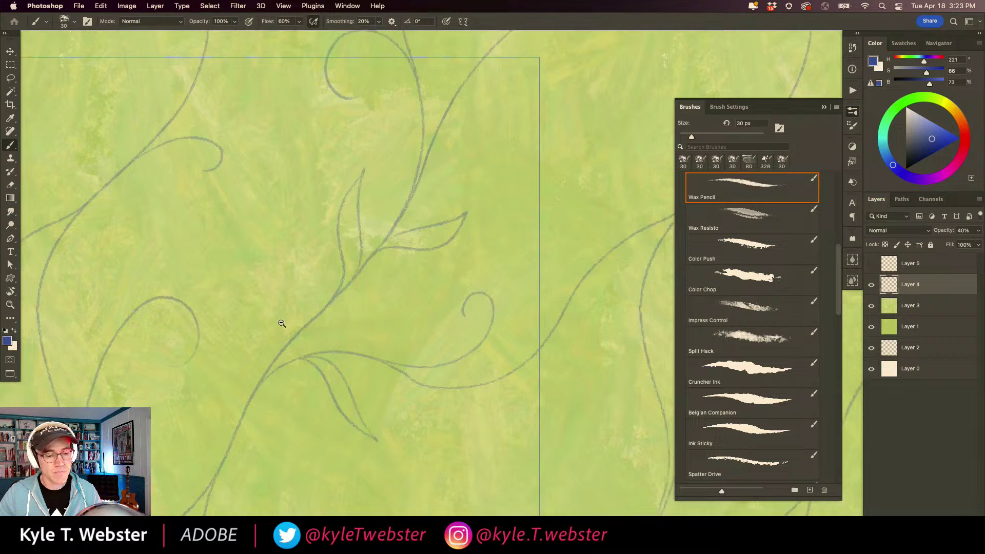
Draw an upright leaf on the left side of the curled branch in the tile's left half.
{"action": "scroll", "coordinate": [281, 323], "scroll_direction": "down", "scroll_amount": 2}
{"action": "left_click_drag", "start_coordinate": [246, 336], "coordinate": [349, 323]}
{"action": "scroll", "coordinate": [323, 257], "scroll_direction": "up", "scroll_amount": 2}
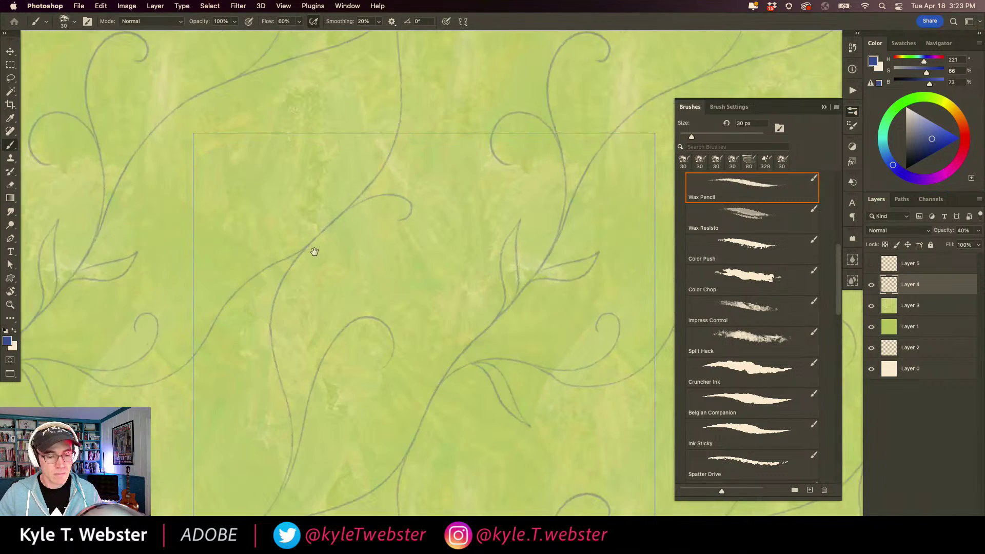
{"action": "left_click", "coordinate": [311, 405], "text": "super"}
{"action": "mouse_move", "coordinate": [333, 327]}
{"action": "left_mouse_down"}
{"action": "mouse_move", "coordinate": [330, 243]}
{"action": "mouse_move", "coordinate": [311, 287]}
{"action": "mouse_move", "coordinate": [322, 350]}
{"action": "mouse_move", "coordinate": [275, 326]}
{"action": "mouse_move", "coordinate": [242, 246]}
{"action": "left_mouse_up"}
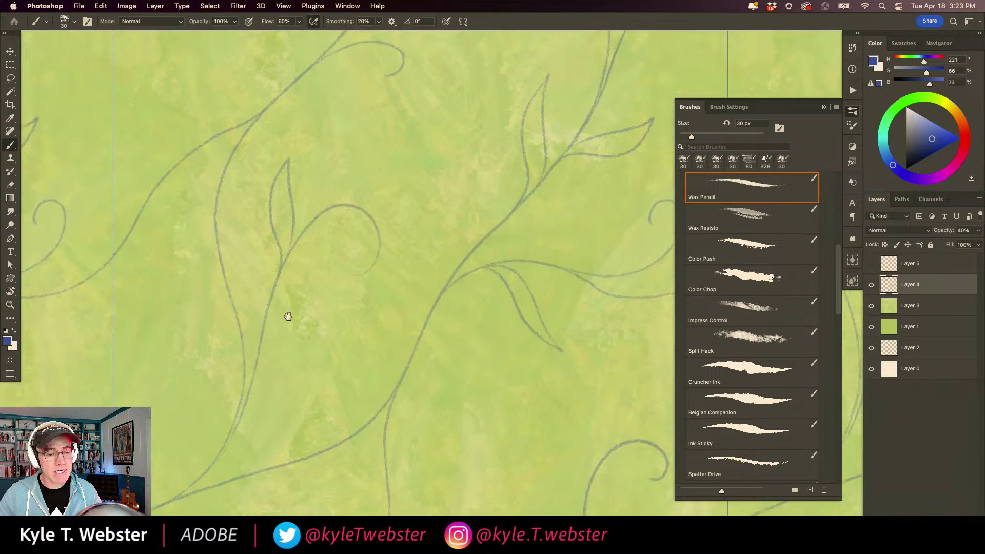
Draw a leaf pointing up and left from the main diagonal vine, just above the side branch's junction.
{"action": "scroll", "coordinate": [288, 317], "scroll_direction": "up", "scroll_amount": 5}
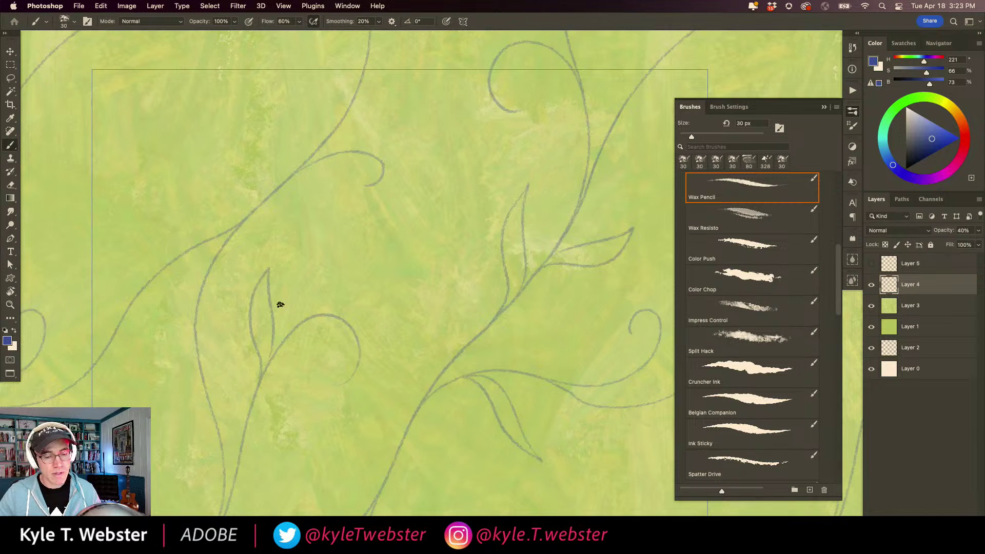
{"action": "left_click_drag", "start_coordinate": [280, 305], "coordinate": [268, 260]}
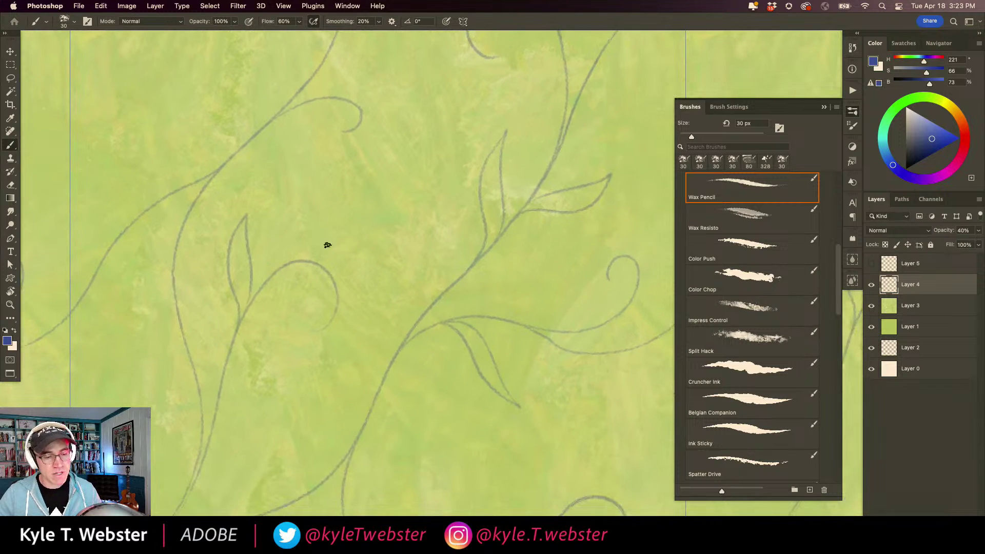
{"action": "scroll", "coordinate": [323, 234], "scroll_direction": "up", "scroll_amount": 5}
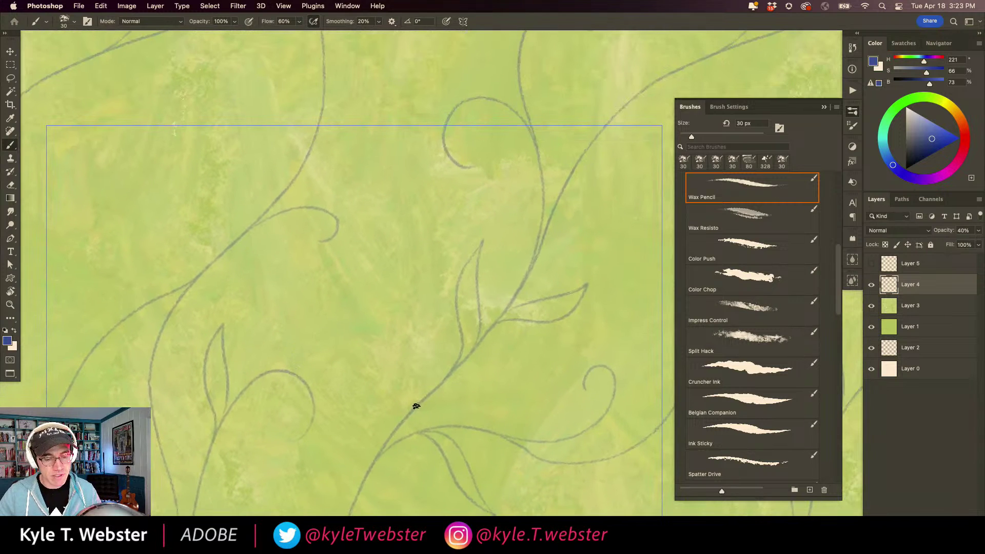
{"action": "mouse_move", "coordinate": [416, 406]}
{"action": "left_mouse_down"}
{"action": "mouse_move", "coordinate": [419, 379]}
{"action": "mouse_move", "coordinate": [362, 300]}
{"action": "mouse_move", "coordinate": [360, 332]}
{"action": "mouse_move", "coordinate": [411, 402]}
{"action": "left_mouse_up"}
Set the opacity of Layer 4 to 80%.
{"action": "left_click", "coordinate": [339, 406], "text": "alt"}
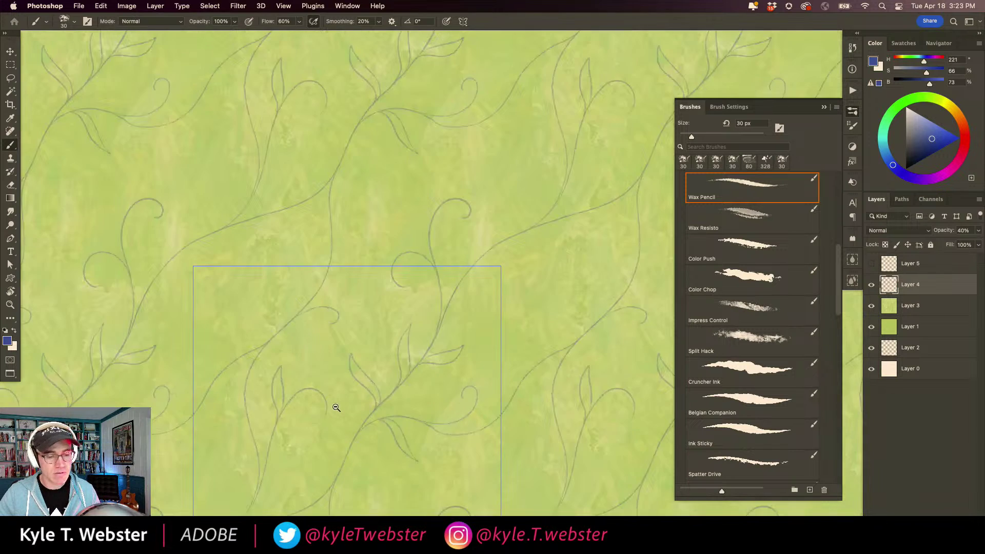
{"action": "left_click", "coordinate": [336, 407], "text": "alt"}
{"action": "left_click", "coordinate": [271, 414], "text": "alt"}
{"action": "left_click_drag", "start_coordinate": [264, 413], "coordinate": [343, 284]}
{"action": "left_click", "coordinate": [305, 361], "text": "alt"}
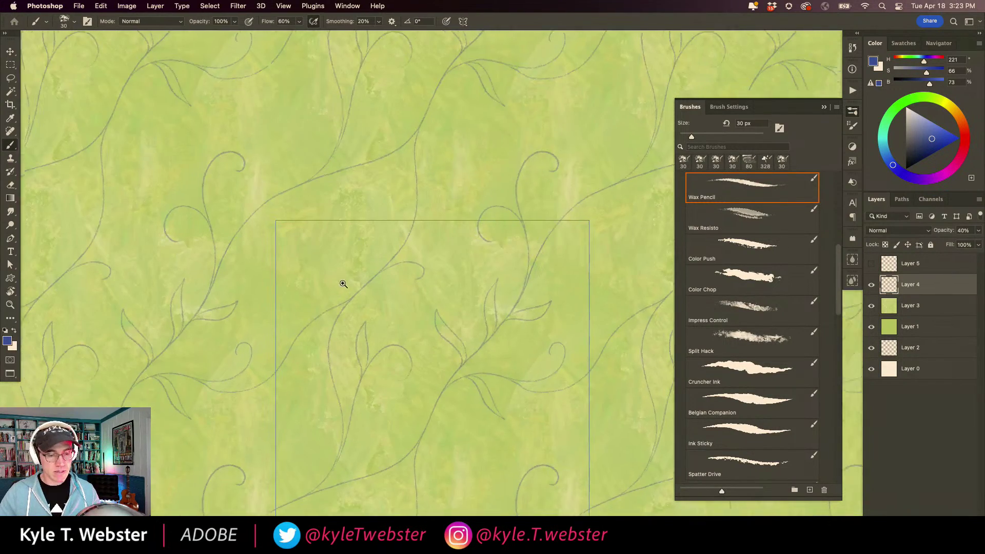
{"action": "left_click", "coordinate": [342, 284], "text": "super"}
{"action": "left_click", "coordinate": [325, 280], "text": "super"}
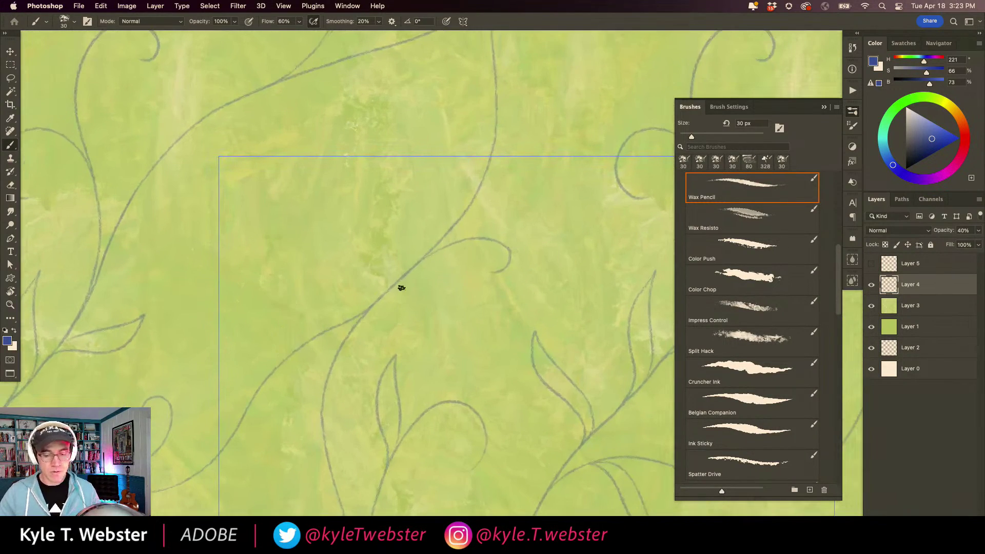
{"action": "left_click", "coordinate": [968, 231]}
{"action": "type", "text": "80"}
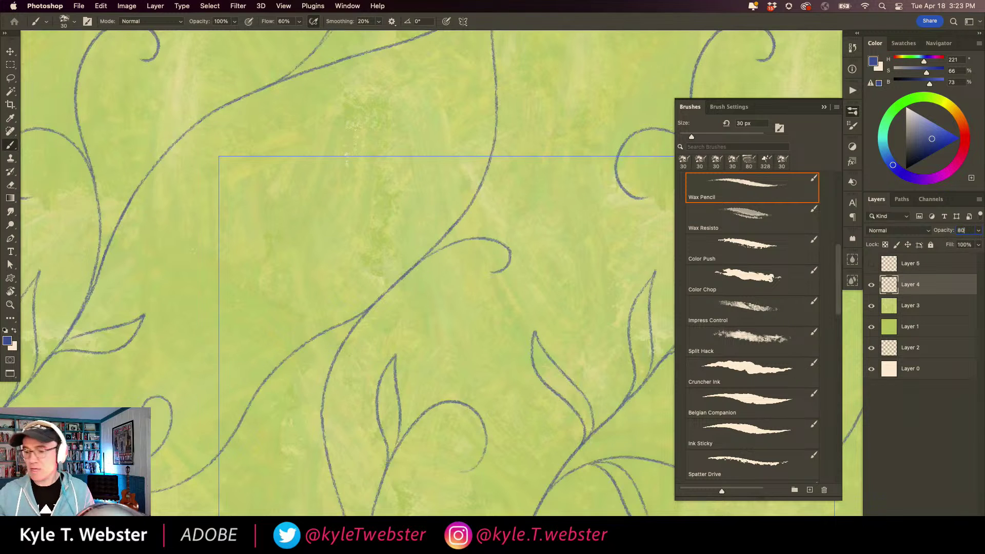
Try drawing an upright leaf on the vine above the small curl near the tile's upper edge, and undo it.
{"action": "scroll", "coordinate": [289, 282], "scroll_direction": "up", "scroll_amount": 5}
{"action": "scroll", "coordinate": [288, 282], "scroll_direction": "right", "scroll_amount": 2}
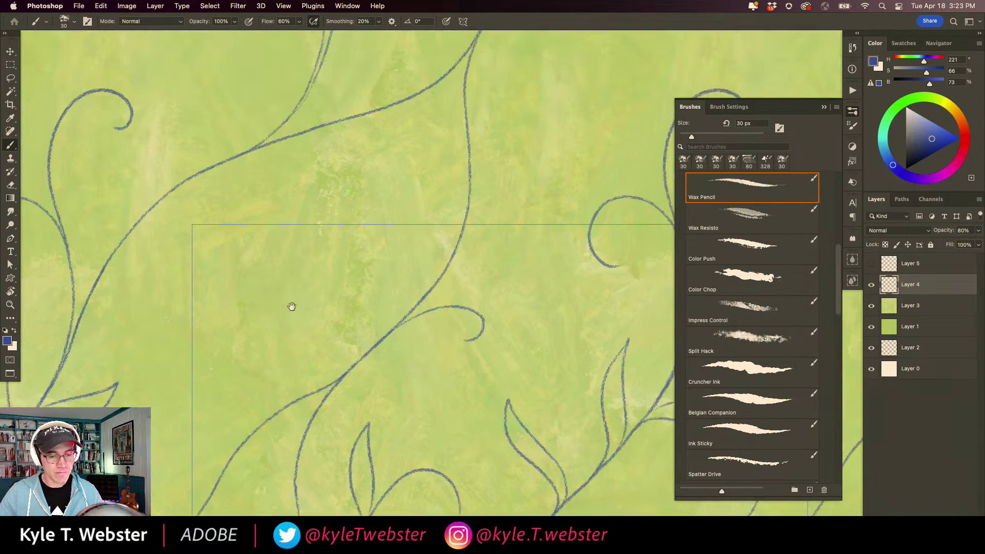
{"action": "mouse_move", "coordinate": [409, 324]}
{"action": "left_mouse_down"}
{"action": "mouse_move", "coordinate": [409, 209]}
{"action": "mouse_move", "coordinate": [396, 245]}
{"action": "mouse_move", "coordinate": [408, 331]}
{"action": "left_mouse_up"}
{"action": "scroll", "coordinate": [341, 334], "scroll_direction": "down", "scroll_amount": 10}
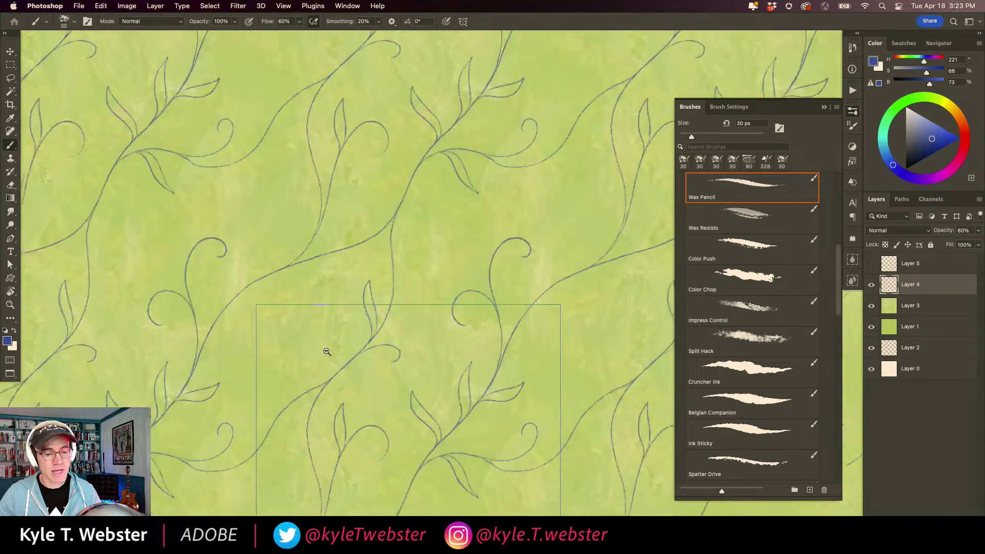
{"action": "scroll", "coordinate": [374, 282], "scroll_direction": "up", "scroll_amount": 10}
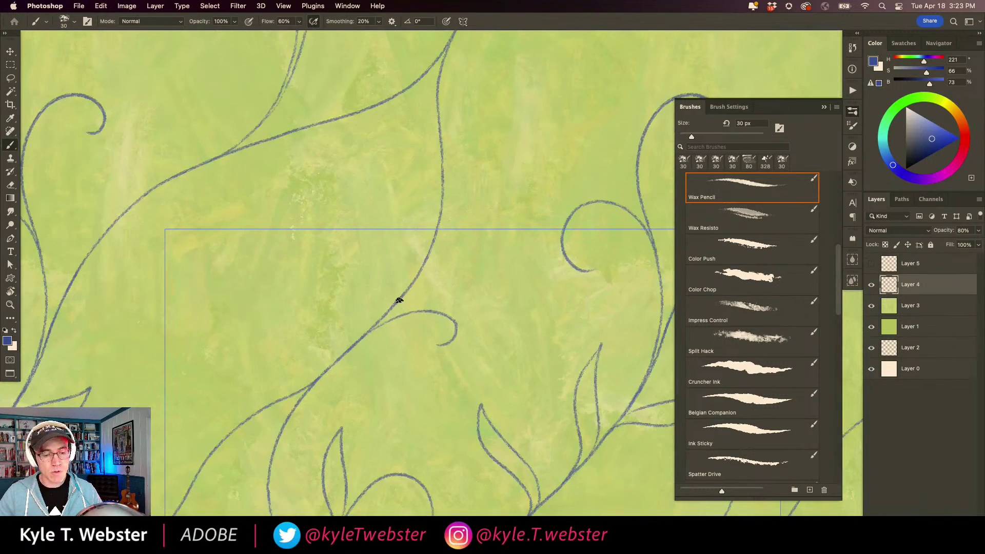
Draw a slender upright leaf above the small curl on the upper-left vine, with its tip crossing the tile's upper edge.
{"action": "mouse_move", "coordinate": [397, 298]}
{"action": "left_mouse_down"}
{"action": "mouse_move", "coordinate": [411, 275]}
{"action": "mouse_move", "coordinate": [410, 215]}
{"action": "left_mouse_up"}
{"action": "mouse_move", "coordinate": [412, 186]}
{"action": "left_mouse_down"}
{"action": "mouse_move", "coordinate": [395, 231]}
{"action": "mouse_move", "coordinate": [399, 274]}
{"action": "left_mouse_up"}
{"action": "key", "text": "super+minus"}
{"action": "key", "text": "super+minus"}
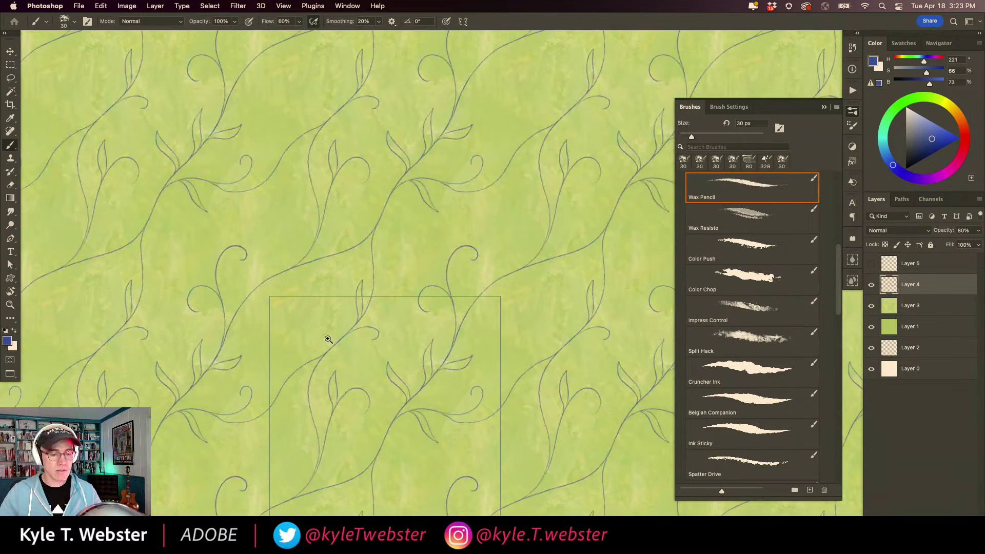
{"action": "left_click", "coordinate": [328, 339]}
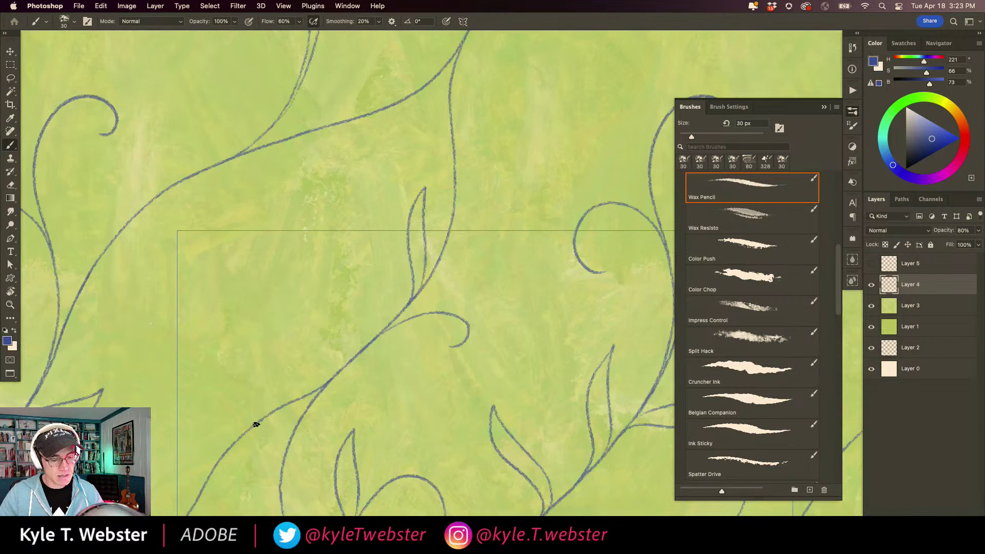
Draw a leaf pointing up and left on the side vine, just left of the fork in the tile's upper-left area.
{"action": "mouse_move", "coordinate": [256, 424]}
{"action": "left_mouse_down"}
{"action": "mouse_move", "coordinate": [272, 365]}
{"action": "mouse_move", "coordinate": [226, 319]}
{"action": "mouse_move", "coordinate": [229, 349]}
{"action": "mouse_move", "coordinate": [260, 391]}
{"action": "left_mouse_up"}
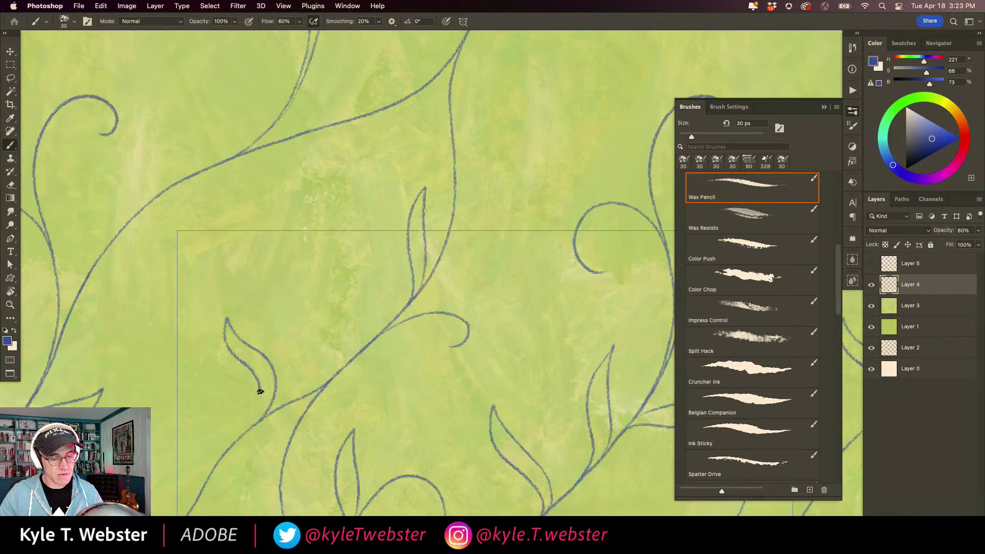
{"action": "key", "text": "super+minus"}
{"action": "key", "text": "super+minus"}
{"action": "key", "text": "super+minus"}
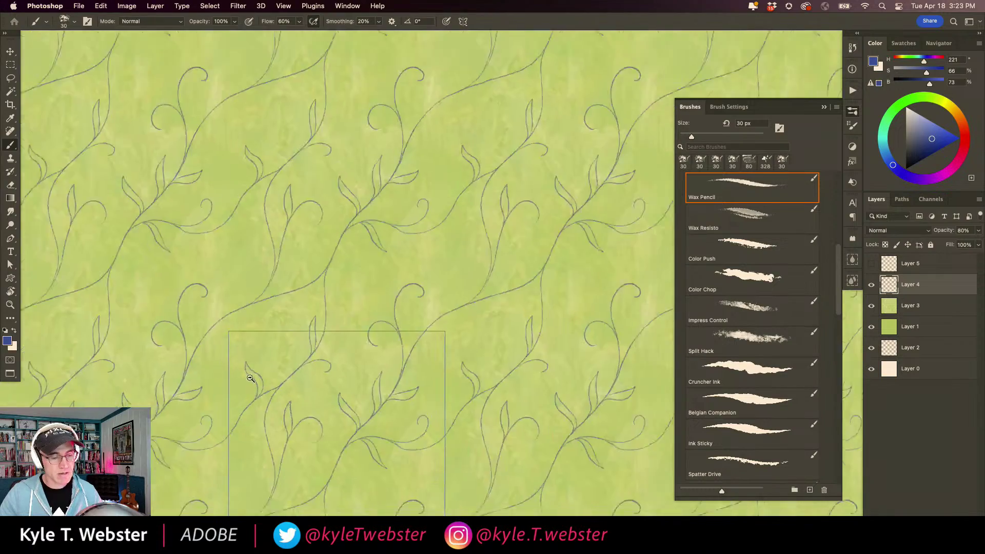
{"action": "left_click", "coordinate": [319, 290]}
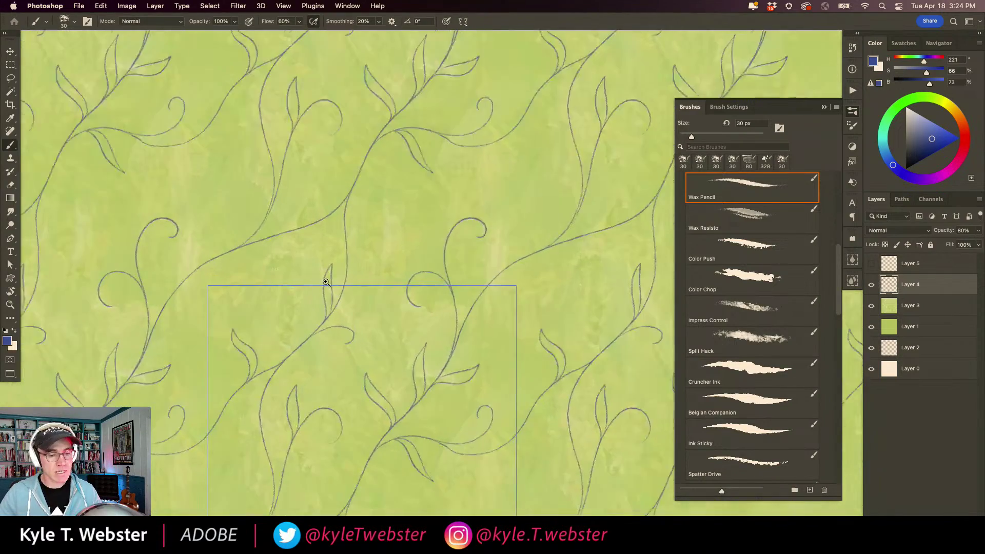
Try drawing a broad leaf beside the curled branch near the tile's lower-right corner, and undo it.
{"action": "mouse_move", "coordinate": [306, 328]}
{"action": "left_mouse_down"}
{"action": "mouse_move", "coordinate": [316, 297]}
{"action": "mouse_move", "coordinate": [400, 203]}
{"action": "mouse_move", "coordinate": [386, 269]}
{"action": "mouse_move", "coordinate": [240, 385]}
{"action": "mouse_move", "coordinate": [330, 272]}
{"action": "mouse_move", "coordinate": [355, 269]}
{"action": "left_mouse_up"}
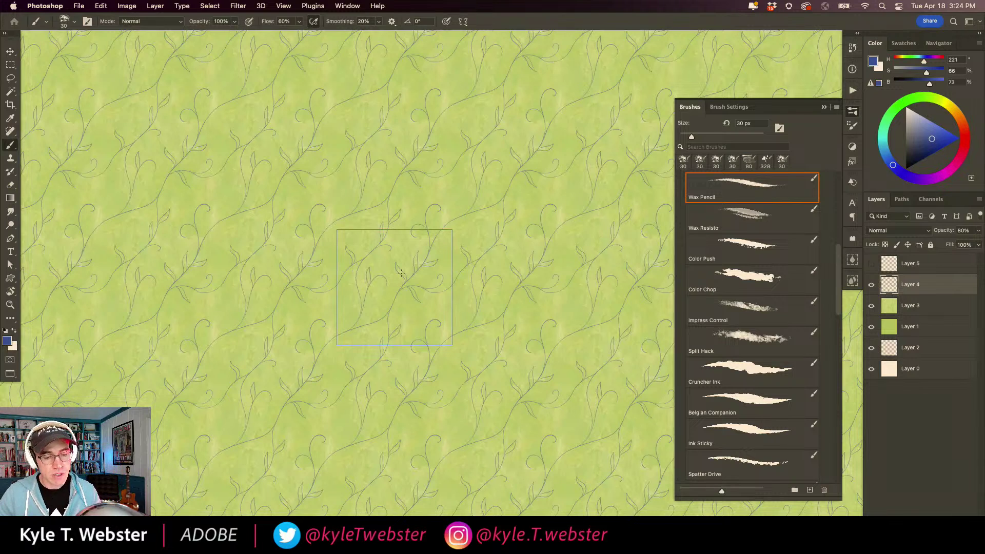
{"action": "mouse_move", "coordinate": [401, 273]}
{"action": "left_mouse_down"}
{"action": "mouse_move", "coordinate": [426, 328]}
{"action": "mouse_move", "coordinate": [402, 277]}
{"action": "mouse_move", "coordinate": [392, 279]}
{"action": "mouse_move", "coordinate": [436, 381]}
{"action": "left_mouse_up"}
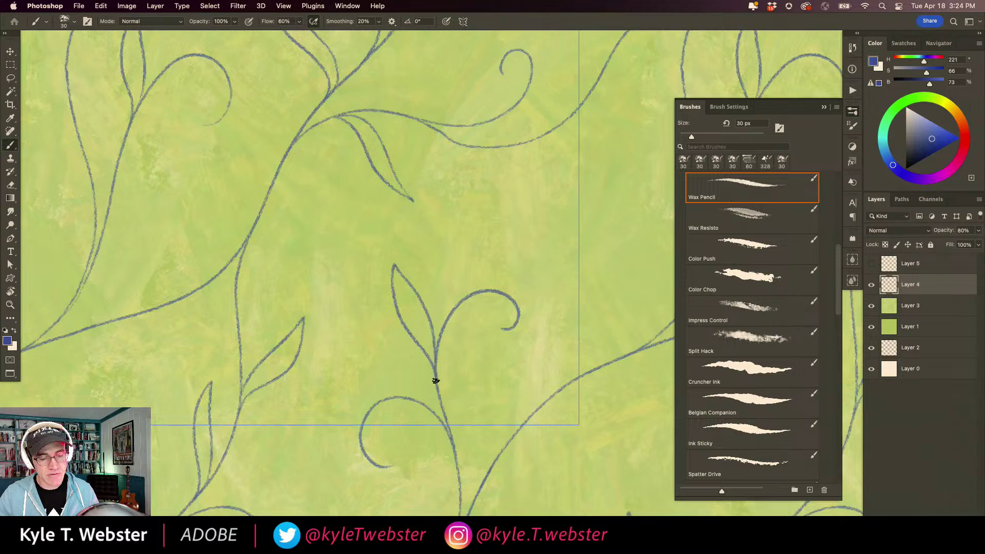
{"action": "scroll", "coordinate": [366, 430], "scroll_direction": "down", "scroll_amount": 5}
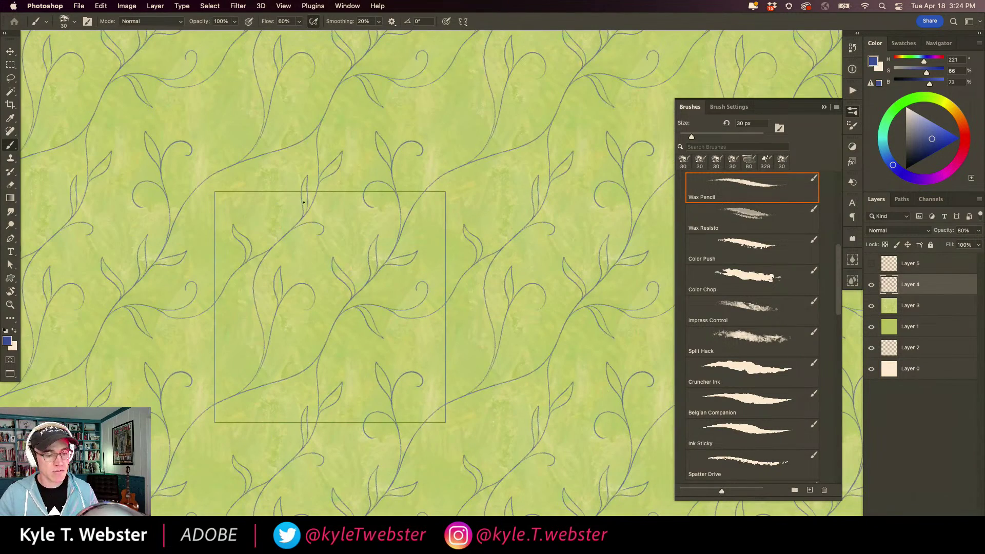
Draw a slim leaf pointing up and left at the base of the curled branch near the tile's lower-right corner.
{"action": "left_click", "coordinate": [379, 401]}
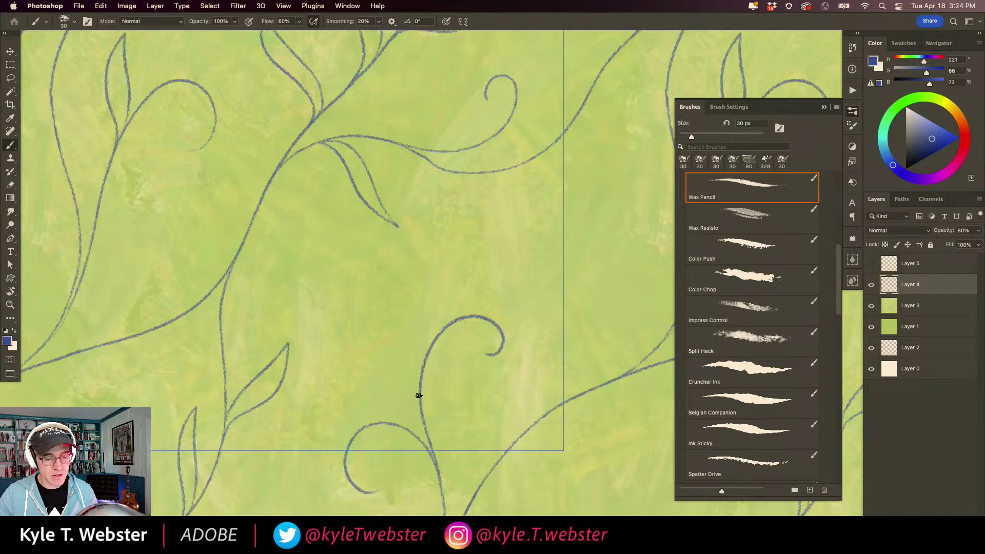
{"action": "mouse_move", "coordinate": [419, 395]}
{"action": "left_mouse_down"}
{"action": "mouse_move", "coordinate": [379, 299]}
{"action": "mouse_move", "coordinate": [379, 335]}
{"action": "mouse_move", "coordinate": [412, 384]}
{"action": "left_mouse_up"}
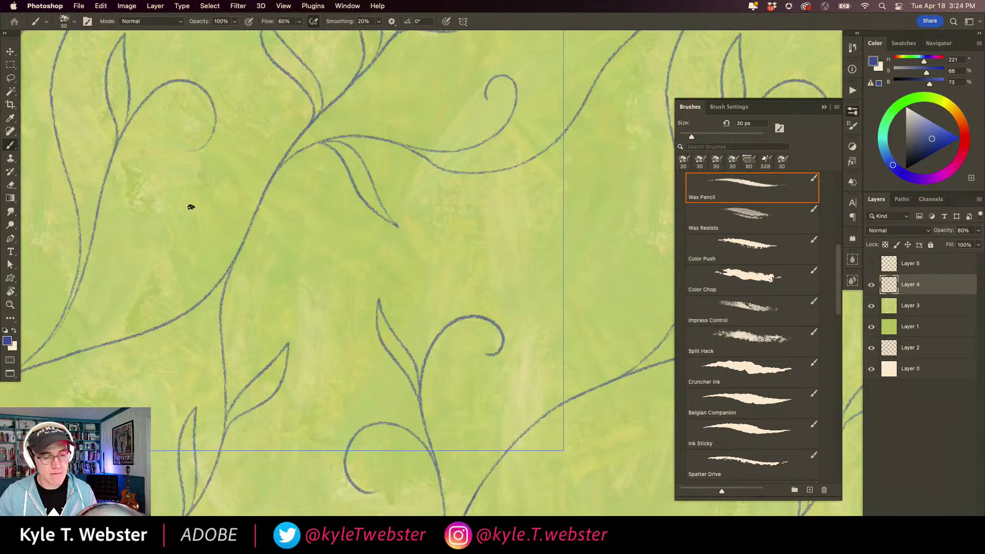
{"action": "left_click_drag", "start_coordinate": [223, 308], "coordinate": [334, 323]}
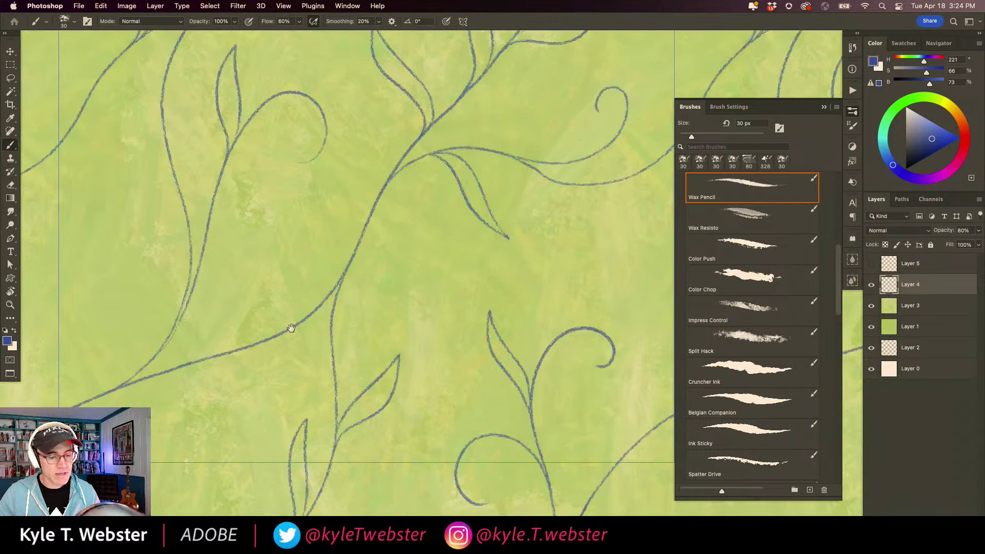
Try two versions of a leaf on the upper side of the tile's lower diagonal vine, undoing each.
{"action": "left_click", "coordinate": [315, 335], "text": "alt"}
{"action": "left_click", "coordinate": [247, 339]}
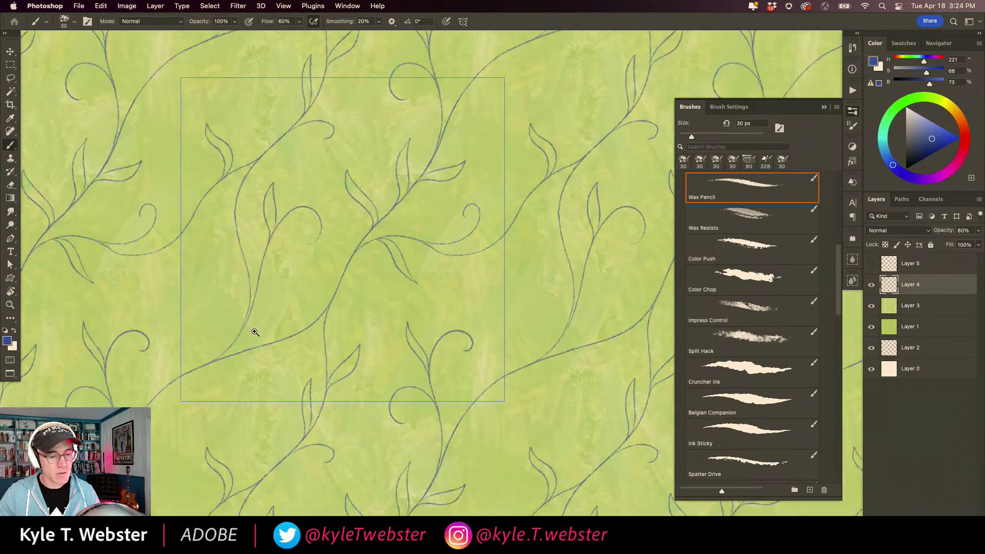
{"action": "mouse_move", "coordinate": [298, 365]}
{"action": "left_mouse_down"}
{"action": "mouse_move", "coordinate": [361, 325]}
{"action": "mouse_move", "coordinate": [364, 271]}
{"action": "mouse_move", "coordinate": [344, 206]}
{"action": "mouse_move", "coordinate": [342, 315]}
{"action": "mouse_move", "coordinate": [329, 346]}
{"action": "mouse_move", "coordinate": [292, 367]}
{"action": "left_mouse_up"}
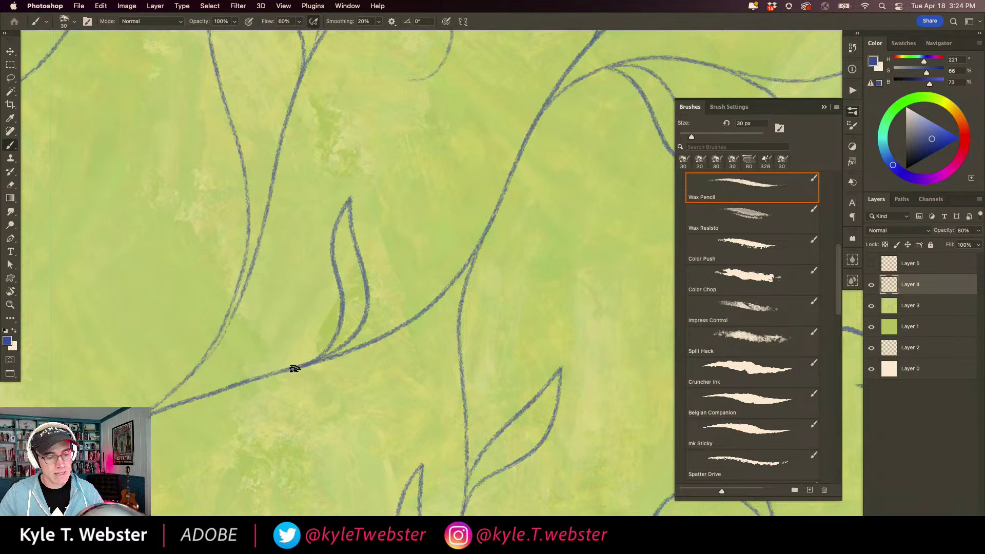
{"action": "scroll", "coordinate": [308, 325], "scroll_direction": "down", "scroll_amount": 6}
{"action": "scroll", "coordinate": [290, 322], "scroll_direction": "up", "scroll_amount": 4}
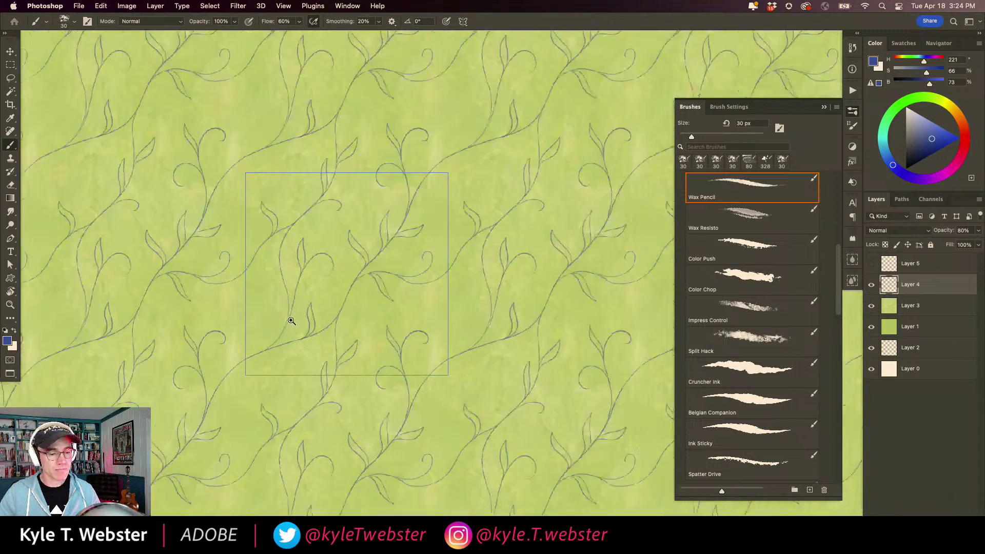
{"action": "scroll", "coordinate": [318, 282], "scroll_direction": "up", "scroll_amount": 2}
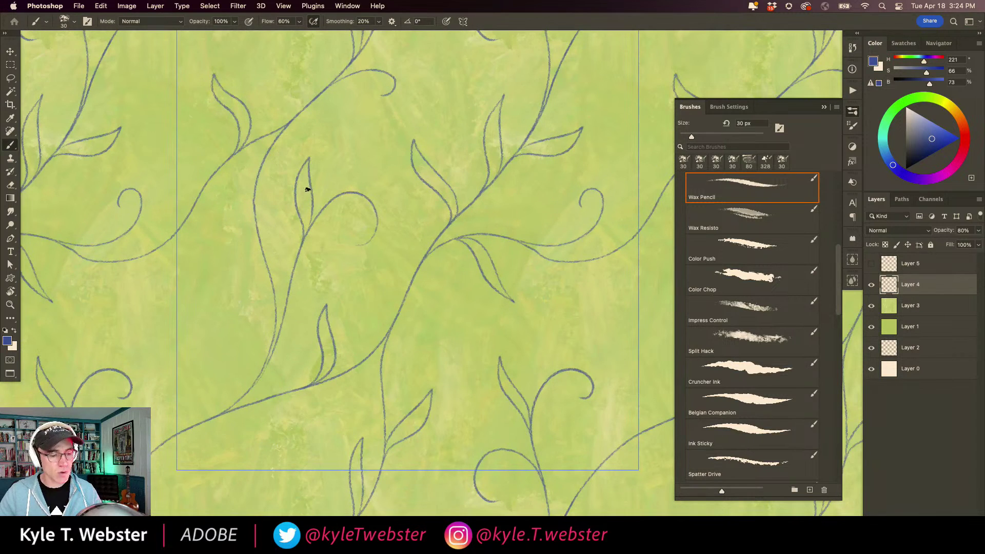
{"action": "key", "text": "super+z"}
{"action": "scroll", "coordinate": [315, 360], "scroll_direction": "up", "scroll_amount": 2}
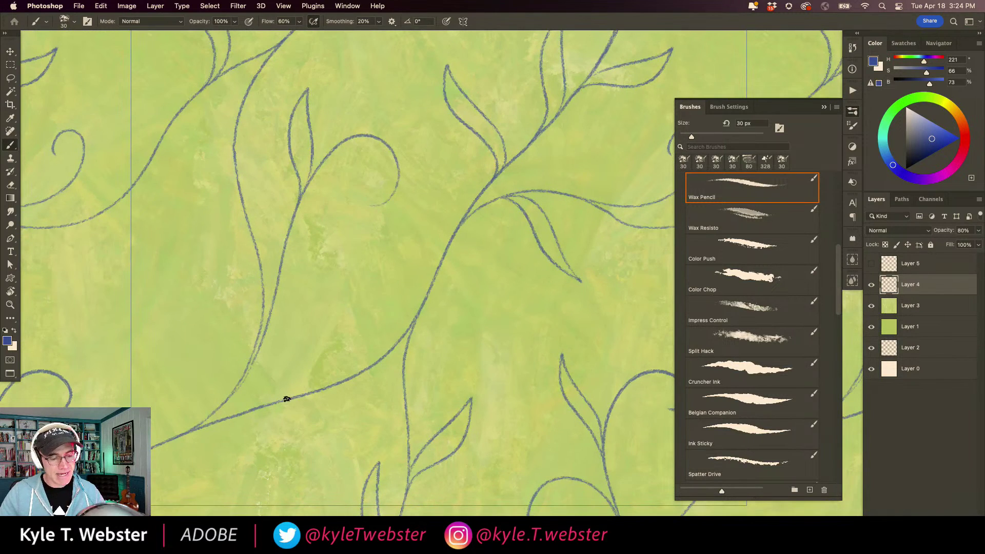
{"action": "mouse_move", "coordinate": [290, 398]}
{"action": "left_mouse_down"}
{"action": "mouse_move", "coordinate": [369, 311]}
{"action": "mouse_move", "coordinate": [317, 382]}
{"action": "left_mouse_up"}
{"action": "scroll", "coordinate": [281, 342], "scroll_direction": "down", "scroll_amount": 4}
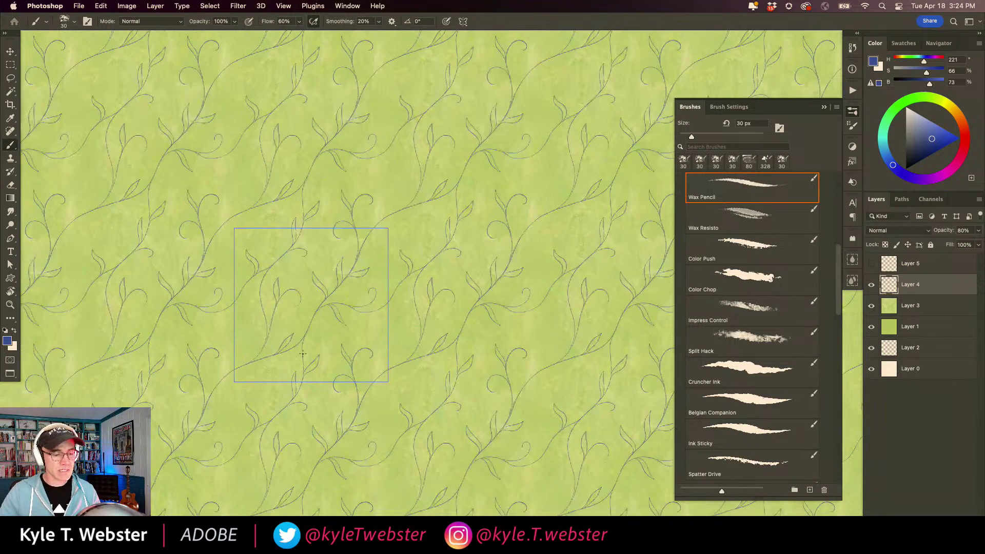
Draw a small spiral curl rising from the upper side of the tile's lower diagonal vine.
{"action": "scroll", "coordinate": [303, 353], "scroll_direction": "up", "scroll_amount": 5}
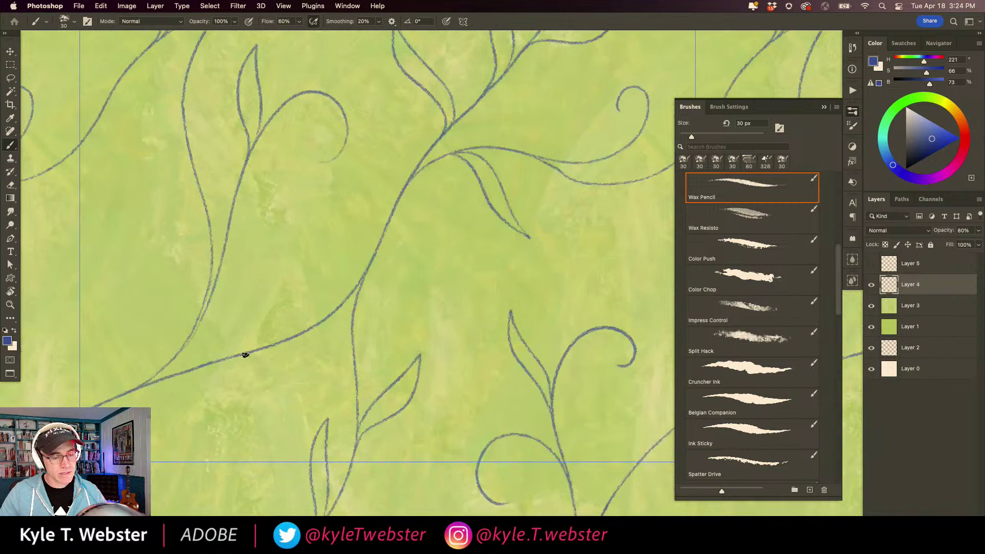
{"action": "mouse_move", "coordinate": [251, 352]}
{"action": "left_mouse_down"}
{"action": "mouse_move", "coordinate": [294, 323]}
{"action": "mouse_move", "coordinate": [299, 295]}
{"action": "mouse_move", "coordinate": [275, 282]}
{"action": "mouse_move", "coordinate": [269, 305]}
{"action": "left_mouse_up"}
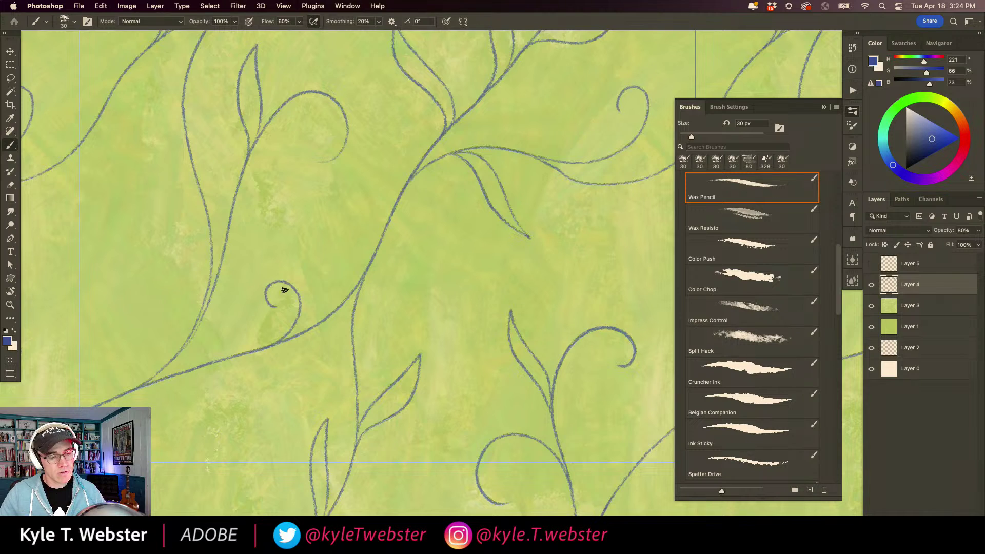
{"action": "scroll", "coordinate": [236, 298], "scroll_direction": "down", "scroll_amount": 5}
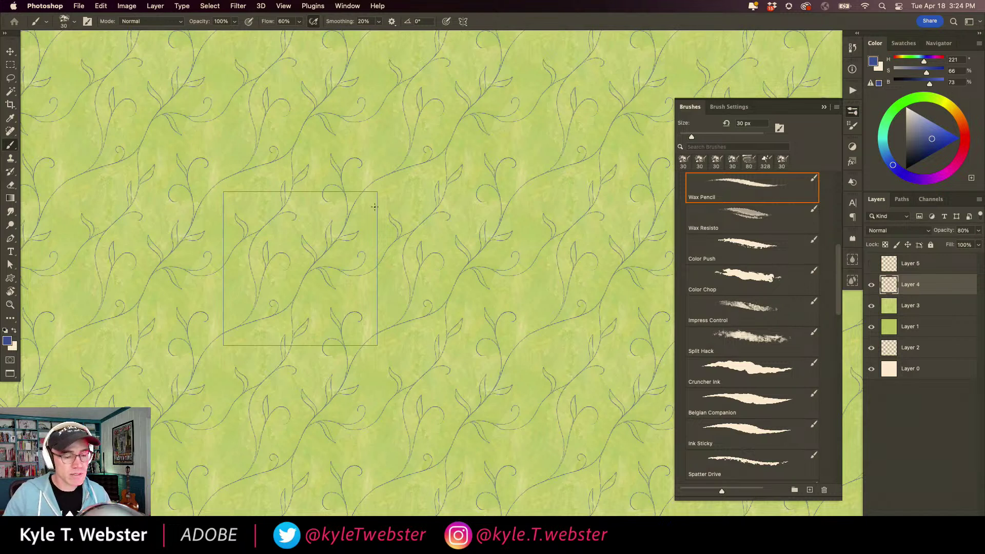
{"action": "scroll", "coordinate": [324, 334], "scroll_direction": "left", "scroll_amount": 5}
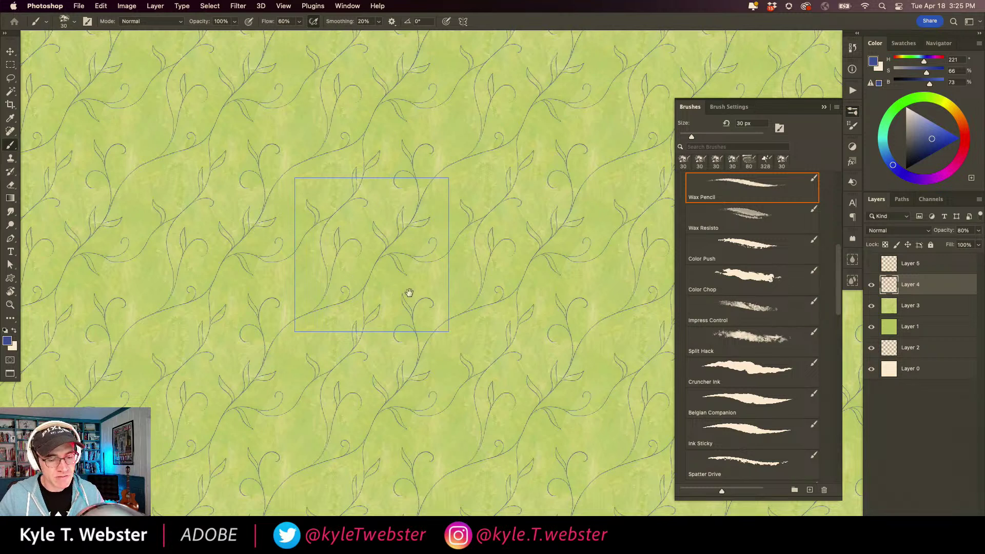
Reinforce the faint line where the upright stems merge into the lower diagonal vine near the tile's lower-left corner.
{"action": "left_click_drag", "start_coordinate": [313, 267], "coordinate": [290, 261]}
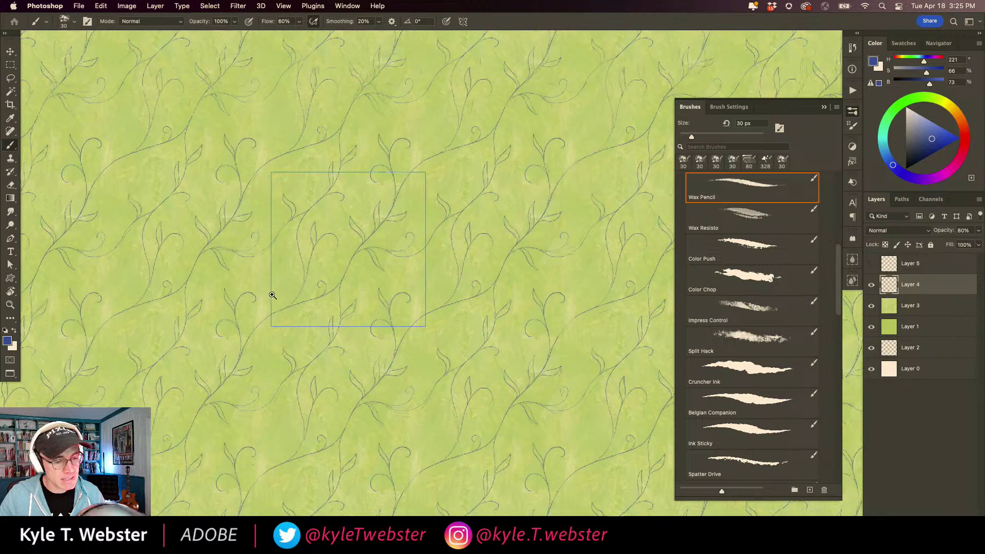
{"action": "left_click_drag", "start_coordinate": [270, 291], "coordinate": [281, 280]}
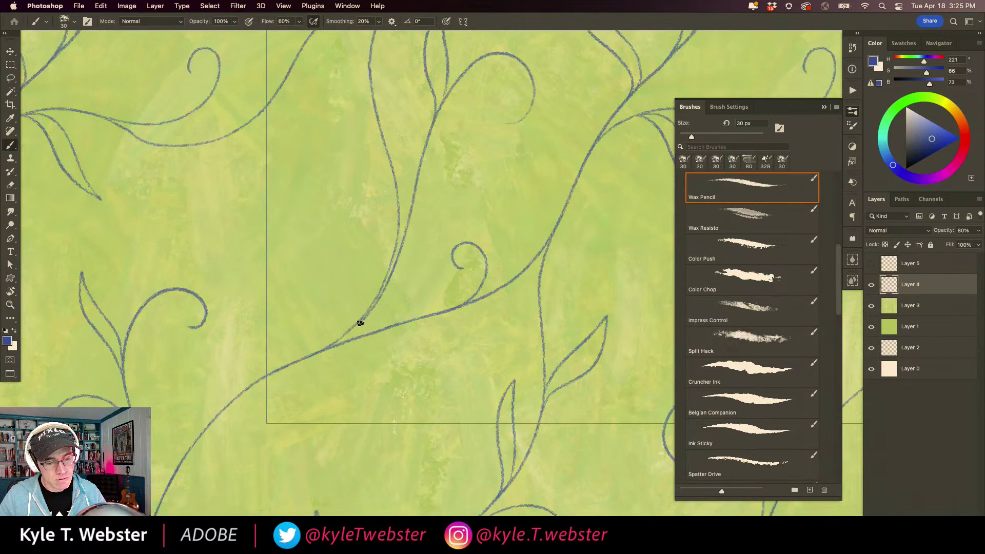
{"action": "left_click_drag", "start_coordinate": [360, 323], "coordinate": [322, 349]}
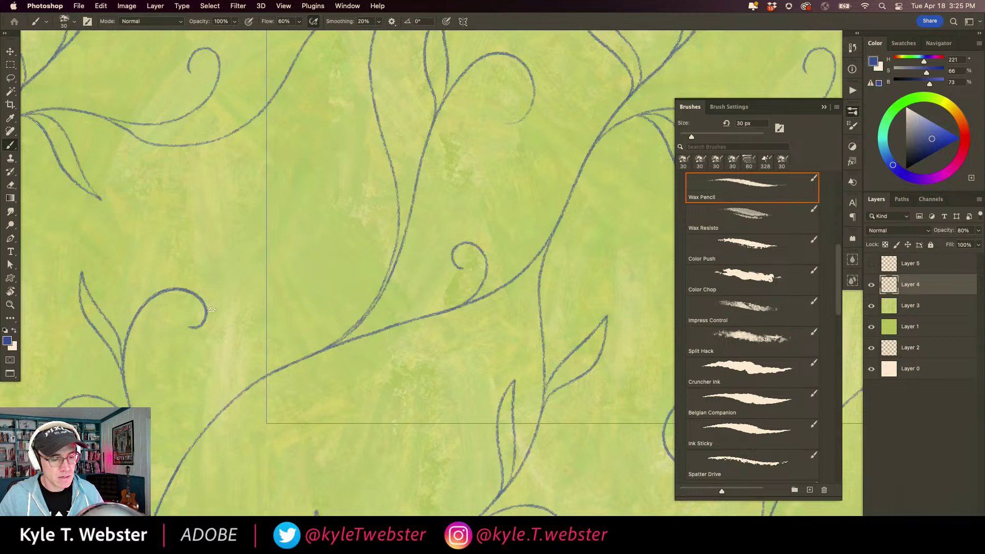
Try drawing a leaf and a drooping curled leaf on the outer side of the merged stem near the lower-left corner, undoing both.
{"action": "mouse_move", "coordinate": [348, 332]}
{"action": "left_mouse_down"}
{"action": "mouse_move", "coordinate": [374, 279]}
{"action": "mouse_move", "coordinate": [334, 209]}
{"action": "mouse_move", "coordinate": [285, 207]}
{"action": "mouse_move", "coordinate": [348, 238]}
{"action": "mouse_move", "coordinate": [364, 272]}
{"action": "mouse_move", "coordinate": [363, 306]}
{"action": "mouse_move", "coordinate": [256, 319]}
{"action": "left_mouse_up"}
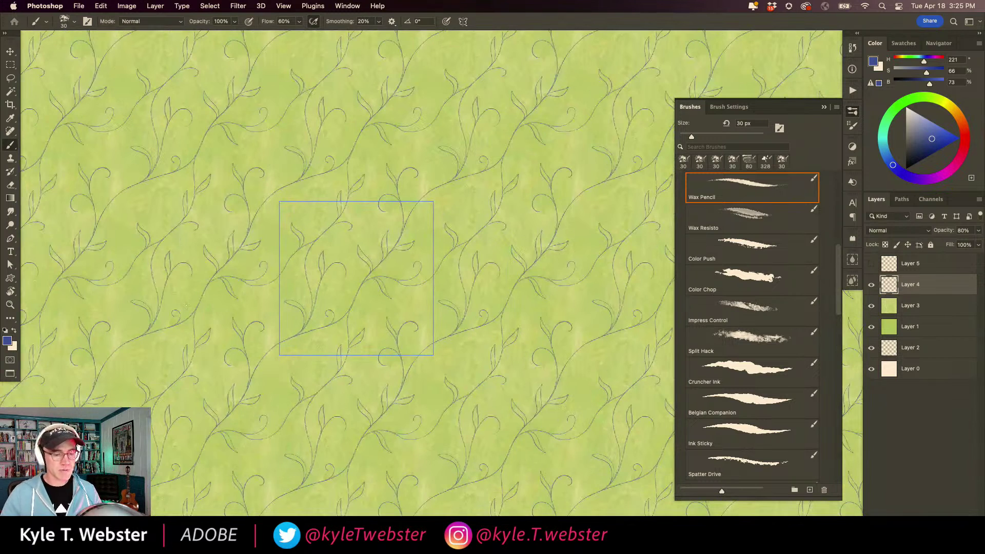
{"action": "left_click_drag", "start_coordinate": [304, 290], "coordinate": [518, 174]}
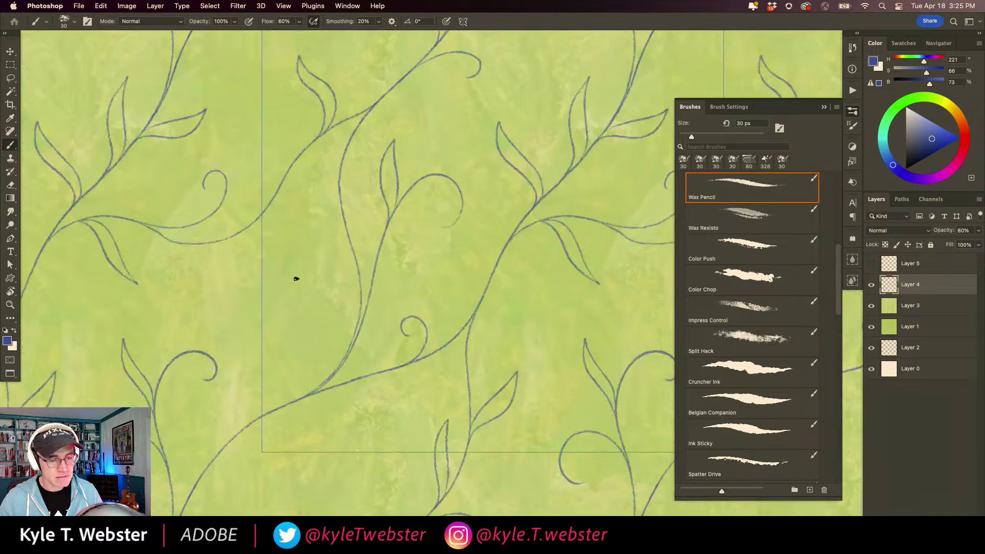
{"action": "left_click_drag", "start_coordinate": [303, 340], "coordinate": [367, 259]}
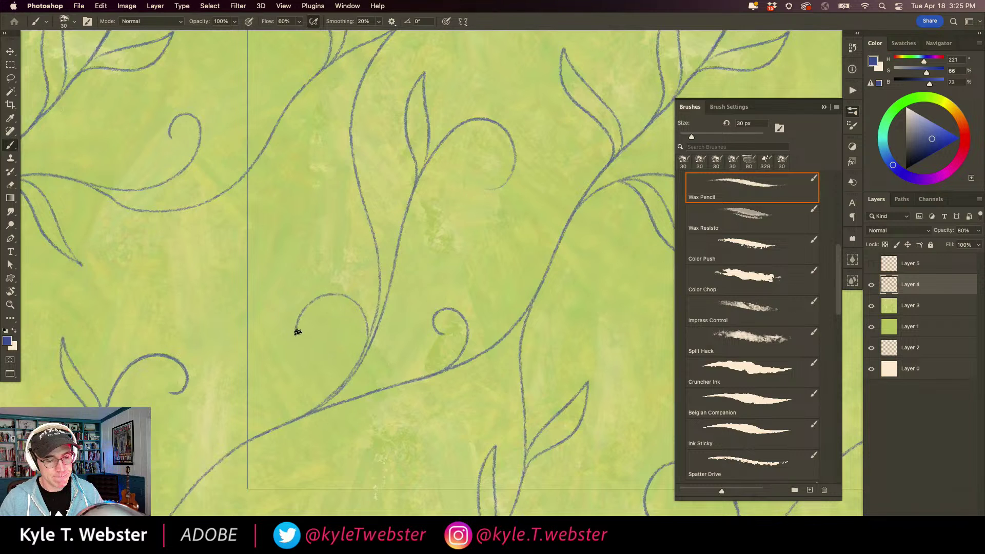
{"action": "mouse_move", "coordinate": [295, 333]}
{"action": "left_mouse_down"}
{"action": "mouse_move", "coordinate": [329, 307]}
{"action": "mouse_move", "coordinate": [358, 322]}
{"action": "left_mouse_up"}
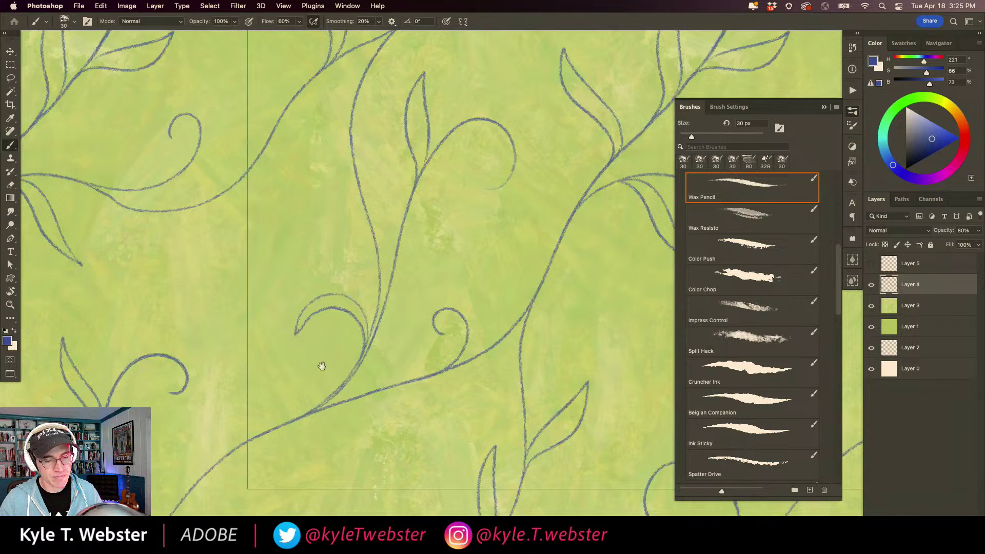
{"action": "left_click_drag", "start_coordinate": [322, 365], "coordinate": [275, 356]}
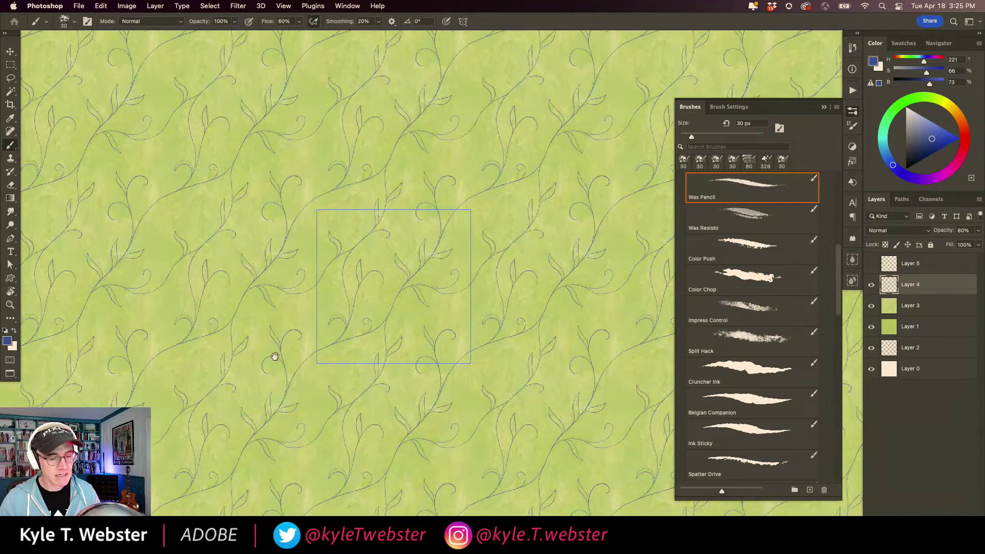
Draw a curled leaf arching left and down from the point where the two upright stems meet in the tile's lower-left area.
{"action": "left_click_drag", "start_coordinate": [326, 312], "coordinate": [359, 310]}
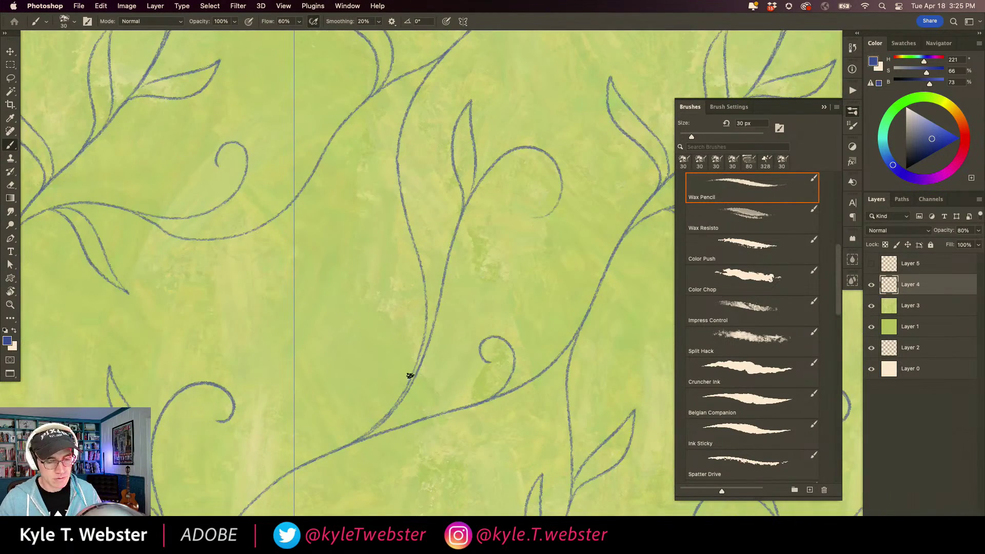
{"action": "mouse_move", "coordinate": [416, 364]}
{"action": "left_mouse_down"}
{"action": "mouse_move", "coordinate": [418, 328]}
{"action": "mouse_move", "coordinate": [394, 280]}
{"action": "mouse_move", "coordinate": [354, 277]}
{"action": "mouse_move", "coordinate": [334, 323]}
{"action": "mouse_move", "coordinate": [375, 286]}
{"action": "left_mouse_up"}
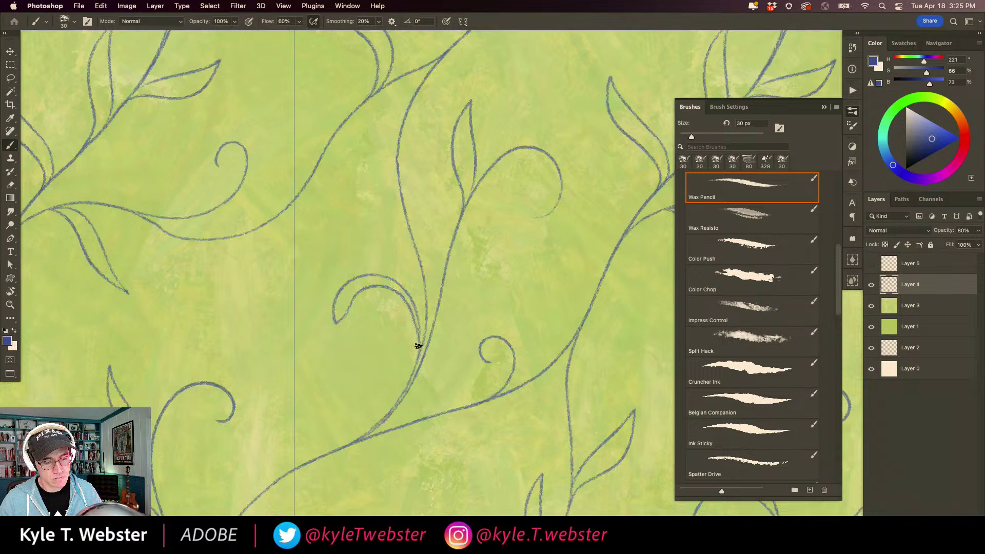
{"action": "left_click_drag", "start_coordinate": [389, 377], "coordinate": [345, 402]}
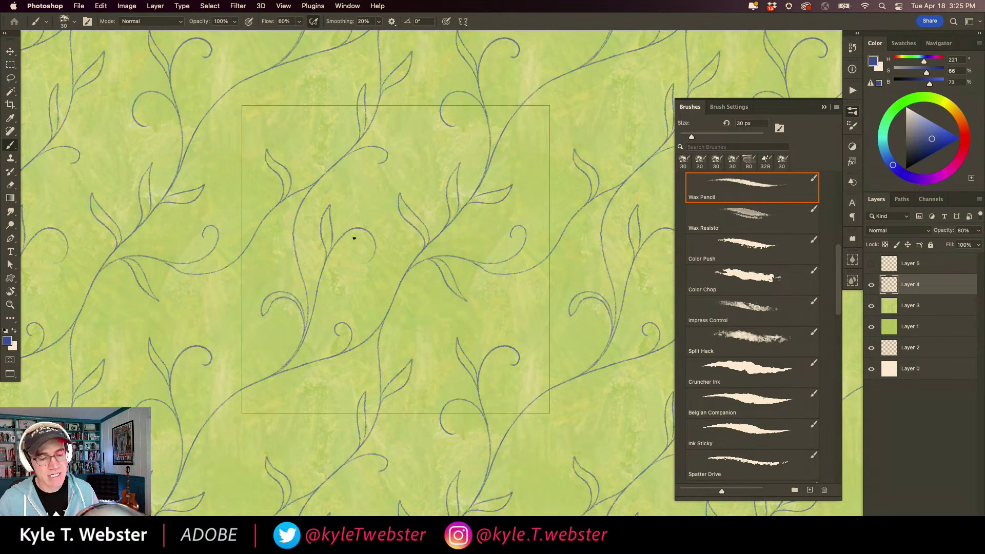
Add a new layer above the vine layer and draw a drooping multi-petal flower at the end of the large curl beside the upright leaf.
{"action": "left_click", "coordinate": [370, 264]}
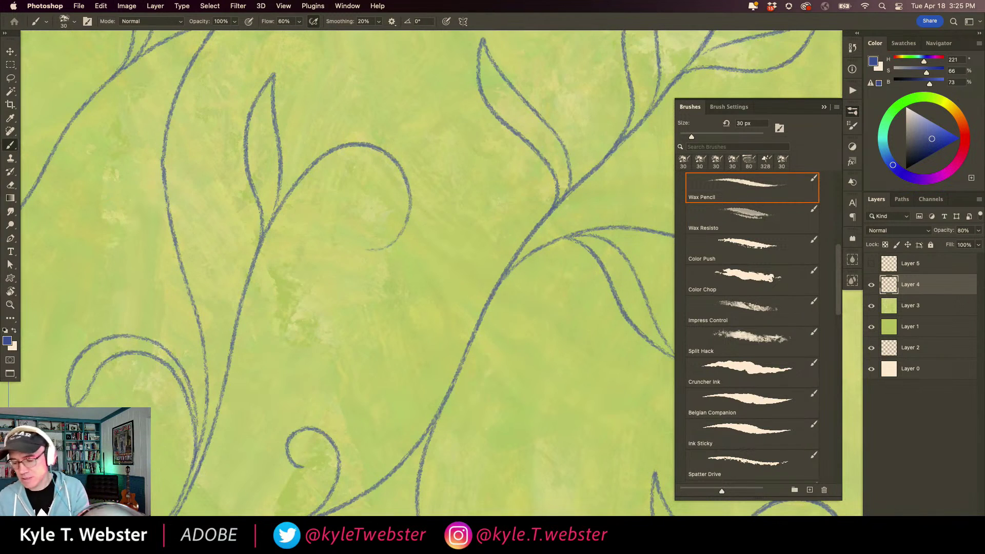
{"action": "key", "text": "super+shift+alt+n"}
{"action": "mouse_move", "coordinate": [404, 213]}
{"action": "left_mouse_down"}
{"action": "mouse_move", "coordinate": [333, 244]}
{"action": "mouse_move", "coordinate": [391, 242]}
{"action": "mouse_move", "coordinate": [400, 222]}
{"action": "mouse_move", "coordinate": [342, 279]}
{"action": "mouse_move", "coordinate": [330, 309]}
{"action": "mouse_move", "coordinate": [352, 306]}
{"action": "mouse_move", "coordinate": [387, 275]}
{"action": "mouse_move", "coordinate": [405, 221]}
{"action": "left_mouse_up"}
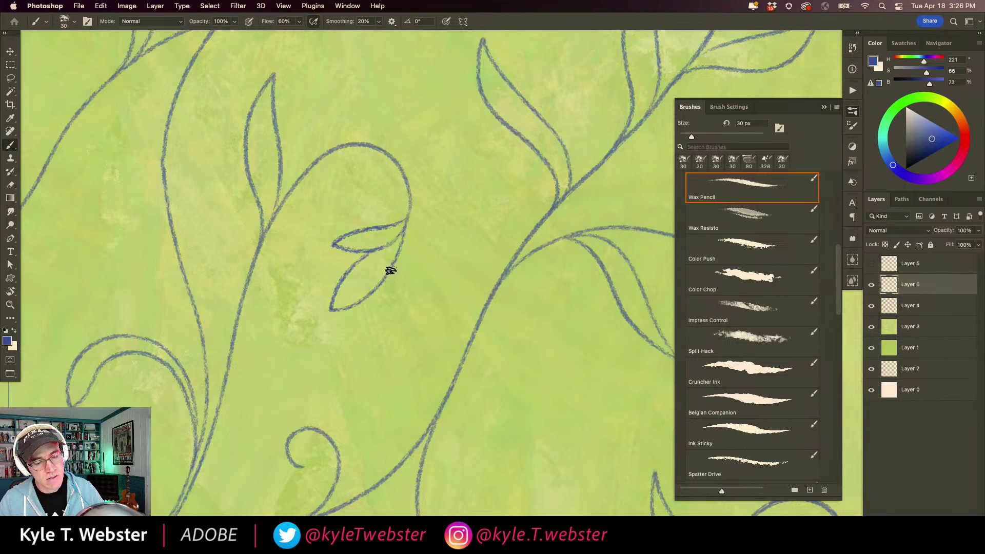
{"action": "mouse_move", "coordinate": [389, 270]}
{"action": "left_mouse_down"}
{"action": "mouse_move", "coordinate": [396, 319]}
{"action": "mouse_move", "coordinate": [417, 267]}
{"action": "mouse_move", "coordinate": [411, 208]}
{"action": "mouse_move", "coordinate": [450, 248]}
{"action": "mouse_move", "coordinate": [456, 275]}
{"action": "mouse_move", "coordinate": [428, 265]}
{"action": "mouse_move", "coordinate": [415, 245]}
{"action": "mouse_move", "coordinate": [423, 219]}
{"action": "mouse_move", "coordinate": [447, 225]}
{"action": "mouse_move", "coordinate": [358, 215]}
{"action": "left_mouse_up"}
{"action": "scroll", "coordinate": [303, 352], "scroll_direction": "down", "scroll_amount": 6}
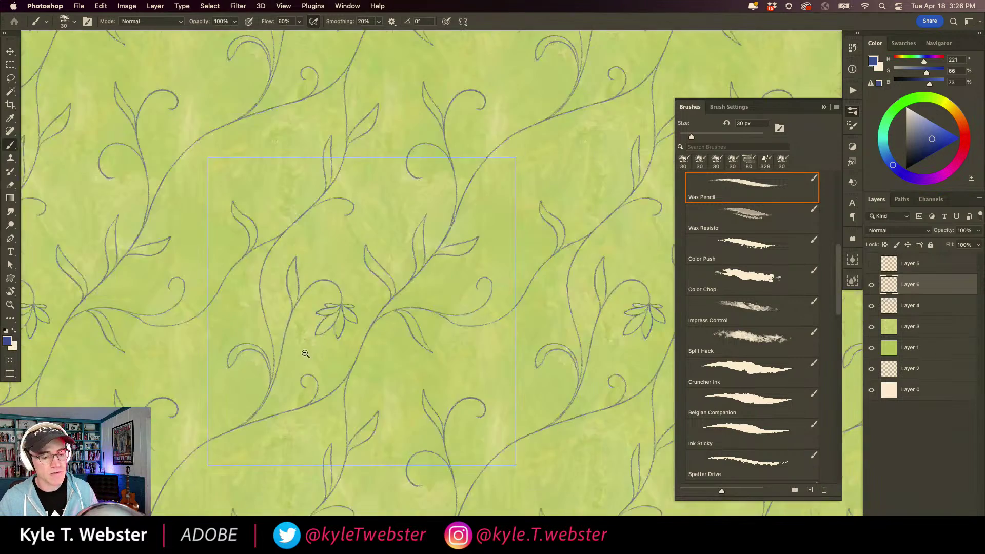
Draw a second drooping multi-petal flower at the end of the curled branch near the tile's lower-right corner.
{"action": "left_click_drag", "start_coordinate": [257, 389], "coordinate": [284, 357]}
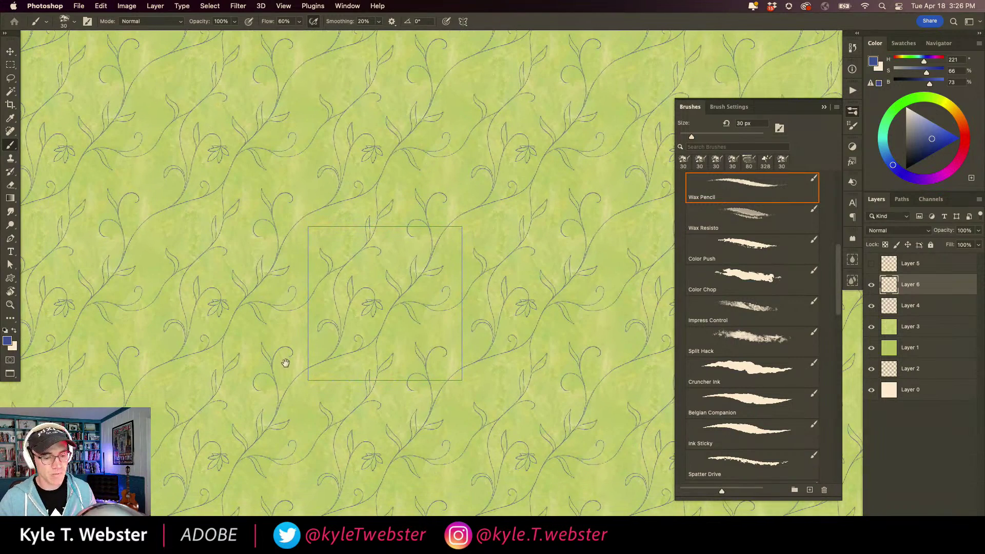
{"action": "mouse_move", "coordinate": [423, 370]}
{"action": "left_mouse_down"}
{"action": "mouse_move", "coordinate": [501, 321]}
{"action": "mouse_move", "coordinate": [487, 388]}
{"action": "mouse_move", "coordinate": [503, 318]}
{"action": "mouse_move", "coordinate": [523, 383]}
{"action": "mouse_move", "coordinate": [501, 321]}
{"action": "mouse_move", "coordinate": [543, 331]}
{"action": "mouse_move", "coordinate": [512, 333]}
{"action": "mouse_move", "coordinate": [501, 321]}
{"action": "mouse_move", "coordinate": [471, 328]}
{"action": "mouse_move", "coordinate": [530, 307]}
{"action": "mouse_move", "coordinate": [506, 321]}
{"action": "left_mouse_up"}
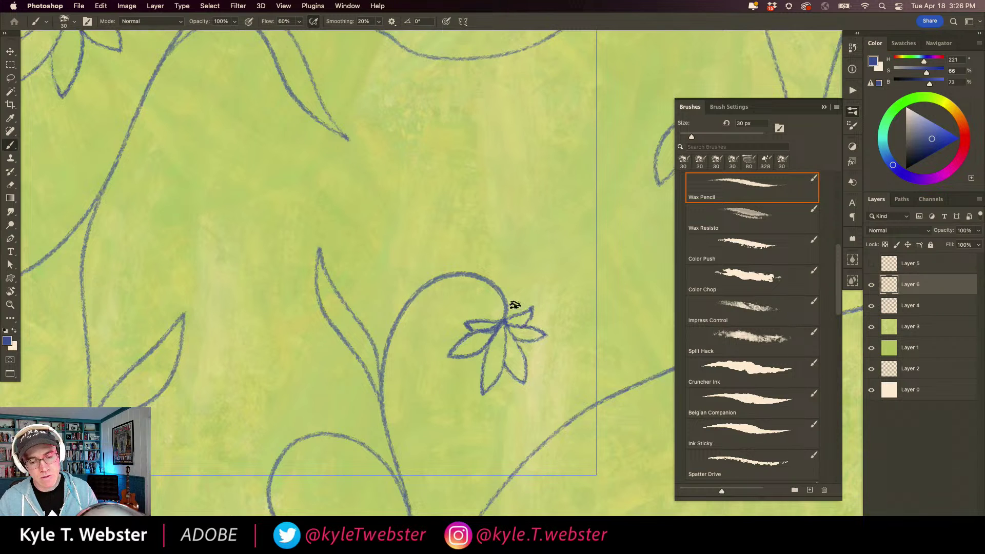
Draw a small drooping multi-petal flower at the end of the large curl that crosses the tile's lower edge.
{"action": "left_click_drag", "start_coordinate": [418, 334], "coordinate": [352, 277]}
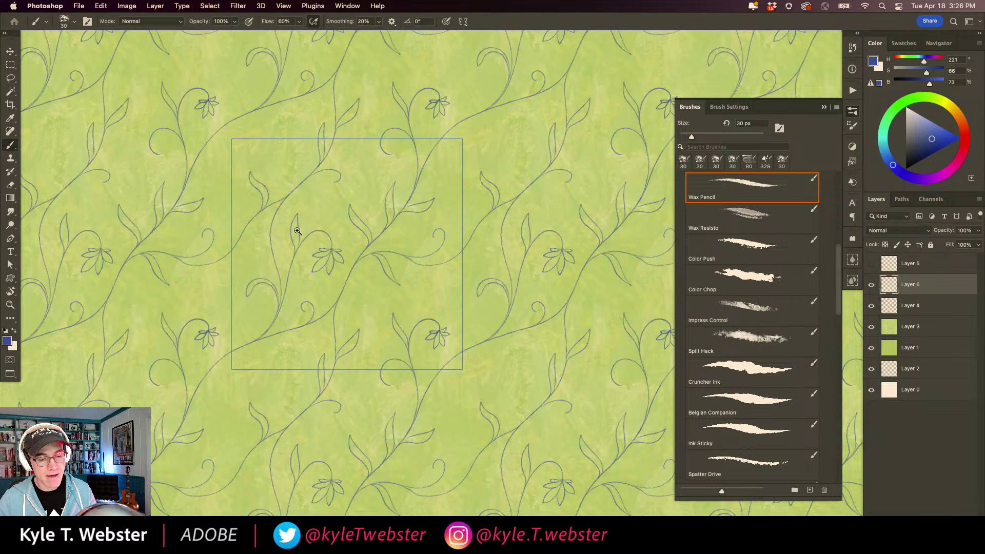
{"action": "left_click_drag", "start_coordinate": [383, 374], "coordinate": [371, 410]}
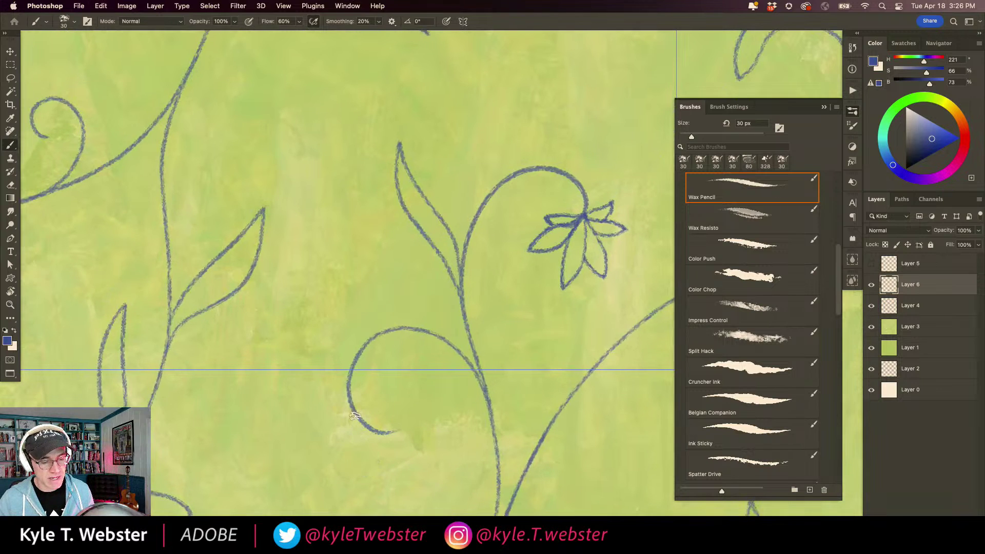
{"action": "mouse_move", "coordinate": [354, 415]}
{"action": "left_mouse_down"}
{"action": "mouse_move", "coordinate": [356, 469]}
{"action": "mouse_move", "coordinate": [365, 466]}
{"action": "mouse_move", "coordinate": [364, 425]}
{"action": "mouse_move", "coordinate": [396, 474]}
{"action": "mouse_move", "coordinate": [372, 430]}
{"action": "mouse_move", "coordinate": [413, 441]}
{"action": "mouse_move", "coordinate": [356, 418]}
{"action": "mouse_move", "coordinate": [338, 453]}
{"action": "mouse_move", "coordinate": [354, 427]}
{"action": "mouse_move", "coordinate": [347, 406]}
{"action": "mouse_move", "coordinate": [354, 415]}
{"action": "mouse_move", "coordinate": [393, 408]}
{"action": "mouse_move", "coordinate": [377, 431]}
{"action": "mouse_move", "coordinate": [372, 416]}
{"action": "mouse_move", "coordinate": [395, 428]}
{"action": "left_mouse_up"}
{"action": "left_click", "coordinate": [346, 384], "text": "alt+super"}
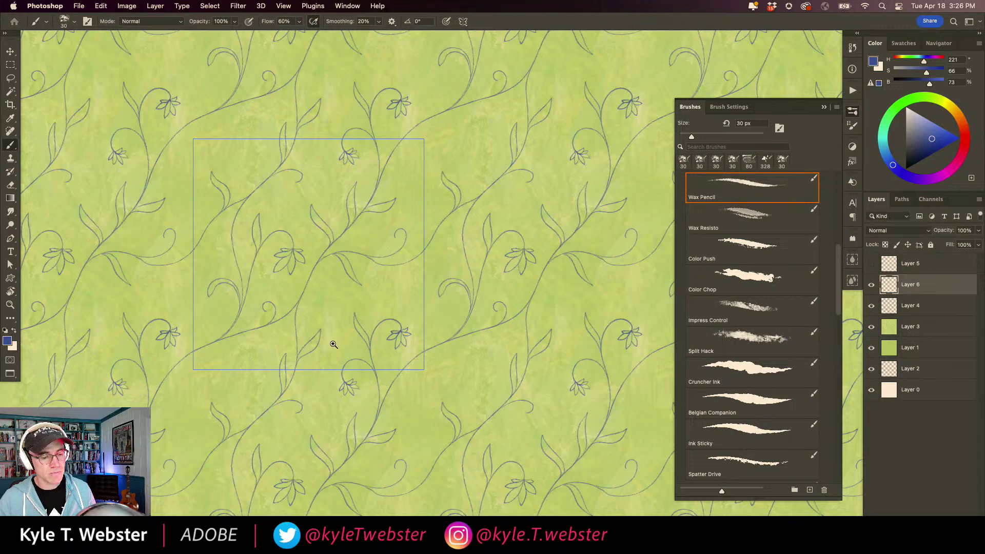
Draw a tiny bud inside the end of the small curl on the main stem in the tile's lower-left area.
{"action": "left_click_drag", "start_coordinate": [254, 319], "coordinate": [344, 443]}
{"action": "left_click", "coordinate": [343, 443], "text": "super"}
{"action": "left_click_drag", "start_coordinate": [314, 372], "coordinate": [318, 445]}
{"action": "mouse_move", "coordinate": [218, 169]}
{"action": "left_mouse_down"}
{"action": "mouse_move", "coordinate": [405, 287]}
{"action": "mouse_move", "coordinate": [479, 321]}
{"action": "mouse_move", "coordinate": [281, 287]}
{"action": "mouse_move", "coordinate": [282, 264]}
{"action": "mouse_move", "coordinate": [338, 270]}
{"action": "mouse_move", "coordinate": [298, 285]}
{"action": "mouse_move", "coordinate": [331, 297]}
{"action": "left_mouse_up"}
{"action": "left_click", "coordinate": [470, 283], "text": "super"}
{"action": "left_click", "coordinate": [285, 356], "text": "alt"}
{"action": "left_click", "coordinate": [284, 357], "text": "alt"}
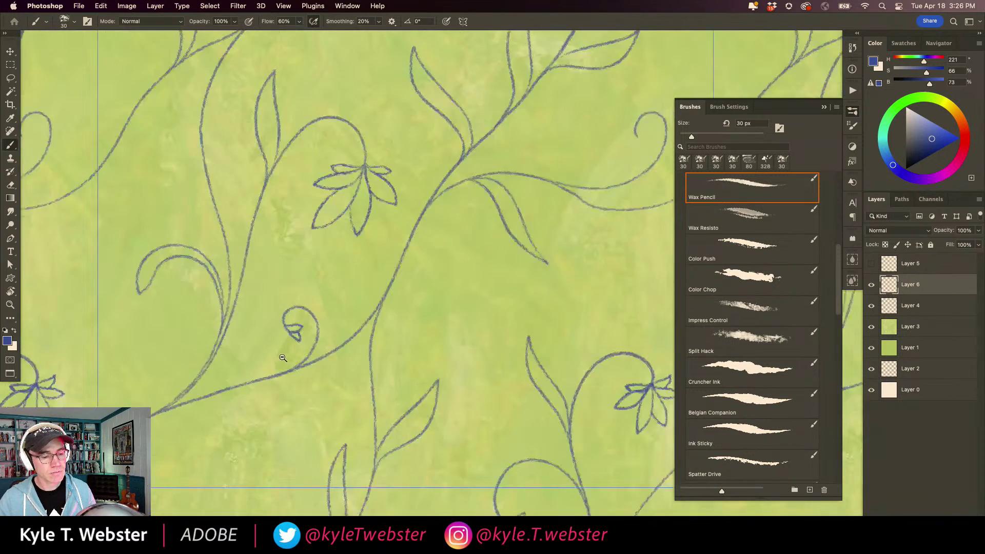
{"action": "left_click", "coordinate": [283, 357], "text": "alt"}
{"action": "left_click", "coordinate": [283, 358], "text": "alt"}
Draw a drooping flower with a few pointed petals at the end of the curled branch in the tile's upper middle.
{"action": "left_click_drag", "start_coordinate": [251, 371], "coordinate": [265, 335]}
{"action": "left_click_drag", "start_coordinate": [323, 275], "coordinate": [318, 357]}
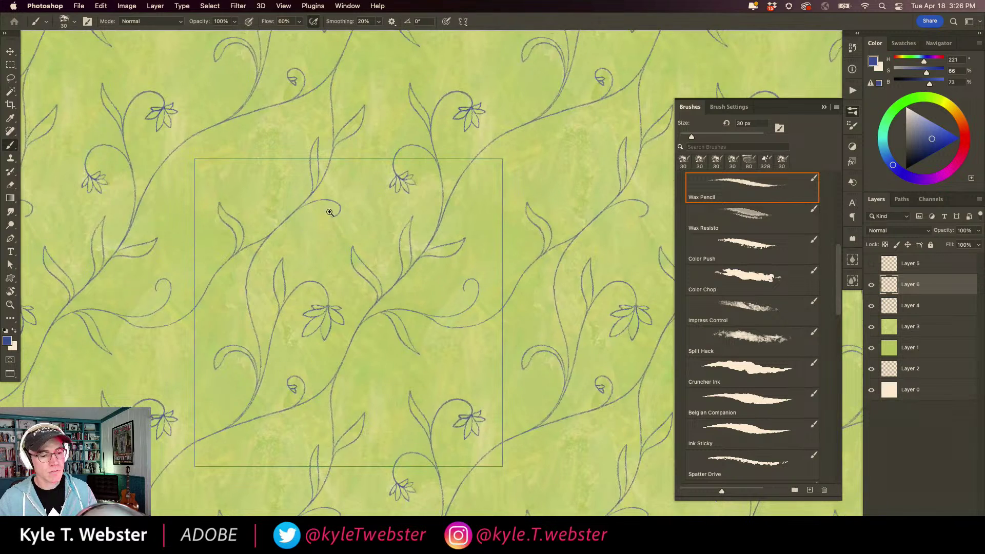
{"action": "left_click", "coordinate": [332, 213], "text": "super"}
{"action": "left_click", "coordinate": [327, 223], "text": "super"}
{"action": "left_click", "coordinate": [319, 230], "text": "super"}
{"action": "mouse_move", "coordinate": [366, 191]}
{"action": "left_mouse_down"}
{"action": "mouse_move", "coordinate": [317, 184]}
{"action": "mouse_move", "coordinate": [334, 207]}
{"action": "mouse_move", "coordinate": [293, 221]}
{"action": "mouse_move", "coordinate": [331, 230]}
{"action": "mouse_move", "coordinate": [361, 202]}
{"action": "mouse_move", "coordinate": [326, 243]}
{"action": "left_mouse_up"}
{"action": "left_click", "coordinate": [309, 269], "text": "alt+super"}
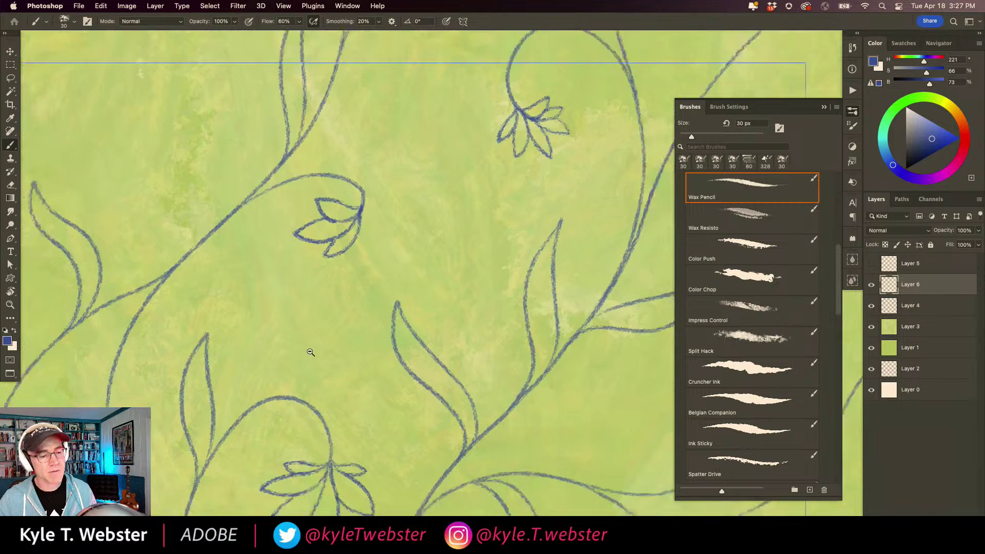
{"action": "left_click", "coordinate": [296, 353], "text": "alt+super"}
{"action": "scroll", "coordinate": [282, 357], "scroll_direction": "down", "scroll_amount": 2}
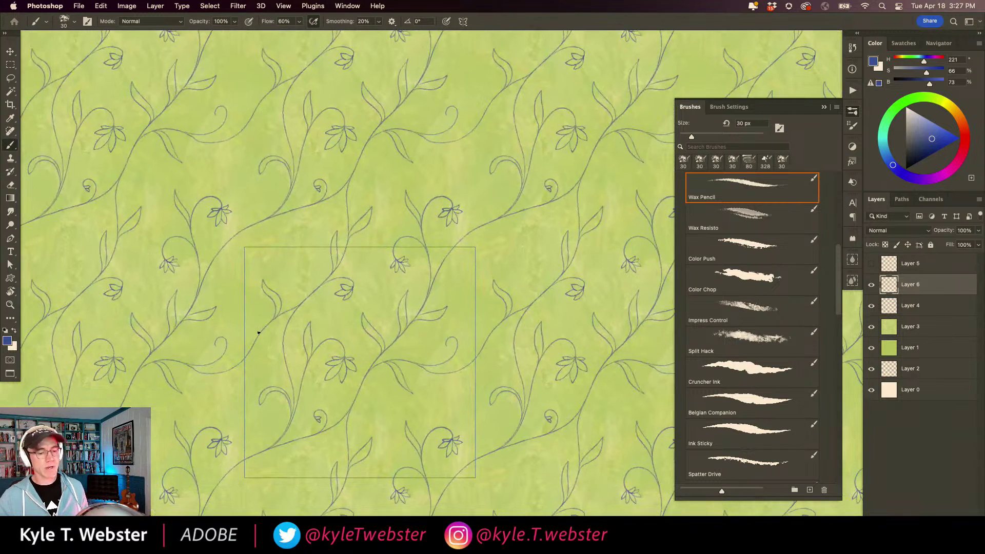
Draw a small two-petal bud at the tip of the upward curl near the middle of the tile's right edge.
{"action": "left_click_drag", "start_coordinate": [308, 354], "coordinate": [256, 303]}
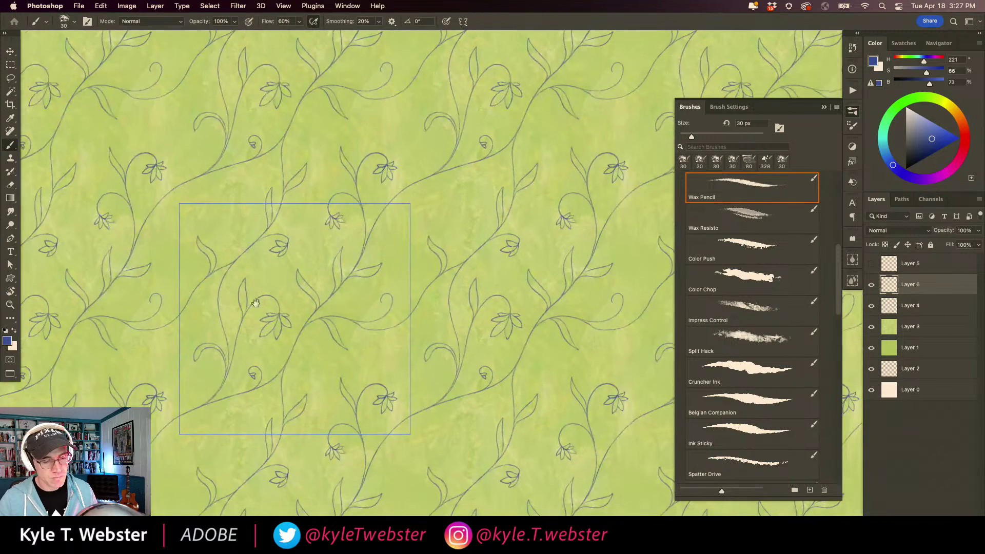
{"action": "scroll", "coordinate": [382, 317], "scroll_direction": "up", "scroll_amount": 8}
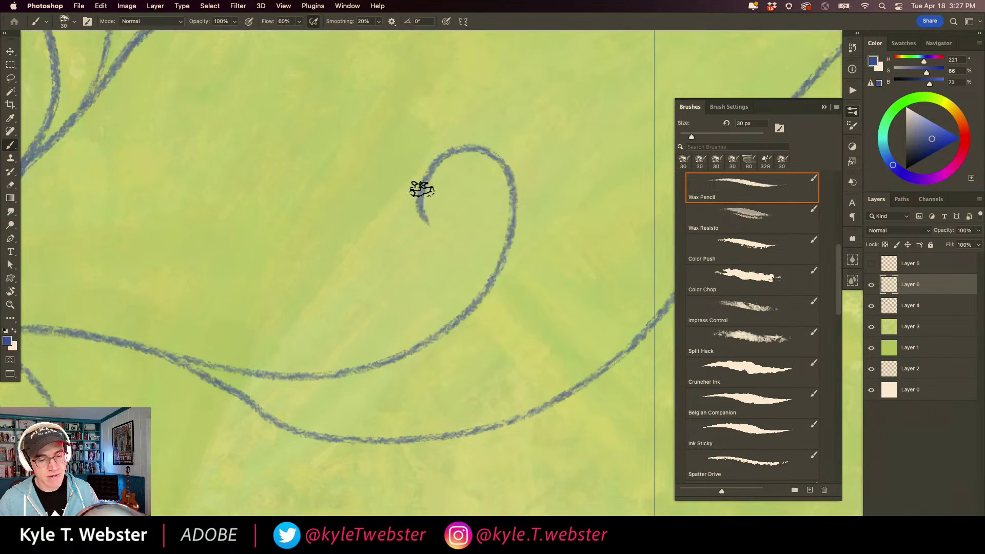
{"action": "mouse_move", "coordinate": [418, 189]}
{"action": "left_mouse_down"}
{"action": "mouse_move", "coordinate": [412, 218]}
{"action": "mouse_move", "coordinate": [419, 253]}
{"action": "mouse_move", "coordinate": [421, 208]}
{"action": "mouse_move", "coordinate": [458, 253]}
{"action": "mouse_move", "coordinate": [422, 202]}
{"action": "left_mouse_up"}
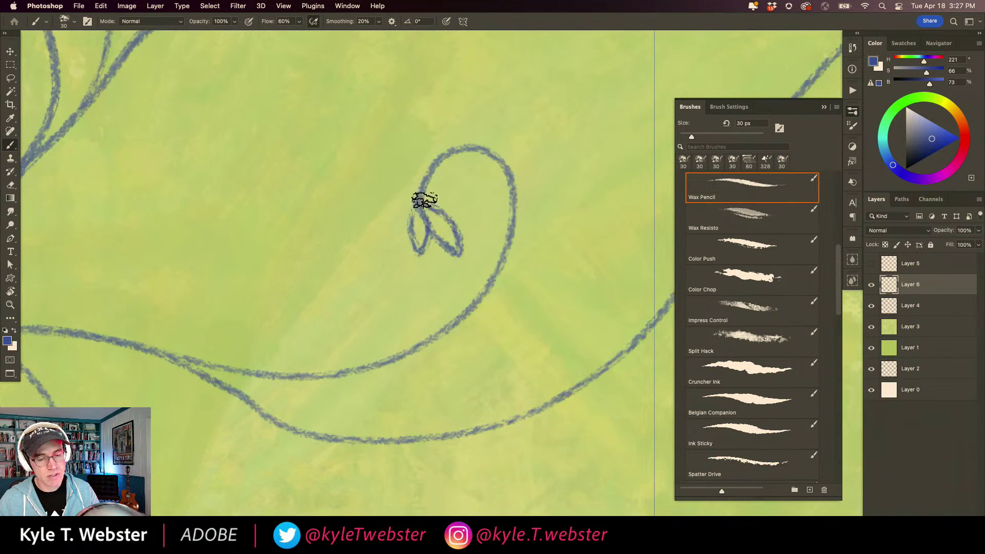
Examine how the vines, flowers and buds repeat at several magnifications and with the interface panels hidden.
{"action": "scroll", "coordinate": [394, 230], "scroll_direction": "down", "scroll_amount": 10}
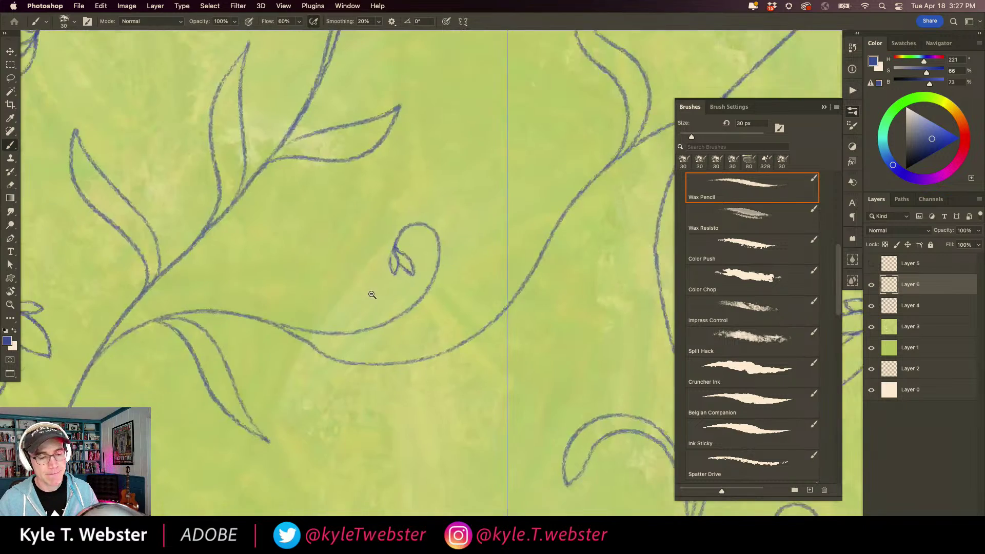
{"action": "left_click_drag", "start_coordinate": [241, 344], "coordinate": [320, 314]}
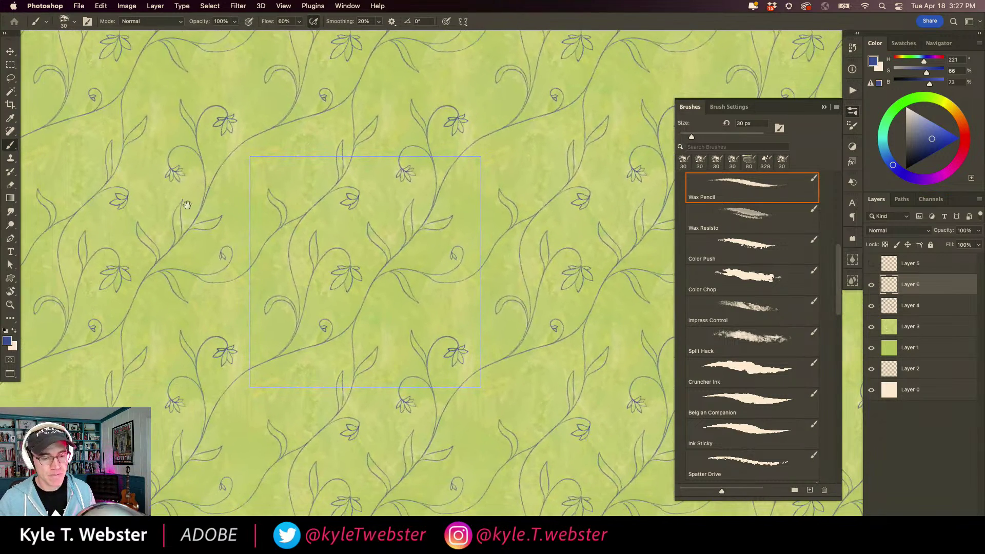
{"action": "scroll", "coordinate": [261, 357], "scroll_direction": "down", "scroll_amount": 5}
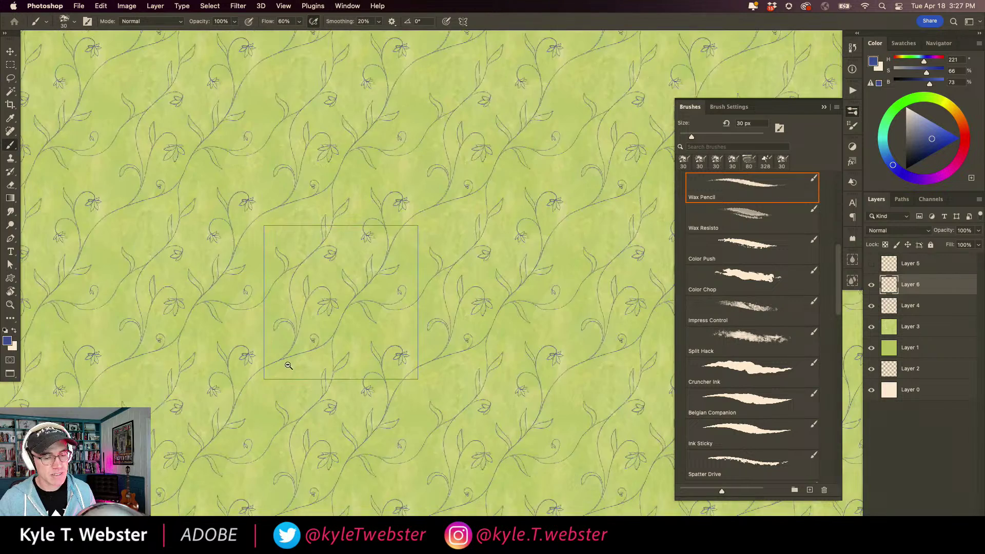
{"action": "left_click_drag", "start_coordinate": [258, 380], "coordinate": [293, 355]}
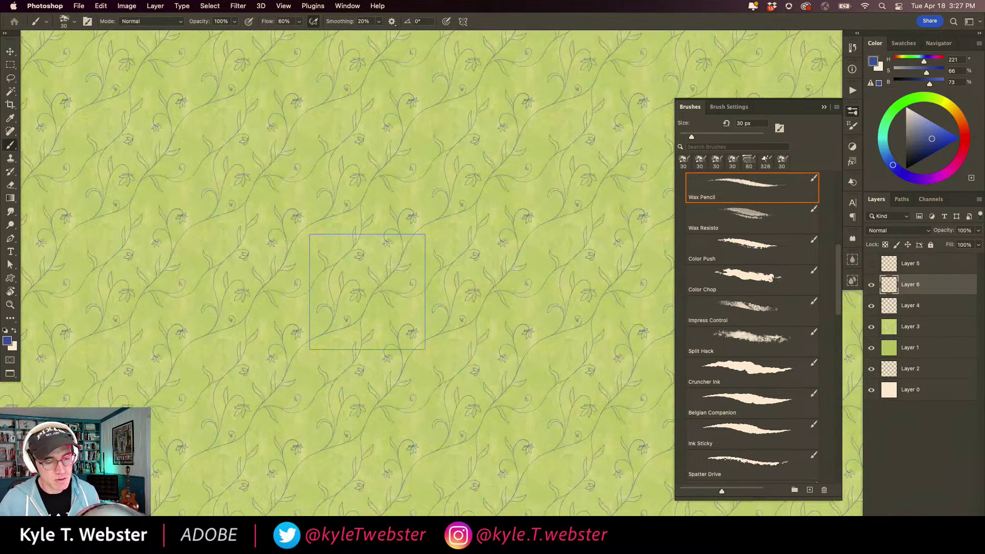
{"action": "scroll", "coordinate": [364, 328], "scroll_direction": "up", "scroll_amount": 6}
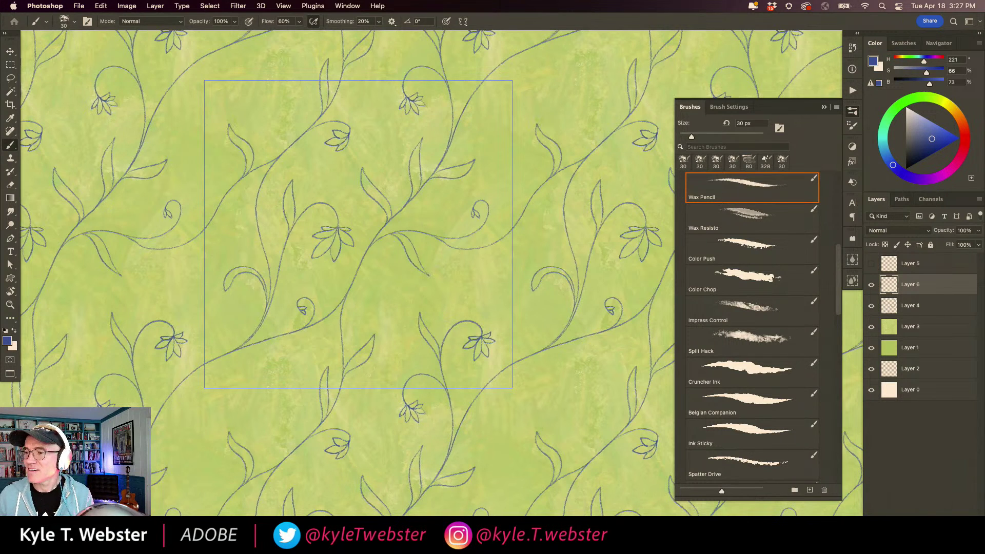
{"action": "key", "text": "Tab"}
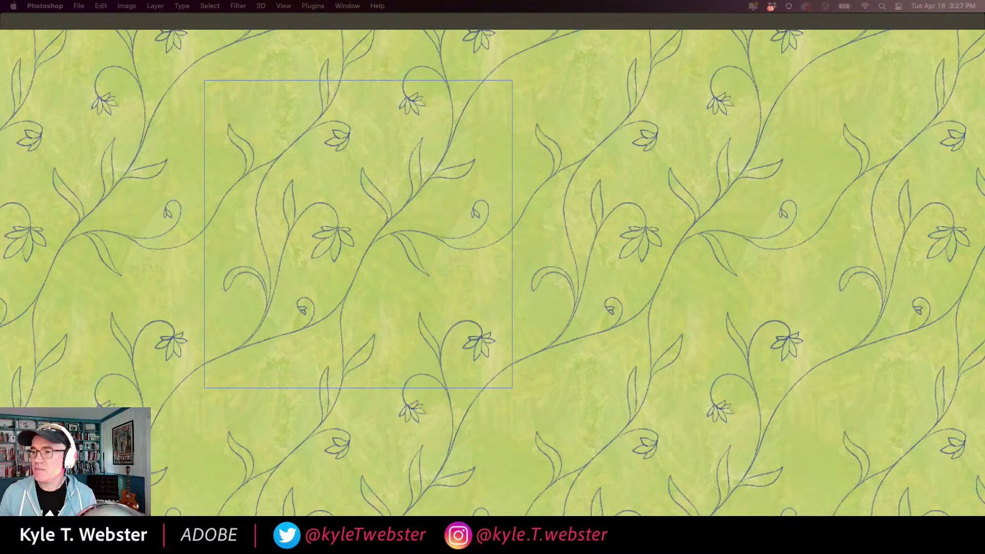
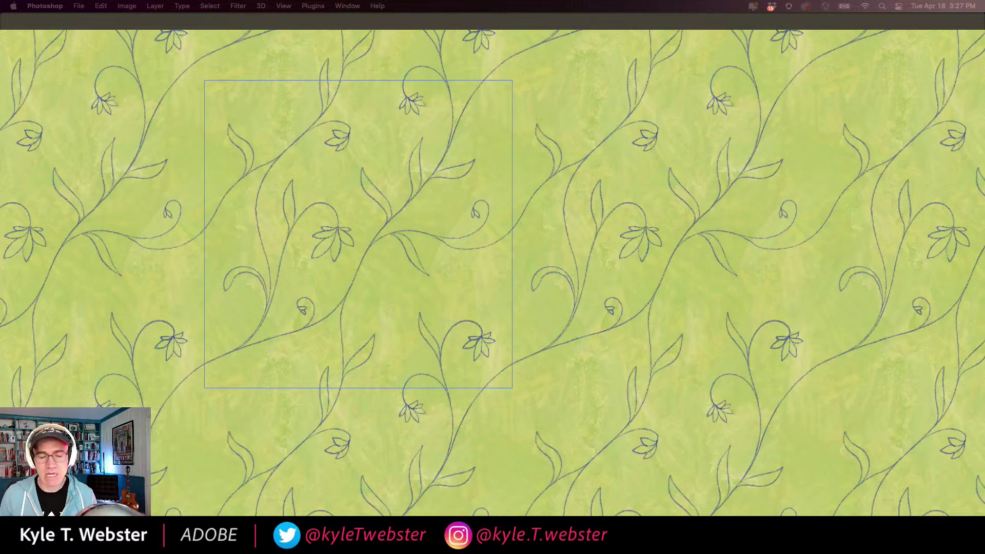
{"action": "key", "text": "Tab"}
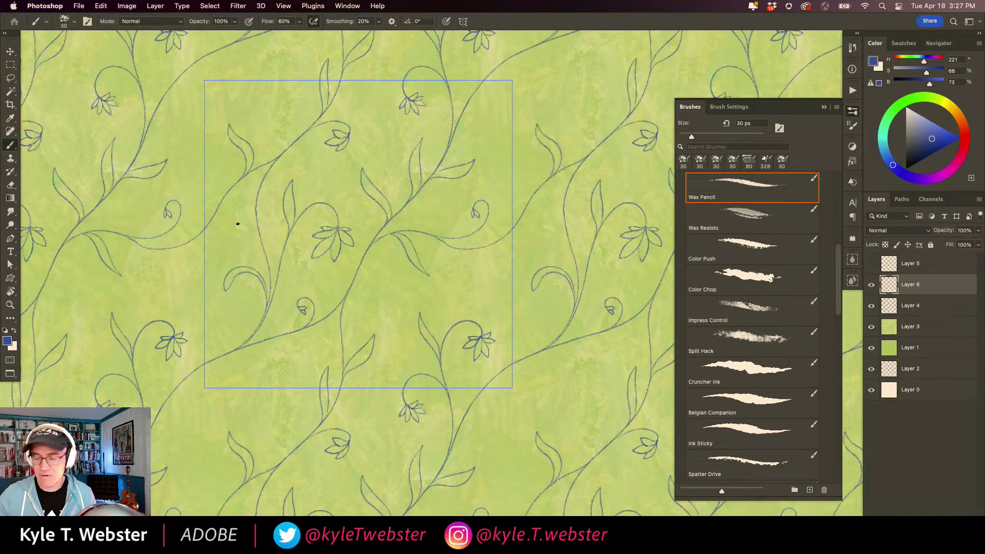
Make the vine layer, Layer 4, active for drawing near the branching stem by the tile's right edge.
{"action": "left_click", "coordinate": [461, 271], "text": "super"}
{"action": "left_click", "coordinate": [451, 260], "text": "super"}
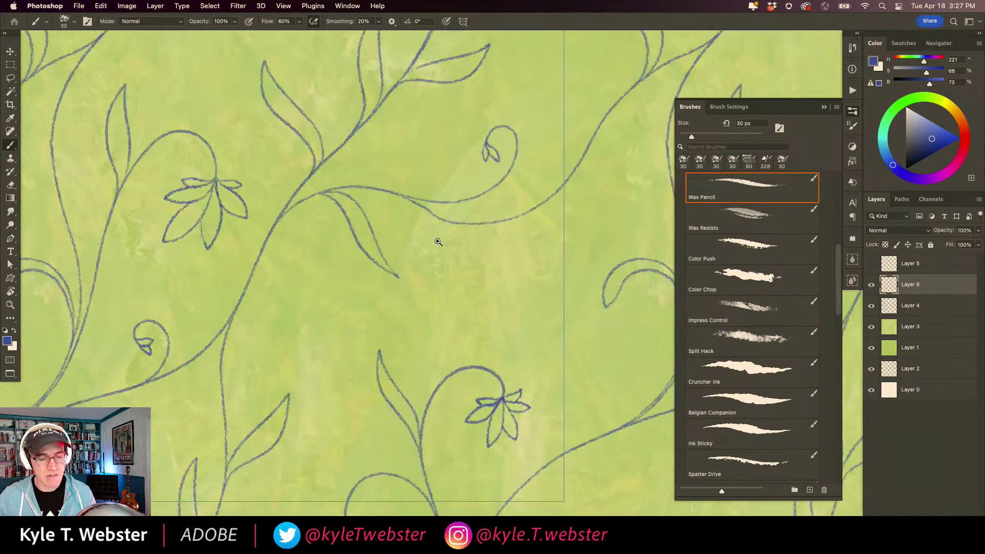
{"action": "left_click", "coordinate": [438, 242], "text": "super"}
{"action": "key", "text": "alt+bracketleft"}
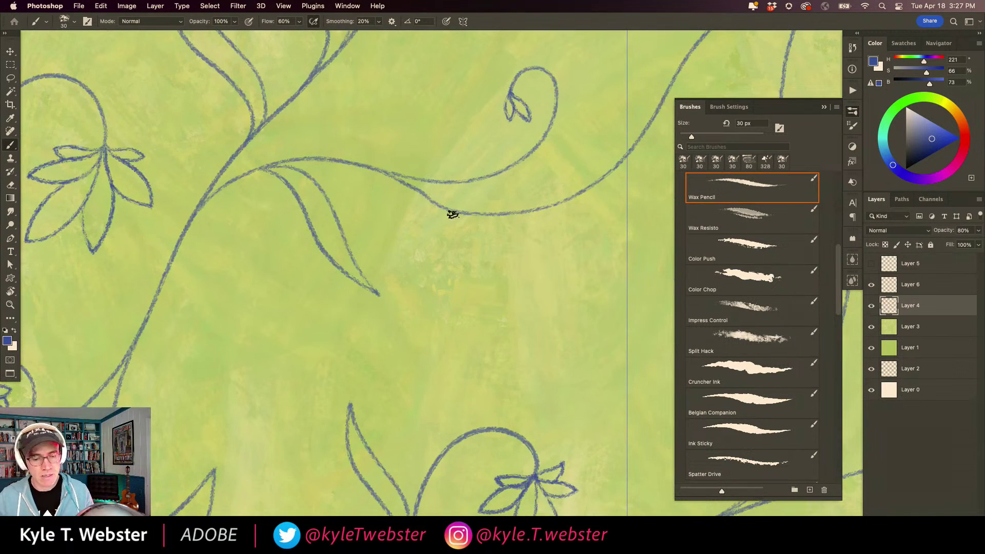
Try a long curled branch sweeping down from the lower fork of the stem near the tile's right edge, and undo it.
{"action": "mouse_move", "coordinate": [426, 196]}
{"action": "left_mouse_down"}
{"action": "mouse_move", "coordinate": [529, 261]}
{"action": "mouse_move", "coordinate": [559, 295]}
{"action": "mouse_move", "coordinate": [559, 322]}
{"action": "mouse_move", "coordinate": [542, 349]}
{"action": "mouse_move", "coordinate": [514, 357]}
{"action": "mouse_move", "coordinate": [486, 347]}
{"action": "mouse_move", "coordinate": [501, 319]}
{"action": "left_mouse_up"}
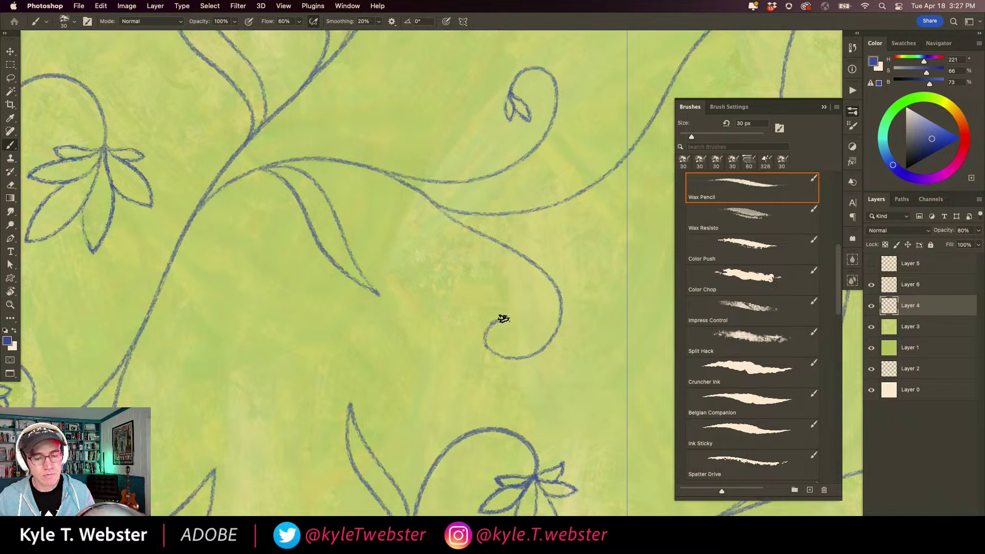
{"action": "left_click", "coordinate": [398, 330], "text": "alt+super"}
{"action": "left_click", "coordinate": [398, 330], "text": "alt+super"}
{"action": "left_click", "coordinate": [396, 331], "text": "alt+super"}
{"action": "left_click", "coordinate": [397, 331], "text": "alt+super"}
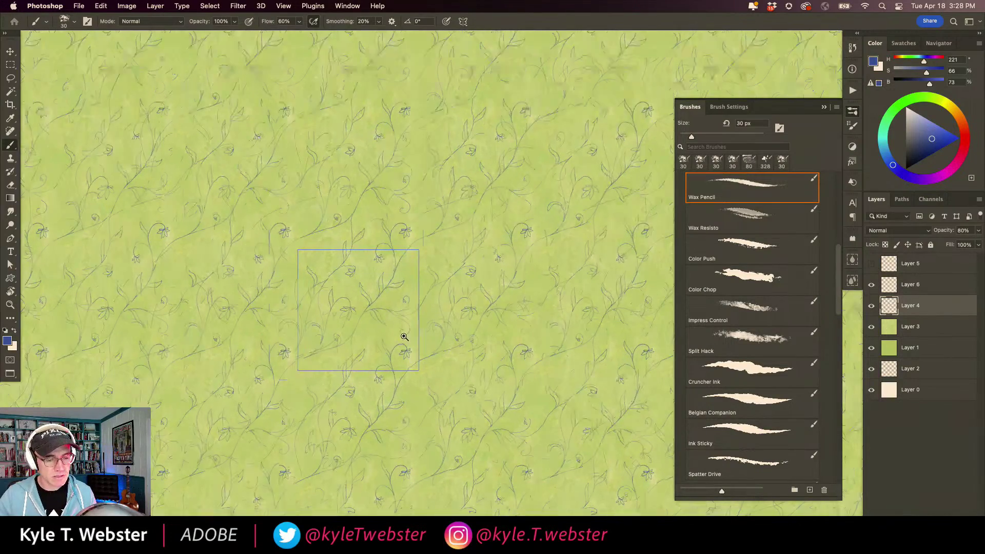
{"action": "left_click", "coordinate": [374, 316], "text": "super"}
{"action": "key", "text": "super+z"}
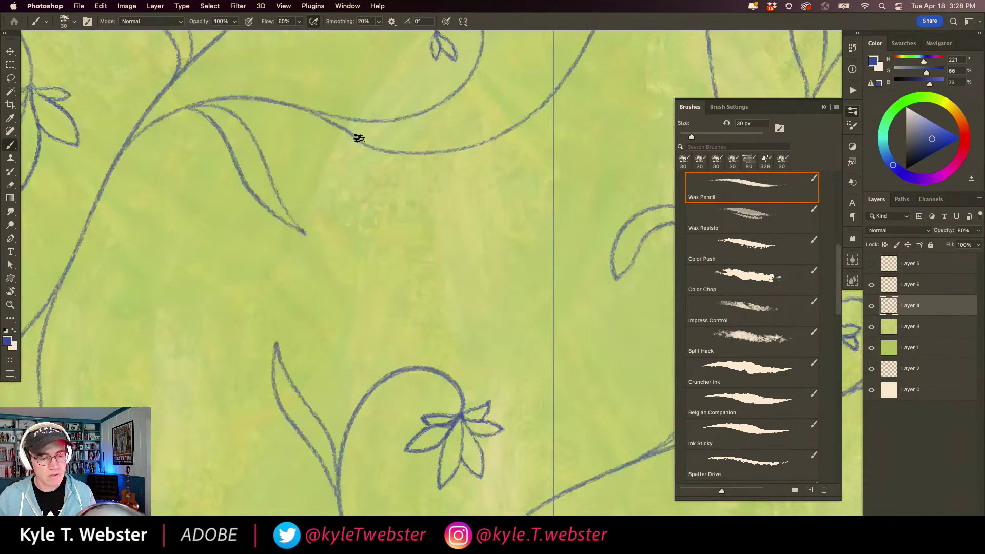
Try a shorter, tighter curled branch beneath the stem near the tile's right edge, and undo it.
{"action": "mouse_move", "coordinate": [376, 153]}
{"action": "left_mouse_down"}
{"action": "mouse_move", "coordinate": [477, 186]}
{"action": "mouse_move", "coordinate": [498, 213]}
{"action": "mouse_move", "coordinate": [486, 238]}
{"action": "left_mouse_up"}
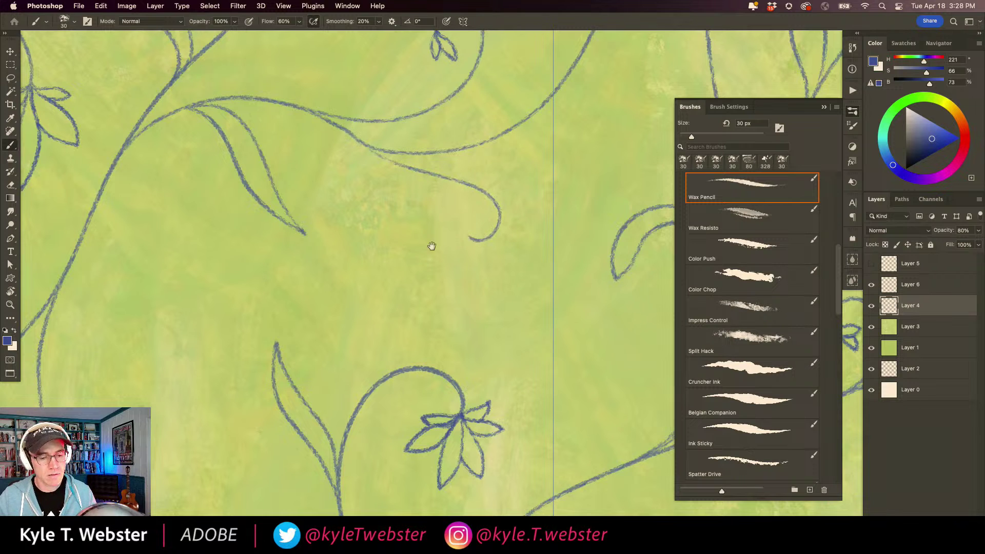
{"action": "left_click", "coordinate": [402, 287], "text": "alt+super"}
{"action": "left_click", "coordinate": [251, 257], "text": "alt+super"}
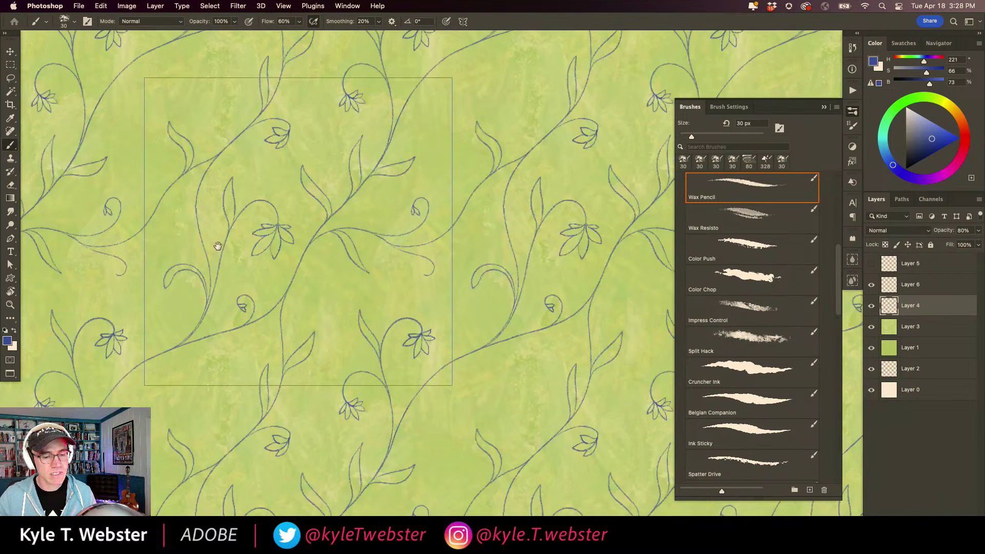
{"action": "left_click", "coordinate": [415, 254], "text": "super"}
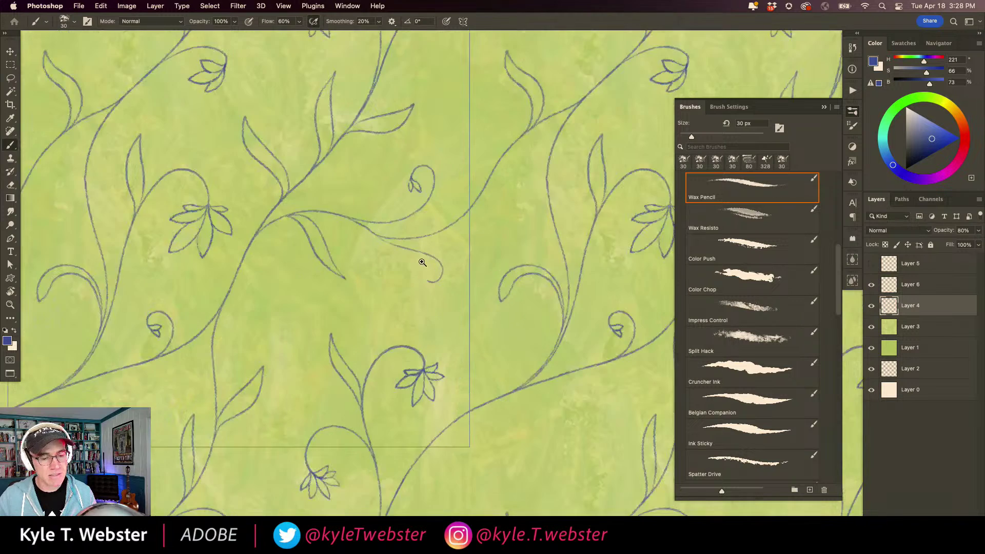
{"action": "left_click", "coordinate": [395, 250], "text": "super"}
{"action": "key", "text": "super+z"}
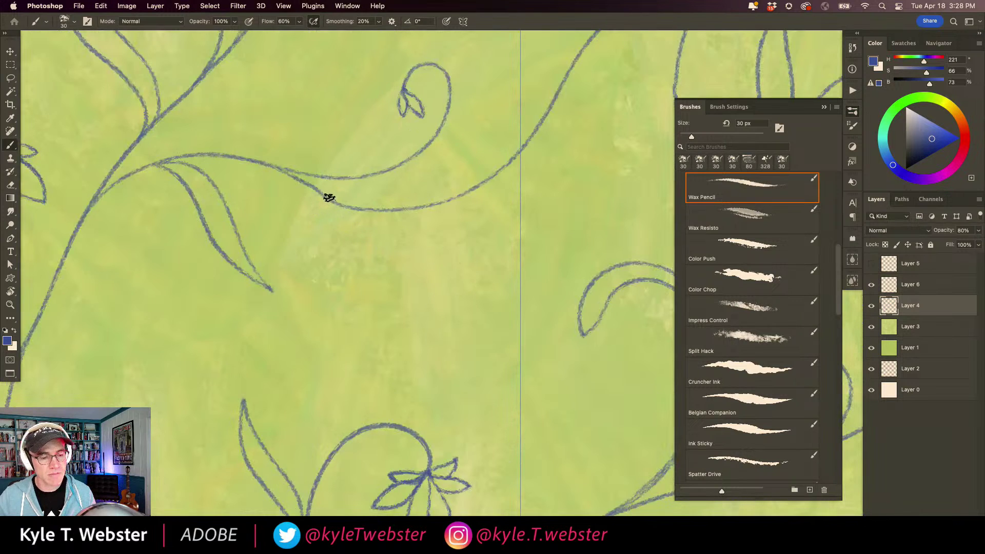
Draw a short branch drooping from the underside of the stem near the tile's right edge, ending in a small petalled flower.
{"action": "mouse_move", "coordinate": [333, 200]}
{"action": "left_mouse_down"}
{"action": "mouse_move", "coordinate": [441, 233]}
{"action": "mouse_move", "coordinate": [483, 260]}
{"action": "mouse_move", "coordinate": [487, 281]}
{"action": "left_mouse_up"}
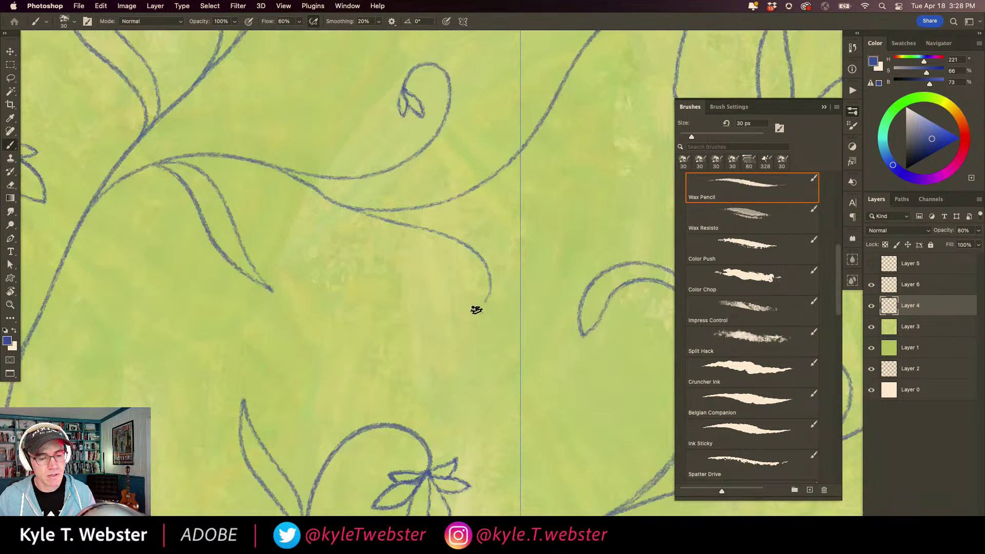
{"action": "left_click", "coordinate": [475, 300], "text": "super"}
{"action": "mouse_move", "coordinate": [508, 245]}
{"action": "left_mouse_down"}
{"action": "mouse_move", "coordinate": [455, 254]}
{"action": "mouse_move", "coordinate": [481, 283]}
{"action": "mouse_move", "coordinate": [504, 266]}
{"action": "mouse_move", "coordinate": [453, 303]}
{"action": "mouse_move", "coordinate": [483, 307]}
{"action": "mouse_move", "coordinate": [511, 263]}
{"action": "mouse_move", "coordinate": [510, 236]}
{"action": "mouse_move", "coordinate": [524, 280]}
{"action": "mouse_move", "coordinate": [501, 282]}
{"action": "left_mouse_up"}
{"action": "left_click_drag", "start_coordinate": [402, 330], "coordinate": [322, 345]}
{"action": "scroll", "coordinate": [323, 344], "scroll_direction": "left", "scroll_amount": 2}
{"action": "scroll", "coordinate": [323, 344], "scroll_direction": "down", "scroll_amount": 1}
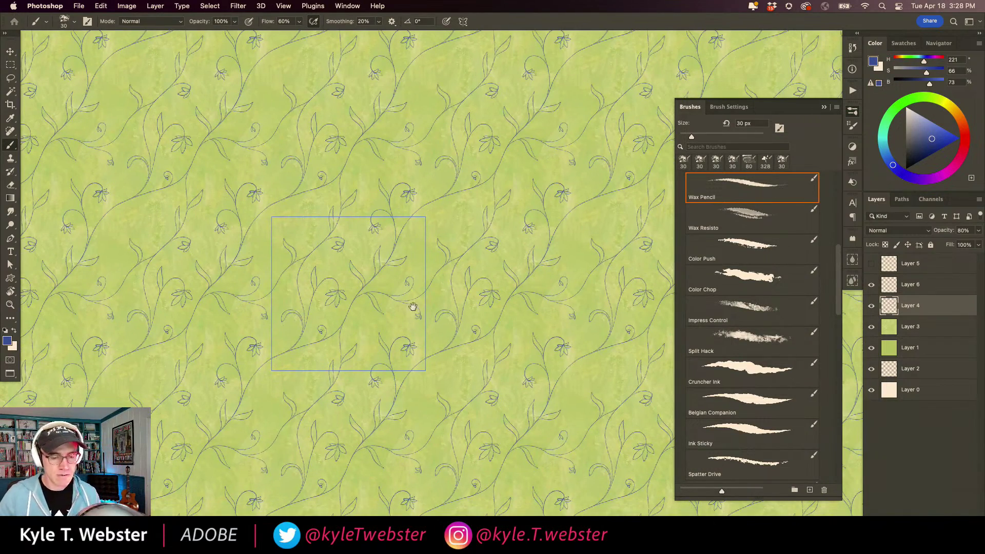
Draw a small, slender leaf branching outward from the stem where it crosses the tile's right edge.
{"action": "left_click", "coordinate": [407, 323], "text": "super"}
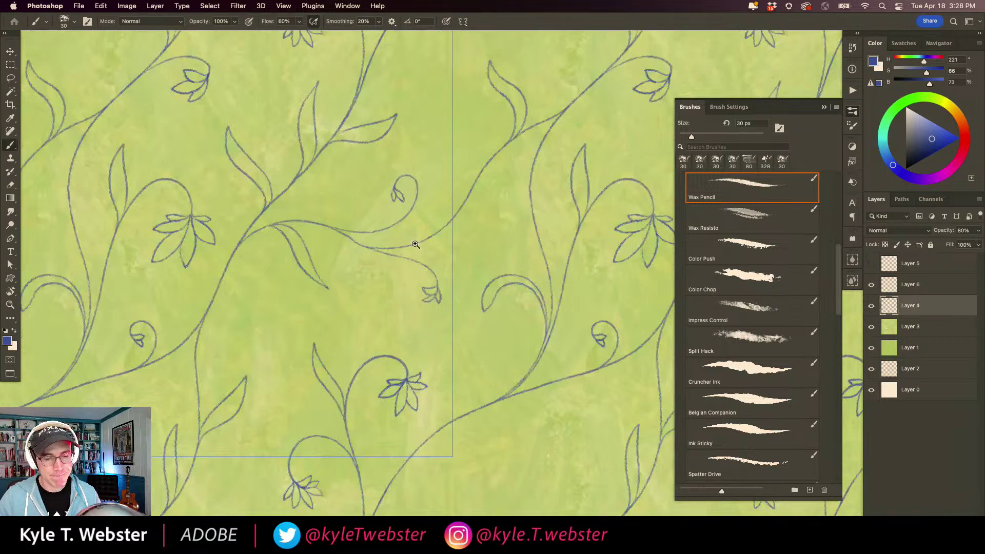
{"action": "left_click", "coordinate": [456, 218], "text": "super"}
{"action": "left_click", "coordinate": [455, 215], "text": "super"}
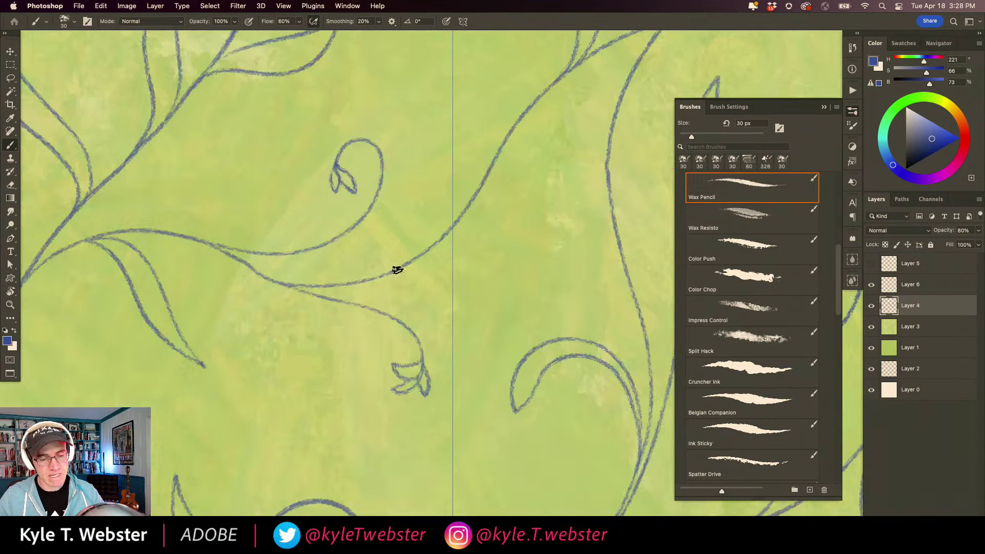
{"action": "mouse_move", "coordinate": [397, 270]}
{"action": "left_mouse_down"}
{"action": "mouse_move", "coordinate": [480, 228]}
{"action": "mouse_move", "coordinate": [534, 239]}
{"action": "mouse_move", "coordinate": [492, 239]}
{"action": "left_mouse_up"}
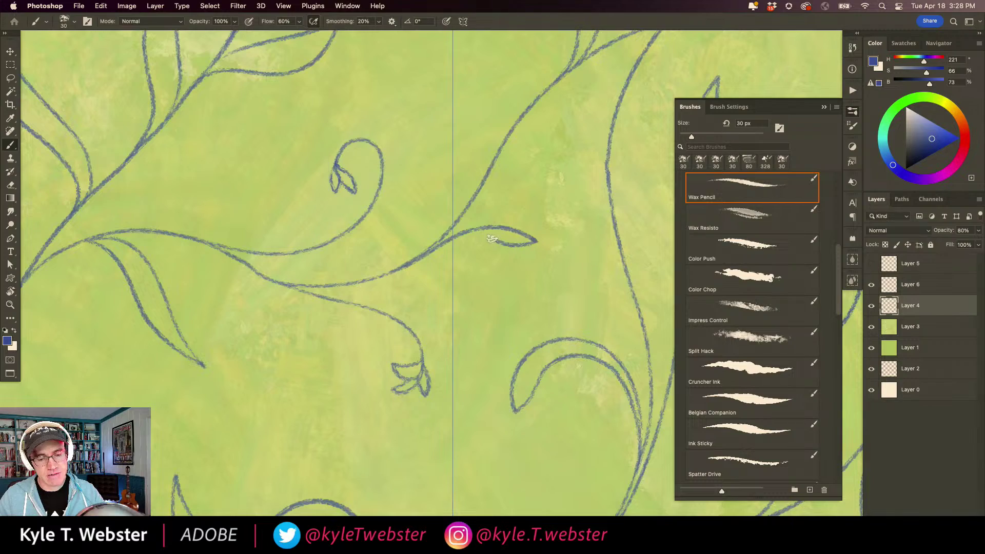
{"action": "key", "text": "super+0"}
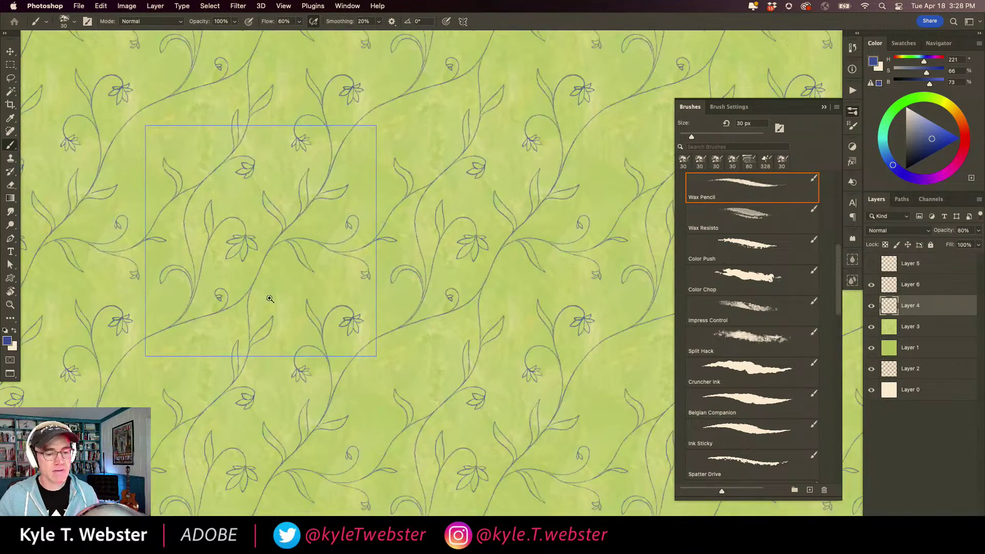
{"action": "left_click", "coordinate": [270, 298], "text": "alt+super"}
{"action": "left_click_drag", "start_coordinate": [241, 323], "coordinate": [303, 338]}
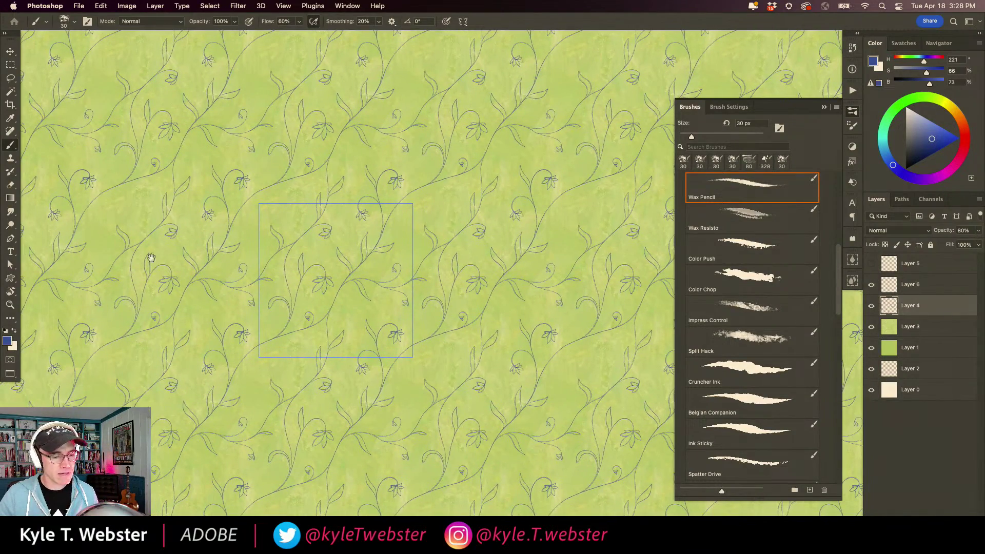
Draw a small bee with rounded wings and a striped body in the open space below the central stem's drooping leaf.
{"action": "mouse_move", "coordinate": [277, 200]}
{"action": "left_mouse_down"}
{"action": "mouse_move", "coordinate": [264, 210]}
{"action": "mouse_move", "coordinate": [196, 161]}
{"action": "mouse_move", "coordinate": [239, 154]}
{"action": "mouse_move", "coordinate": [300, 210]}
{"action": "mouse_move", "coordinate": [281, 211]}
{"action": "mouse_move", "coordinate": [263, 166]}
{"action": "left_mouse_up"}
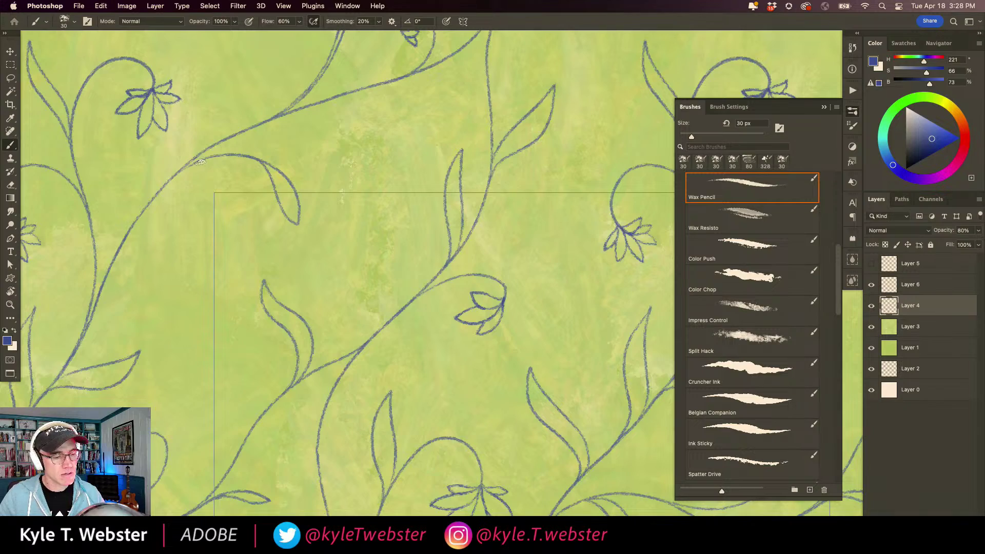
{"action": "left_click_drag", "start_coordinate": [179, 305], "coordinate": [257, 287]}
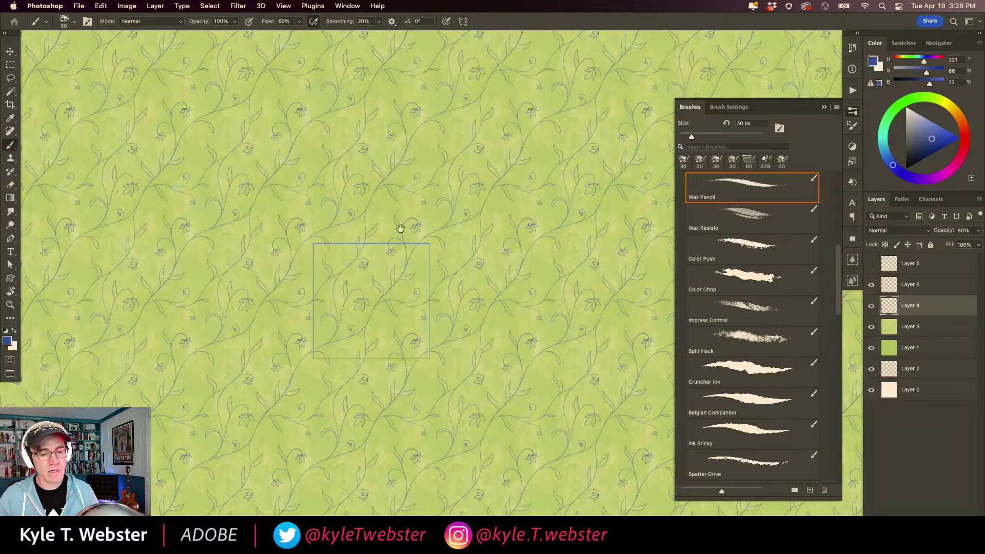
{"action": "left_click_drag", "start_coordinate": [327, 317], "coordinate": [316, 302]}
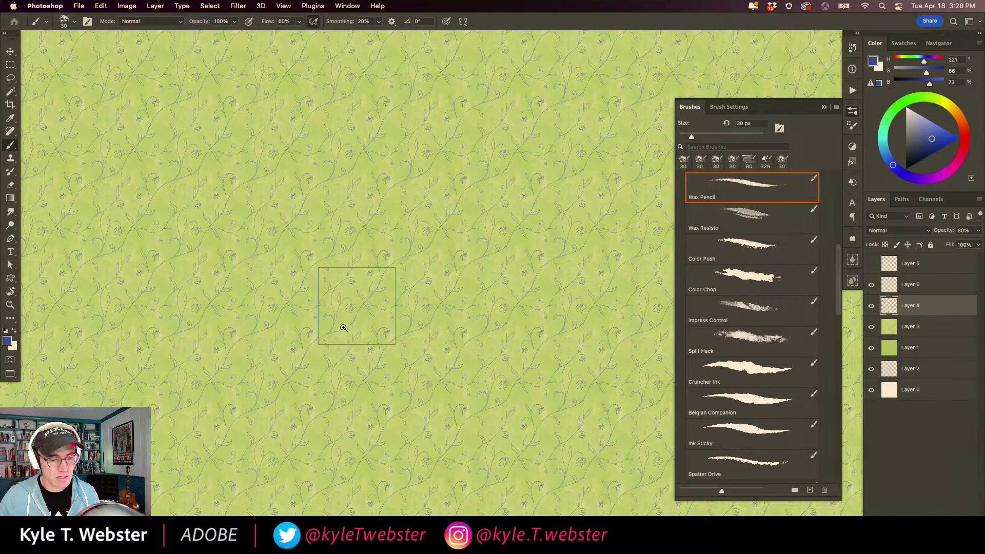
{"action": "scroll", "coordinate": [341, 325], "scroll_direction": "up", "scroll_amount": 5}
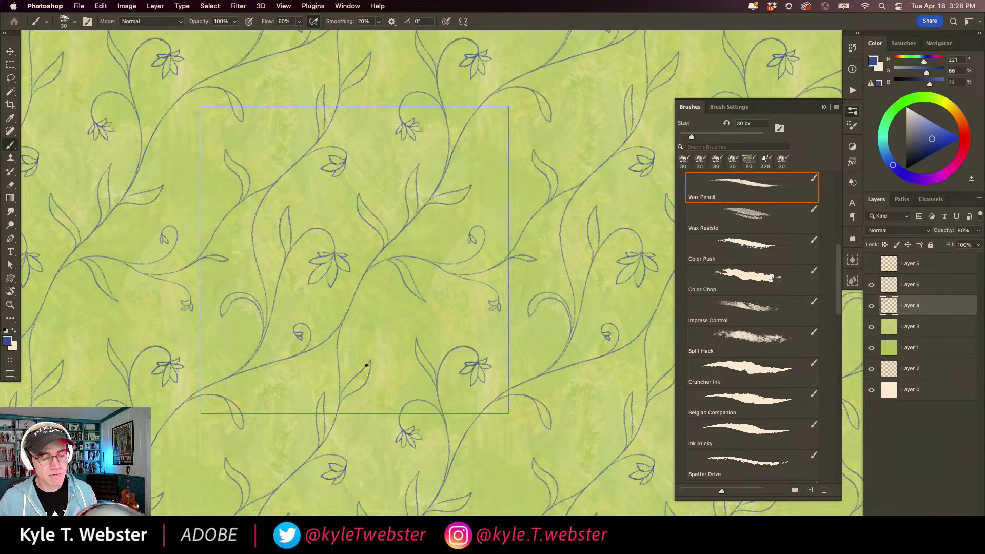
{"action": "left_click_drag", "start_coordinate": [302, 314], "coordinate": [291, 347]}
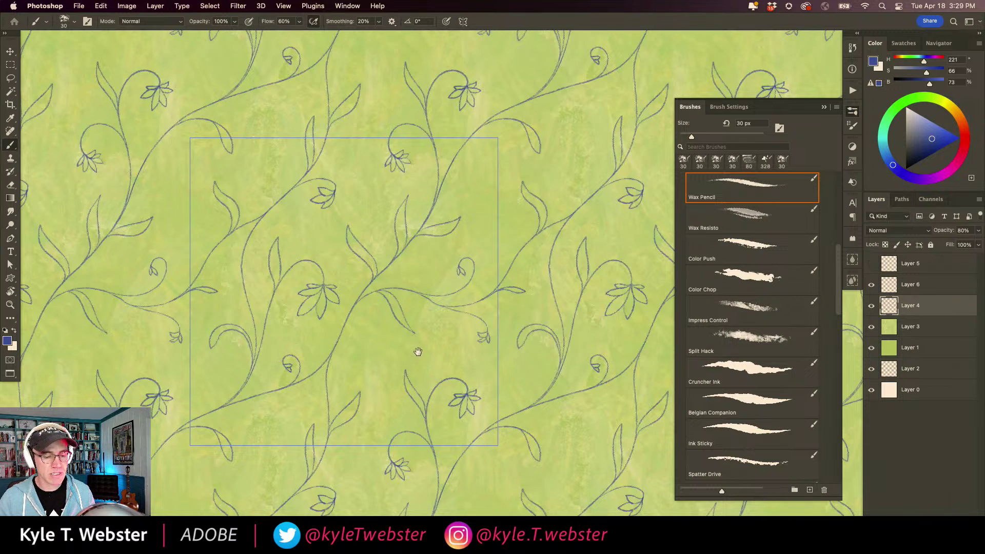
{"action": "scroll", "coordinate": [405, 353], "scroll_direction": "up", "scroll_amount": 3}
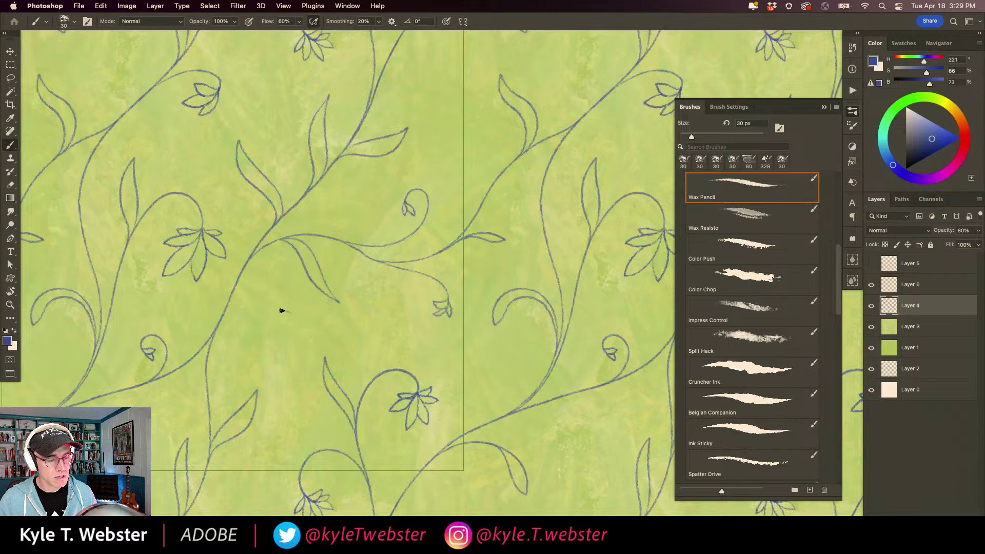
{"action": "left_click_drag", "start_coordinate": [287, 311], "coordinate": [272, 331]}
{"action": "key", "text": "super+z"}
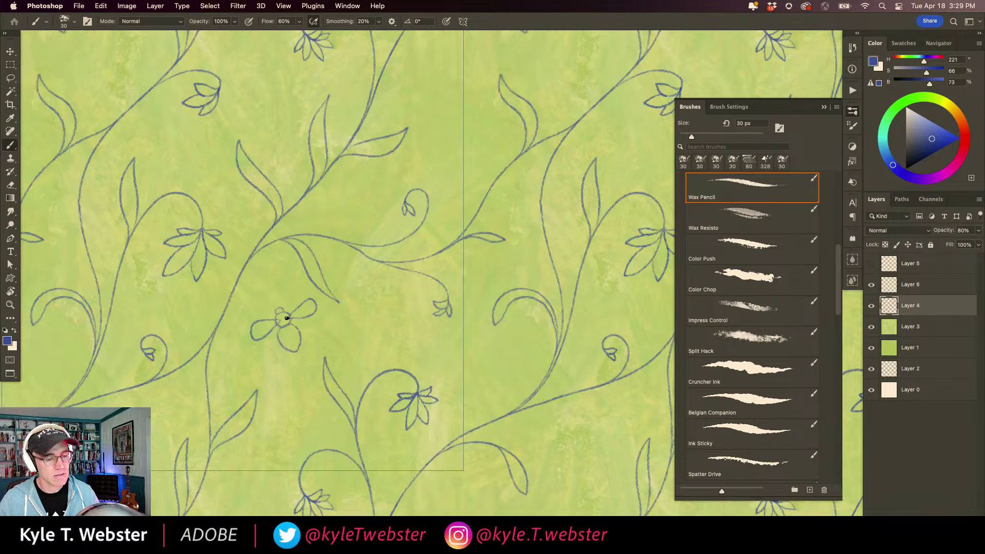
{"action": "key", "text": "cmd+z"}
{"action": "left_click_drag", "start_coordinate": [284, 319], "coordinate": [304, 297]}
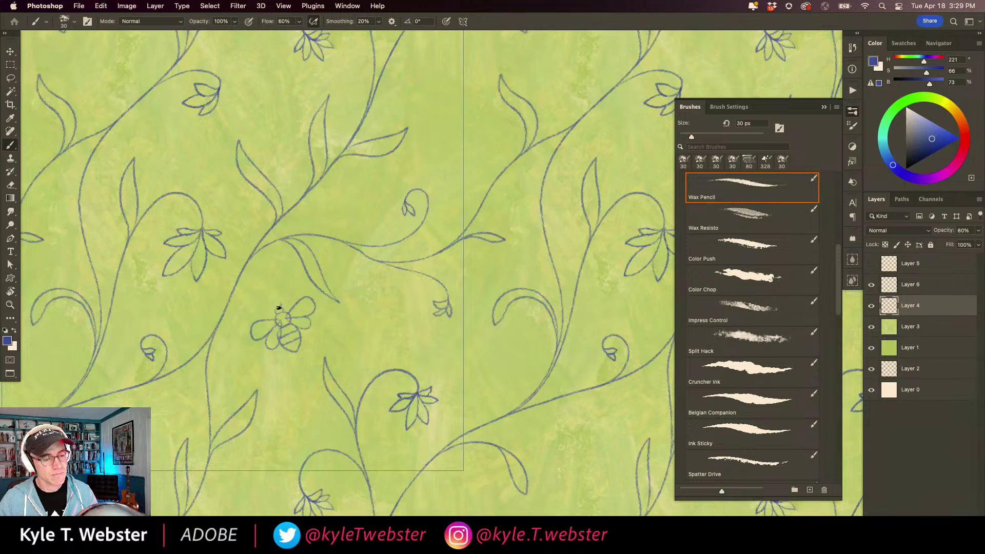
Lasso the bee, cut it from the vine layer, and paste it onto its own layer.
{"action": "left_click", "coordinate": [276, 387], "text": "alt"}
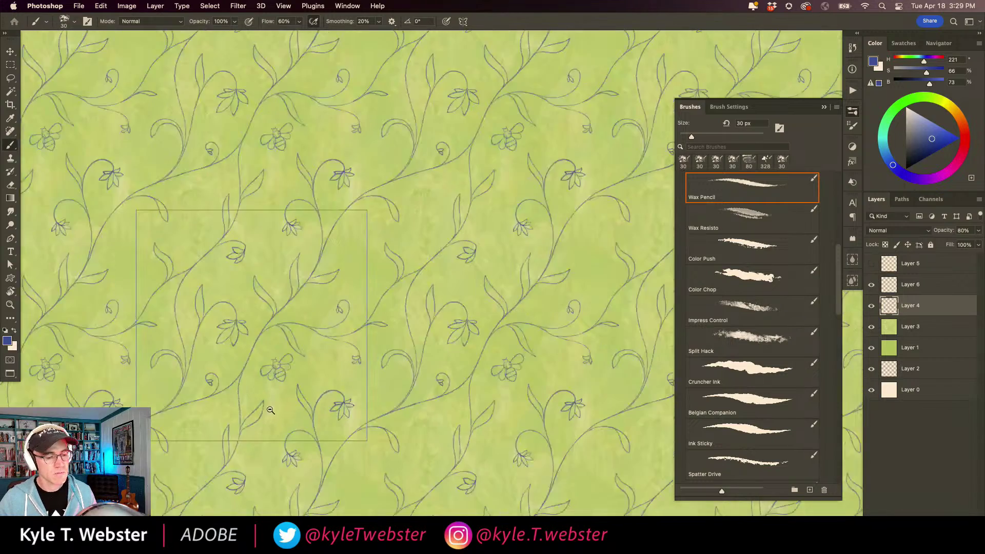
{"action": "left_click", "coordinate": [277, 387], "text": "alt"}
{"action": "left_click_drag", "start_coordinate": [135, 430], "coordinate": [206, 392]}
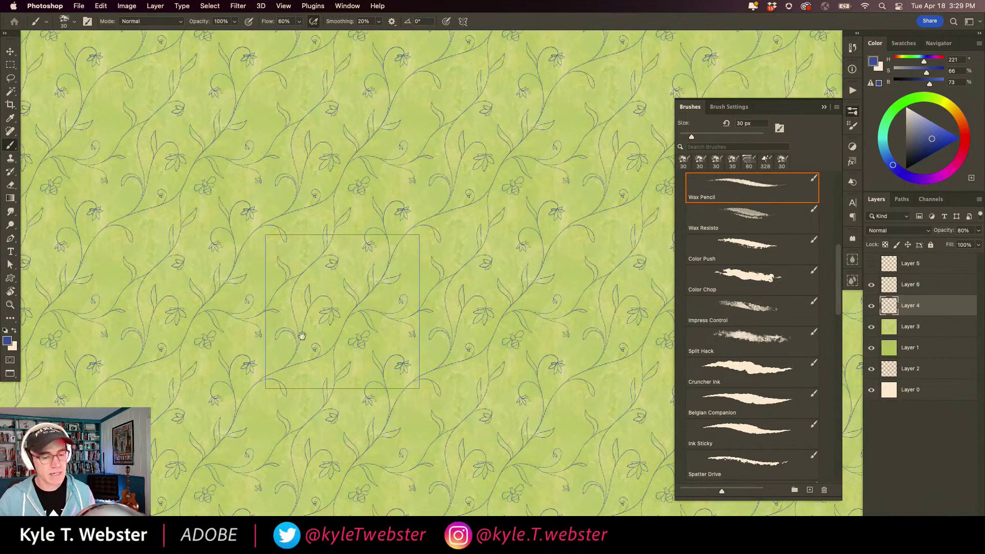
{"action": "left_click", "coordinate": [364, 355], "text": "super"}
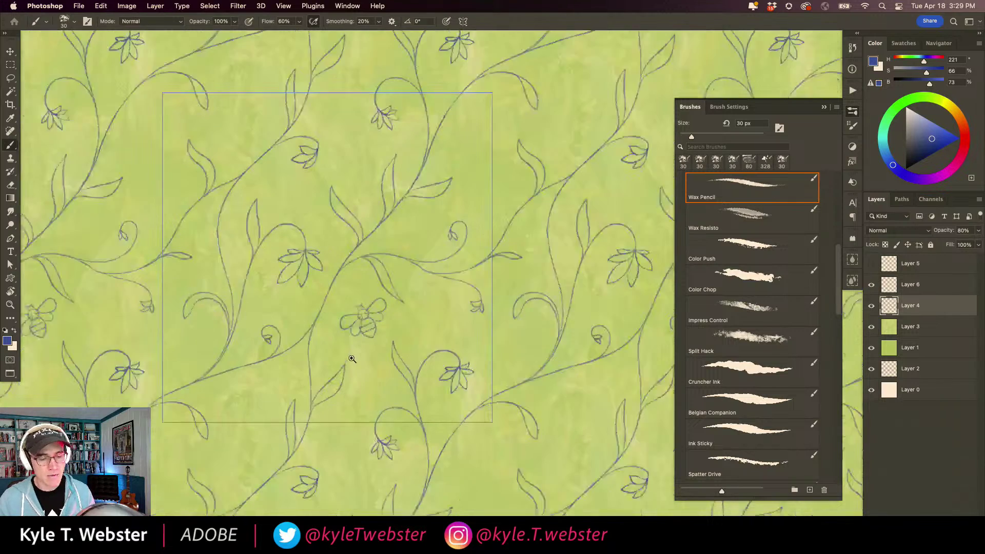
{"action": "left_click", "coordinate": [347, 355], "text": "super"}
{"action": "key", "text": "l"}
{"action": "mouse_move", "coordinate": [359, 271]}
{"action": "left_mouse_down"}
{"action": "mouse_move", "coordinate": [348, 346]}
{"action": "mouse_move", "coordinate": [394, 331]}
{"action": "mouse_move", "coordinate": [409, 291]}
{"action": "mouse_move", "coordinate": [382, 266]}
{"action": "left_mouse_up"}
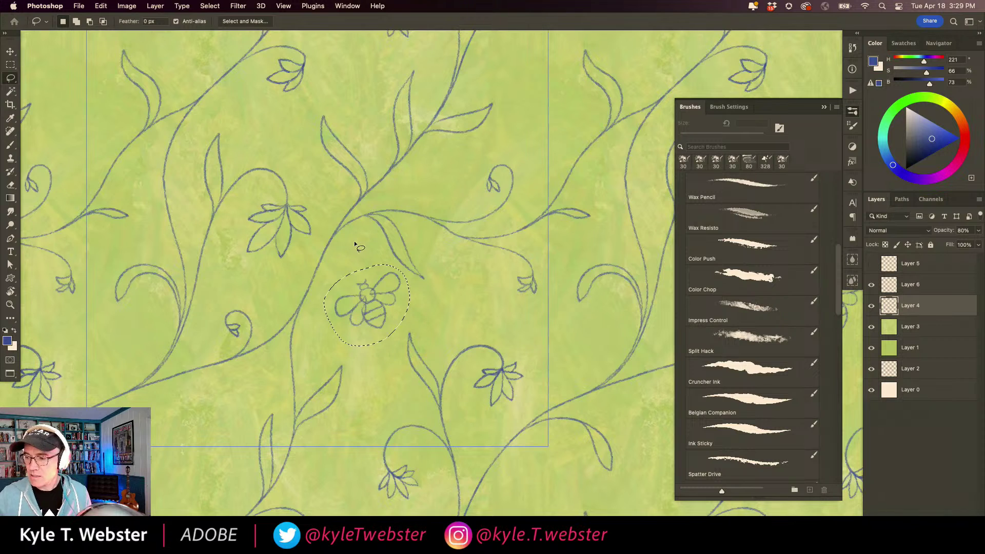
{"action": "key", "text": "Delete"}
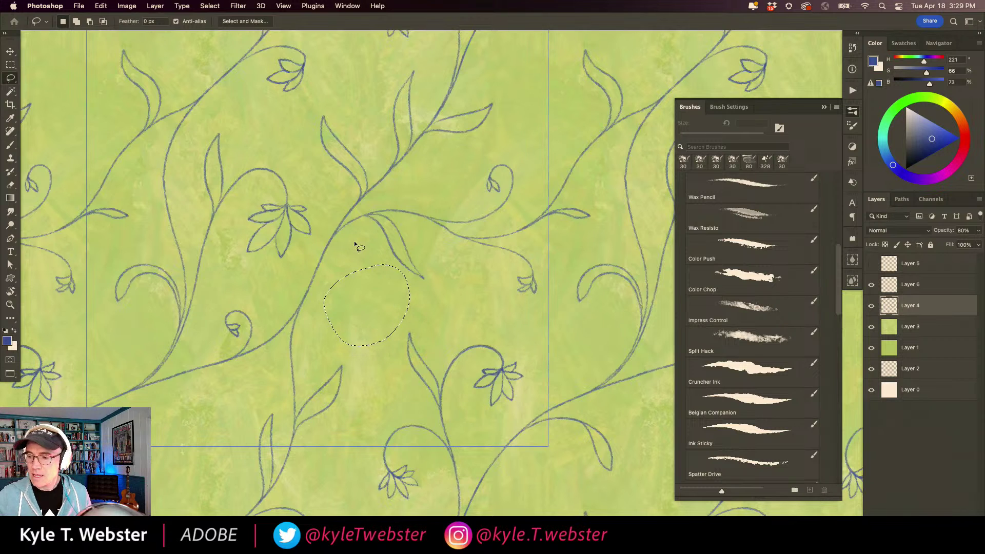
{"action": "key", "text": "super+d"}
{"action": "key", "text": "super+v"}
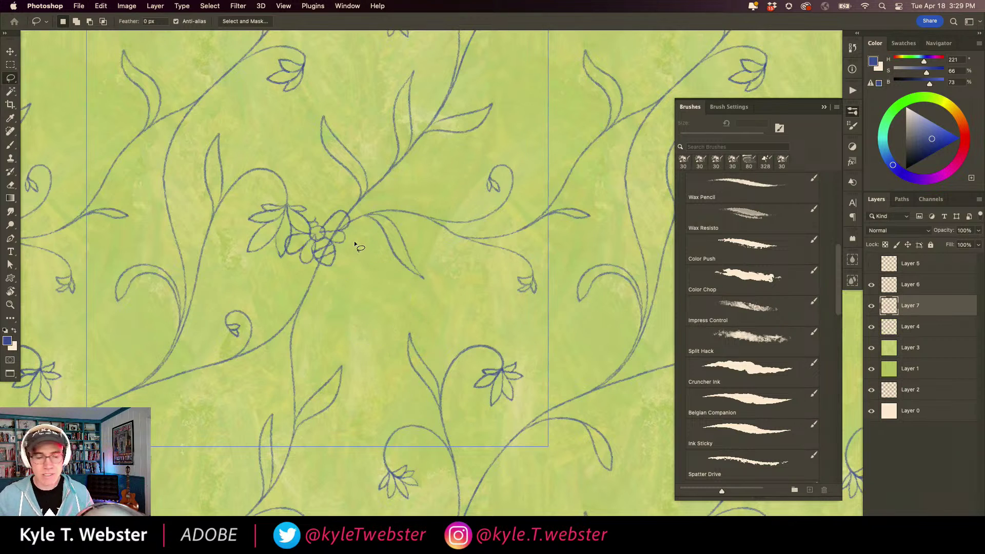
Move the pasted bee into the open space below the central stem and nudge it slightly to the right.
{"action": "key", "text": "v"}
{"action": "left_click_drag", "start_coordinate": [329, 241], "coordinate": [468, 298]}
{"action": "left_click", "coordinate": [382, 319], "text": "alt+super"}
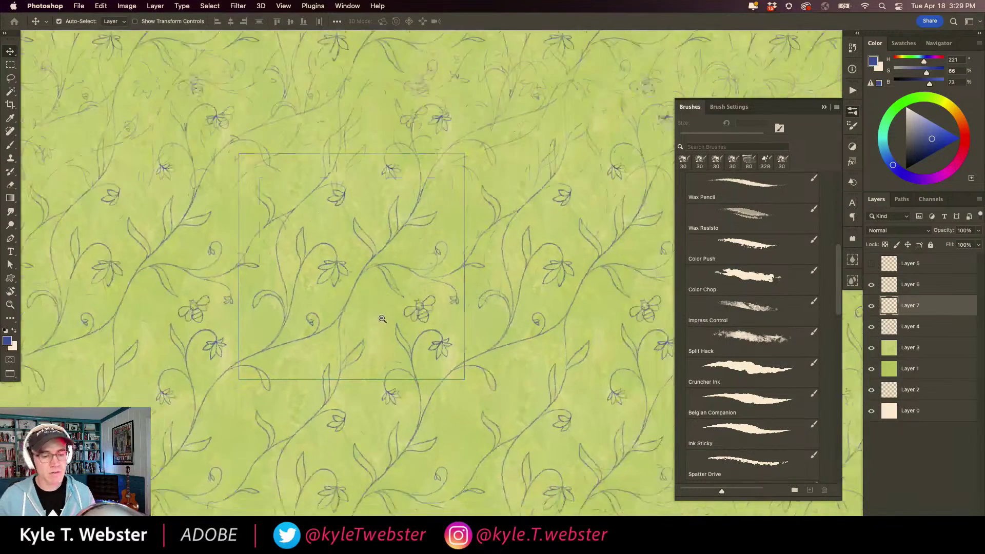
{"action": "left_click", "coordinate": [382, 318], "text": "alt+super"}
{"action": "left_click_drag", "start_coordinate": [407, 314], "coordinate": [369, 313]}
{"action": "key", "text": "Right"}
{"action": "key", "text": "Right"}
{"action": "key", "text": "Right"}
{"action": "key", "text": "Right"}
{"action": "key", "text": "Right"}
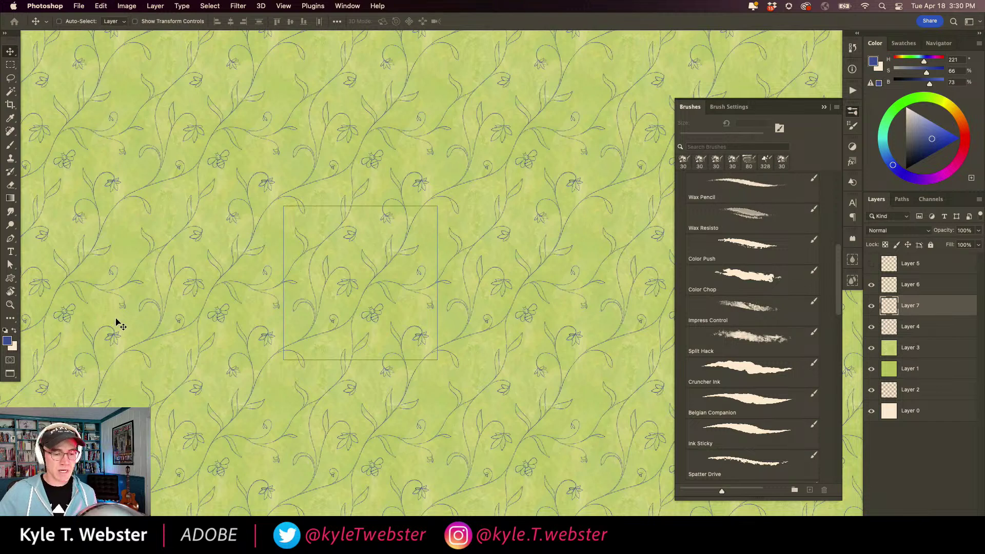
{"action": "key", "text": "Right"}
{"action": "key", "text": "Right"}
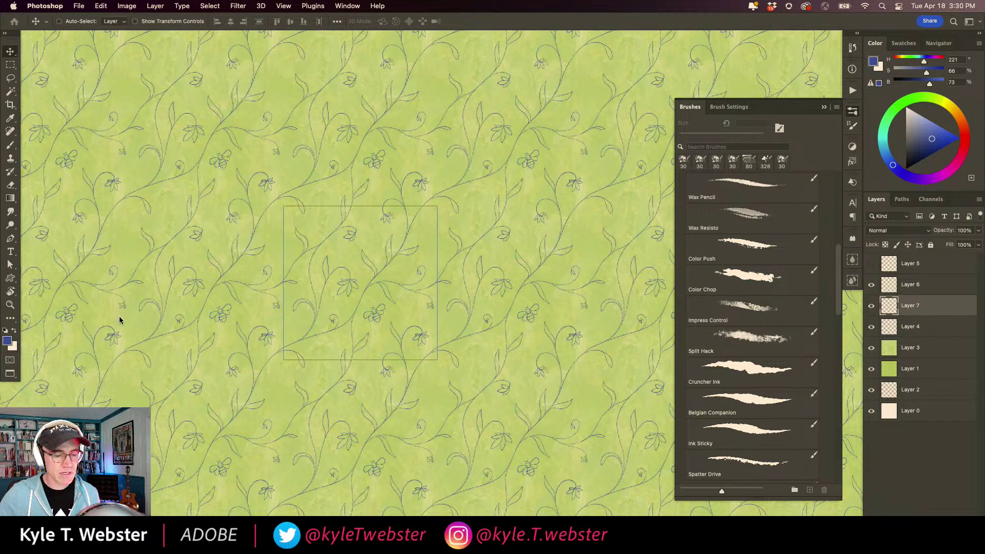
{"action": "key", "text": "Right"}
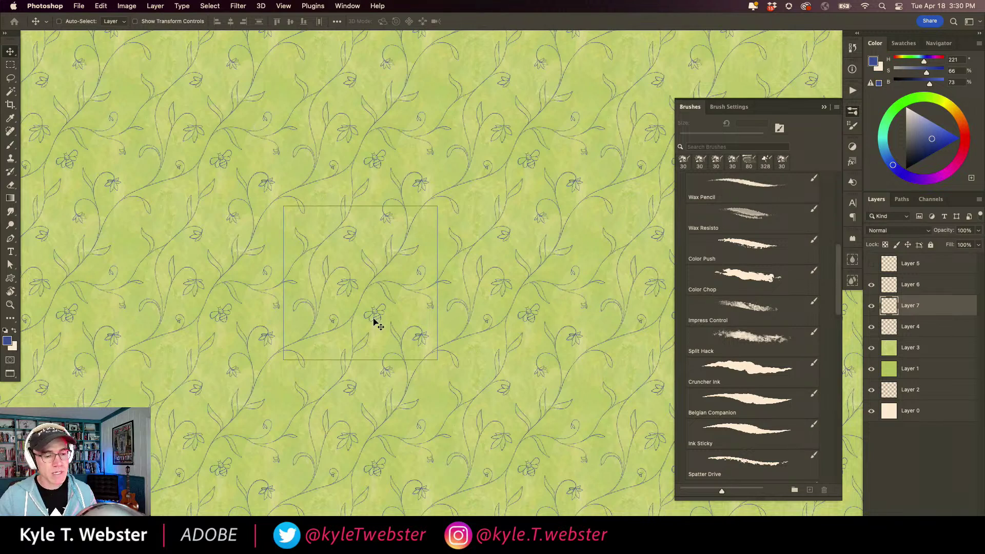
On a new layer, draw a butterfly with two rounded wings and antennae above the stem near the tile's upper edge.
{"action": "scroll", "coordinate": [321, 220], "scroll_direction": "up", "scroll_amount": 3}
{"action": "key", "text": "b"}
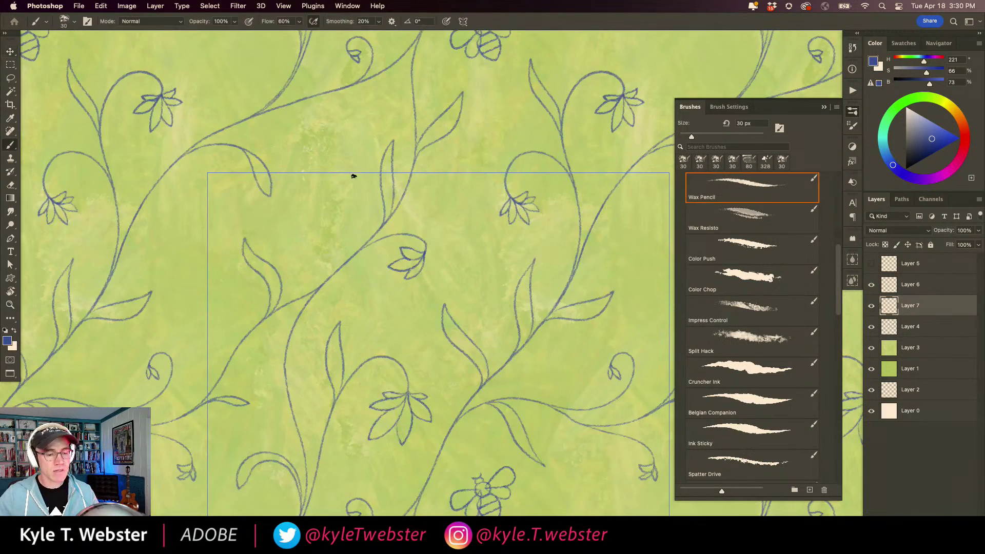
{"action": "key", "text": "super+shift+alt+n"}
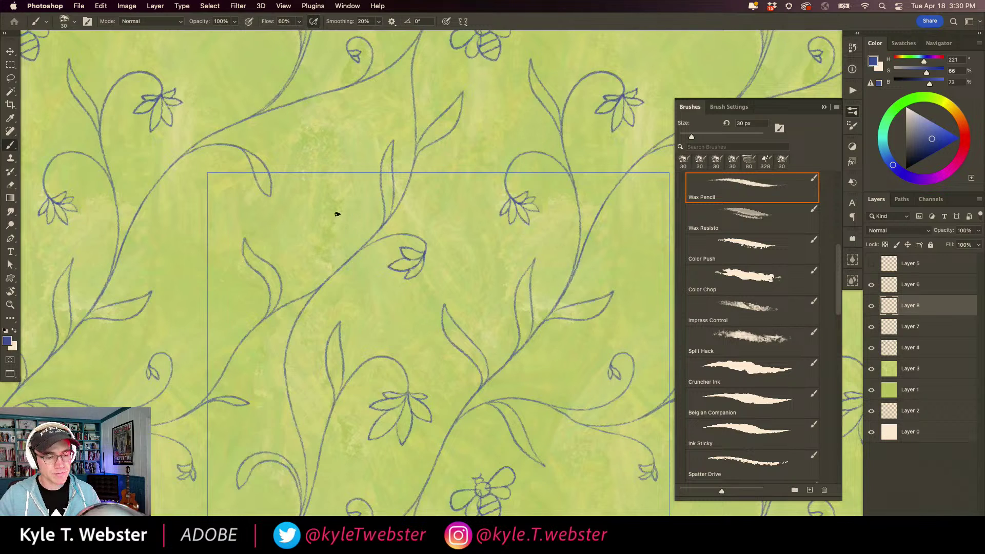
{"action": "mouse_move", "coordinate": [342, 224]}
{"action": "left_mouse_down"}
{"action": "mouse_move", "coordinate": [345, 192]}
{"action": "mouse_move", "coordinate": [336, 177]}
{"action": "mouse_move", "coordinate": [319, 177]}
{"action": "mouse_move", "coordinate": [314, 202]}
{"action": "mouse_move", "coordinate": [342, 224]}
{"action": "mouse_move", "coordinate": [317, 215]}
{"action": "mouse_move", "coordinate": [300, 231]}
{"action": "mouse_move", "coordinate": [329, 235]}
{"action": "left_mouse_up"}
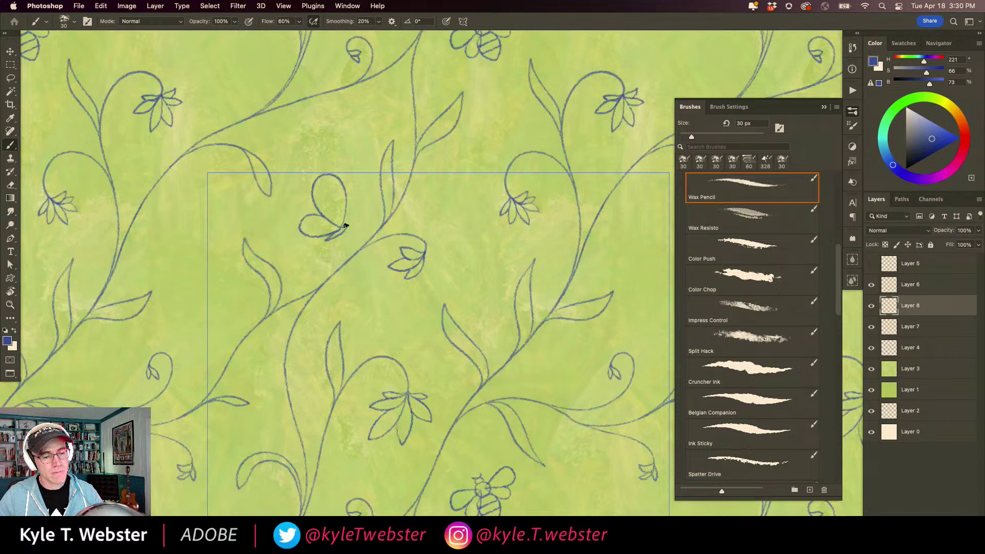
{"action": "left_click_drag", "start_coordinate": [345, 226], "coordinate": [361, 193]}
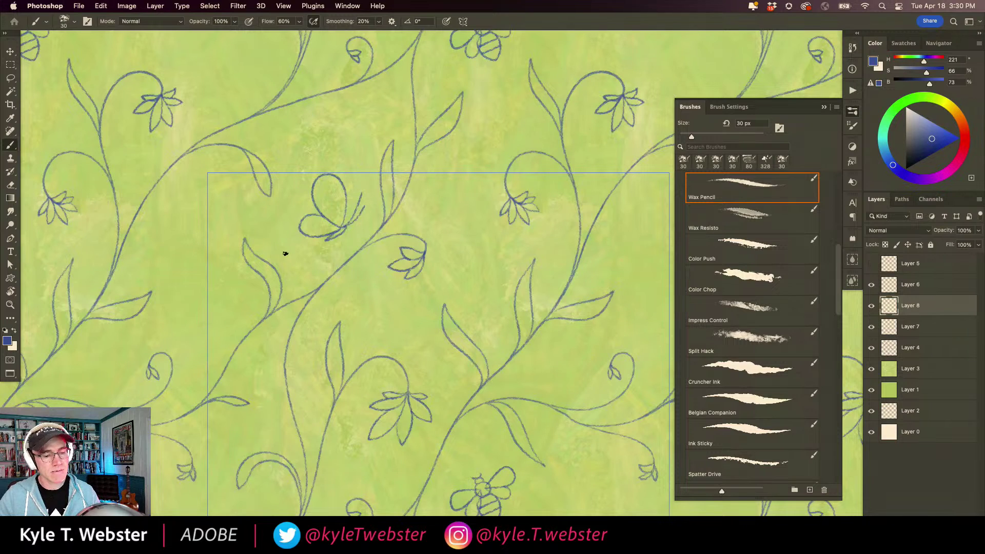
Draw a tiny winged insect with short antennae in the gap beside the stem near the tile's upper-right corner.
{"action": "left_click", "coordinate": [304, 291], "text": "alt+super"}
{"action": "left_click", "coordinate": [303, 291], "text": "alt+super"}
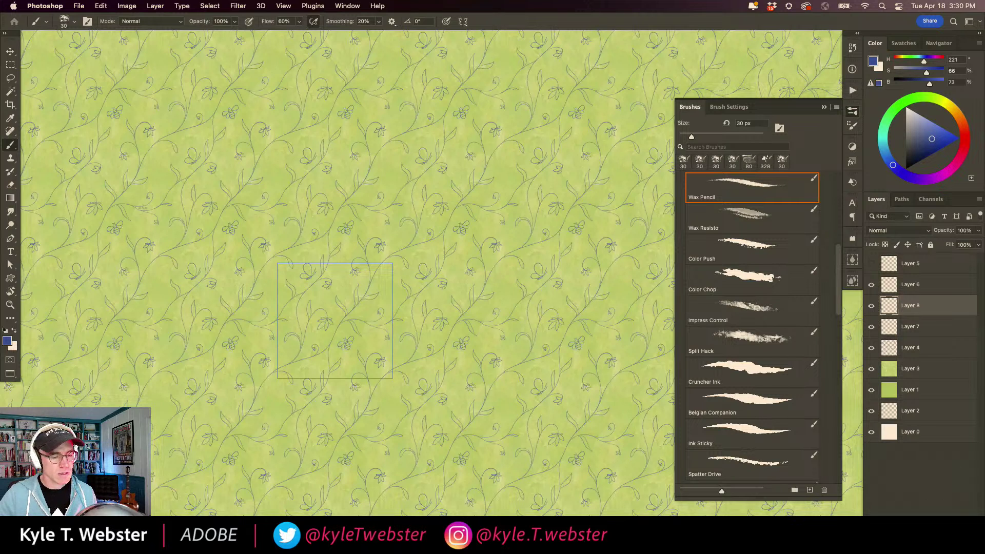
{"action": "left_click_drag", "start_coordinate": [253, 358], "coordinate": [313, 277]}
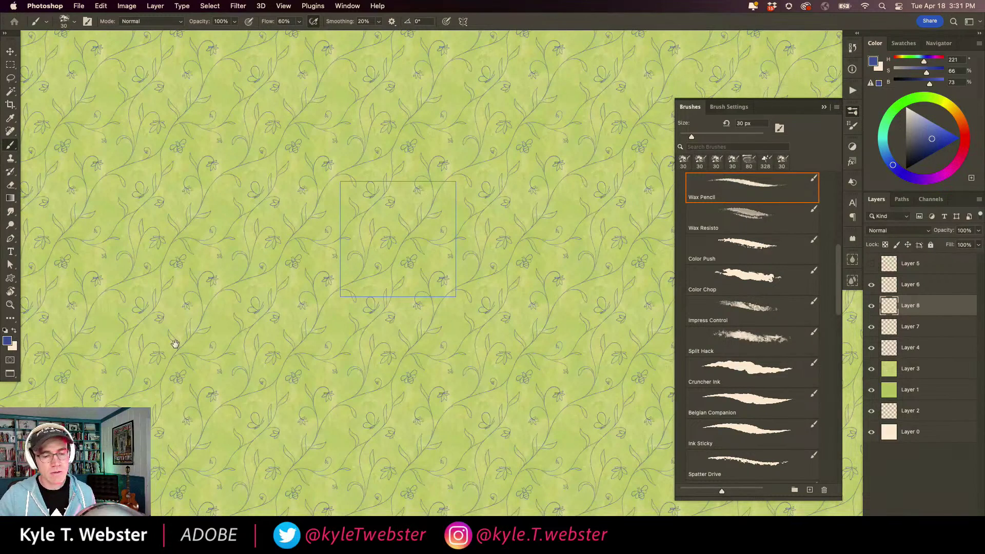
{"action": "scroll", "coordinate": [398, 236], "scroll_direction": "up", "scroll_amount": 3}
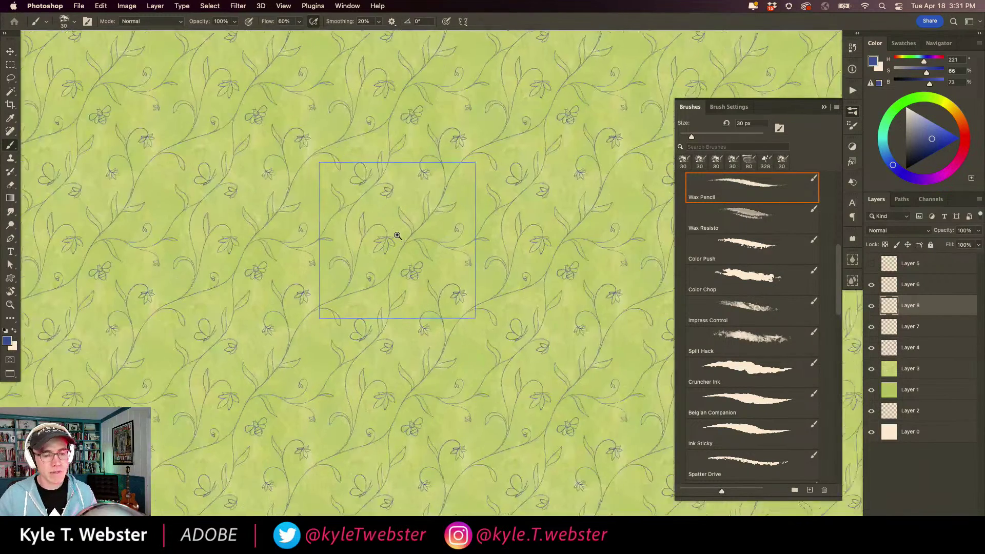
{"action": "left_click_drag", "start_coordinate": [396, 235], "coordinate": [291, 295]}
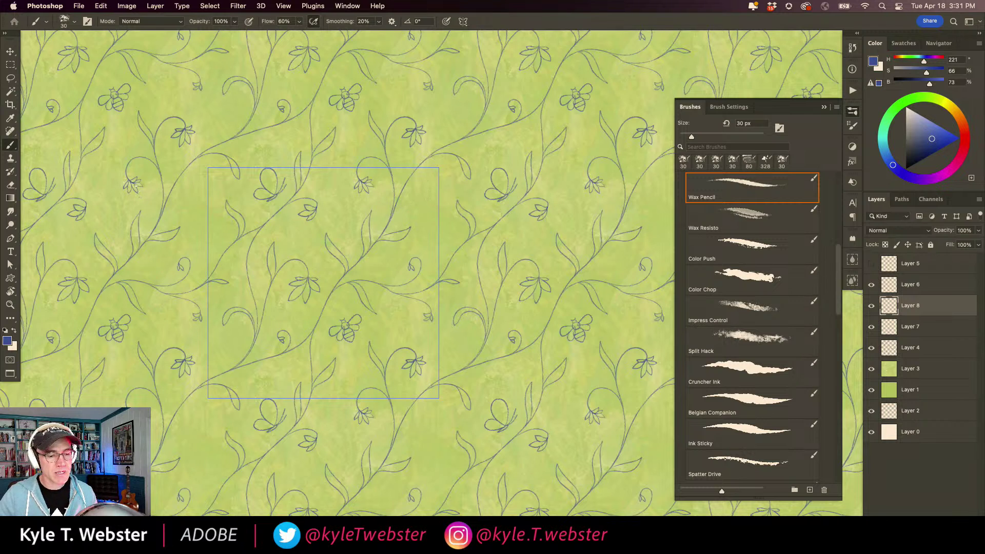
{"action": "left_click", "coordinate": [426, 199], "text": "super"}
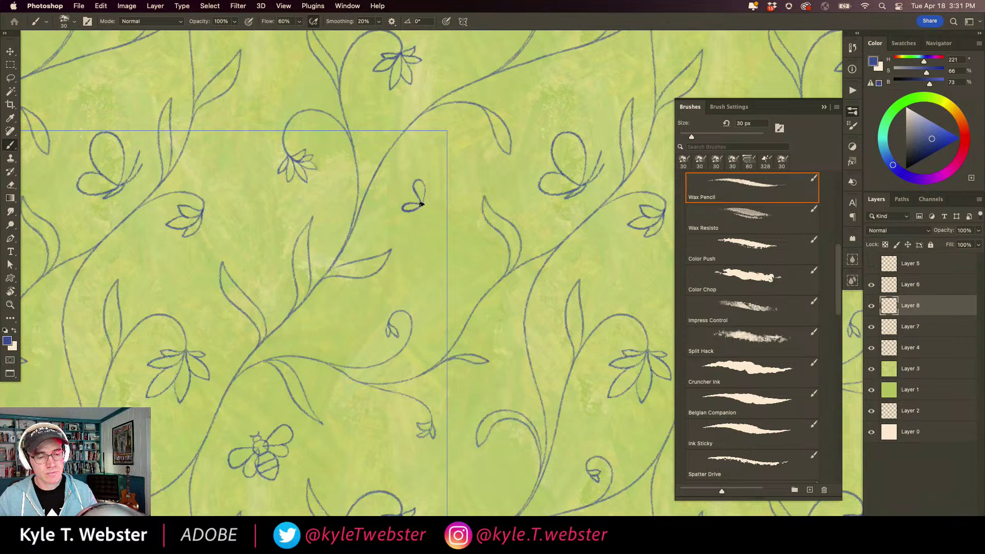
{"action": "left_click", "coordinate": [426, 182], "text": "super"}
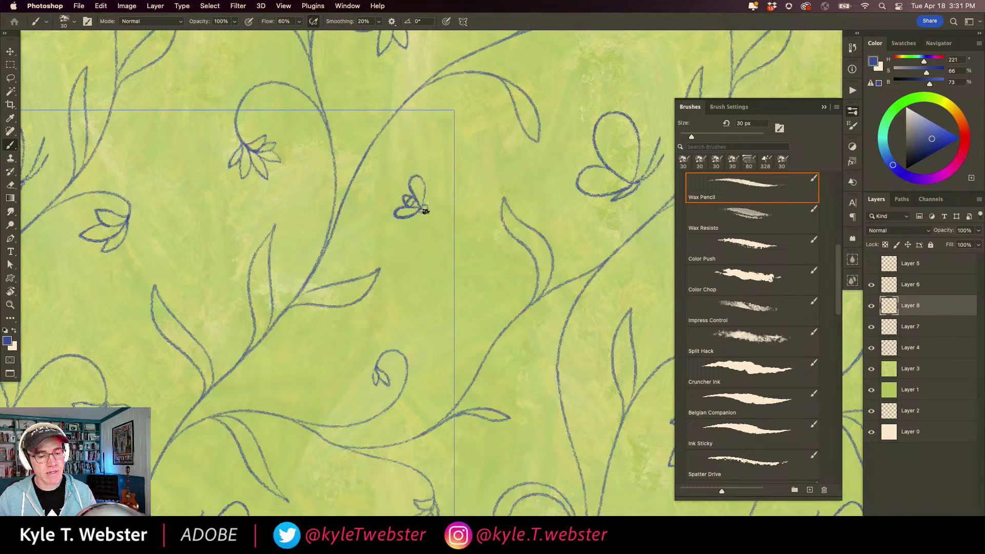
{"action": "left_click_drag", "start_coordinate": [427, 214], "coordinate": [436, 209]}
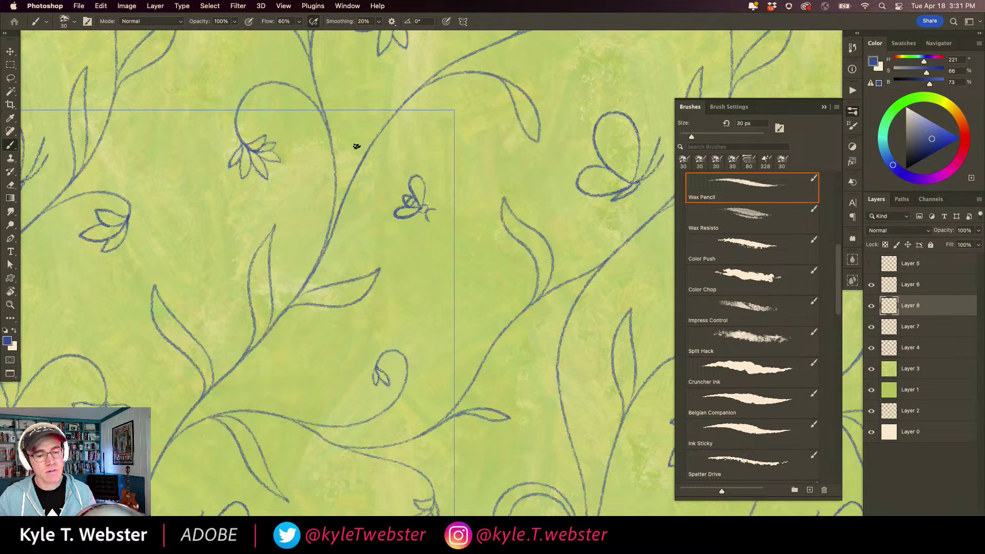
Add an empty layer directly above Layer 3, beneath the vine and insect line art.
{"action": "left_click", "coordinate": [358, 345], "text": "alt"}
{"action": "left_click_drag", "start_coordinate": [236, 429], "coordinate": [300, 344]}
{"action": "left_click", "coordinate": [303, 362], "text": "alt"}
{"action": "left_click", "coordinate": [300, 345], "text": "alt"}
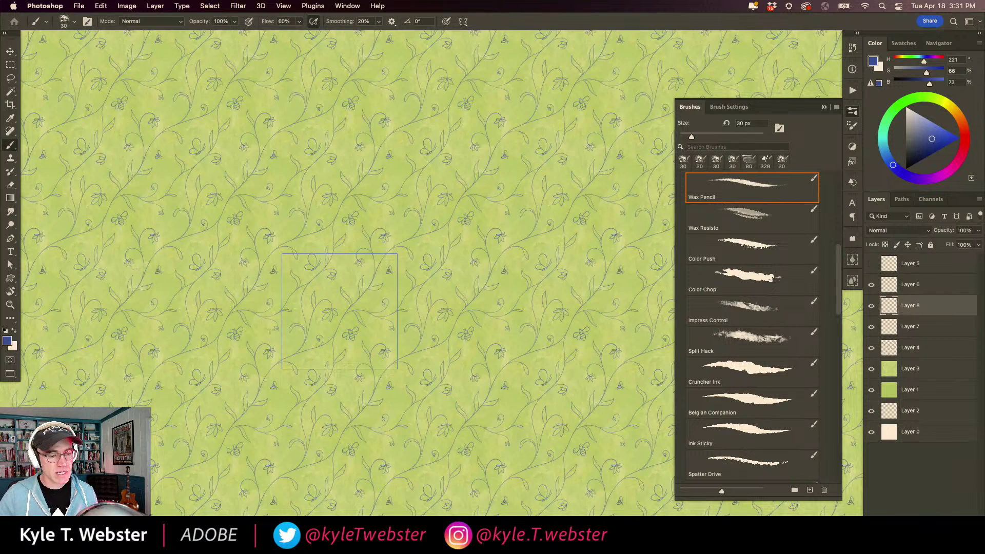
{"action": "left_click", "coordinate": [316, 343], "text": "ctrl"}
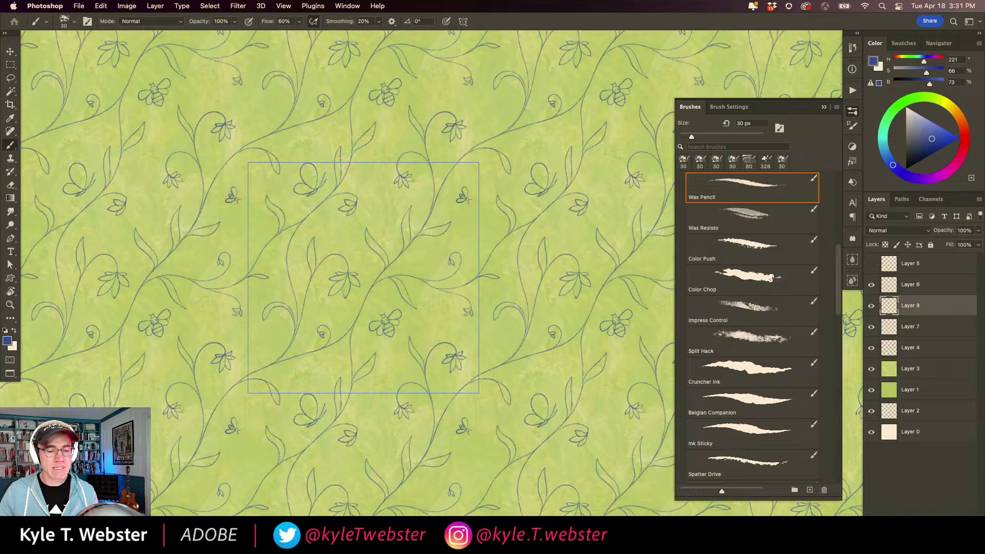
{"action": "left_click", "coordinate": [887, 369]}
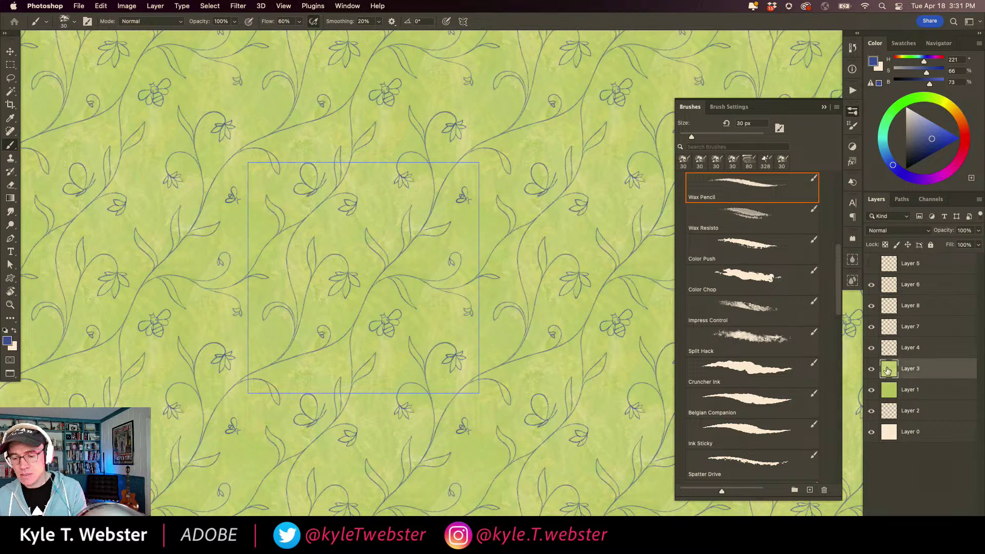
{"action": "key", "text": "ctrl+shift+alt+n"}
Lasso around the butterfly's two wings and fill the selection with the cream background color.
{"action": "key", "text": "l"}
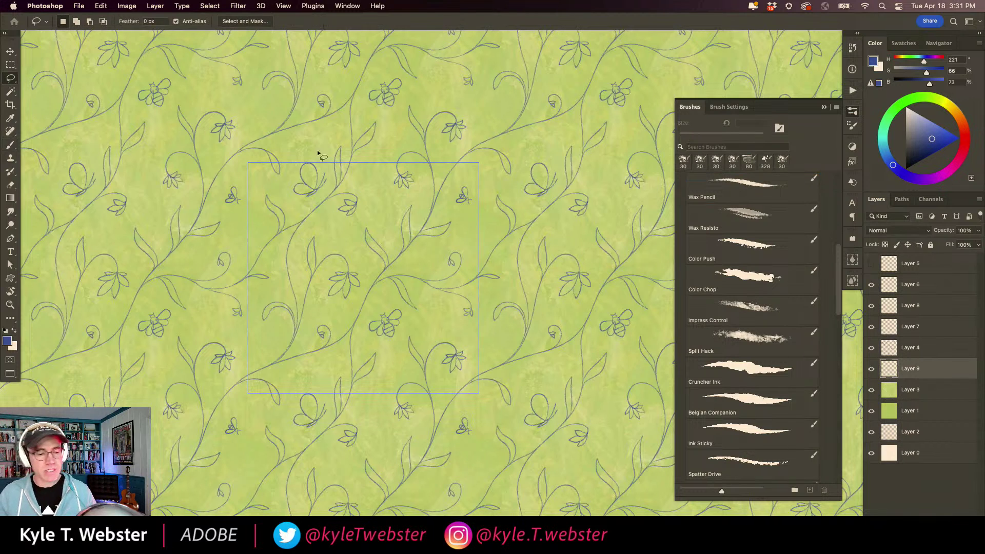
{"action": "scroll", "coordinate": [301, 170], "scroll_direction": "up", "scroll_amount": 3}
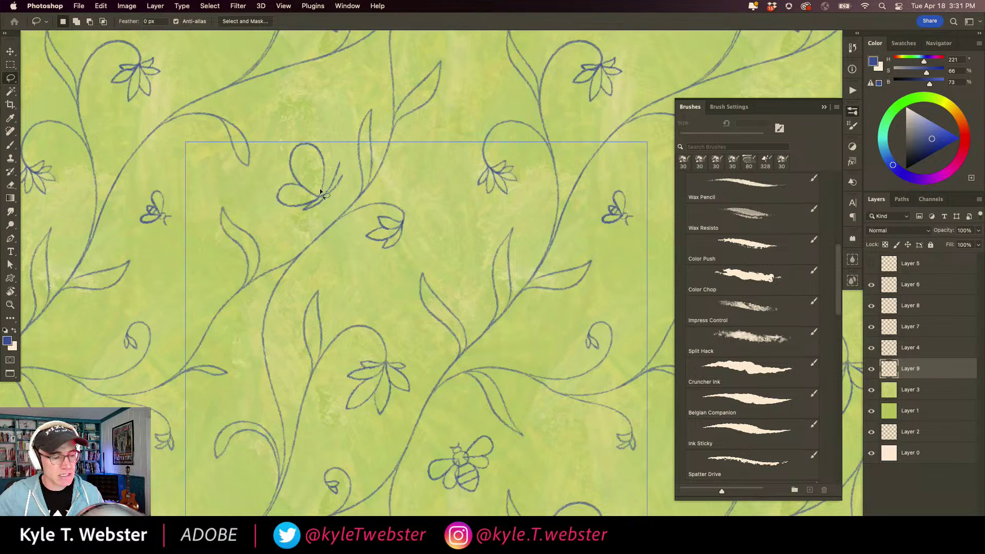
{"action": "mouse_move", "coordinate": [320, 196]}
{"action": "left_mouse_down"}
{"action": "mouse_move", "coordinate": [316, 148]}
{"action": "mouse_move", "coordinate": [300, 145]}
{"action": "mouse_move", "coordinate": [291, 159]}
{"action": "mouse_move", "coordinate": [299, 184]}
{"action": "mouse_move", "coordinate": [278, 198]}
{"action": "mouse_move", "coordinate": [322, 197]}
{"action": "left_mouse_up"}
{"action": "key", "text": "super+BackSpace"}
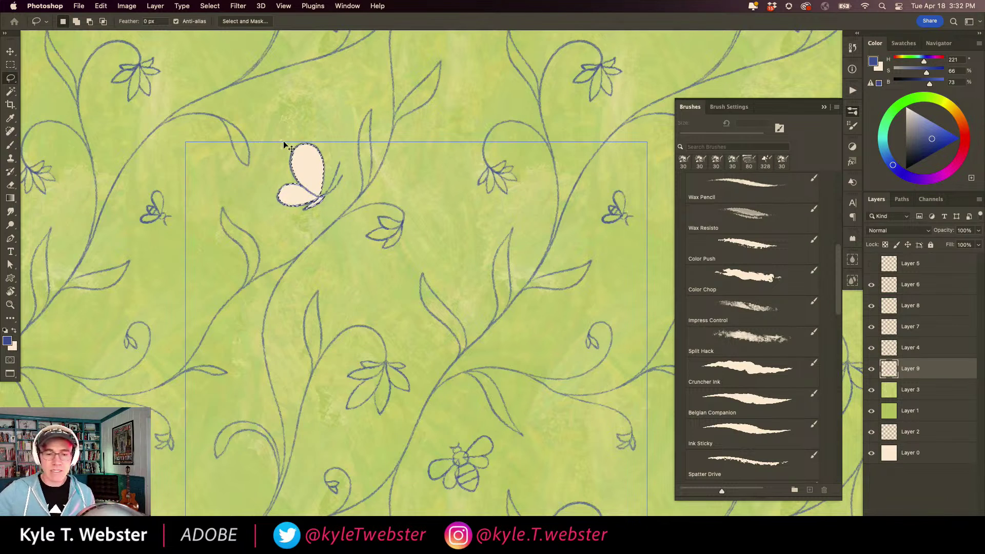
Deselect the butterfly, review the repeating pattern, and enable automatic filling of lasso selections in the Lasso plugin.
{"action": "key", "text": "super+d"}
{"action": "left_click", "coordinate": [242, 336], "text": "alt"}
{"action": "left_click", "coordinate": [242, 336], "text": "alt"}
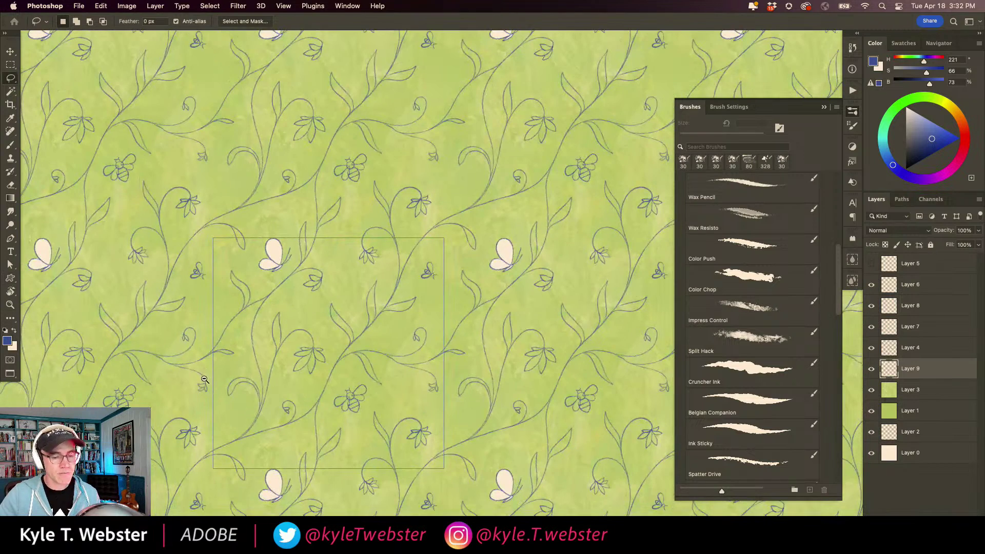
{"action": "left_click", "coordinate": [852, 258]}
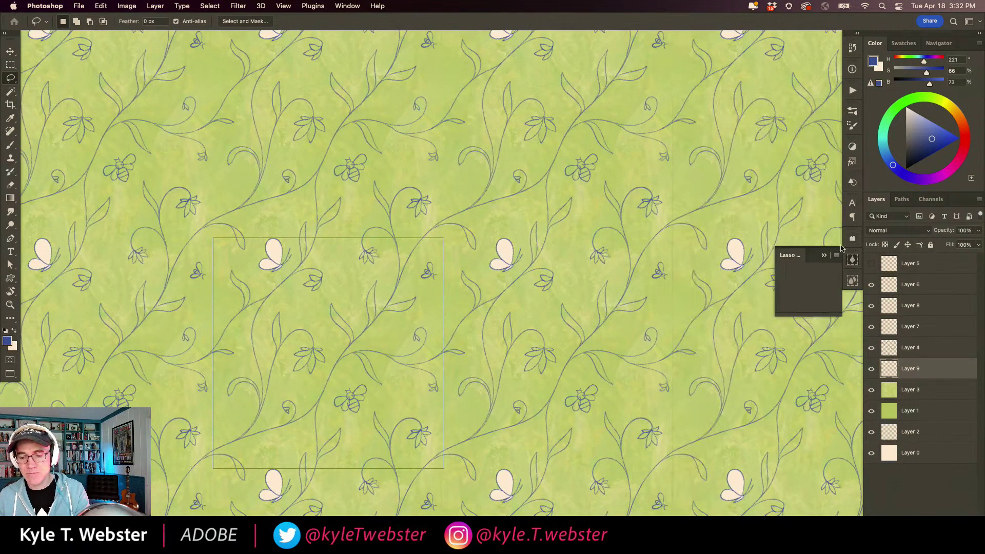
{"action": "left_click", "coordinate": [789, 278]}
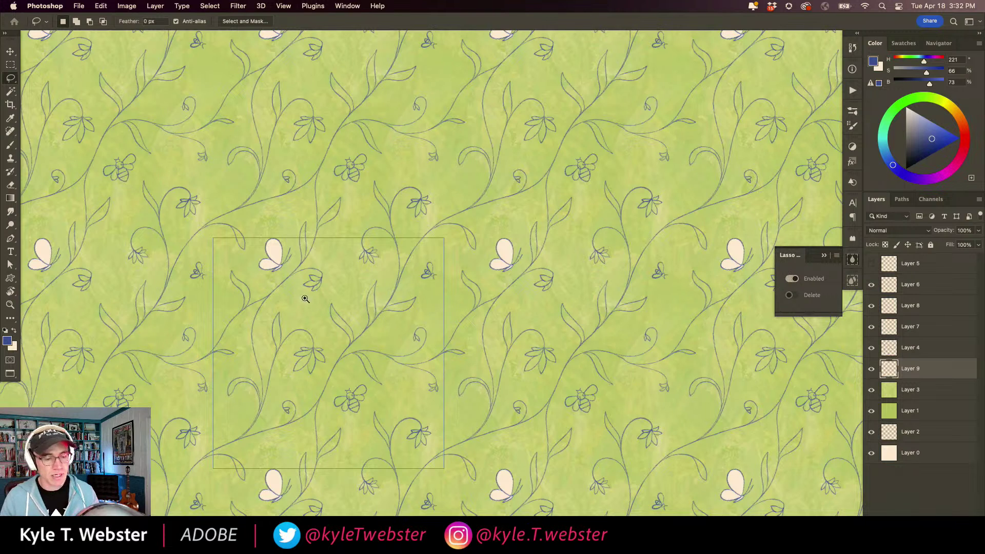
{"action": "scroll", "coordinate": [303, 298], "scroll_direction": "up", "scroll_amount": 5}
{"action": "mouse_move", "coordinate": [355, 241]}
{"action": "left_mouse_down"}
{"action": "mouse_move", "coordinate": [325, 232]}
{"action": "mouse_move", "coordinate": [328, 248]}
{"action": "mouse_move", "coordinate": [310, 260]}
{"action": "mouse_move", "coordinate": [334, 263]}
{"action": "mouse_move", "coordinate": [338, 275]}
{"action": "mouse_move", "coordinate": [355, 240]}
{"action": "left_mouse_up"}
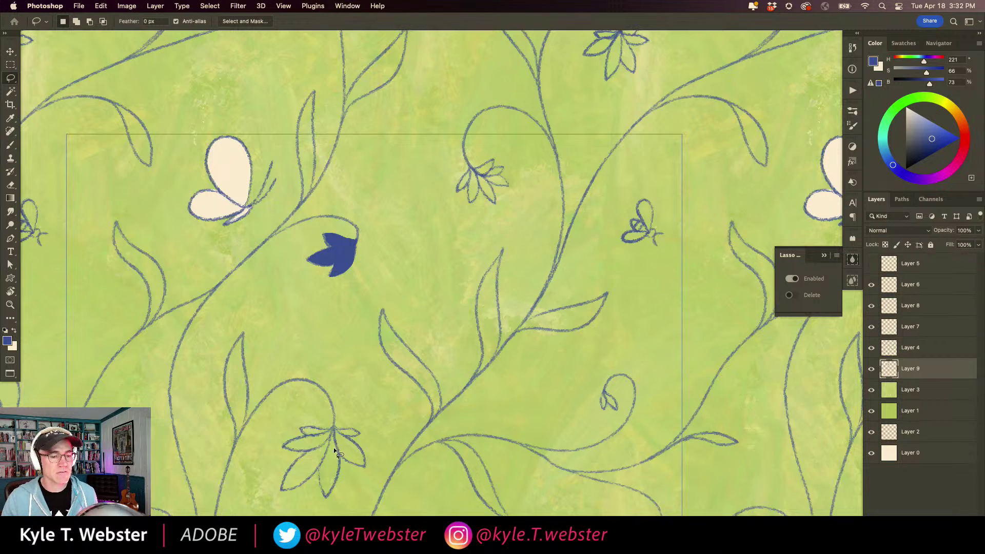
{"action": "key", "text": "super+z"}
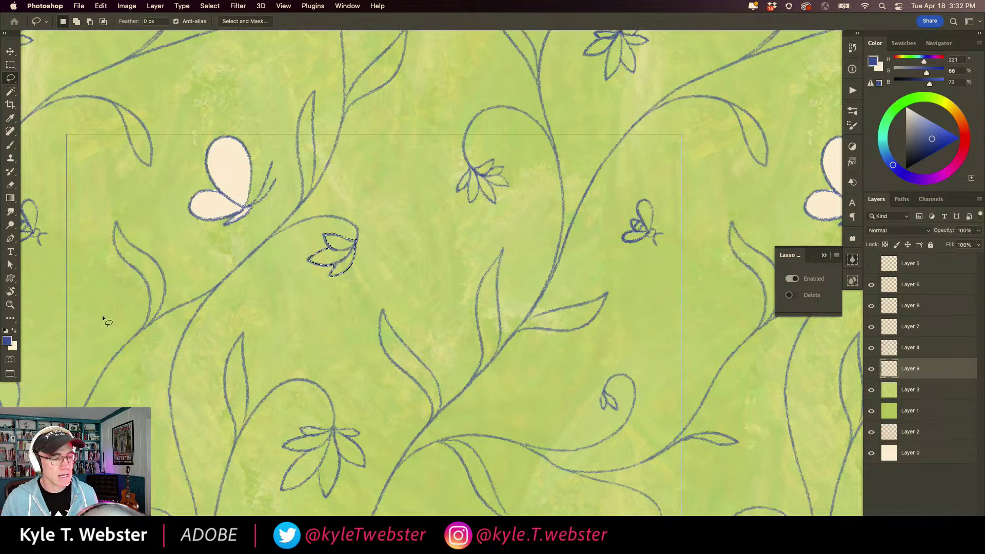
Make cream the foreground color and lasso-fill the flower beneath the butterfly and the three leaves on the tile's central stem.
{"action": "left_click", "coordinate": [11, 330]}
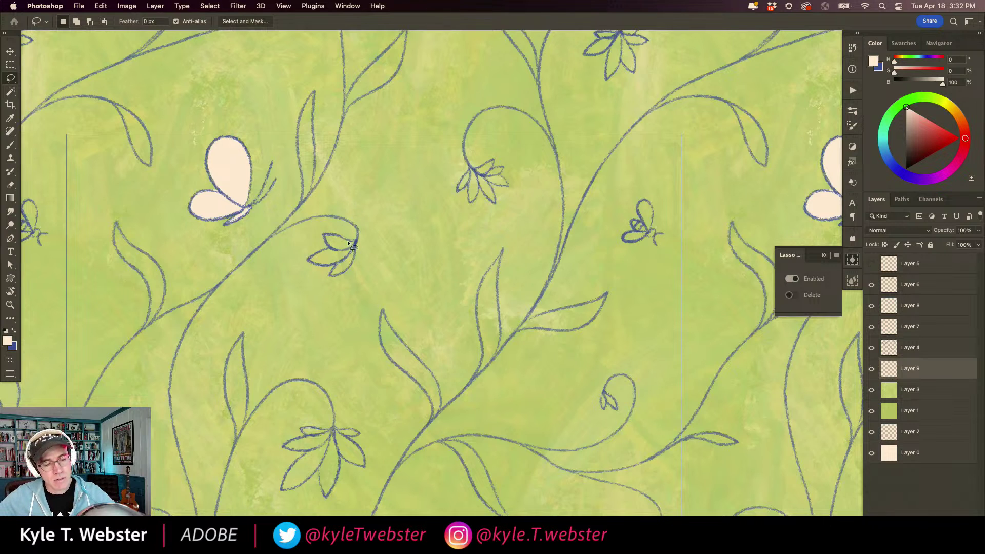
{"action": "mouse_move", "coordinate": [348, 243]}
{"action": "left_mouse_down"}
{"action": "mouse_move", "coordinate": [324, 234]}
{"action": "mouse_move", "coordinate": [324, 250]}
{"action": "mouse_move", "coordinate": [308, 258]}
{"action": "mouse_move", "coordinate": [335, 261]}
{"action": "mouse_move", "coordinate": [330, 275]}
{"action": "mouse_move", "coordinate": [354, 245]}
{"action": "left_mouse_up"}
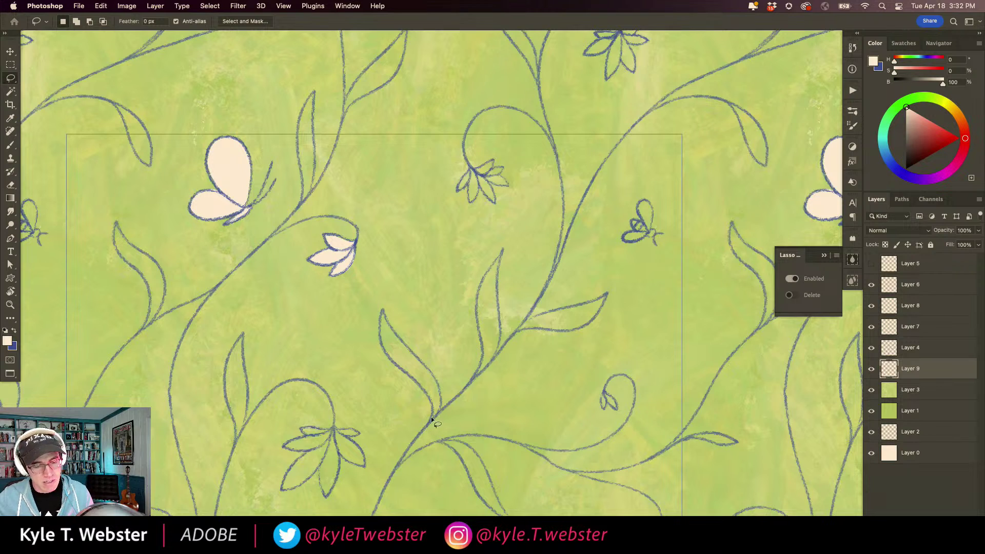
{"action": "mouse_move", "coordinate": [435, 418]}
{"action": "left_mouse_down"}
{"action": "mouse_move", "coordinate": [429, 371]}
{"action": "mouse_move", "coordinate": [381, 310]}
{"action": "mouse_move", "coordinate": [383, 342]}
{"action": "mouse_move", "coordinate": [426, 393]}
{"action": "mouse_move", "coordinate": [434, 423]}
{"action": "left_mouse_up"}
{"action": "mouse_move", "coordinate": [477, 379]}
{"action": "left_mouse_down"}
{"action": "mouse_move", "coordinate": [495, 351]}
{"action": "mouse_move", "coordinate": [500, 254]}
{"action": "mouse_move", "coordinate": [481, 285]}
{"action": "mouse_move", "coordinate": [474, 376]}
{"action": "left_mouse_up"}
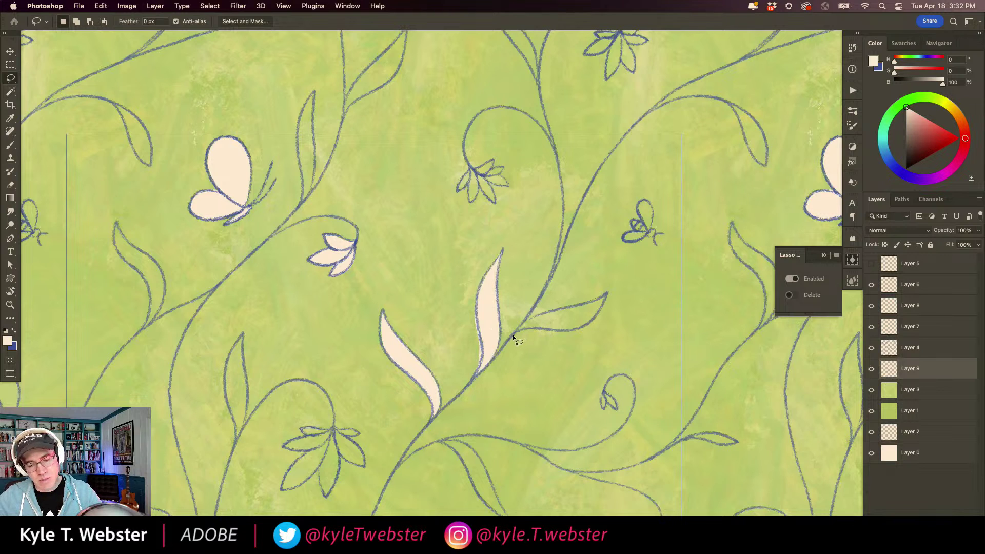
{"action": "mouse_move", "coordinate": [515, 335]}
{"action": "left_mouse_down"}
{"action": "mouse_move", "coordinate": [580, 327]}
{"action": "mouse_move", "coordinate": [606, 292]}
{"action": "mouse_move", "coordinate": [515, 335]}
{"action": "left_mouse_up"}
Lasso-fill the drooping flower and tiny winged insect in the tile's upper right and the large flower below them in cream.
{"action": "mouse_move", "coordinate": [470, 168]}
{"action": "left_mouse_down"}
{"action": "mouse_move", "coordinate": [456, 190]}
{"action": "mouse_move", "coordinate": [468, 182]}
{"action": "mouse_move", "coordinate": [469, 205]}
{"action": "mouse_move", "coordinate": [477, 189]}
{"action": "mouse_move", "coordinate": [494, 203]}
{"action": "mouse_move", "coordinate": [487, 181]}
{"action": "mouse_move", "coordinate": [507, 184]}
{"action": "mouse_move", "coordinate": [495, 176]}
{"action": "mouse_move", "coordinate": [503, 168]}
{"action": "mouse_move", "coordinate": [490, 160]}
{"action": "mouse_move", "coordinate": [470, 170]}
{"action": "left_mouse_up"}
{"action": "mouse_move", "coordinate": [649, 231]}
{"action": "left_mouse_down"}
{"action": "mouse_move", "coordinate": [647, 203]}
{"action": "mouse_move", "coordinate": [624, 240]}
{"action": "mouse_move", "coordinate": [636, 249]}
{"action": "mouse_move", "coordinate": [659, 238]}
{"action": "mouse_move", "coordinate": [656, 215]}
{"action": "left_mouse_up"}
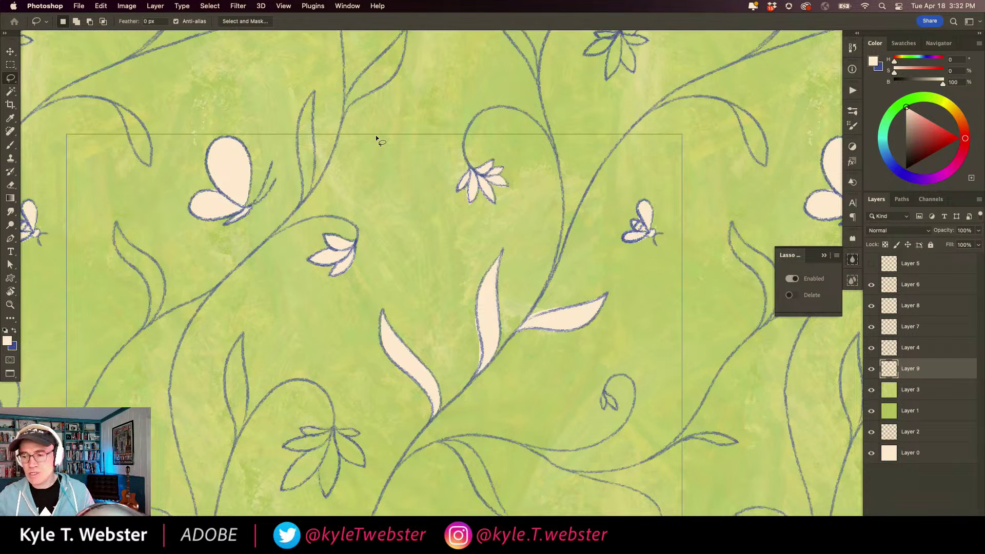
{"action": "scroll", "coordinate": [316, 233], "scroll_direction": "down", "scroll_amount": 5}
{"action": "scroll", "coordinate": [355, 236], "scroll_direction": "left", "scroll_amount": 2}
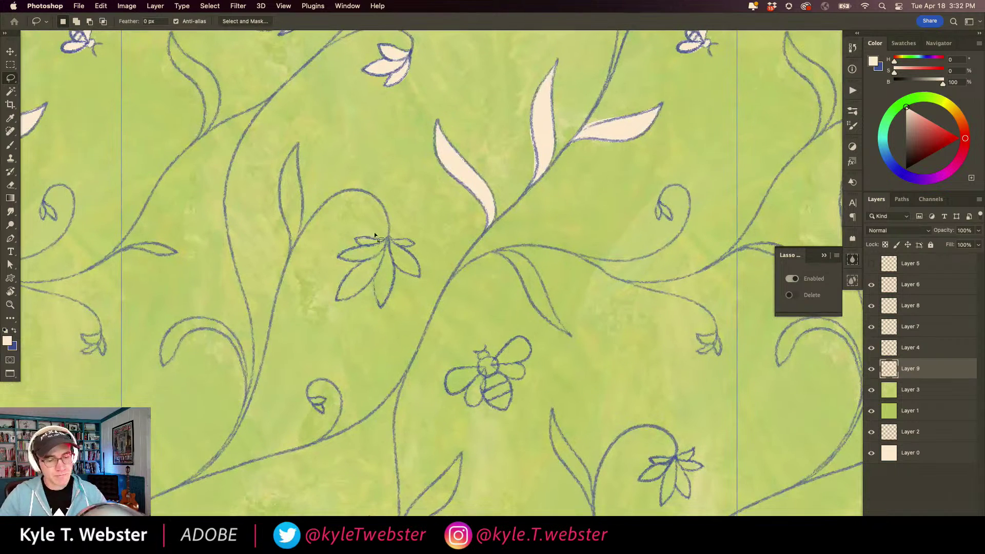
{"action": "mouse_move", "coordinate": [387, 239]}
{"action": "left_mouse_down"}
{"action": "mouse_move", "coordinate": [338, 256]}
{"action": "mouse_move", "coordinate": [360, 262]}
{"action": "mouse_move", "coordinate": [337, 299]}
{"action": "mouse_move", "coordinate": [372, 279]}
{"action": "mouse_move", "coordinate": [381, 306]}
{"action": "mouse_move", "coordinate": [393, 266]}
{"action": "mouse_move", "coordinate": [419, 277]}
{"action": "mouse_move", "coordinate": [401, 247]}
{"action": "mouse_move", "coordinate": [412, 242]}
{"action": "mouse_move", "coordinate": [388, 239]}
{"action": "left_mouse_up"}
Fill the small curled bud below the large flower and the whole bee with cream using lasso outlines.
{"action": "scroll", "coordinate": [330, 257], "scroll_direction": "down", "scroll_amount": 5}
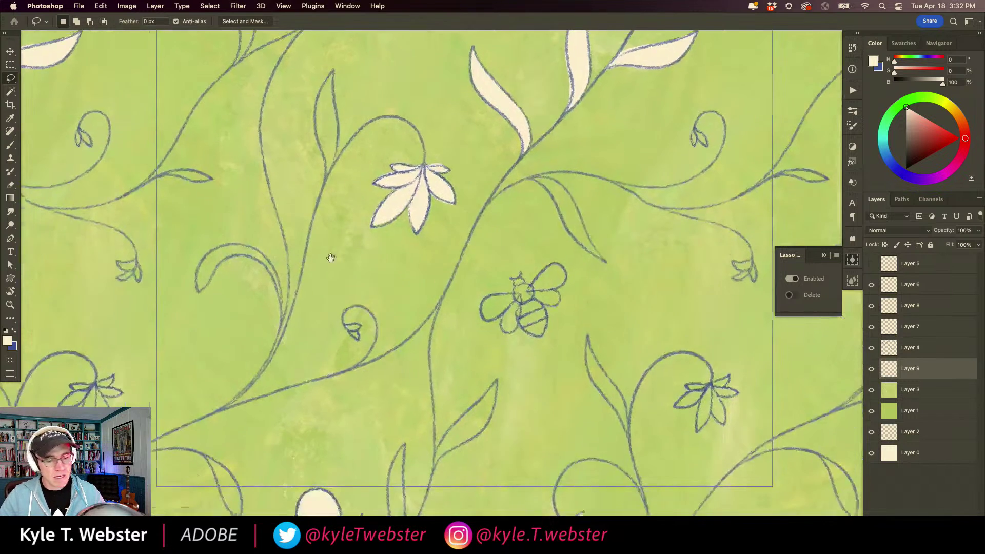
{"action": "scroll", "coordinate": [348, 319], "scroll_direction": "up", "scroll_amount": 2}
{"action": "left_click_drag", "start_coordinate": [357, 326], "coordinate": [359, 311]}
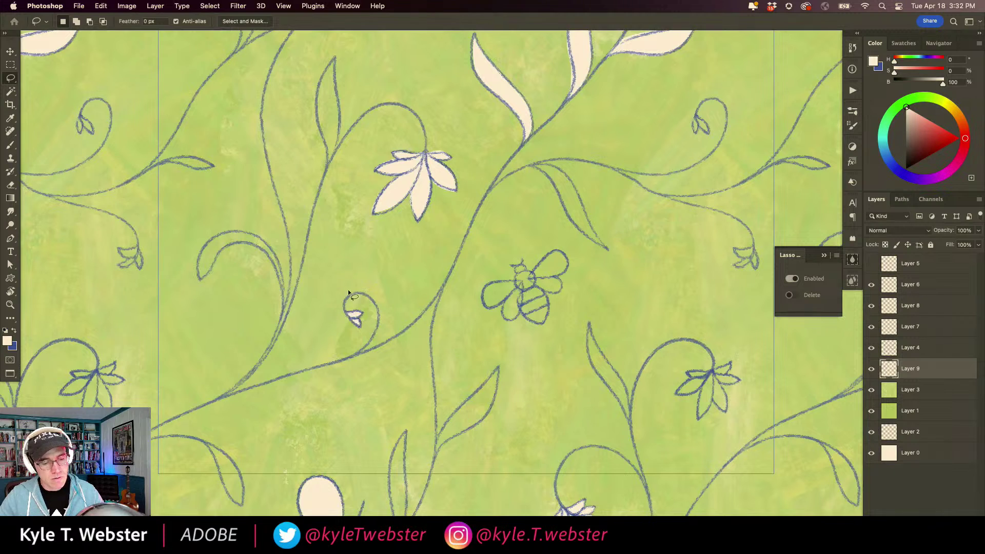
{"action": "mouse_move", "coordinate": [524, 270]}
{"action": "left_mouse_down"}
{"action": "mouse_move", "coordinate": [484, 291]}
{"action": "mouse_move", "coordinate": [484, 307]}
{"action": "mouse_move", "coordinate": [509, 300]}
{"action": "mouse_move", "coordinate": [509, 320]}
{"action": "mouse_move", "coordinate": [521, 311]}
{"action": "mouse_move", "coordinate": [539, 324]}
{"action": "mouse_move", "coordinate": [548, 307]}
{"action": "mouse_move", "coordinate": [540, 289]}
{"action": "mouse_move", "coordinate": [560, 287]}
{"action": "mouse_move", "coordinate": [564, 253]}
{"action": "mouse_move", "coordinate": [524, 270]}
{"action": "left_mouse_up"}
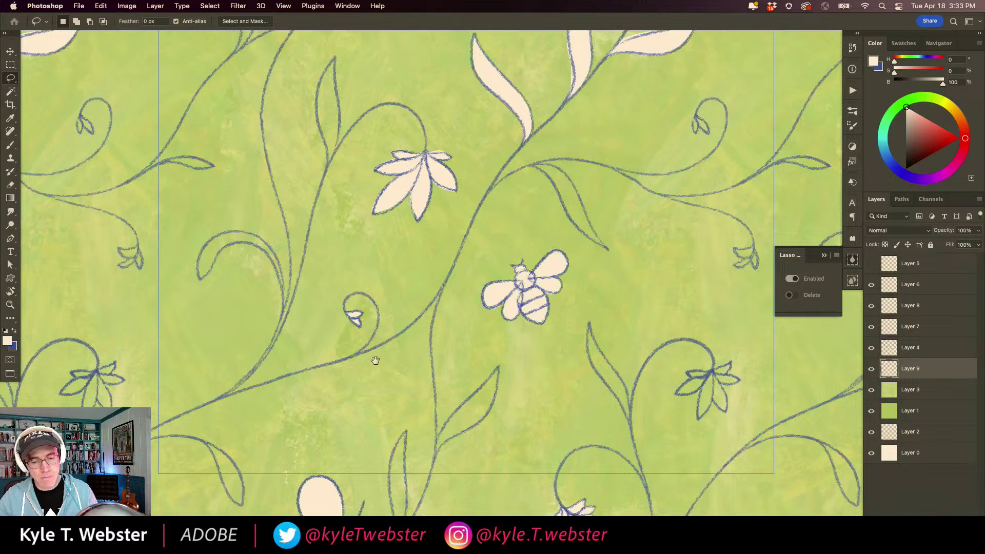
Fill the slender leaf and the neighboring flower near the tile's lower-right corner with cream.
{"action": "left_click_drag", "start_coordinate": [373, 357], "coordinate": [211, 251]}
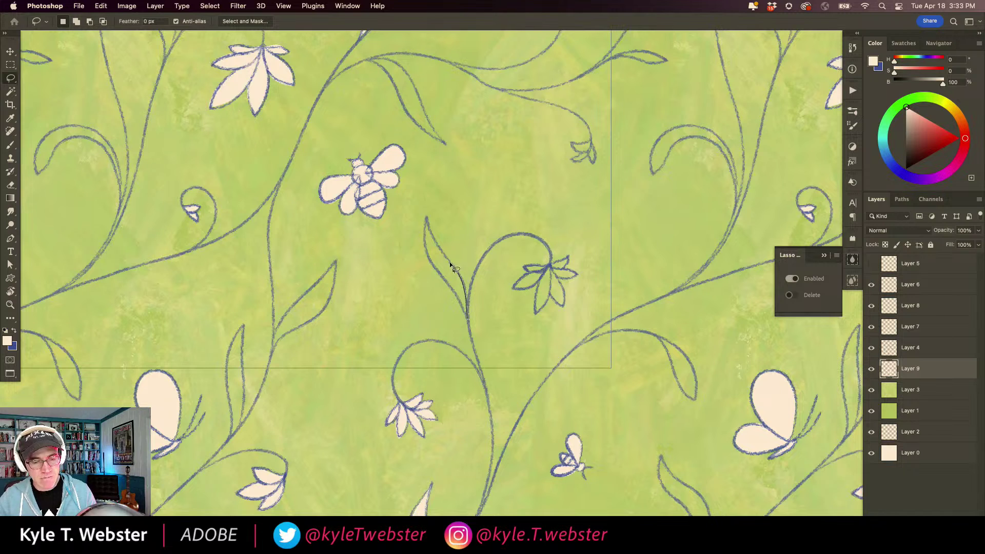
{"action": "left_click_drag", "start_coordinate": [427, 224], "coordinate": [428, 258]}
{"action": "left_click_drag", "start_coordinate": [462, 307], "coordinate": [466, 314]}
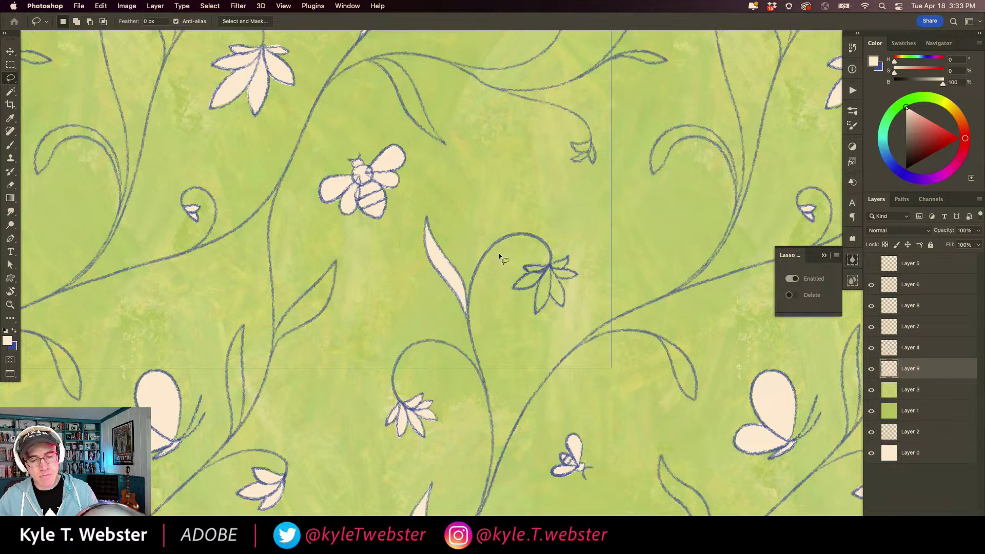
{"action": "mouse_move", "coordinate": [523, 267]}
{"action": "left_mouse_down"}
{"action": "mouse_move", "coordinate": [513, 285]}
{"action": "mouse_move", "coordinate": [534, 287]}
{"action": "mouse_move", "coordinate": [539, 313]}
{"action": "mouse_move", "coordinate": [577, 274]}
{"action": "mouse_move", "coordinate": [570, 264]}
{"action": "mouse_move", "coordinate": [528, 266]}
{"action": "left_mouse_up"}
Fill the two tiny buds and the small leaf on the thin stems along the tile's right edge with cream.
{"action": "scroll", "coordinate": [410, 256], "scroll_direction": "up", "scroll_amount": 5}
{"action": "scroll", "coordinate": [411, 256], "scroll_direction": "right", "scroll_amount": 5}
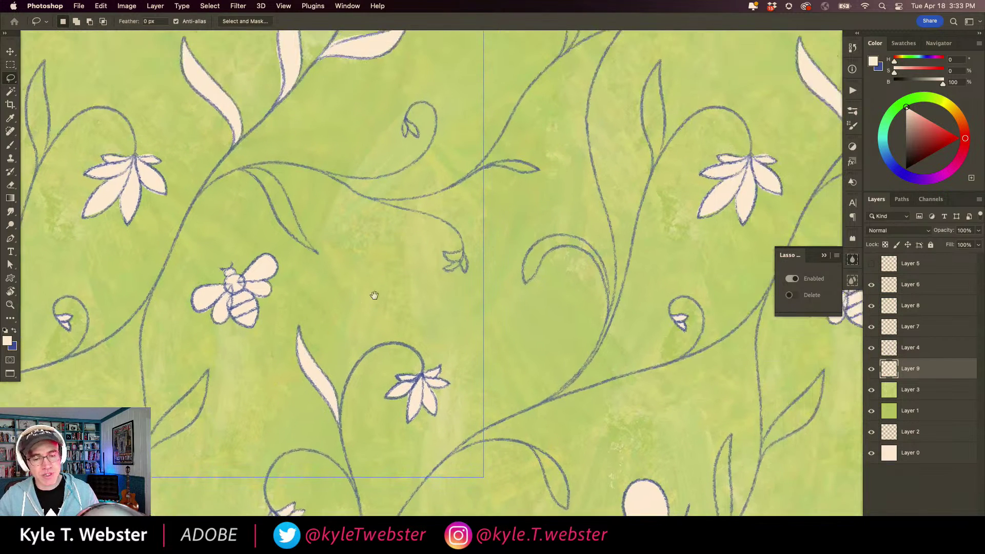
{"action": "mouse_move", "coordinate": [458, 253]}
{"action": "left_mouse_down"}
{"action": "mouse_move", "coordinate": [439, 258]}
{"action": "mouse_move", "coordinate": [459, 277]}
{"action": "mouse_move", "coordinate": [469, 272]}
{"action": "mouse_move", "coordinate": [457, 255]}
{"action": "left_mouse_up"}
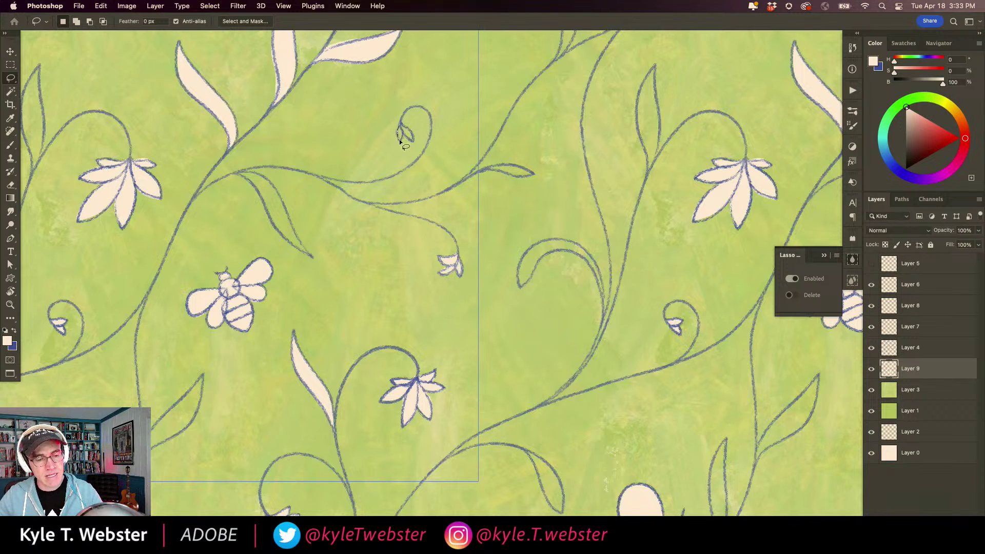
{"action": "mouse_move", "coordinate": [400, 142]}
{"action": "left_mouse_down"}
{"action": "mouse_move", "coordinate": [415, 145]}
{"action": "mouse_move", "coordinate": [408, 126]}
{"action": "left_mouse_up"}
{"action": "mouse_move", "coordinate": [467, 179]}
{"action": "left_mouse_down"}
{"action": "mouse_move", "coordinate": [498, 164]}
{"action": "mouse_move", "coordinate": [530, 171]}
{"action": "mouse_move", "coordinate": [485, 175]}
{"action": "left_mouse_up"}
Fill the leaf beside the large flower and the curved leaf below the butterfly with cream.
{"action": "mouse_move", "coordinate": [241, 272]}
{"action": "left_mouse_down"}
{"action": "mouse_move", "coordinate": [452, 338]}
{"action": "mouse_move", "coordinate": [661, 380]}
{"action": "left_mouse_up"}
{"action": "mouse_move", "coordinate": [444, 279]}
{"action": "left_mouse_down"}
{"action": "mouse_move", "coordinate": [456, 247]}
{"action": "mouse_move", "coordinate": [453, 172]}
{"action": "mouse_move", "coordinate": [434, 211]}
{"action": "mouse_move", "coordinate": [450, 277]}
{"action": "left_mouse_up"}
{"action": "mouse_move", "coordinate": [343, 150]}
{"action": "left_mouse_down"}
{"action": "mouse_move", "coordinate": [320, 238]}
{"action": "mouse_move", "coordinate": [351, 231]}
{"action": "mouse_move", "coordinate": [339, 186]}
{"action": "mouse_move", "coordinate": [309, 163]}
{"action": "mouse_move", "coordinate": [307, 182]}
{"action": "mouse_move", "coordinate": [339, 218]}
{"action": "mouse_move", "coordinate": [330, 256]}
{"action": "left_mouse_up"}
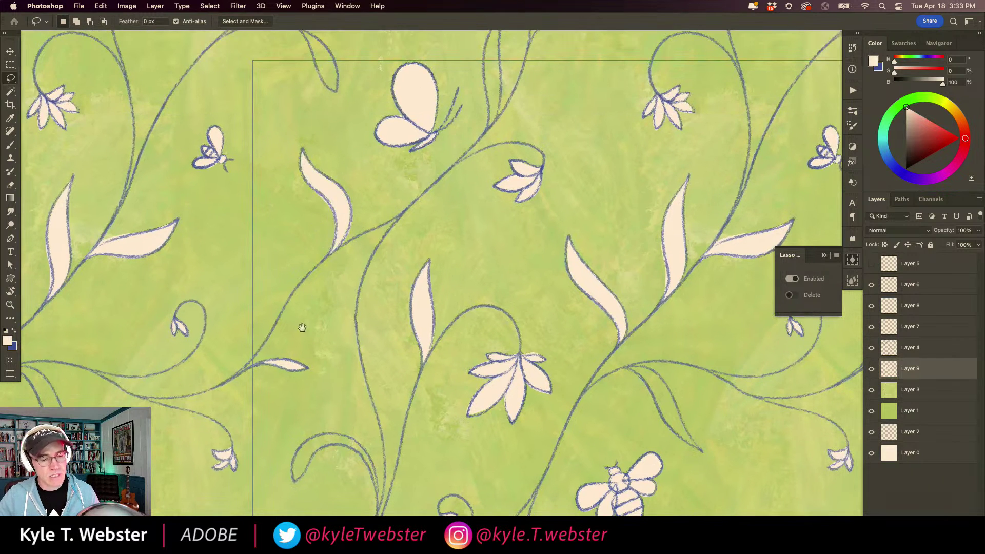
Fill the long arched leaf in the tile's lower left and the drooping leaf crossing its bottom edge with cream.
{"action": "left_click_drag", "start_coordinate": [301, 327], "coordinate": [299, 214]}
{"action": "mouse_move", "coordinate": [376, 407]}
{"action": "left_mouse_down"}
{"action": "mouse_move", "coordinate": [377, 369]}
{"action": "mouse_move", "coordinate": [351, 328]}
{"action": "mouse_move", "coordinate": [324, 319]}
{"action": "mouse_move", "coordinate": [304, 331]}
{"action": "mouse_move", "coordinate": [289, 355]}
{"action": "mouse_move", "coordinate": [301, 360]}
{"action": "mouse_move", "coordinate": [331, 332]}
{"action": "mouse_move", "coordinate": [362, 347]}
{"action": "mouse_move", "coordinate": [371, 413]}
{"action": "left_mouse_up"}
{"action": "scroll", "coordinate": [307, 373], "scroll_direction": "down", "scroll_amount": 8}
{"action": "mouse_move", "coordinate": [314, 313]}
{"action": "left_mouse_down"}
{"action": "mouse_move", "coordinate": [353, 376]}
{"action": "mouse_move", "coordinate": [350, 343]}
{"action": "mouse_move", "coordinate": [313, 314]}
{"action": "left_mouse_up"}
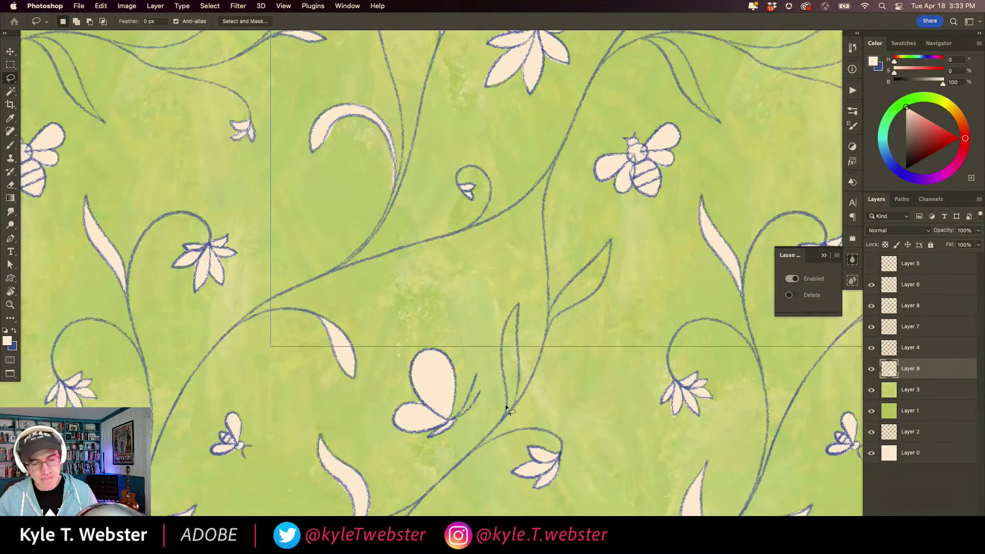
Fill the two upright leaves on the stem beside the butterfly, around the tile's bottom edge, with cream.
{"action": "mouse_move", "coordinate": [506, 408]}
{"action": "left_mouse_down"}
{"action": "mouse_move", "coordinate": [518, 307]}
{"action": "mouse_move", "coordinate": [502, 344]}
{"action": "mouse_move", "coordinate": [506, 410]}
{"action": "left_mouse_up"}
{"action": "mouse_move", "coordinate": [547, 328]}
{"action": "left_mouse_down"}
{"action": "mouse_move", "coordinate": [577, 310]}
{"action": "mouse_move", "coordinate": [610, 264]}
{"action": "mouse_move", "coordinate": [611, 242]}
{"action": "mouse_move", "coordinate": [577, 277]}
{"action": "left_mouse_up"}
{"action": "left_click_drag", "start_coordinate": [549, 311], "coordinate": [554, 315]}
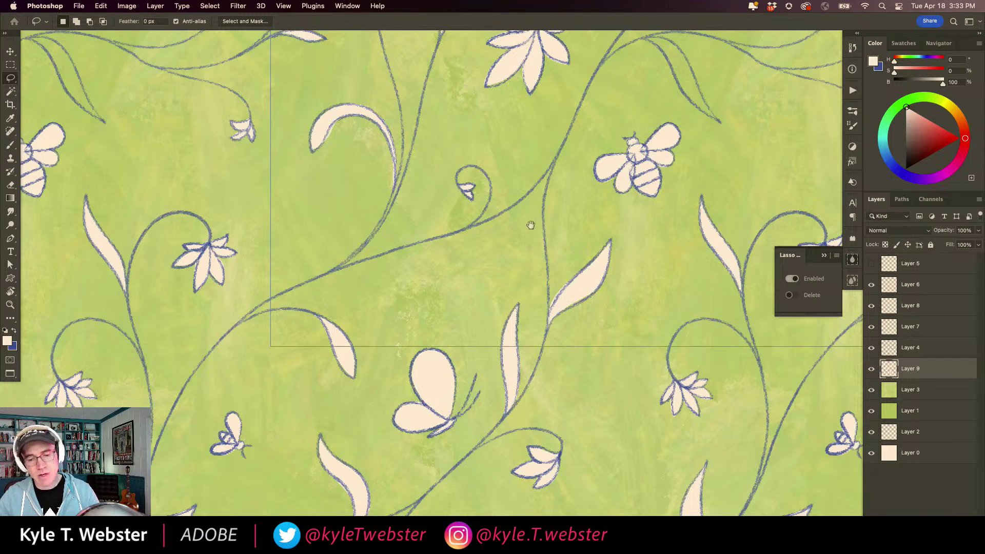
Lasso-fill the pointed leaf hanging from the stem above the bee with cream.
{"action": "scroll", "coordinate": [461, 257], "scroll_direction": "up", "scroll_amount": 10}
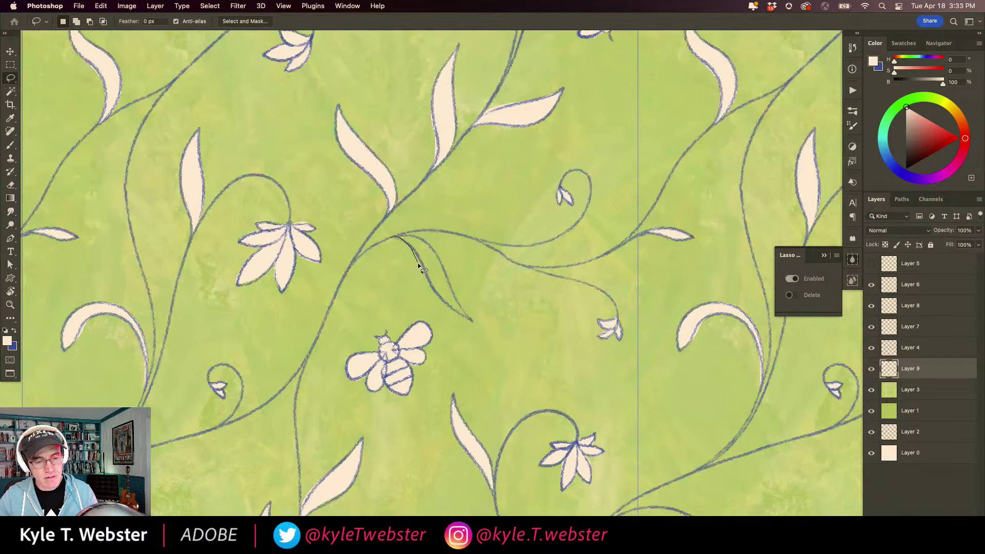
Examine the repeating floral pattern at several magnifications, including once with the interface panels hidden.
{"action": "scroll", "coordinate": [385, 220], "scroll_direction": "down", "scroll_amount": 6}
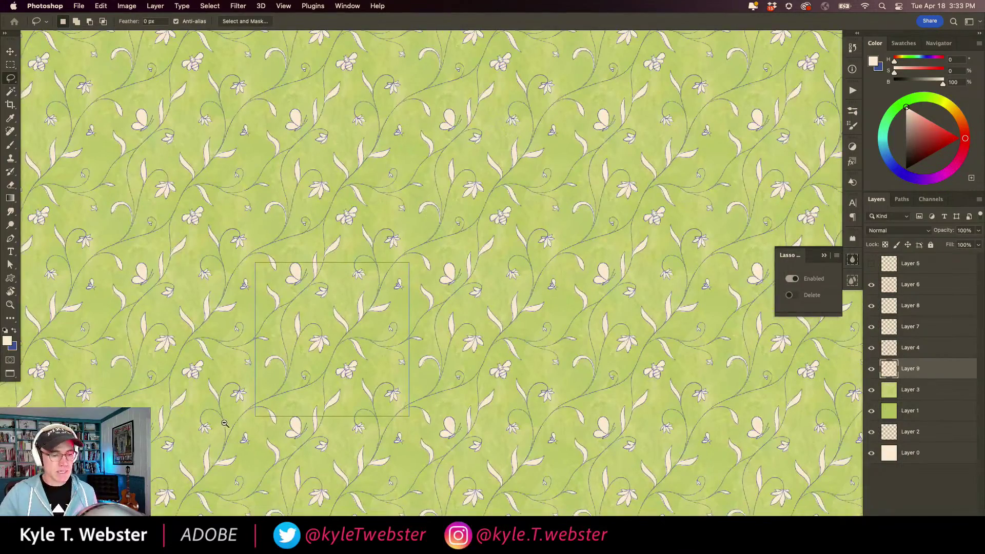
{"action": "scroll", "coordinate": [288, 359], "scroll_direction": "down", "scroll_amount": 5}
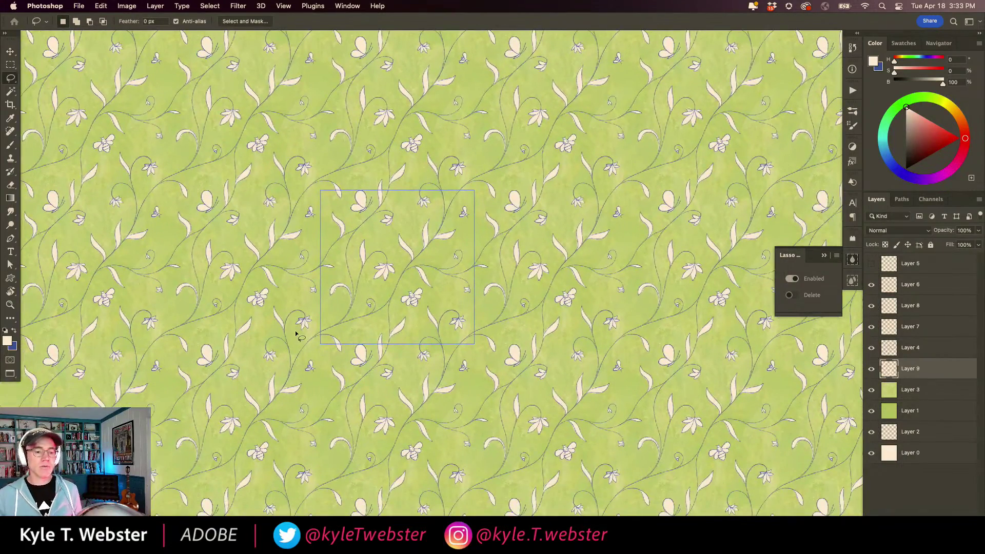
{"action": "scroll", "coordinate": [295, 334], "scroll_direction": "down", "scroll_amount": 3}
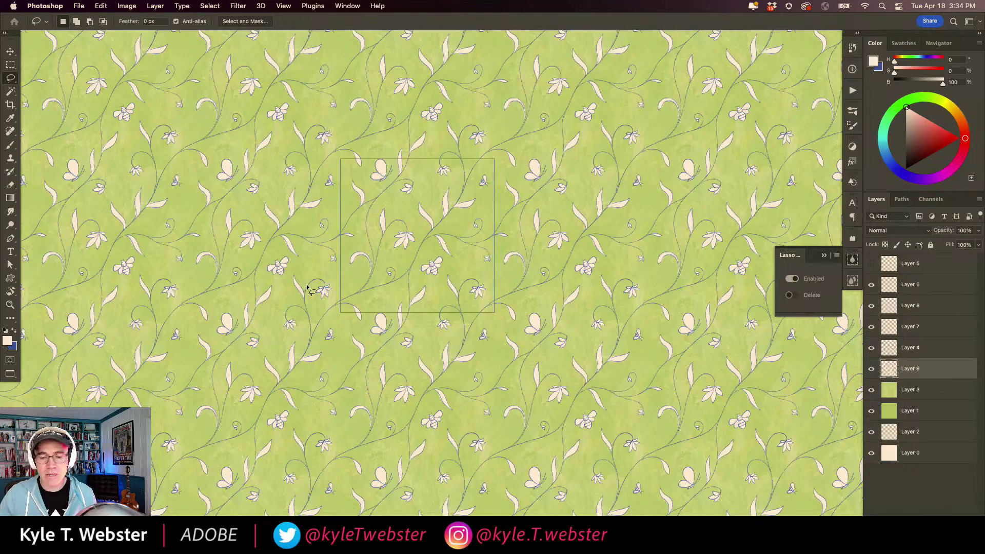
{"action": "key", "text": "super+minus"}
{"action": "key", "text": "super+minus"}
{"action": "key", "text": "super+minus"}
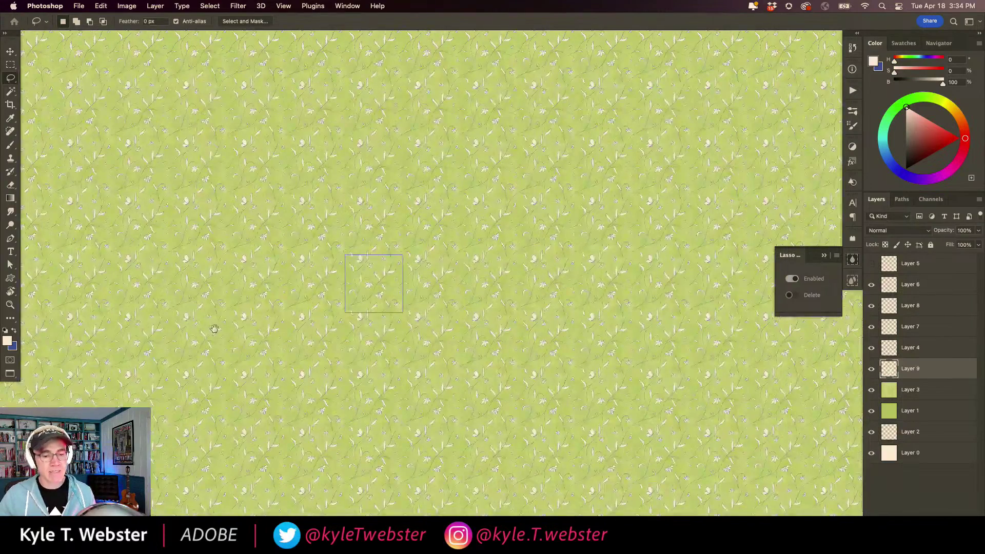
{"action": "left_click_drag", "start_coordinate": [357, 299], "coordinate": [389, 316]}
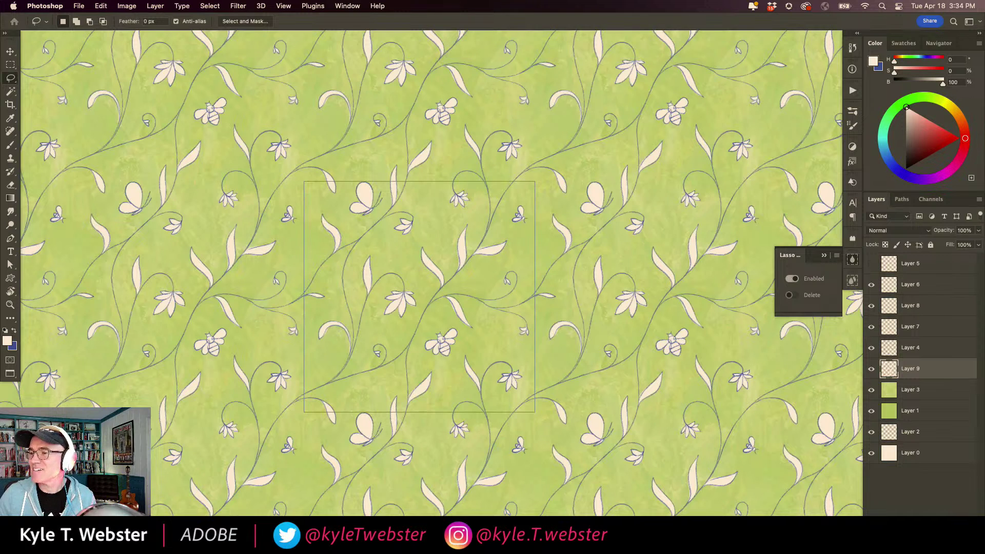
{"action": "key", "text": "Tab"}
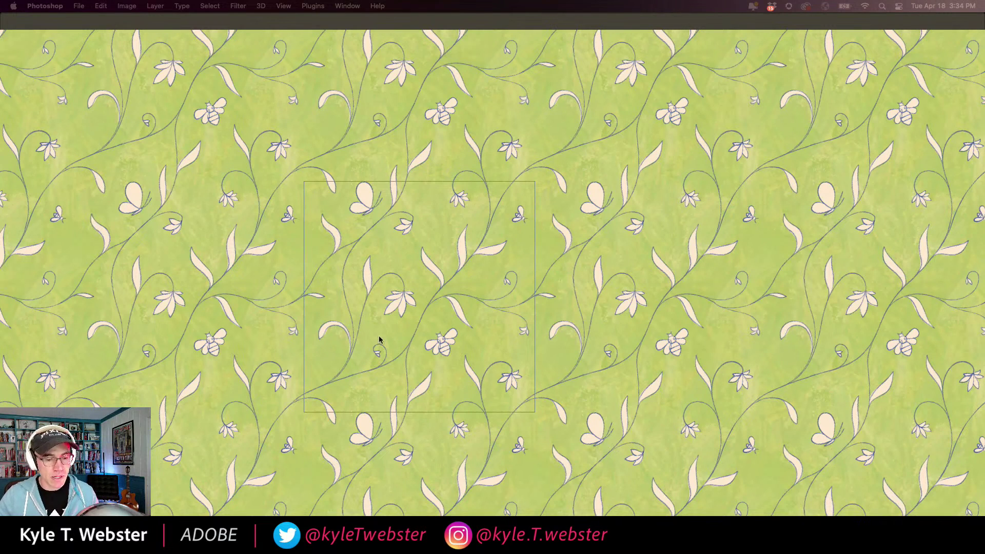
{"action": "key", "text": "Tab"}
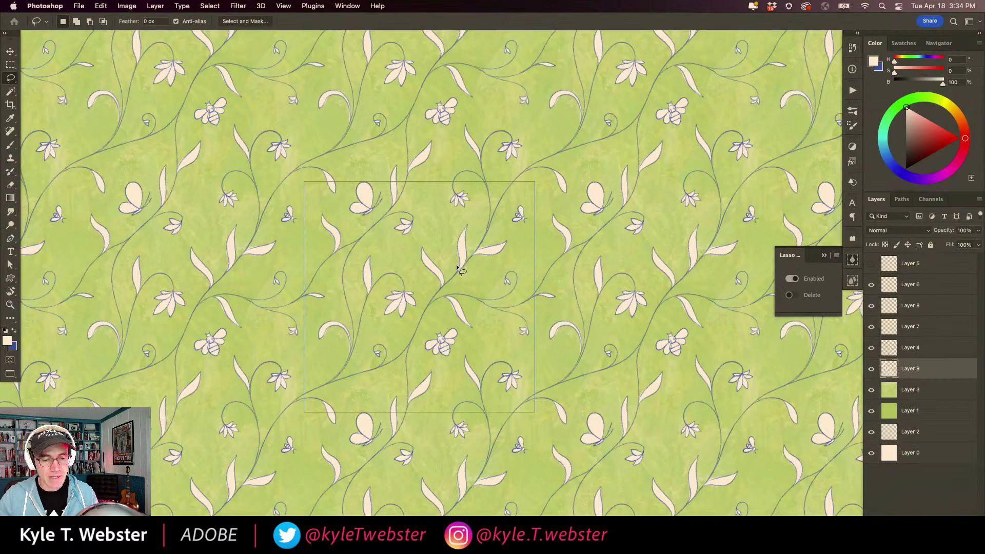
Turn on the lasso fill's Delete option and trim the cream overspill along the two leaves on the upper stem.
{"action": "scroll", "coordinate": [458, 264], "scroll_direction": "up", "scroll_amount": 6}
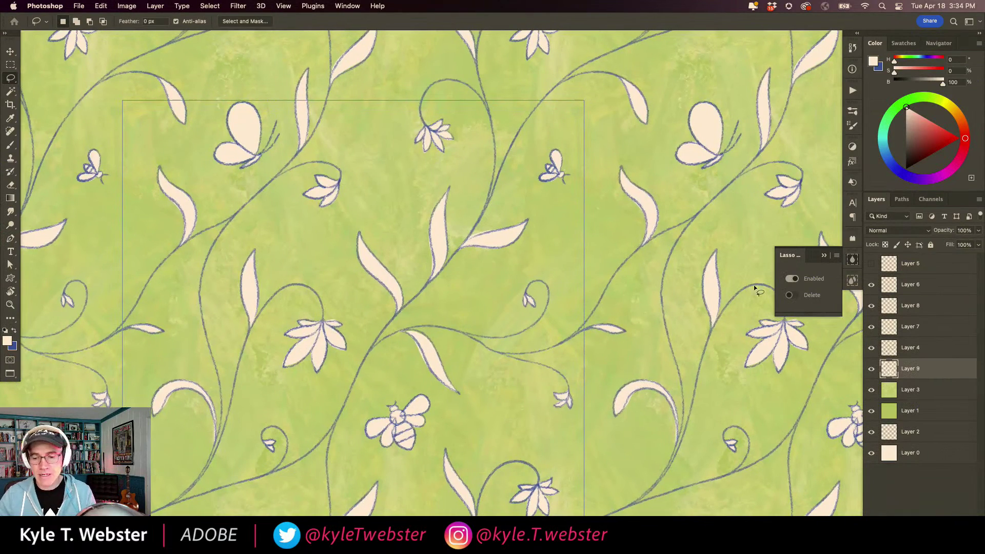
{"action": "left_click", "coordinate": [791, 294]}
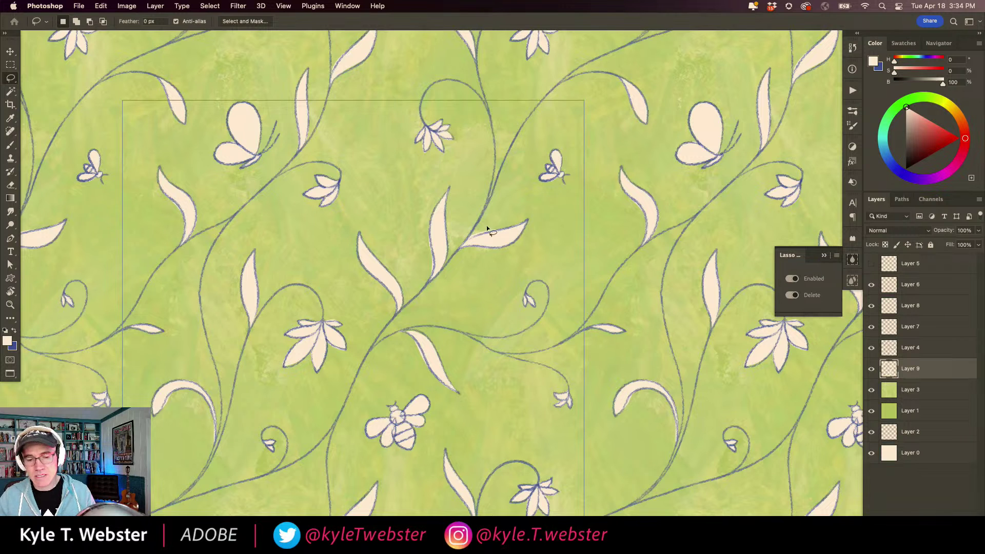
{"action": "scroll", "coordinate": [530, 235], "scroll_direction": "up", "scroll_amount": 4}
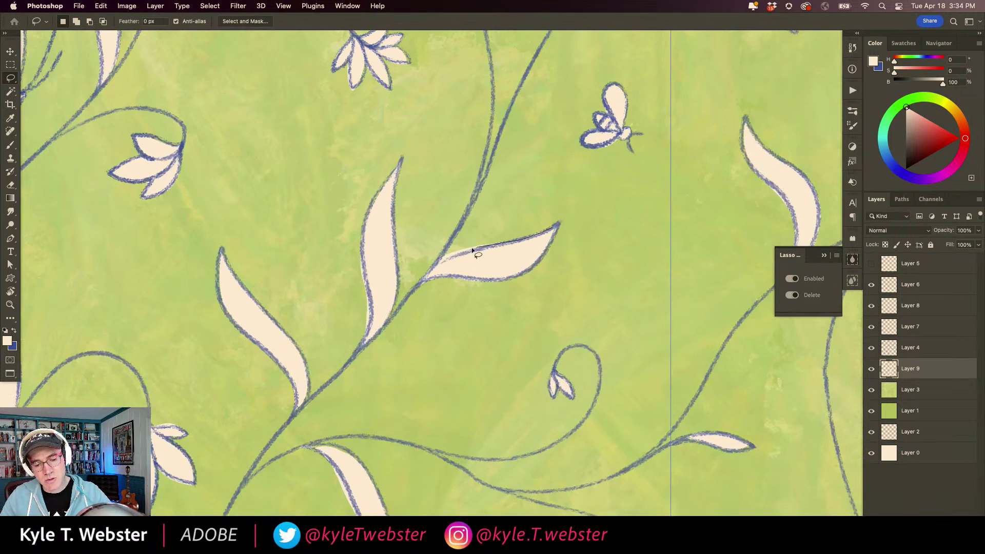
{"action": "left_click_drag", "start_coordinate": [435, 266], "coordinate": [435, 269]}
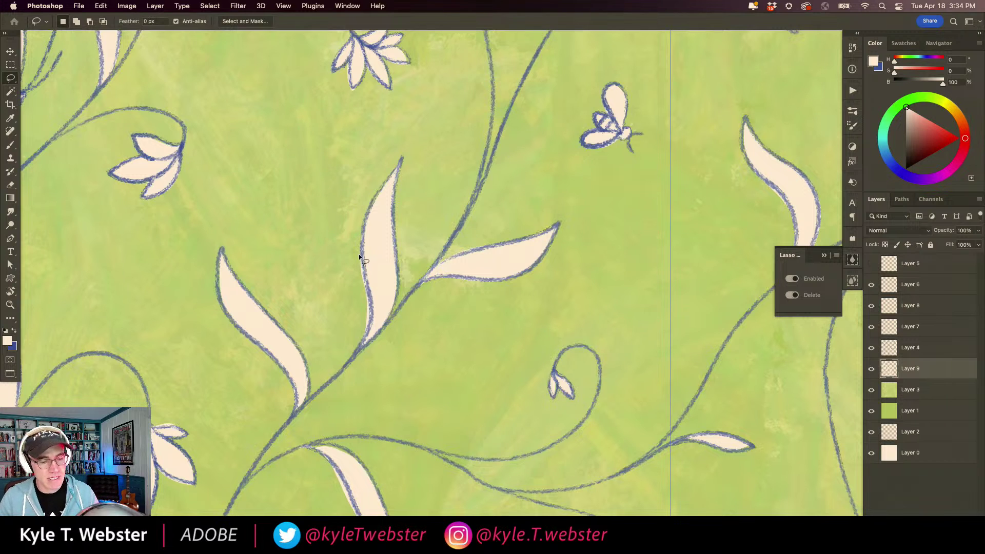
{"action": "left_click_drag", "start_coordinate": [362, 235], "coordinate": [365, 275]}
{"action": "left_click_drag", "start_coordinate": [360, 347], "coordinate": [361, 349]}
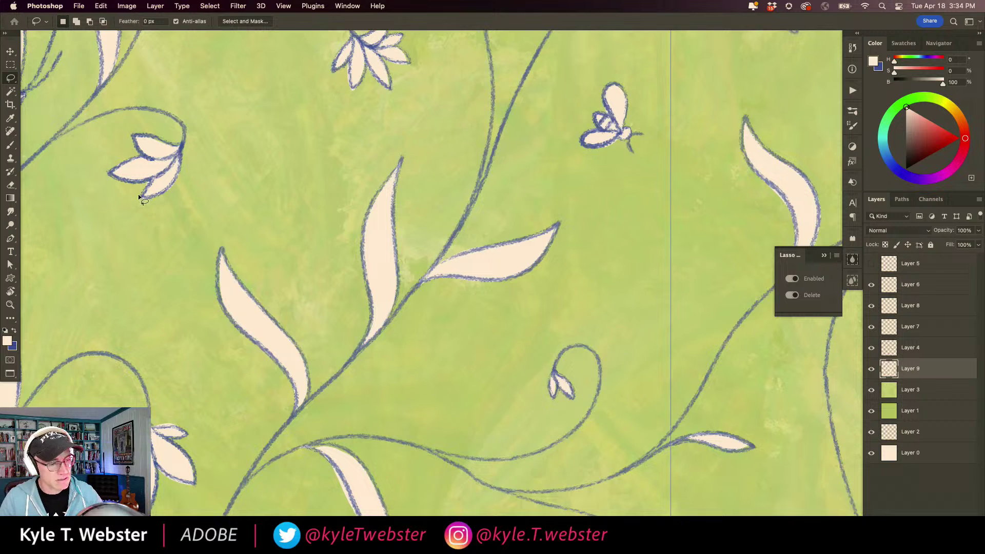
Group the line-art layers from Layer 4 through Layer 6.
{"action": "mouse_move", "coordinate": [183, 153]}
{"action": "left_mouse_down"}
{"action": "mouse_move", "coordinate": [180, 207]}
{"action": "mouse_move", "coordinate": [233, 321]}
{"action": "mouse_move", "coordinate": [322, 230]}
{"action": "mouse_move", "coordinate": [309, 271]}
{"action": "mouse_move", "coordinate": [336, 275]}
{"action": "mouse_move", "coordinate": [315, 252]}
{"action": "left_mouse_up"}
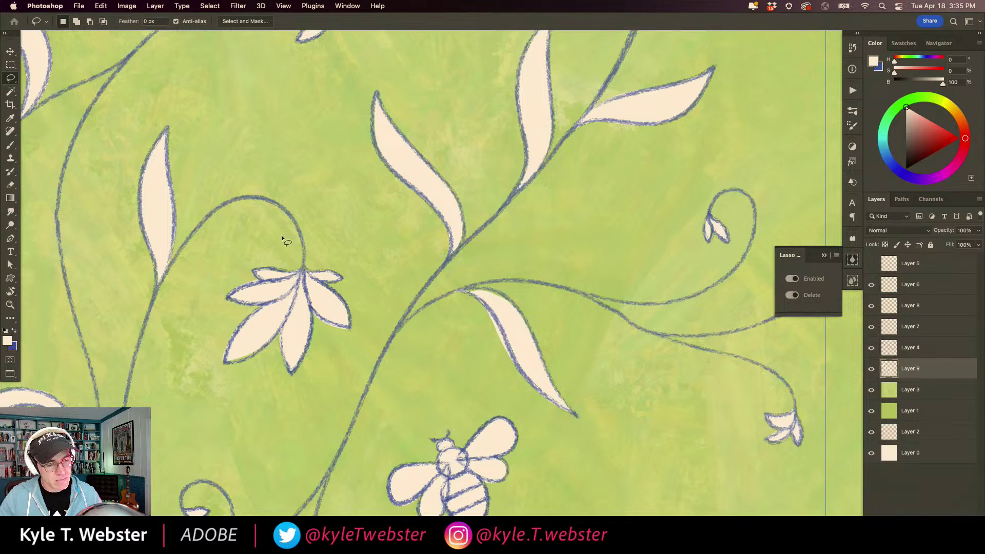
{"action": "mouse_move", "coordinate": [258, 362]}
{"action": "left_mouse_down"}
{"action": "mouse_move", "coordinate": [243, 233]}
{"action": "mouse_move", "coordinate": [258, 191]}
{"action": "mouse_move", "coordinate": [38, 71]}
{"action": "left_mouse_up"}
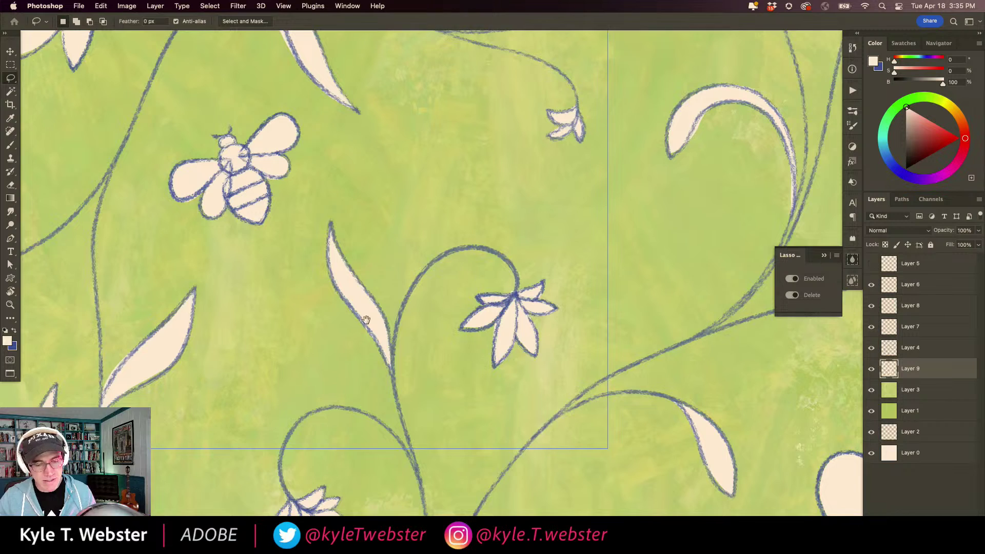
{"action": "left_click_drag", "start_coordinate": [415, 310], "coordinate": [420, 277]}
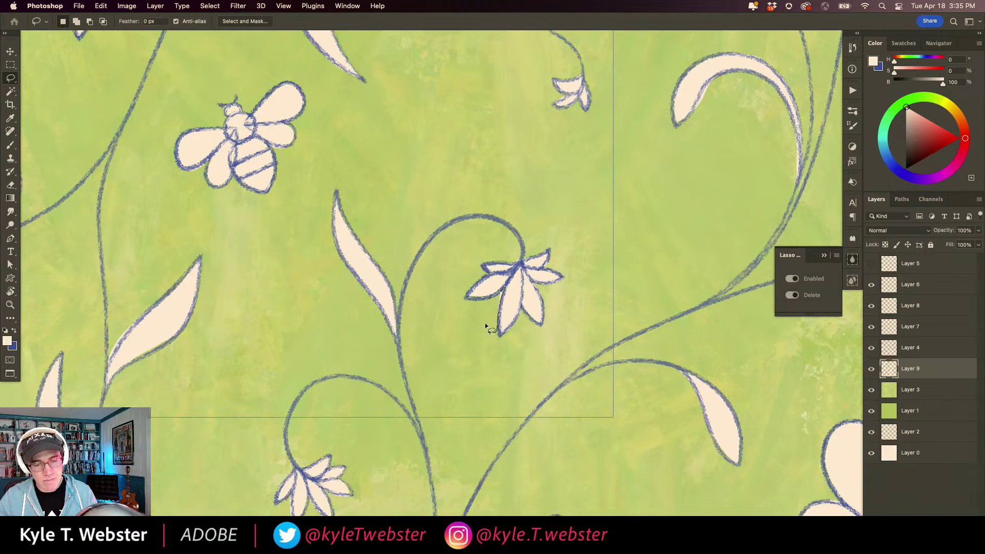
{"action": "key", "text": "super+minus"}
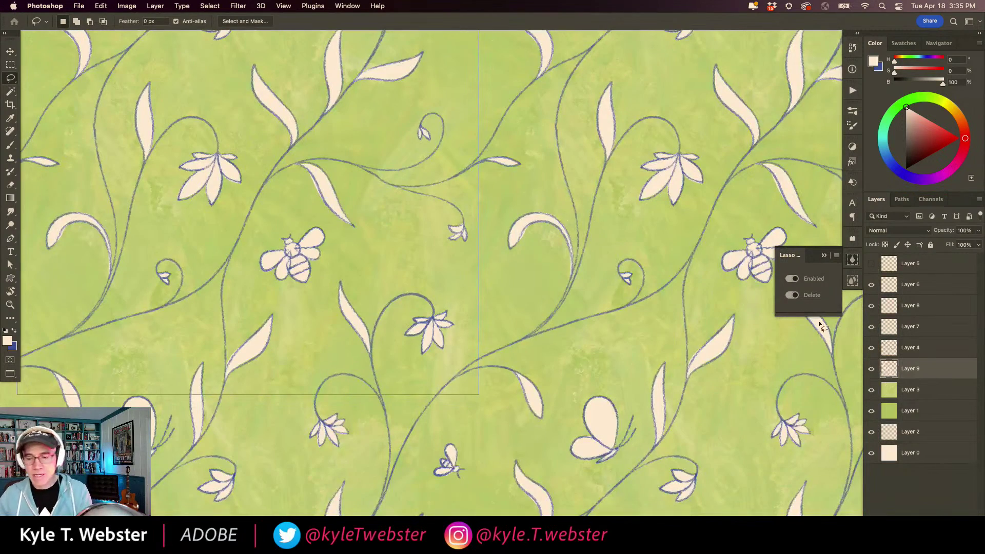
{"action": "left_click", "coordinate": [888, 348]}
{"action": "left_click", "coordinate": [878, 286], "text": "shift"}
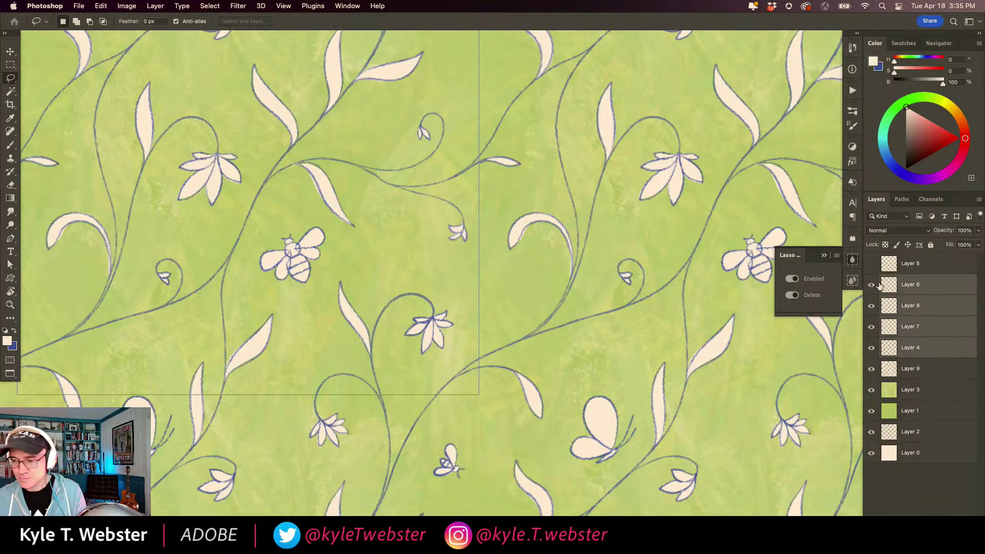
{"action": "key", "text": "super+g"}
Hide the line-art group to examine the cream shapes alone across the repeat, and show the group again.
{"action": "left_click", "coordinate": [870, 280]}
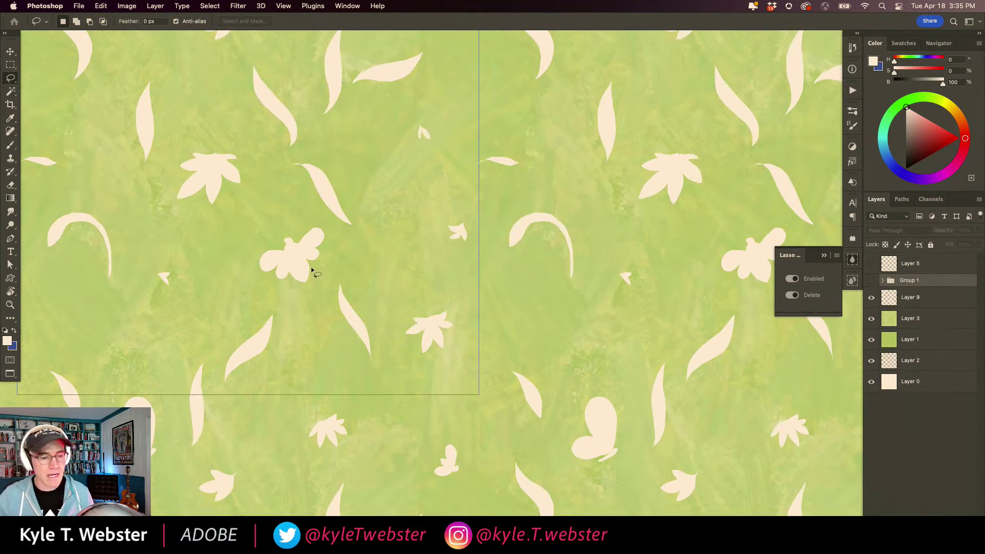
{"action": "scroll", "coordinate": [303, 367], "scroll_direction": "down", "scroll_amount": 10}
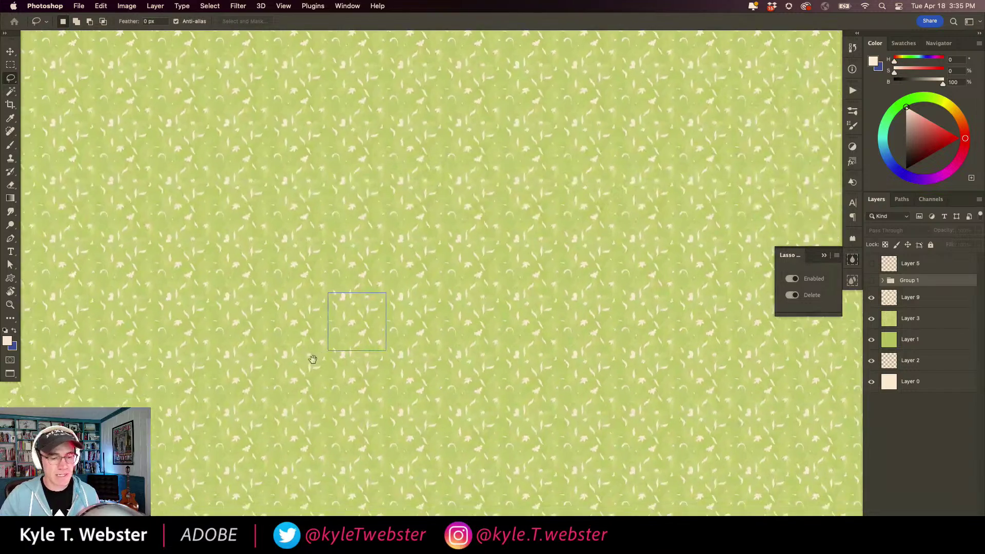
{"action": "scroll", "coordinate": [352, 369], "scroll_direction": "up", "scroll_amount": 8}
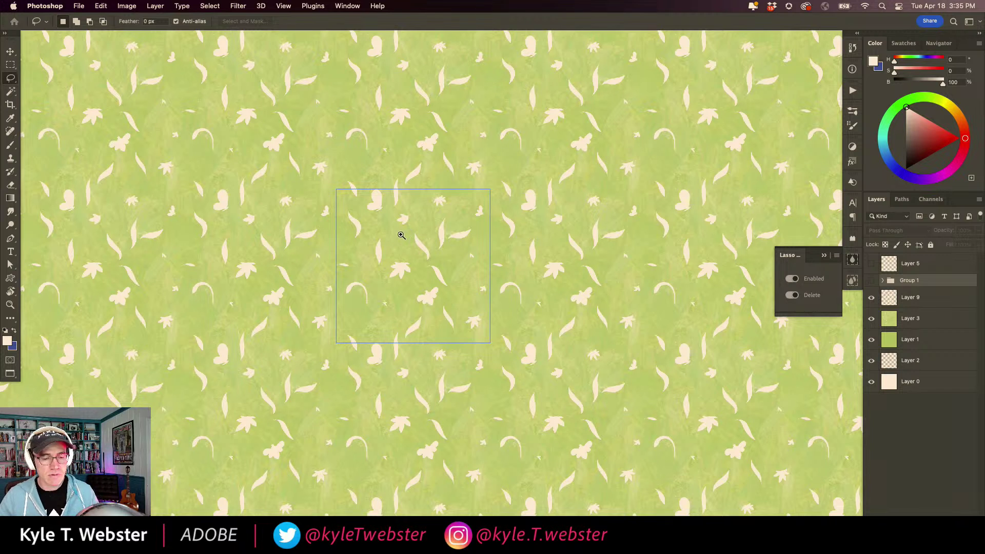
{"action": "scroll", "coordinate": [399, 235], "scroll_direction": "up", "scroll_amount": 2}
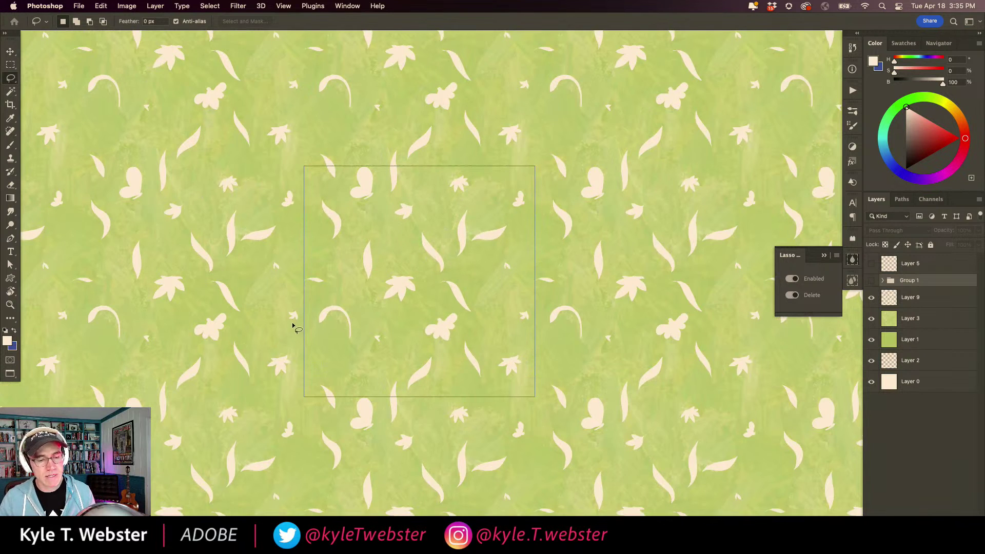
{"action": "scroll", "coordinate": [316, 331], "scroll_direction": "down", "scroll_amount": 2}
{"action": "key", "text": "b"}
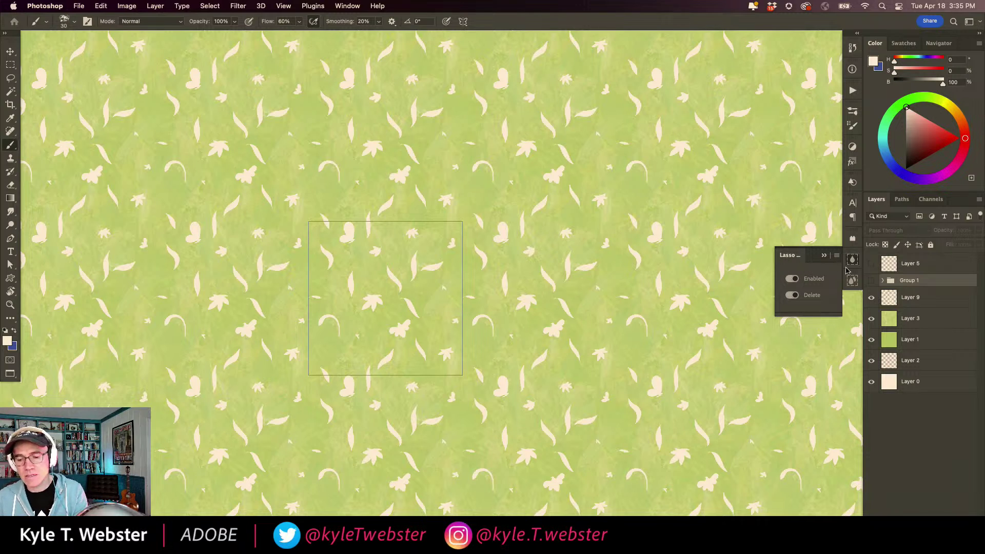
{"action": "left_click", "coordinate": [870, 280]}
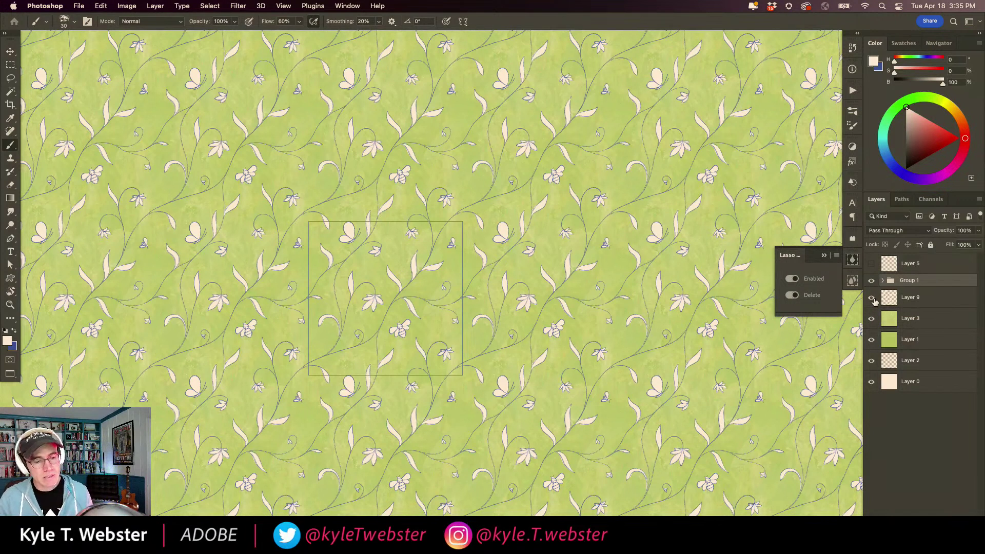
Trim the cream overspill along the edge of the drooping leaf above the bee on Layer 9 with the Lasso tool.
{"action": "scroll", "coordinate": [333, 334], "scroll_direction": "up", "scroll_amount": 1}
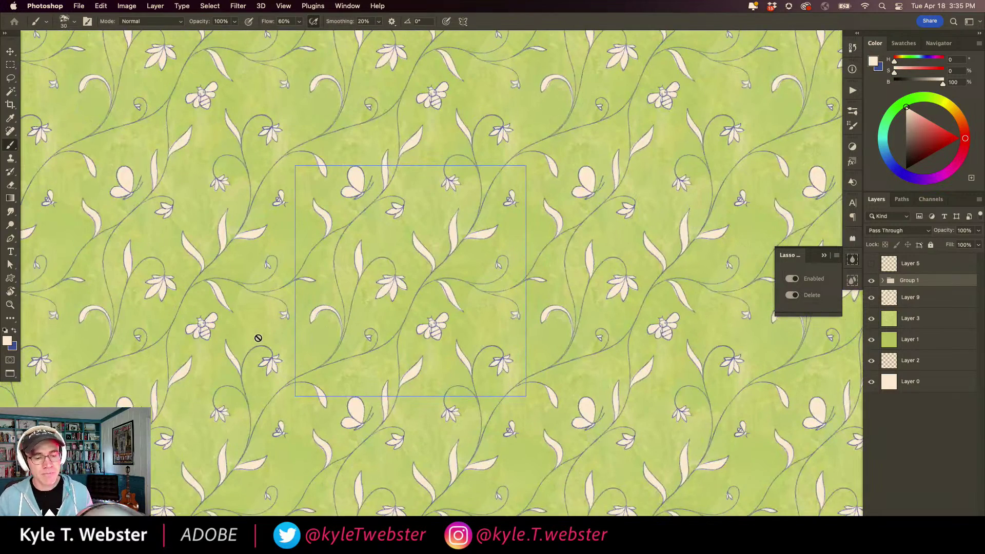
{"action": "scroll", "coordinate": [434, 309], "scroll_direction": "up", "scroll_amount": 3}
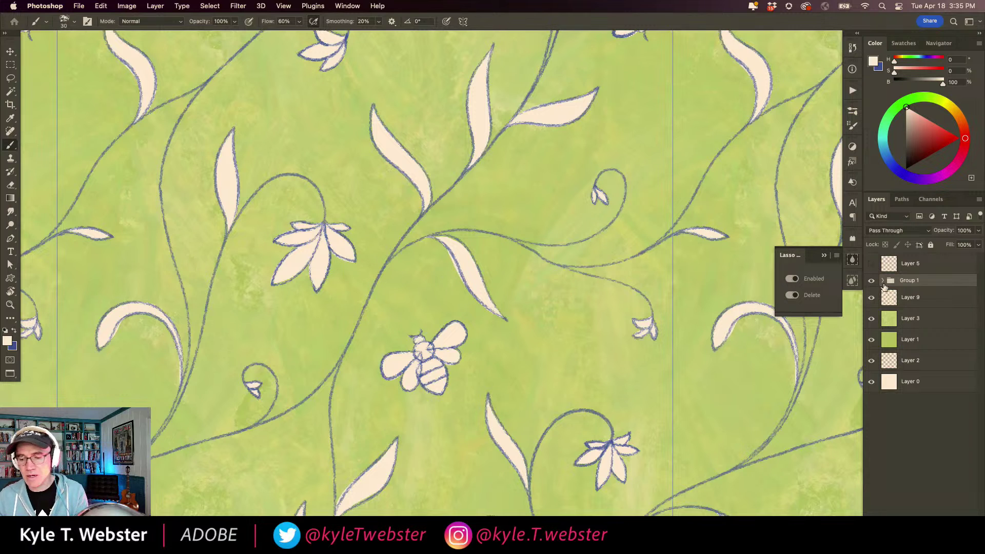
{"action": "left_click", "coordinate": [886, 296]}
{"action": "key", "text": "l"}
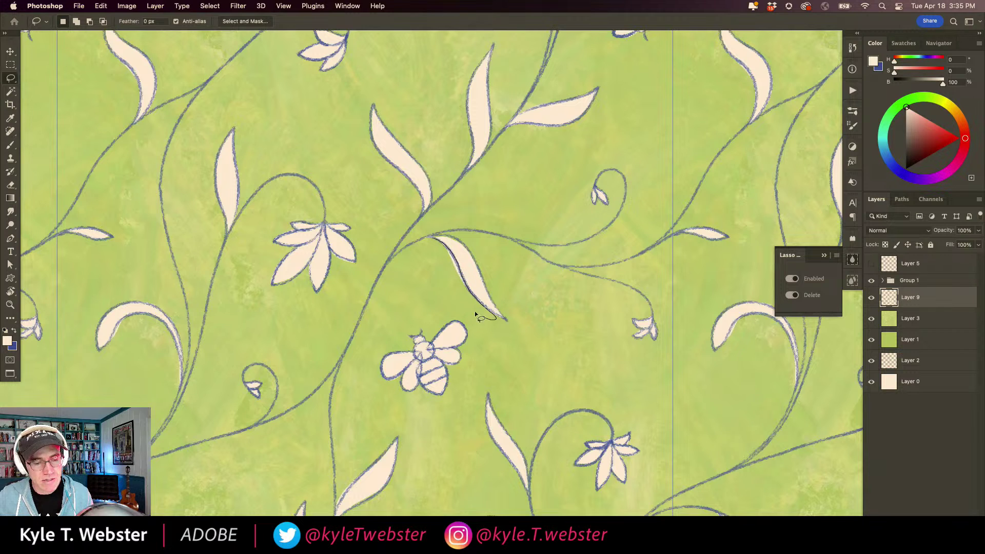
{"action": "left_click_drag", "start_coordinate": [475, 311], "coordinate": [477, 315]}
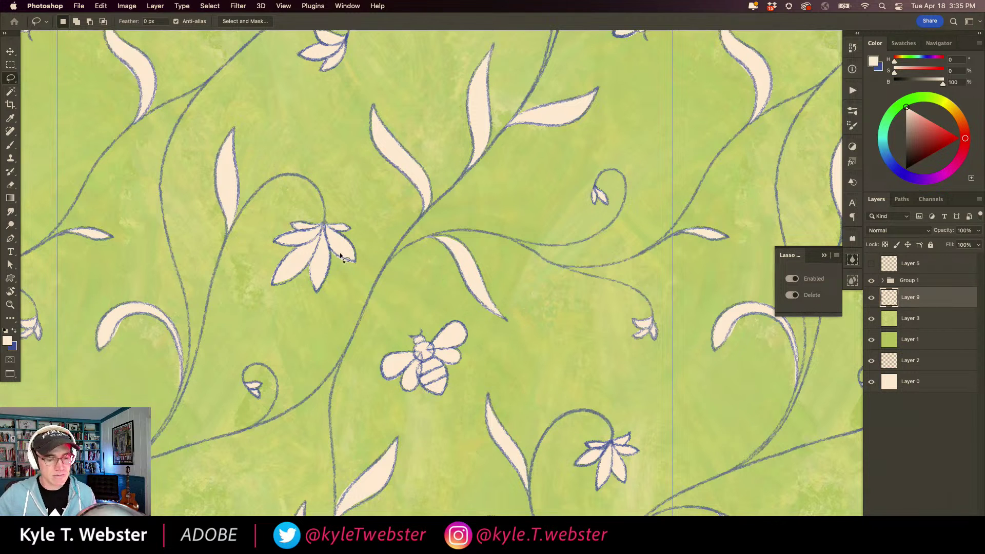
Hide and show Layer 9 to compare the pattern with and without the cream fills.
{"action": "left_click", "coordinate": [357, 352], "text": "alt"}
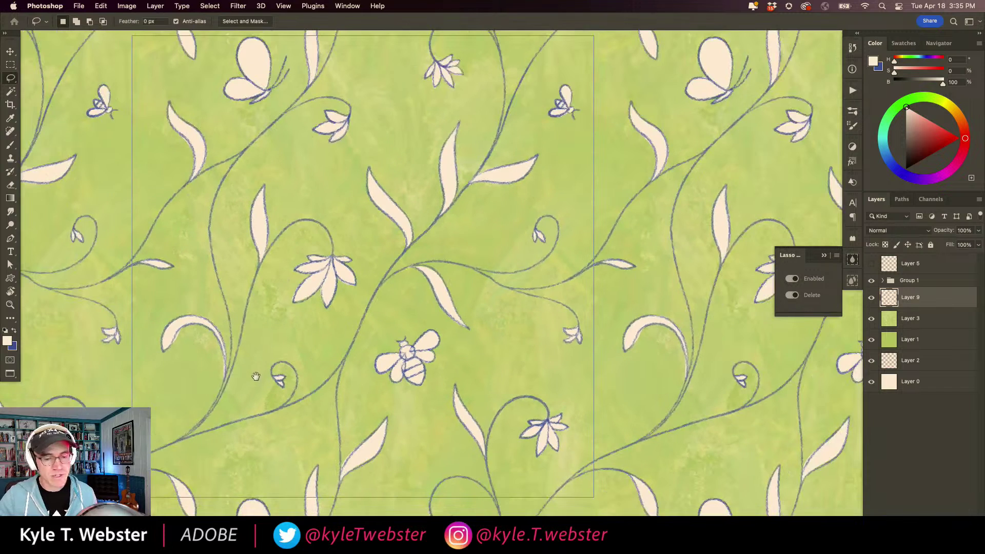
{"action": "scroll", "coordinate": [308, 369], "scroll_direction": "up", "scroll_amount": 2}
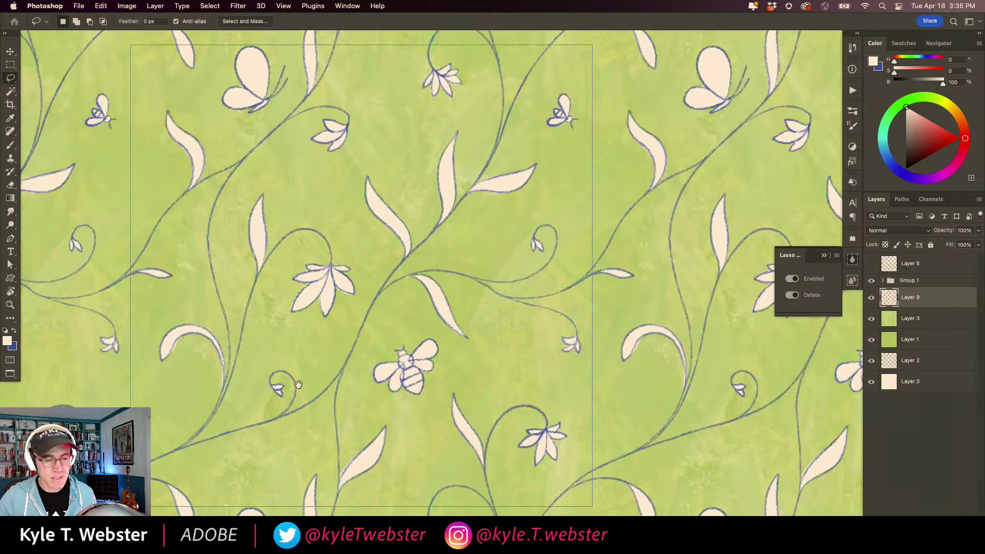
{"action": "key", "text": "b"}
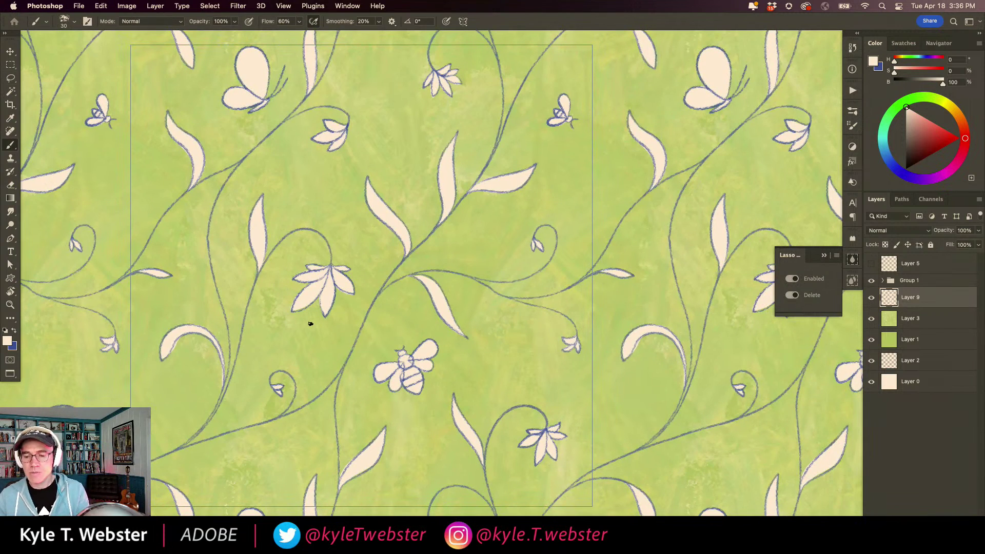
{"action": "left_click", "coordinate": [872, 297]}
{"action": "left_click", "coordinate": [872, 298]}
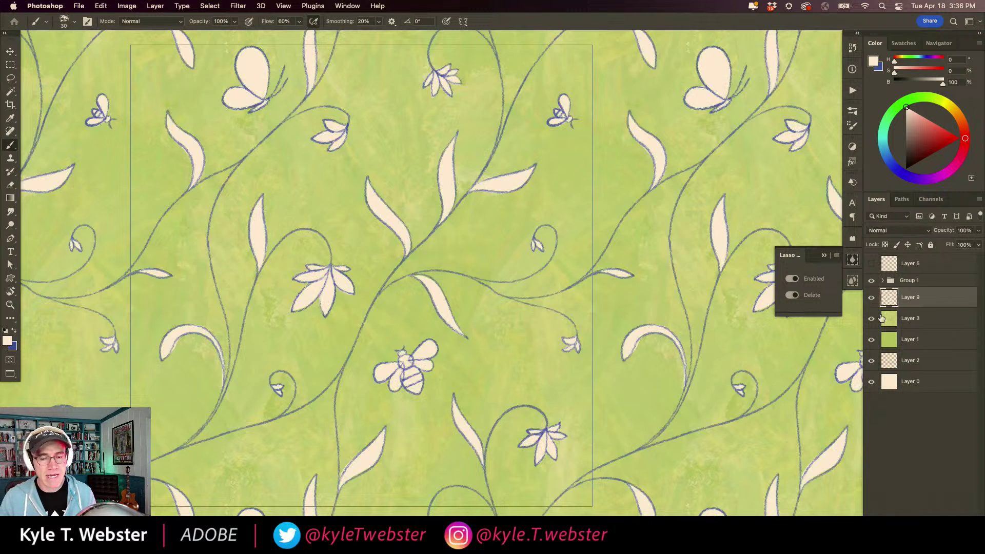
Trim the cream overspill along the inner edge of the curved, hook-shaped leaf with the Lasso tool.
{"action": "scroll", "coordinate": [590, 344], "scroll_direction": "up", "scroll_amount": 2}
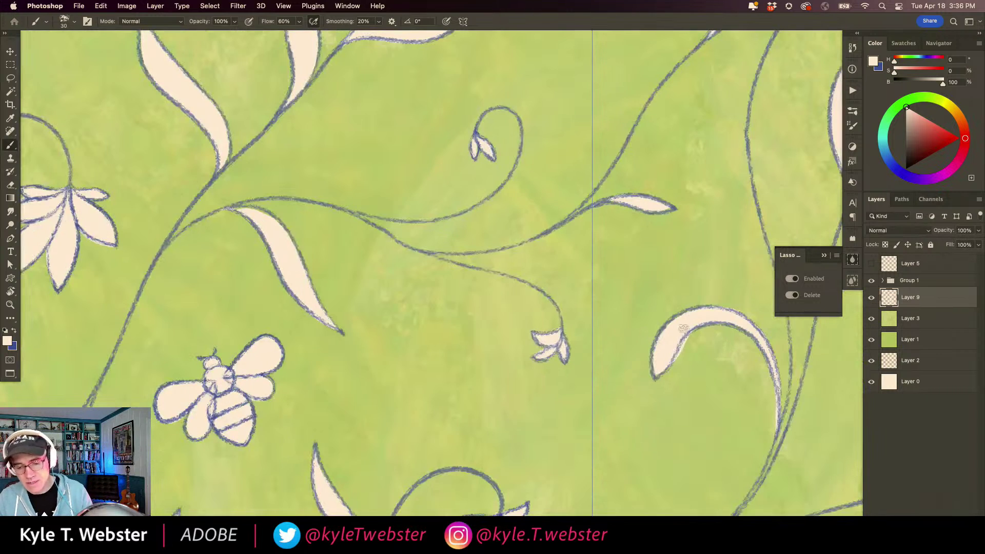
{"action": "key", "text": "l"}
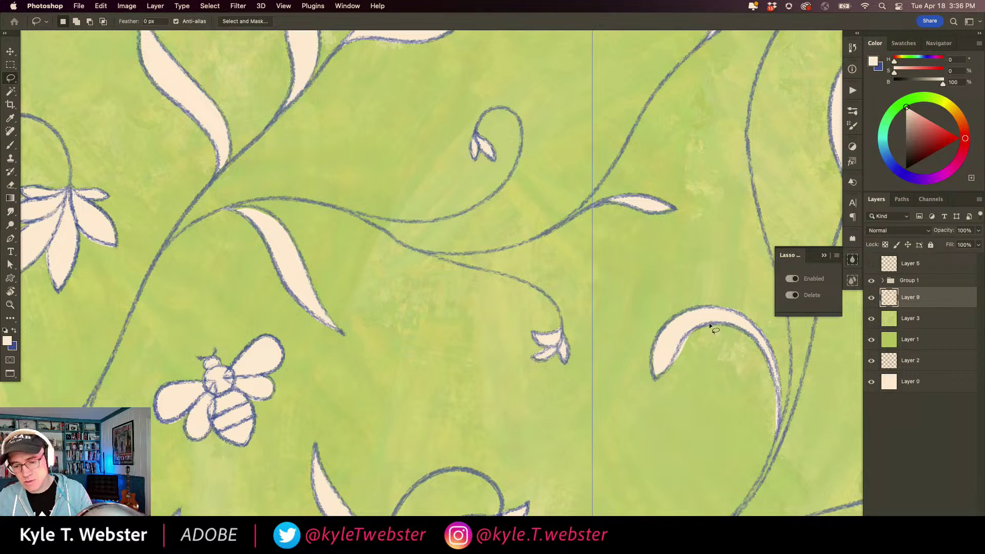
{"action": "left_click_drag", "start_coordinate": [711, 325], "coordinate": [695, 329]}
{"action": "left_click_drag", "start_coordinate": [657, 383], "coordinate": [710, 325]}
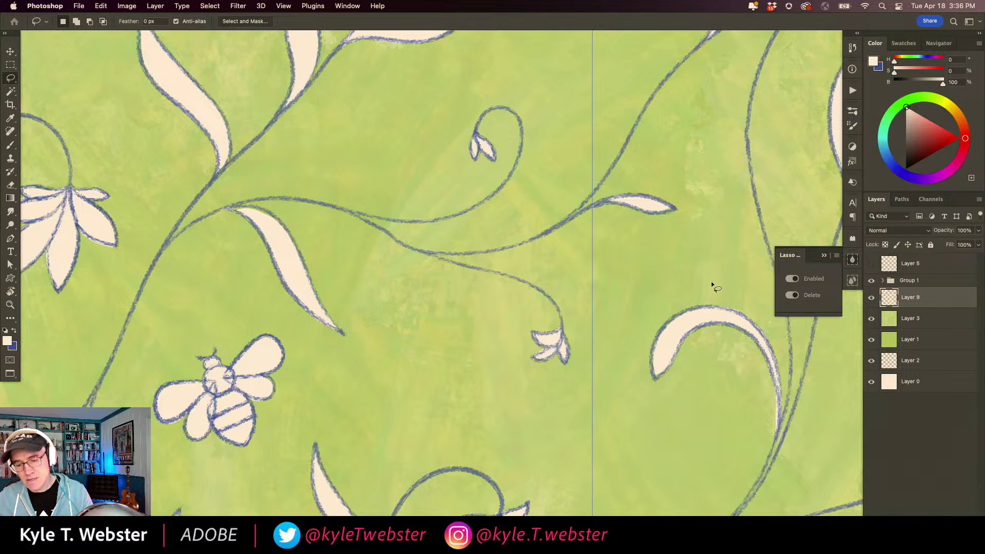
{"action": "left_click_drag", "start_coordinate": [379, 397], "coordinate": [380, 213]}
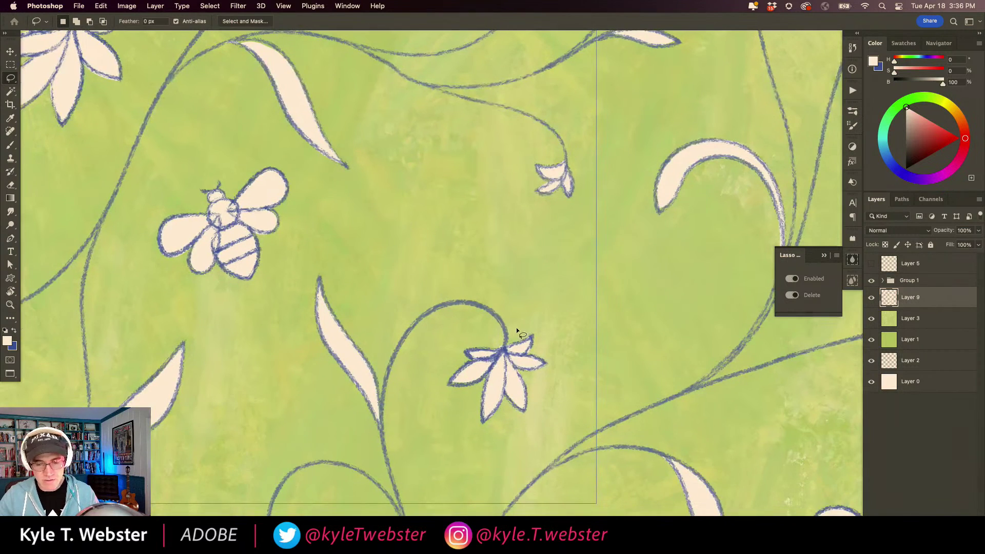
Trim the cream overspill beside the outline of the bee's lower-left wing on Layer 9 with the Lasso tool.
{"action": "left_click_drag", "start_coordinate": [231, 380], "coordinate": [328, 348]}
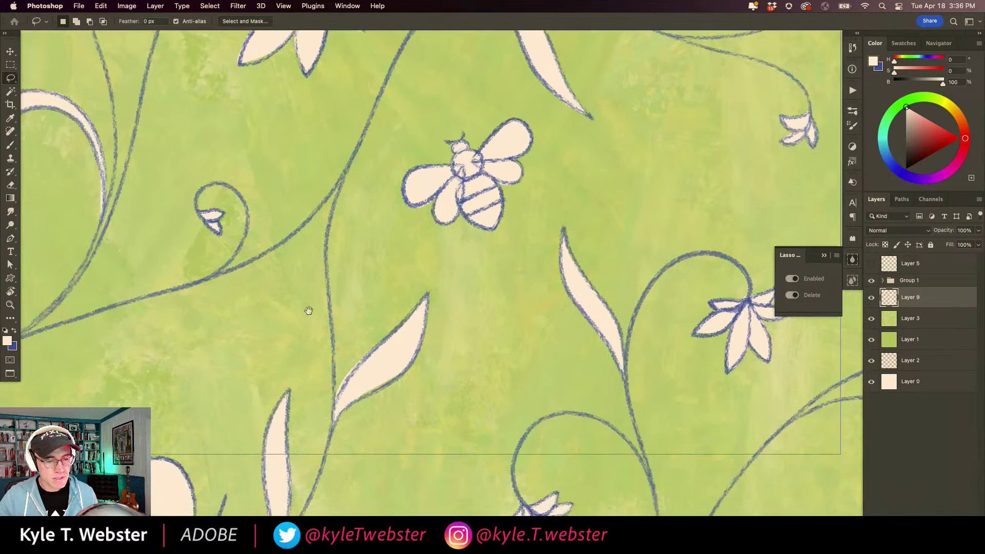
{"action": "left_click", "coordinate": [490, 189], "text": "super"}
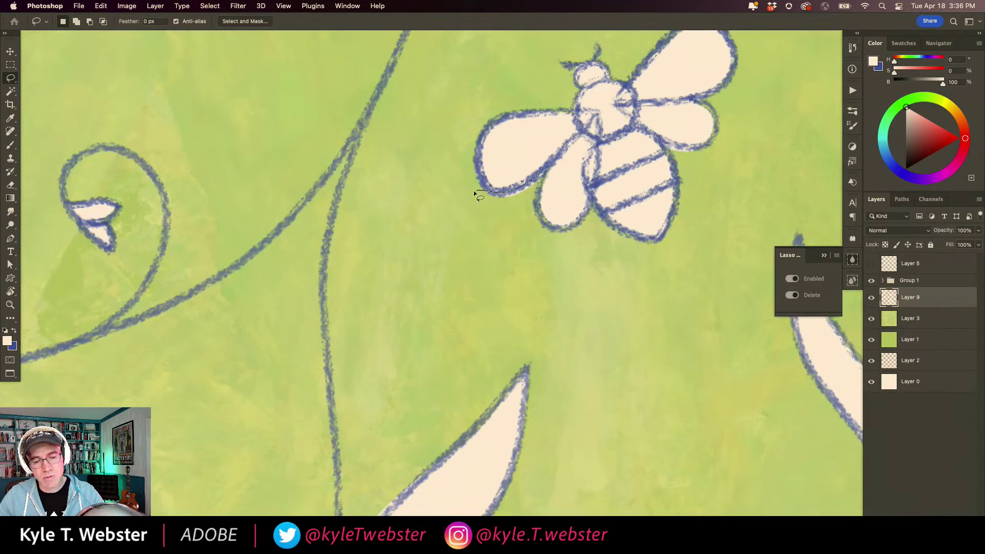
{"action": "left_click_drag", "start_coordinate": [474, 194], "coordinate": [488, 195]}
{"action": "left_click", "coordinate": [347, 396], "text": "alt"}
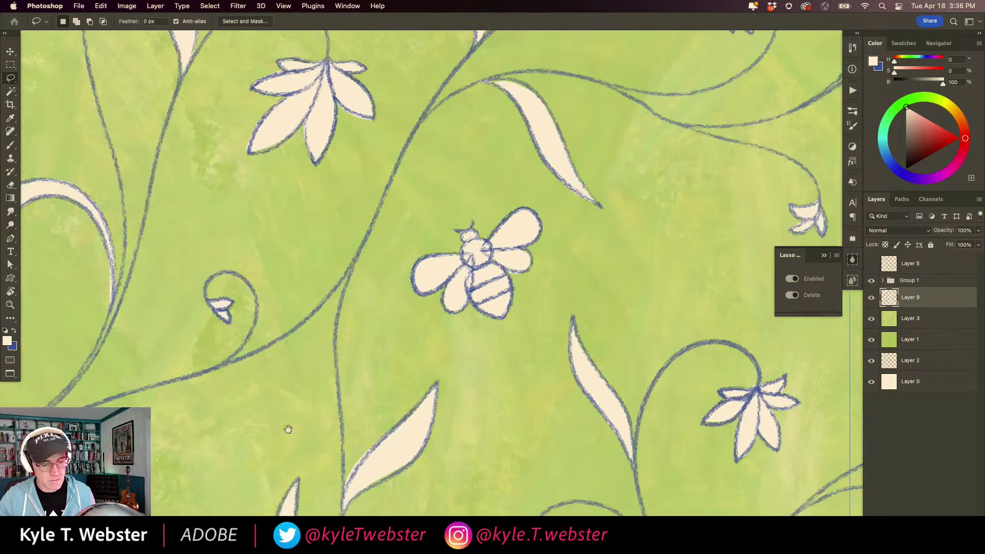
Trim the cream overspill along the upper edge of the broad leaf below the bee, and fill the gap at its tip with cream.
{"action": "left_click_drag", "start_coordinate": [288, 429], "coordinate": [339, 288]}
{"action": "left_click", "coordinate": [399, 367], "text": "super"}
{"action": "mouse_move", "coordinate": [453, 239]}
{"action": "left_mouse_down"}
{"action": "mouse_move", "coordinate": [387, 350]}
{"action": "mouse_move", "coordinate": [481, 137]}
{"action": "mouse_move", "coordinate": [467, 215]}
{"action": "left_mouse_up"}
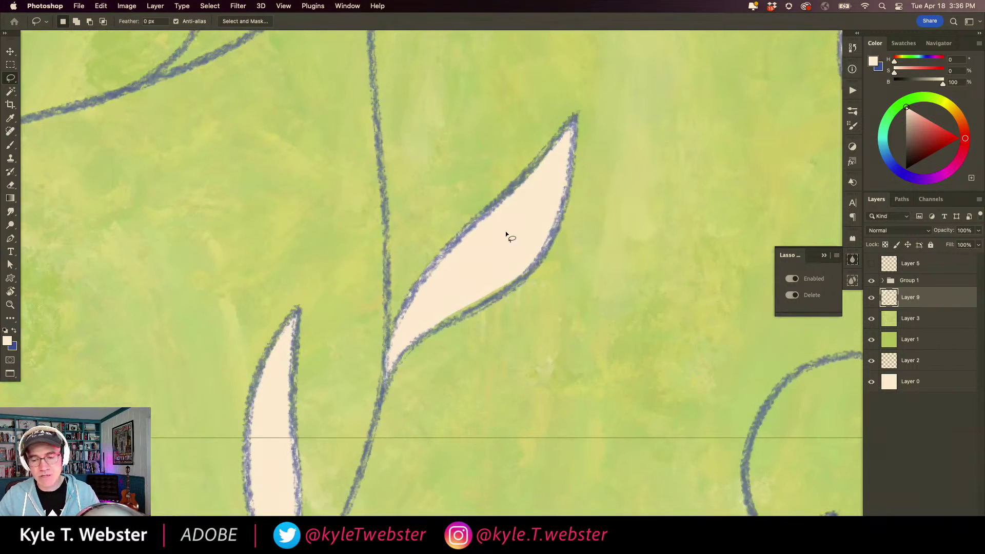
{"action": "left_click", "coordinate": [791, 295]}
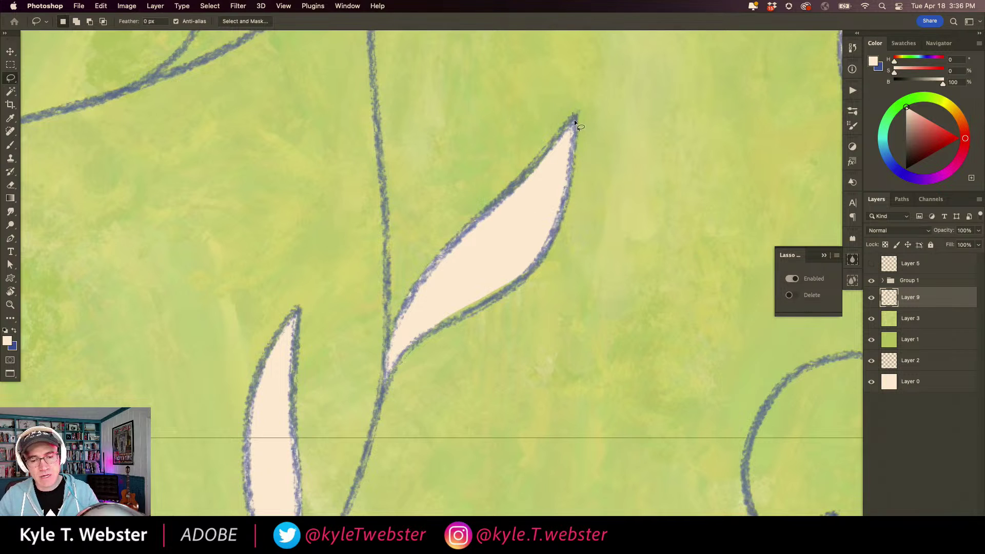
{"action": "mouse_move", "coordinate": [574, 123]}
{"action": "left_mouse_down"}
{"action": "mouse_move", "coordinate": [562, 212]}
{"action": "mouse_move", "coordinate": [535, 266]}
{"action": "mouse_move", "coordinate": [404, 351]}
{"action": "mouse_move", "coordinate": [385, 378]}
{"action": "mouse_move", "coordinate": [392, 353]}
{"action": "mouse_move", "coordinate": [565, 141]}
{"action": "left_mouse_up"}
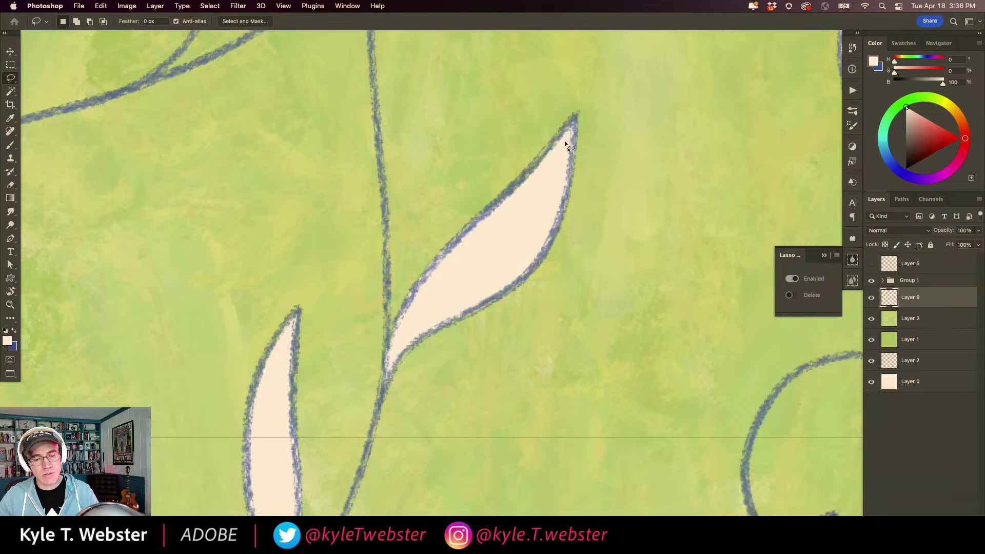
Fill the gaps inside the petals of the drooping flower below the butterfly with cream using the Lasso tool.
{"action": "left_click_drag", "start_coordinate": [244, 318], "coordinate": [356, 237]}
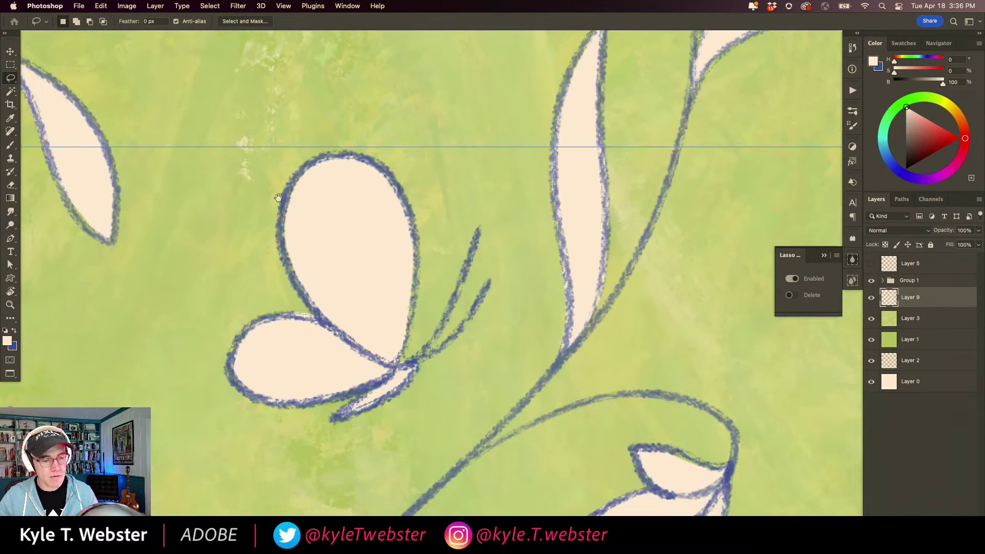
{"action": "scroll", "coordinate": [449, 352], "scroll_direction": "right", "scroll_amount": 5}
{"action": "scroll", "coordinate": [449, 353], "scroll_direction": "down", "scroll_amount": 2}
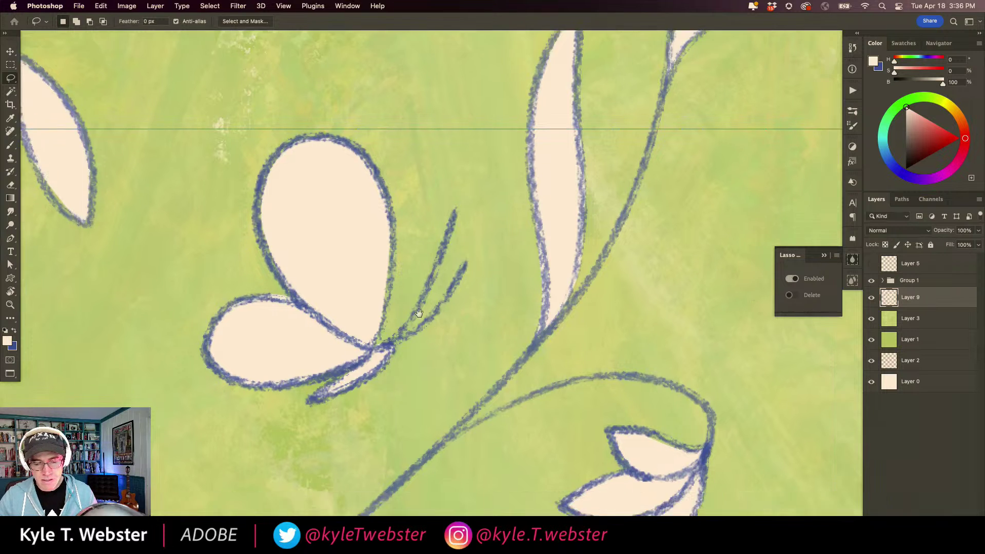
{"action": "mouse_move", "coordinate": [571, 402]}
{"action": "left_mouse_down"}
{"action": "mouse_move", "coordinate": [486, 388]}
{"action": "mouse_move", "coordinate": [476, 406]}
{"action": "mouse_move", "coordinate": [493, 424]}
{"action": "left_mouse_up"}
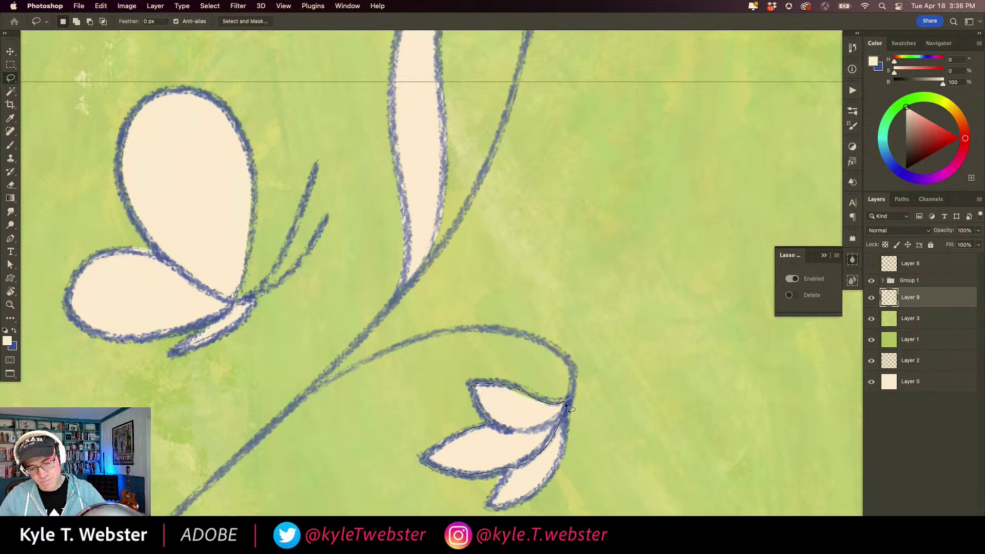
{"action": "left_click_drag", "start_coordinate": [564, 402], "coordinate": [564, 402]}
Trim the cream overspill along the outer edge of the S-shaped leaf below the butterfly with the Lasso tool set to delete.
{"action": "mouse_move", "coordinate": [440, 336]}
{"action": "left_mouse_down"}
{"action": "mouse_move", "coordinate": [540, 319]}
{"action": "mouse_move", "coordinate": [759, 359]}
{"action": "left_mouse_up"}
{"action": "left_click_drag", "start_coordinate": [232, 168], "coordinate": [337, 246]}
{"action": "mouse_move", "coordinate": [339, 142]}
{"action": "left_mouse_down"}
{"action": "mouse_move", "coordinate": [384, 256]}
{"action": "mouse_move", "coordinate": [416, 274]}
{"action": "mouse_move", "coordinate": [352, 132]}
{"action": "left_mouse_up"}
{"action": "mouse_move", "coordinate": [318, 367]}
{"action": "left_mouse_down"}
{"action": "mouse_move", "coordinate": [264, 385]}
{"action": "mouse_move", "coordinate": [433, 326]}
{"action": "mouse_move", "coordinate": [593, 321]}
{"action": "mouse_move", "coordinate": [292, 229]}
{"action": "mouse_move", "coordinate": [286, 305]}
{"action": "mouse_move", "coordinate": [328, 291]}
{"action": "mouse_move", "coordinate": [332, 446]}
{"action": "mouse_move", "coordinate": [328, 351]}
{"action": "mouse_move", "coordinate": [359, 279]}
{"action": "mouse_move", "coordinate": [356, 323]}
{"action": "mouse_move", "coordinate": [270, 249]}
{"action": "left_mouse_up"}
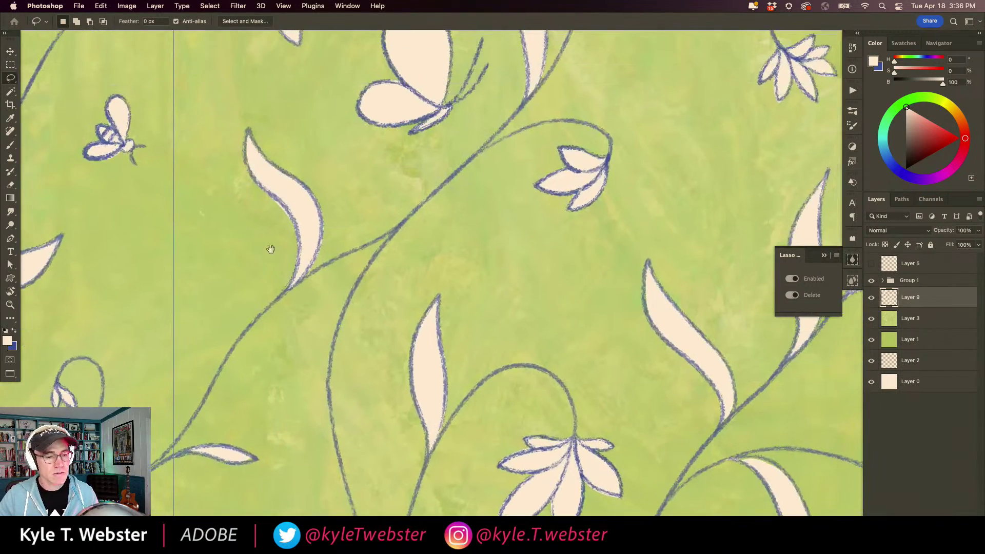
{"action": "left_click", "coordinate": [287, 225], "text": "super"}
{"action": "mouse_move", "coordinate": [224, 133]}
{"action": "left_mouse_down"}
{"action": "mouse_move", "coordinate": [302, 215]}
{"action": "mouse_move", "coordinate": [314, 277]}
{"action": "mouse_move", "coordinate": [242, 337]}
{"action": "mouse_move", "coordinate": [182, 103]}
{"action": "left_mouse_up"}
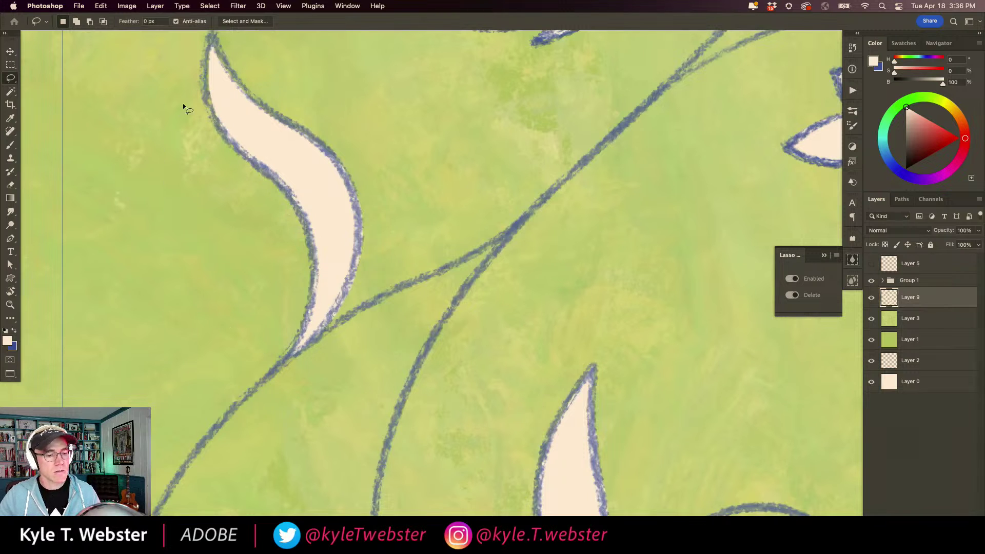
{"action": "left_click", "coordinate": [310, 386], "text": "alt+super"}
{"action": "left_click", "coordinate": [309, 387], "text": "alt+super"}
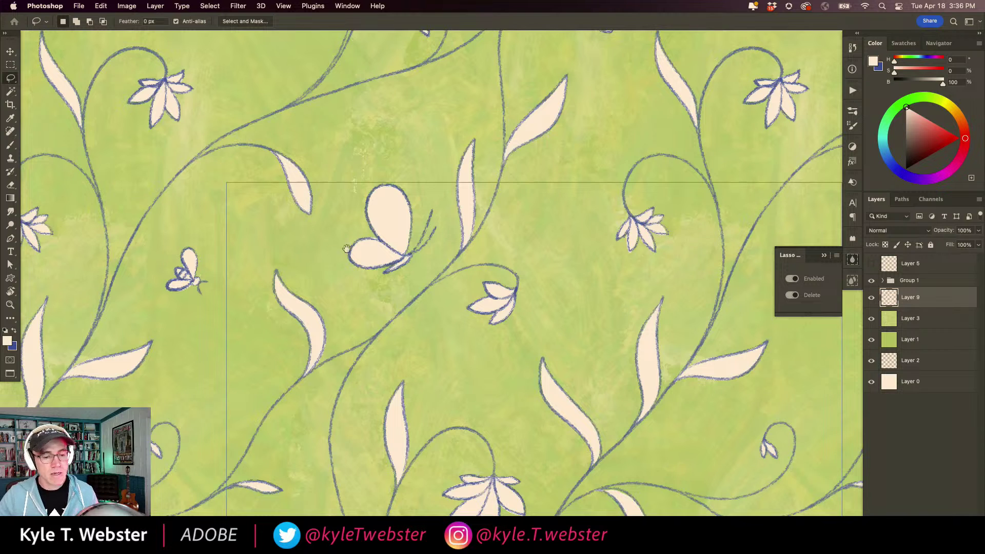
Trim the cream overspill in the notch between the butterfly's two wings and along the lower wing's upper edge.
{"action": "left_click", "coordinate": [381, 239], "text": "super"}
{"action": "left_click", "coordinate": [379, 239], "text": "super"}
{"action": "mouse_move", "coordinate": [337, 96]}
{"action": "left_mouse_down"}
{"action": "mouse_move", "coordinate": [337, 117]}
{"action": "mouse_move", "coordinate": [366, 195]}
{"action": "left_mouse_up"}
{"action": "left_click_drag", "start_coordinate": [408, 250], "coordinate": [345, 234]}
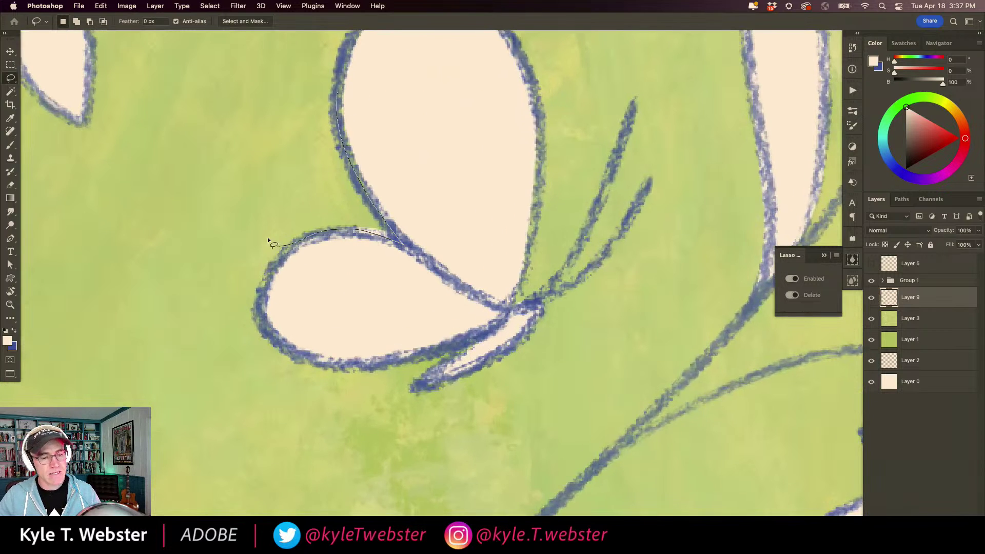
{"action": "left_click_drag", "start_coordinate": [268, 238], "coordinate": [245, 124]}
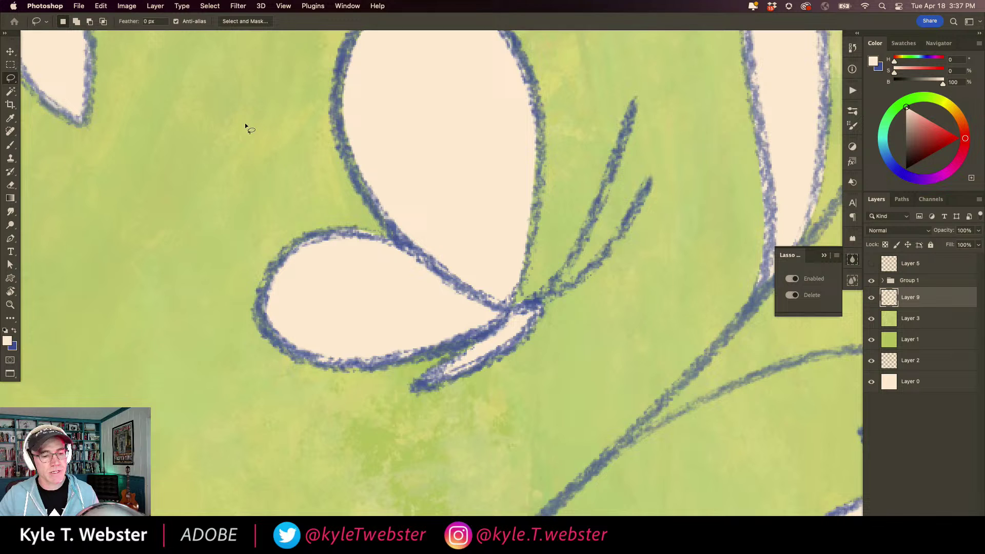
Fill the gaps along the outer edge of the butterfly's large upper wing with cream, with lasso deletion off.
{"action": "left_click", "coordinate": [792, 295]}
{"action": "left_click_drag", "start_coordinate": [378, 146], "coordinate": [290, 308]}
{"action": "left_click_drag", "start_coordinate": [305, 157], "coordinate": [274, 193]}
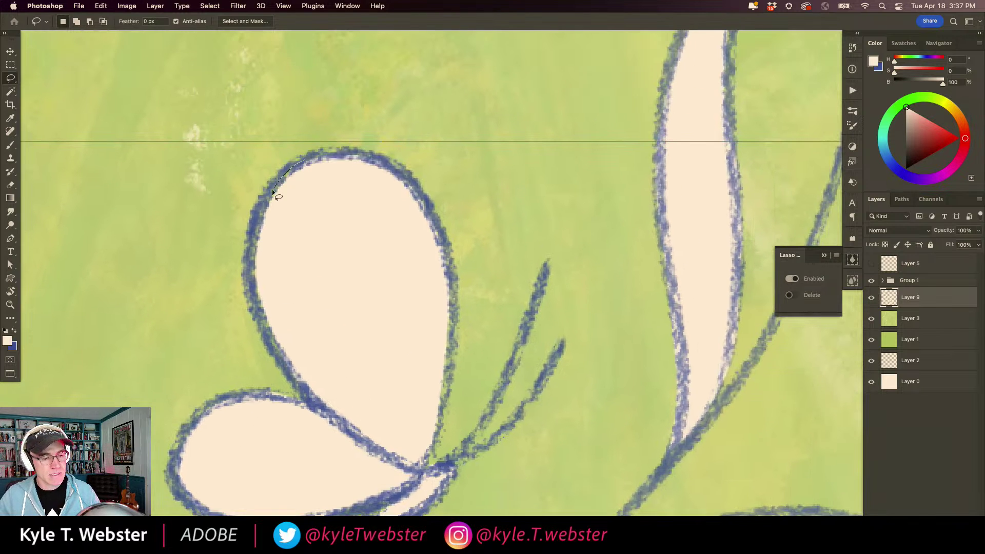
{"action": "mouse_move", "coordinate": [293, 377]}
{"action": "left_mouse_down"}
{"action": "mouse_move", "coordinate": [361, 440]}
{"action": "mouse_move", "coordinate": [413, 468]}
{"action": "mouse_move", "coordinate": [422, 460]}
{"action": "mouse_move", "coordinate": [448, 383]}
{"action": "mouse_move", "coordinate": [447, 254]}
{"action": "mouse_move", "coordinate": [399, 172]}
{"action": "mouse_move", "coordinate": [368, 155]}
{"action": "mouse_move", "coordinate": [305, 165]}
{"action": "left_mouse_up"}
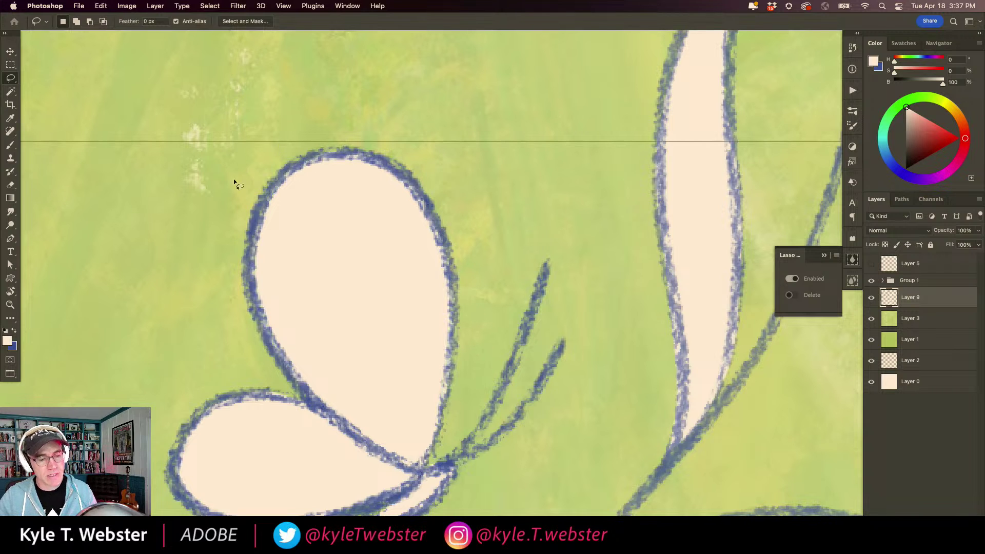
Fill the gap where the butterfly's wings meet its body with cream using the Lasso tool.
{"action": "scroll", "coordinate": [287, 390], "scroll_direction": "down", "scroll_amount": 5}
{"action": "scroll", "coordinate": [354, 394], "scroll_direction": "up", "scroll_amount": 3}
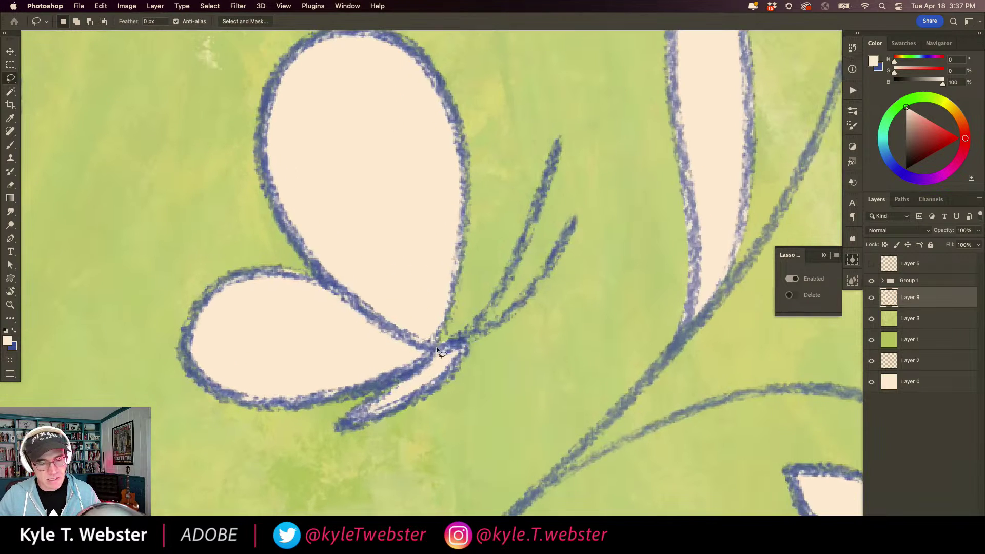
{"action": "mouse_move", "coordinate": [433, 352]}
{"action": "left_mouse_down"}
{"action": "mouse_move", "coordinate": [338, 425]}
{"action": "mouse_move", "coordinate": [431, 388]}
{"action": "mouse_move", "coordinate": [461, 362]}
{"action": "mouse_move", "coordinate": [464, 342]}
{"action": "mouse_move", "coordinate": [435, 353]}
{"action": "left_mouse_up"}
{"action": "scroll", "coordinate": [304, 343], "scroll_direction": "down", "scroll_amount": 2}
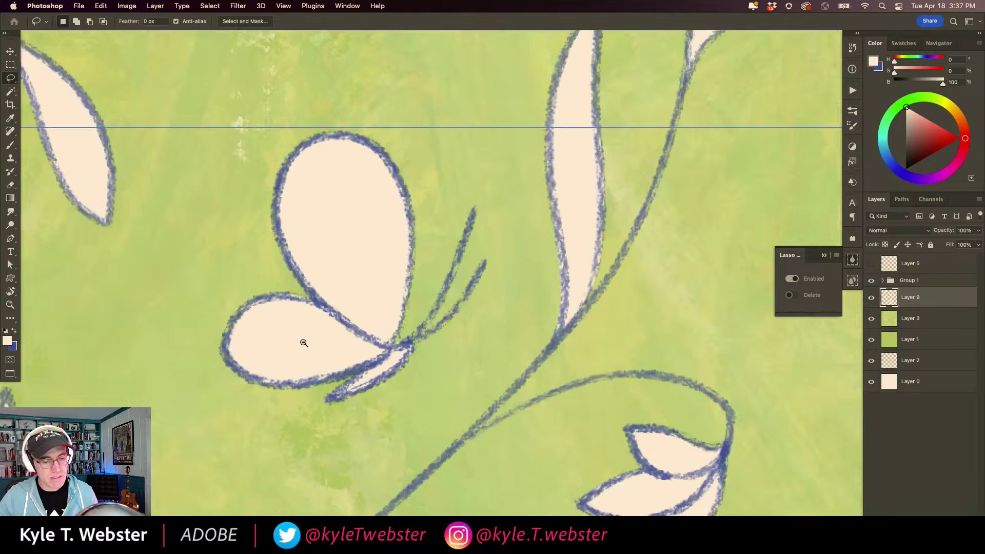
Examine the cream fills around the butterfly and across the repeat for remaining gaps and overspill.
{"action": "scroll", "coordinate": [276, 346], "scroll_direction": "down", "scroll_amount": 3}
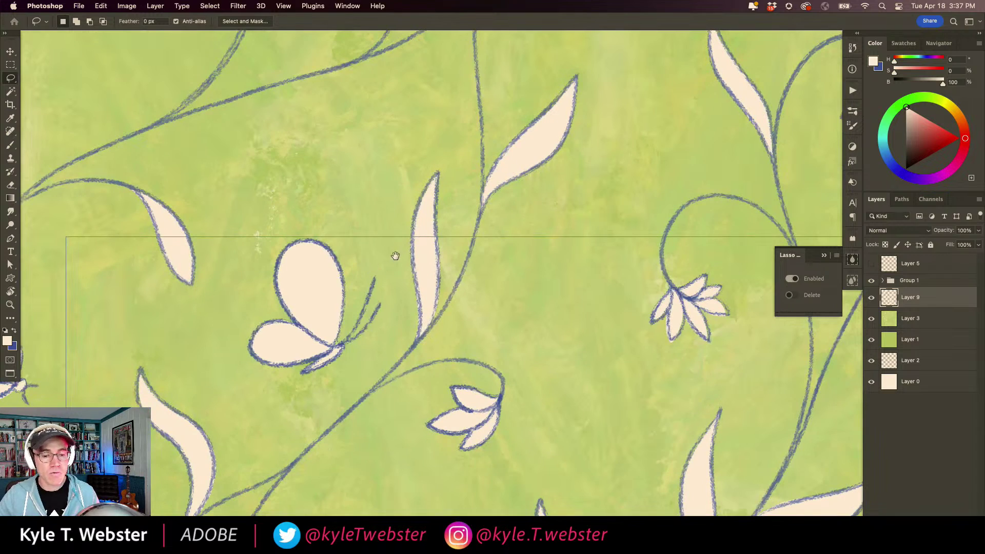
{"action": "scroll", "coordinate": [390, 277], "scroll_direction": "up", "scroll_amount": 5}
{"action": "scroll", "coordinate": [384, 299], "scroll_direction": "up", "scroll_amount": 4}
{"action": "scroll", "coordinate": [210, 174], "scroll_direction": "up", "scroll_amount": 4}
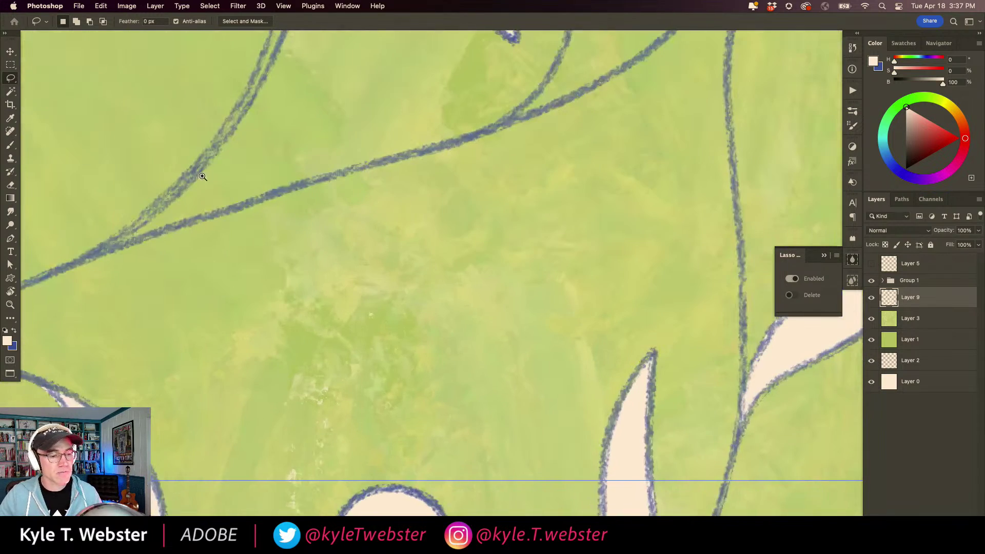
{"action": "scroll", "coordinate": [278, 316], "scroll_direction": "up", "scroll_amount": 2}
{"action": "scroll", "coordinate": [277, 315], "scroll_direction": "down", "scroll_amount": 10}
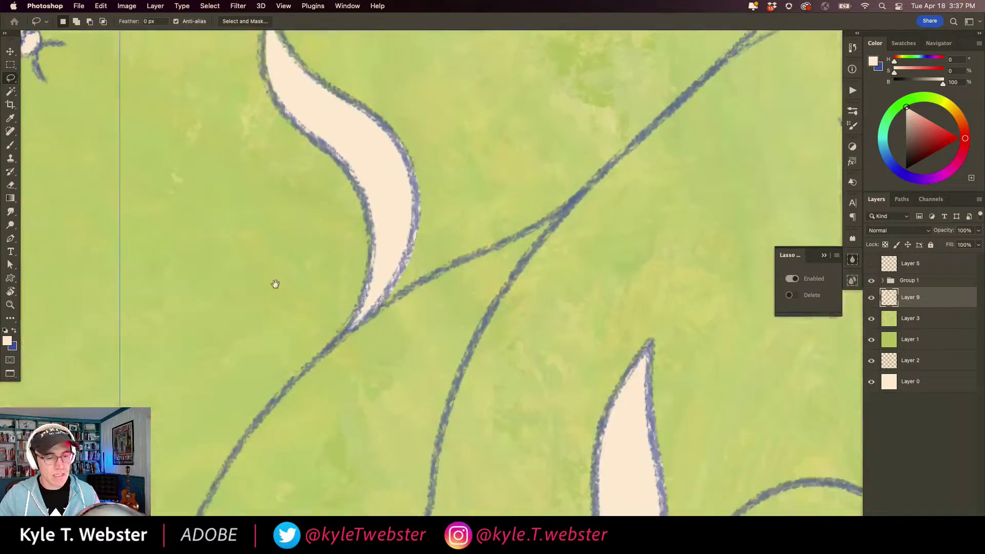
{"action": "scroll", "coordinate": [284, 310], "scroll_direction": "down", "scroll_amount": 8}
{"action": "scroll", "coordinate": [297, 285], "scroll_direction": "up", "scroll_amount": 3}
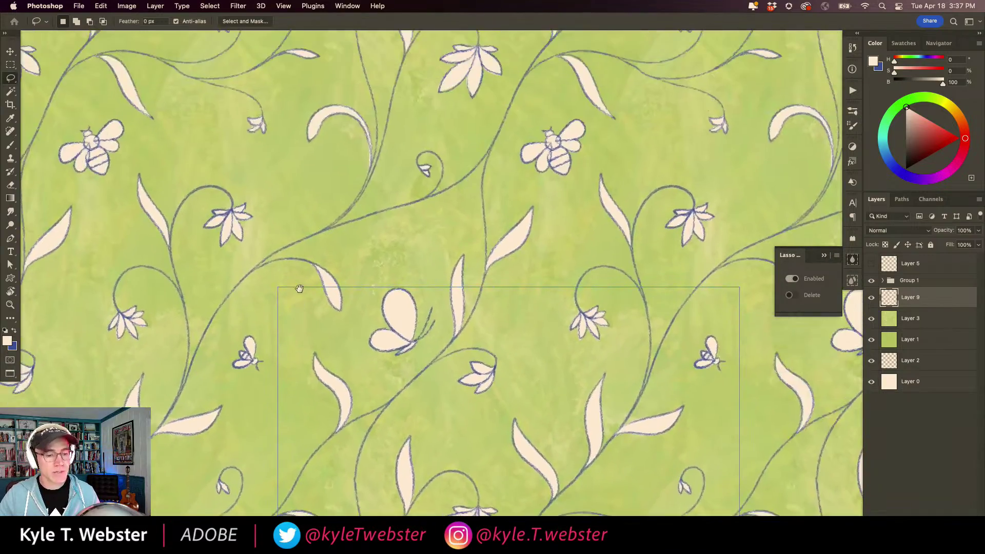
{"action": "scroll", "coordinate": [297, 285], "scroll_direction": "down", "scroll_amount": 4}
{"action": "scroll", "coordinate": [297, 285], "scroll_direction": "down", "scroll_amount": 2}
Trim the remaining cream overspill along the hook-shaped leaf's inner edge near the stem and along its outer curve, with lasso deletion on.
{"action": "scroll", "coordinate": [376, 320], "scroll_direction": "up", "scroll_amount": 8}
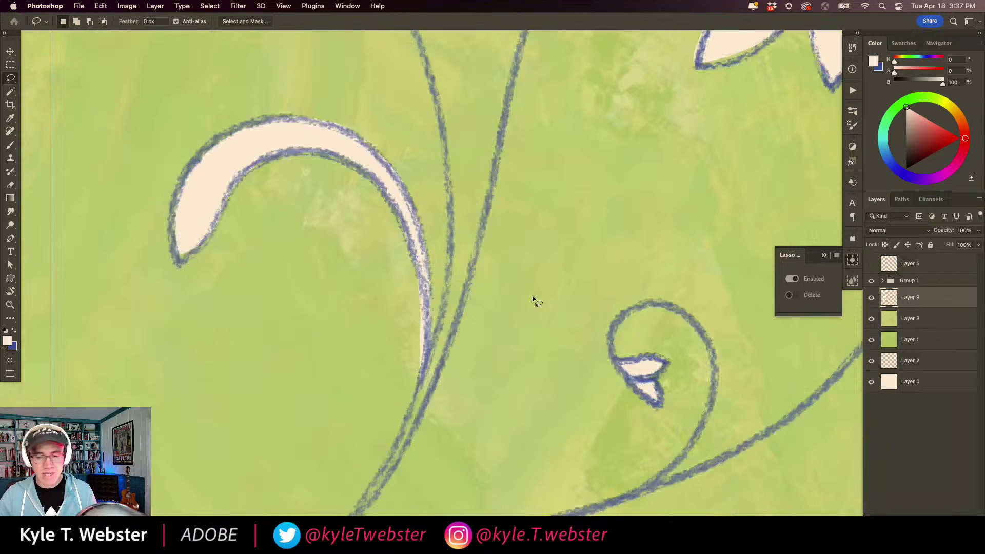
{"action": "left_click", "coordinate": [791, 295]}
{"action": "mouse_move", "coordinate": [383, 192]}
{"action": "left_mouse_down"}
{"action": "mouse_move", "coordinate": [423, 292]}
{"action": "mouse_move", "coordinate": [418, 386]}
{"action": "mouse_move", "coordinate": [395, 411]}
{"action": "mouse_move", "coordinate": [332, 392]}
{"action": "left_mouse_up"}
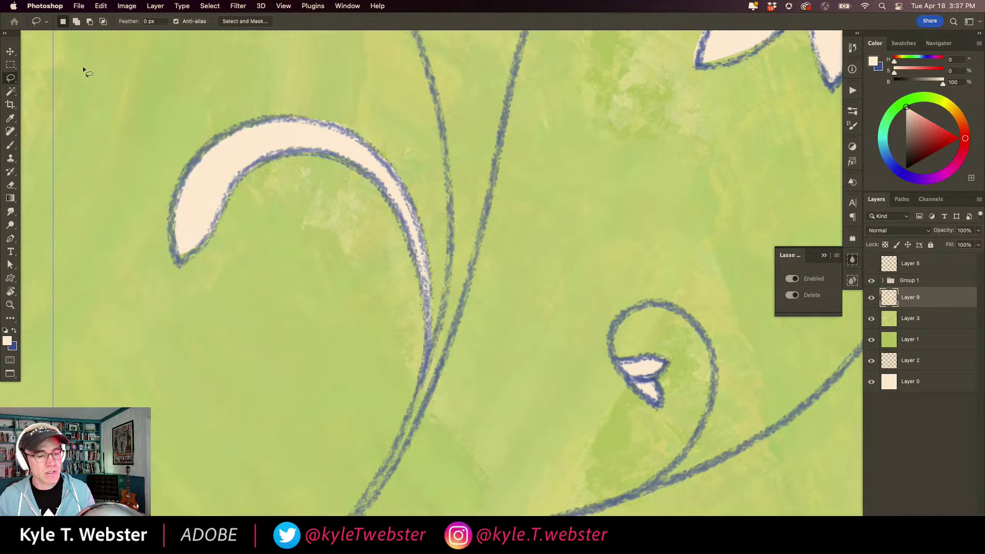
{"action": "left_click_drag", "start_coordinate": [338, 219], "coordinate": [280, 259]}
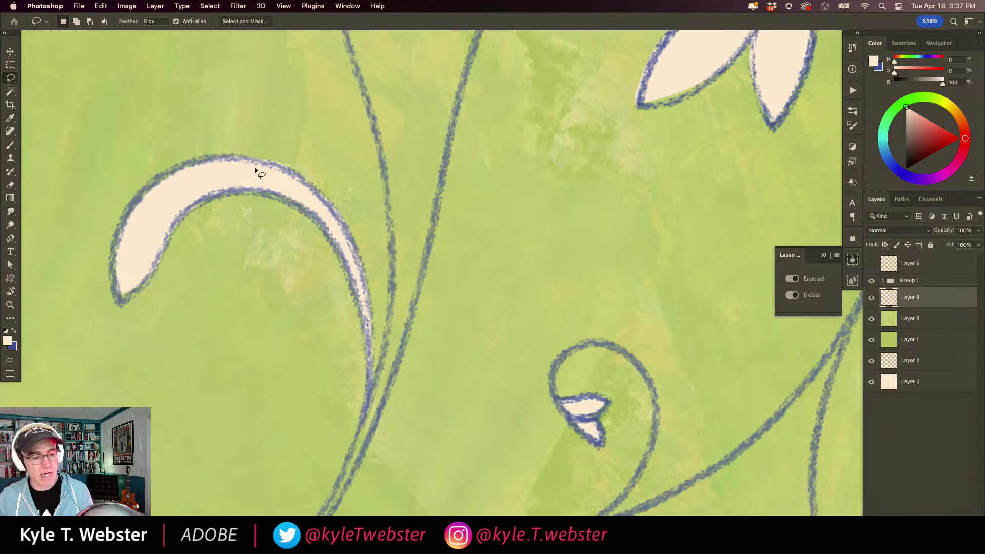
{"action": "mouse_move", "coordinate": [230, 154]}
{"action": "left_mouse_down"}
{"action": "mouse_move", "coordinate": [290, 172]}
{"action": "mouse_move", "coordinate": [321, 194]}
{"action": "mouse_move", "coordinate": [343, 221]}
{"action": "mouse_move", "coordinate": [373, 304]}
{"action": "mouse_move", "coordinate": [374, 201]}
{"action": "left_mouse_up"}
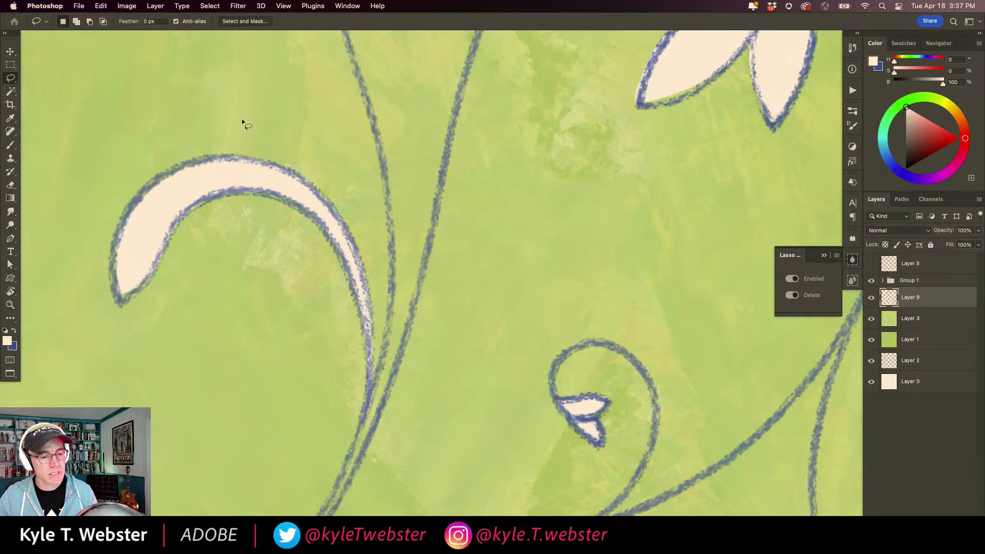
Examine the cream fills of the bee, flowers and leaves up close, and review the whole repeat tile.
{"action": "left_click", "coordinate": [338, 385], "text": "alt+super"}
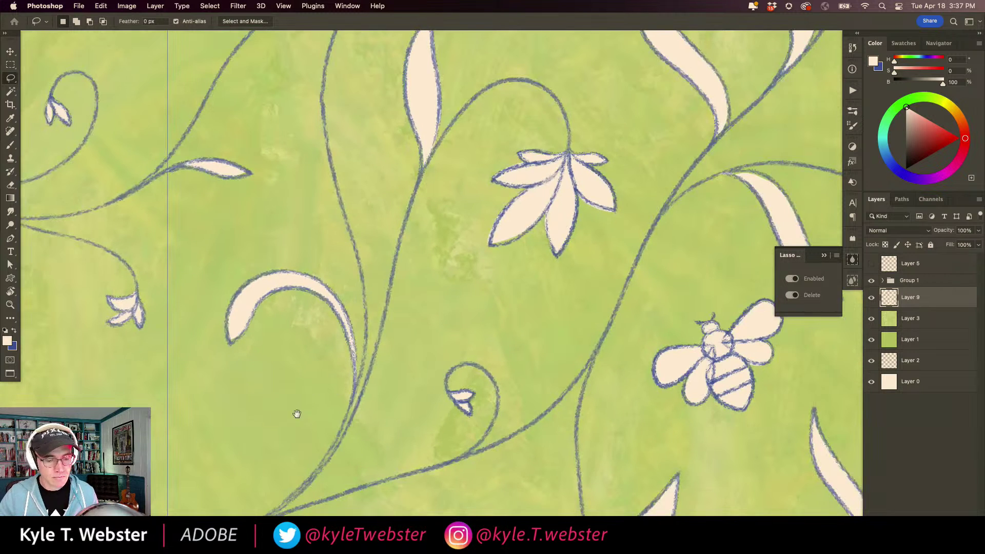
{"action": "scroll", "coordinate": [297, 411], "scroll_direction": "right", "scroll_amount": 15}
{"action": "scroll", "coordinate": [297, 410], "scroll_direction": "down", "scroll_amount": 5}
{"action": "scroll", "coordinate": [324, 314], "scroll_direction": "right", "scroll_amount": 5}
{"action": "scroll", "coordinate": [324, 313], "scroll_direction": "down", "scroll_amount": 3}
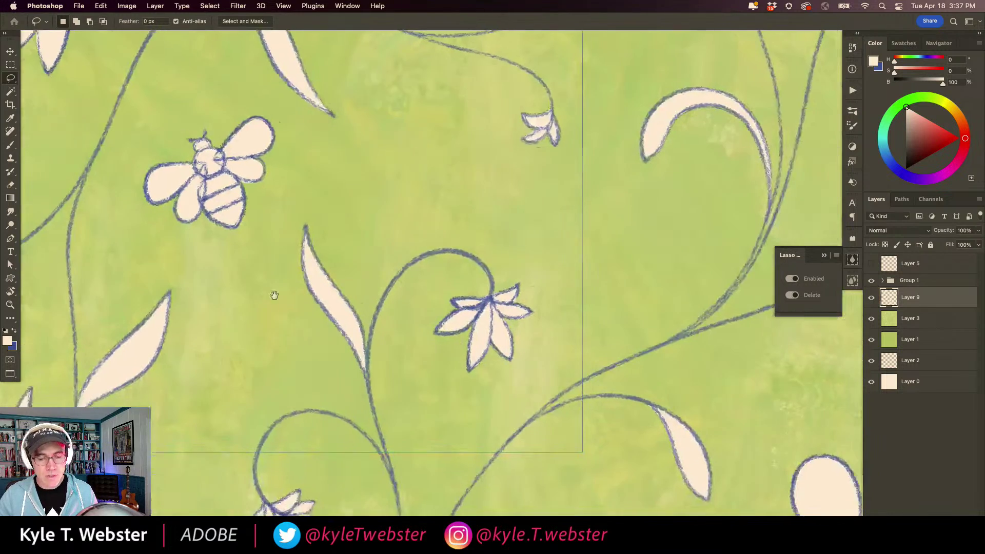
{"action": "scroll", "coordinate": [502, 315], "scroll_direction": "up", "scroll_amount": 3}
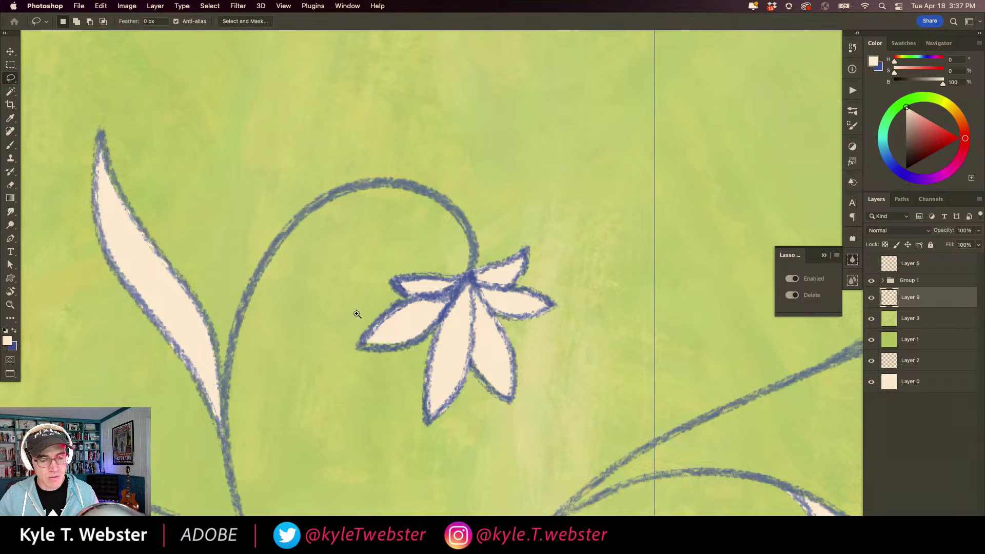
{"action": "left_click", "coordinate": [357, 313], "text": "alt"}
{"action": "left_click", "coordinate": [392, 364], "text": "alt"}
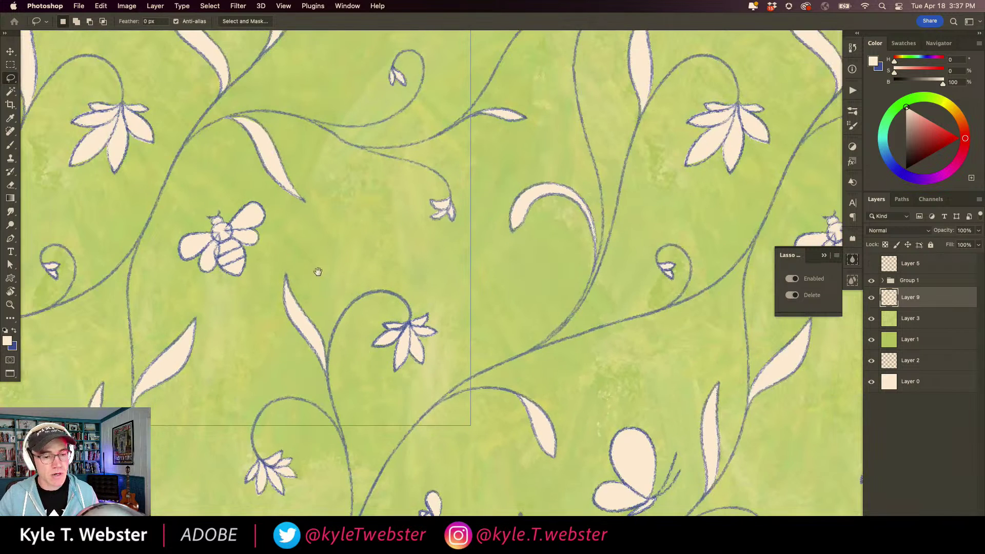
{"action": "left_click", "coordinate": [333, 303], "text": "alt"}
{"action": "left_click", "coordinate": [354, 337], "text": "alt"}
{"action": "left_click", "coordinate": [318, 359], "text": "alt"}
{"action": "mouse_move", "coordinate": [277, 372]}
{"action": "left_mouse_down"}
{"action": "mouse_move", "coordinate": [242, 384]}
{"action": "mouse_move", "coordinate": [359, 337]}
{"action": "mouse_move", "coordinate": [367, 310]}
{"action": "mouse_move", "coordinate": [347, 381]}
{"action": "left_mouse_up"}
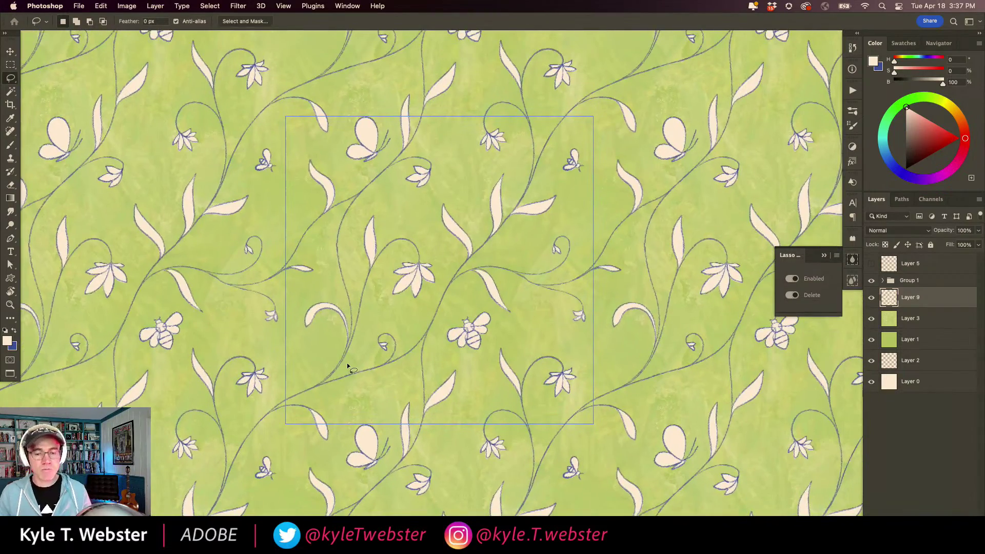
Duplicate Layer 9, hide the original, and lock the transparent pixels of the copy.
{"action": "key", "text": "super+j"}
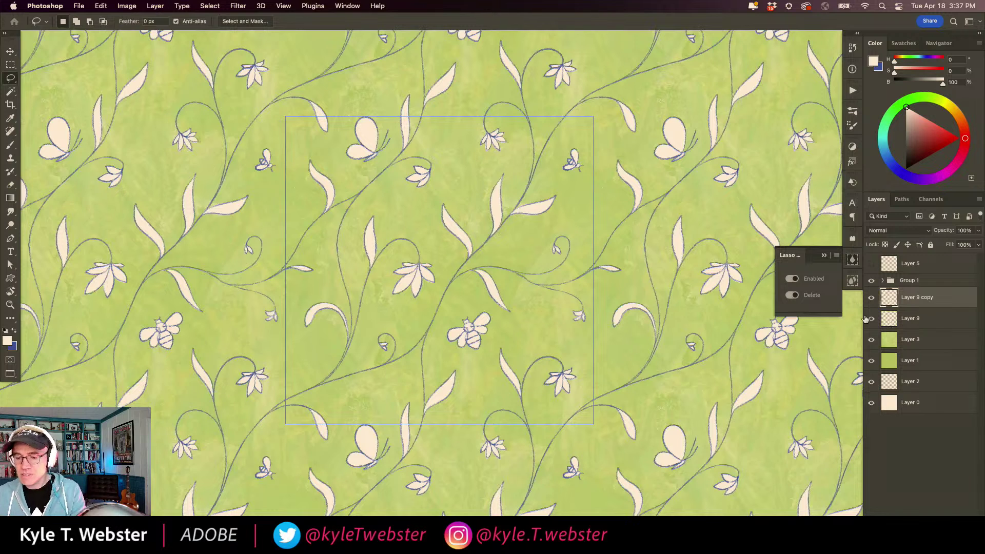
{"action": "left_click", "coordinate": [871, 318]}
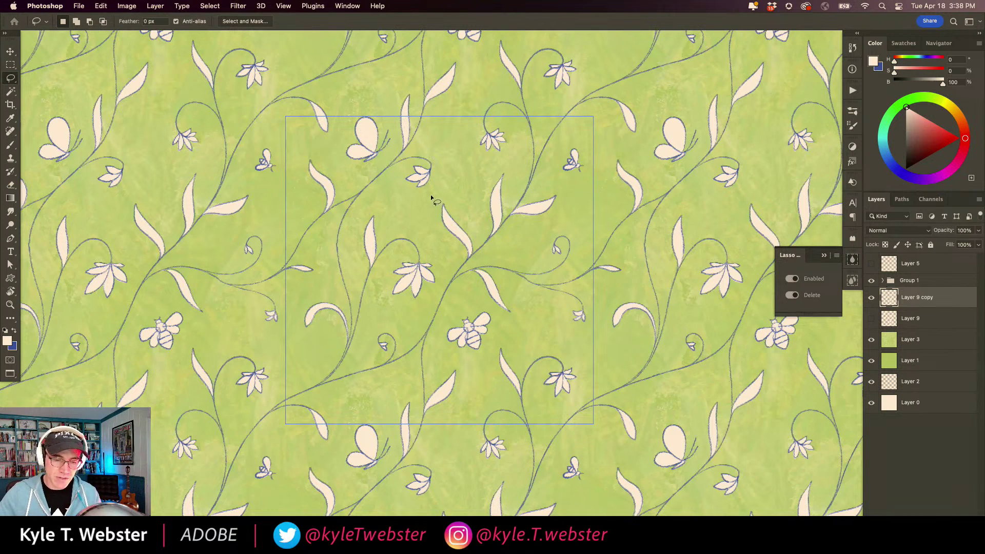
{"action": "key", "text": "slash"}
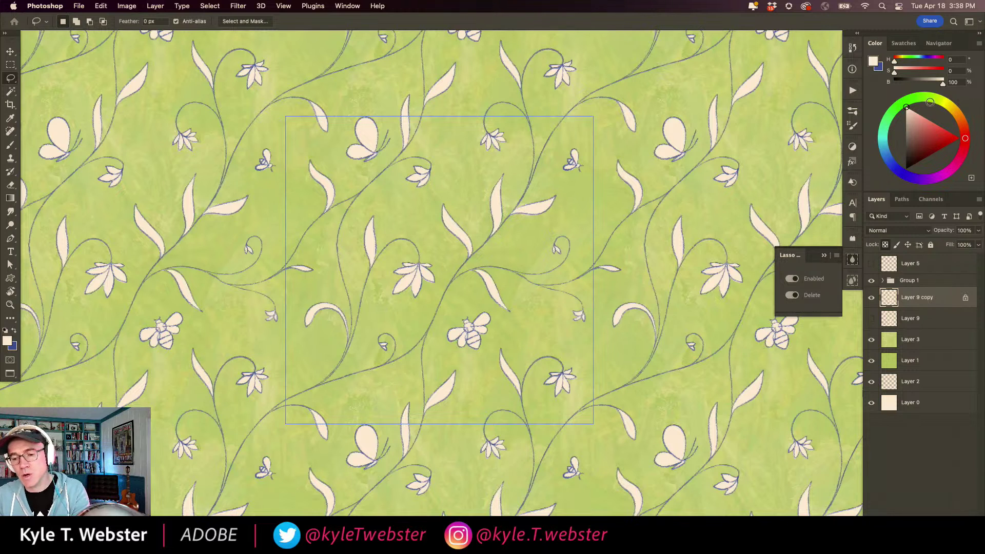
Set the foreground color to a yellow-green with hue 80, saturation 59 and brightness 82.
{"action": "left_click", "coordinate": [930, 102]}
{"action": "left_click", "coordinate": [930, 131]}
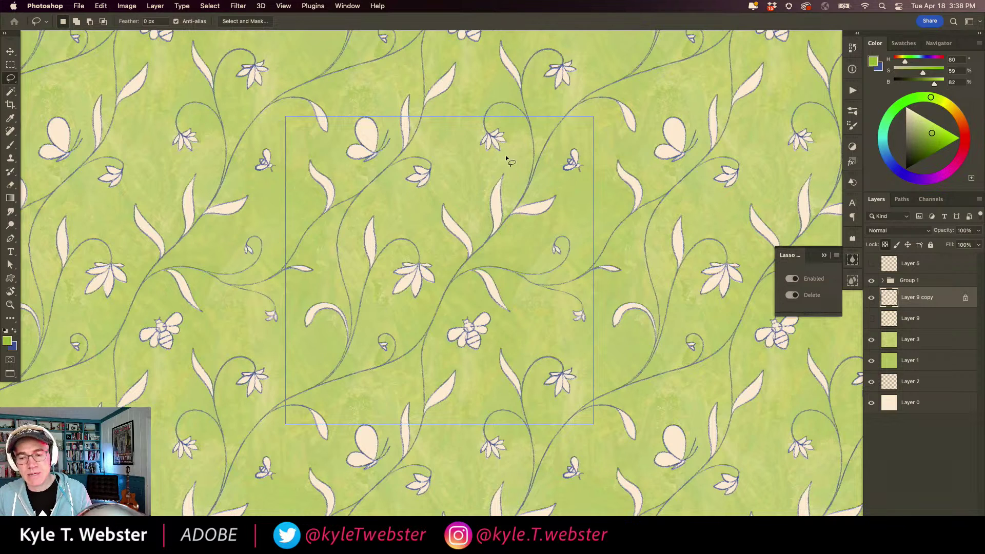
Set the foreground color to a medium green with hue 100, saturation 46 and brightness 73.
{"action": "key", "text": "i"}
{"action": "left_click", "coordinate": [475, 172]}
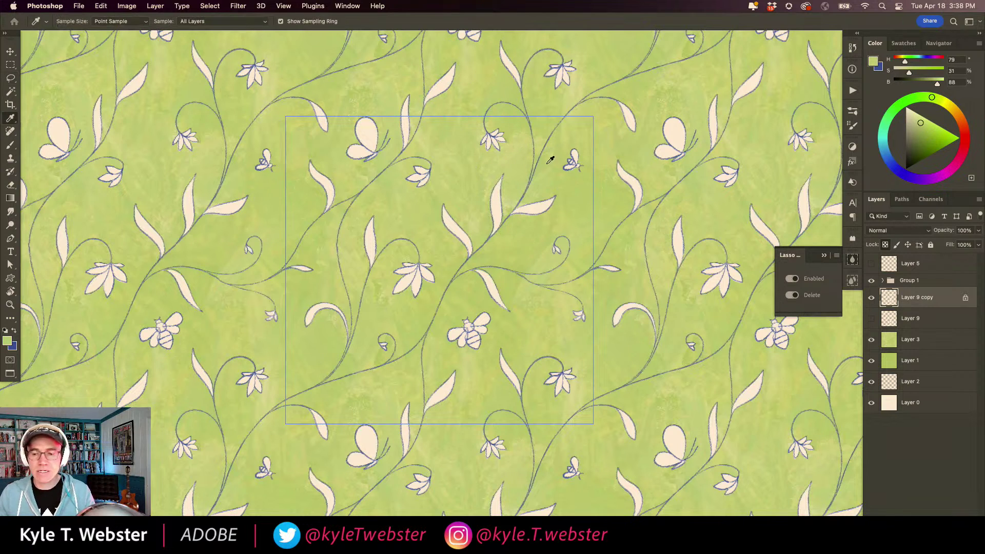
{"action": "left_click_drag", "start_coordinate": [919, 99], "coordinate": [916, 97]}
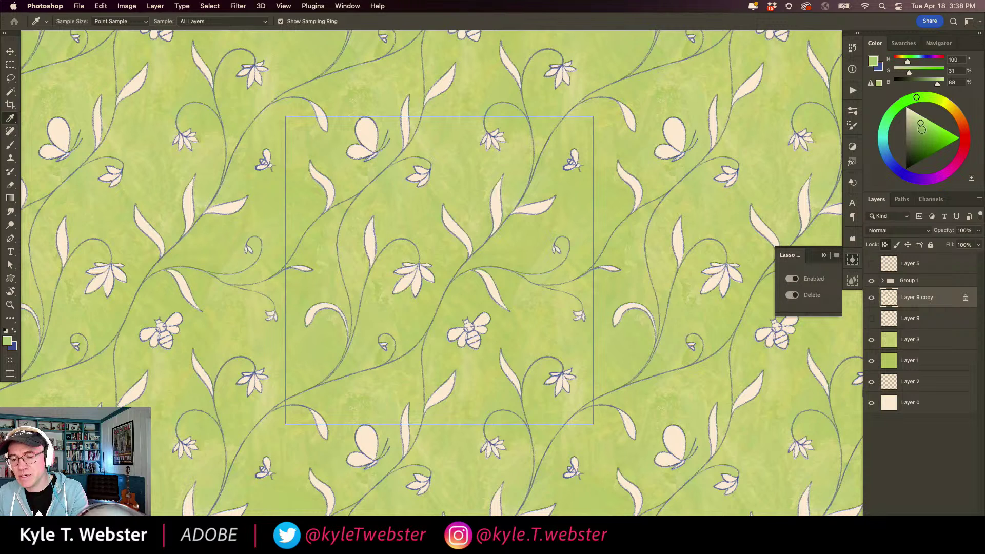
{"action": "left_click", "coordinate": [567, 167]}
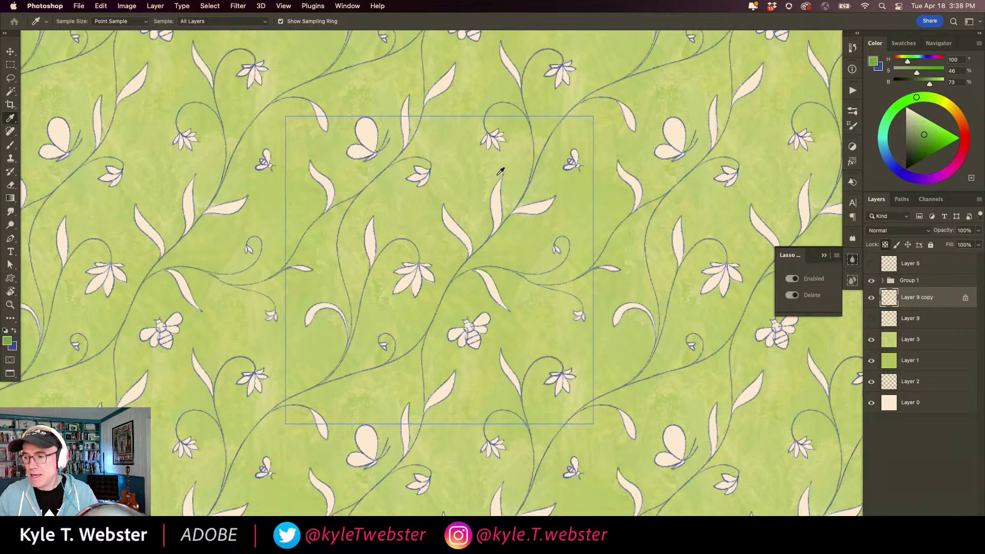
Turn off lasso deletion and fill the lassoed leaves with the green, leaving out the one at the tile's upper-left corner.
{"action": "key", "text": "l"}
{"action": "mouse_move", "coordinate": [498, 166]}
{"action": "left_mouse_down"}
{"action": "mouse_move", "coordinate": [429, 219]}
{"action": "mouse_move", "coordinate": [443, 299]}
{"action": "mouse_move", "coordinate": [504, 322]}
{"action": "mouse_move", "coordinate": [528, 242]}
{"action": "mouse_move", "coordinate": [500, 167]}
{"action": "left_mouse_up"}
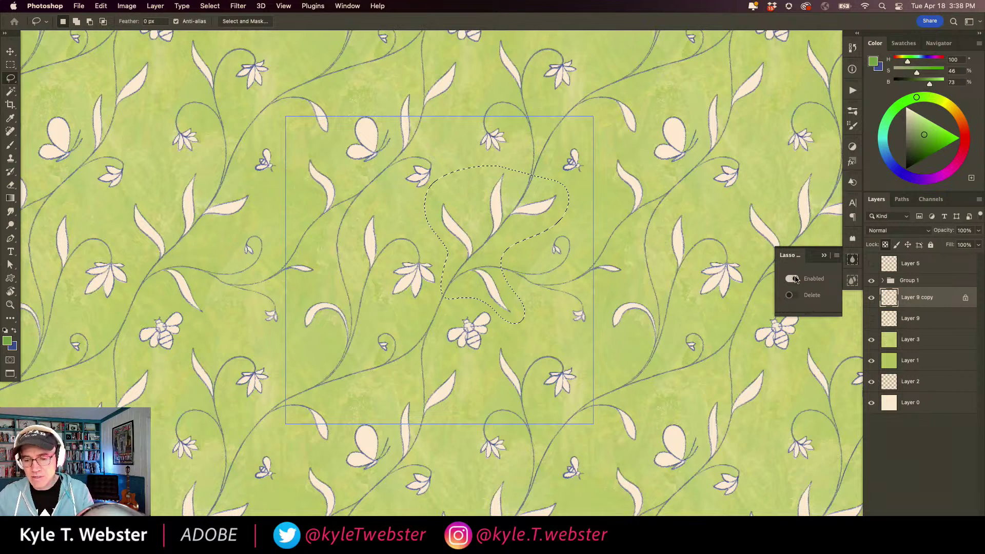
{"action": "key", "text": "alt+BackSpace"}
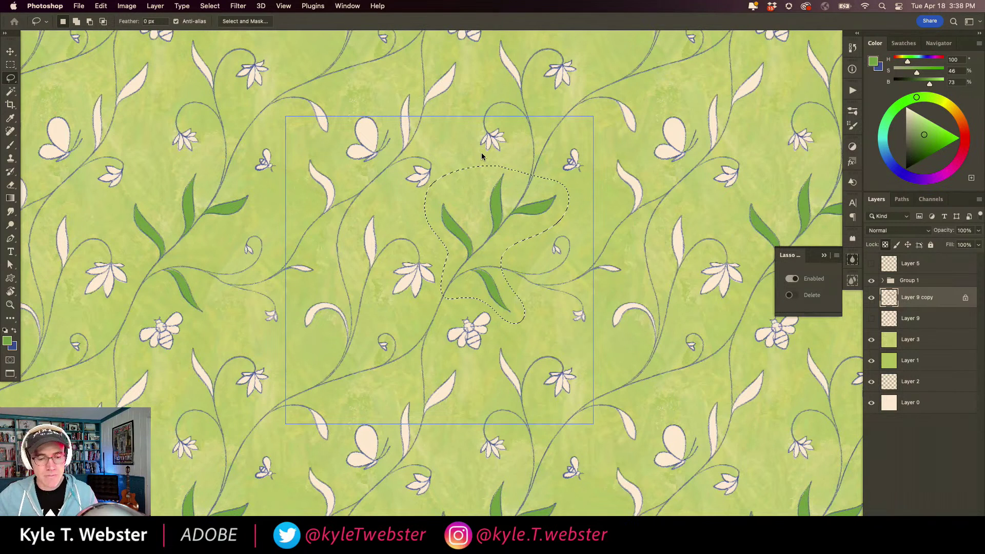
{"action": "mouse_move", "coordinate": [382, 207]}
{"action": "left_mouse_down"}
{"action": "mouse_move", "coordinate": [307, 153]}
{"action": "mouse_move", "coordinate": [312, 214]}
{"action": "mouse_move", "coordinate": [278, 266]}
{"action": "mouse_move", "coordinate": [301, 320]}
{"action": "mouse_move", "coordinate": [341, 362]}
{"action": "mouse_move", "coordinate": [380, 290]}
{"action": "mouse_move", "coordinate": [377, 202]}
{"action": "left_mouse_up"}
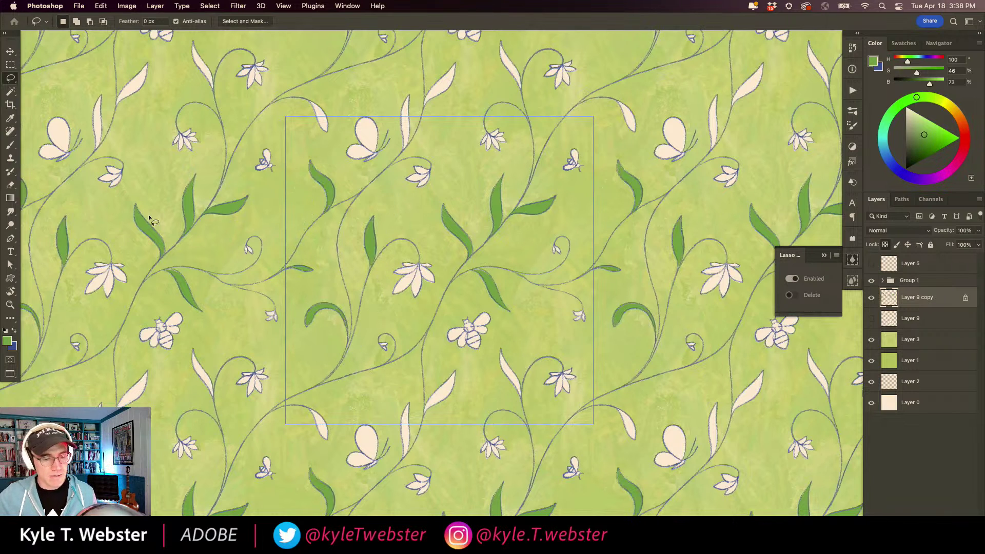
{"action": "mouse_move", "coordinate": [444, 362]}
{"action": "left_mouse_down"}
{"action": "mouse_move", "coordinate": [398, 440]}
{"action": "mouse_move", "coordinate": [401, 466]}
{"action": "mouse_move", "coordinate": [446, 419]}
{"action": "mouse_move", "coordinate": [445, 363]}
{"action": "left_mouse_up"}
{"action": "mouse_move", "coordinate": [497, 343]}
{"action": "left_mouse_down"}
{"action": "mouse_move", "coordinate": [529, 390]}
{"action": "mouse_move", "coordinate": [499, 345]}
{"action": "left_mouse_up"}
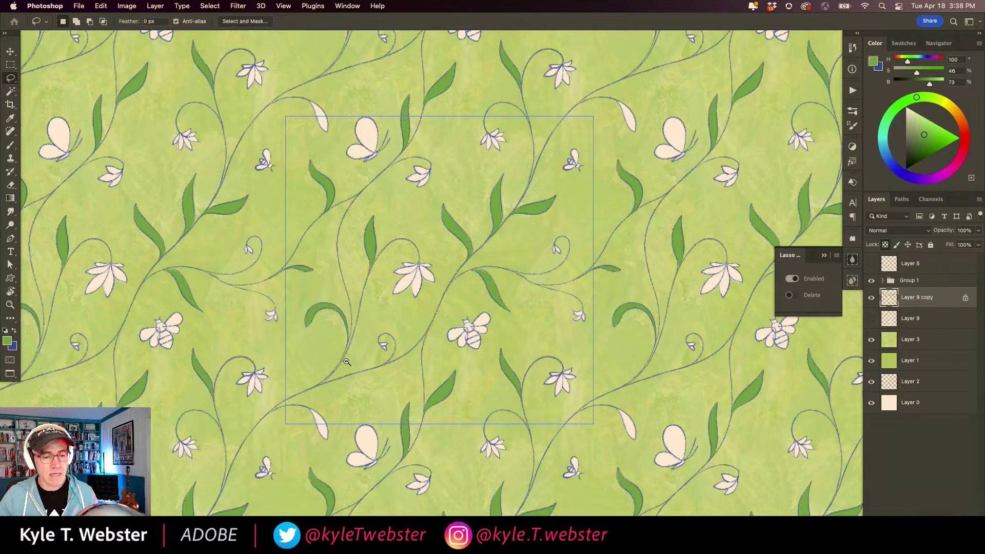
Sample the light background and shift the foreground color to a bright yellow with hue 62, saturation 43 and brightness 100.
{"action": "scroll", "coordinate": [346, 362], "scroll_direction": "down", "scroll_amount": 5}
{"action": "scroll", "coordinate": [383, 342], "scroll_direction": "up", "scroll_amount": 2}
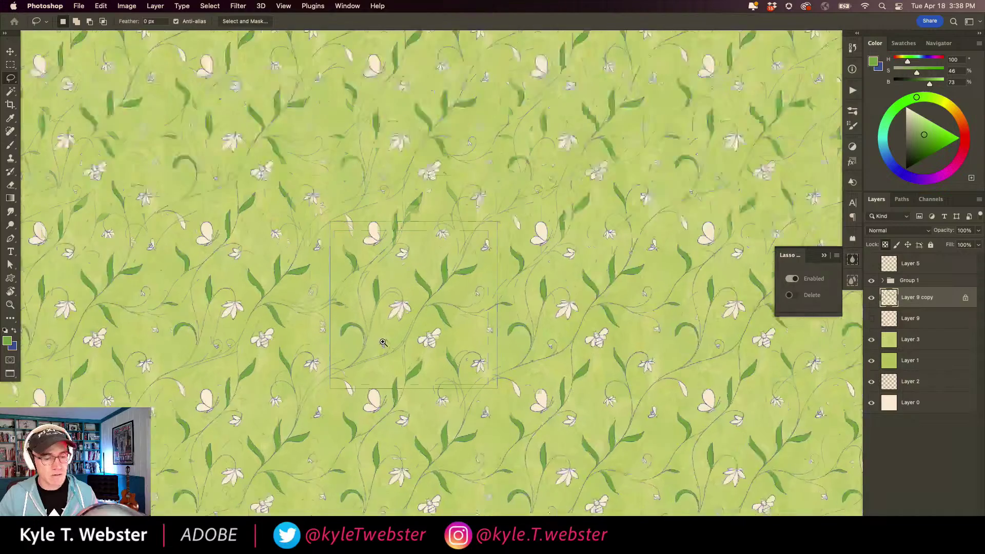
{"action": "scroll", "coordinate": [382, 342], "scroll_direction": "up", "scroll_amount": 2}
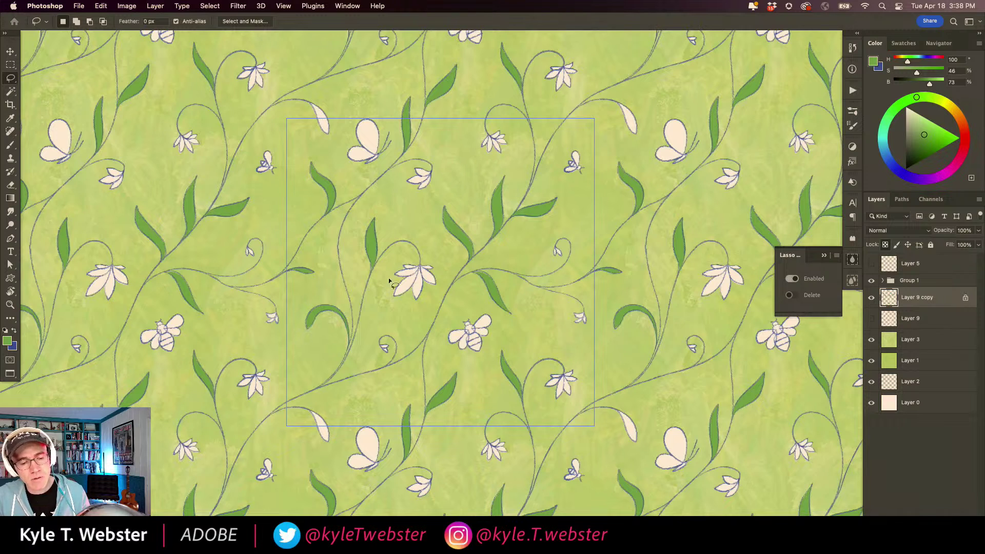
{"action": "key", "text": "i"}
{"action": "left_click", "coordinate": [432, 223]}
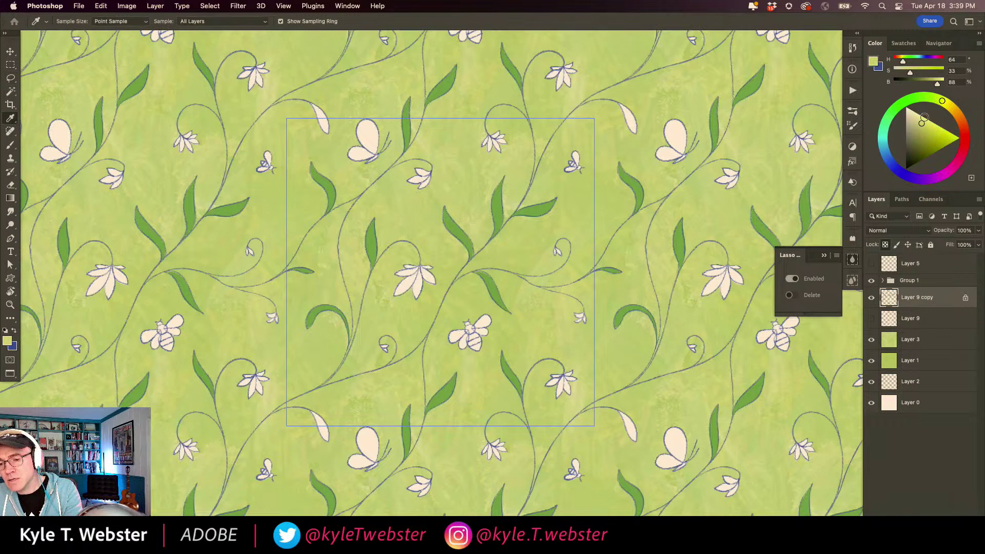
{"action": "left_click_drag", "start_coordinate": [922, 122], "coordinate": [924, 119]}
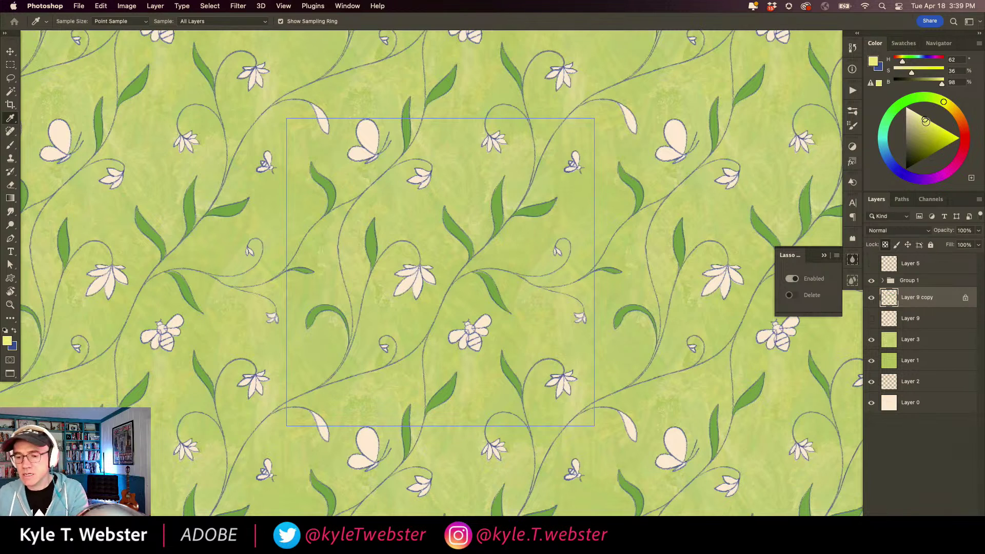
{"action": "left_click_drag", "start_coordinate": [925, 121], "coordinate": [929, 119]}
Lasso the large central flower and the three smaller open flowers in the tile and fill them with the yellow.
{"action": "key", "text": "l"}
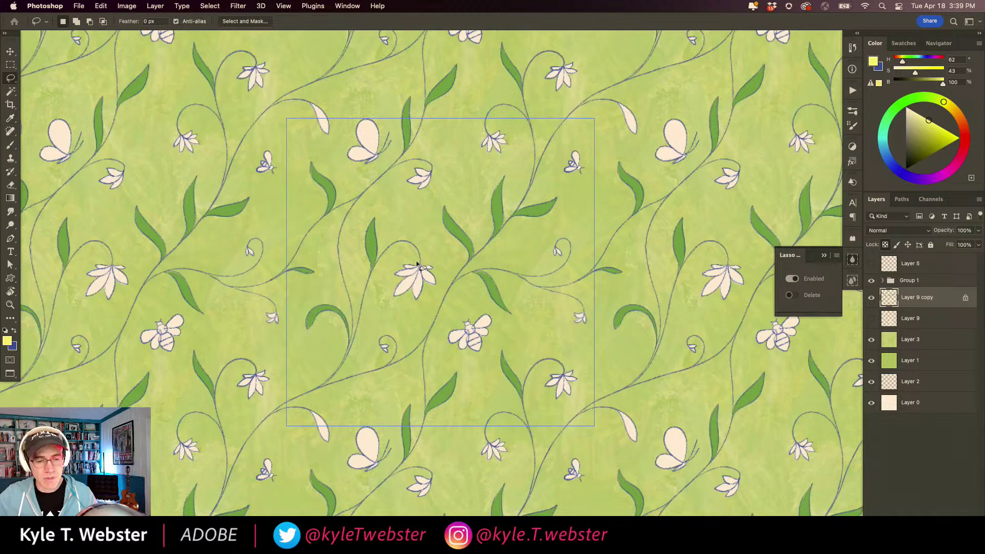
{"action": "mouse_move", "coordinate": [417, 264]}
{"action": "left_mouse_down"}
{"action": "mouse_move", "coordinate": [384, 302]}
{"action": "mouse_move", "coordinate": [445, 262]}
{"action": "left_mouse_up"}
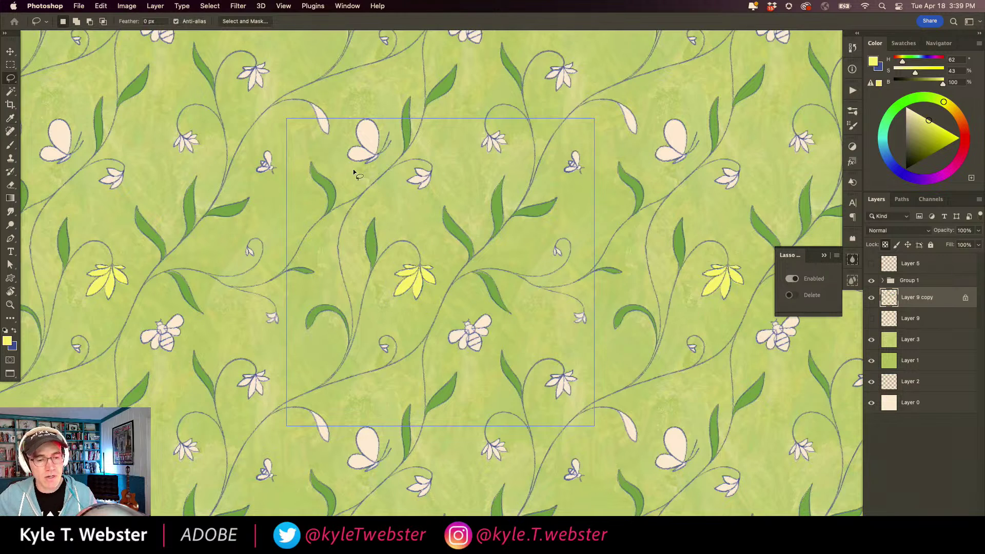
{"action": "left_click_drag", "start_coordinate": [439, 172], "coordinate": [437, 172]}
{"action": "left_click_drag", "start_coordinate": [495, 137], "coordinate": [472, 152]}
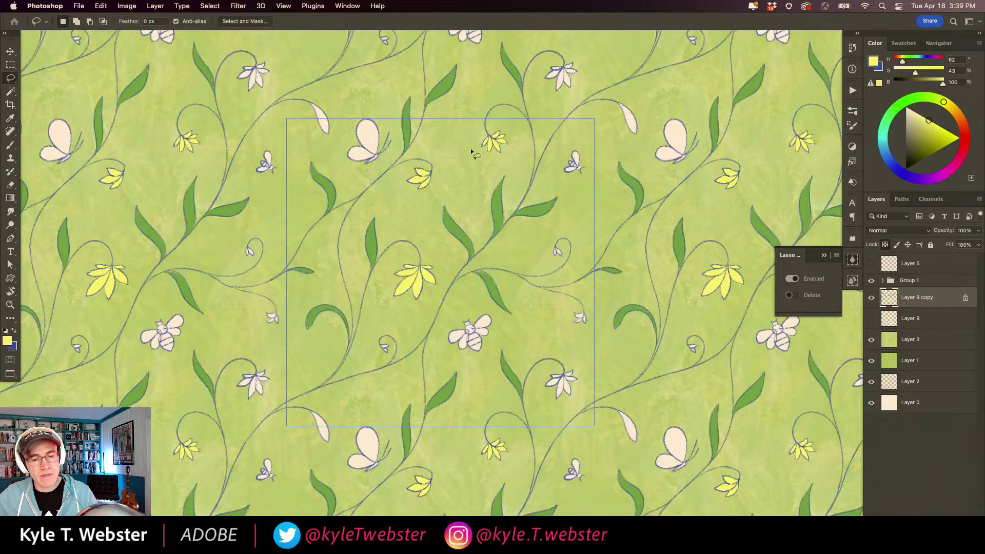
{"action": "mouse_move", "coordinate": [579, 367]}
{"action": "left_mouse_down"}
{"action": "mouse_move", "coordinate": [539, 383]}
{"action": "mouse_move", "coordinate": [576, 373]}
{"action": "left_mouse_up"}
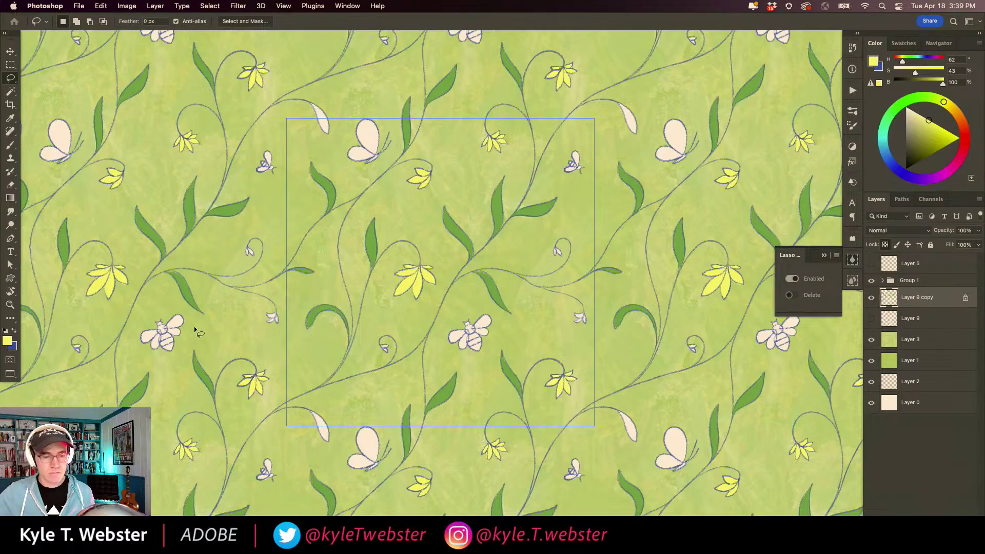
Review the color balance of the green leaves and yellow flowers across many repeats of the pattern.
{"action": "left_click", "coordinate": [309, 405], "text": "alt"}
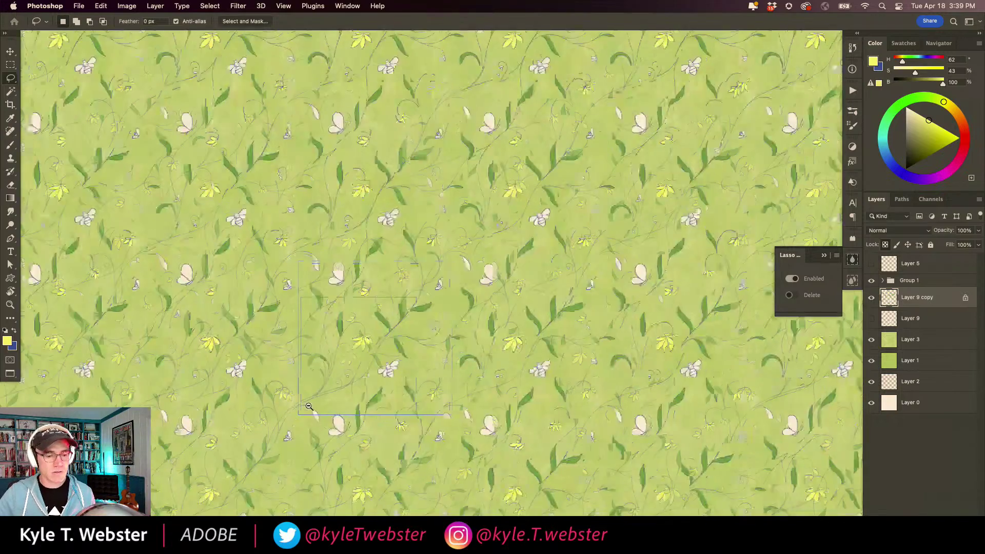
{"action": "left_click", "coordinate": [309, 406], "text": "alt"}
{"action": "left_click", "coordinate": [308, 406], "text": "alt"}
{"action": "left_click", "coordinate": [307, 408], "text": "alt"}
{"action": "left_click_drag", "start_coordinate": [297, 419], "coordinate": [318, 399]}
{"action": "left_click", "coordinate": [342, 382], "text": "super"}
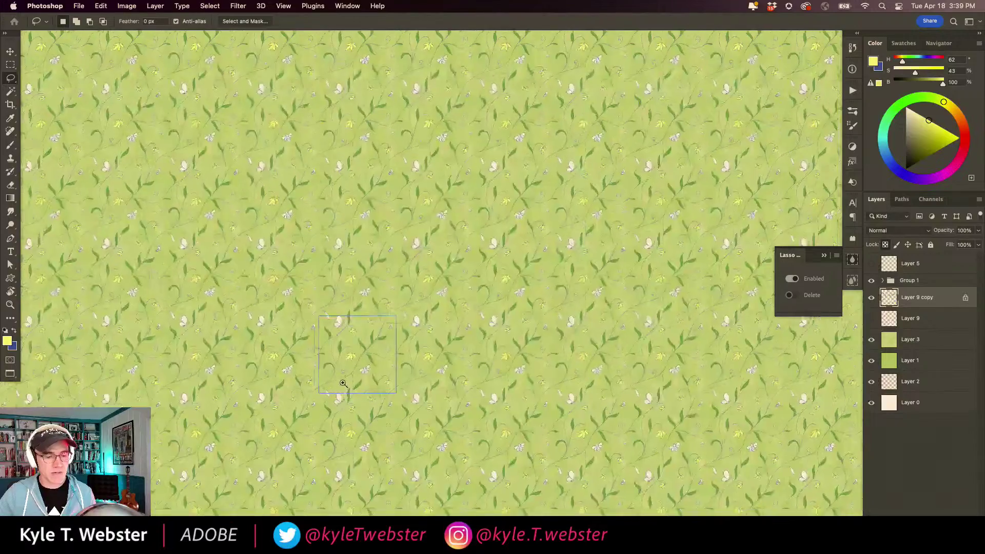
{"action": "left_click", "coordinate": [343, 383], "text": "super"}
{"action": "left_click", "coordinate": [354, 274], "text": "super"}
{"action": "left_click", "coordinate": [334, 318], "text": "super"}
{"action": "left_click", "coordinate": [335, 263], "text": "super"}
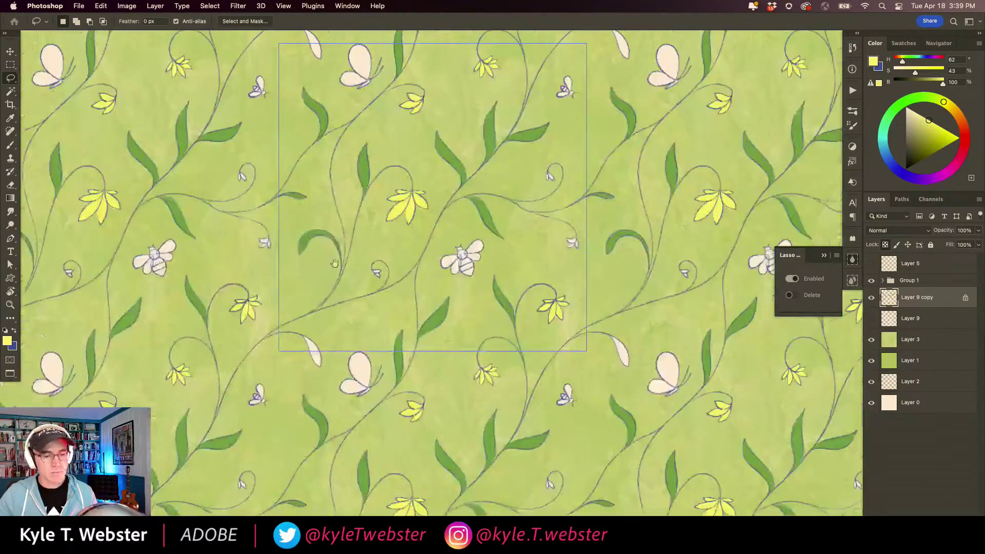
{"action": "scroll", "coordinate": [334, 230], "scroll_direction": "up", "scroll_amount": 5}
Sample the leaf green and fill the remaining cream leaf at the tile's upper-left corner with it.
{"action": "key", "text": "i"}
{"action": "left_click", "coordinate": [401, 287]}
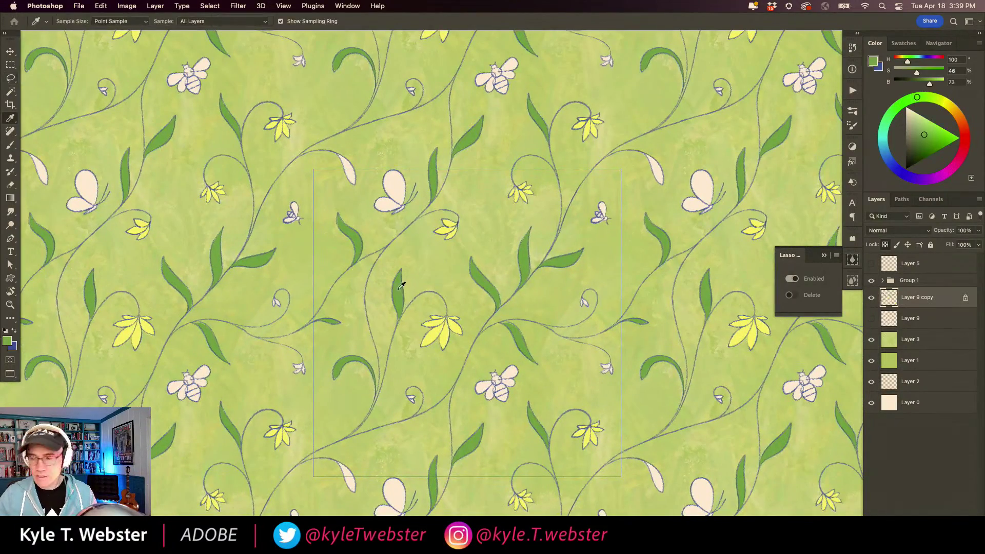
{"action": "key", "text": "l"}
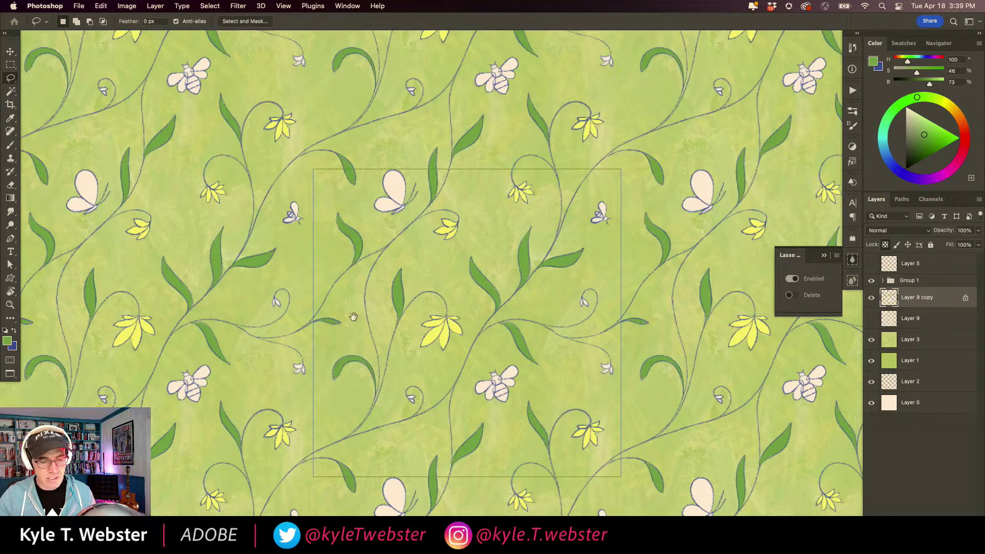
{"action": "scroll", "coordinate": [354, 315], "scroll_direction": "down", "scroll_amount": 2}
{"action": "scroll", "coordinate": [354, 315], "scroll_direction": "right", "scroll_amount": 2}
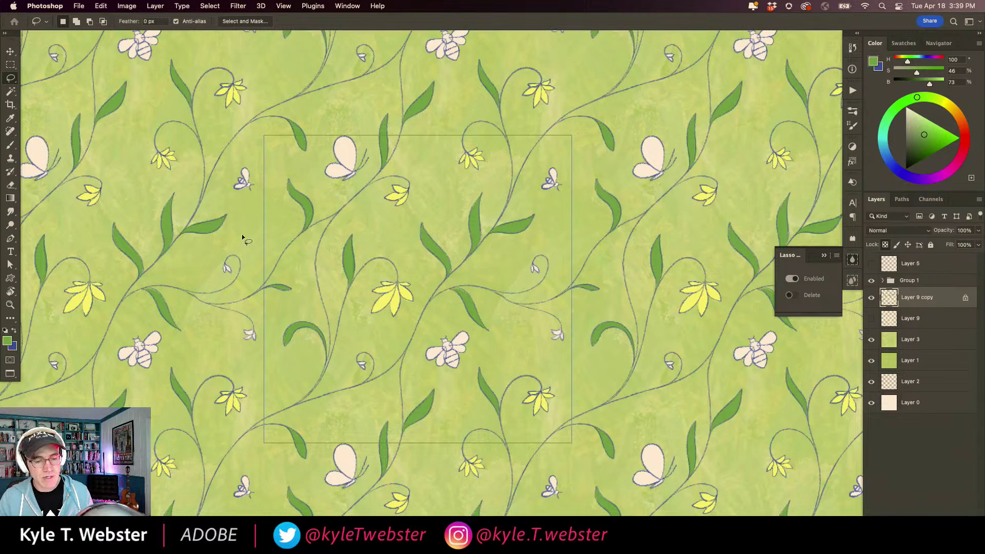
Set the foreground color to a pink with hue 332, saturation 41 and brightness 92.
{"action": "key", "text": "b"}
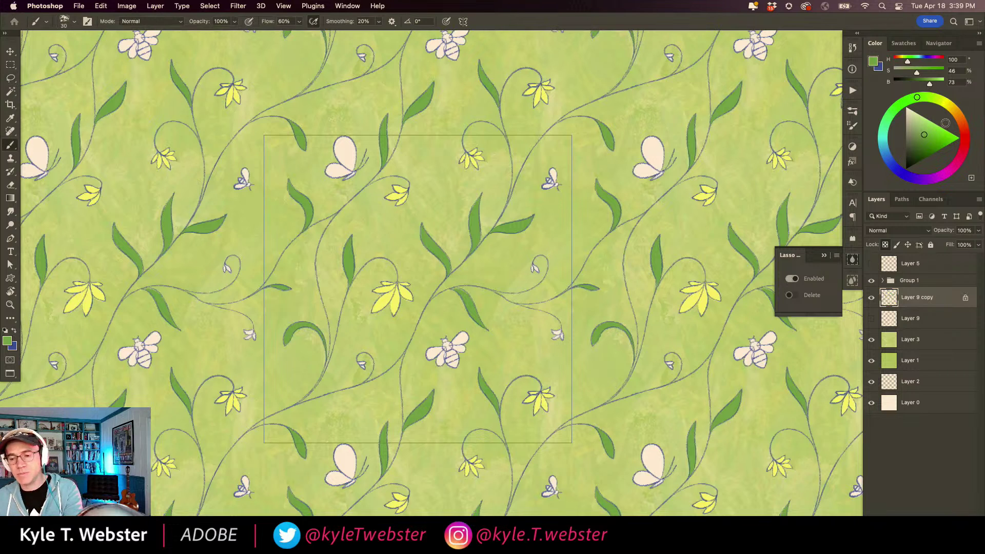
{"action": "left_click", "coordinate": [960, 154]}
{"action": "left_click", "coordinate": [919, 121]}
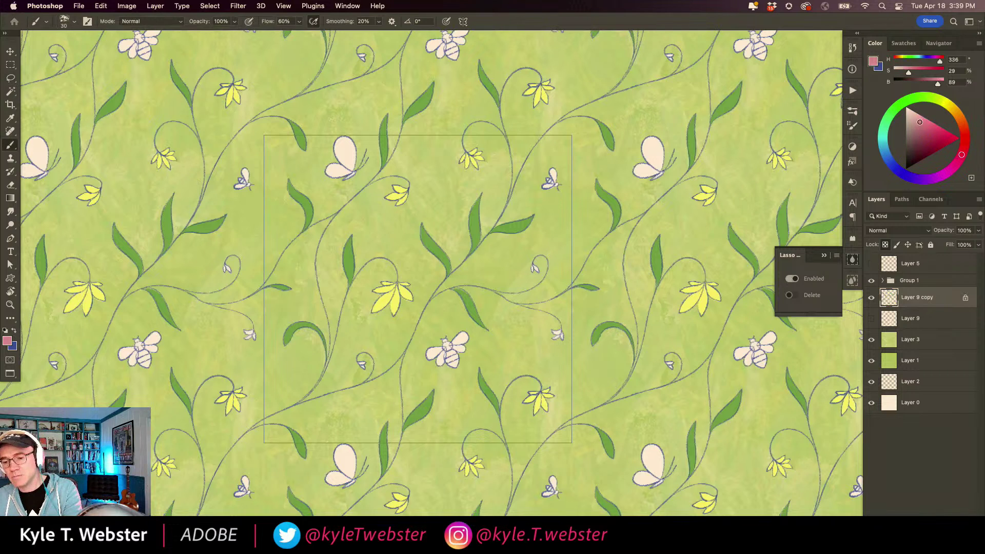
{"action": "left_click", "coordinate": [922, 121]}
{"action": "left_click", "coordinate": [922, 121]}
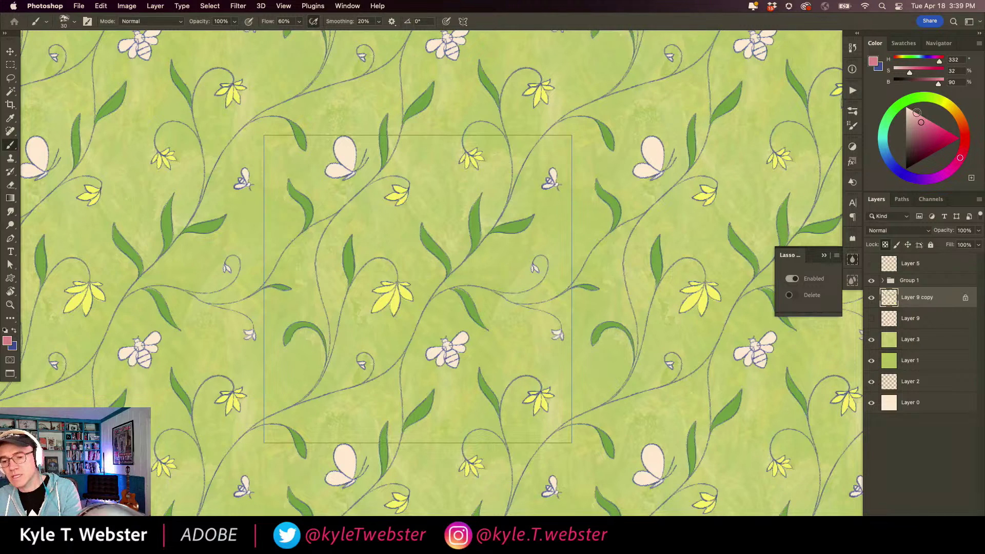
{"action": "key", "text": "l"}
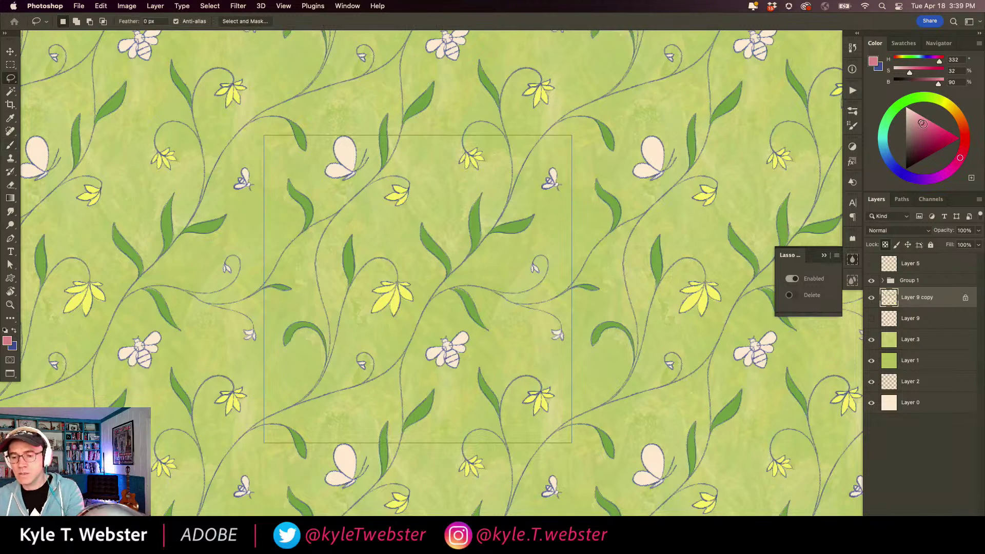
{"action": "left_click", "coordinate": [926, 123]}
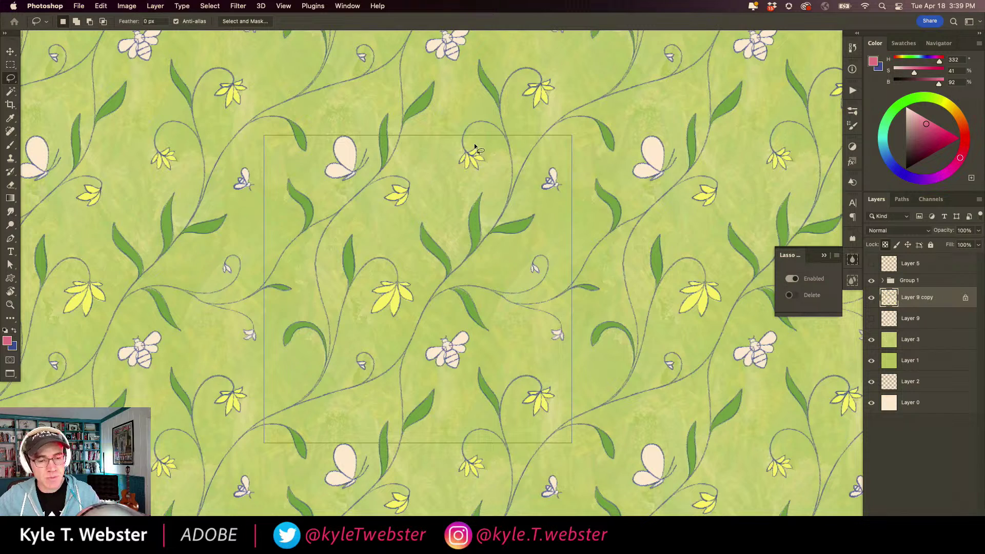
Recolor the flower near the tile's top edge pink, lighten the pink to saturation 32 and brightness 97, and fill two curled buds.
{"action": "key", "text": "alt+BackSpace"}
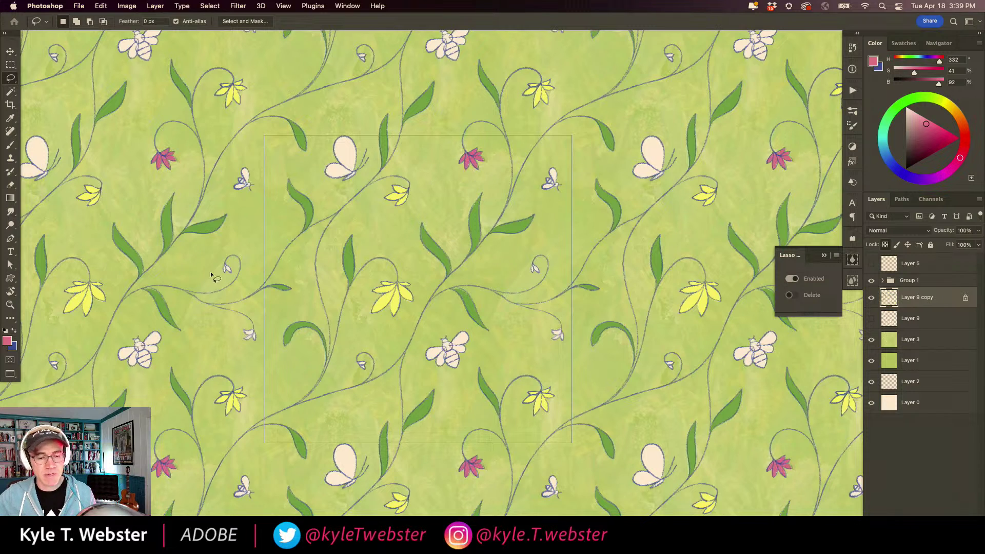
{"action": "left_click_drag", "start_coordinate": [926, 124], "coordinate": [922, 119]}
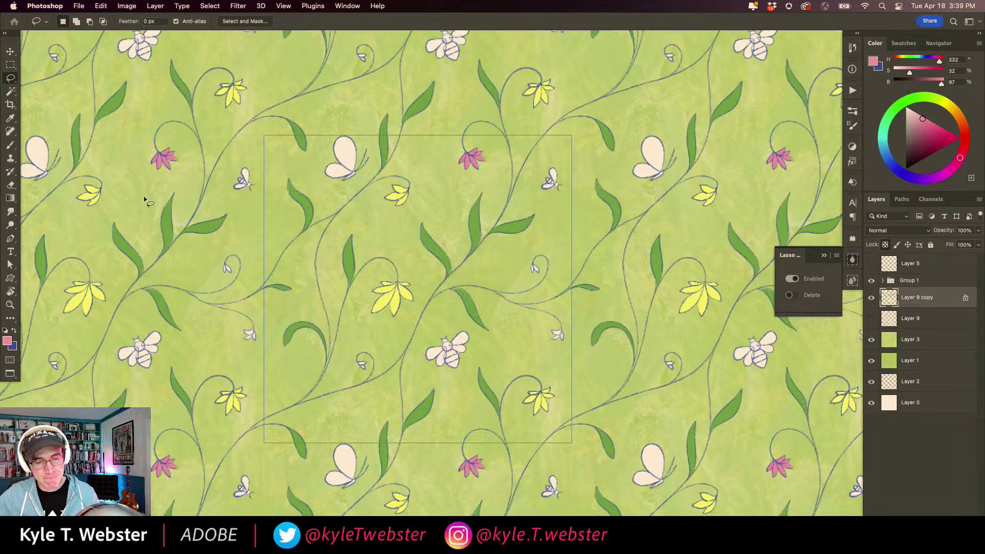
{"action": "mouse_move", "coordinate": [358, 359]}
{"action": "left_mouse_down"}
{"action": "mouse_move", "coordinate": [373, 362]}
{"action": "mouse_move", "coordinate": [359, 374]}
{"action": "left_mouse_up"}
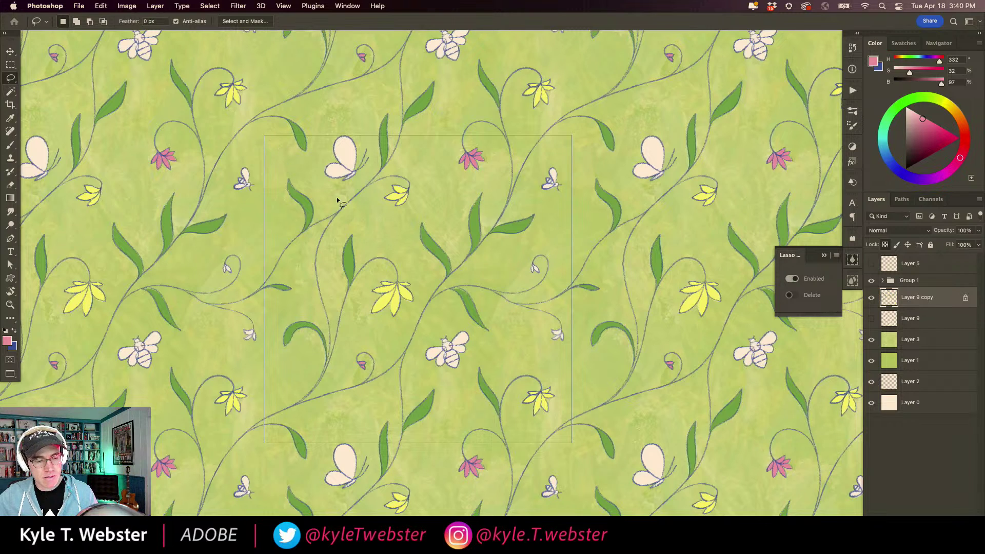
{"action": "mouse_move", "coordinate": [542, 265]}
{"action": "left_mouse_down"}
{"action": "mouse_move", "coordinate": [519, 270]}
{"action": "mouse_move", "coordinate": [541, 264]}
{"action": "left_mouse_up"}
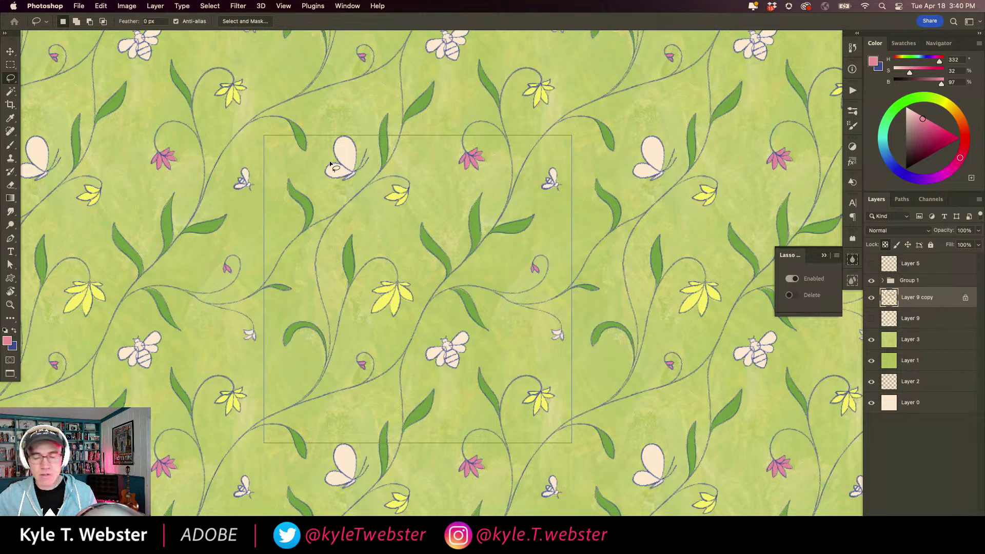
Set the foreground color to white and refill the small yellow flower beside the butterfly with it.
{"action": "key", "text": "i"}
{"action": "left_click", "coordinate": [557, 330]}
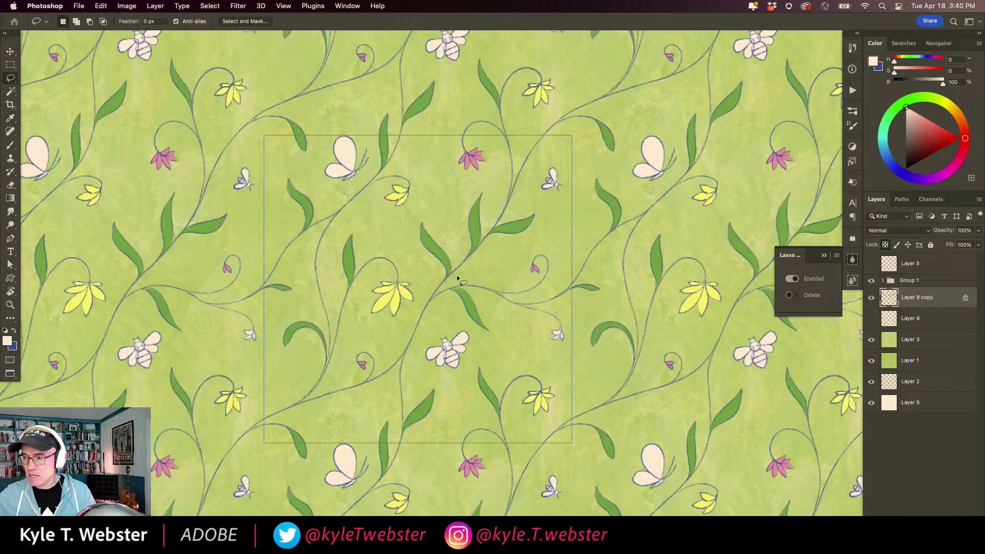
{"action": "left_click_drag", "start_coordinate": [388, 169], "coordinate": [385, 173]}
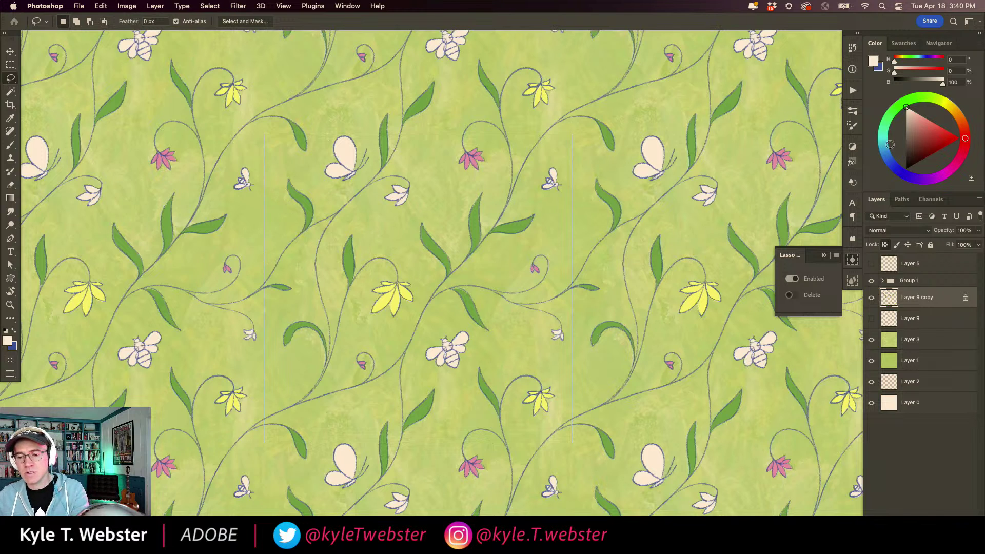
Fill the large butterfly with a teal blue of hue 191, saturation 55 and brightness 86.
{"action": "left_click", "coordinate": [883, 145]}
{"action": "left_click", "coordinate": [930, 131]}
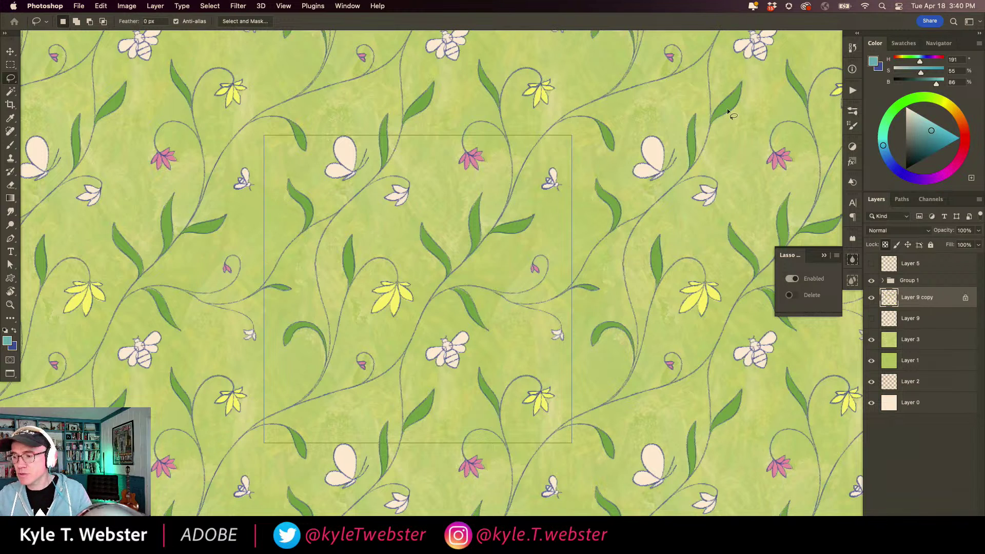
{"action": "mouse_move", "coordinate": [315, 177]}
{"action": "left_mouse_down"}
{"action": "mouse_move", "coordinate": [360, 191]}
{"action": "mouse_move", "coordinate": [342, 126]}
{"action": "left_mouse_up"}
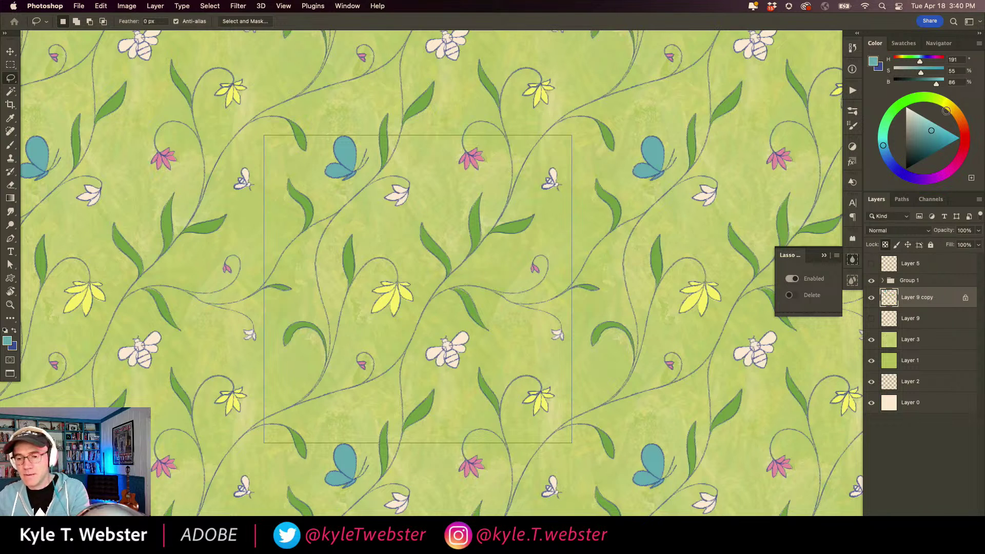
Set the foreground color to a golden yellow with hue 51, saturation 73 and brightness 95.
{"action": "left_click", "coordinate": [950, 104]}
{"action": "left_click", "coordinate": [943, 131]}
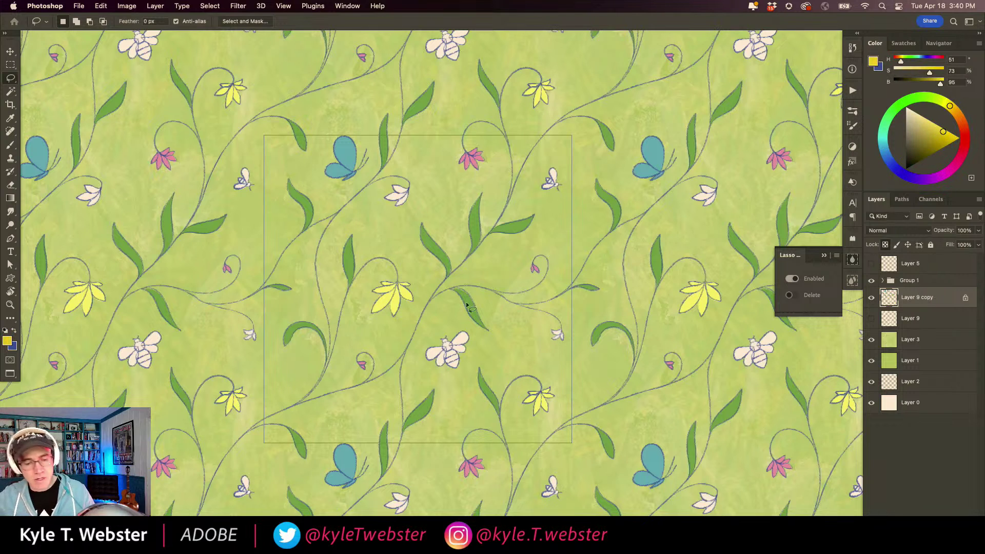
Fill the bee with the golden yellow and its four wings with a muted beige of hue 51, saturation 12 and brightness 84.
{"action": "key", "text": "alt+BackSpace"}
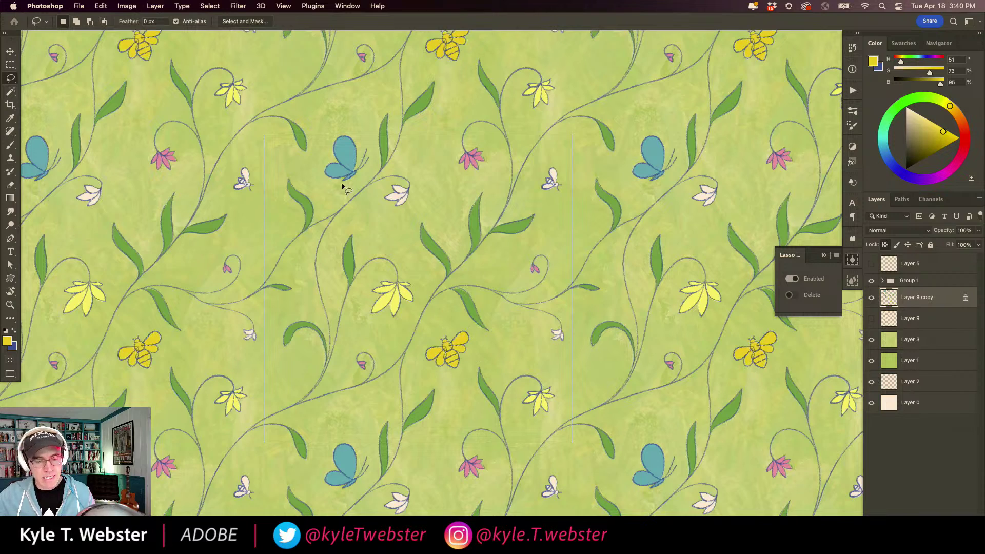
{"action": "scroll", "coordinate": [451, 373], "scroll_direction": "up", "scroll_amount": 3}
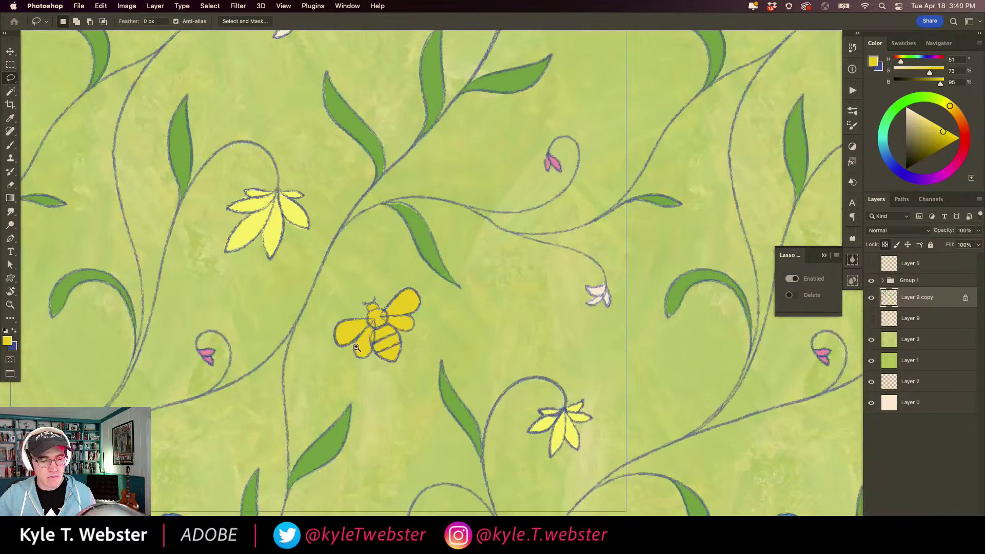
{"action": "scroll", "coordinate": [360, 351], "scroll_direction": "up", "scroll_amount": 2}
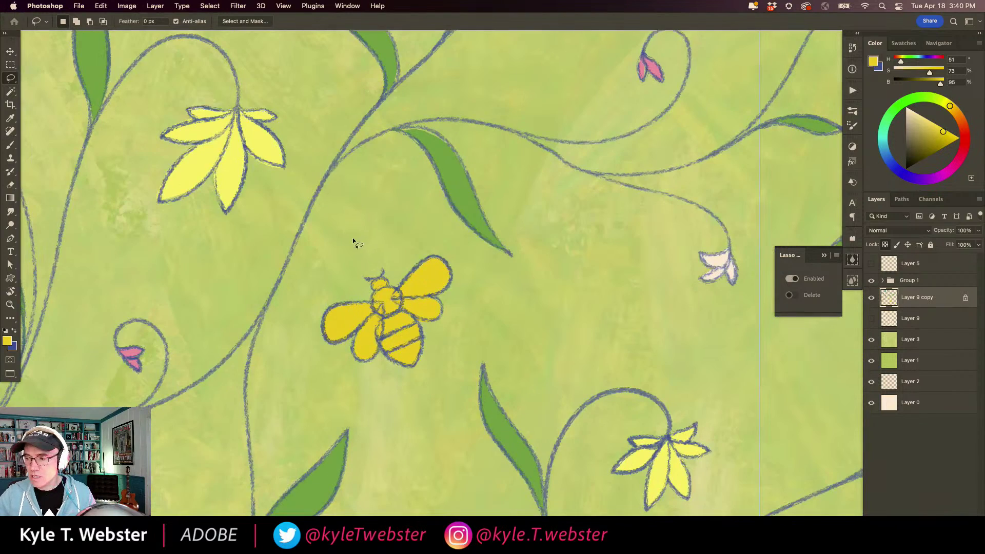
{"action": "left_click_drag", "start_coordinate": [921, 117], "coordinate": [898, 109]}
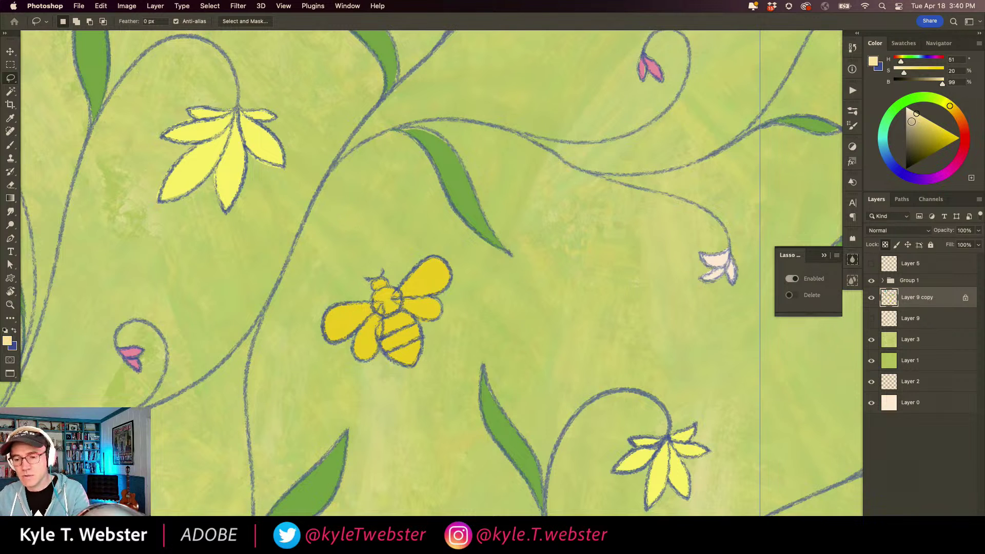
{"action": "left_click", "coordinate": [911, 120]}
{"action": "mouse_move", "coordinate": [358, 294]}
{"action": "left_mouse_down"}
{"action": "mouse_move", "coordinate": [307, 329]}
{"action": "mouse_move", "coordinate": [349, 374]}
{"action": "mouse_move", "coordinate": [375, 367]}
{"action": "mouse_move", "coordinate": [382, 347]}
{"action": "mouse_move", "coordinate": [385, 310]}
{"action": "mouse_move", "coordinate": [362, 296]}
{"action": "left_mouse_up"}
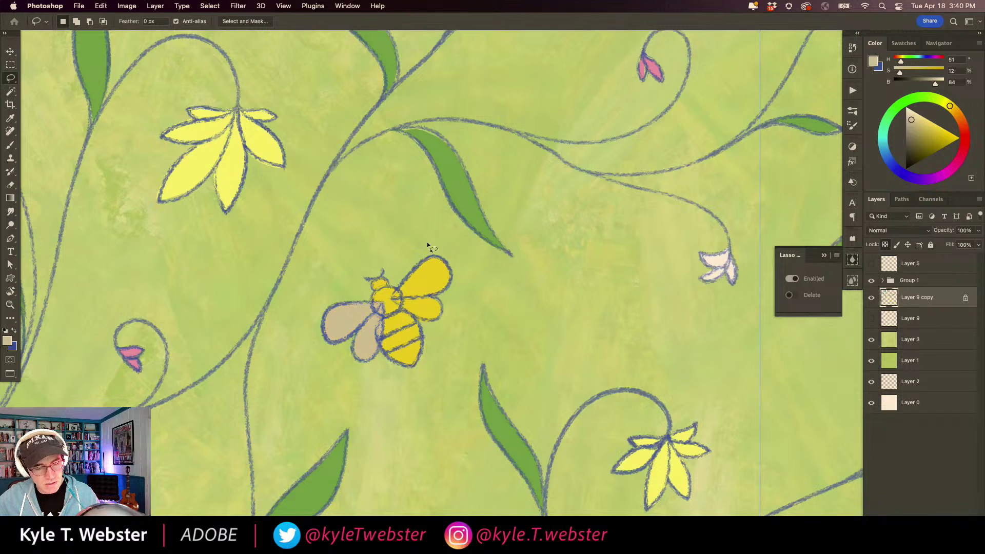
{"action": "mouse_move", "coordinate": [407, 269]}
{"action": "left_mouse_down"}
{"action": "mouse_move", "coordinate": [394, 302]}
{"action": "mouse_move", "coordinate": [411, 315]}
{"action": "left_mouse_up"}
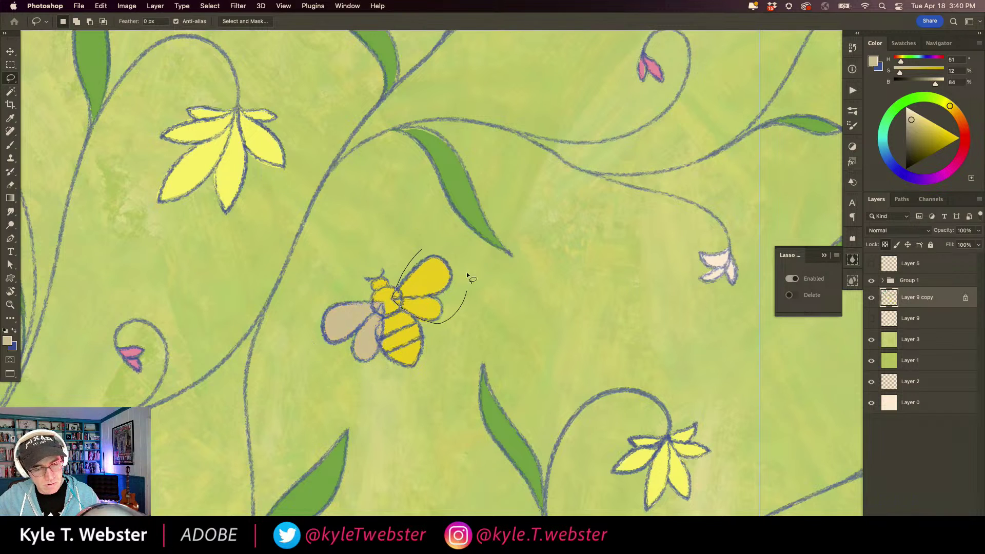
{"action": "left_click_drag", "start_coordinate": [466, 274], "coordinate": [422, 251]}
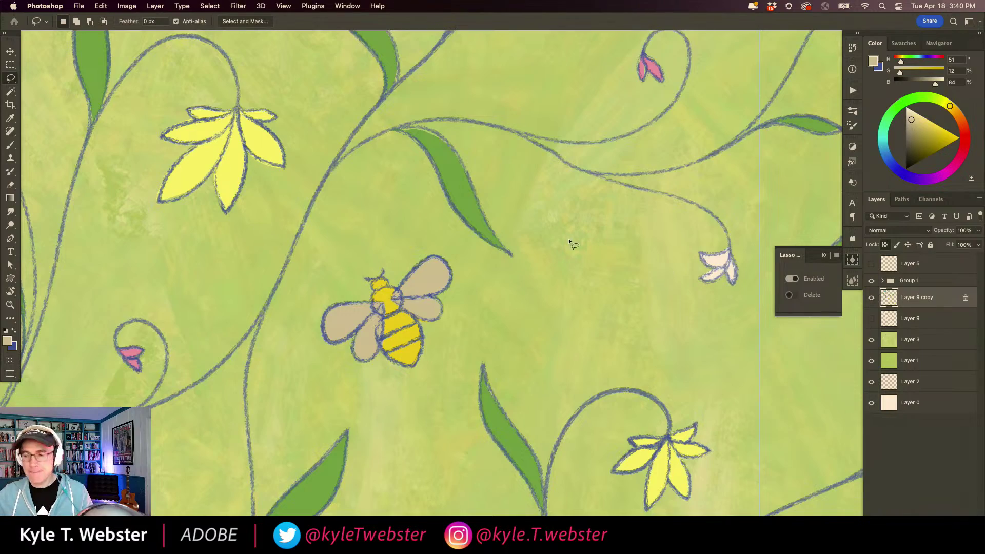
Review the recolored repeat across several tiles and compare it with Layer 3's background texture hidden and shown.
{"action": "left_click_drag", "start_coordinate": [356, 329], "coordinate": [286, 342]}
{"action": "left_click", "coordinate": [310, 297]}
{"action": "left_click", "coordinate": [257, 239]}
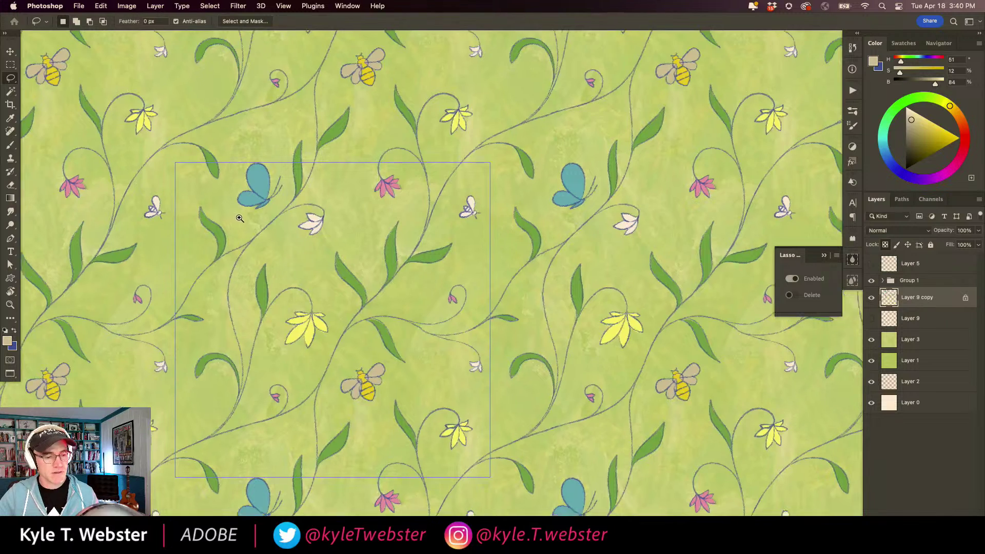
{"action": "left_click", "coordinate": [247, 211]}
{"action": "mouse_move", "coordinate": [311, 189]}
{"action": "left_mouse_down"}
{"action": "mouse_move", "coordinate": [256, 213]}
{"action": "mouse_move", "coordinate": [307, 186]}
{"action": "mouse_move", "coordinate": [324, 139]}
{"action": "mouse_move", "coordinate": [277, 202]}
{"action": "left_mouse_up"}
{"action": "scroll", "coordinate": [312, 378], "scroll_direction": "down", "scroll_amount": 10}
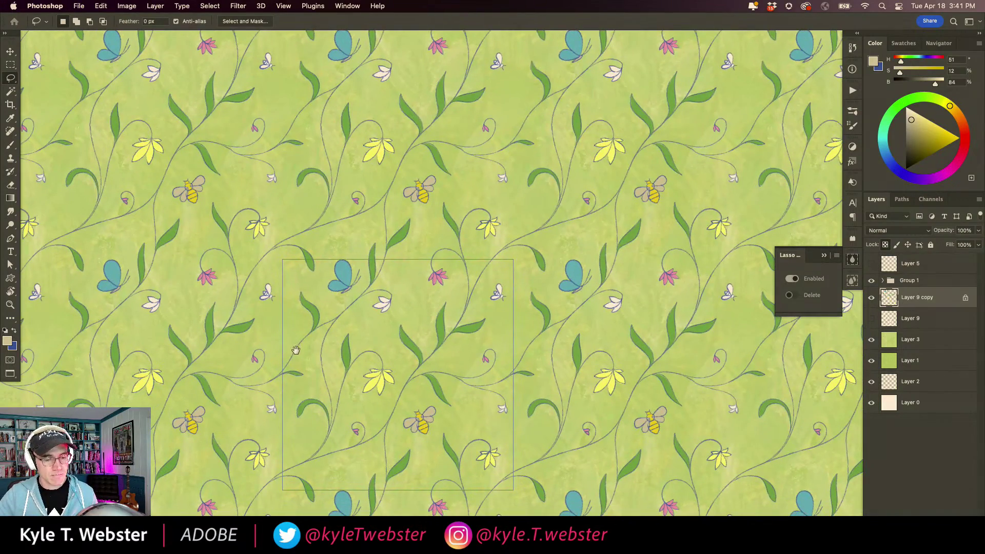
{"action": "left_click_drag", "start_coordinate": [295, 349], "coordinate": [306, 278]}
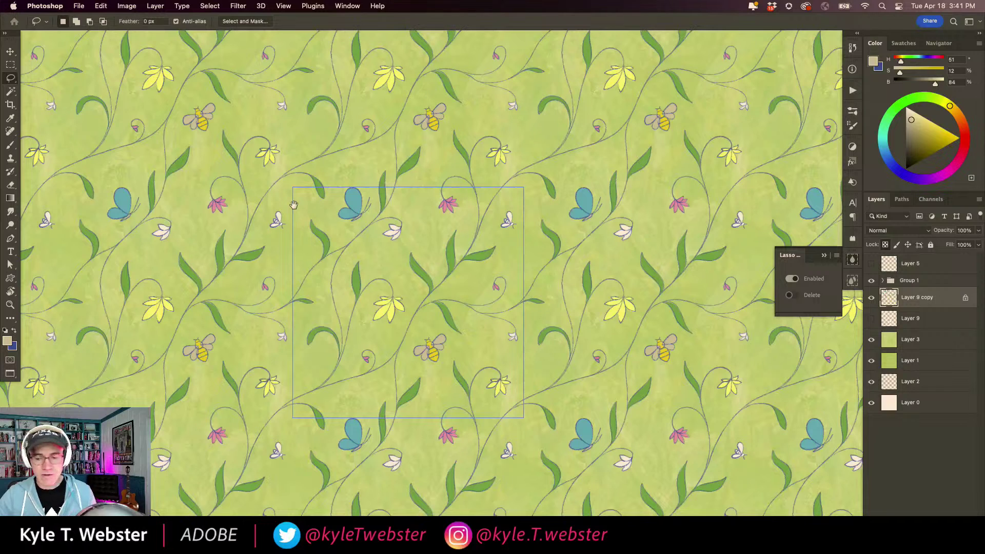
{"action": "left_click", "coordinate": [870, 340]}
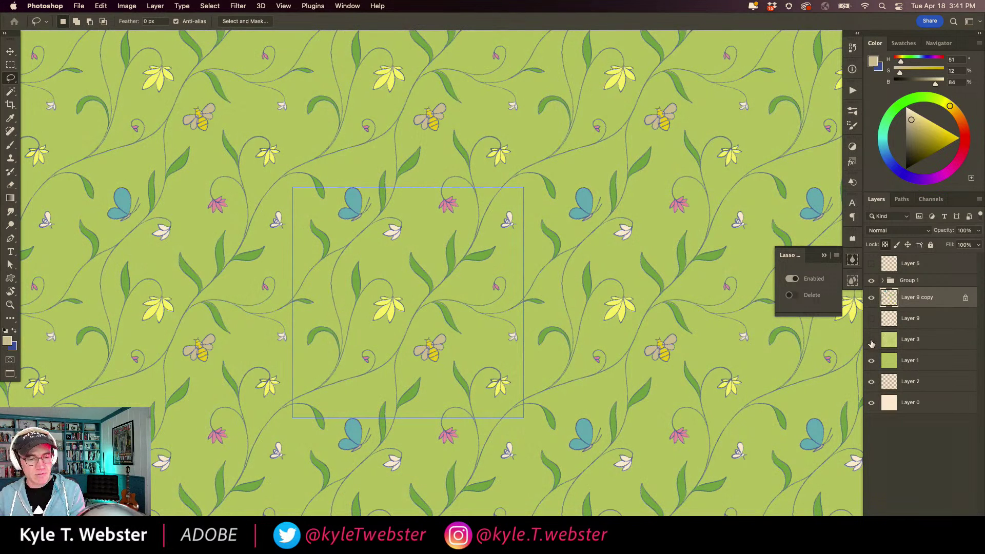
{"action": "left_click", "coordinate": [871, 340]}
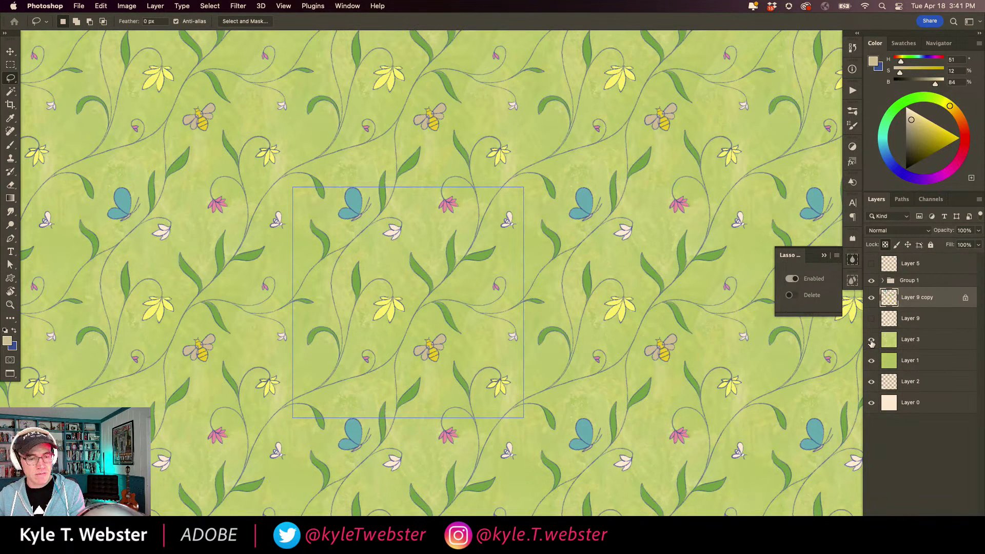
Switch to the Brush tool and add a new empty layer directly above Layer 3.
{"action": "key", "text": "b"}
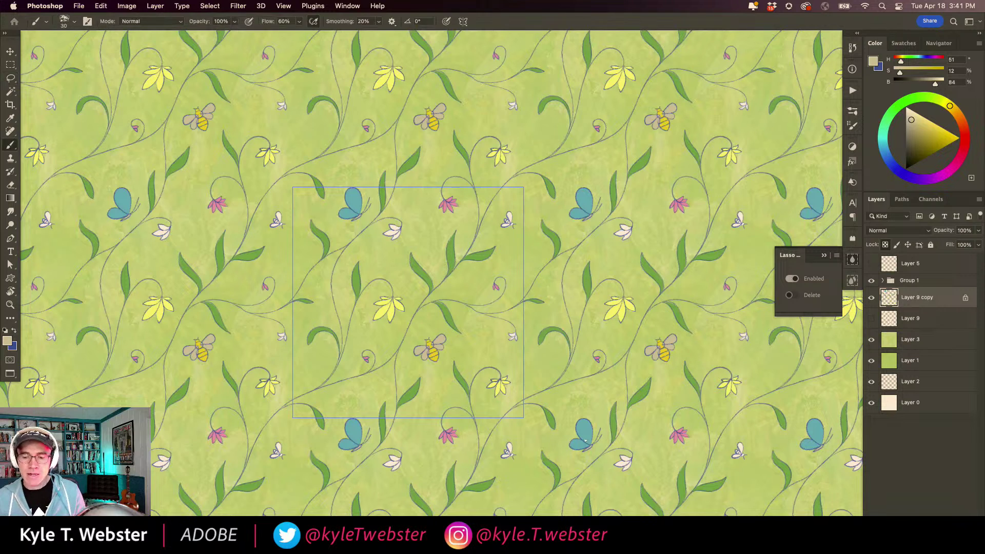
{"action": "left_click", "coordinate": [876, 347]}
{"action": "key", "text": "super+shift+alt+n"}
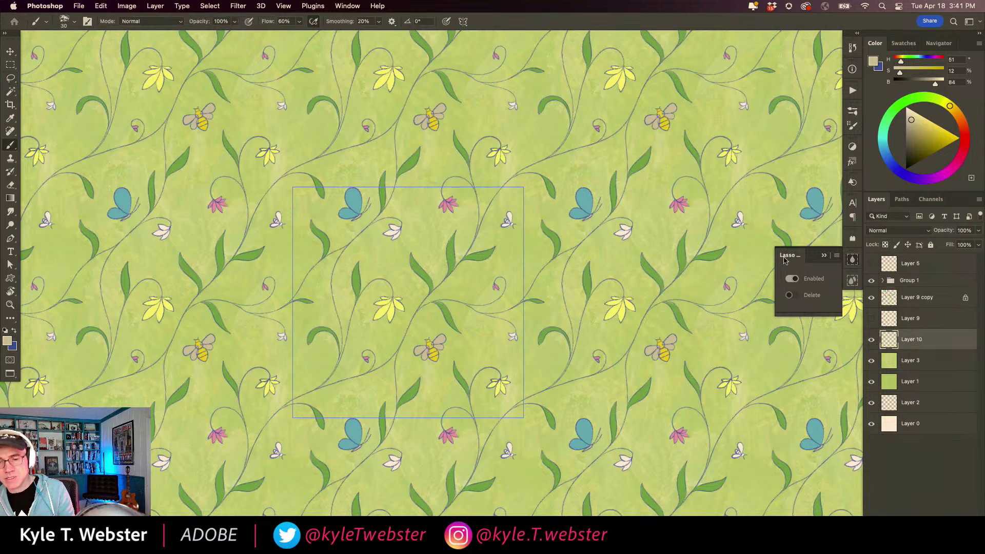
Look through the brushes in the Spring 2023 Brushes set and collapse the set.
{"action": "left_click", "coordinate": [852, 111]}
{"action": "scroll", "coordinate": [720, 316], "scroll_direction": "down", "scroll_amount": 3}
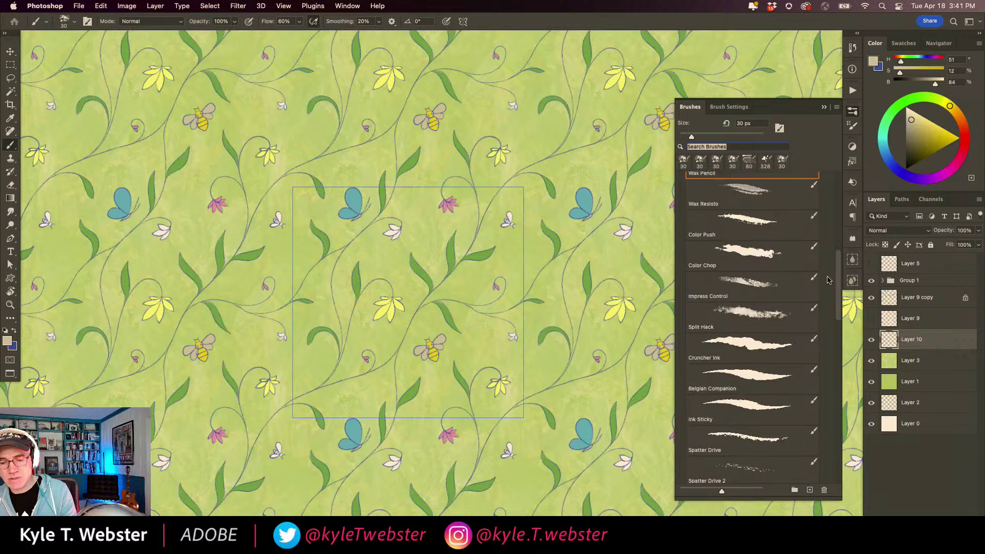
{"action": "scroll", "coordinate": [721, 316], "scroll_direction": "down", "scroll_amount": 7}
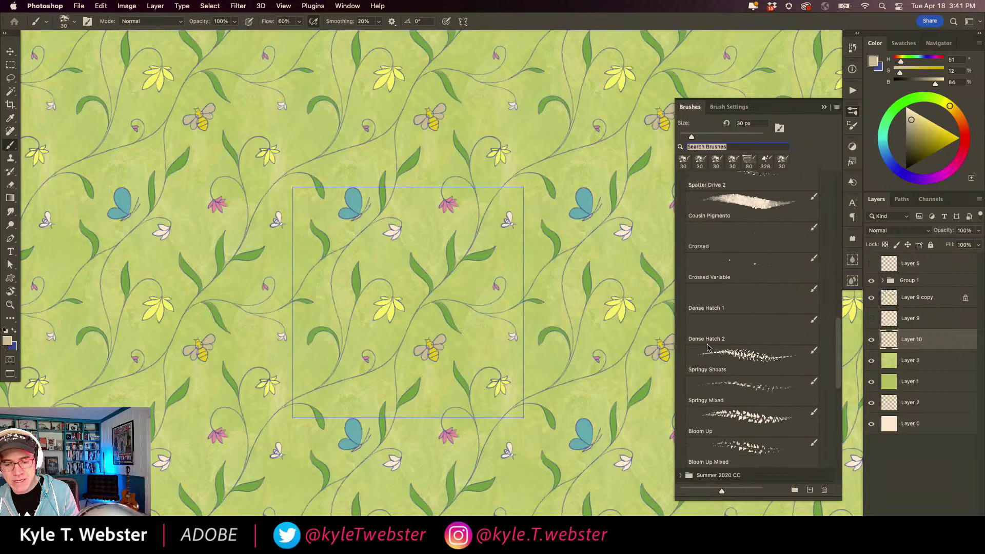
{"action": "scroll", "coordinate": [706, 347], "scroll_direction": "up", "scroll_amount": 8}
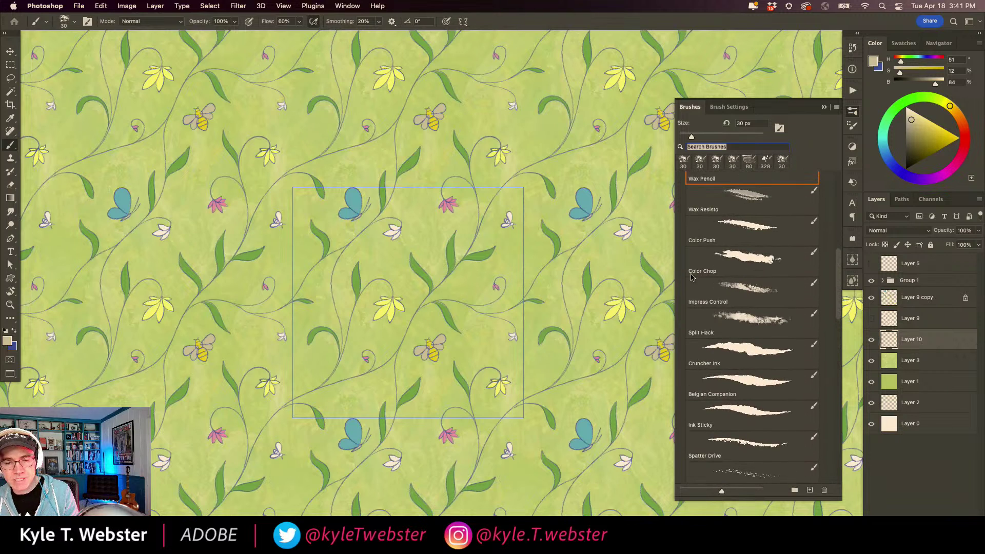
{"action": "scroll", "coordinate": [687, 246], "scroll_direction": "up", "scroll_amount": 4}
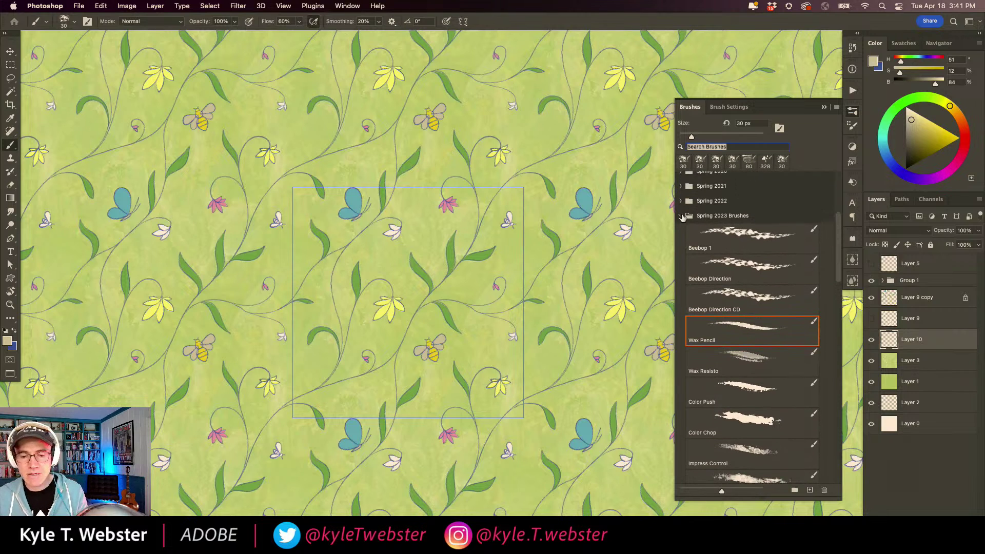
{"action": "left_click", "coordinate": [678, 216]}
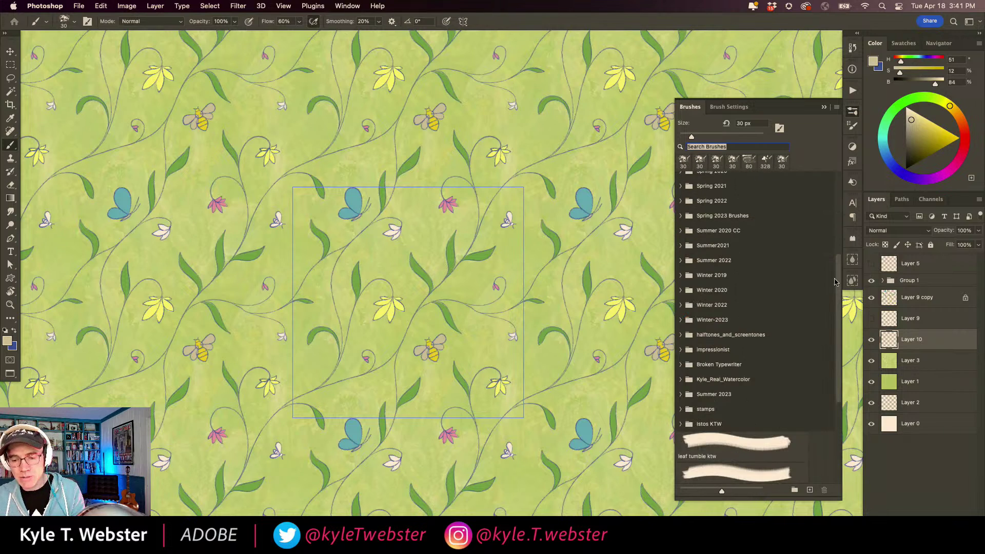
Browse the Spring 2021 brush set, try out the Leafala 2, Leafala 1 and Leafala 3 brushes, and collapse the set.
{"action": "left_click_drag", "start_coordinate": [836, 282], "coordinate": [835, 259]}
{"action": "left_click", "coordinate": [681, 226]}
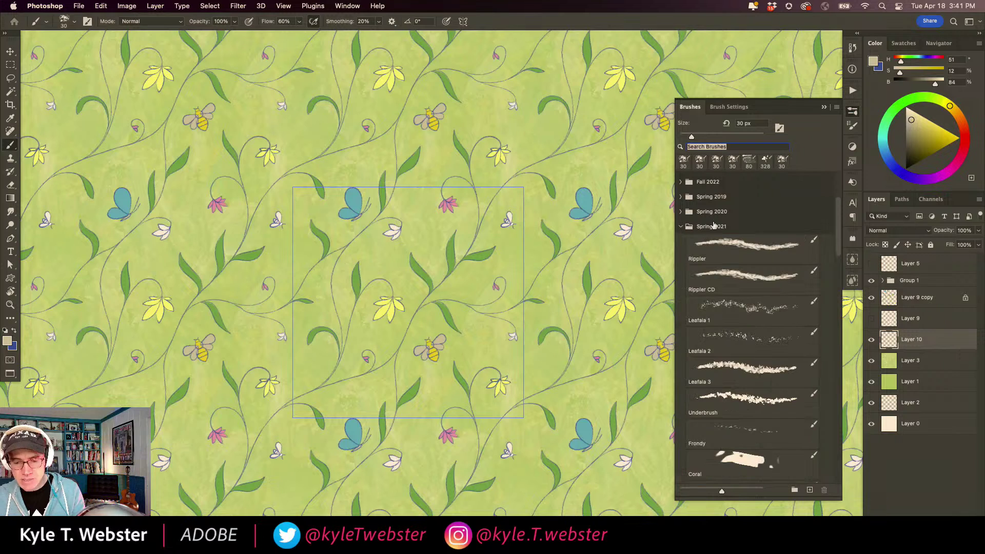
{"action": "scroll", "coordinate": [838, 218], "scroll_direction": "down", "scroll_amount": 1}
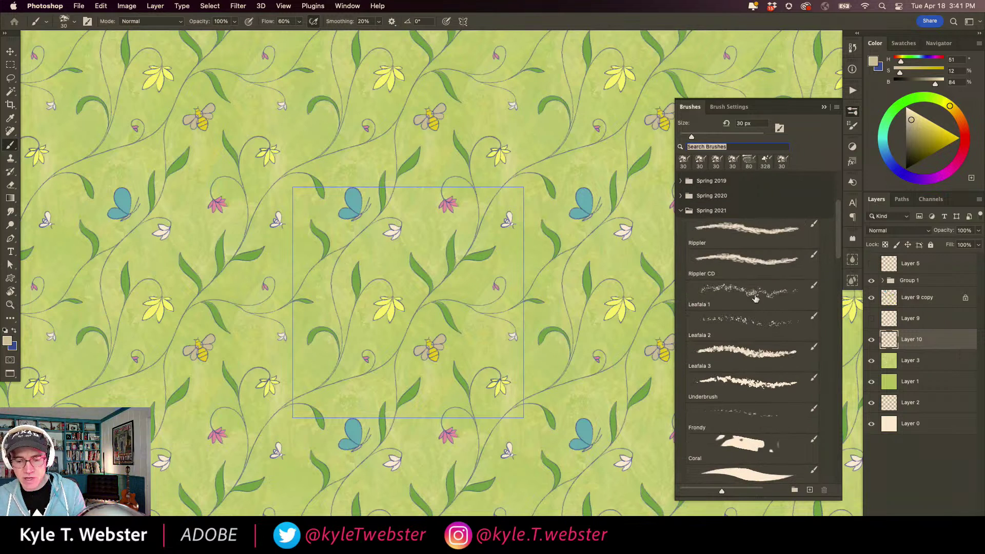
{"action": "left_click", "coordinate": [725, 314]}
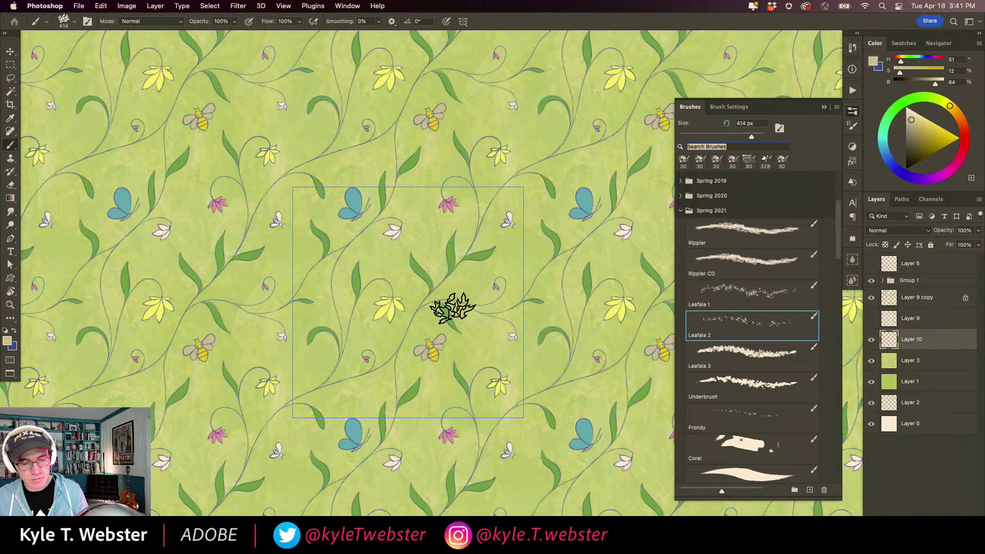
{"action": "left_click", "coordinate": [712, 291]}
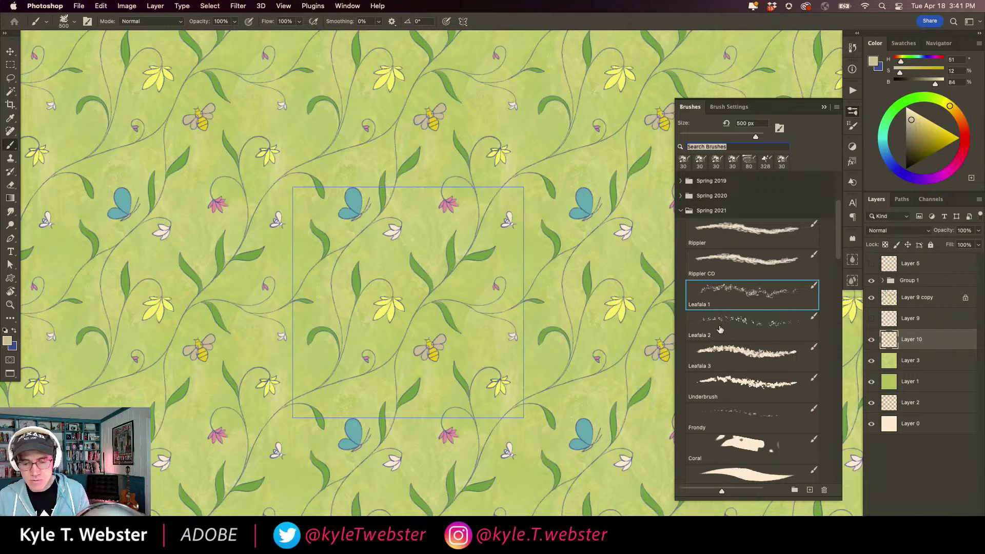
{"action": "left_click", "coordinate": [713, 351]}
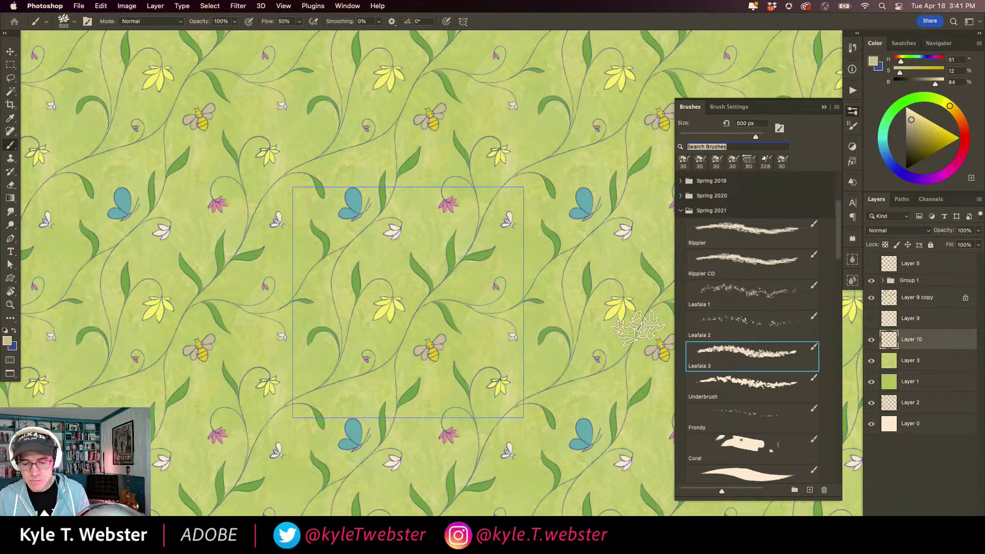
{"action": "scroll", "coordinate": [695, 307], "scroll_direction": "down", "scroll_amount": 10}
{"action": "scroll", "coordinate": [696, 307], "scroll_direction": "up", "scroll_amount": 6}
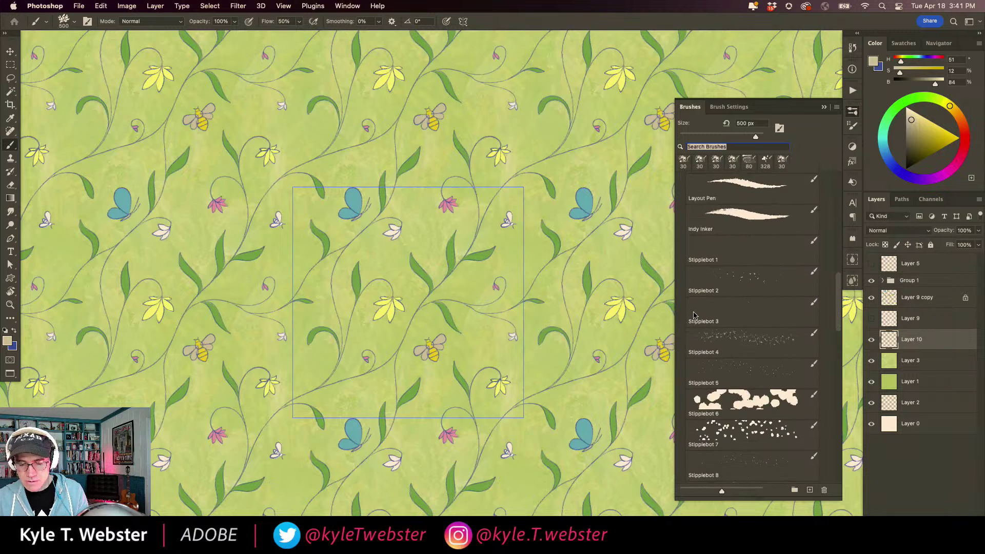
{"action": "scroll", "coordinate": [681, 261], "scroll_direction": "up", "scroll_amount": 3}
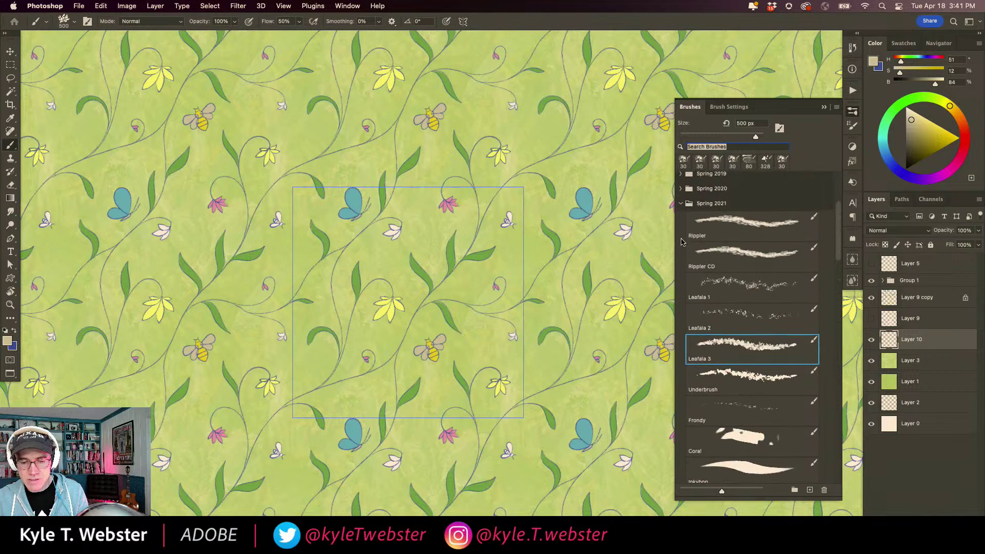
{"action": "left_click", "coordinate": [680, 213]}
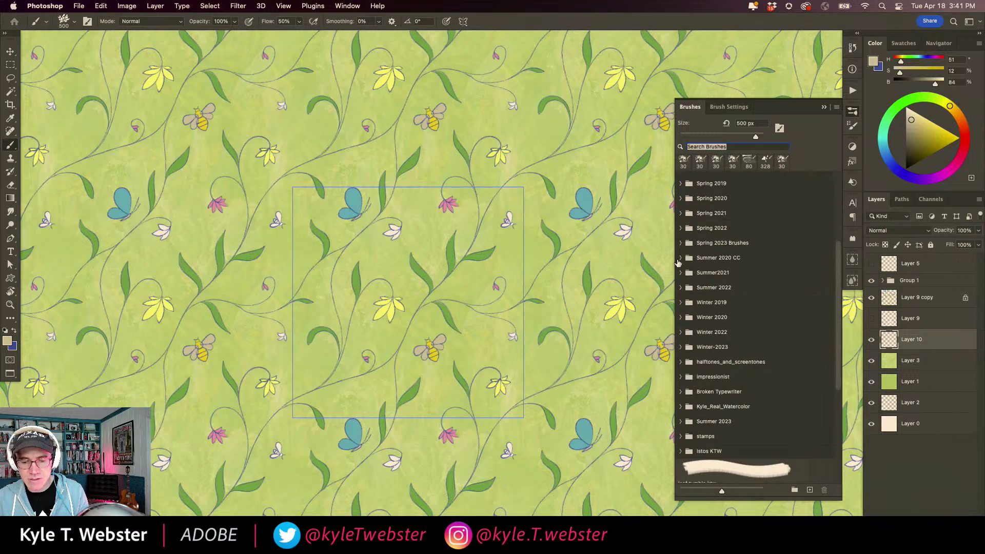
Browse the Summer2021 brush set, try out the Hedgy Mix and Hedgy Spatter brushes, and collapse the set.
{"action": "left_click", "coordinate": [681, 276]}
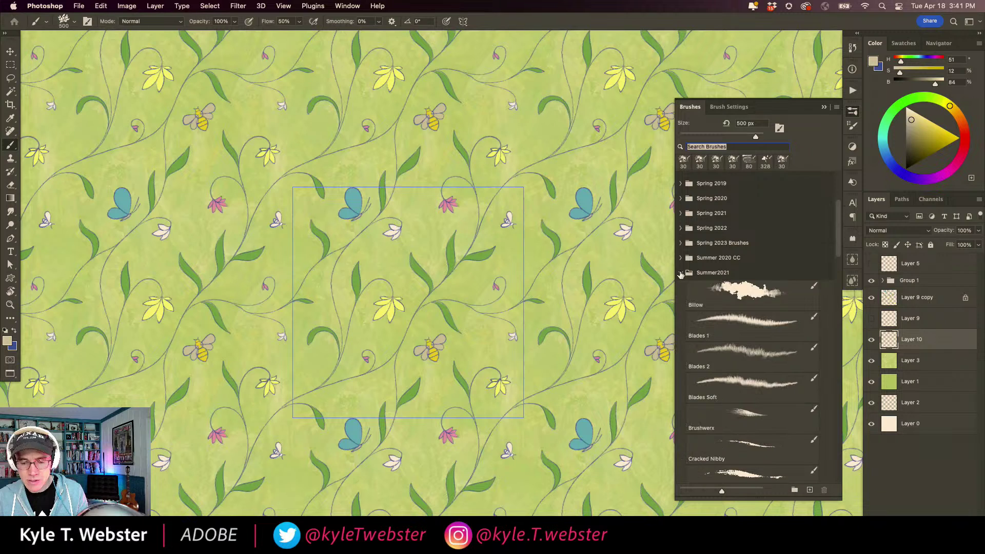
{"action": "scroll", "coordinate": [701, 293], "scroll_direction": "down", "scroll_amount": 5}
{"action": "scroll", "coordinate": [702, 293], "scroll_direction": "down", "scroll_amount": 3}
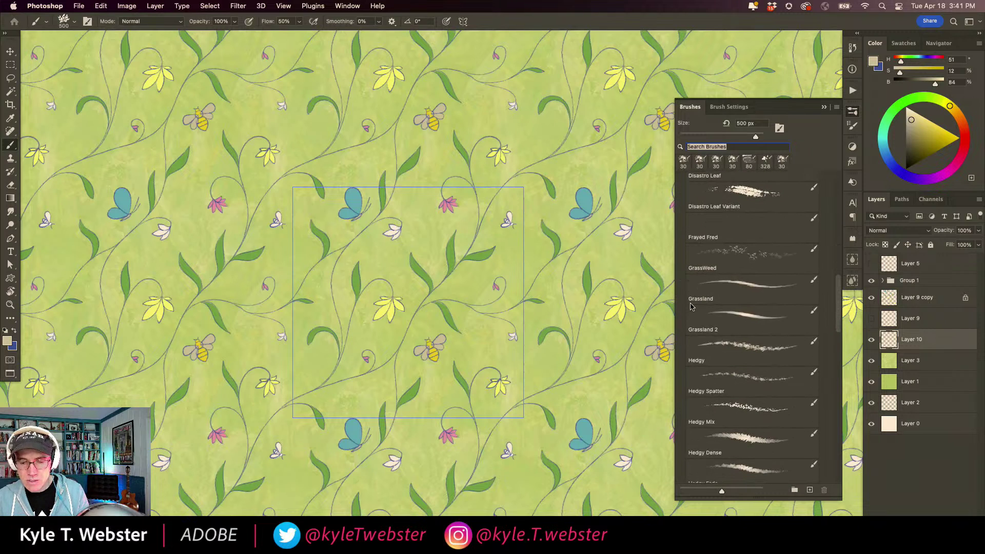
{"action": "scroll", "coordinate": [690, 306], "scroll_direction": "down", "scroll_amount": 4}
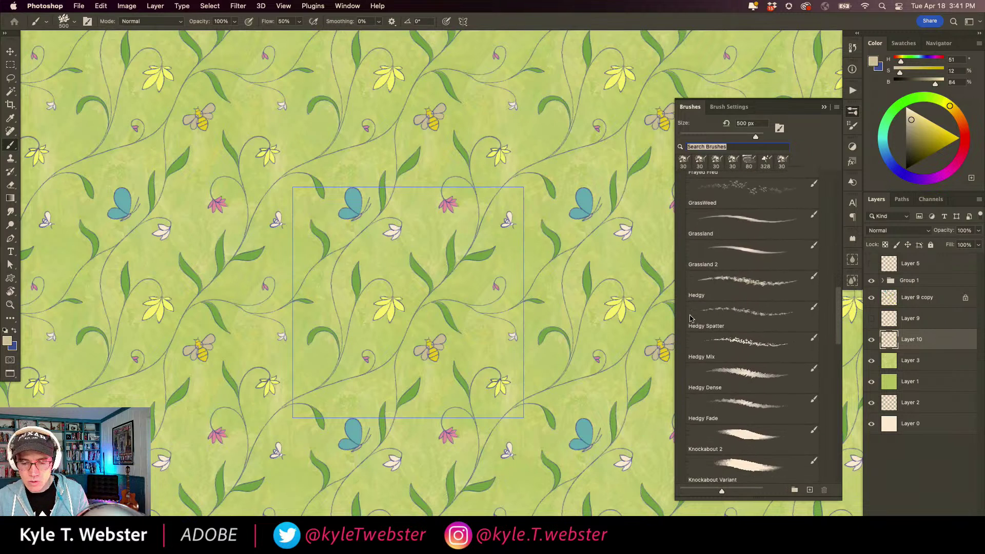
{"action": "scroll", "coordinate": [690, 325], "scroll_direction": "down", "scroll_amount": 1}
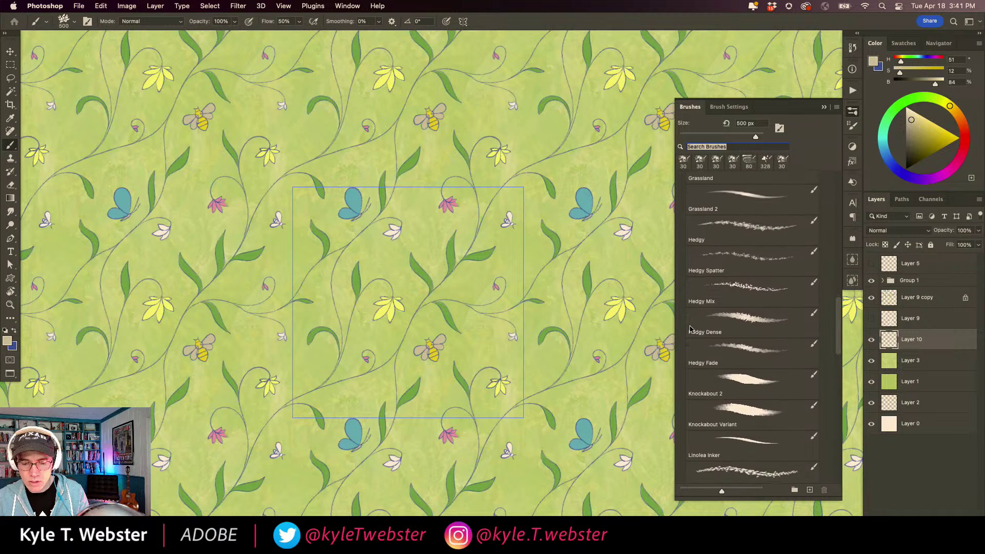
{"action": "left_click", "coordinate": [722, 285]}
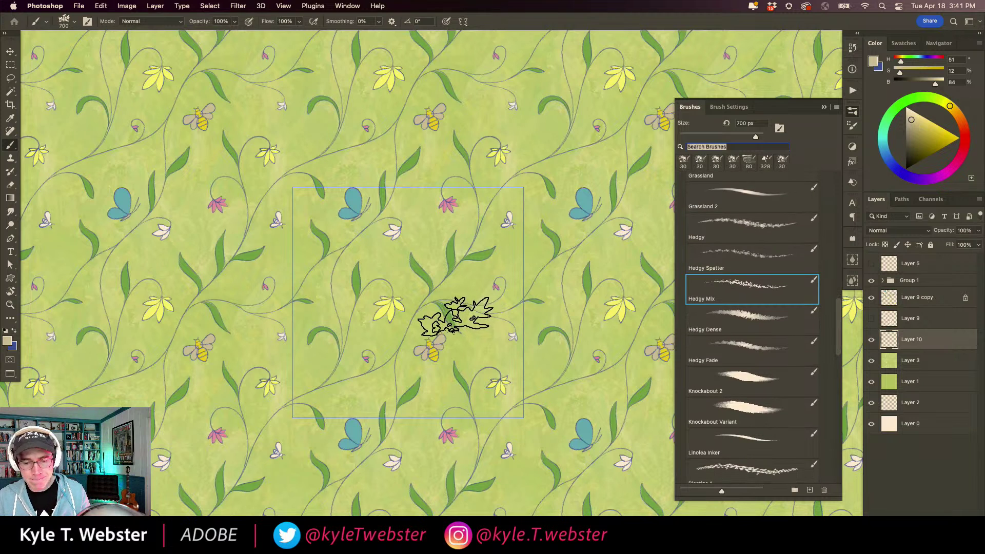
{"action": "left_click", "coordinate": [713, 251]}
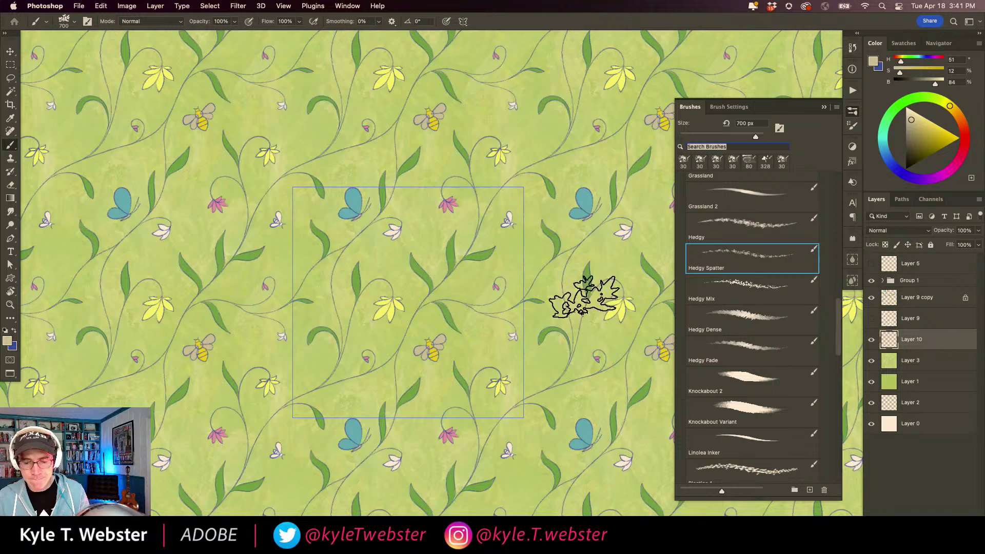
{"action": "scroll", "coordinate": [744, 328], "scroll_direction": "down", "scroll_amount": 5}
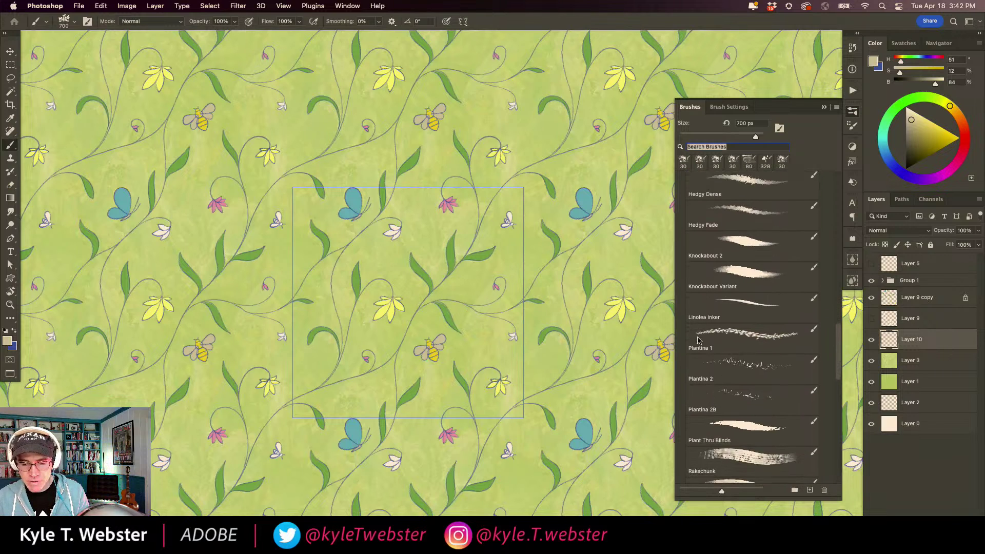
{"action": "scroll", "coordinate": [697, 345], "scroll_direction": "up", "scroll_amount": 1}
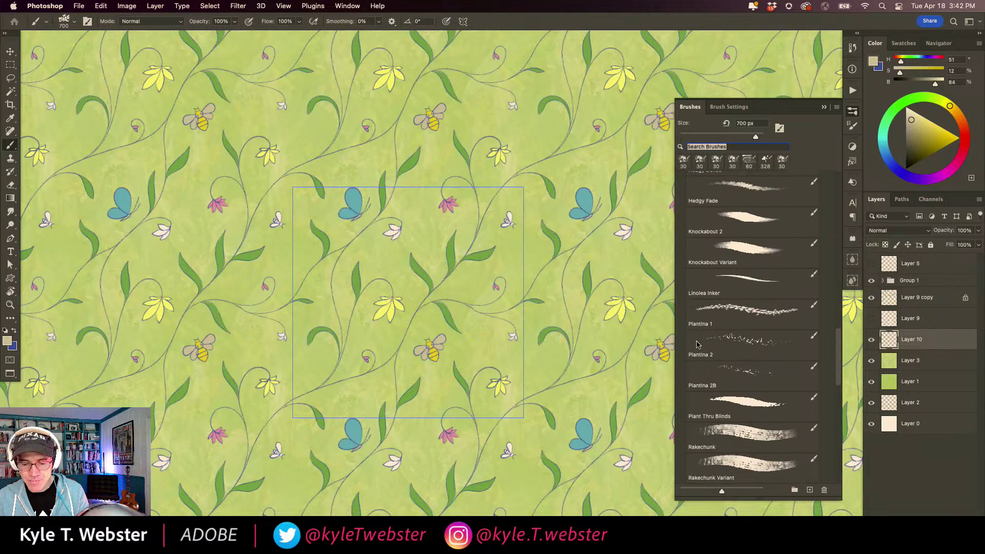
{"action": "scroll", "coordinate": [697, 345], "scroll_direction": "up", "scroll_amount": 7}
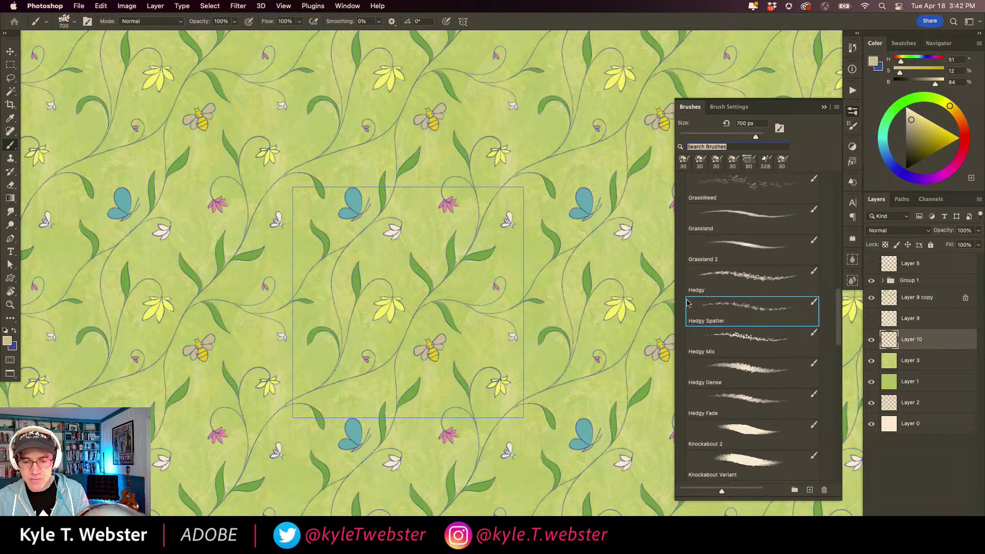
{"action": "scroll", "coordinate": [687, 303], "scroll_direction": "up", "scroll_amount": 10}
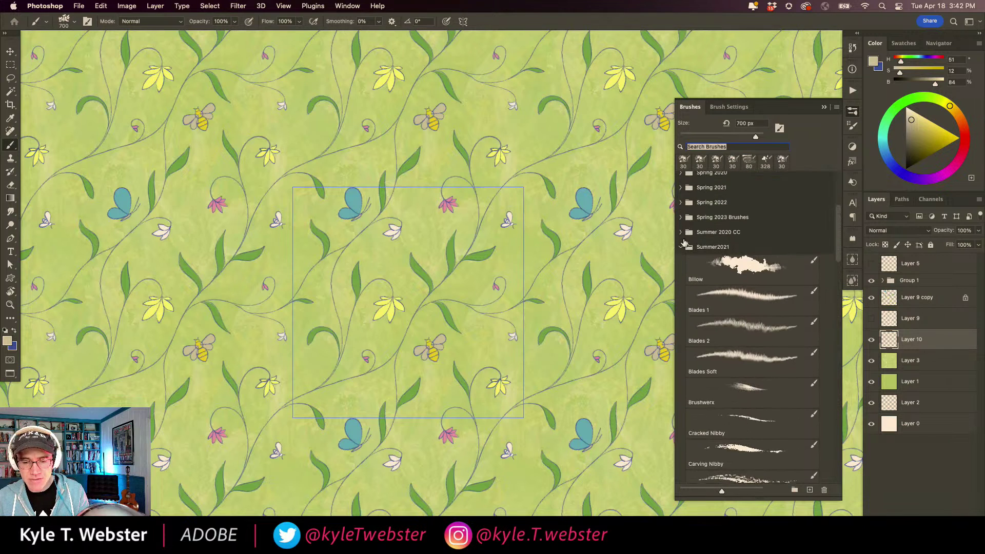
{"action": "left_click", "coordinate": [680, 246]}
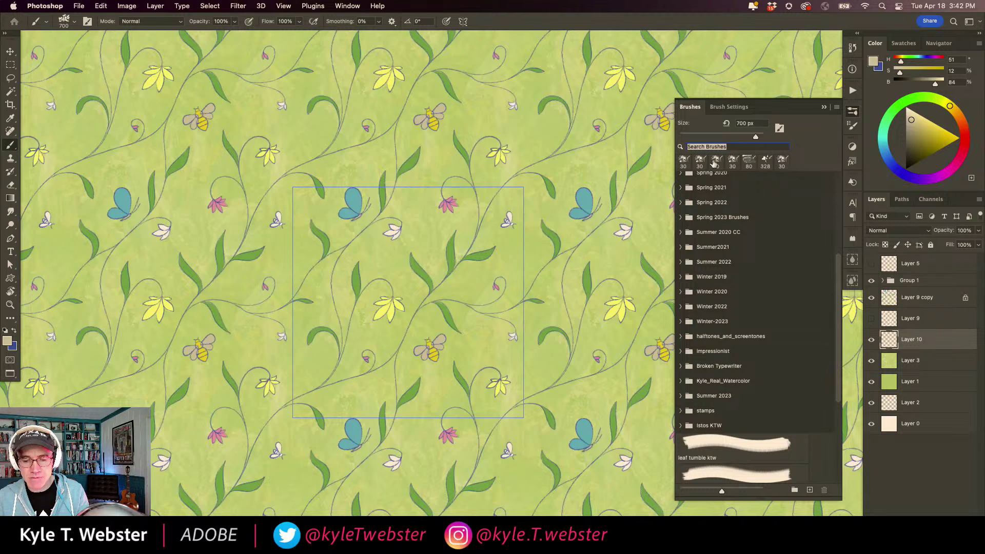
Look through the Fall 2021 and Spring 2019 brush sets for a foliage brush and collapse both sets.
{"action": "left_click", "coordinate": [680, 188]}
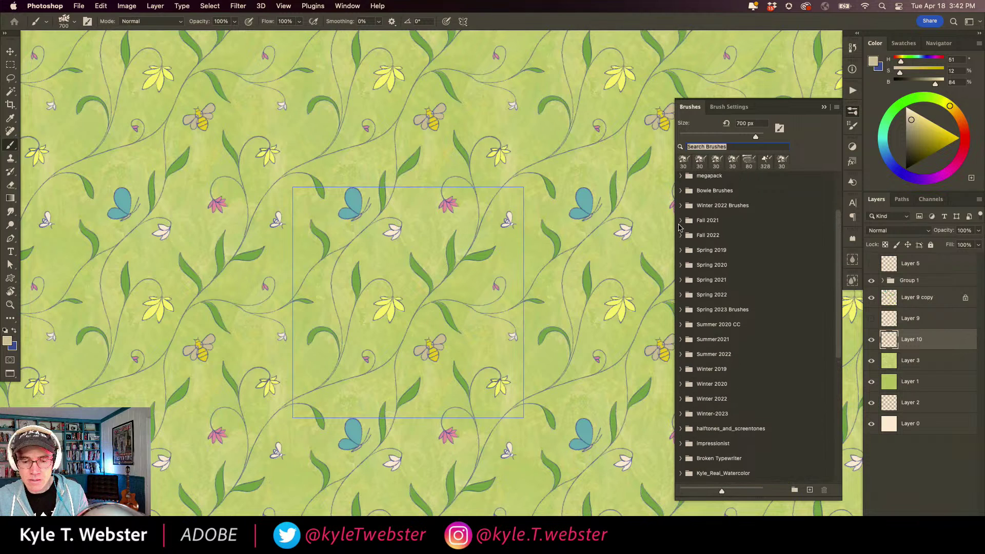
{"action": "left_click", "coordinate": [680, 220]}
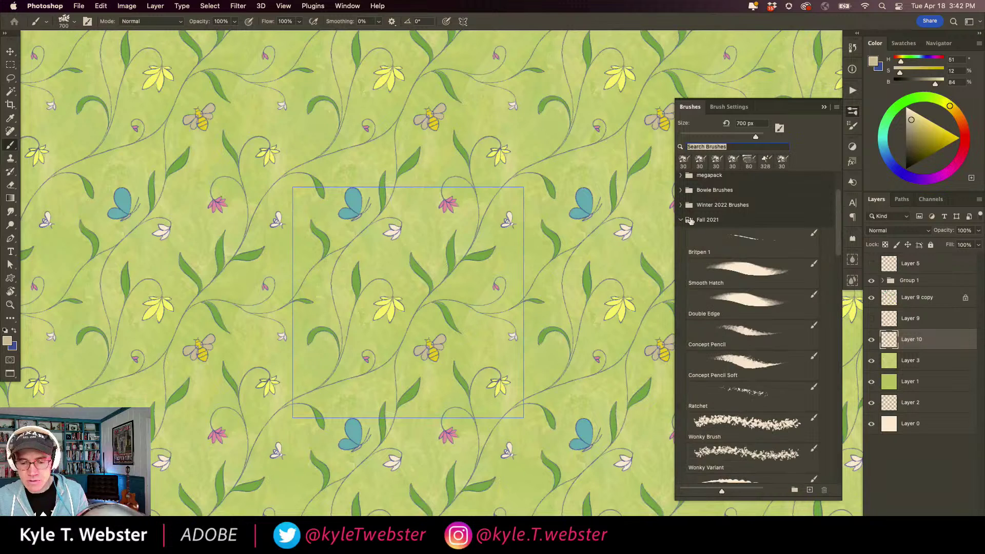
{"action": "scroll", "coordinate": [690, 354], "scroll_direction": "down", "scroll_amount": 15}
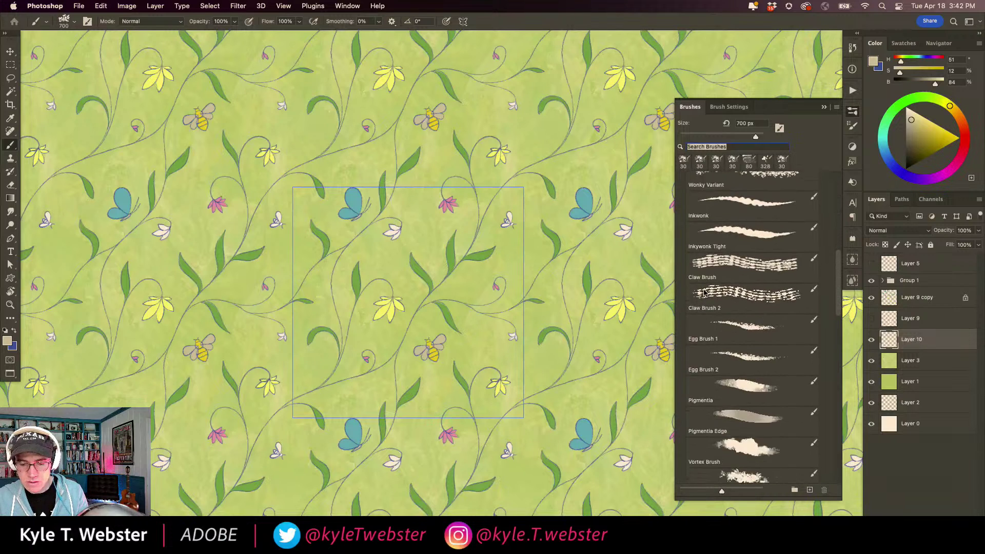
{"action": "scroll", "coordinate": [689, 354], "scroll_direction": "up", "scroll_amount": 15}
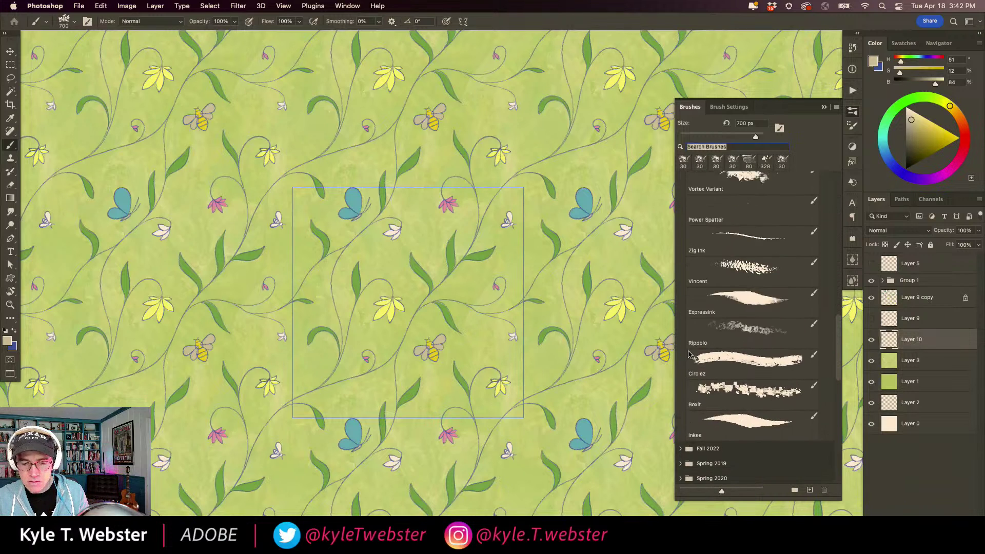
{"action": "left_click", "coordinate": [681, 269]}
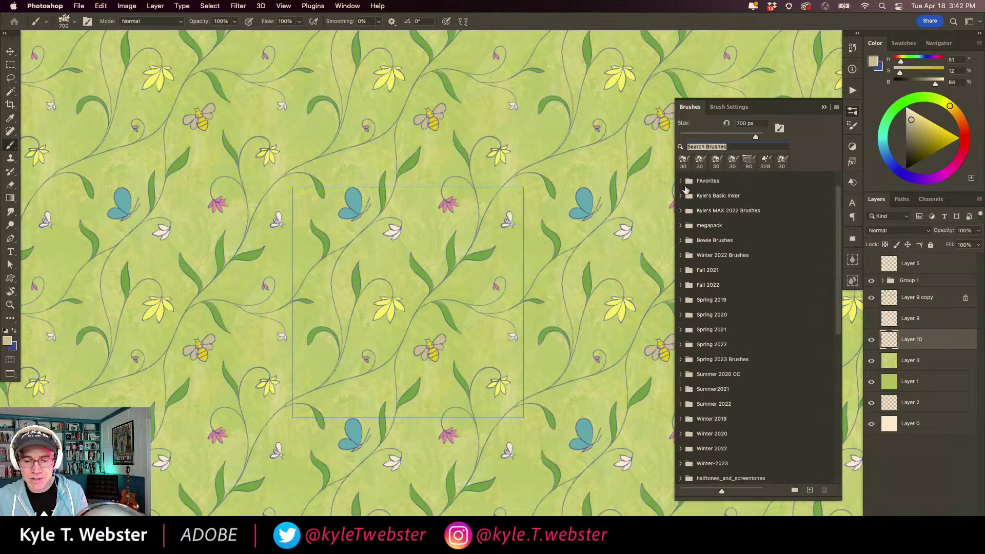
{"action": "left_click", "coordinate": [681, 300]}
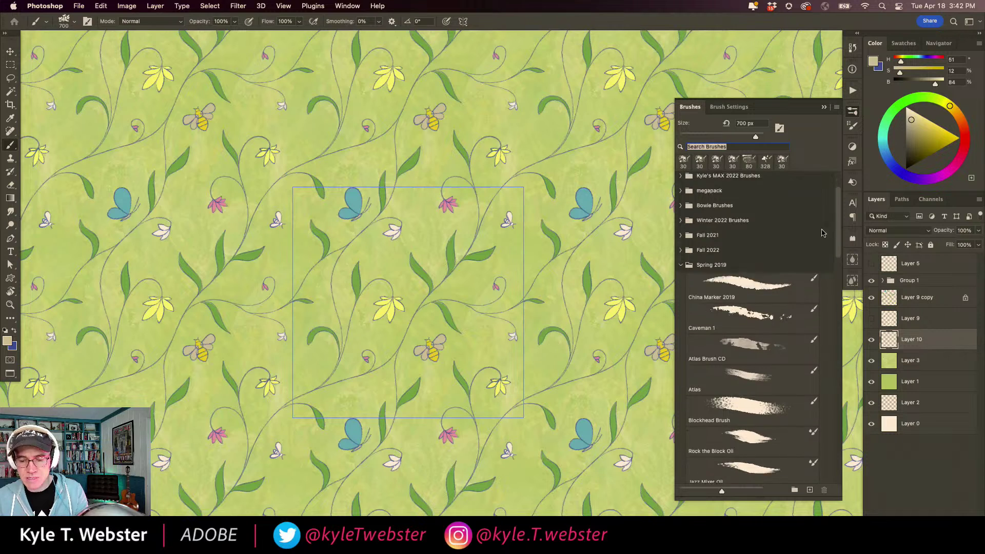
{"action": "scroll", "coordinate": [807, 247], "scroll_direction": "down", "scroll_amount": 10}
{"action": "scroll", "coordinate": [688, 357], "scroll_direction": "up", "scroll_amount": 10}
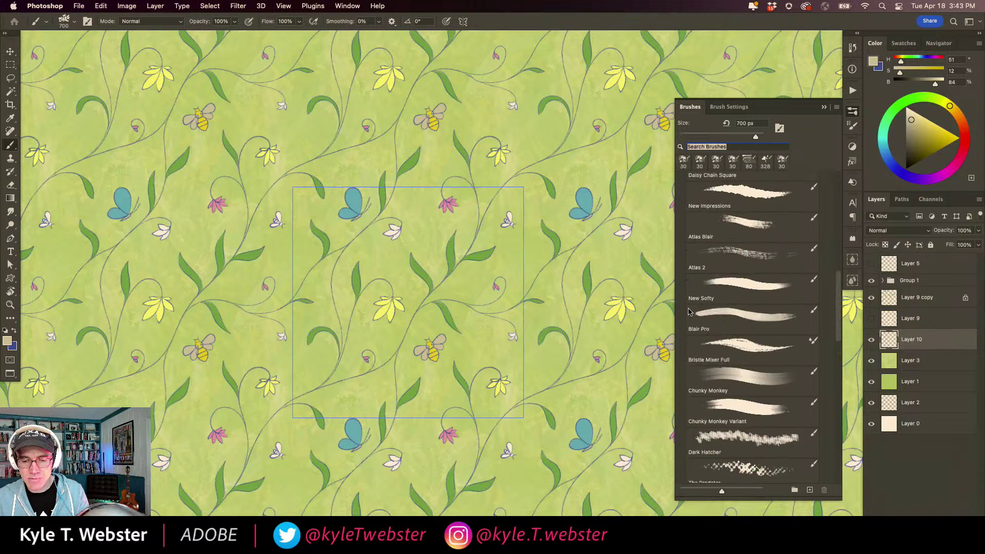
{"action": "left_click", "coordinate": [680, 241]}
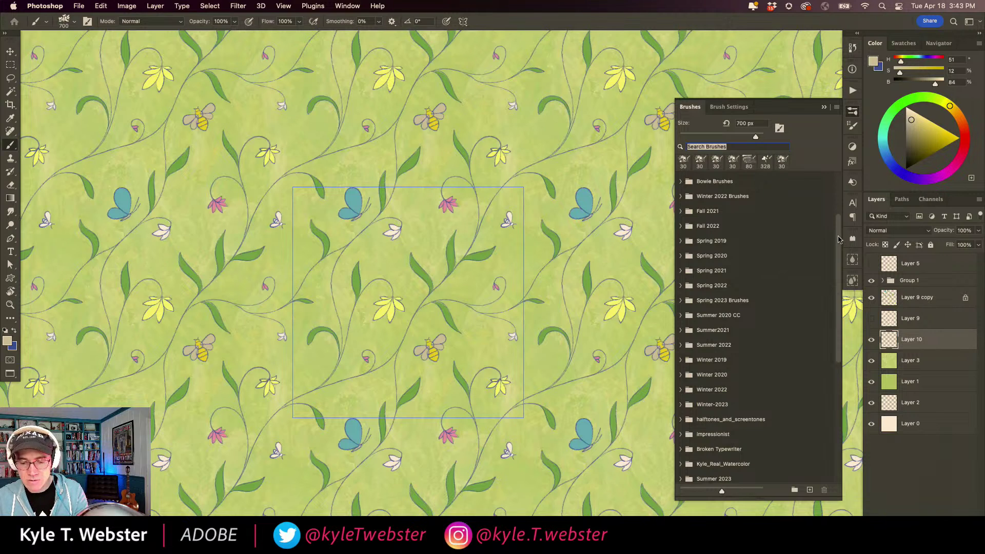
Reopen the Summer2021 brush set, test the Hedgy Spatter and Hedgy Mix brushes on Layer 10, undo the test painting and collapse the set.
{"action": "scroll", "coordinate": [829, 251], "scroll_direction": "down", "scroll_amount": 3}
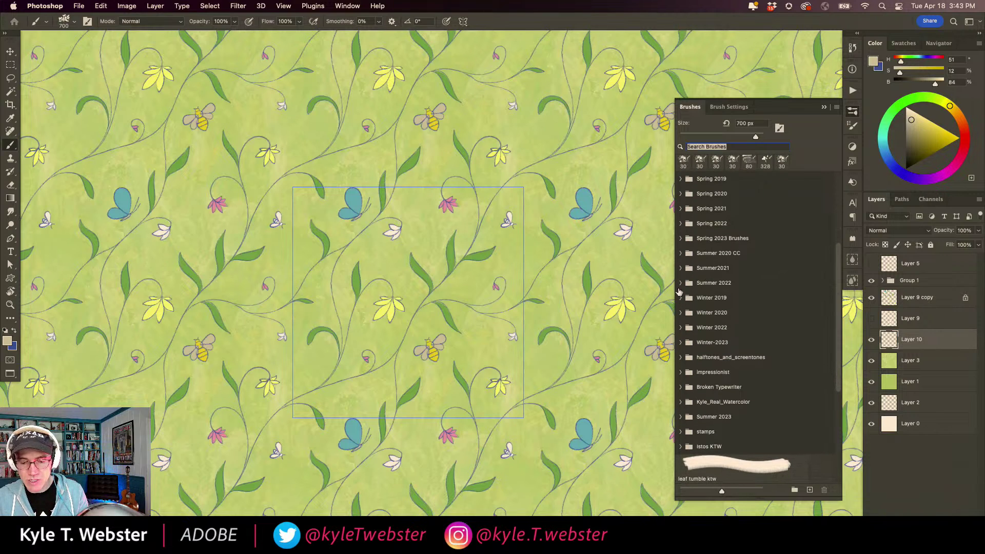
{"action": "left_click", "coordinate": [680, 269]}
{"action": "scroll", "coordinate": [692, 275], "scroll_direction": "down", "scroll_amount": 12}
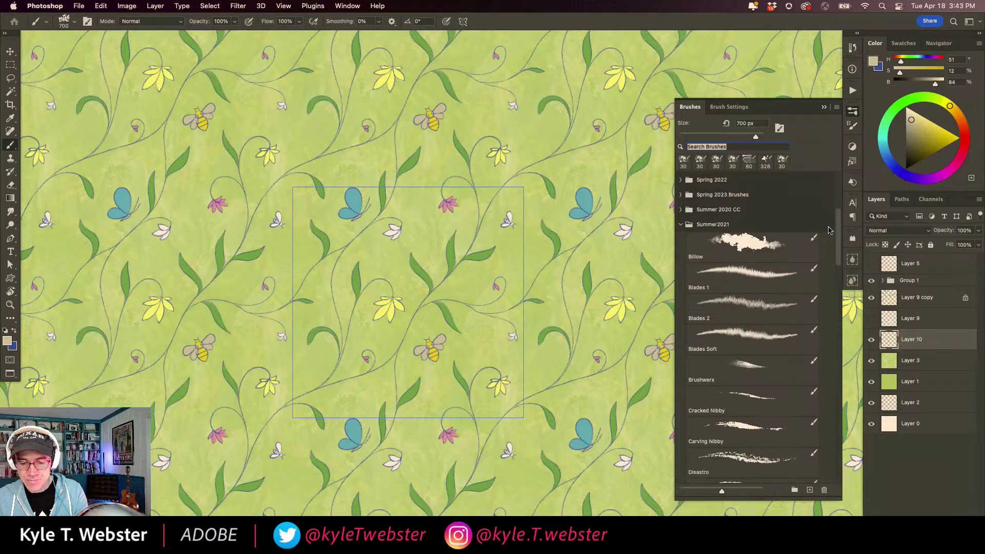
{"action": "scroll", "coordinate": [692, 275], "scroll_direction": "down", "scroll_amount": 4}
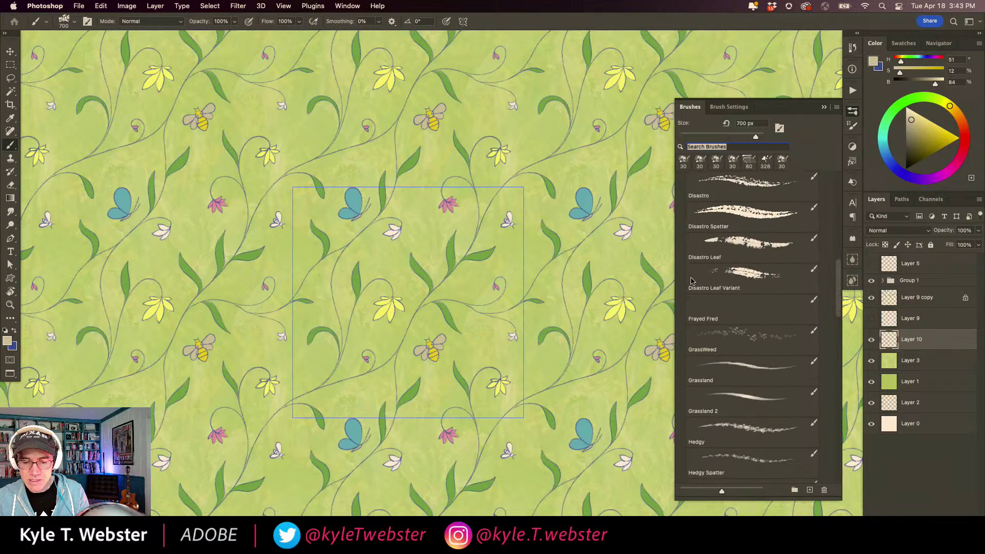
{"action": "scroll", "coordinate": [691, 281], "scroll_direction": "down", "scroll_amount": 7}
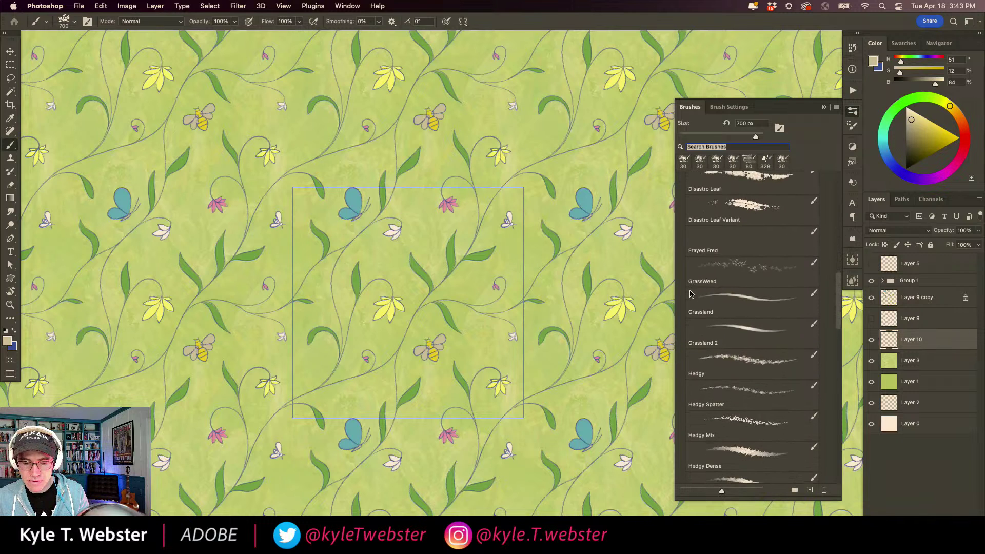
{"action": "left_click", "coordinate": [730, 384]}
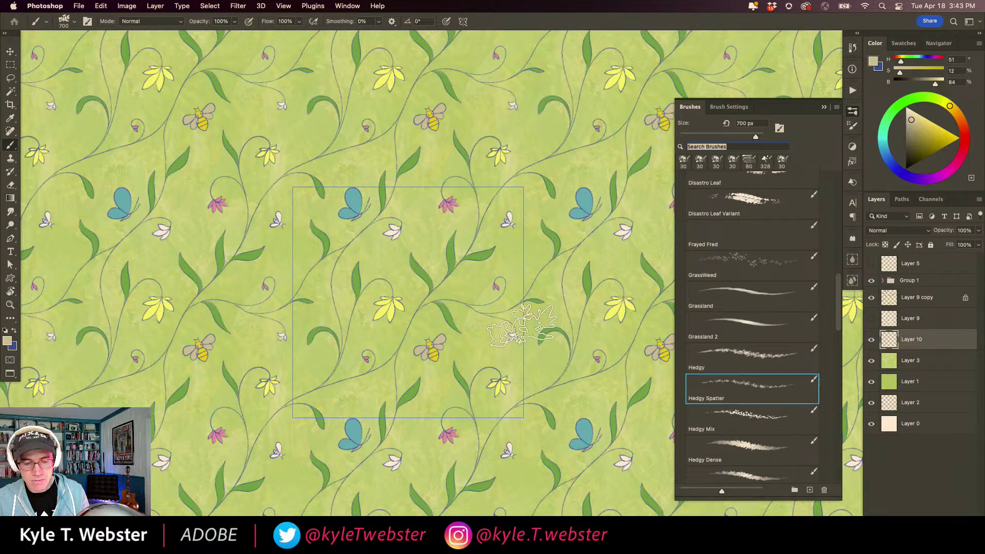
{"action": "key", "text": "period"}
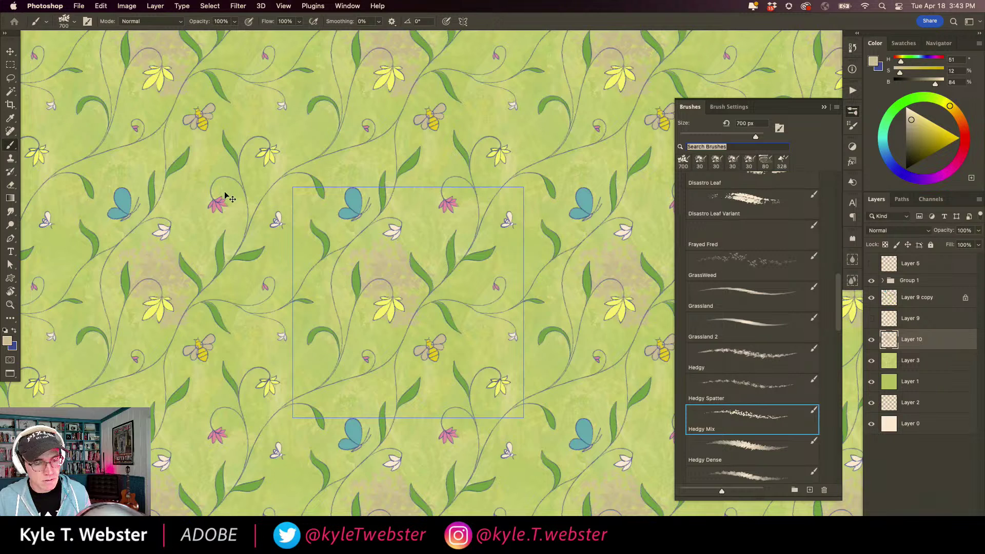
{"action": "scroll", "coordinate": [748, 318], "scroll_direction": "down", "scroll_amount": 2}
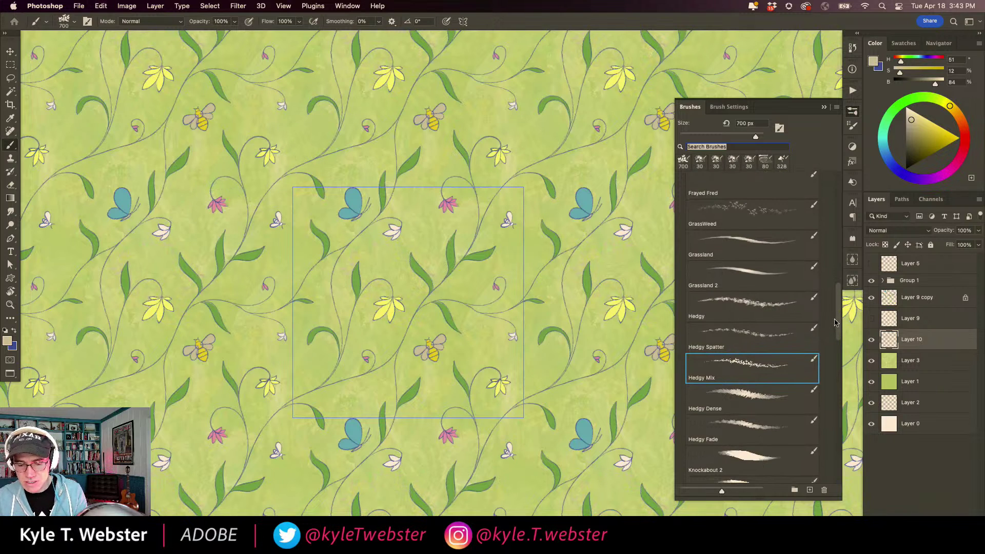
{"action": "scroll", "coordinate": [690, 302], "scroll_direction": "up", "scroll_amount": 4}
{"action": "scroll", "coordinate": [690, 302], "scroll_direction": "up", "scroll_amount": 5}
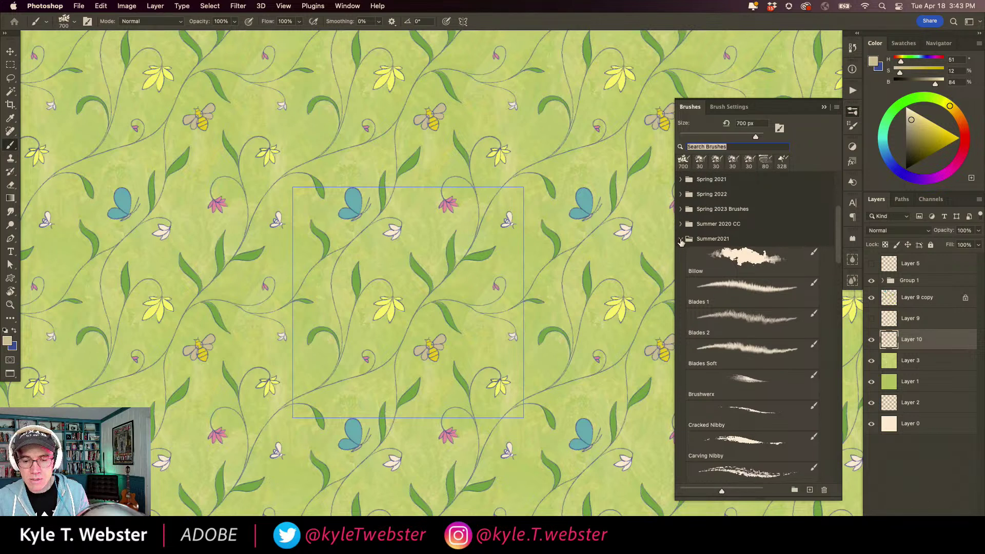
{"action": "left_click", "coordinate": [680, 239]}
Select the KTW Leafy Mix brush from the Kyle's MAX 2022 Brushes set and collapse the set.
{"action": "scroll", "coordinate": [683, 226], "scroll_direction": "up", "scroll_amount": 5}
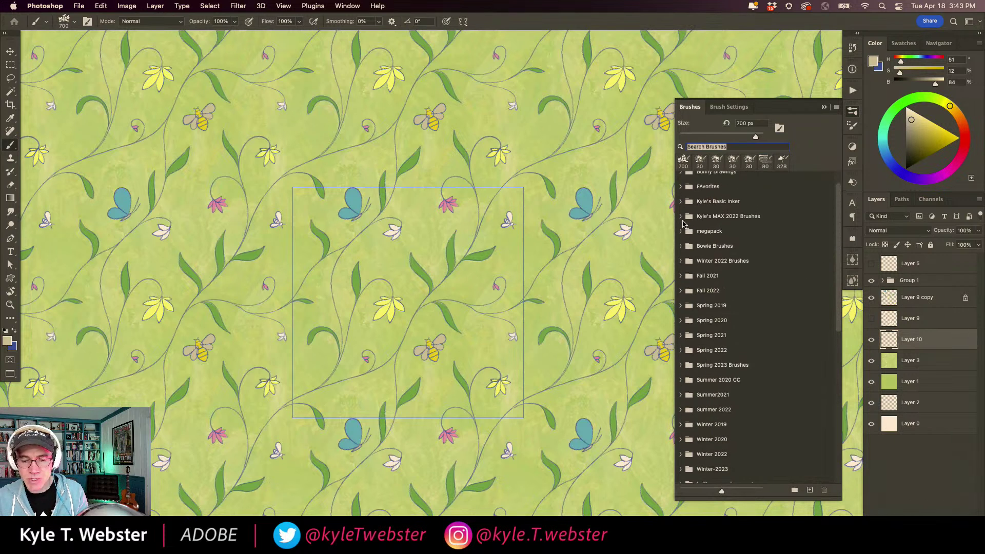
{"action": "scroll", "coordinate": [683, 225], "scroll_direction": "up", "scroll_amount": 2}
{"action": "left_click", "coordinate": [680, 235]}
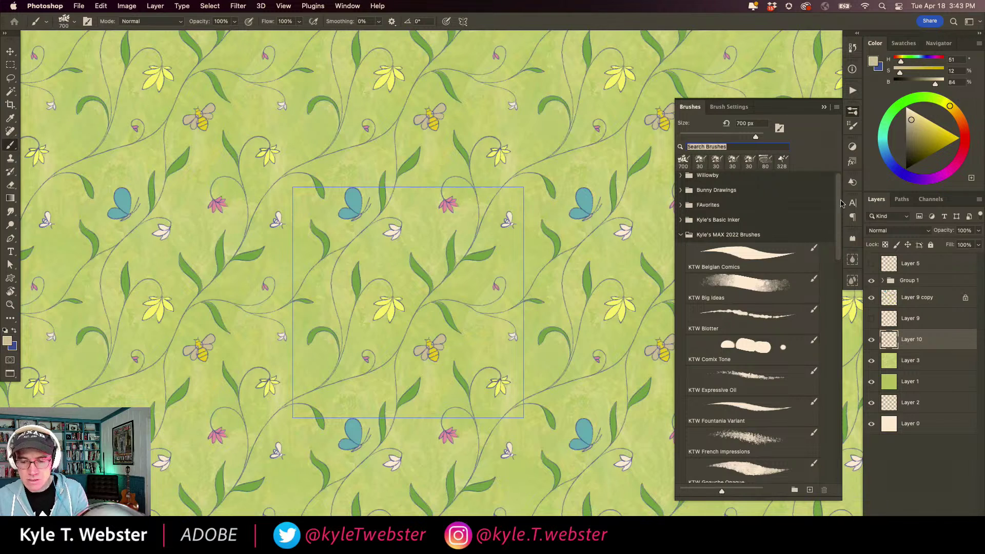
{"action": "scroll", "coordinate": [687, 221], "scroll_direction": "down", "scroll_amount": 3}
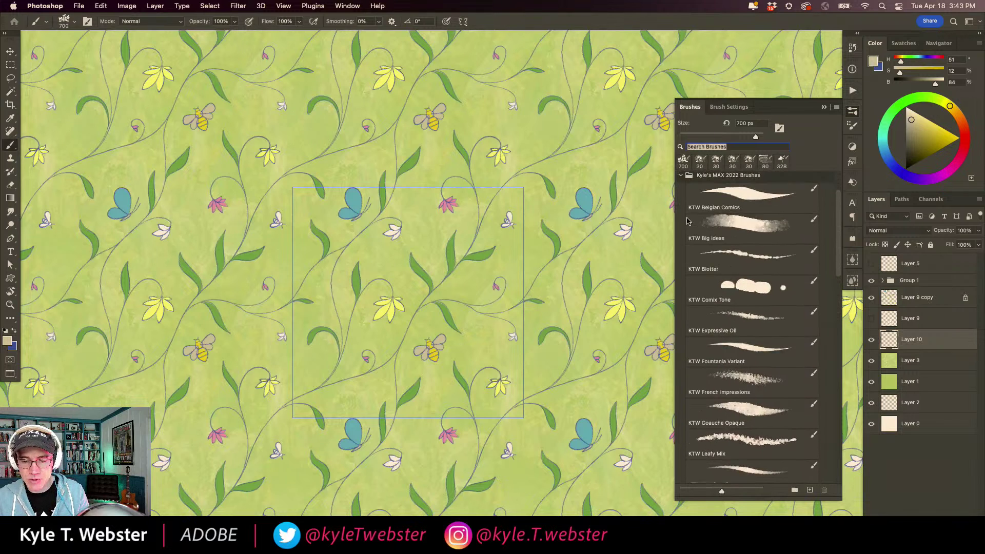
{"action": "scroll", "coordinate": [687, 220], "scroll_direction": "down", "scroll_amount": 9}
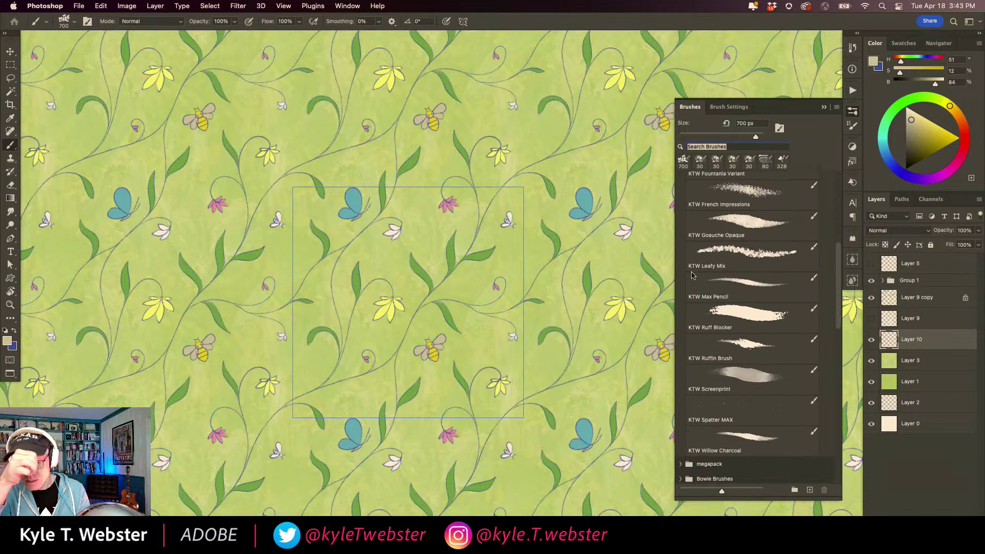
{"action": "left_click", "coordinate": [718, 257]}
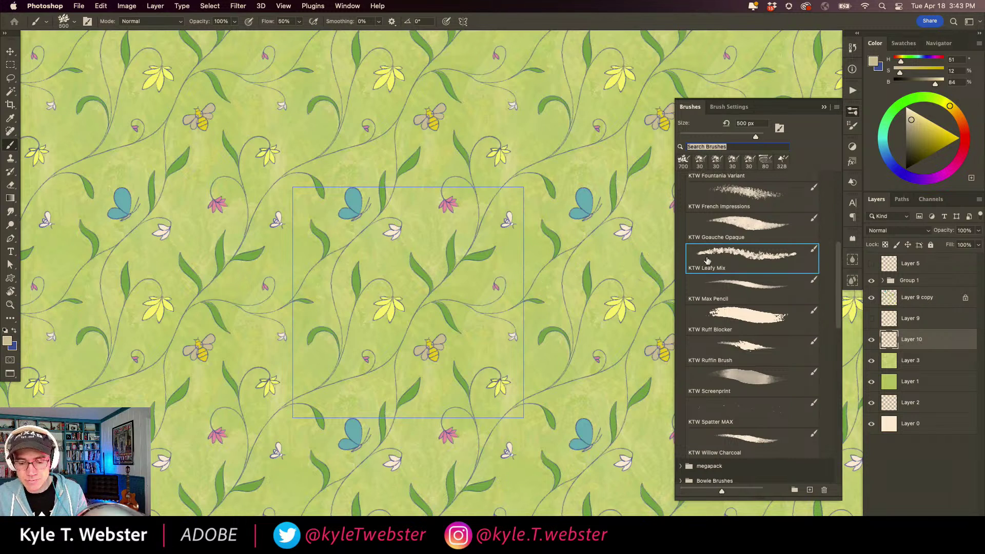
{"action": "scroll", "coordinate": [708, 259], "scroll_direction": "up", "scroll_amount": 7}
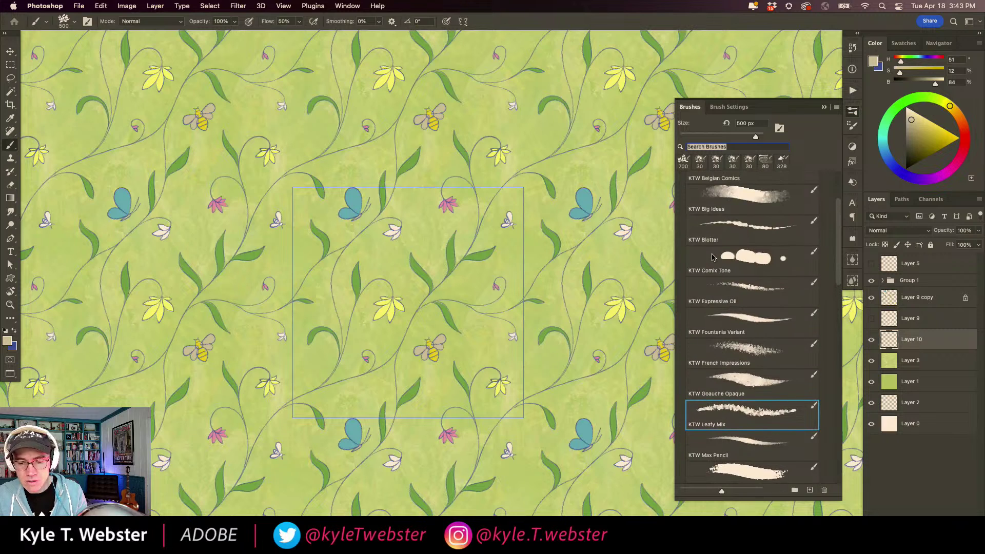
{"action": "scroll", "coordinate": [712, 256], "scroll_direction": "up", "scroll_amount": 3}
{"action": "left_click", "coordinate": [680, 213]}
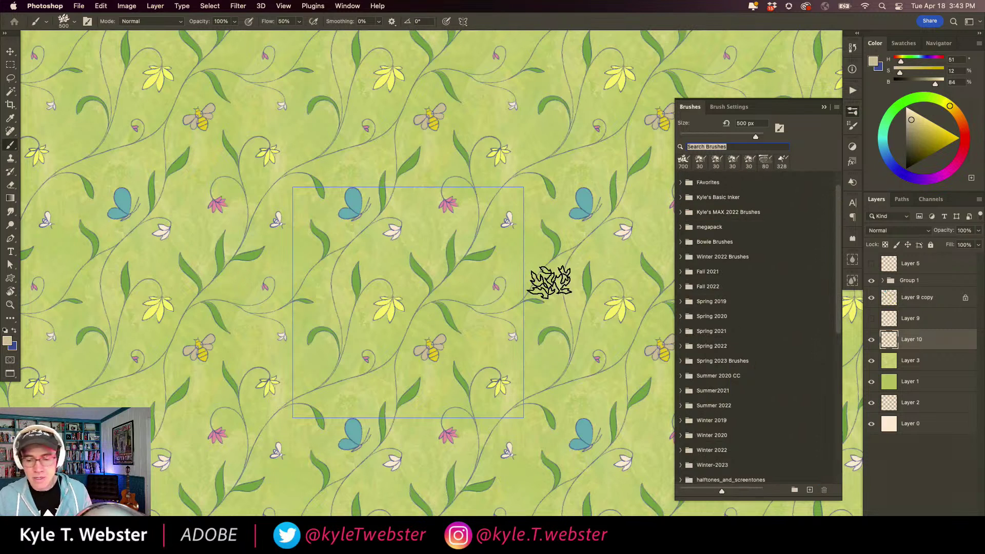
Sample a light green from the pattern's background as the foreground color and hide Layer 3.
{"action": "left_click", "coordinate": [430, 224], "text": "alt"}
{"action": "left_click", "coordinate": [871, 360]}
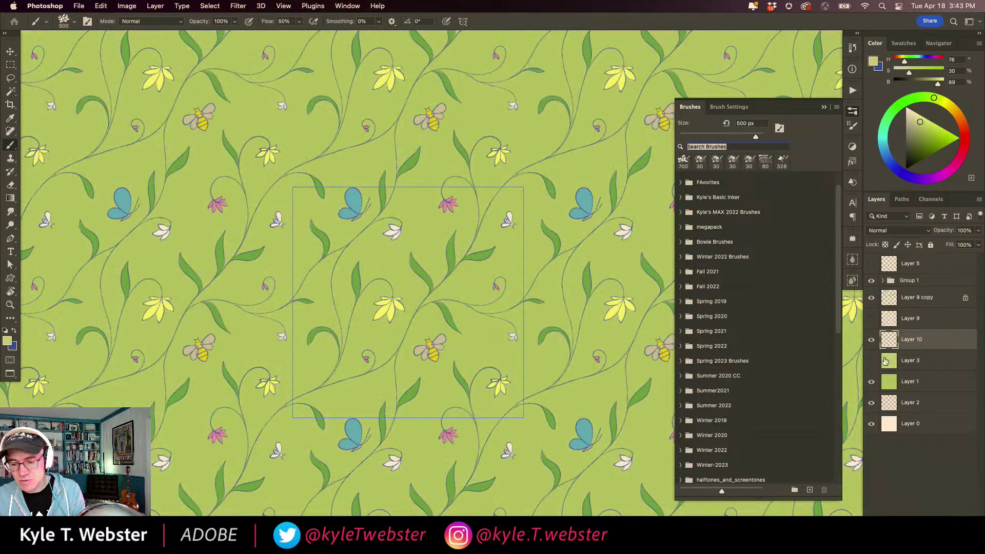
Set the foreground to light green (H 82, S 27, B 93) and paint leafy texture across the repeat on a new layer above Layer 3.
{"action": "left_click", "coordinate": [888, 362]}
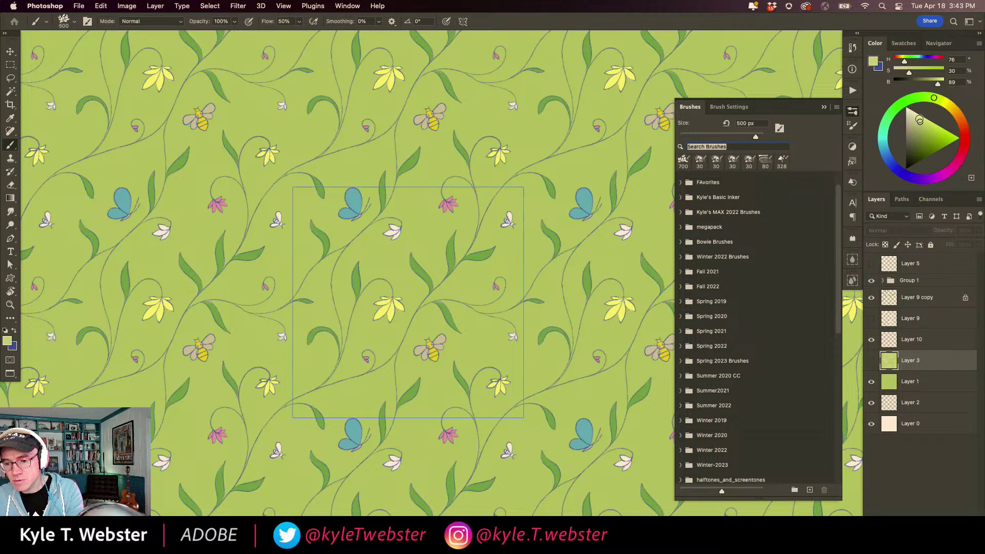
{"action": "left_click_drag", "start_coordinate": [919, 119], "coordinate": [919, 118]}
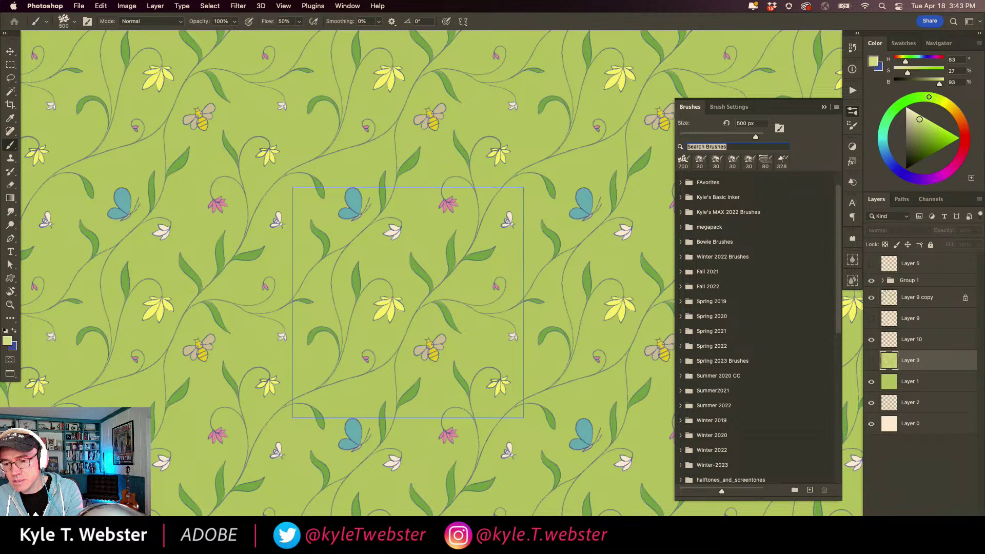
{"action": "key", "text": "super+alt+shift+n"}
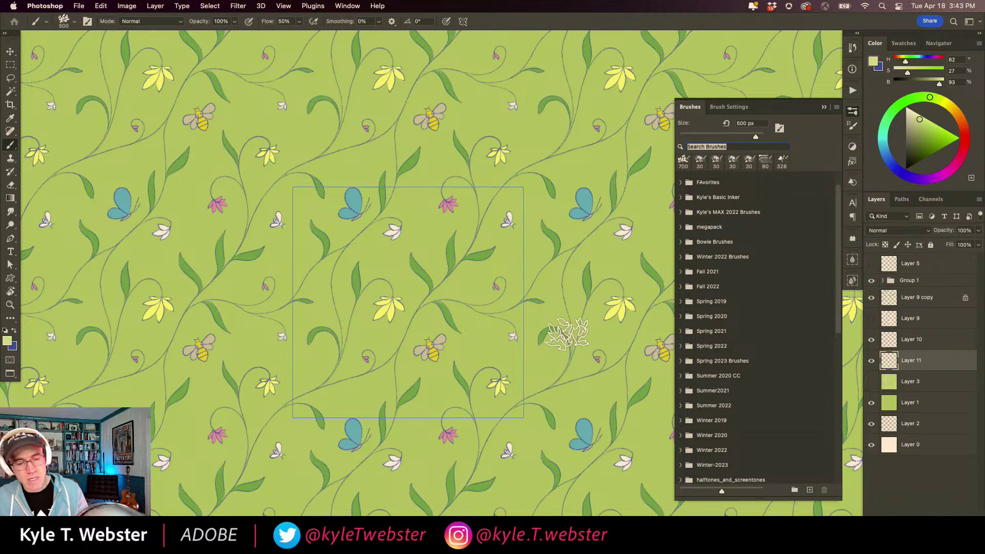
{"action": "scroll", "coordinate": [413, 268], "scroll_direction": "up", "scroll_amount": 2}
{"action": "mouse_move", "coordinate": [413, 268]}
{"action": "left_mouse_down"}
{"action": "mouse_move", "coordinate": [384, 320]}
{"action": "mouse_move", "coordinate": [368, 258]}
{"action": "mouse_move", "coordinate": [396, 190]}
{"action": "mouse_move", "coordinate": [339, 211]}
{"action": "mouse_move", "coordinate": [317, 149]}
{"action": "mouse_move", "coordinate": [292, 177]}
{"action": "mouse_move", "coordinate": [264, 255]}
{"action": "mouse_move", "coordinate": [356, 242]}
{"action": "mouse_move", "coordinate": [233, 181]}
{"action": "mouse_move", "coordinate": [249, 224]}
{"action": "mouse_move", "coordinate": [283, 166]}
{"action": "mouse_move", "coordinate": [374, 199]}
{"action": "mouse_move", "coordinate": [434, 136]}
{"action": "mouse_move", "coordinate": [444, 242]}
{"action": "mouse_move", "coordinate": [491, 167]}
{"action": "mouse_move", "coordinate": [532, 169]}
{"action": "mouse_move", "coordinate": [520, 169]}
{"action": "mouse_move", "coordinate": [502, 273]}
{"action": "mouse_move", "coordinate": [549, 287]}
{"action": "mouse_move", "coordinate": [452, 314]}
{"action": "mouse_move", "coordinate": [536, 265]}
{"action": "mouse_move", "coordinate": [522, 350]}
{"action": "mouse_move", "coordinate": [474, 304]}
{"action": "mouse_move", "coordinate": [552, 366]}
{"action": "mouse_move", "coordinate": [590, 310]}
{"action": "mouse_move", "coordinate": [604, 366]}
{"action": "mouse_move", "coordinate": [551, 255]}
{"action": "mouse_move", "coordinate": [480, 388]}
{"action": "mouse_move", "coordinate": [535, 441]}
{"action": "mouse_move", "coordinate": [436, 314]}
{"action": "mouse_move", "coordinate": [450, 375]}
{"action": "mouse_move", "coordinate": [480, 380]}
{"action": "mouse_move", "coordinate": [415, 362]}
{"action": "mouse_move", "coordinate": [383, 373]}
{"action": "mouse_move", "coordinate": [352, 429]}
{"action": "mouse_move", "coordinate": [347, 311]}
{"action": "mouse_move", "coordinate": [301, 288]}
{"action": "mouse_move", "coordinate": [296, 373]}
{"action": "mouse_move", "coordinate": [256, 402]}
{"action": "mouse_move", "coordinate": [281, 394]}
{"action": "mouse_move", "coordinate": [255, 416]}
{"action": "mouse_move", "coordinate": [210, 427]}
{"action": "mouse_move", "coordinate": [235, 461]}
{"action": "mouse_move", "coordinate": [230, 384]}
{"action": "mouse_move", "coordinate": [142, 419]}
{"action": "left_mouse_up"}
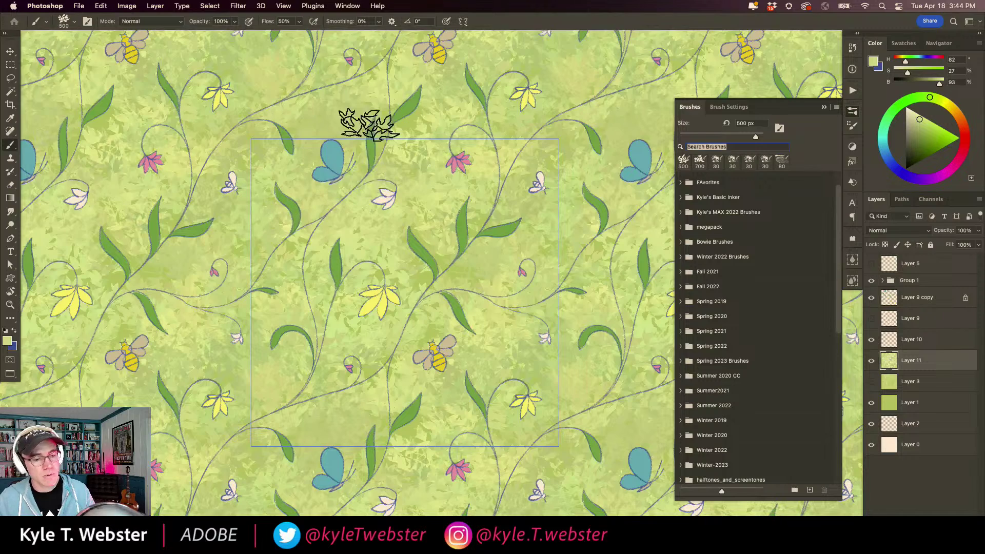
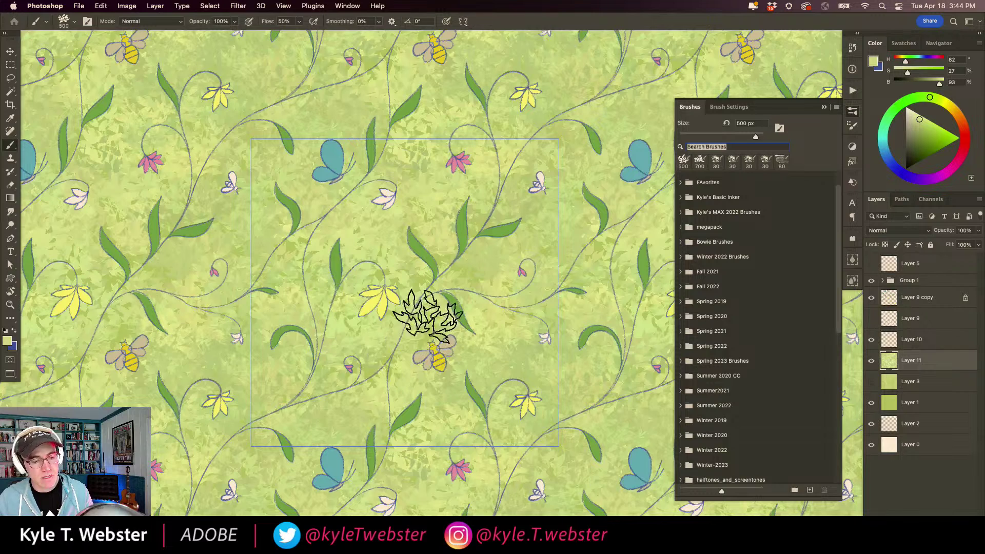
{"action": "key", "text": "space"}
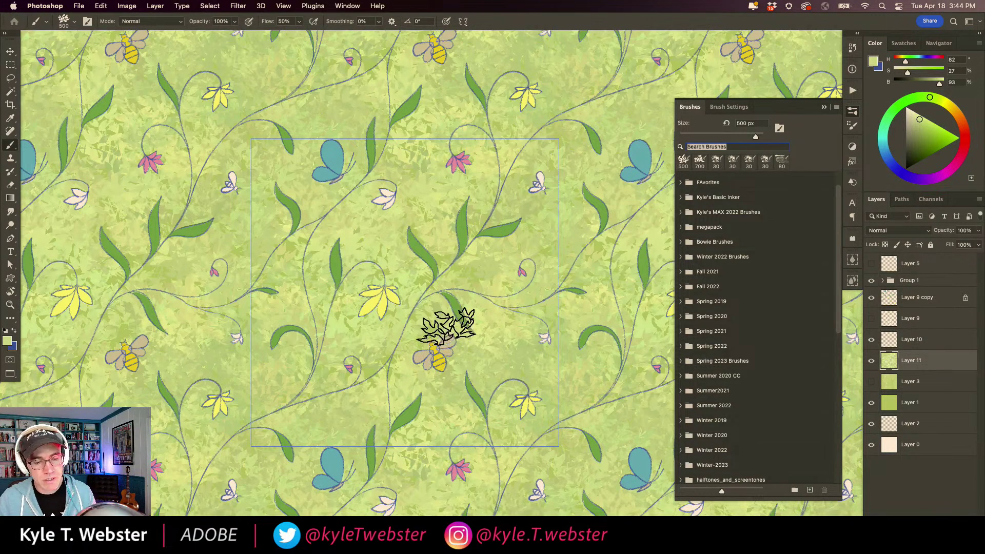
{"action": "left_click", "coordinate": [361, 343], "text": "super"}
{"action": "left_click", "coordinate": [320, 329], "text": "super"}
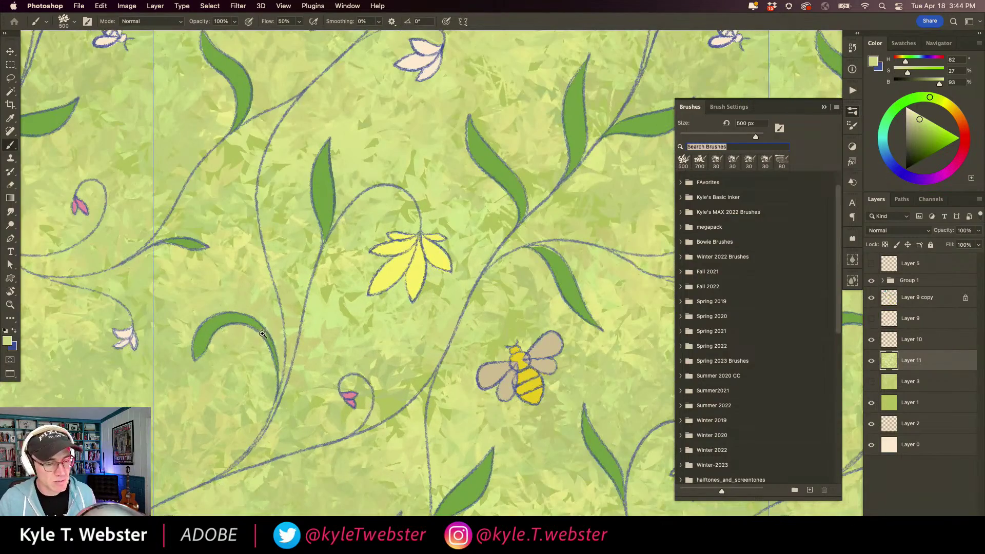
{"action": "left_click", "coordinate": [320, 364], "text": "alt"}
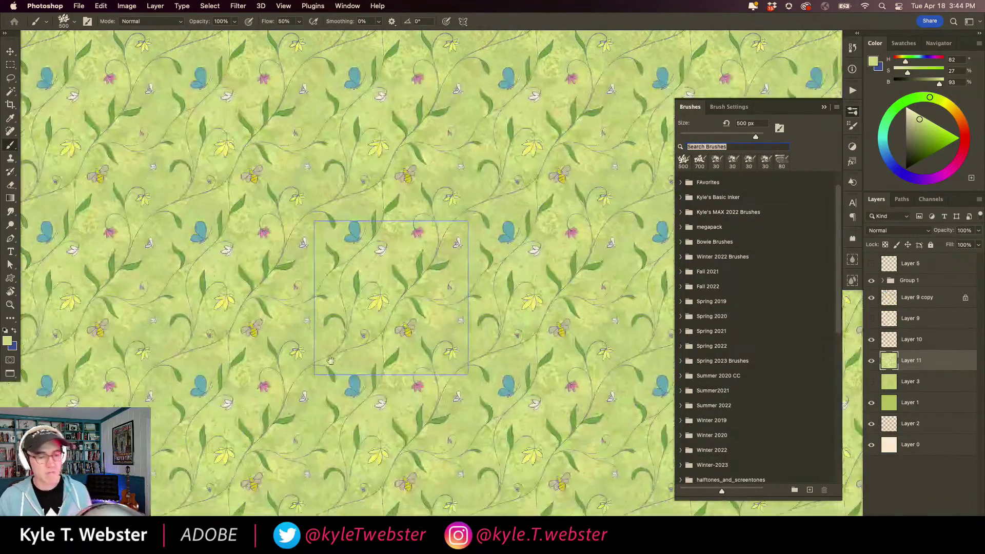
{"action": "left_click", "coordinate": [377, 327], "text": "super"}
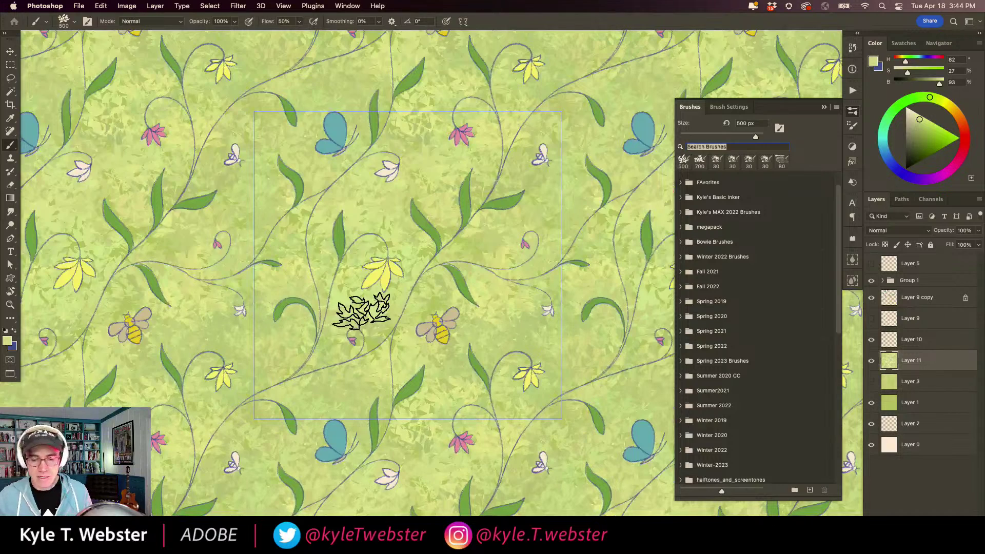
Choose the Mapled brush from the Fall 2022 set and paint leaves over Layer 11 in a darker green (H 86, S 34, B 86).
{"action": "scroll", "coordinate": [695, 307], "scroll_direction": "down", "scroll_amount": 5}
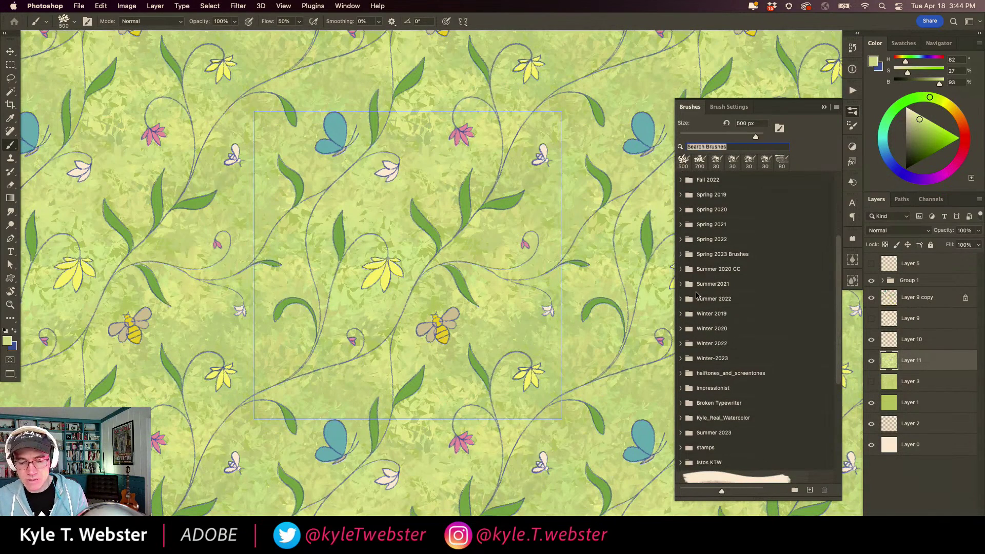
{"action": "scroll", "coordinate": [695, 307], "scroll_direction": "down", "scroll_amount": 5}
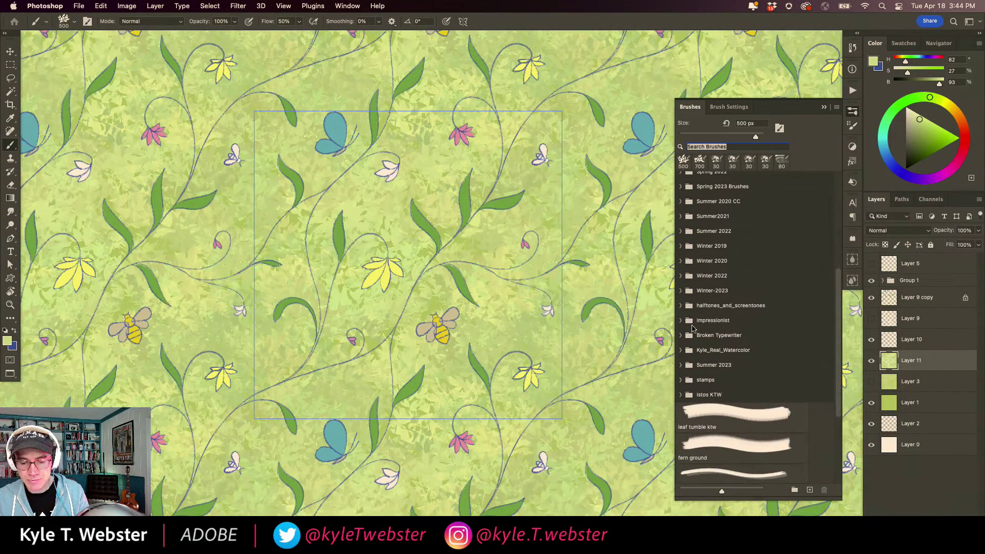
{"action": "scroll", "coordinate": [690, 344], "scroll_direction": "up", "scroll_amount": 3}
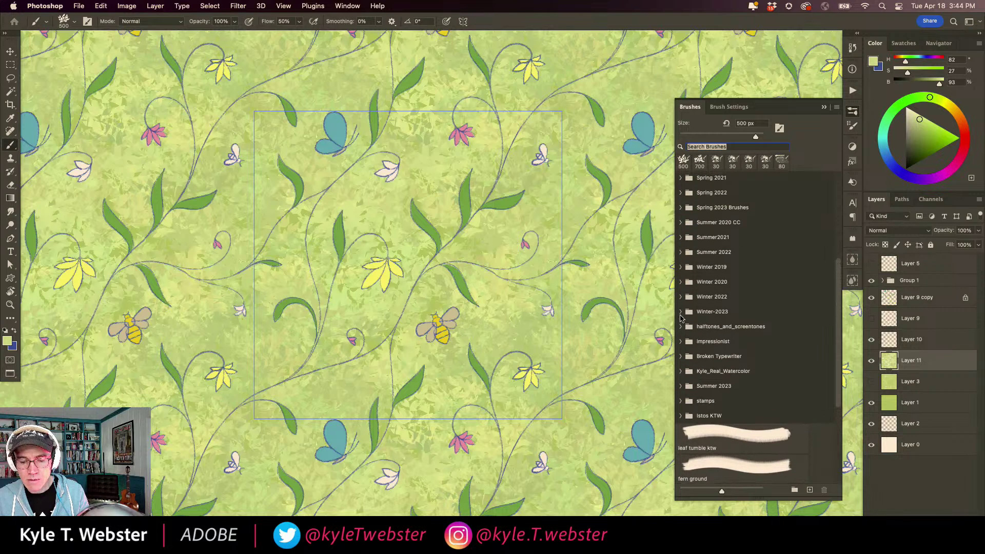
{"action": "scroll", "coordinate": [681, 314], "scroll_direction": "up", "scroll_amount": 5}
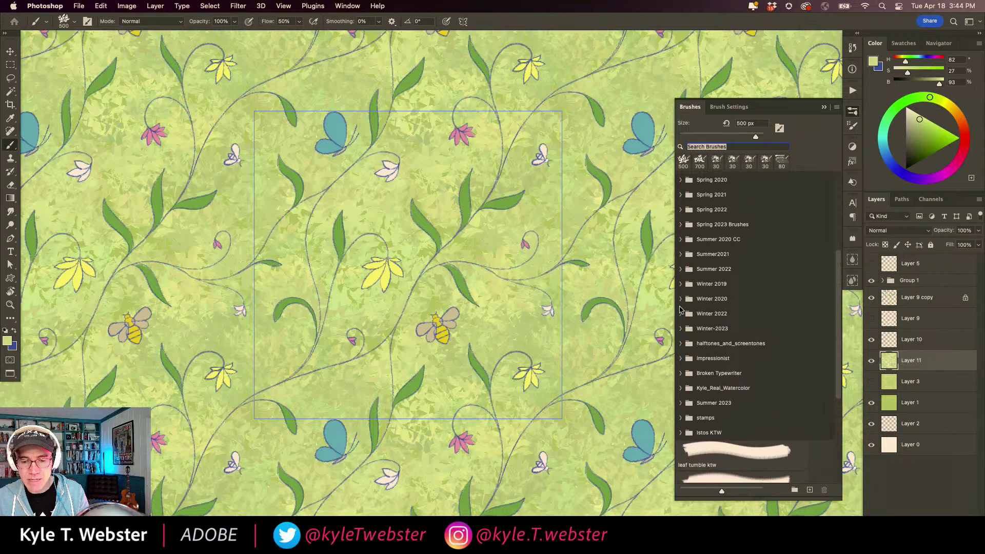
{"action": "left_click", "coordinate": [680, 233]}
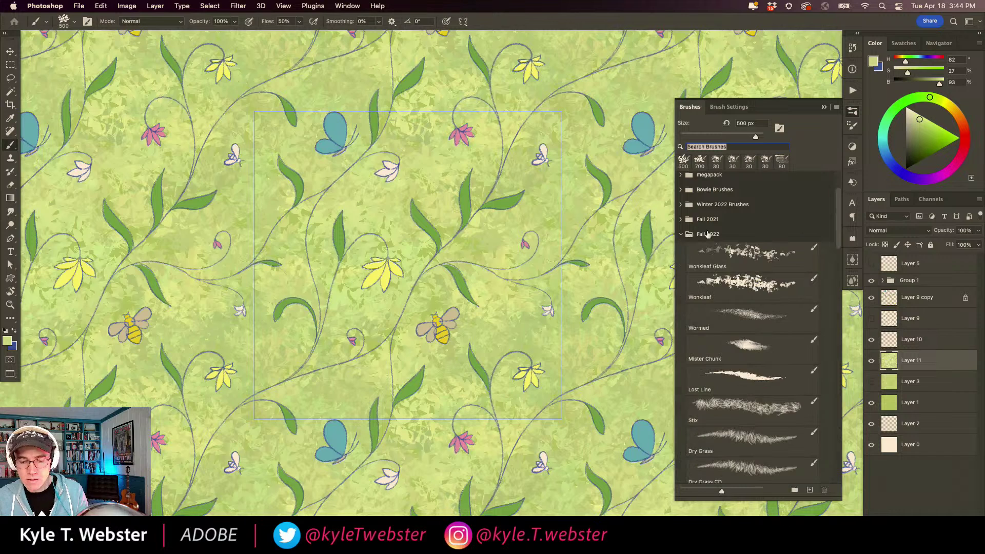
{"action": "scroll", "coordinate": [718, 264], "scroll_direction": "down", "scroll_amount": 9}
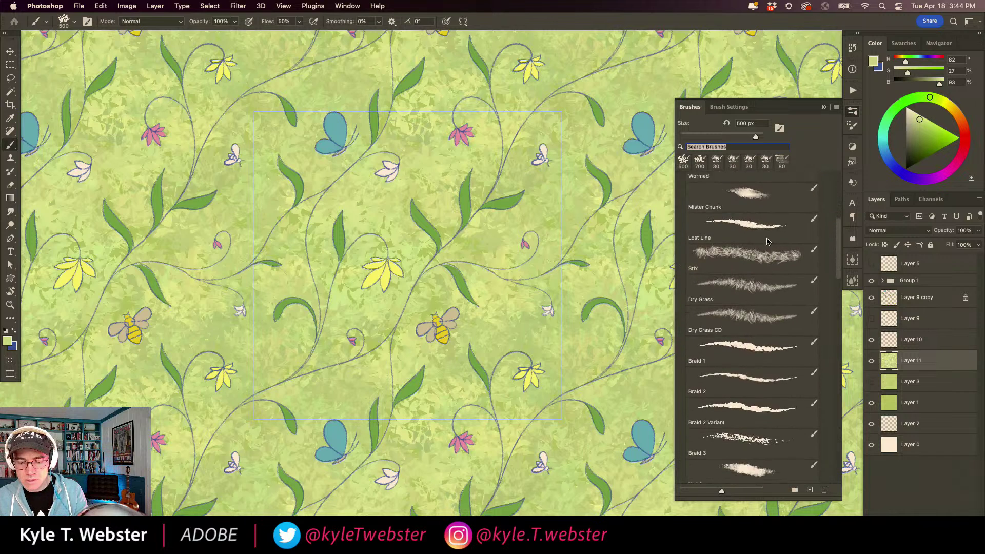
{"action": "scroll", "coordinate": [719, 265], "scroll_direction": "down", "scroll_amount": 7}
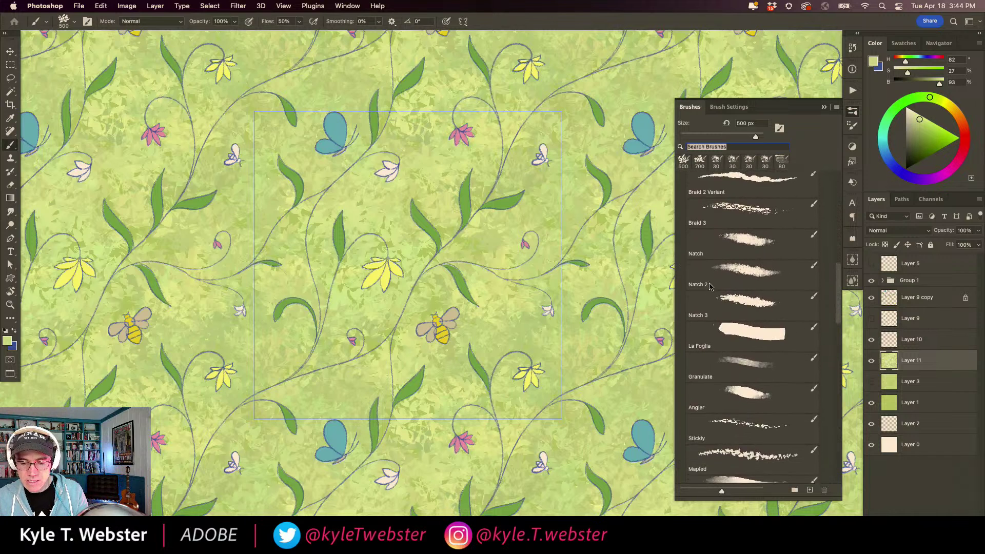
{"action": "scroll", "coordinate": [705, 310], "scroll_direction": "down", "scroll_amount": 3}
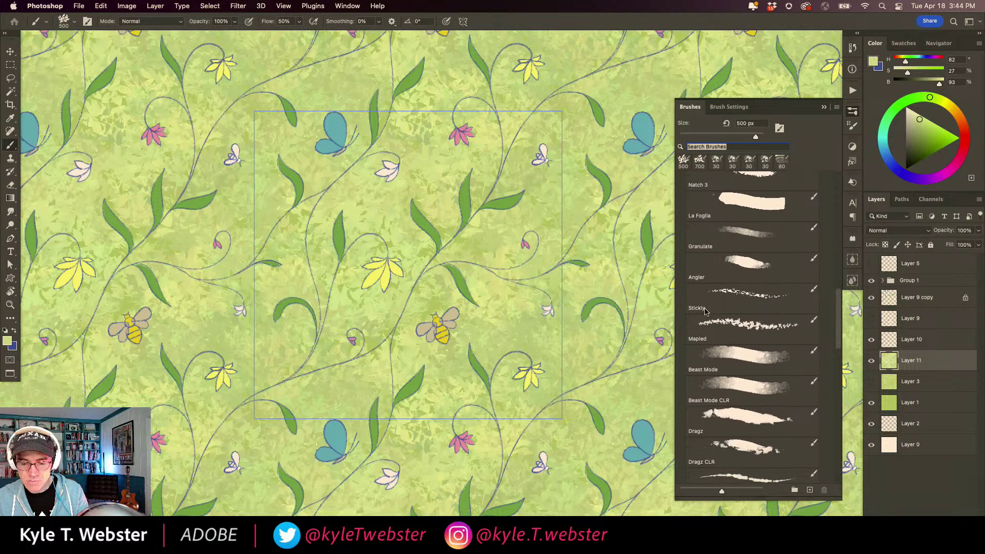
{"action": "scroll", "coordinate": [703, 328], "scroll_direction": "down", "scroll_amount": 5}
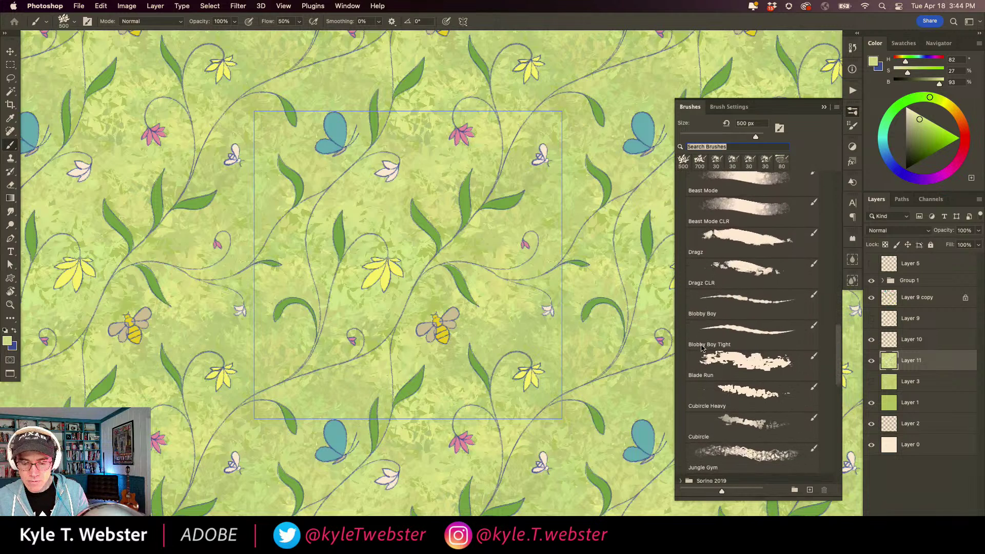
{"action": "scroll", "coordinate": [697, 323], "scroll_direction": "up", "scroll_amount": 6}
{"action": "left_click", "coordinate": [714, 258]}
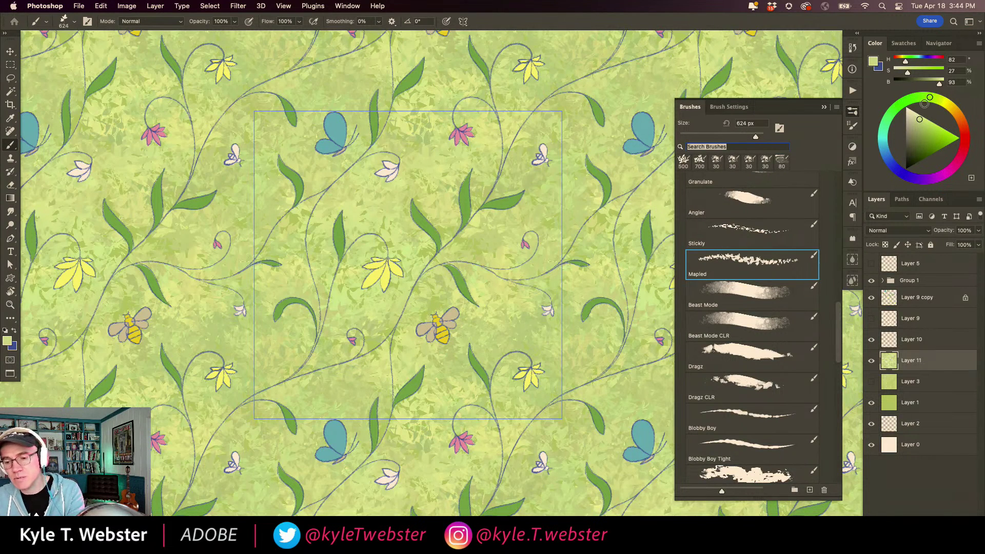
{"action": "left_click", "coordinate": [921, 124]}
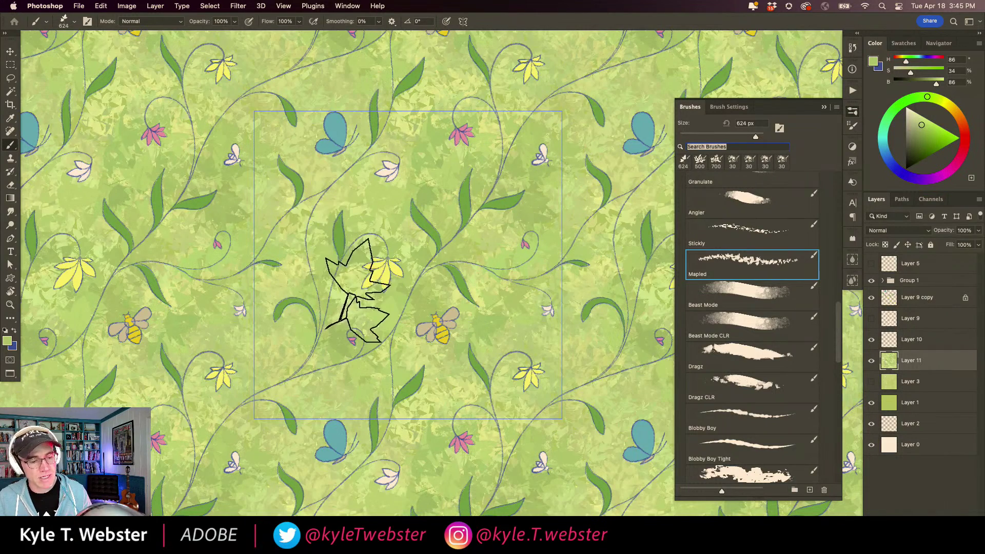
Examine the leafy background's repeat and its contrast with the floral motifs at several magnifications.
{"action": "left_click", "coordinate": [293, 336]}
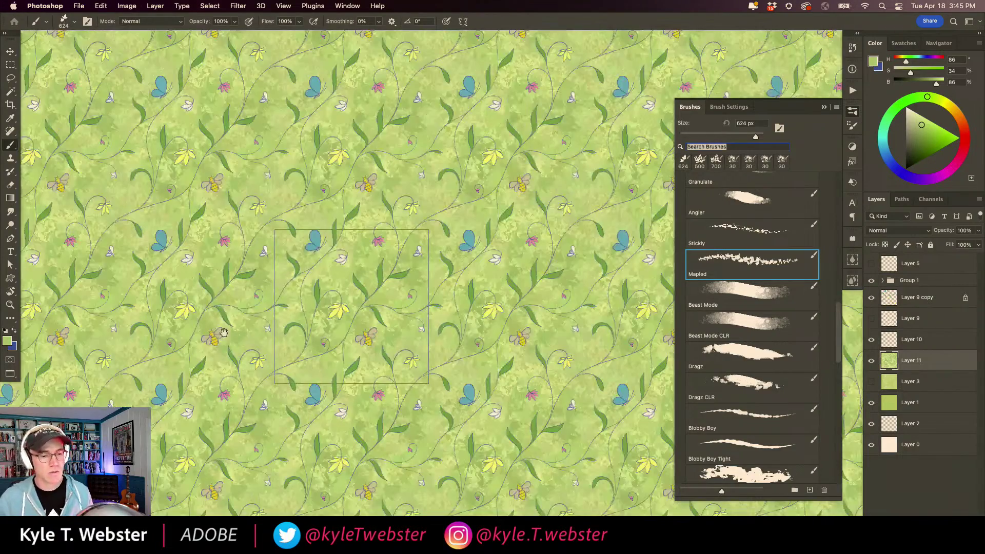
{"action": "left_click", "coordinate": [320, 283]}
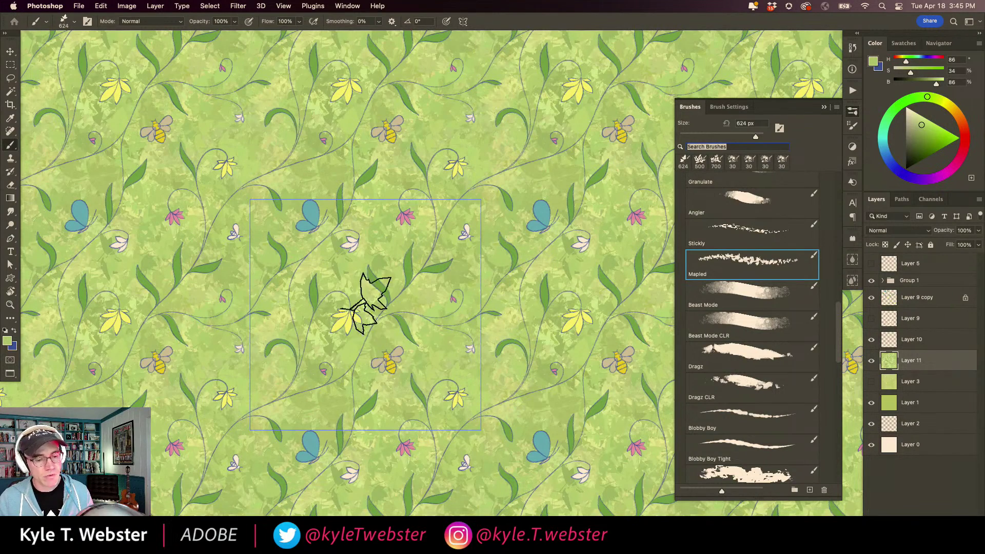
{"action": "left_click", "coordinate": [315, 405], "text": "alt"}
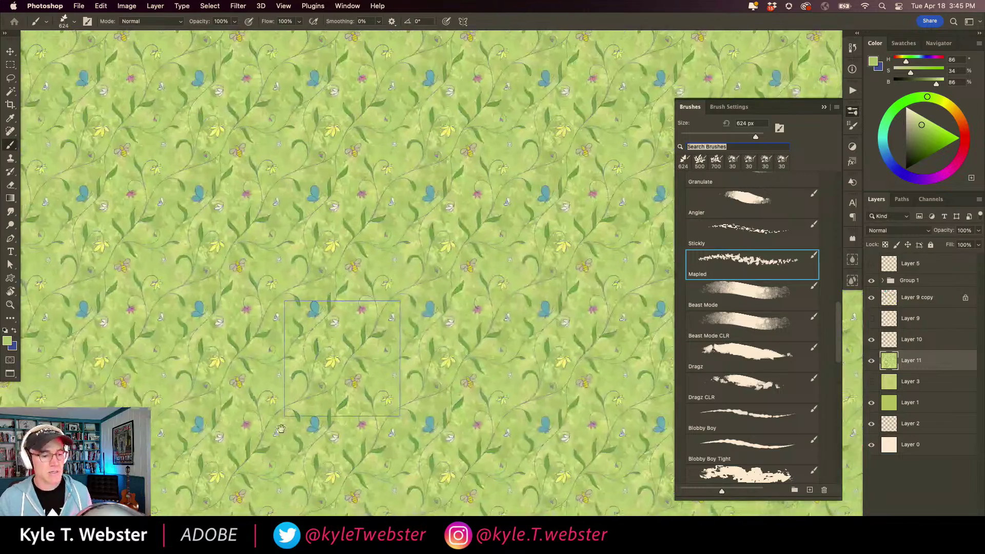
{"action": "left_click", "coordinate": [378, 302]}
{"action": "left_click", "coordinate": [377, 302]}
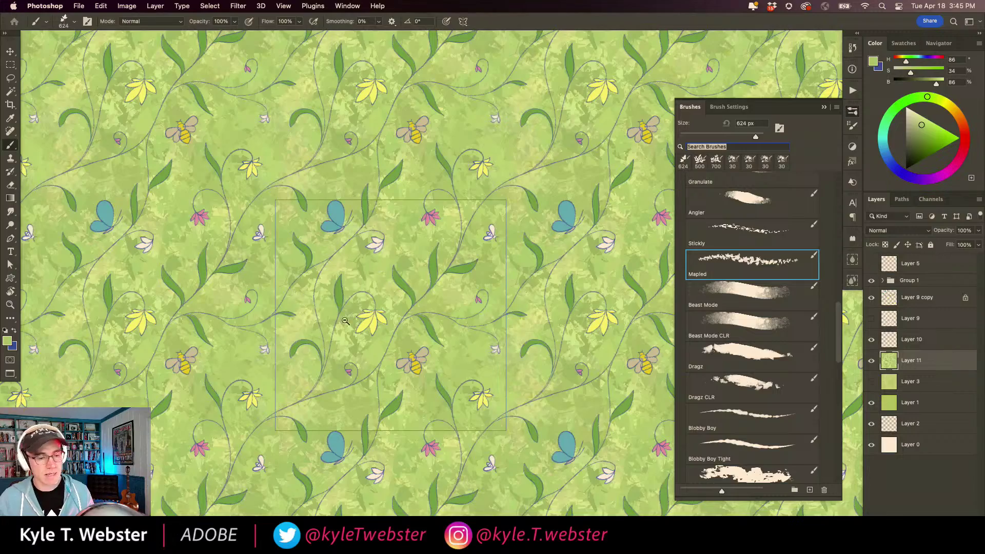
{"action": "left_click", "coordinate": [341, 298]}
{"action": "left_click", "coordinate": [342, 299]}
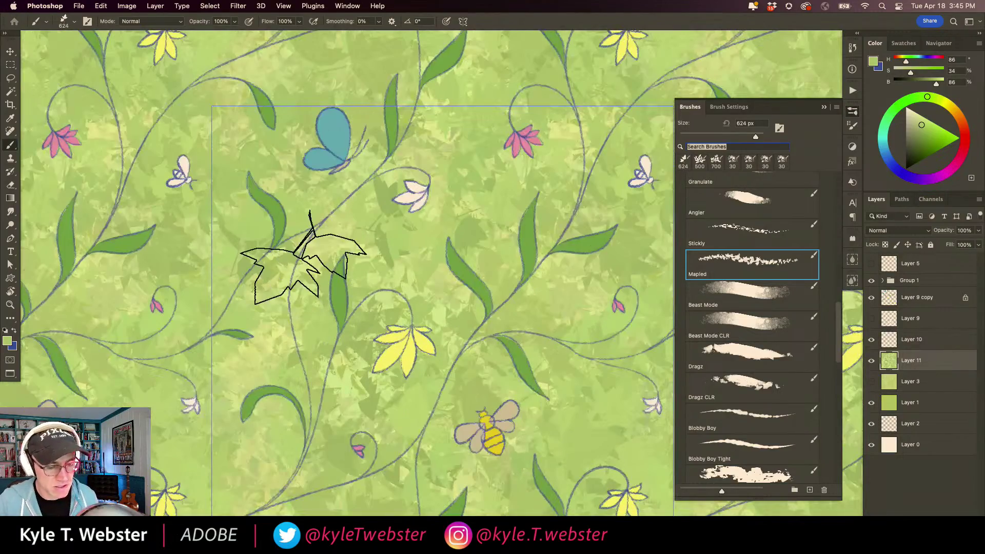
{"action": "left_click", "coordinate": [329, 315], "text": "alt"}
{"action": "left_click", "coordinate": [328, 316], "text": "alt"}
{"action": "left_click", "coordinate": [328, 315], "text": "alt"}
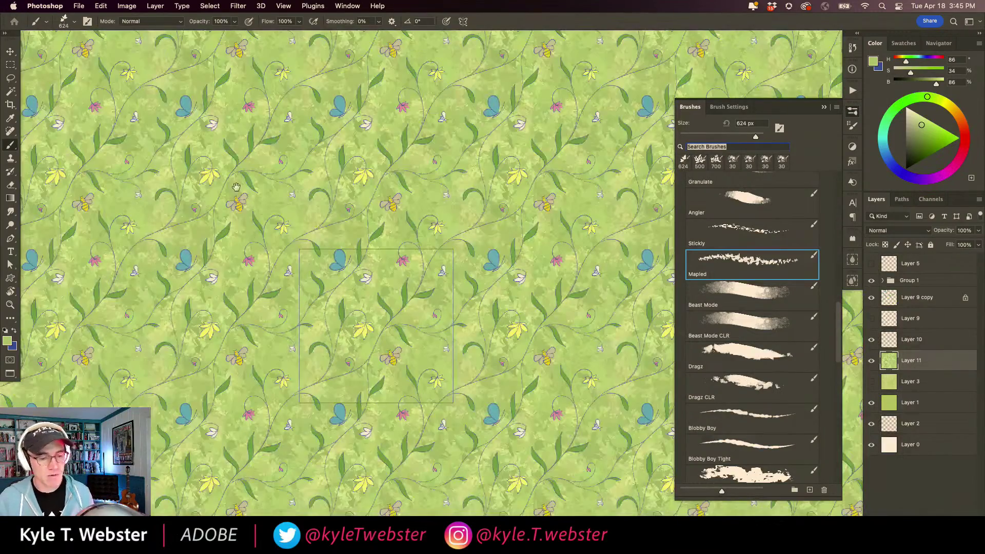
Sample the butterfly's blue, lighten it to H 190, S 17, B 95, and fill Layer 11 with it.
{"action": "left_click", "coordinate": [343, 258], "text": "alt"}
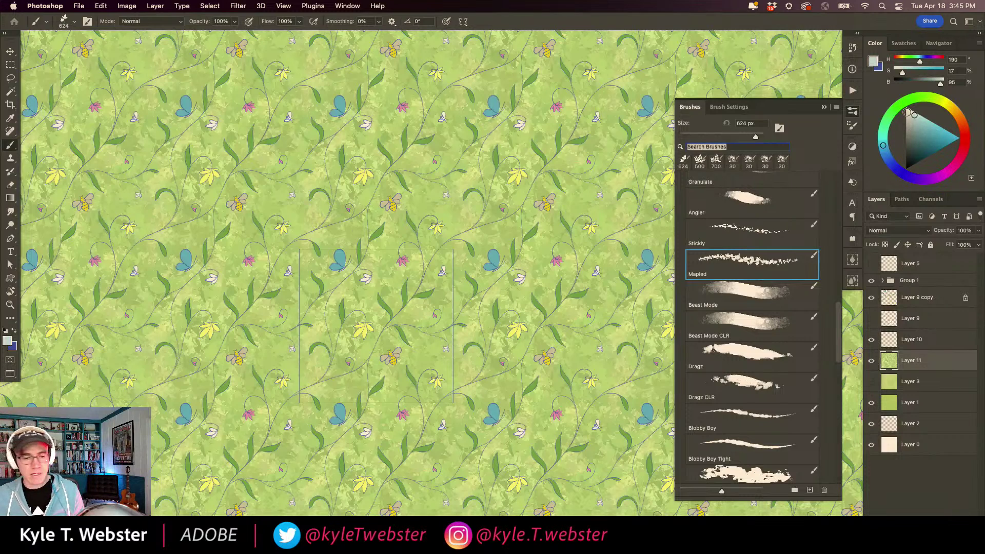
{"action": "key", "text": "alt+BackSpace"}
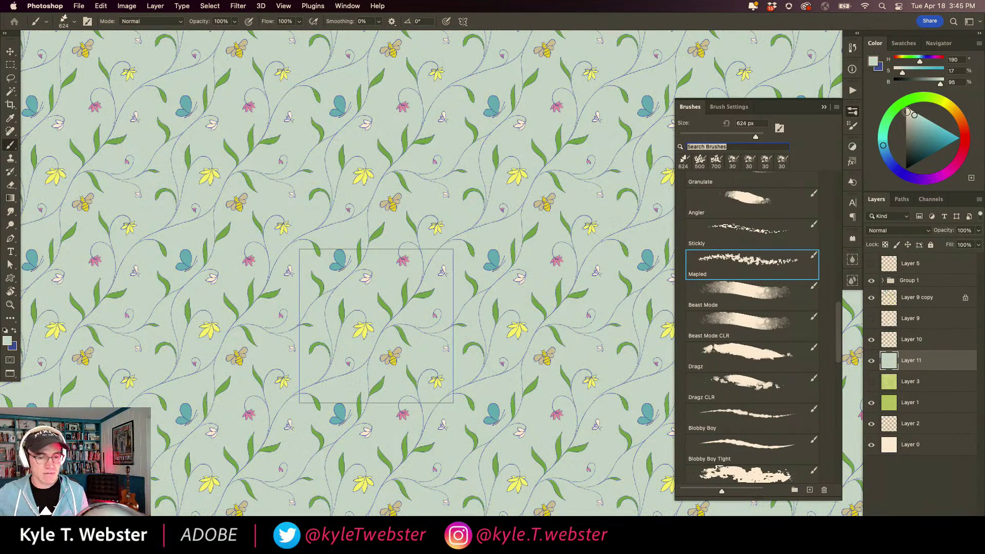
{"action": "scroll", "coordinate": [328, 363], "scroll_direction": "down", "scroll_amount": 5}
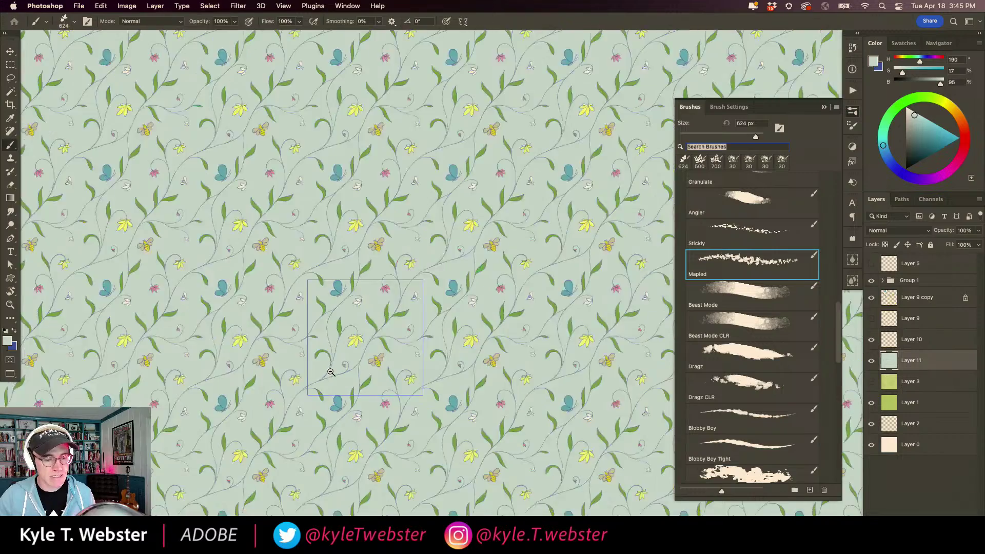
{"action": "scroll", "coordinate": [347, 352], "scroll_direction": "up", "scroll_amount": 3}
{"action": "scroll", "coordinate": [348, 353], "scroll_direction": "up", "scroll_amount": 8}
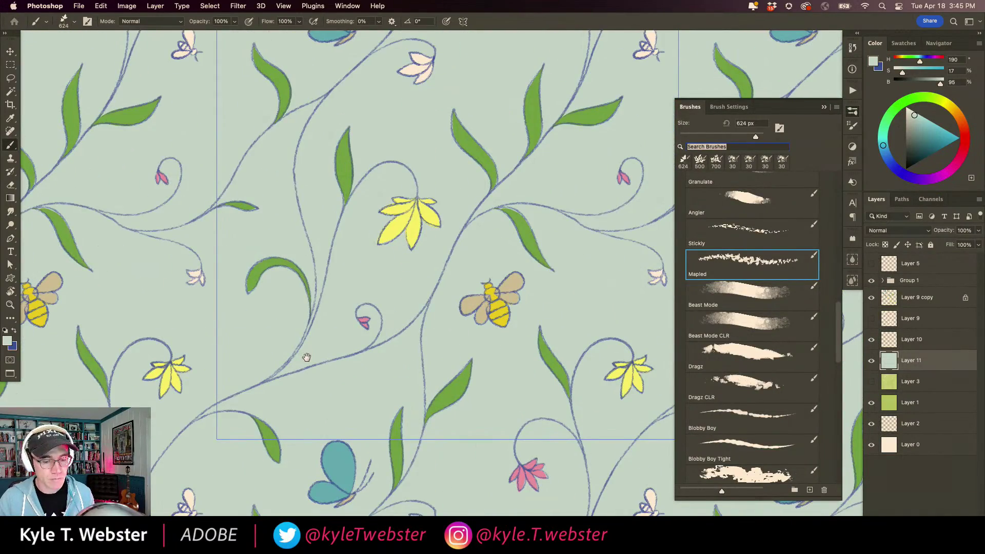
Sample the blue outline color from the bee with the Eyedropper and make Layer 9 copy the active layer.
{"action": "left_click_drag", "start_coordinate": [306, 357], "coordinate": [216, 379]}
{"action": "scroll", "coordinate": [264, 204], "scroll_direction": "up", "scroll_amount": 2}
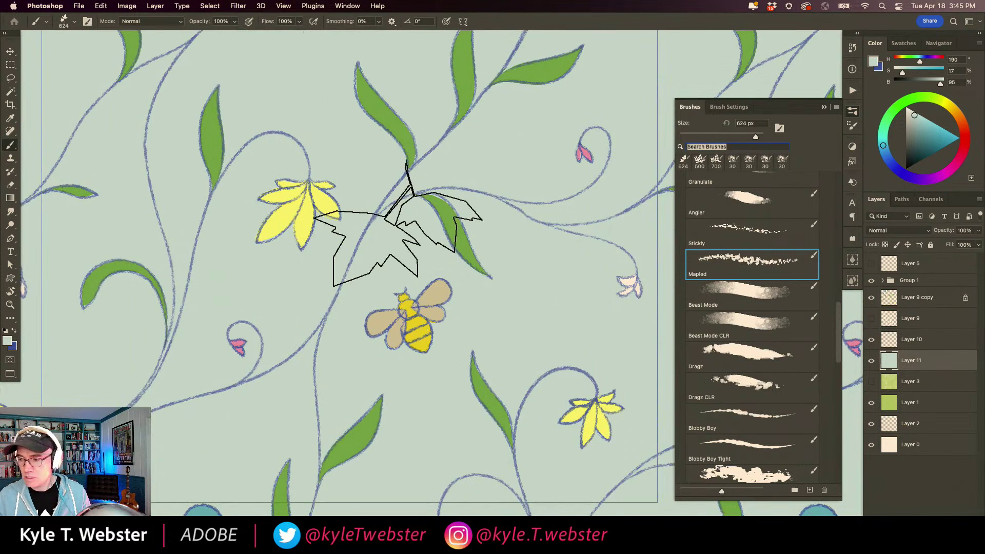
{"action": "key", "text": "l"}
{"action": "key", "text": "i"}
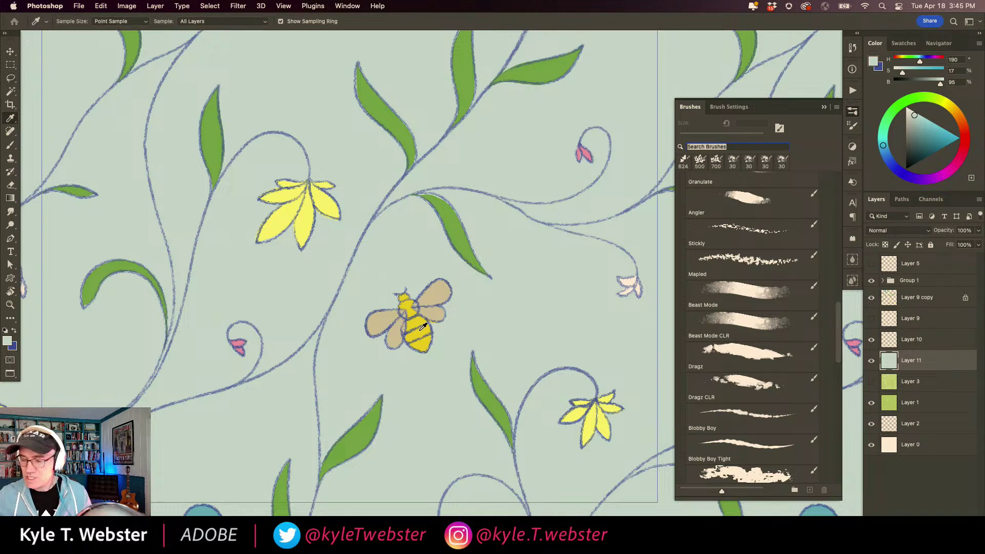
{"action": "left_click", "coordinate": [428, 335]}
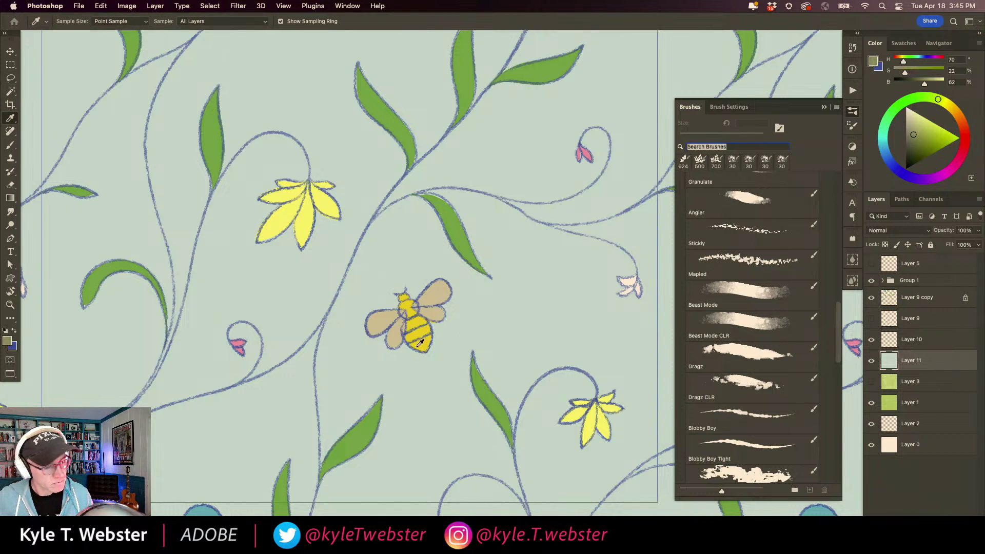
{"action": "left_click", "coordinate": [449, 298]}
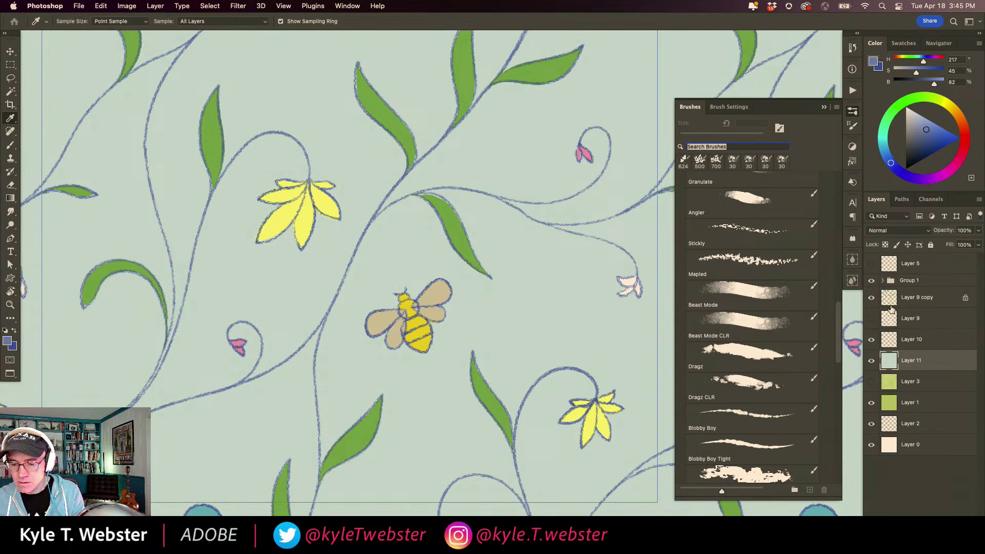
{"action": "left_click", "coordinate": [890, 339]}
{"action": "left_click", "coordinate": [888, 298]}
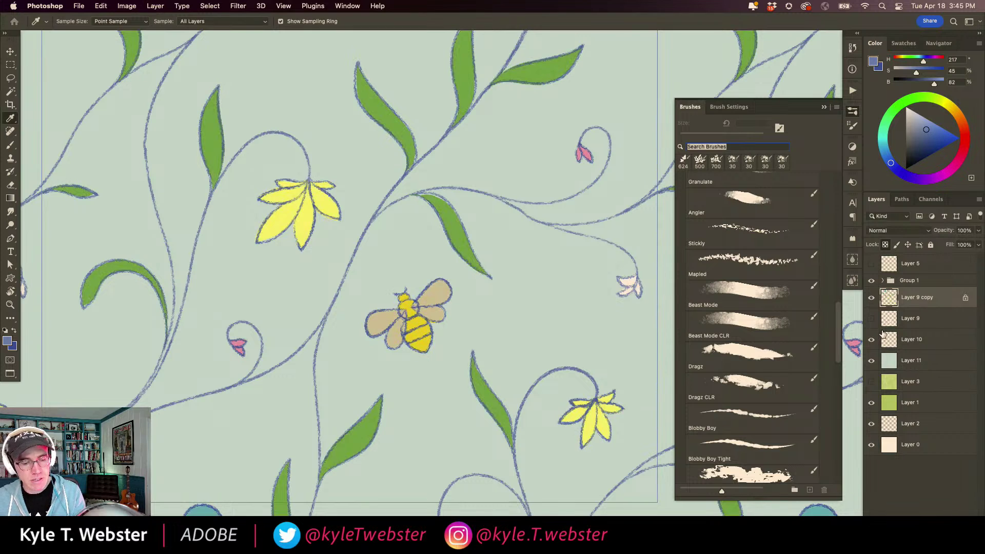
Fill a stripe on the large bee's abdomen and its head with the sampled outline blue on Layer 9 copy.
{"action": "key", "text": "l"}
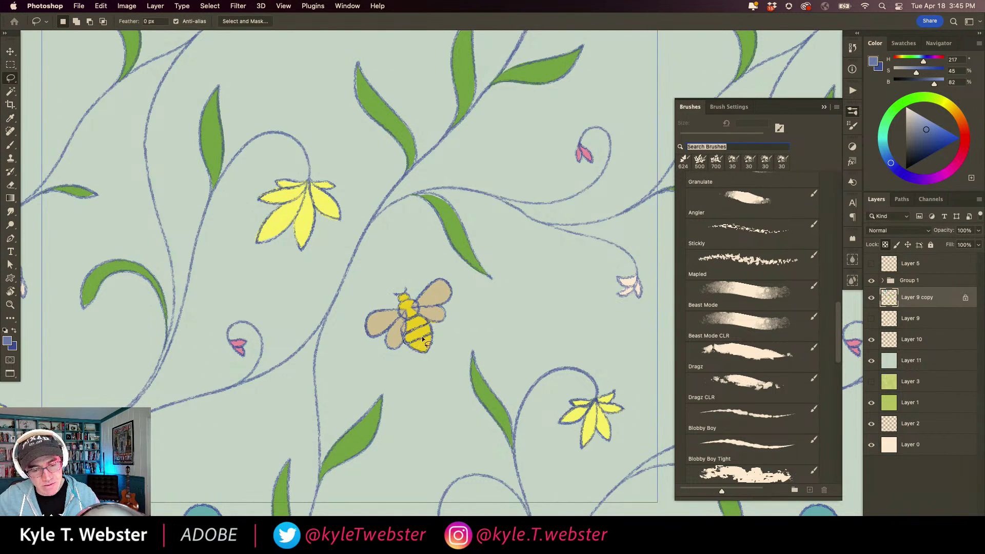
{"action": "key", "text": "alt+BackSpace"}
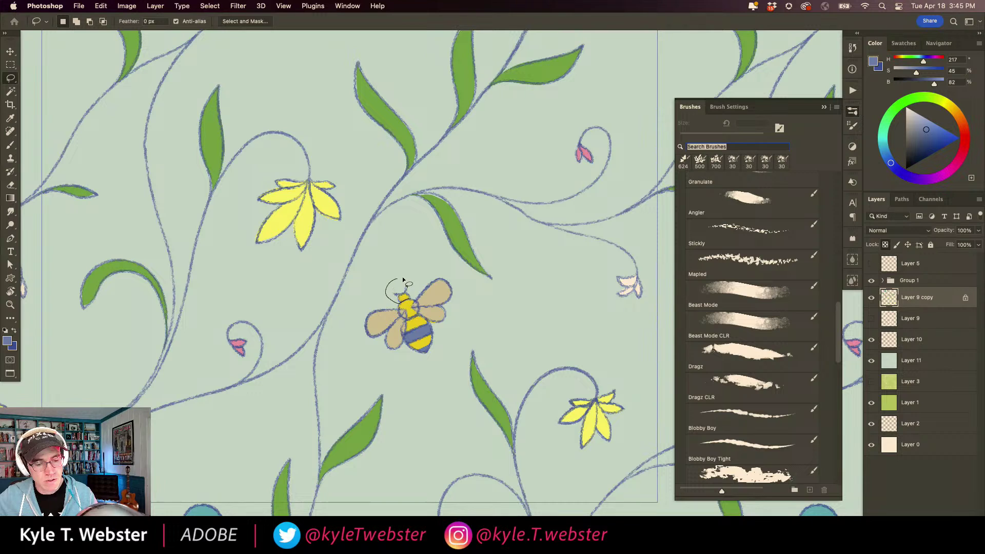
{"action": "left_click_drag", "start_coordinate": [402, 279], "coordinate": [420, 297]}
{"action": "key", "text": "alt+BackSpace"}
{"action": "key", "text": "super+d"}
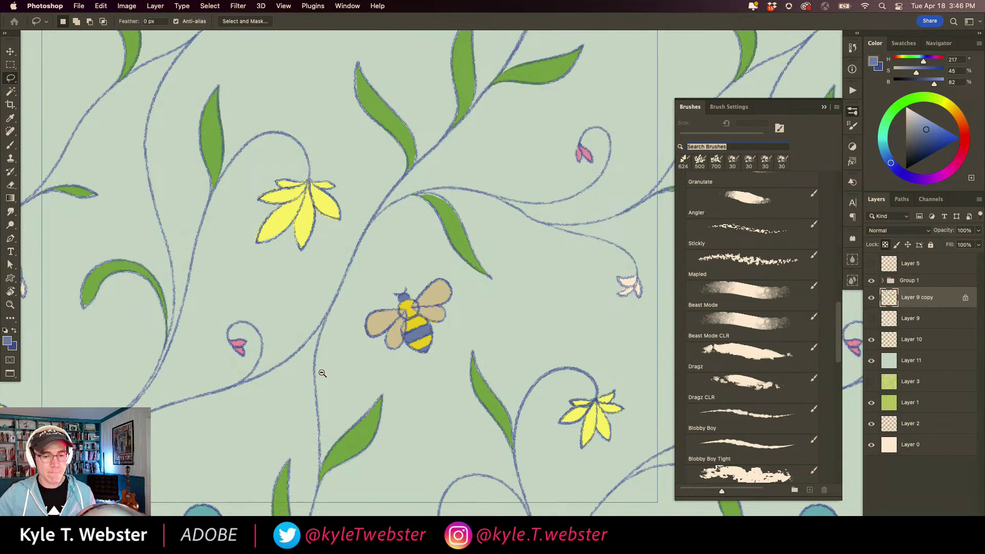
Fill the body and head of the small white-winged bee with the same outline blue, using Lasso selections.
{"action": "left_click_drag", "start_coordinate": [322, 373], "coordinate": [261, 365]}
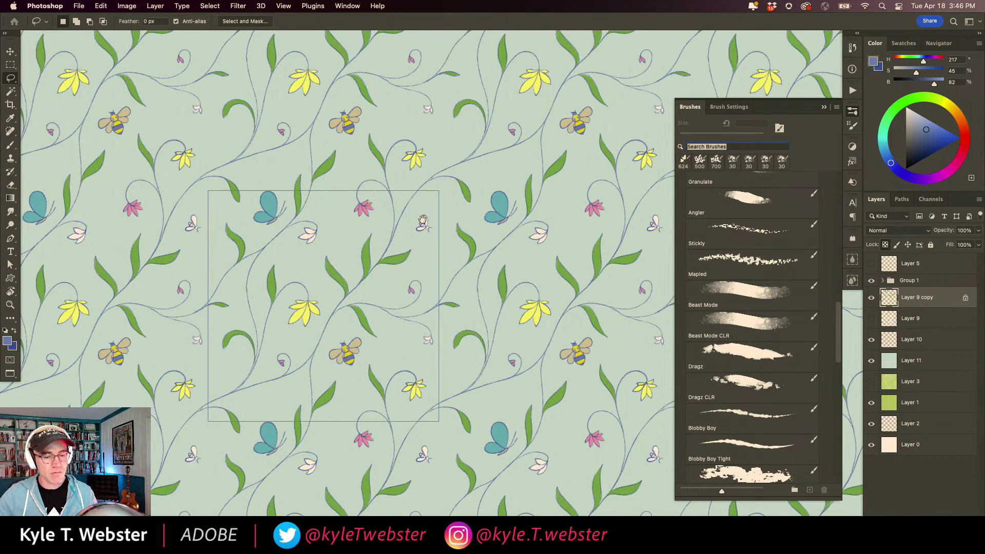
{"action": "scroll", "coordinate": [422, 222], "scroll_direction": "up", "scroll_amount": 5}
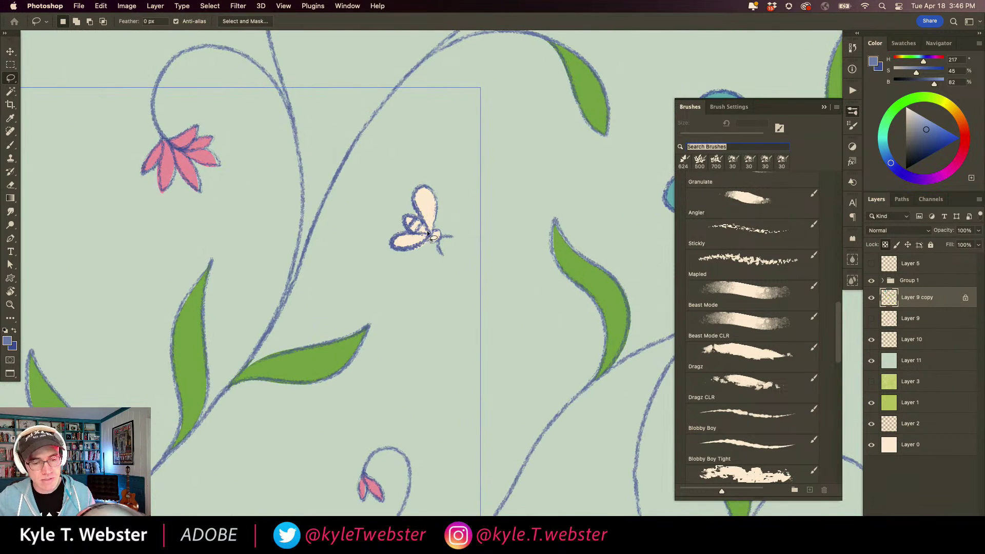
{"action": "left_click_drag", "start_coordinate": [430, 237], "coordinate": [432, 237]}
{"action": "key", "text": "alt+BackSpace"}
{"action": "key", "text": "super+d"}
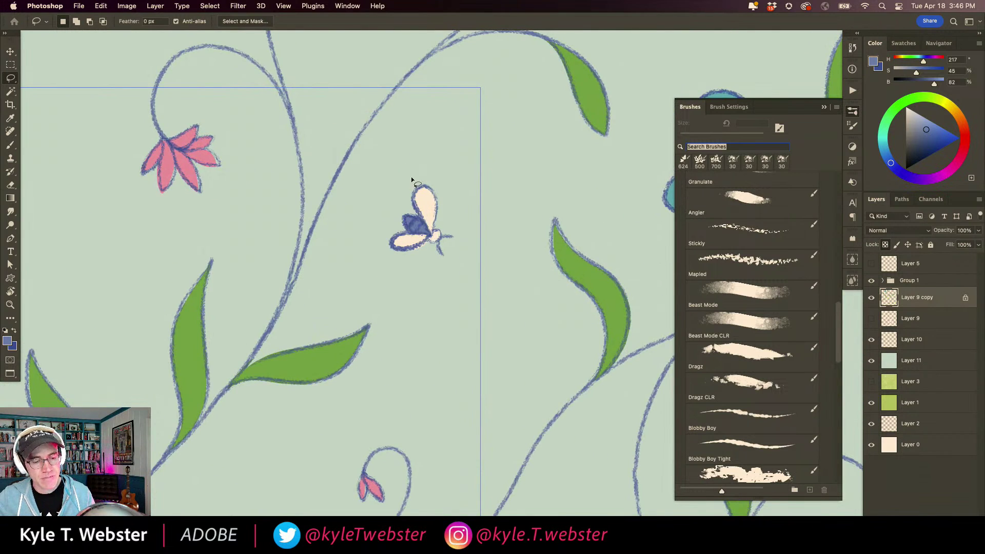
{"action": "key", "text": "alt+BackSpace"}
{"action": "key", "text": "super+d"}
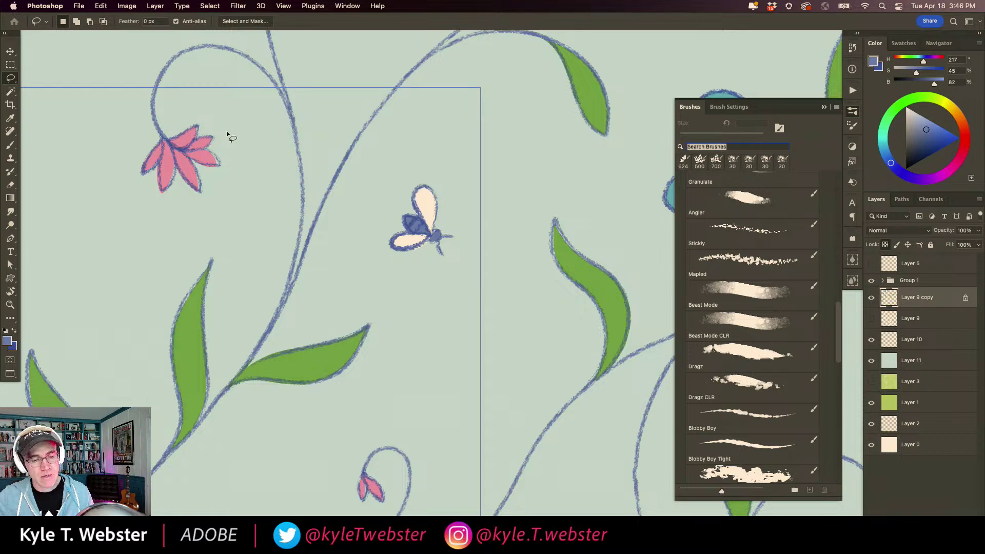
Sample the large bee's yellow and fill a stripe across the small bee's blue body with it.
{"action": "key", "text": "i"}
{"action": "scroll", "coordinate": [330, 340], "scroll_direction": "down", "scroll_amount": 5}
{"action": "scroll", "coordinate": [329, 340], "scroll_direction": "left", "scroll_amount": 2}
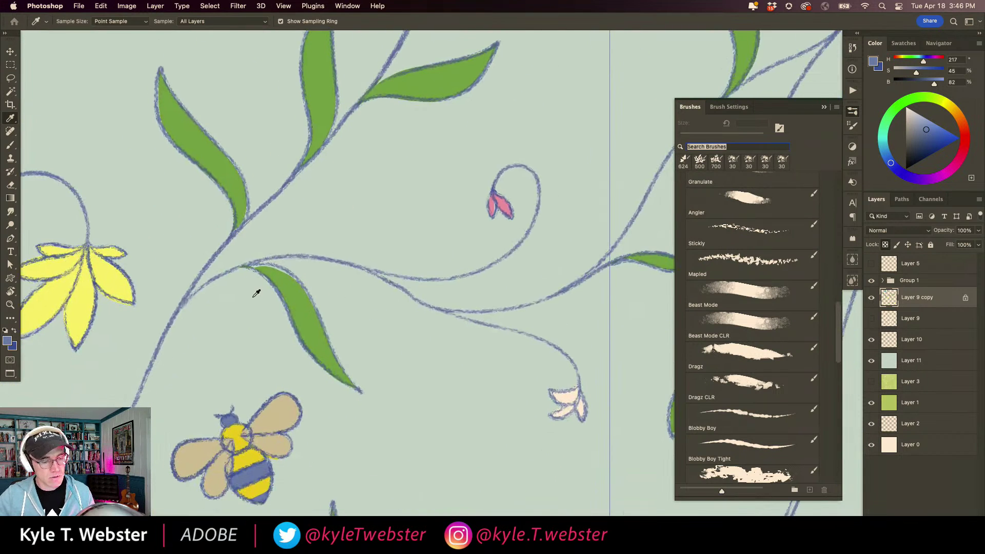
{"action": "left_click", "coordinate": [240, 425], "text": "alt"}
{"action": "left_click_drag", "start_coordinate": [464, 225], "coordinate": [409, 315]}
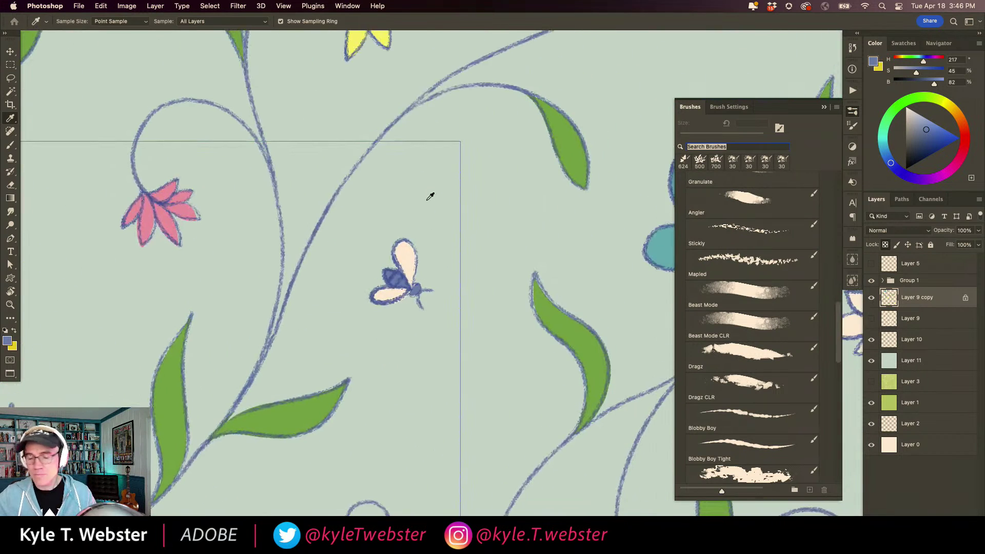
{"action": "key", "text": "l"}
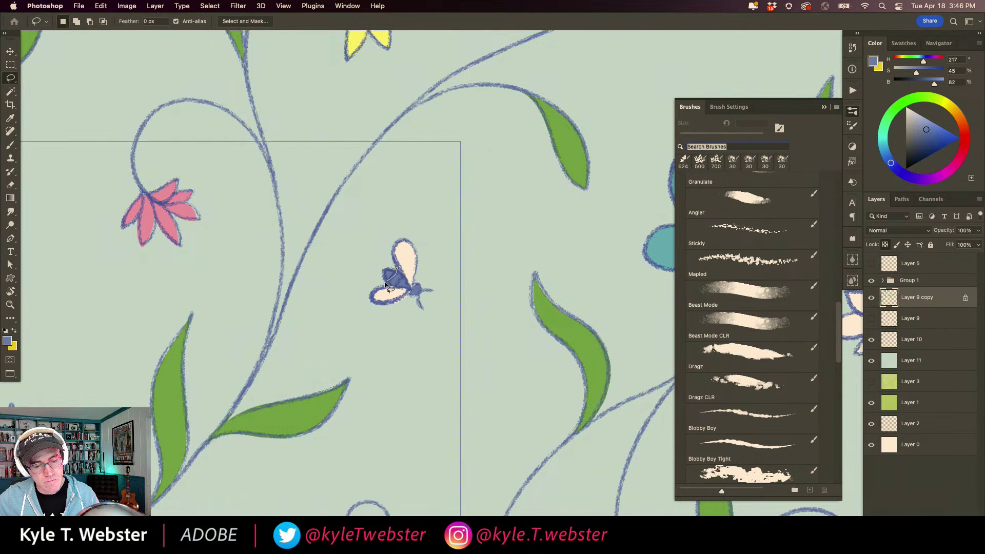
{"action": "key", "text": "super+d"}
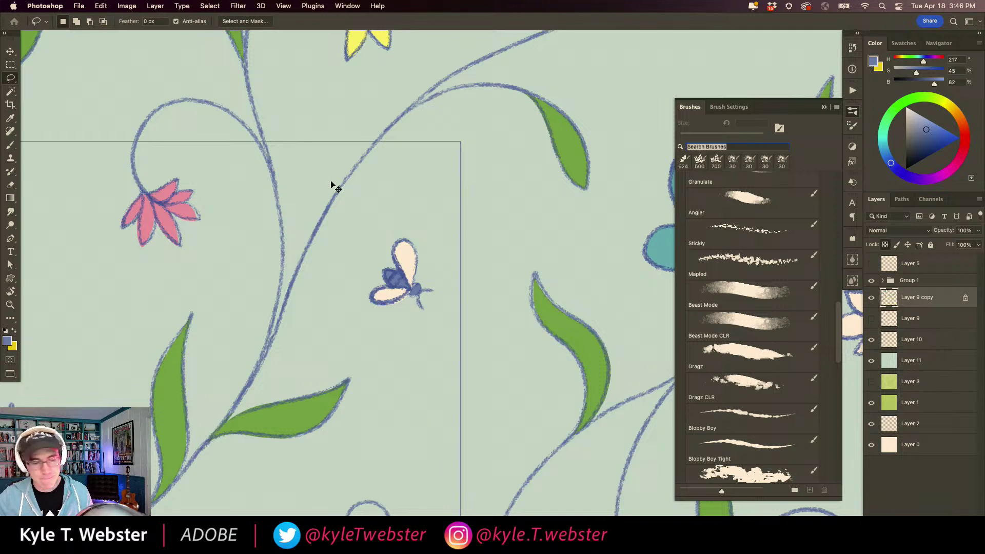
{"action": "key", "text": "x"}
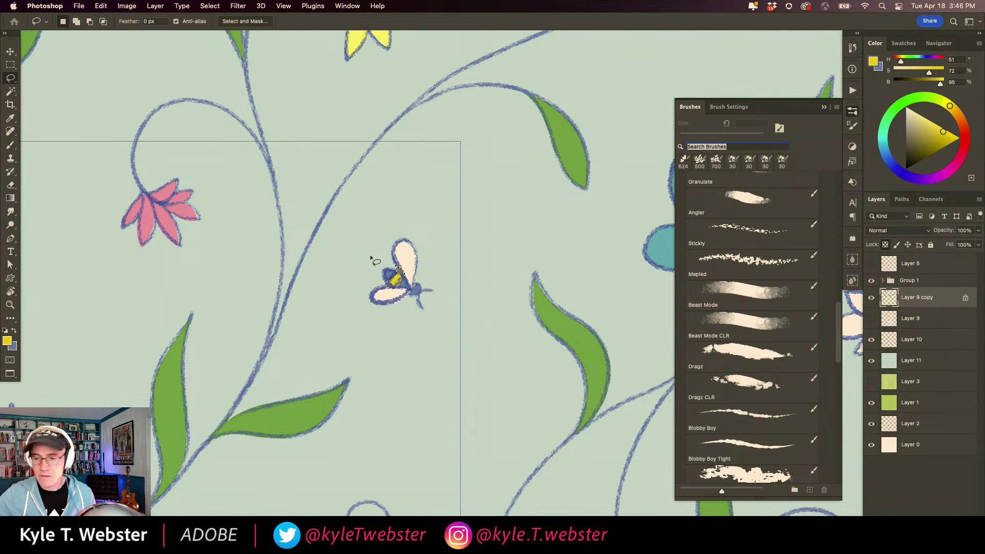
Add a new layer above Layer 5 and fill it with a periwinkle blue of H 215, S 37, B 91.
{"action": "left_click", "coordinate": [307, 395], "text": "alt"}
{"action": "left_click", "coordinate": [294, 403], "text": "alt"}
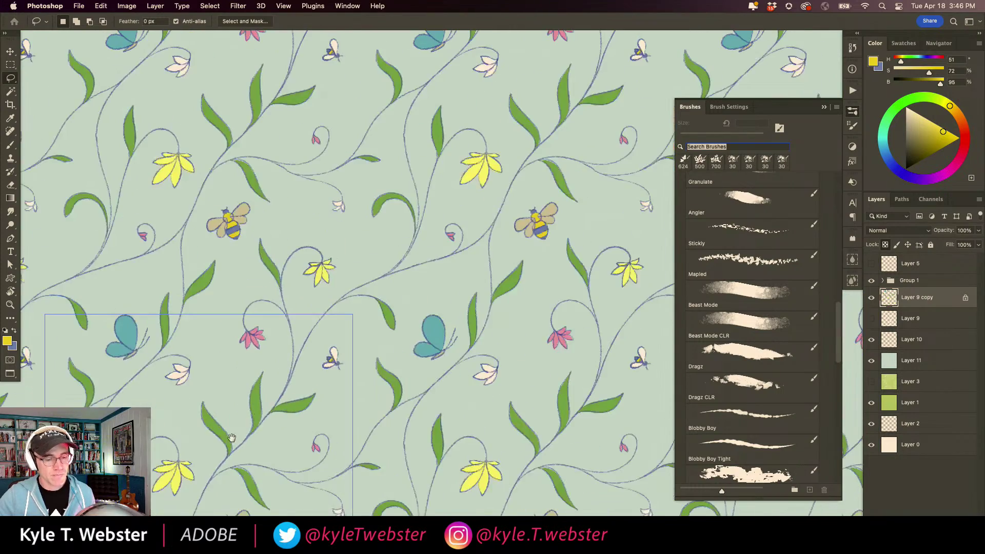
{"action": "left_click_drag", "start_coordinate": [233, 436], "coordinate": [341, 327]}
{"action": "left_click", "coordinate": [343, 325], "text": "alt"}
{"action": "left_click_drag", "start_coordinate": [278, 378], "coordinate": [316, 339]}
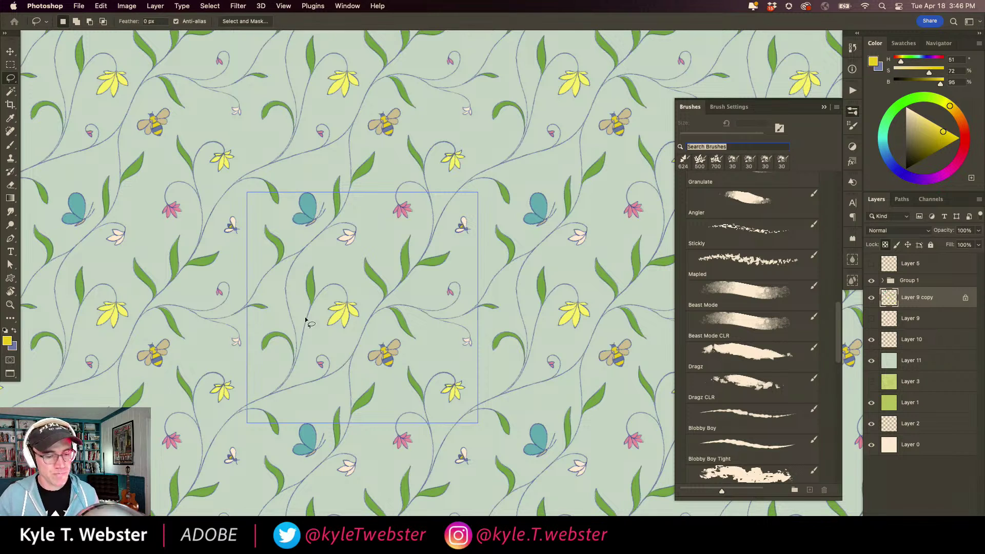
{"action": "left_click", "coordinate": [891, 269]}
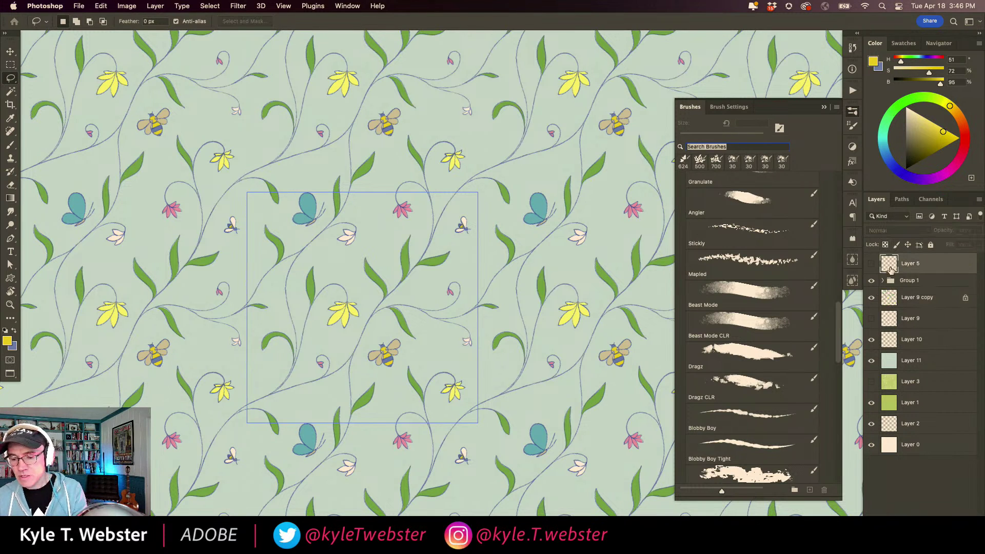
{"action": "key", "text": "alt+shift+super+n"}
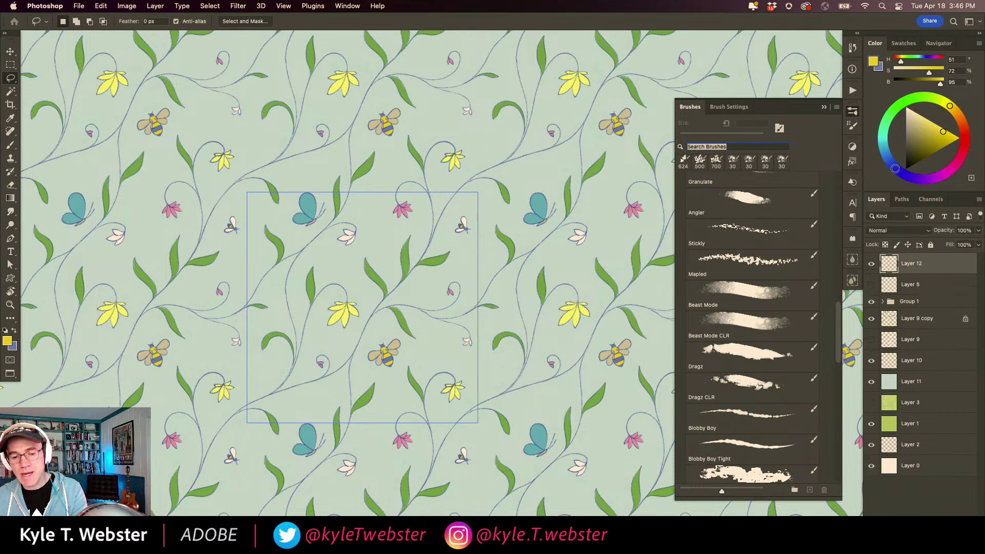
{"action": "left_click", "coordinate": [751, 262]}
{"action": "left_click", "coordinate": [559, 153], "text": "alt"}
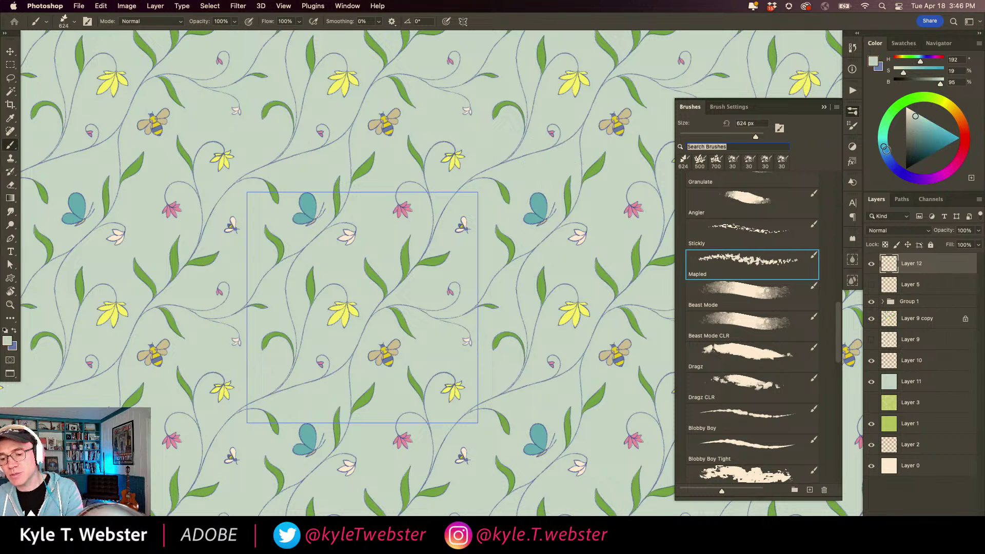
{"action": "left_click_drag", "start_coordinate": [885, 149], "coordinate": [890, 161]}
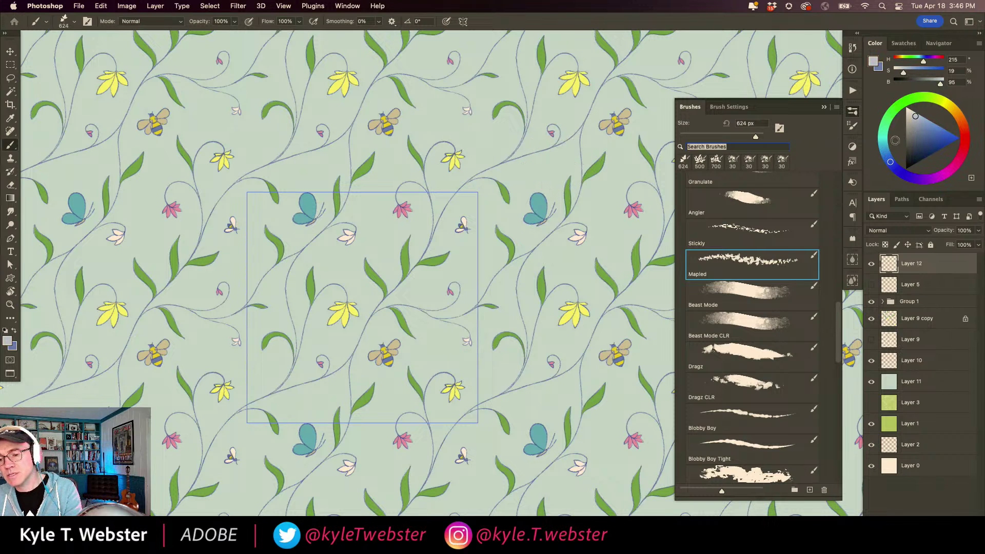
{"action": "left_click_drag", "start_coordinate": [915, 118], "coordinate": [920, 121]}
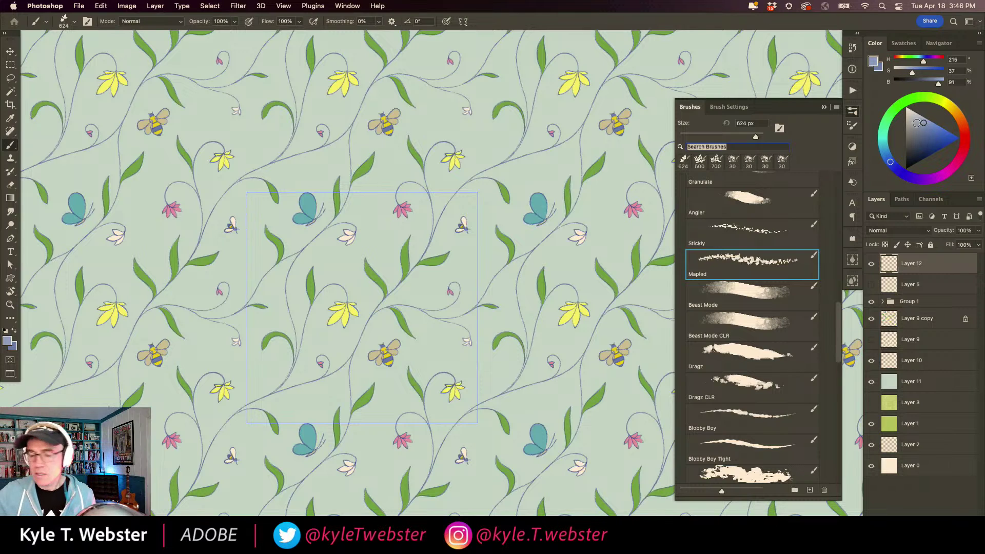
{"action": "key", "text": "alt+BackSpace"}
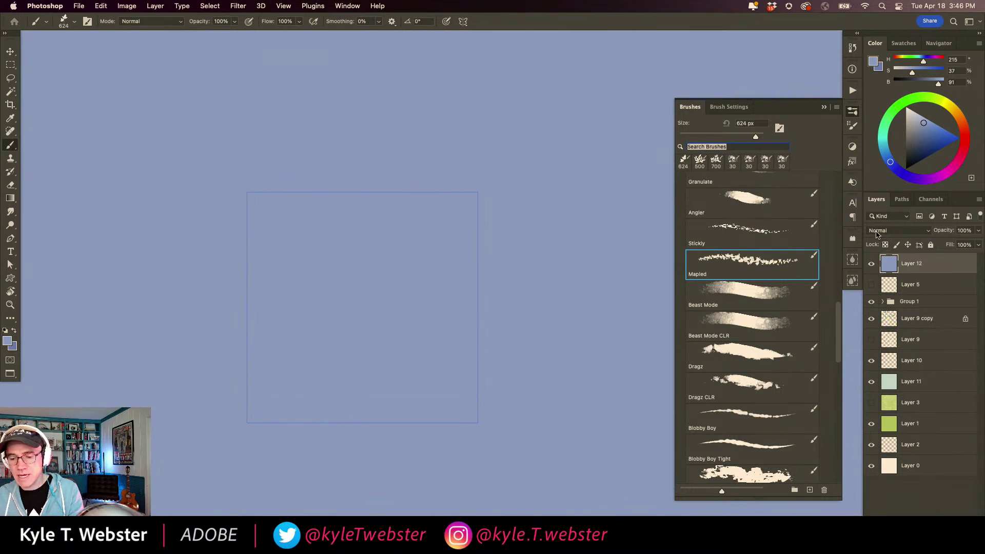
Set the blue fill layer's blending mode to Hard Light and its opacity to 50%.
{"action": "left_click", "coordinate": [877, 233]}
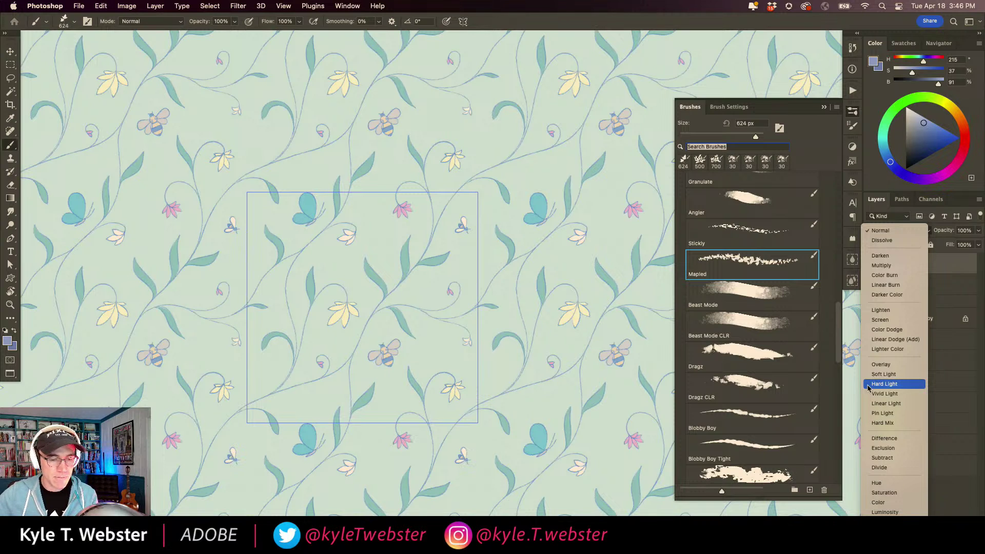
{"action": "left_click", "coordinate": [868, 385]}
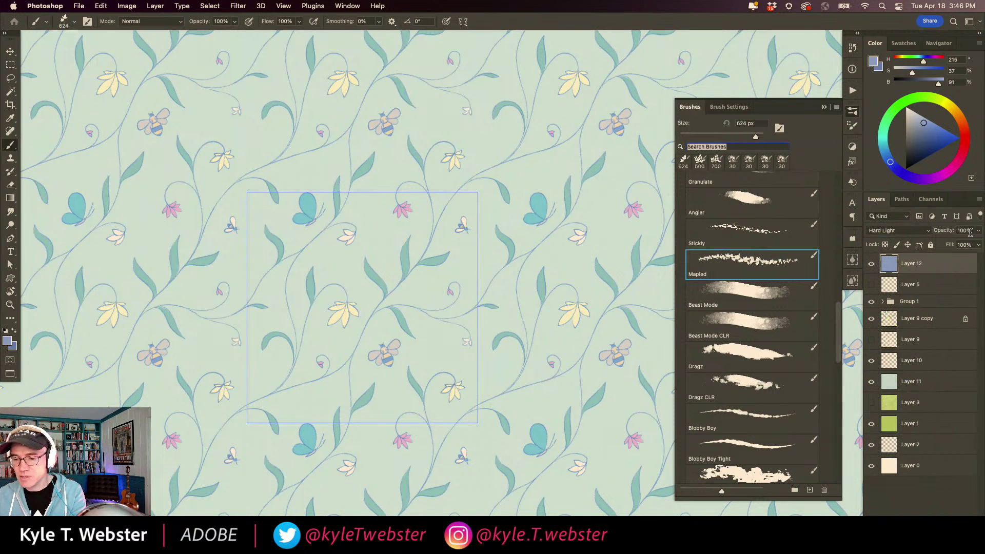
{"action": "left_click", "coordinate": [952, 230]}
{"action": "type", "text": "50"}
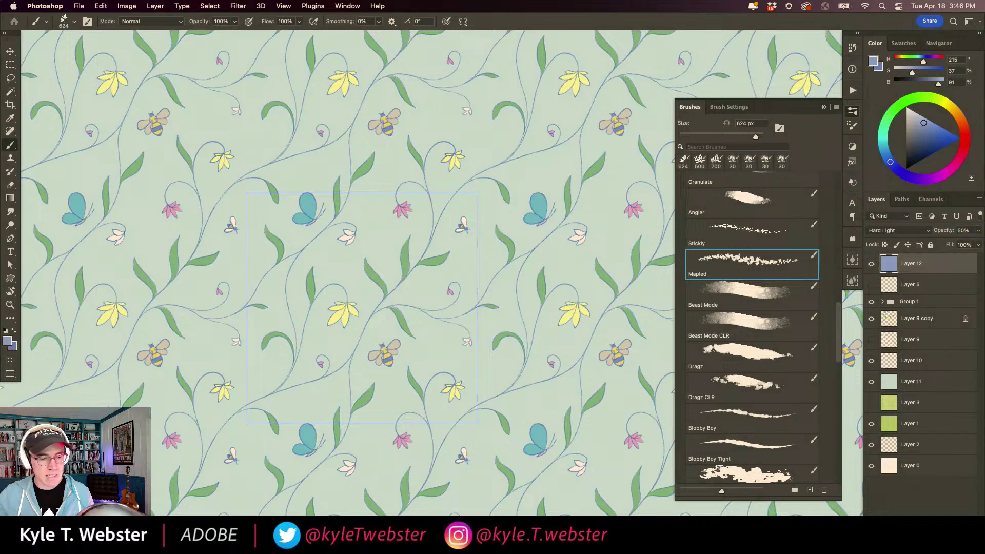
Examine the tinted pattern's outlines and motif colors up close and its repeat across several tiles.
{"action": "left_click", "coordinate": [347, 294], "text": "super"}
{"action": "left_click", "coordinate": [341, 295], "text": "super"}
{"action": "left_click", "coordinate": [328, 319], "text": "super"}
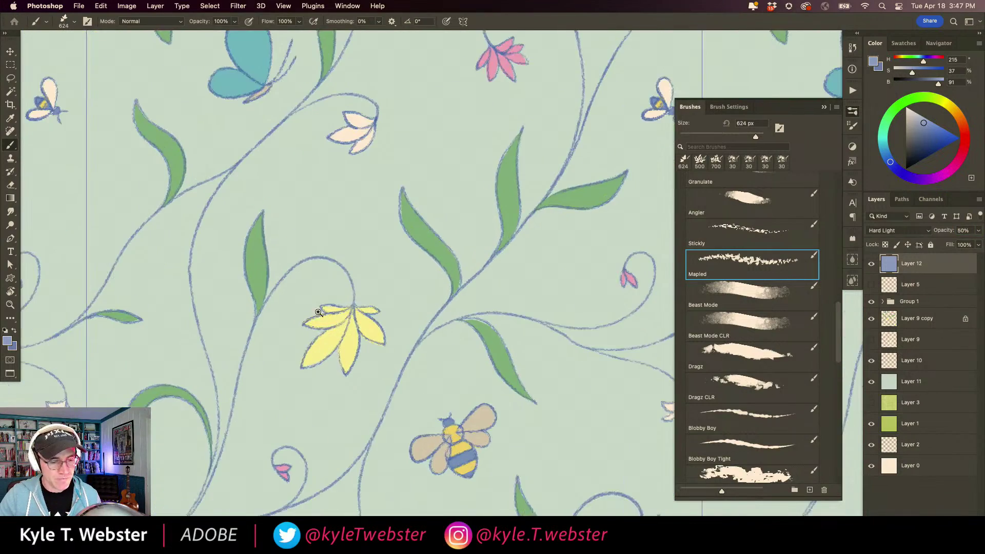
{"action": "left_click", "coordinate": [289, 342], "text": "super"}
{"action": "left_click", "coordinate": [290, 342], "text": "super"}
{"action": "left_click", "coordinate": [292, 349], "text": "super"}
{"action": "left_click", "coordinate": [294, 361], "text": "alt+super"}
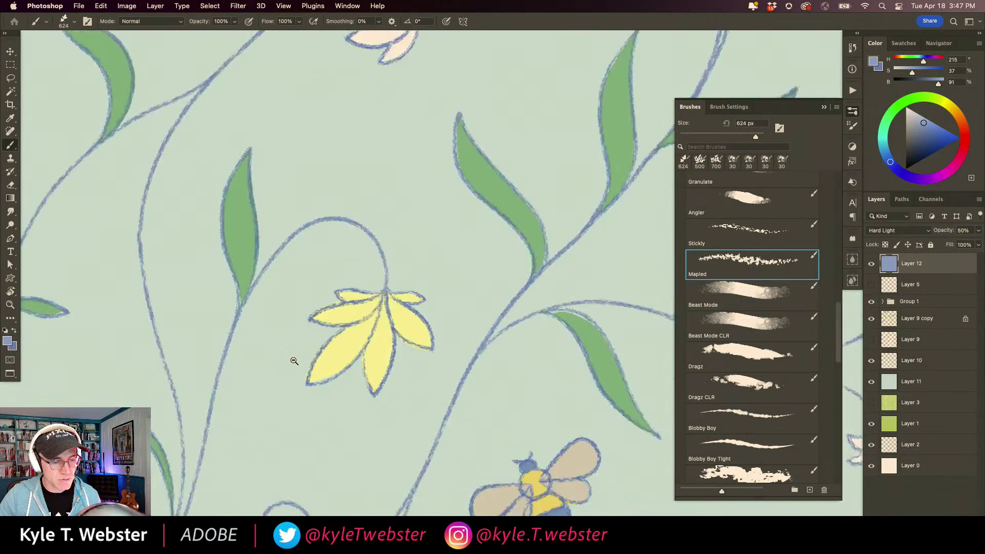
{"action": "left_click", "coordinate": [294, 362], "text": "alt+super"}
{"action": "left_click", "coordinate": [295, 361], "text": "alt+super"}
{"action": "left_click_drag", "start_coordinate": [277, 359], "coordinate": [332, 300]}
{"action": "left_click", "coordinate": [321, 333], "text": "alt+super"}
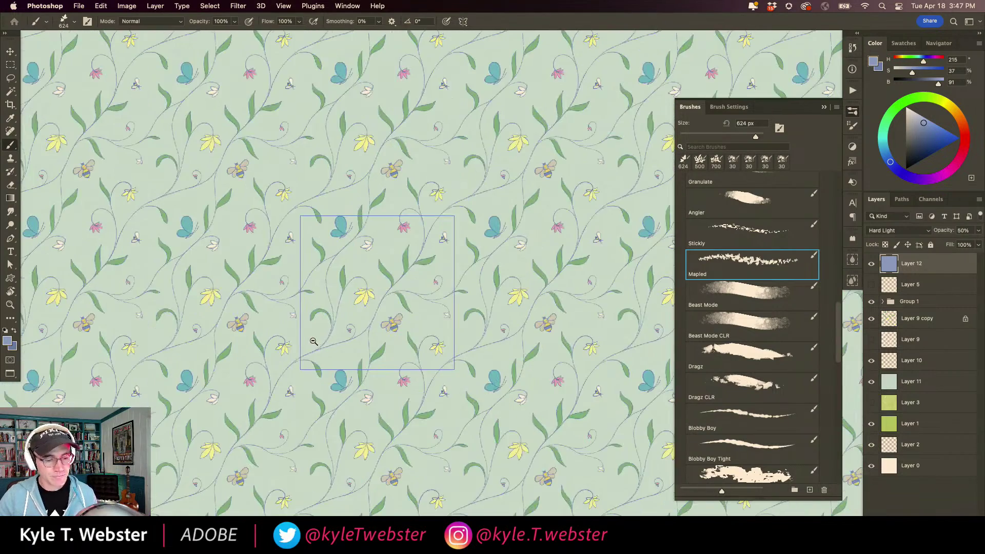
{"action": "left_click_drag", "start_coordinate": [277, 366], "coordinate": [323, 331]}
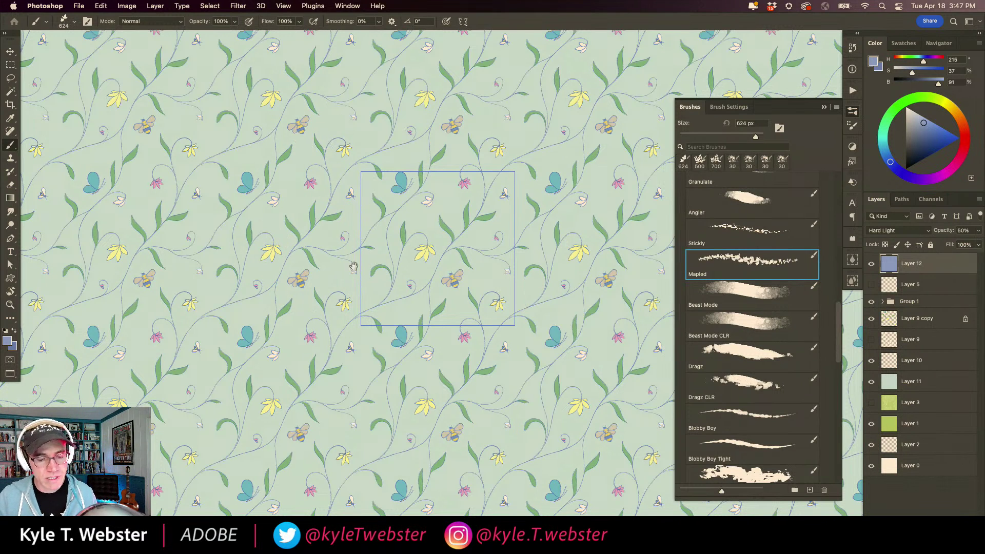
{"action": "left_click_drag", "start_coordinate": [354, 276], "coordinate": [318, 294]}
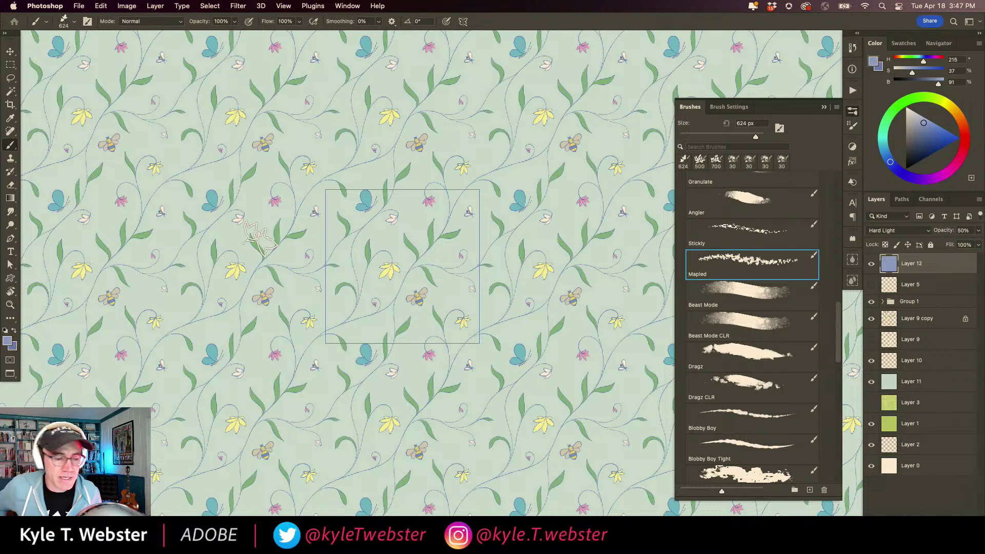
Define the finished artwork as a pattern named "spring 2023".
{"action": "left_click", "coordinate": [100, 6]}
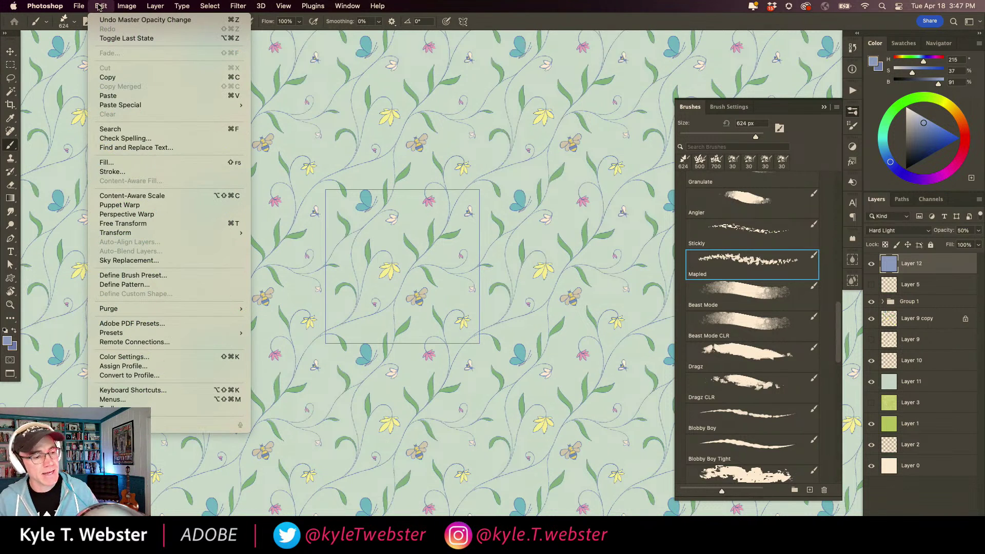
{"action": "left_click", "coordinate": [111, 284]}
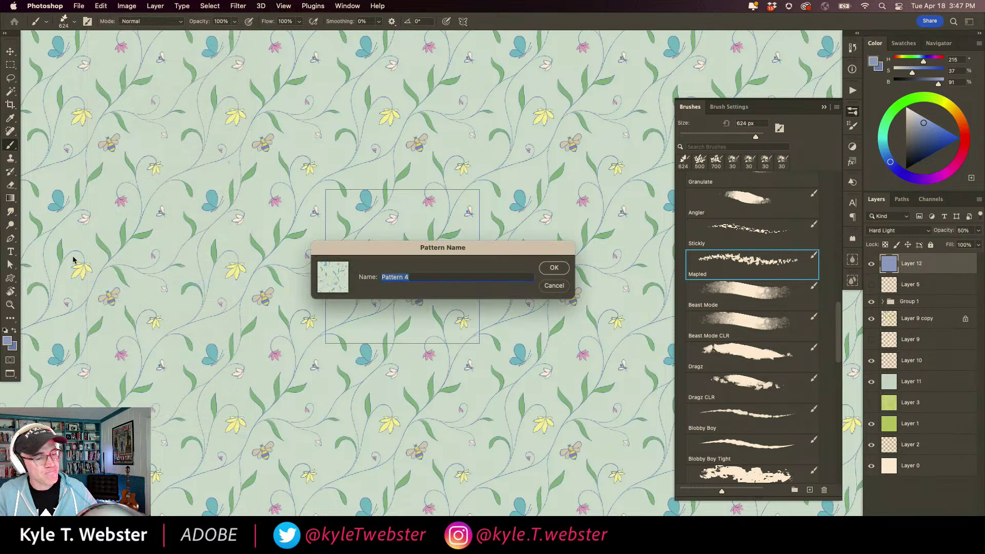
{"action": "type", "text": "spring 20"}
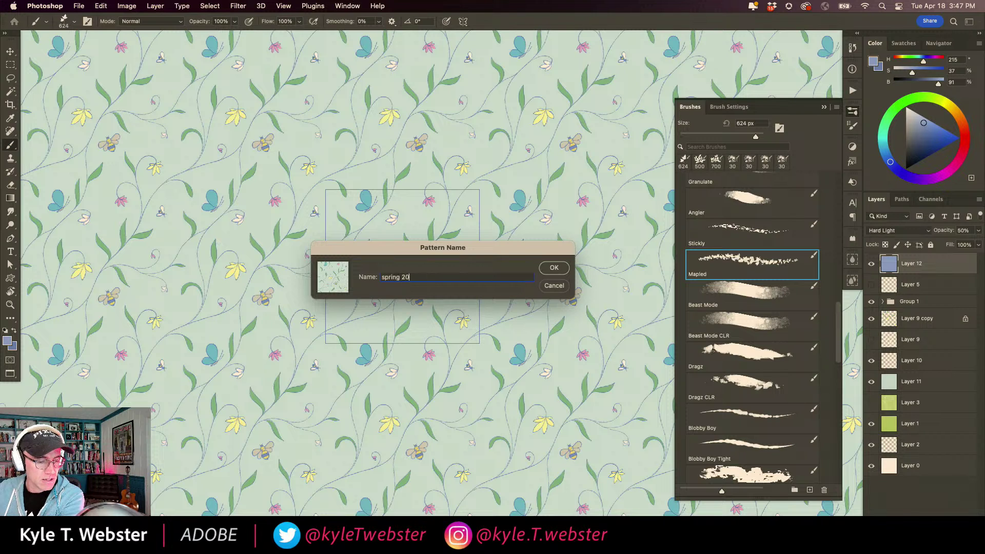
{"action": "type", "text": "23"}
{"action": "key", "text": "Return"}
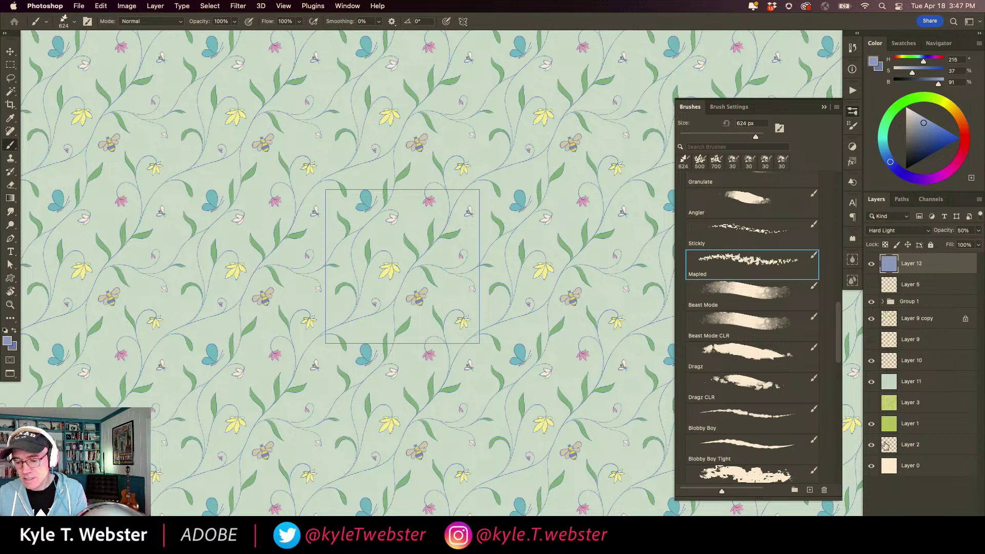
Merge all layers into a single layer and save the flattened document as "flat spring pattern 2023".
{"action": "left_click", "coordinate": [889, 466], "text": "shift"}
{"action": "key", "text": "super+e"}
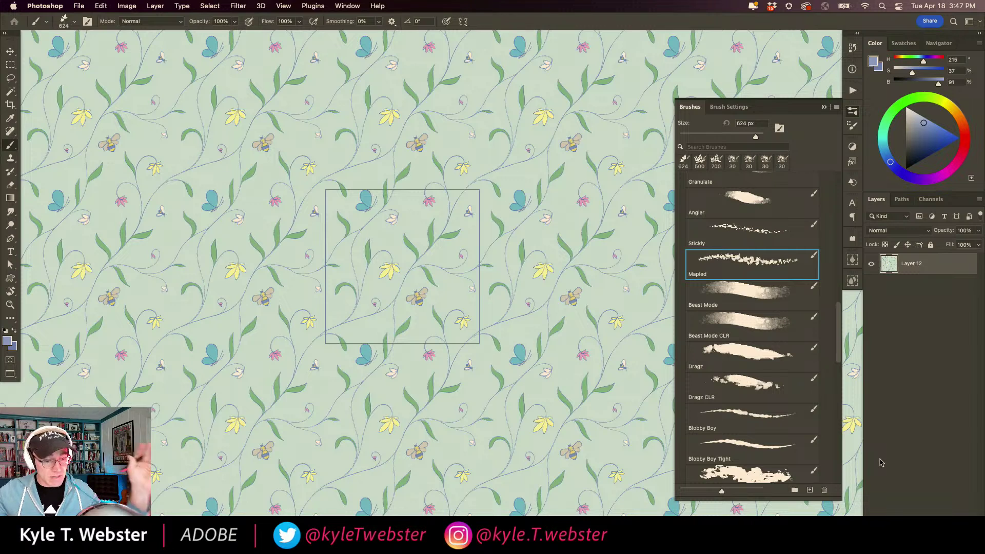
{"action": "left_click", "coordinate": [79, 5]}
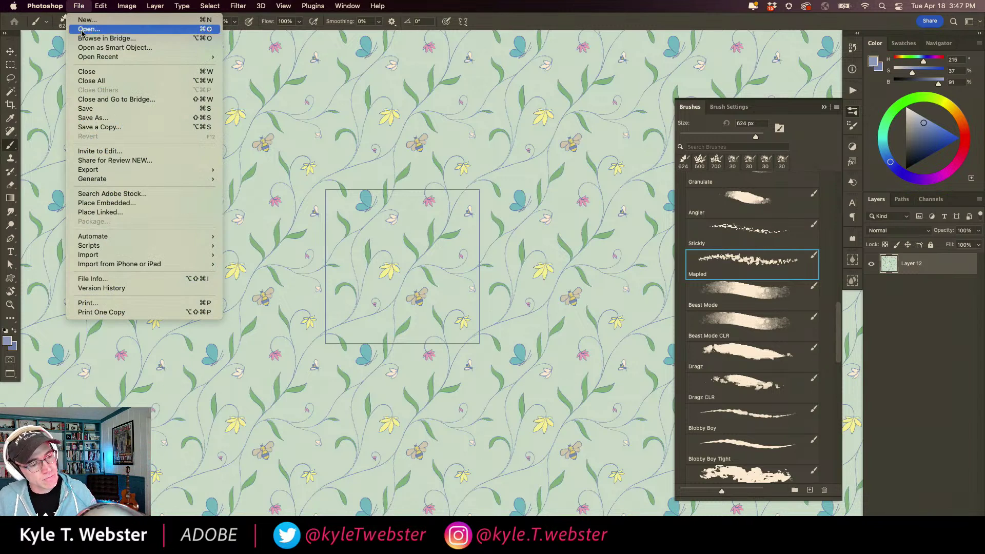
{"action": "left_click", "coordinate": [85, 118]}
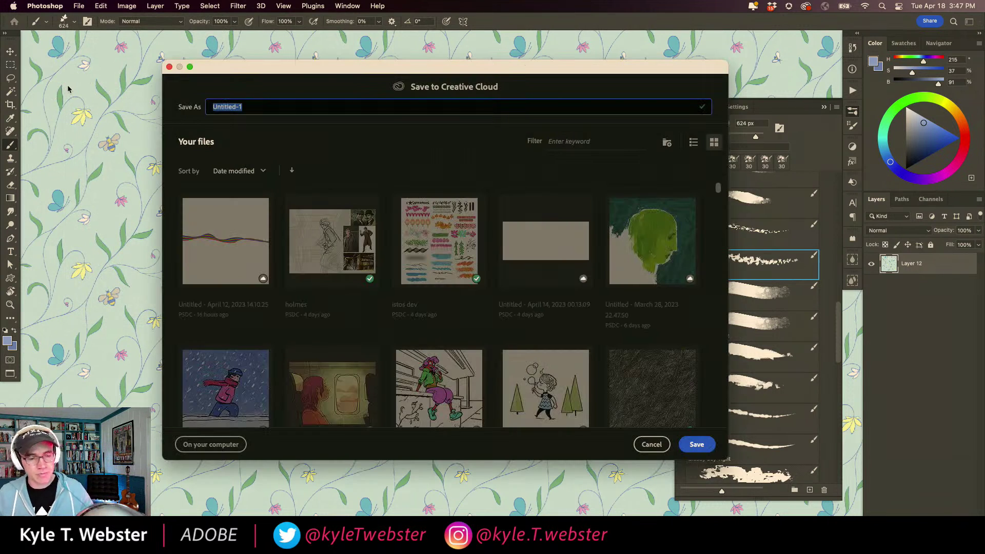
{"action": "type", "text": "flat spring pattern 2023"}
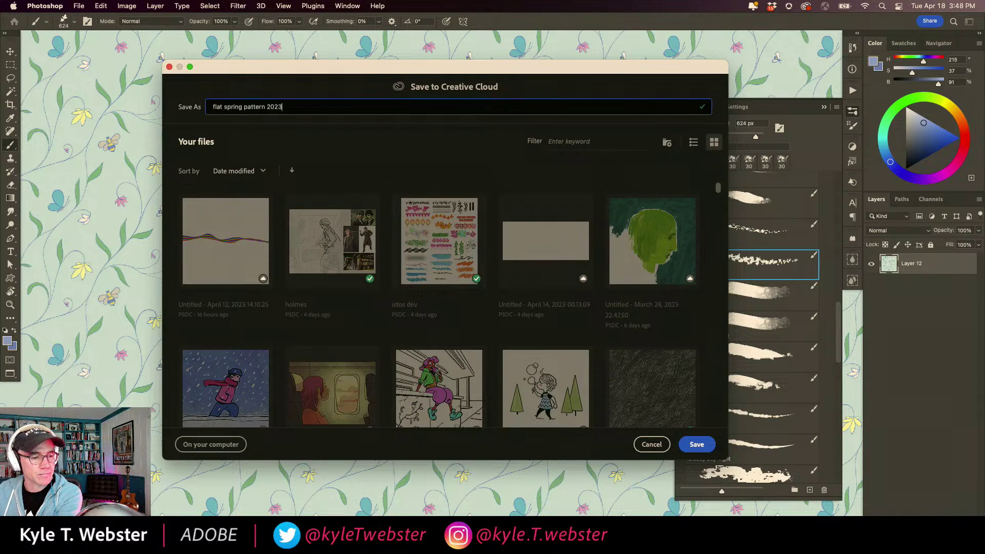
{"action": "key", "text": "Return"}
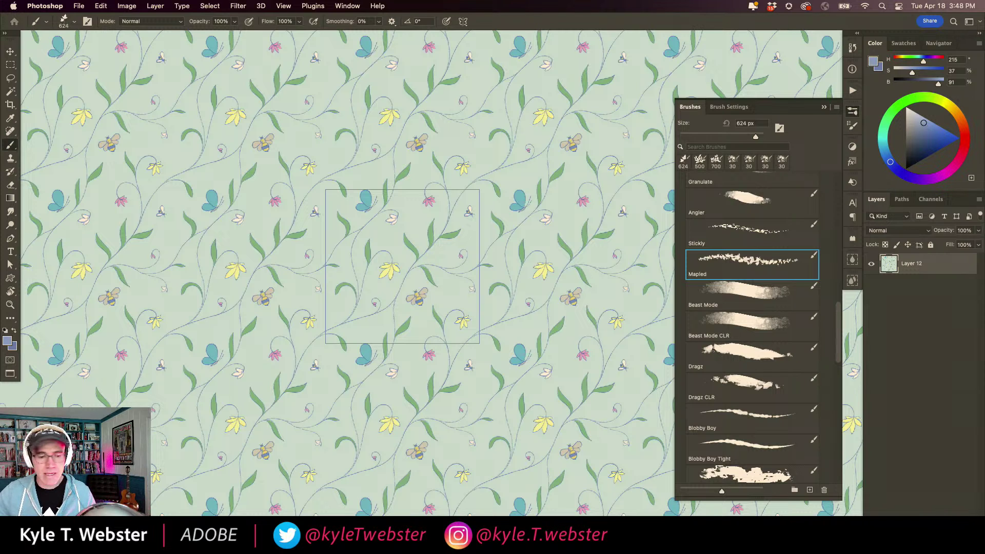
Restore the separate layers and save the layered document as "spring pattern 2023".
{"action": "left_click", "coordinate": [337, 338], "text": "alt+super"}
{"action": "left_click", "coordinate": [78, 5]}
{"action": "mouse_move", "coordinate": [82, 61]}
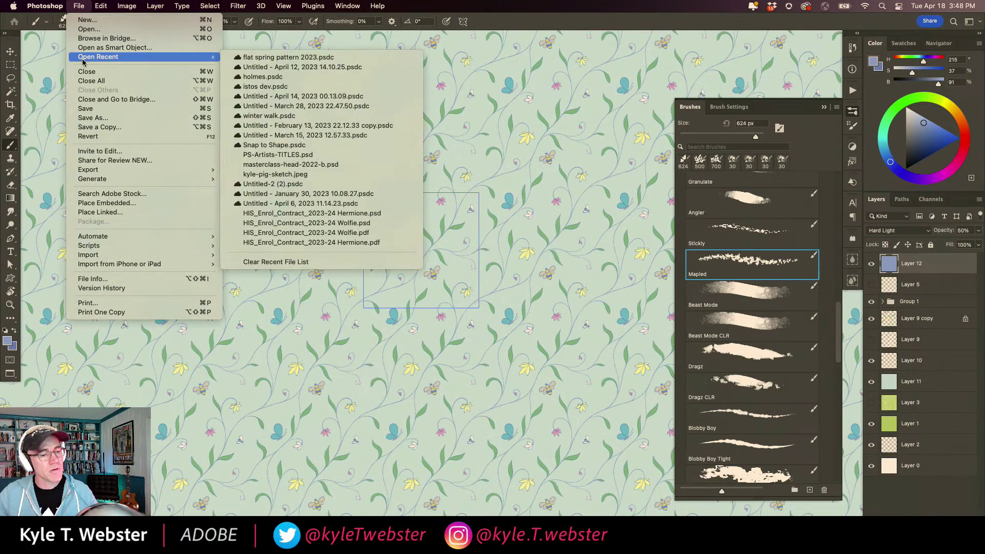
{"action": "left_click", "coordinate": [240, 64]}
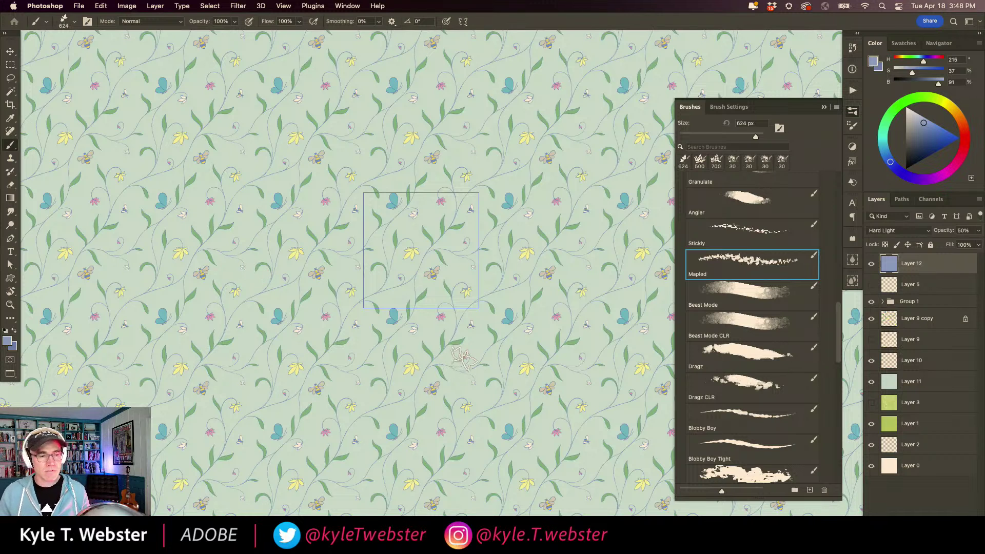
{"action": "left_click", "coordinate": [80, 6]}
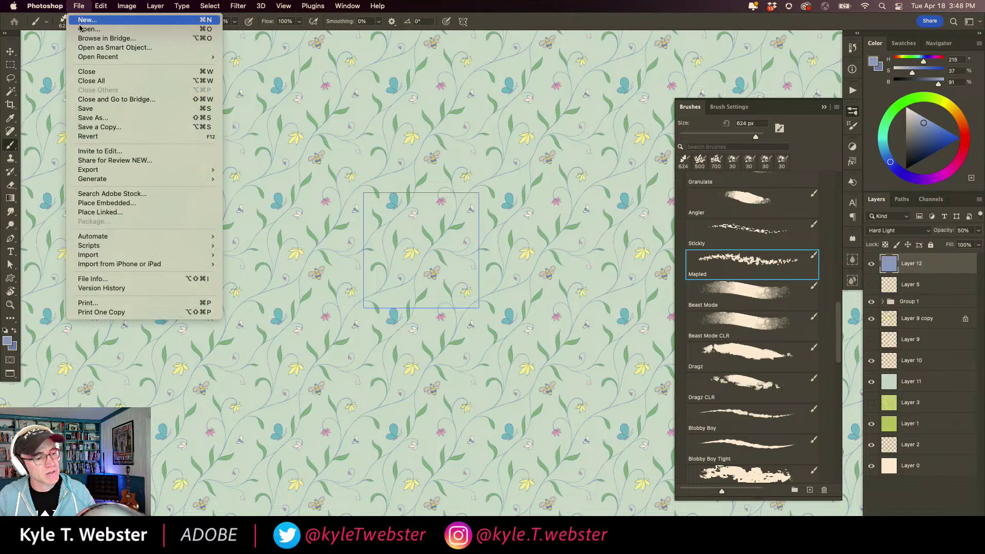
{"action": "left_click", "coordinate": [80, 118]}
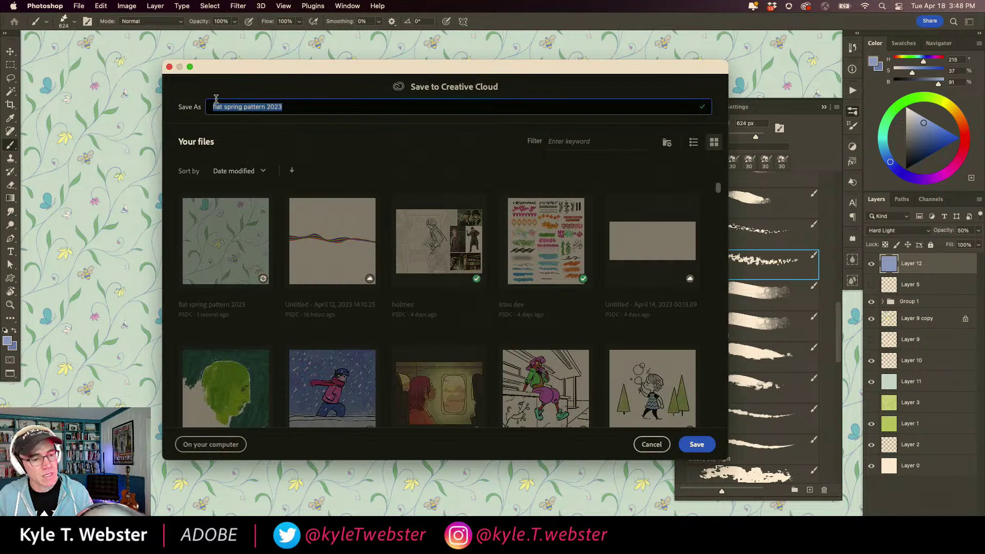
{"action": "left_click", "coordinate": [226, 112]}
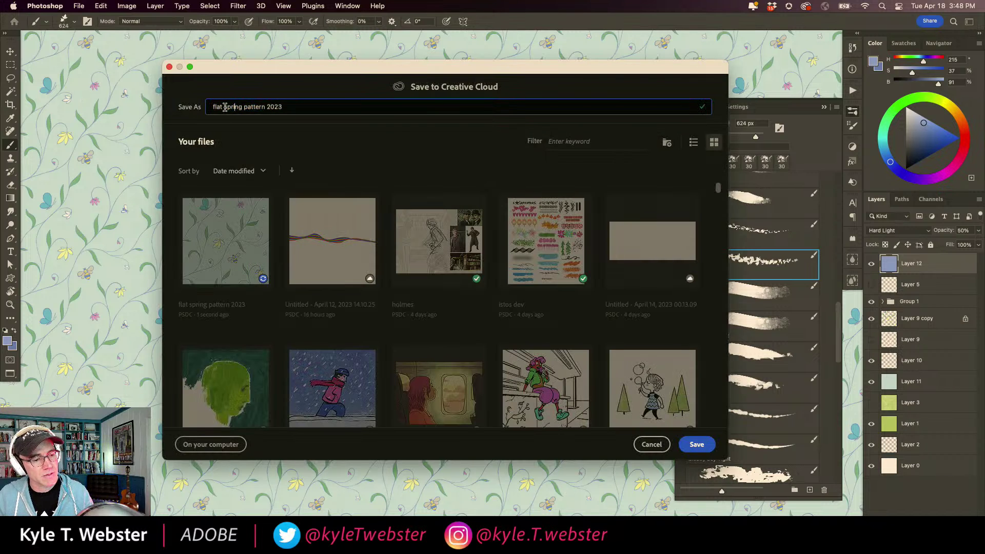
{"action": "left_click_drag", "start_coordinate": [225, 106], "coordinate": [188, 100]}
{"action": "key", "text": "Escape"}
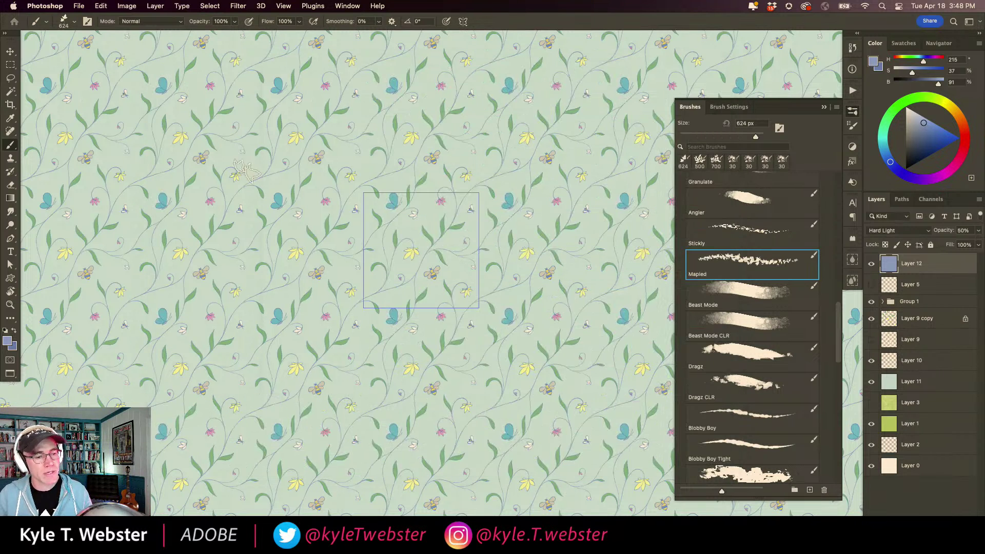
Check the recent files and examine the layered pattern up close and across many repeated tiles.
{"action": "left_click", "coordinate": [77, 6]}
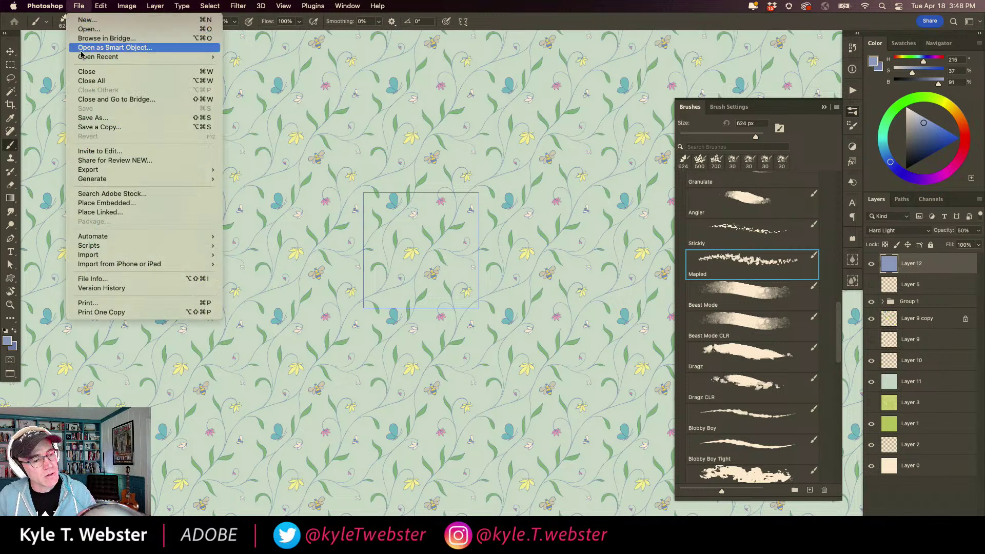
{"action": "mouse_move", "coordinate": [154, 55]}
{"action": "left_click", "coordinate": [235, 65]}
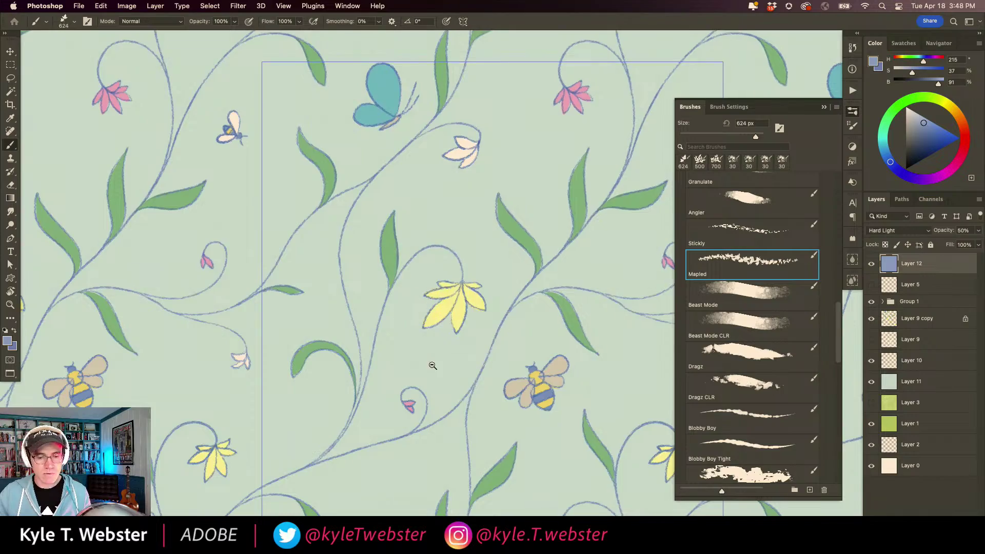
{"action": "scroll", "coordinate": [432, 365], "scroll_direction": "down", "scroll_amount": 5}
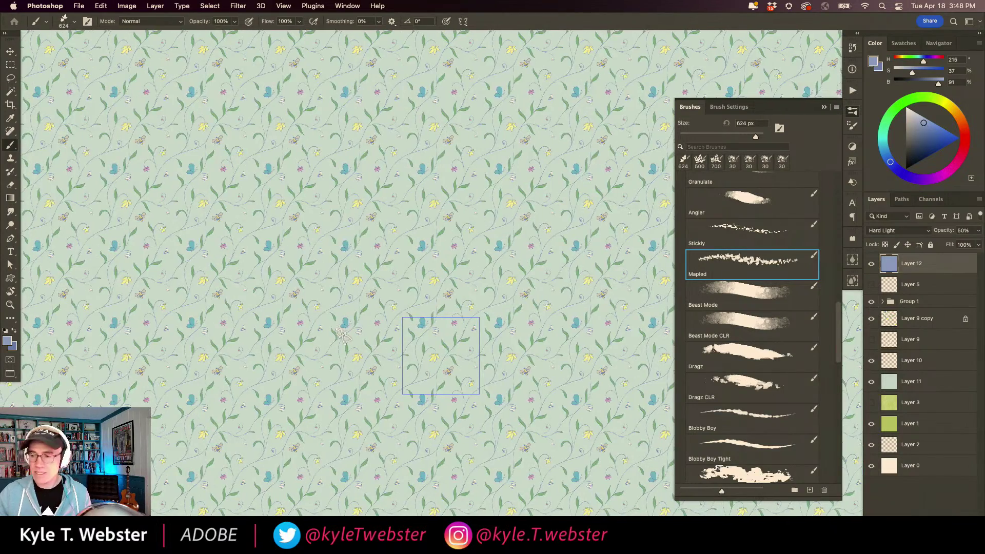
{"action": "scroll", "coordinate": [341, 333], "scroll_direction": "up", "scroll_amount": 1}
{"action": "left_click_drag", "start_coordinate": [342, 278], "coordinate": [336, 317]}
{"action": "scroll", "coordinate": [339, 283], "scroll_direction": "down", "scroll_amount": 2}
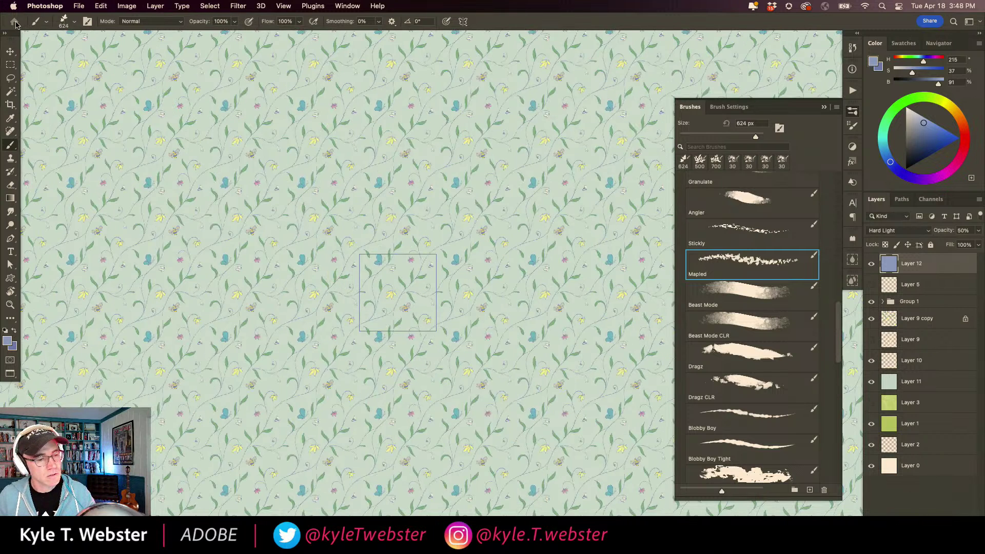
{"action": "left_click", "coordinate": [78, 6]}
{"action": "mouse_move", "coordinate": [92, 57]}
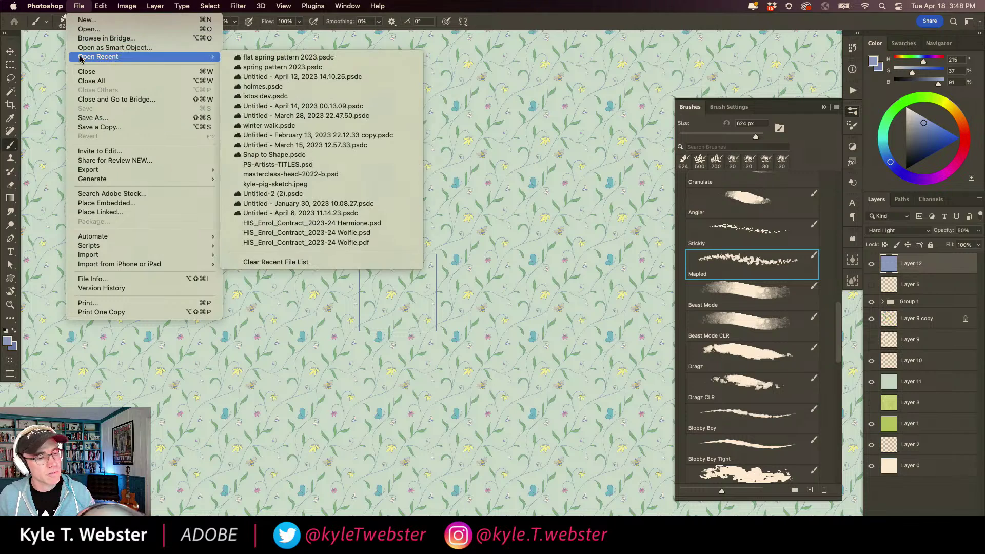
{"action": "left_click", "coordinate": [254, 57]}
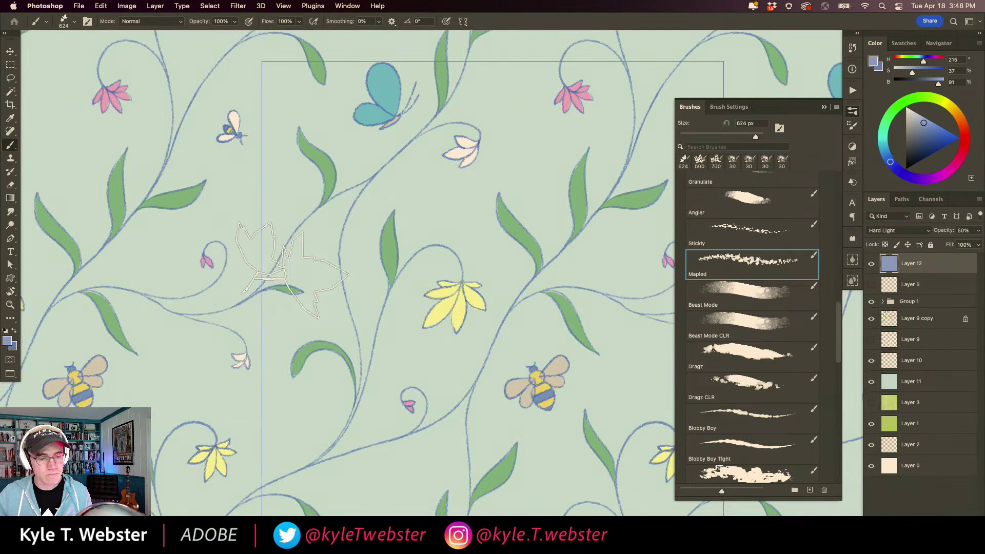
{"action": "left_click", "coordinate": [389, 336], "text": "alt+super"}
{"action": "left_click", "coordinate": [388, 337], "text": "alt+super"}
{"action": "left_click", "coordinate": [388, 337], "text": "alt+super"}
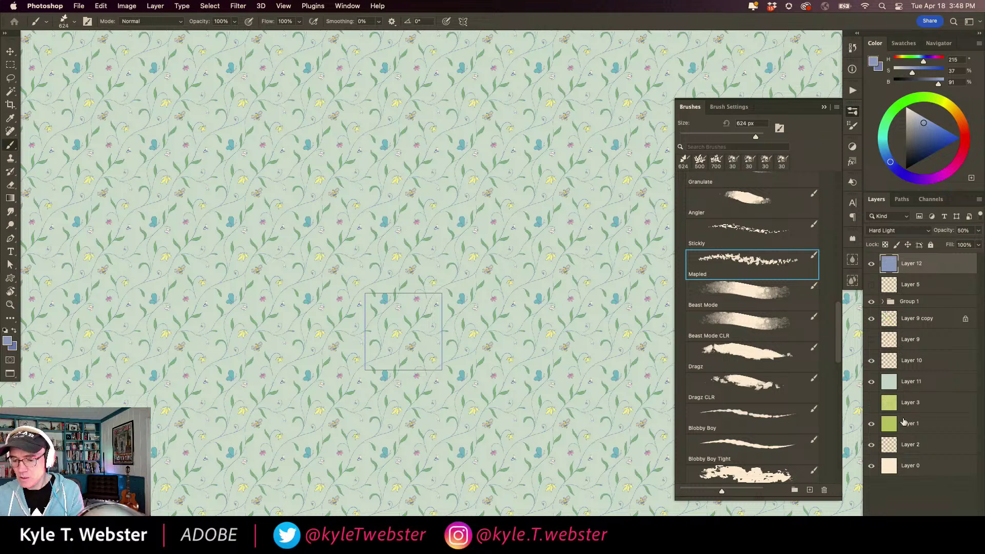
Merge all layers above Layer 0 into one and resize the image to 1200 × 1200 pixels.
{"action": "key", "text": "shift+super+e"}
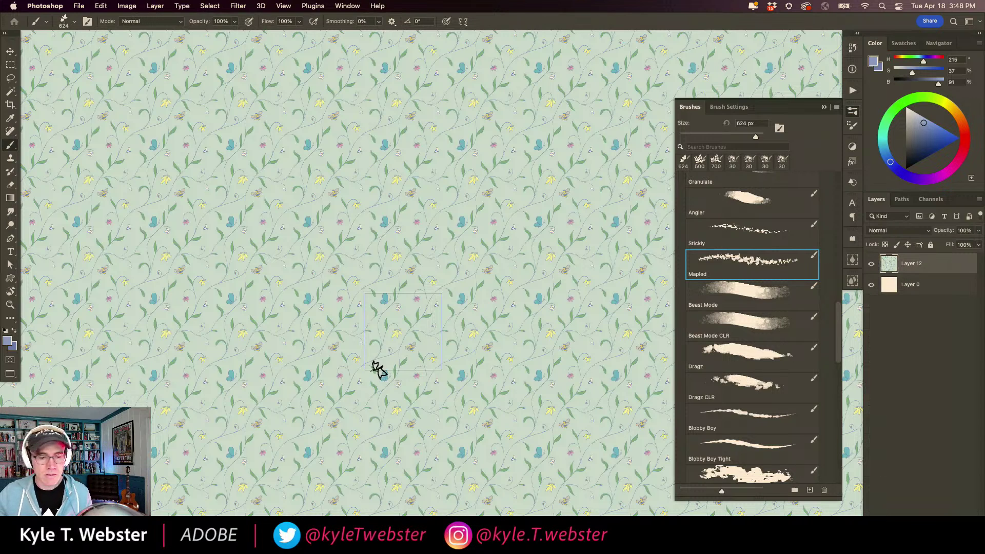
{"action": "left_click", "coordinate": [126, 6]}
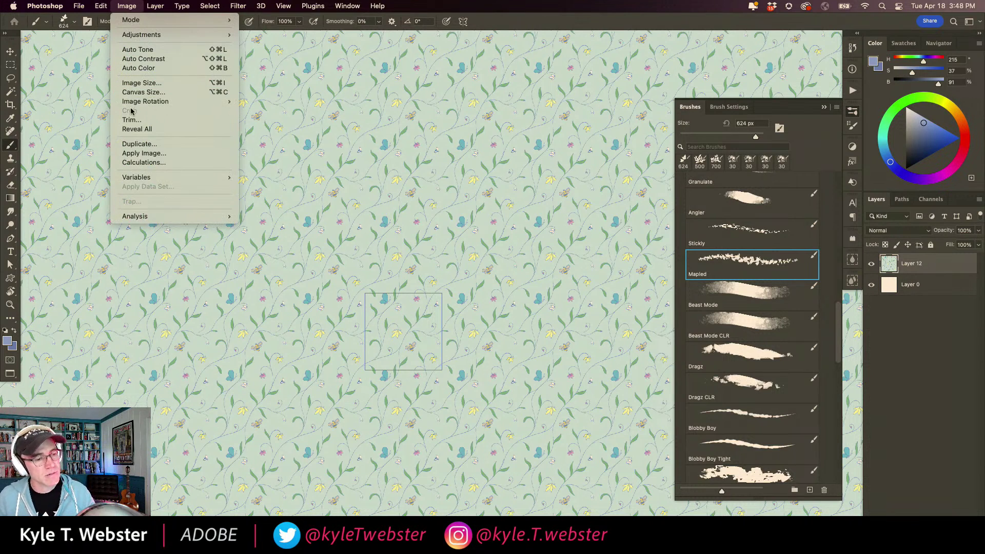
{"action": "left_click", "coordinate": [136, 82]}
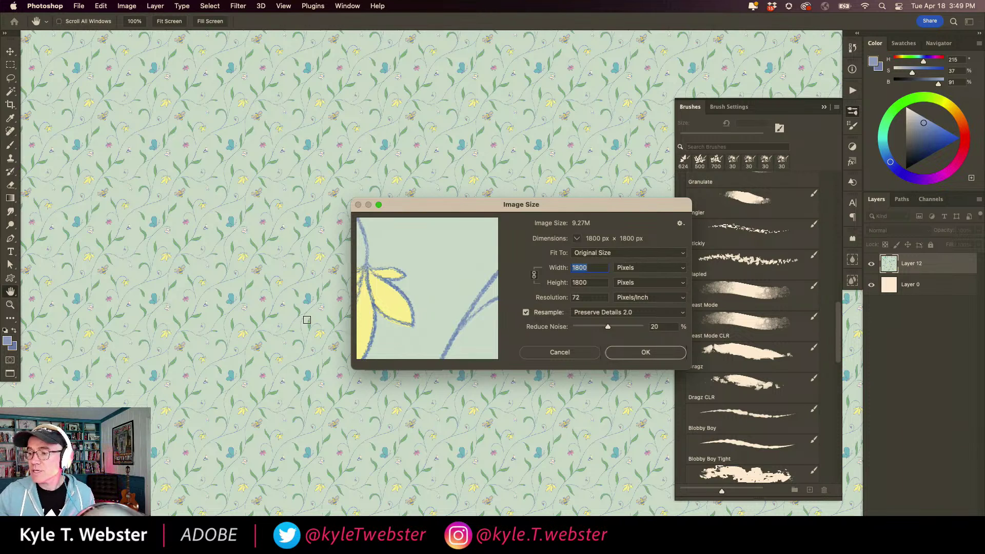
{"action": "type", "text": "1200"}
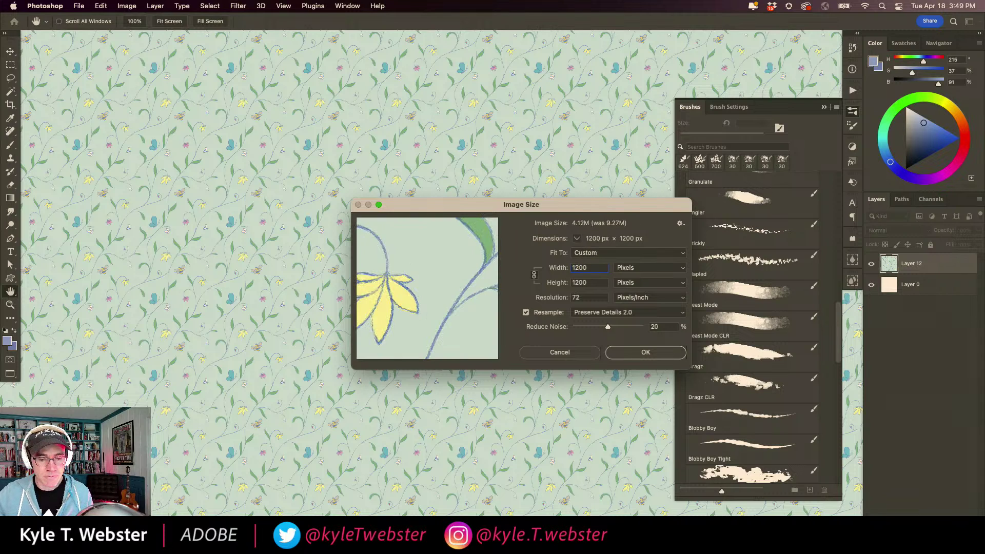
{"action": "key", "text": "Return"}
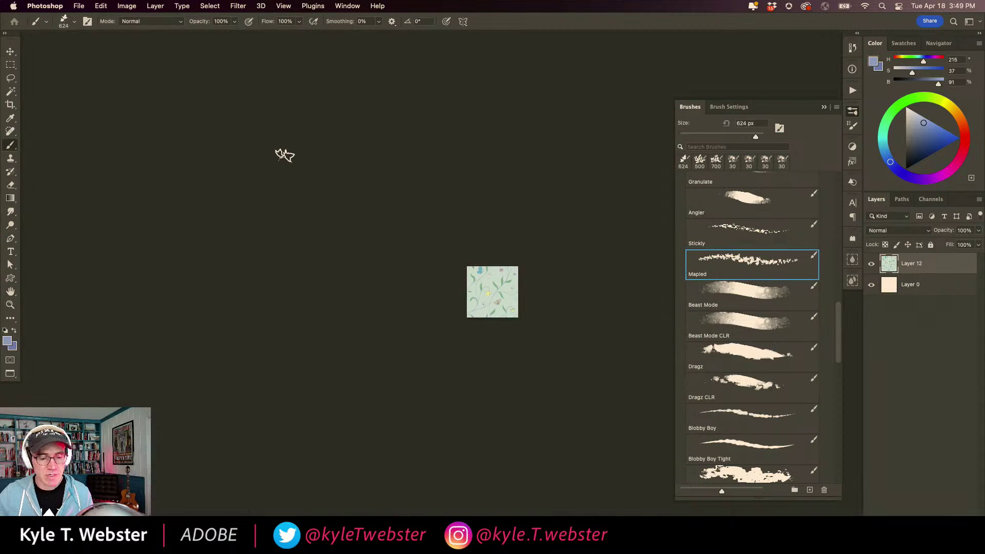
Turn on Pattern Preview for the resized tile and examine its repeat across many tiles.
{"action": "double_click", "coordinate": [10, 306]}
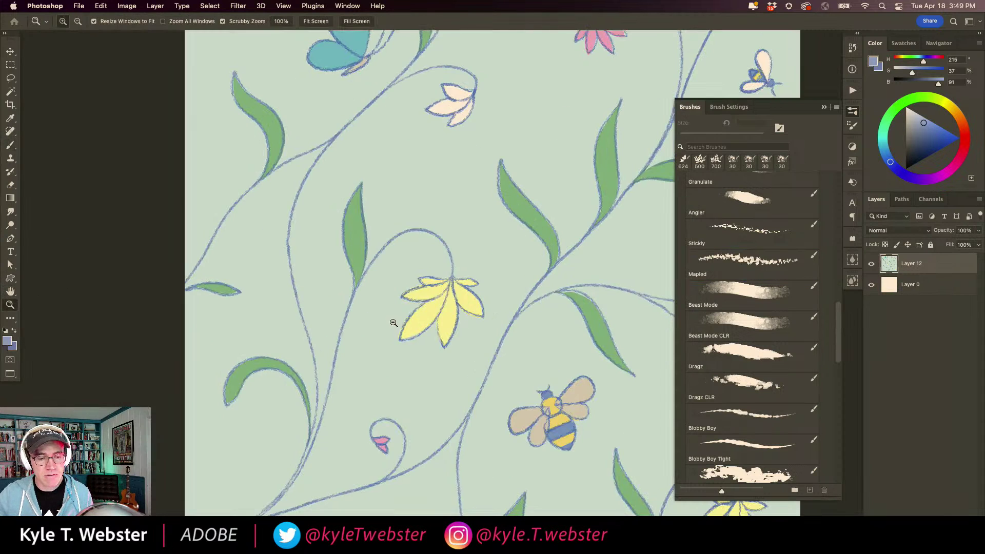
{"action": "key", "text": "super+minus"}
{"action": "key", "text": "super+minus"}
{"action": "key", "text": "super+minus"}
{"action": "left_click_drag", "start_coordinate": [358, 263], "coordinate": [315, 260]}
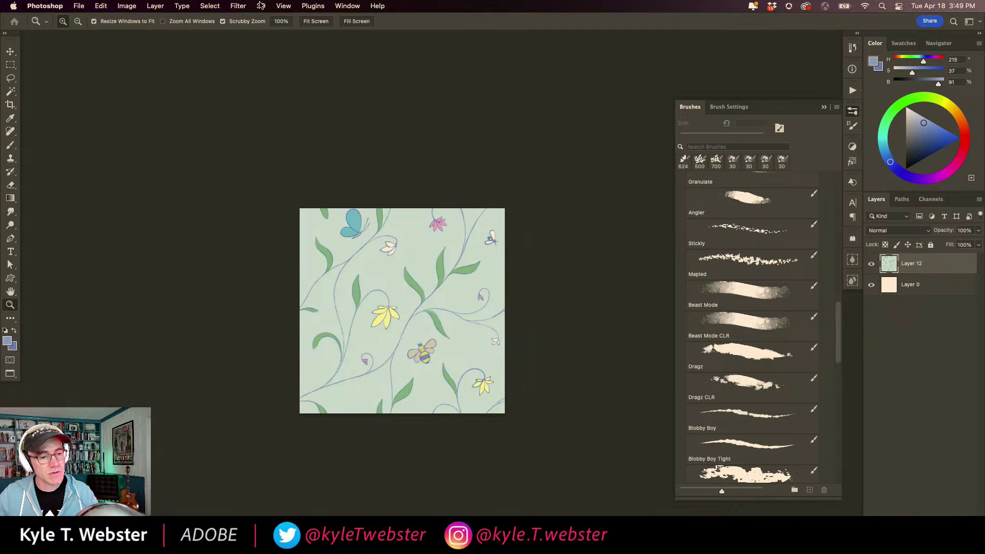
{"action": "left_click", "coordinate": [283, 6]}
{"action": "left_click", "coordinate": [287, 173]}
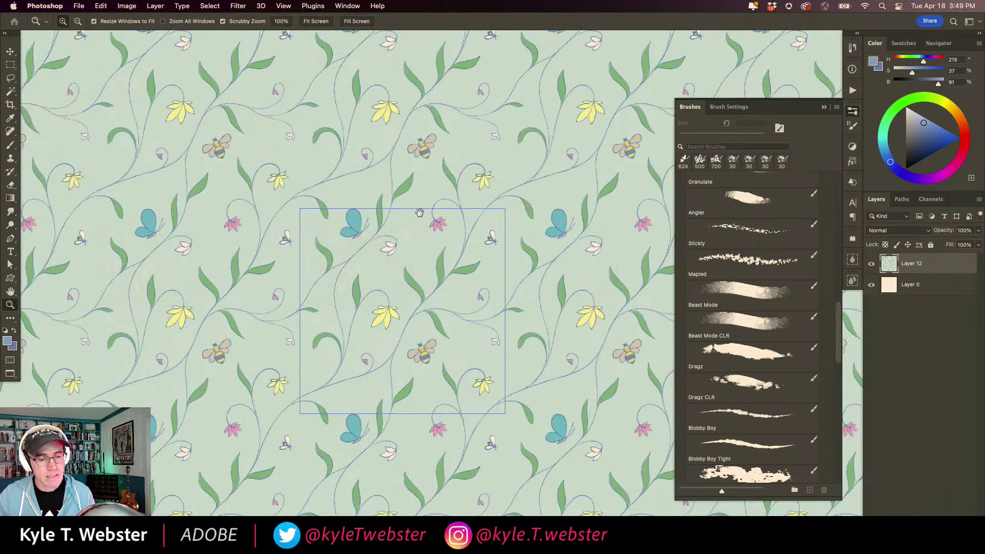
{"action": "left_click_drag", "start_coordinate": [418, 212], "coordinate": [427, 269]}
{"action": "left_click_drag", "start_coordinate": [395, 306], "coordinate": [177, 124]}
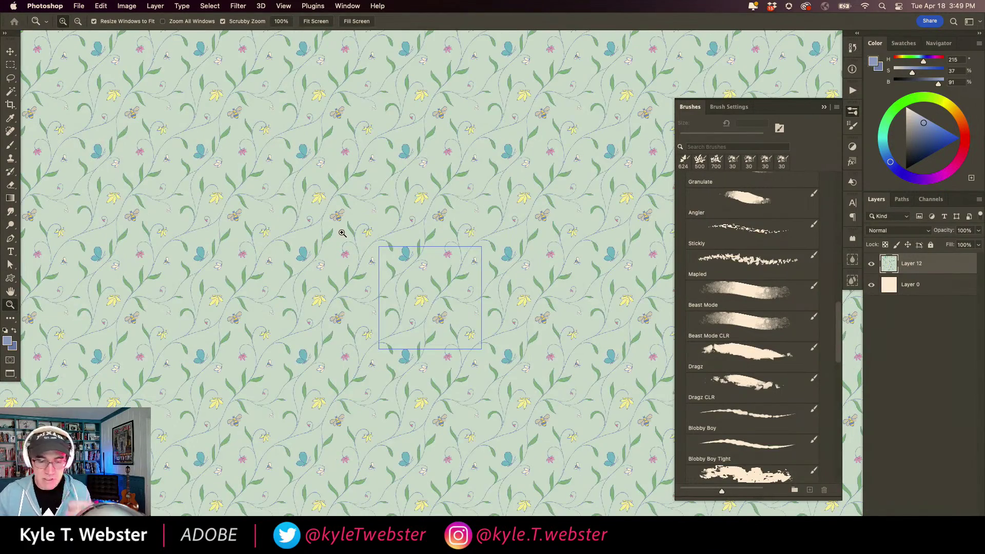
Create a new 2100 × 2100 px document at 72 ppi from the recent presets.
{"action": "key", "text": "super+n"}
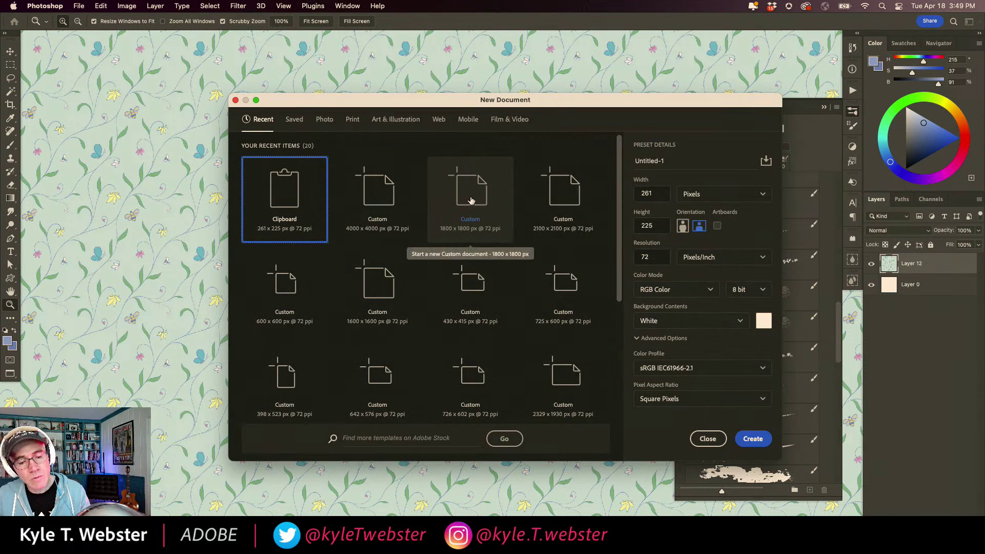
{"action": "left_click", "coordinate": [561, 194]}
{"action": "left_click", "coordinate": [753, 438]}
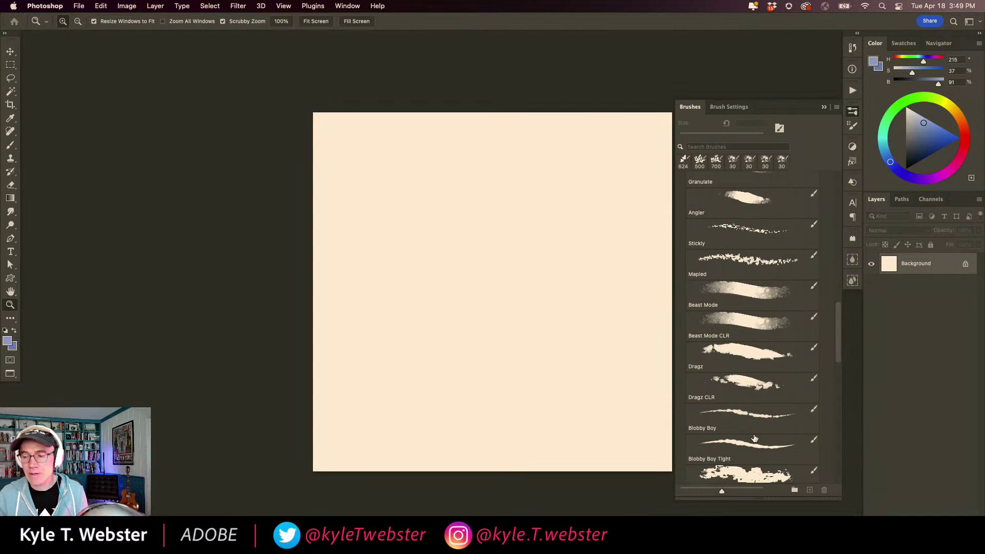
{"action": "key", "text": "b"}
{"action": "left_click_drag", "start_coordinate": [415, 307], "coordinate": [333, 299]}
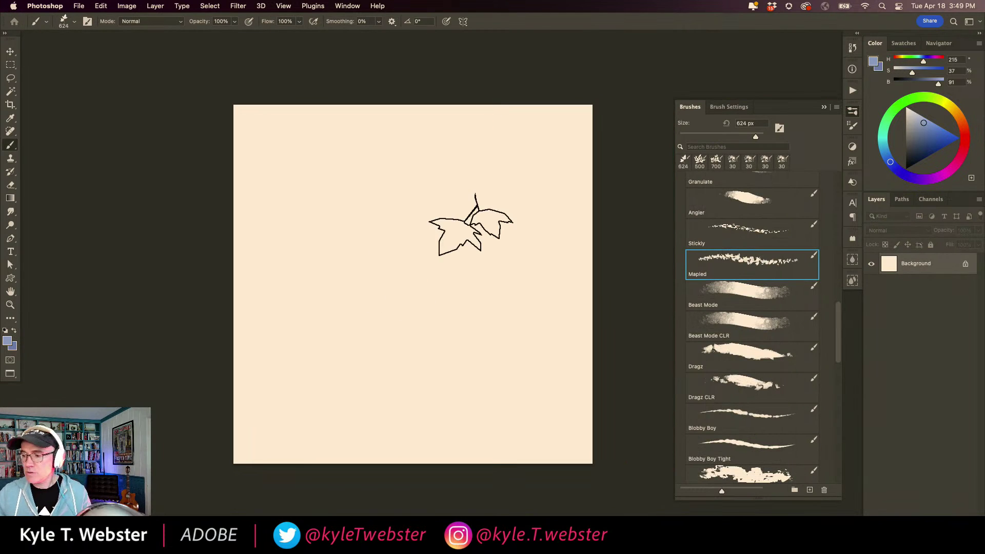
Set up the Angler brush at 200 px with a muted olive color of H 63, S 29, B 72.
{"action": "key", "text": "l"}
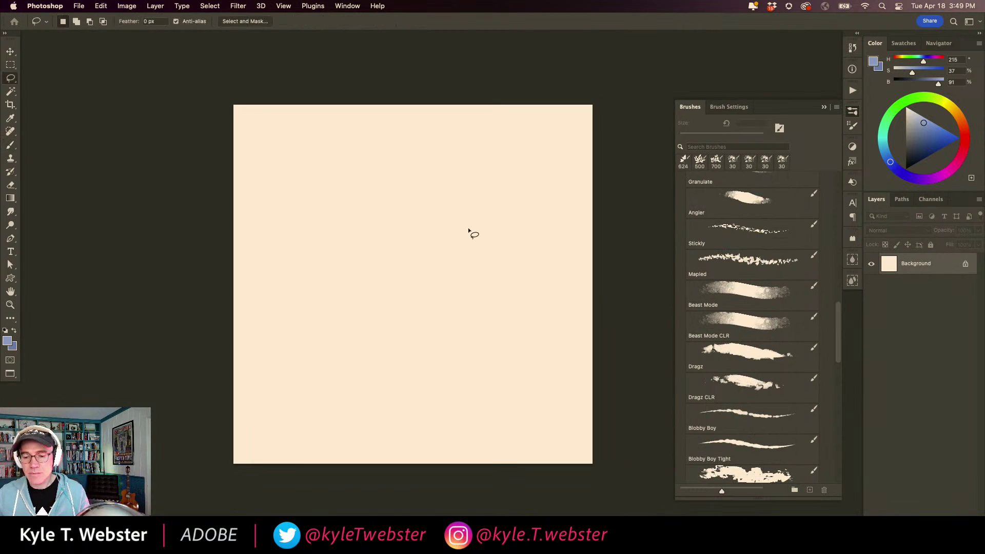
{"action": "left_click", "coordinate": [734, 199]}
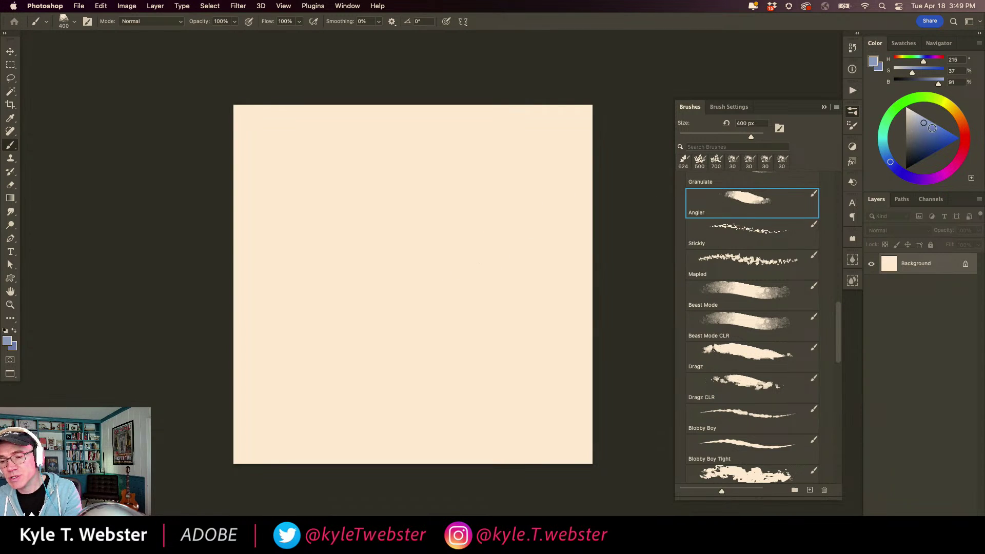
{"action": "left_click", "coordinate": [932, 128]}
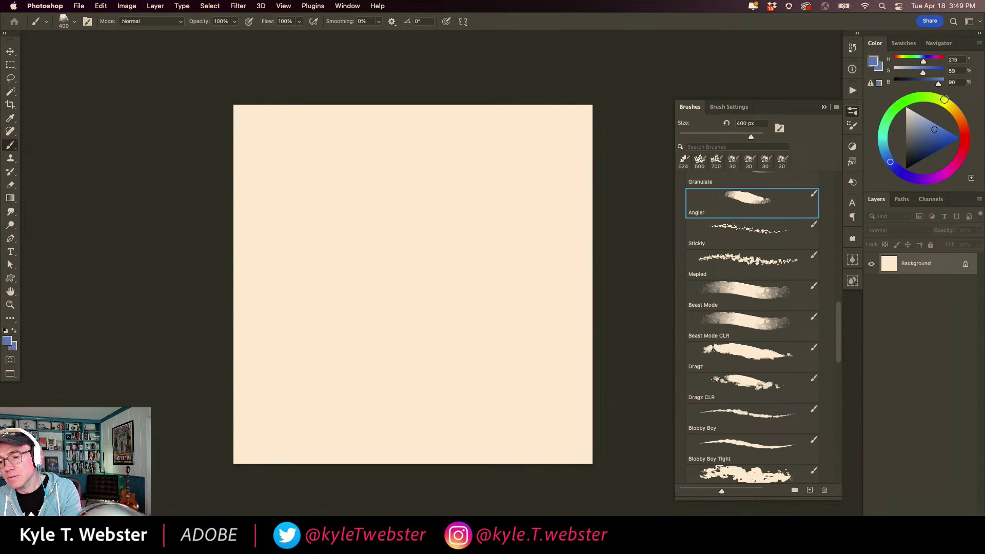
{"action": "left_click", "coordinate": [944, 99]}
{"action": "left_click", "coordinate": [917, 131]}
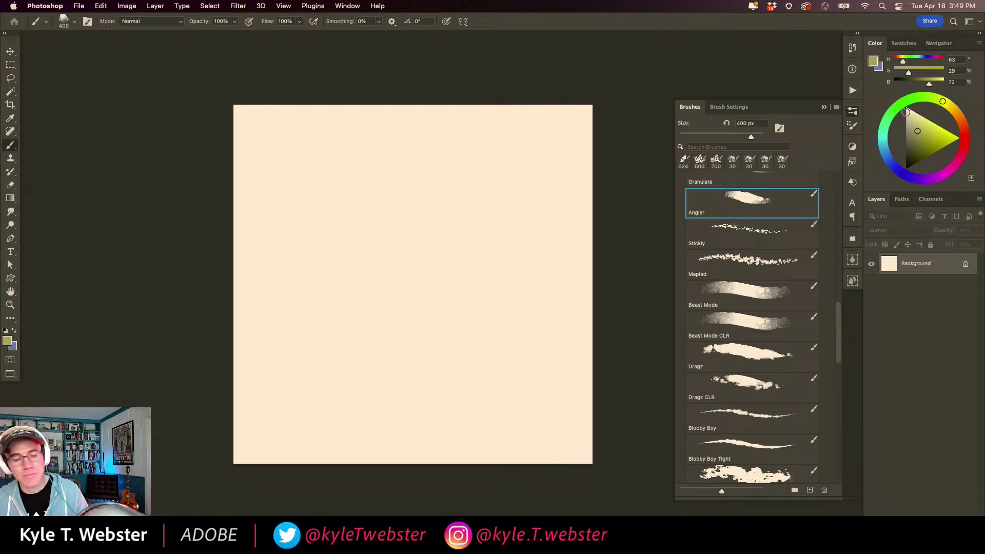
{"action": "key", "text": "bracketleft"}
{"action": "key", "text": "bracketleft"}
{"action": "key", "text": "bracketleft"}
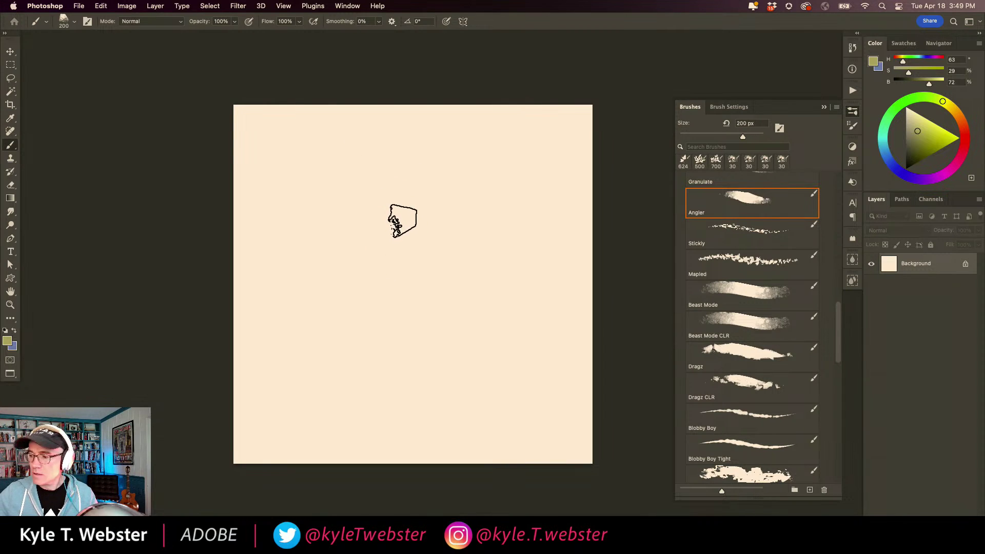
Outline a head, neck and shoulders silhouette in the upper middle of the canvas with the Lasso tool.
{"action": "key", "text": "l"}
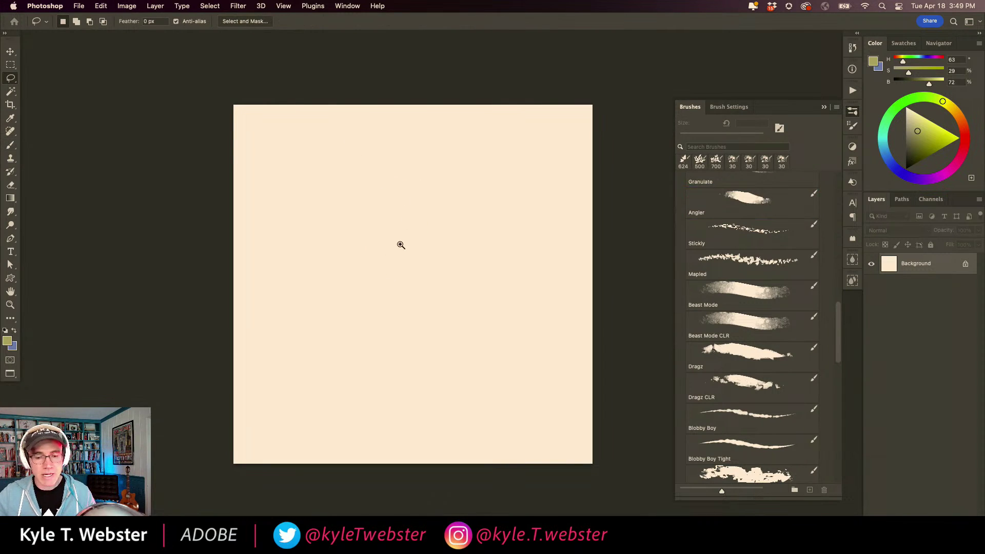
{"action": "left_click", "coordinate": [400, 245]}
{"action": "left_click", "coordinate": [851, 259]}
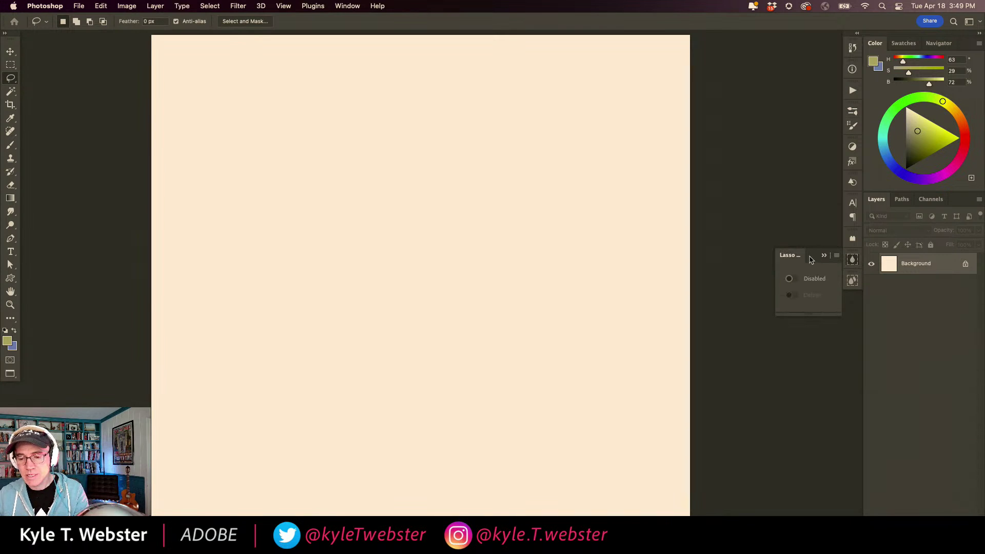
{"action": "left_click", "coordinate": [824, 255]}
{"action": "left_click_drag", "start_coordinate": [414, 204], "coordinate": [413, 214]}
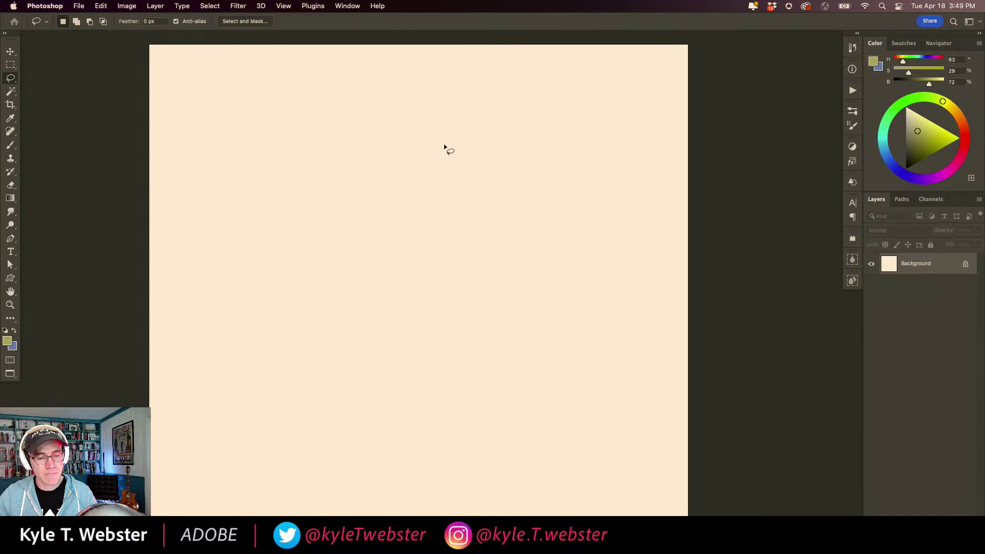
{"action": "mouse_move", "coordinate": [447, 195]}
{"action": "left_mouse_down"}
{"action": "mouse_move", "coordinate": [452, 165]}
{"action": "mouse_move", "coordinate": [444, 147]}
{"action": "mouse_move", "coordinate": [428, 143]}
{"action": "mouse_move", "coordinate": [416, 163]}
{"action": "mouse_move", "coordinate": [433, 215]}
{"action": "mouse_move", "coordinate": [431, 207]}
{"action": "mouse_move", "coordinate": [414, 220]}
{"action": "mouse_move", "coordinate": [453, 245]}
{"action": "mouse_move", "coordinate": [472, 218]}
{"action": "mouse_move", "coordinate": [417, 171]}
{"action": "mouse_move", "coordinate": [420, 183]}
{"action": "mouse_move", "coordinate": [448, 166]}
{"action": "left_mouse_up"}
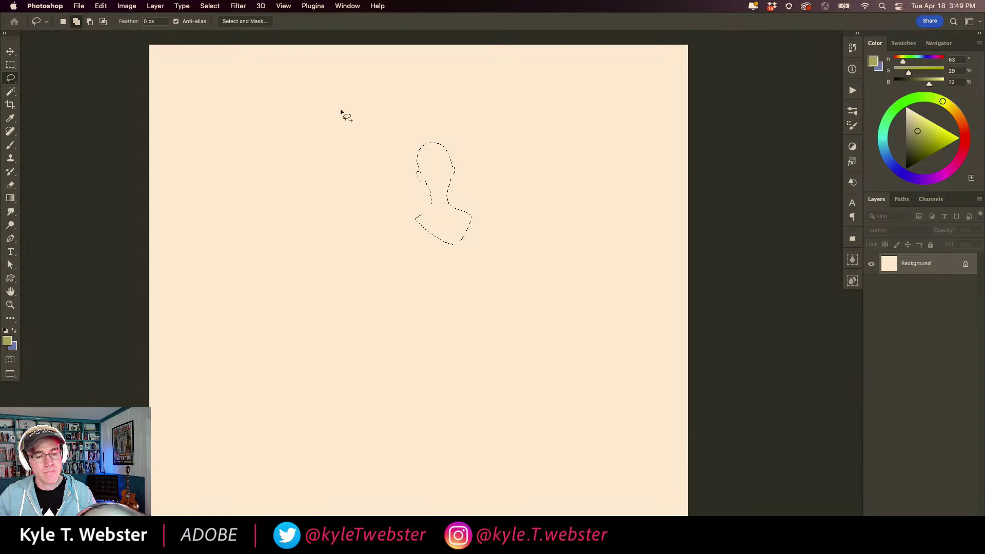
Paint the bust selection in olive, shade it with a darker olive of H 63, S 32, B 55, and deselect.
{"action": "key", "text": "b"}
{"action": "mouse_move", "coordinate": [407, 193]}
{"action": "left_mouse_down"}
{"action": "mouse_move", "coordinate": [424, 166]}
{"action": "mouse_move", "coordinate": [423, 149]}
{"action": "mouse_move", "coordinate": [453, 189]}
{"action": "mouse_move", "coordinate": [411, 156]}
{"action": "mouse_move", "coordinate": [440, 174]}
{"action": "mouse_move", "coordinate": [422, 222]}
{"action": "mouse_move", "coordinate": [458, 241]}
{"action": "mouse_move", "coordinate": [430, 168]}
{"action": "mouse_move", "coordinate": [446, 213]}
{"action": "left_mouse_up"}
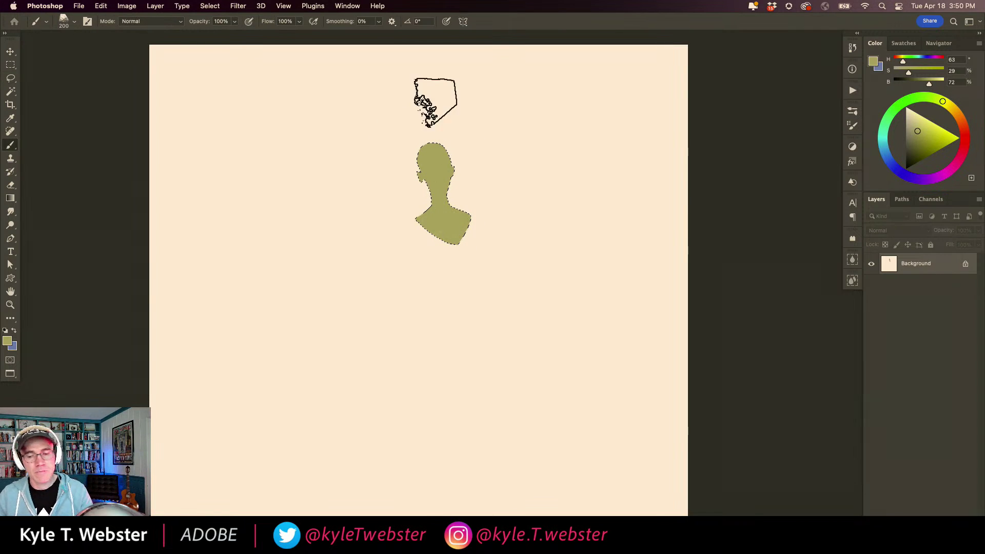
{"action": "left_click", "coordinate": [915, 140]}
{"action": "mouse_move", "coordinate": [433, 150]}
{"action": "left_mouse_down"}
{"action": "mouse_move", "coordinate": [442, 217]}
{"action": "mouse_move", "coordinate": [462, 224]}
{"action": "mouse_move", "coordinate": [414, 221]}
{"action": "mouse_move", "coordinate": [410, 138]}
{"action": "left_mouse_up"}
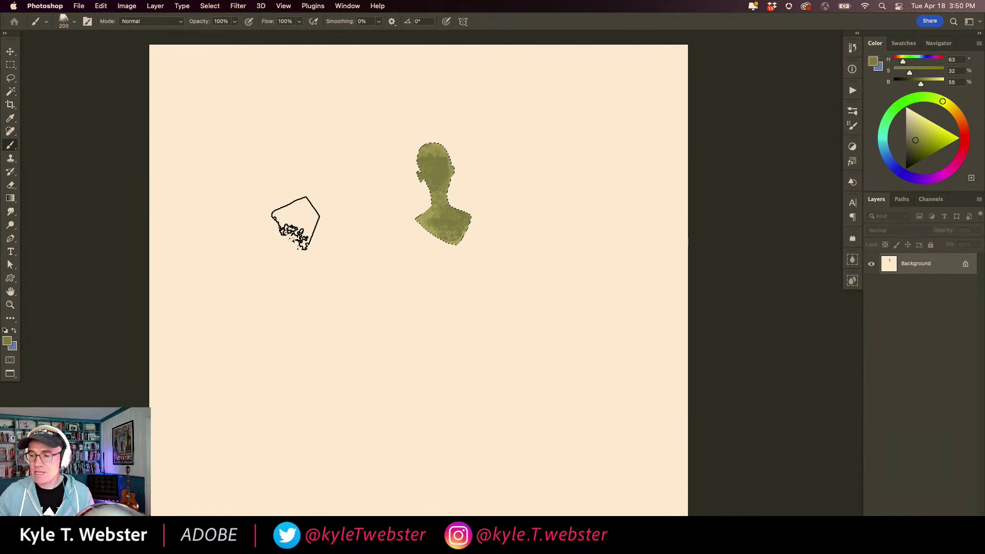
{"action": "key", "text": "ctrl+d"}
Lasso two legs, a lowered forearm and a raised forearm with hand around the bust as one combined selection.
{"action": "left_click_drag", "start_coordinate": [373, 243], "coordinate": [357, 205]}
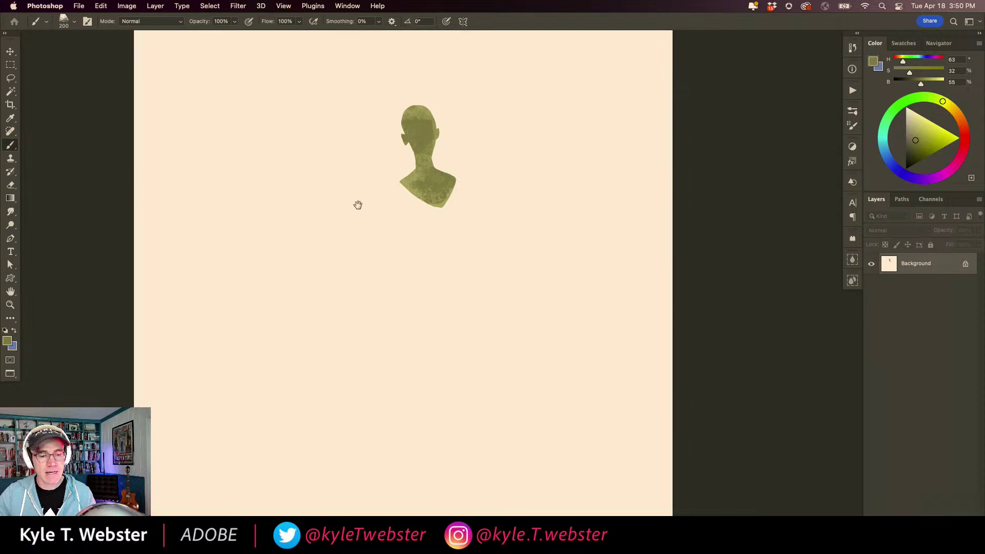
{"action": "left_click", "coordinate": [370, 222], "text": "alt"}
{"action": "key", "text": "l"}
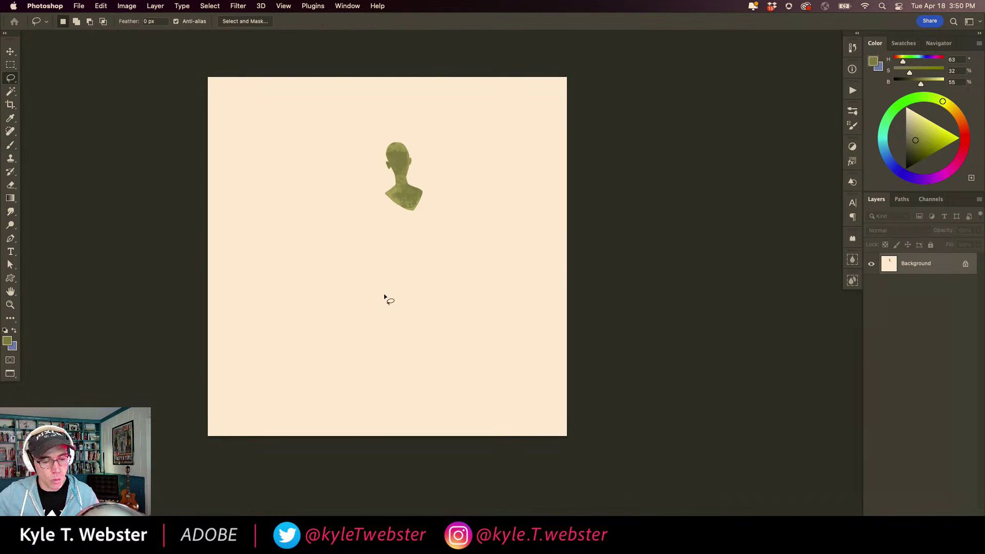
{"action": "mouse_move", "coordinate": [384, 293]}
{"action": "left_mouse_down"}
{"action": "mouse_move", "coordinate": [369, 391]}
{"action": "mouse_move", "coordinate": [396, 293]}
{"action": "mouse_move", "coordinate": [421, 333]}
{"action": "mouse_move", "coordinate": [417, 395]}
{"action": "mouse_move", "coordinate": [408, 293]}
{"action": "mouse_move", "coordinate": [369, 393]}
{"action": "mouse_move", "coordinate": [385, 294]}
{"action": "left_mouse_up"}
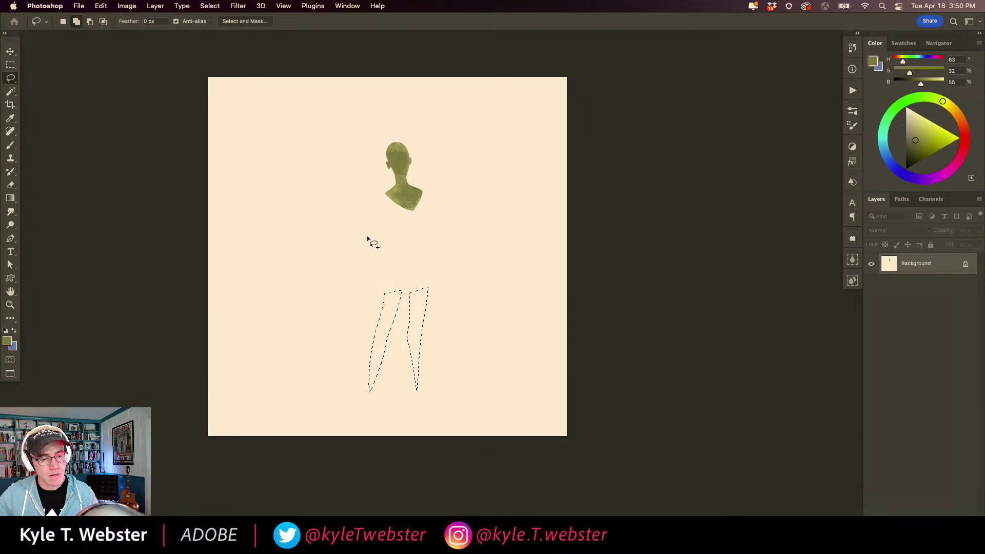
{"action": "mouse_move", "coordinate": [368, 235]}
{"action": "left_mouse_down"}
{"action": "mouse_move", "coordinate": [361, 293]}
{"action": "mouse_move", "coordinate": [377, 238]}
{"action": "left_mouse_up"}
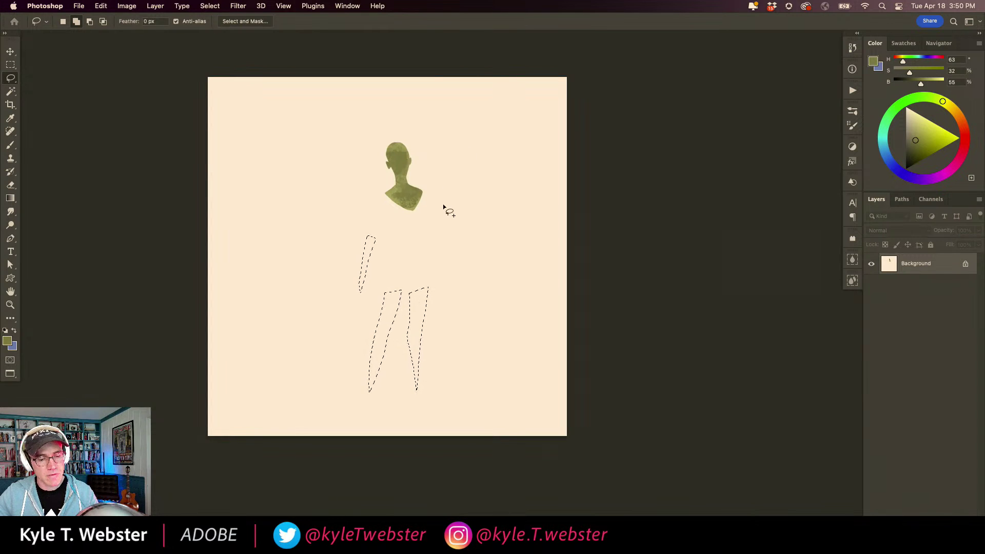
{"action": "mouse_move", "coordinate": [447, 202]}
{"action": "left_mouse_down"}
{"action": "mouse_move", "coordinate": [467, 161]}
{"action": "mouse_move", "coordinate": [454, 211]}
{"action": "mouse_move", "coordinate": [444, 211]}
{"action": "left_mouse_up"}
Paint the selected legs and forearms with the dark olive Angler brush and deselect.
{"action": "key", "text": "b"}
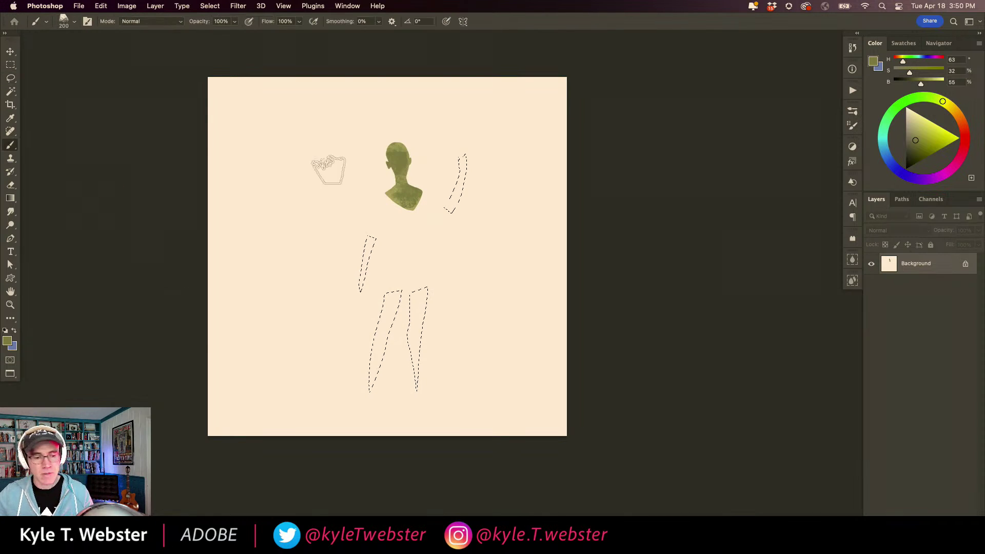
{"action": "mouse_move", "coordinate": [369, 240]}
{"action": "left_mouse_down"}
{"action": "mouse_move", "coordinate": [359, 280]}
{"action": "mouse_move", "coordinate": [364, 226]}
{"action": "mouse_move", "coordinate": [387, 308]}
{"action": "mouse_move", "coordinate": [354, 400]}
{"action": "mouse_move", "coordinate": [391, 277]}
{"action": "mouse_move", "coordinate": [373, 359]}
{"action": "left_mouse_up"}
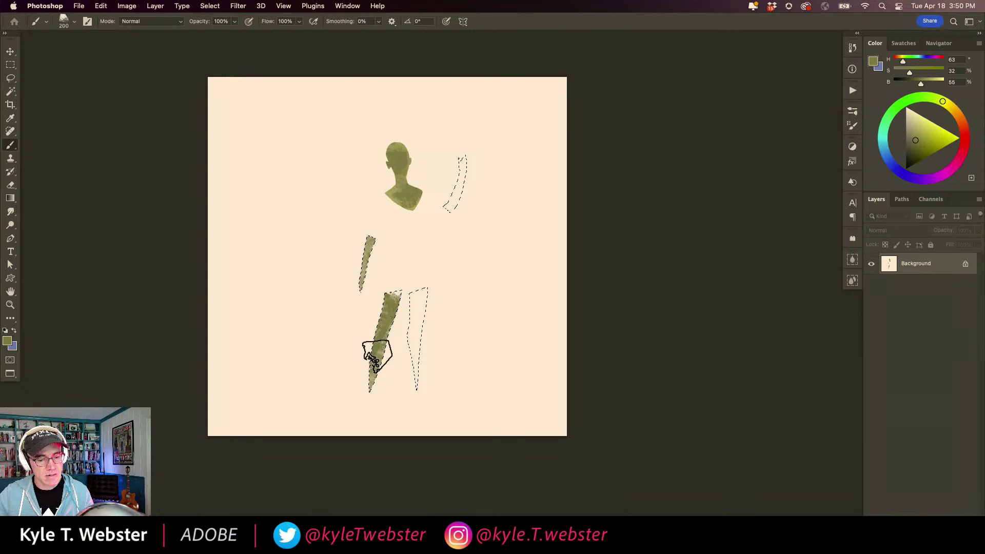
{"action": "left_click_drag", "start_coordinate": [420, 297], "coordinate": [417, 337]}
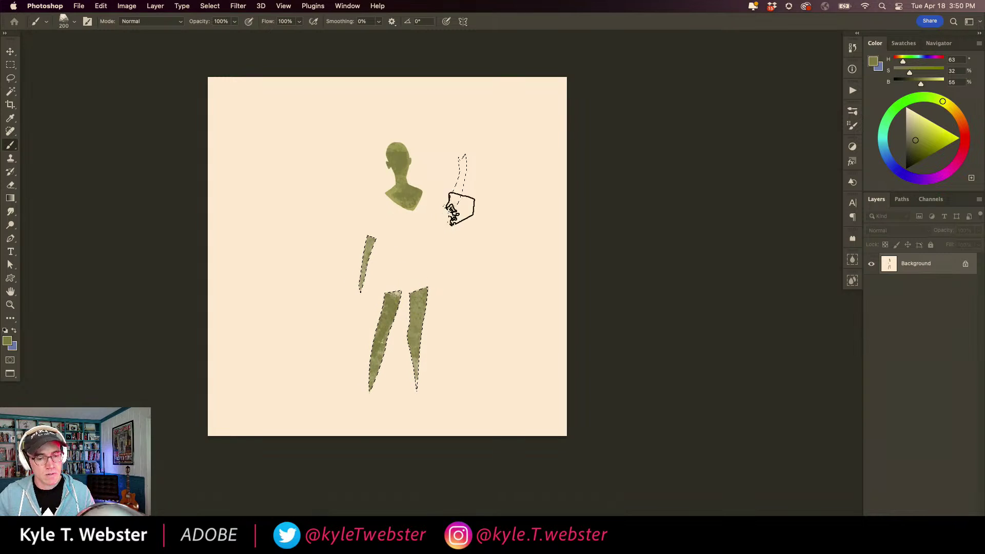
{"action": "left_click_drag", "start_coordinate": [460, 209], "coordinate": [457, 141]}
{"action": "key", "text": "super+d"}
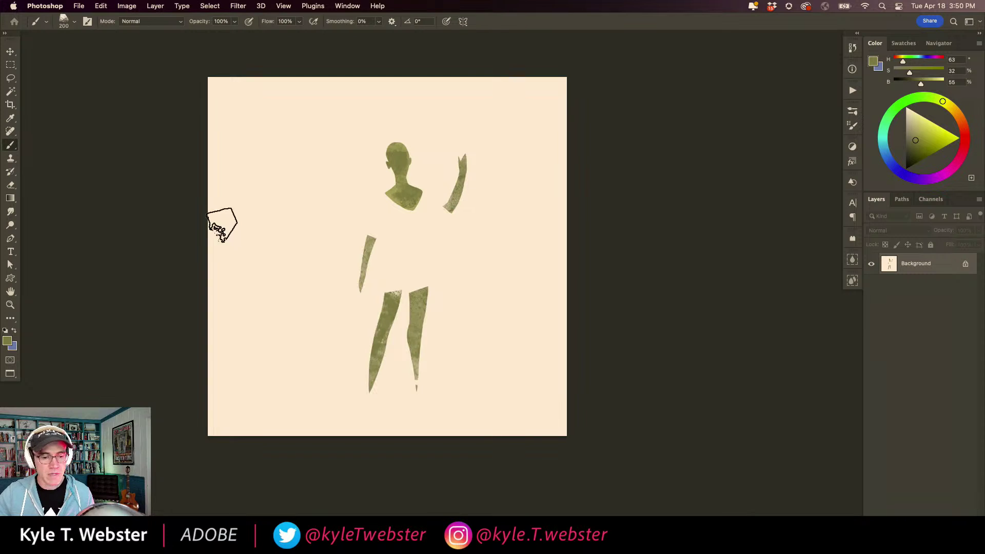
Add a new layer and lasso a short-sleeved, V-neck dress shape that joins the head, arms and legs.
{"action": "scroll", "coordinate": [363, 280], "scroll_direction": "up", "scroll_amount": 1}
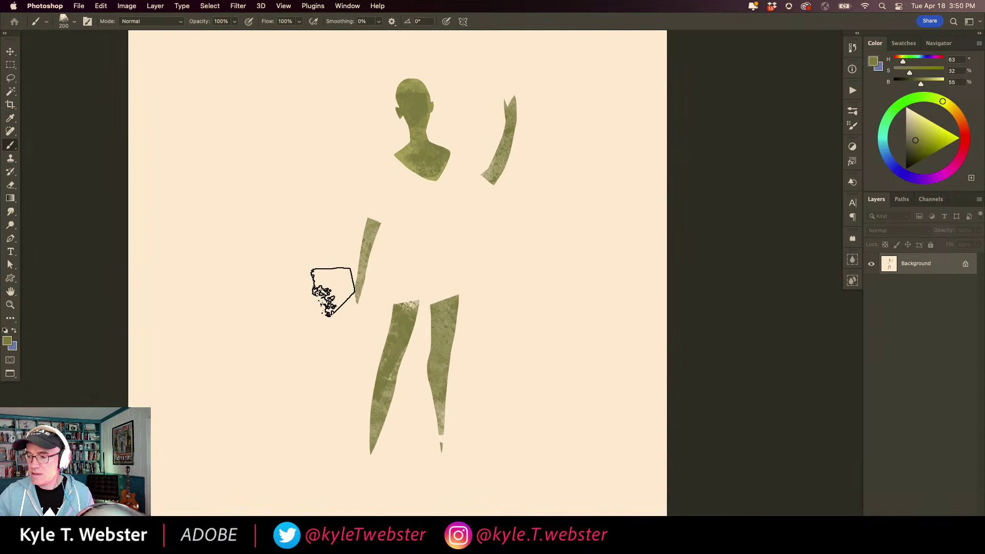
{"action": "key", "text": "l"}
{"action": "key", "text": "super+alt+shift+n"}
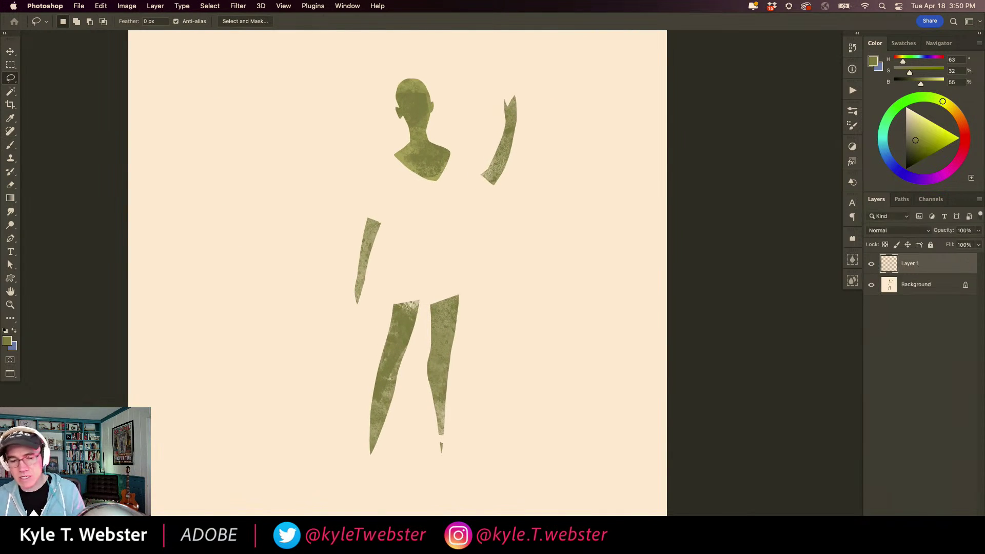
{"action": "mouse_move", "coordinate": [395, 153]}
{"action": "left_mouse_down"}
{"action": "mouse_move", "coordinate": [358, 216]}
{"action": "mouse_move", "coordinate": [392, 229]}
{"action": "mouse_move", "coordinate": [398, 215]}
{"action": "mouse_move", "coordinate": [405, 223]}
{"action": "mouse_move", "coordinate": [382, 307]}
{"action": "mouse_move", "coordinate": [453, 304]}
{"action": "mouse_move", "coordinate": [468, 295]}
{"action": "mouse_move", "coordinate": [454, 227]}
{"action": "mouse_move", "coordinate": [459, 193]}
{"action": "mouse_move", "coordinate": [485, 222]}
{"action": "mouse_move", "coordinate": [496, 188]}
{"action": "mouse_move", "coordinate": [444, 147]}
{"action": "mouse_move", "coordinate": [431, 175]}
{"action": "mouse_move", "coordinate": [394, 152]}
{"action": "left_mouse_up"}
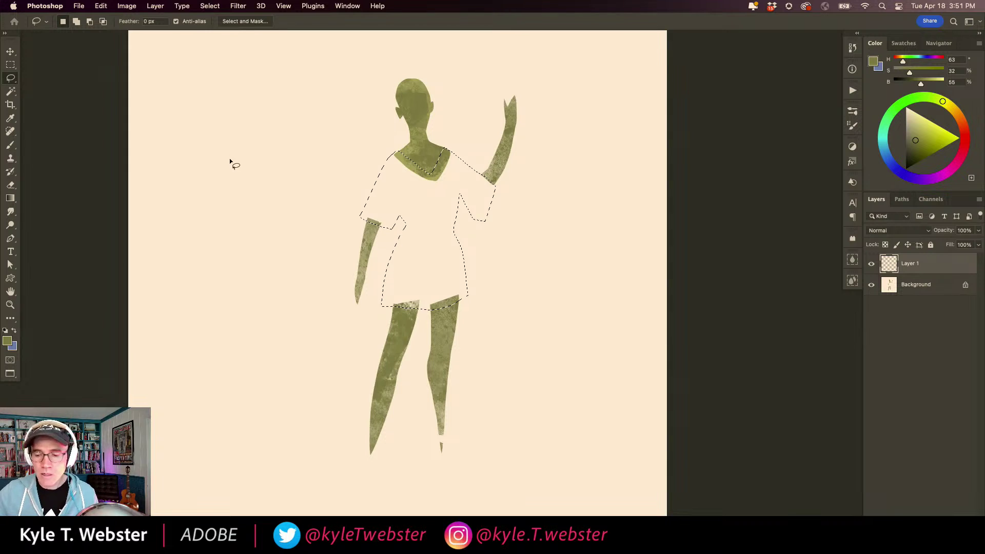
Try filling the dress selection with the pale blue leaf-and-bee pattern, and undo back to the empty selection.
{"action": "left_click", "coordinate": [101, 6]}
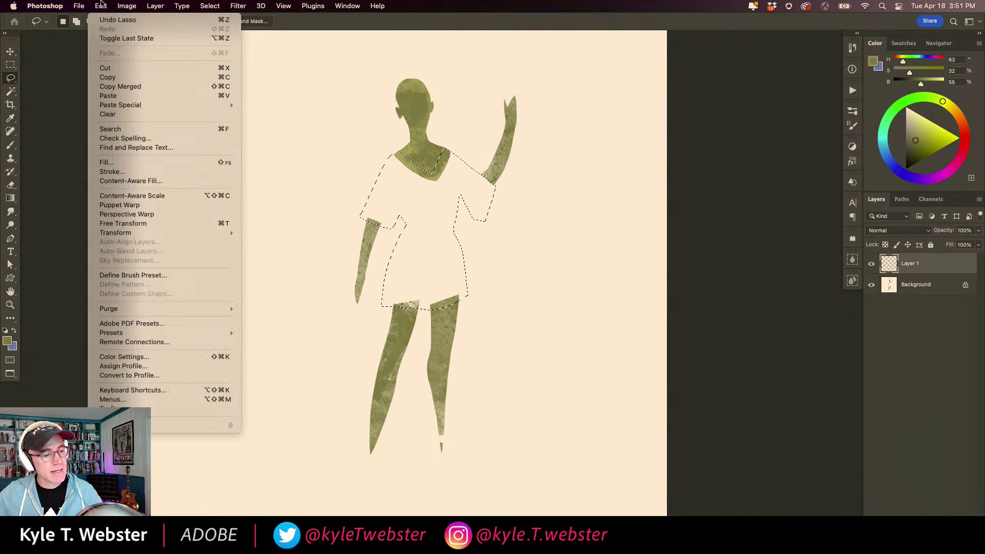
{"action": "left_click", "coordinate": [106, 162]}
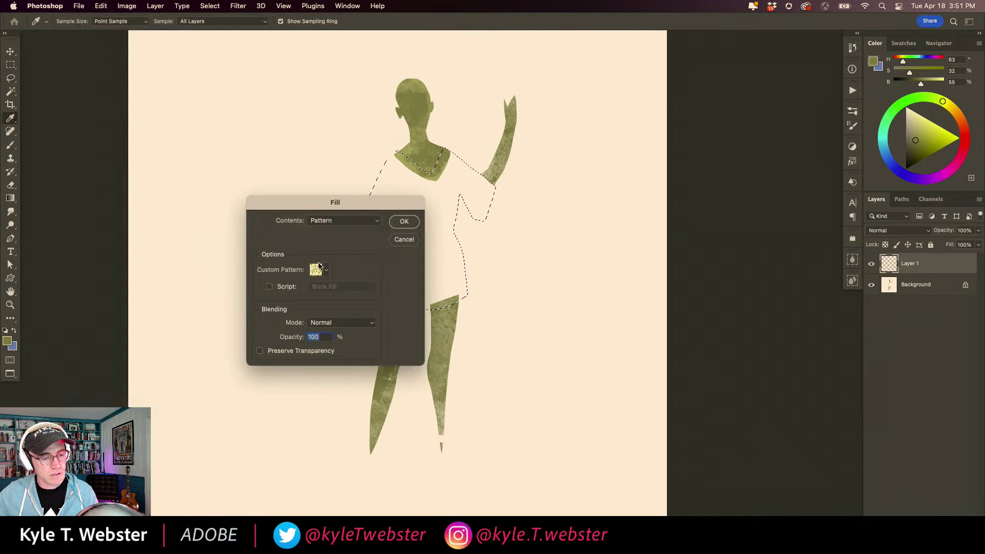
{"action": "left_click", "coordinate": [327, 272]}
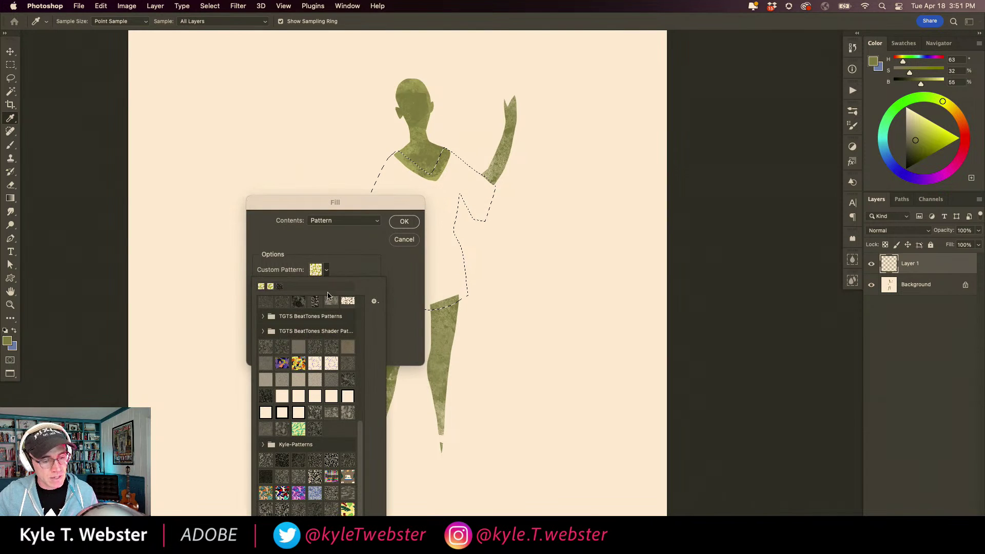
{"action": "left_click", "coordinate": [299, 429]}
{"action": "key", "text": "Return"}
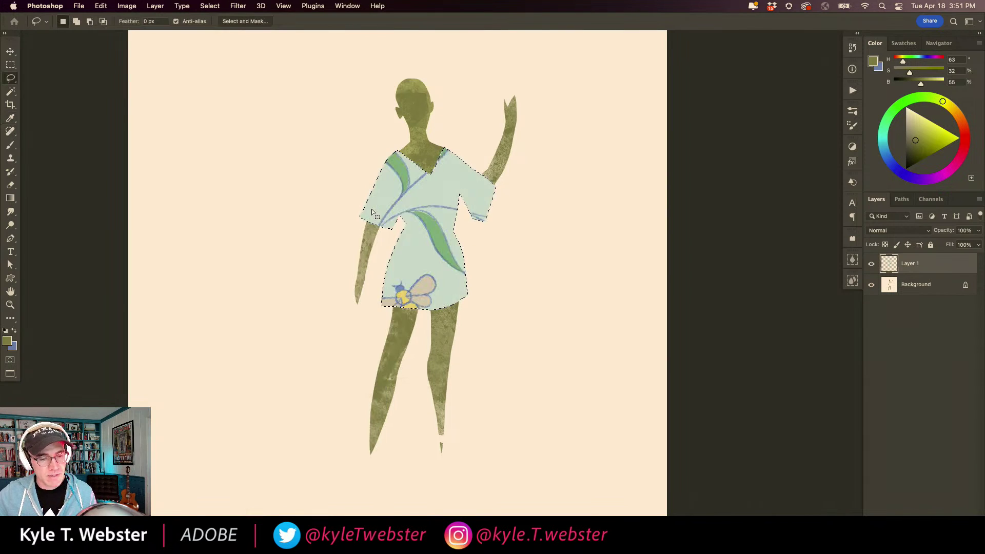
{"action": "key", "text": "super+d"}
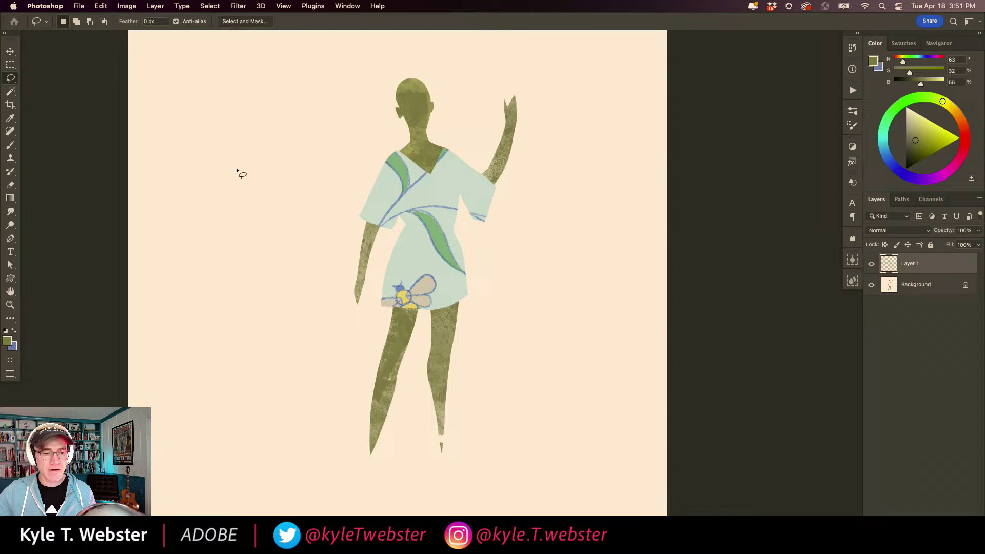
{"action": "left_click", "coordinate": [358, 339], "text": "alt+super"}
{"action": "left_click", "coordinate": [364, 334], "text": "super"}
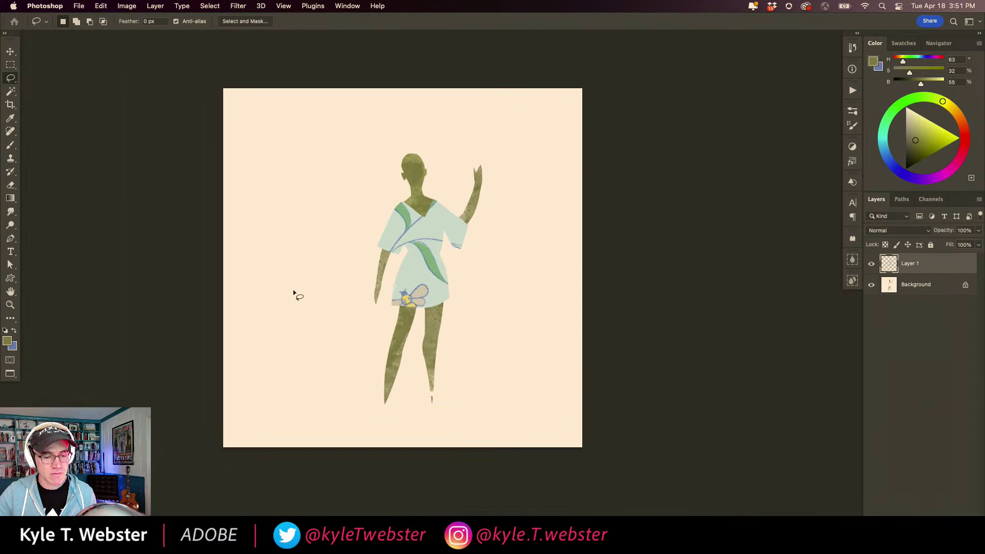
{"action": "key", "text": "super+z"}
{"action": "key", "text": "super+z"}
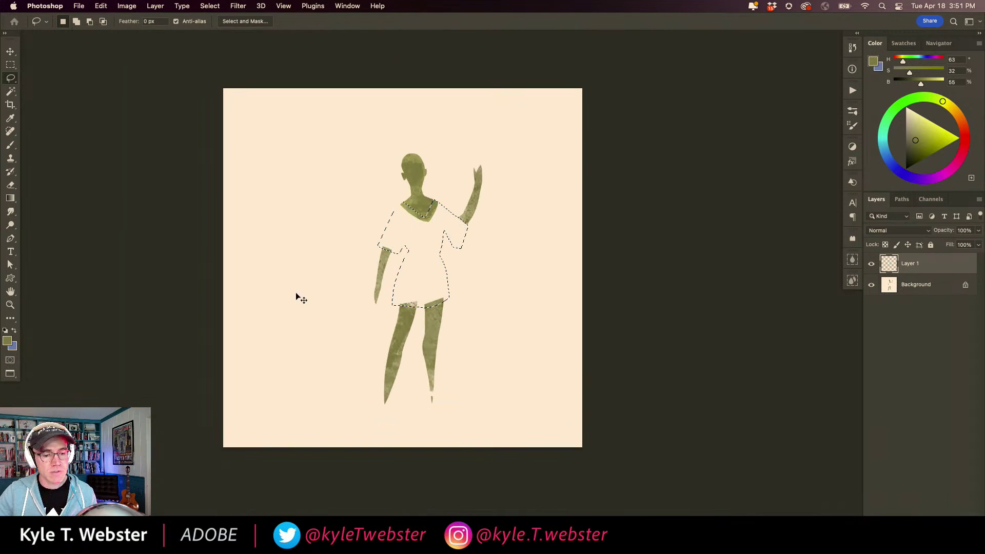
Set up a round 25 px brush tip with 1% spacing and turn off Texture, Dual Brush and Transfer.
{"action": "key", "text": "b"}
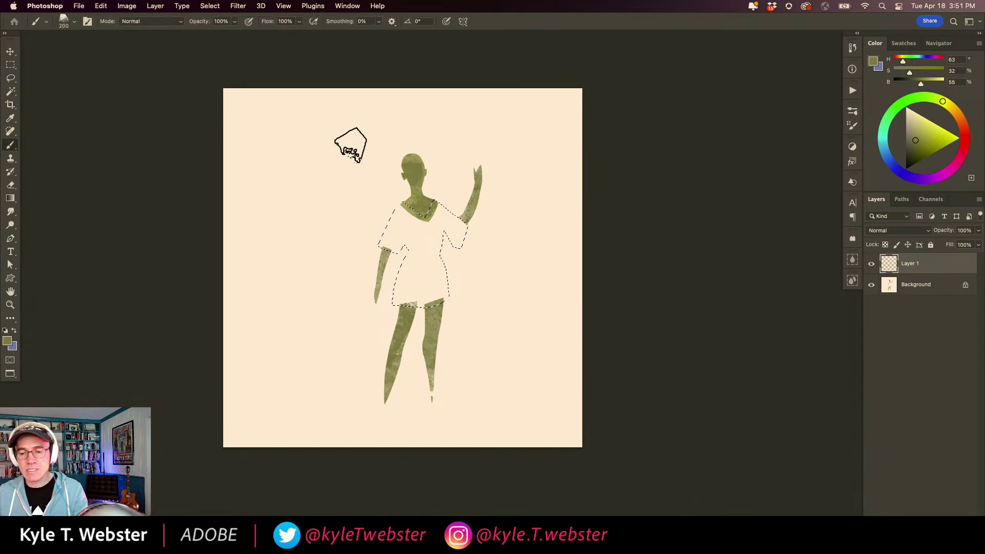
{"action": "left_click", "coordinate": [852, 111]}
{"action": "scroll", "coordinate": [812, 327], "scroll_direction": "up", "scroll_amount": 10}
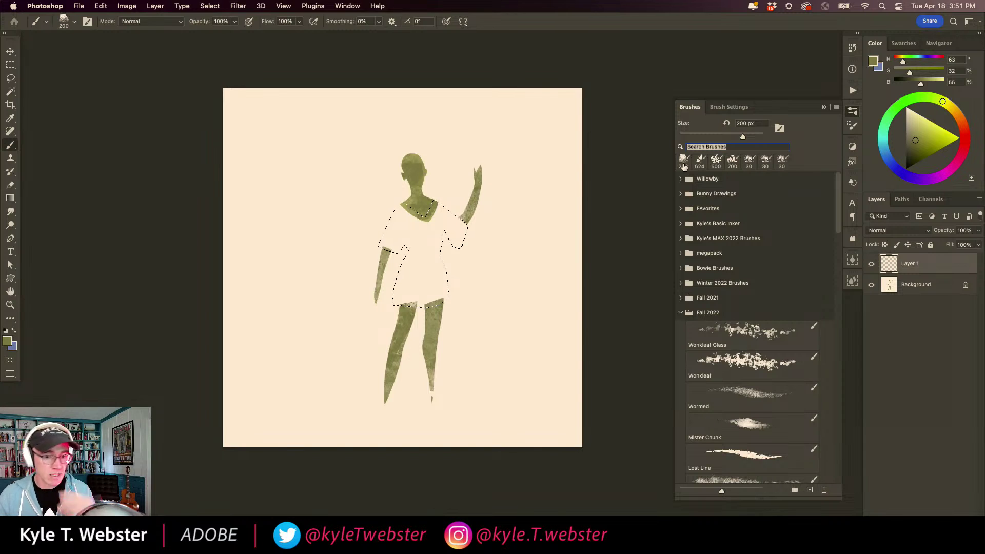
{"action": "left_click", "coordinate": [712, 108]}
{"action": "left_click", "coordinate": [801, 236]}
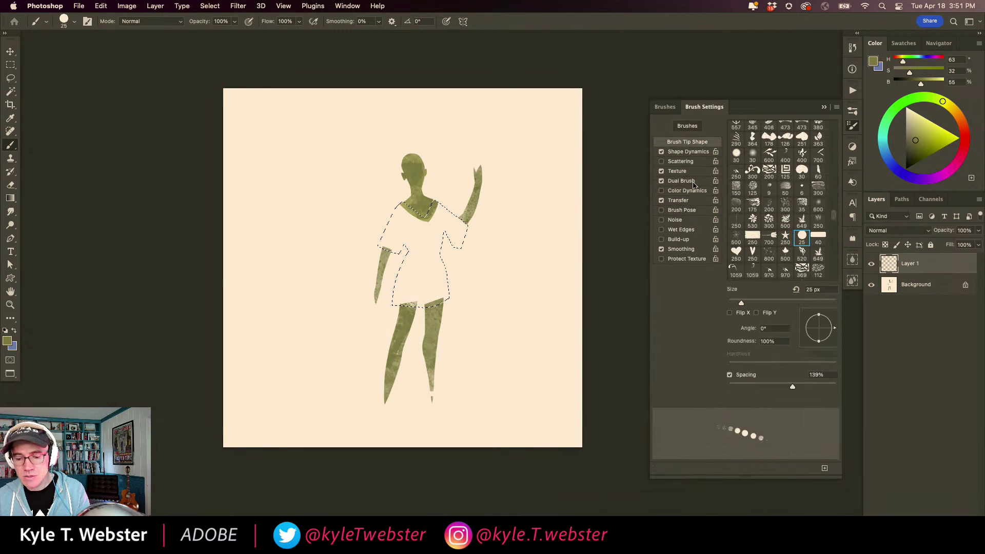
{"action": "left_click_drag", "start_coordinate": [792, 388], "coordinate": [660, 393]}
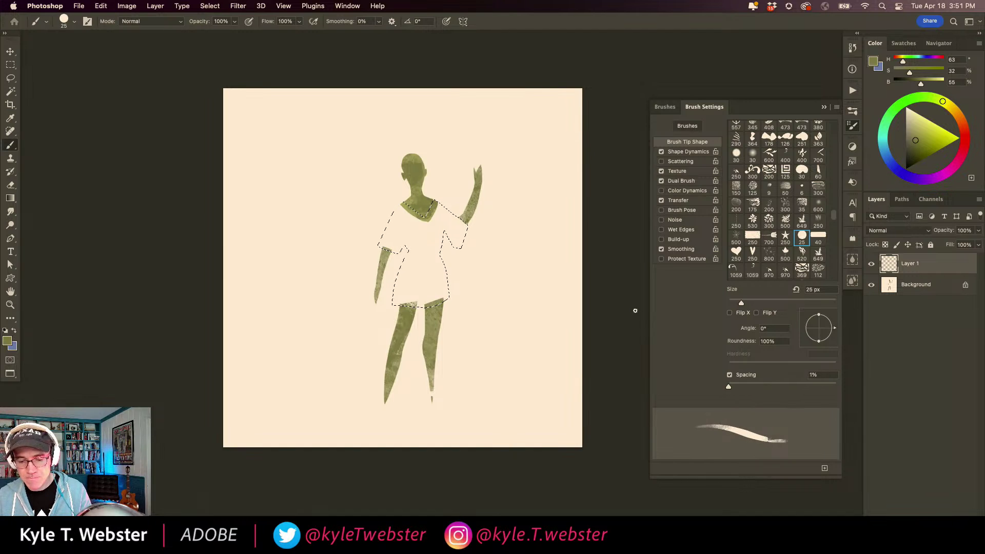
{"action": "left_click", "coordinate": [661, 171]}
{"action": "left_click", "coordinate": [661, 200]}
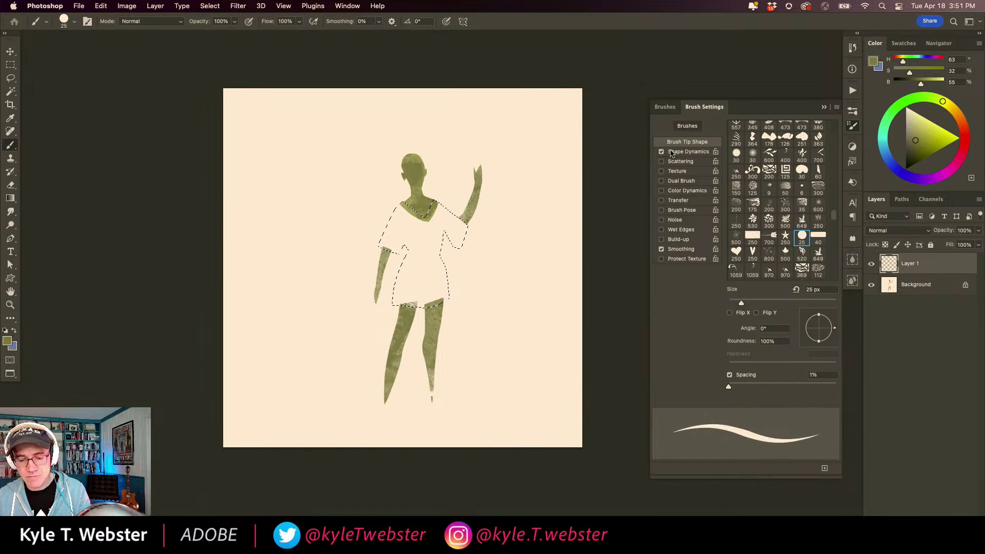
Set the Angle Jitter and Size Jitter controls to Off in the brush's Shape Dynamics.
{"action": "left_click", "coordinate": [673, 152]}
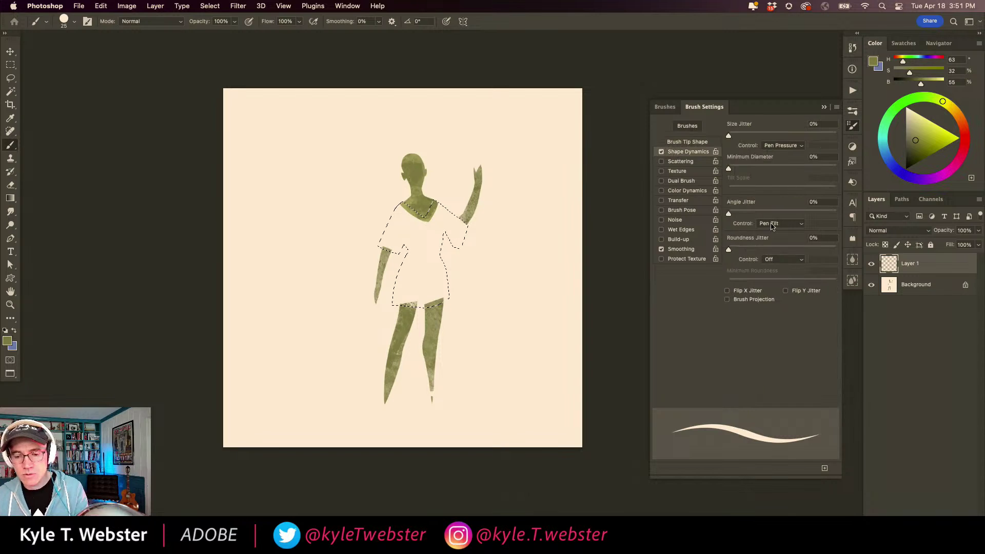
{"action": "left_click", "coordinate": [771, 224]}
{"action": "left_click", "coordinate": [761, 199]}
{"action": "left_click", "coordinate": [767, 146]}
{"action": "left_click", "coordinate": [764, 127]}
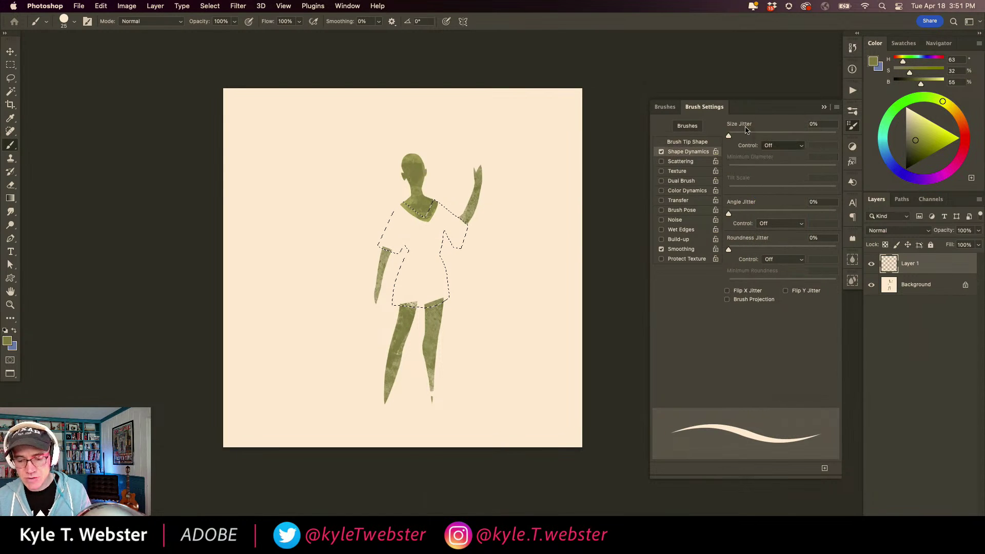
Enlarge the round brush to 80 px for painting the dress.
{"action": "left_click", "coordinate": [427, 242], "text": "super"}
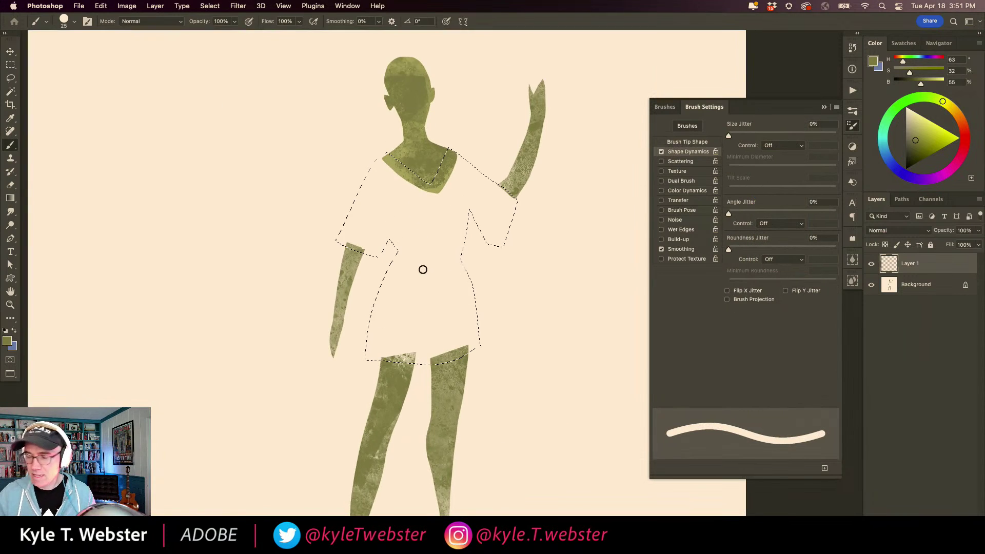
{"action": "key", "text": "bracketright"}
{"action": "key", "text": "bracketright"}
{"action": "key", "text": "bracketright"}
{"action": "key", "text": "bracketright"}
{"action": "key", "text": "bracketright"}
{"action": "key", "text": "bracketright"}
{"action": "key", "text": "bracketright"}
{"action": "key", "text": "bracketright"}
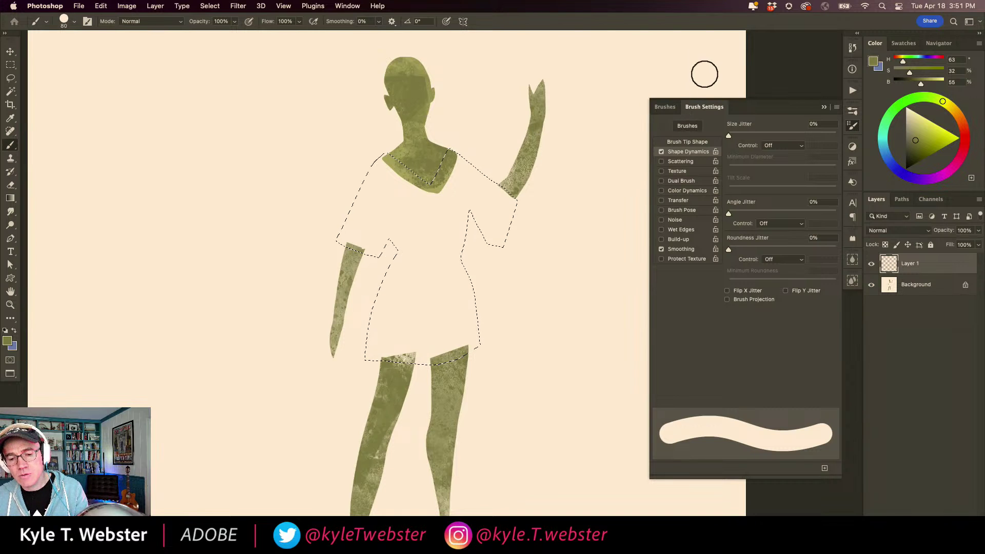
Turn on Texture for the round brush and choose the pale blue leaf-and-bee pattern as its texture.
{"action": "left_click", "coordinate": [675, 171]}
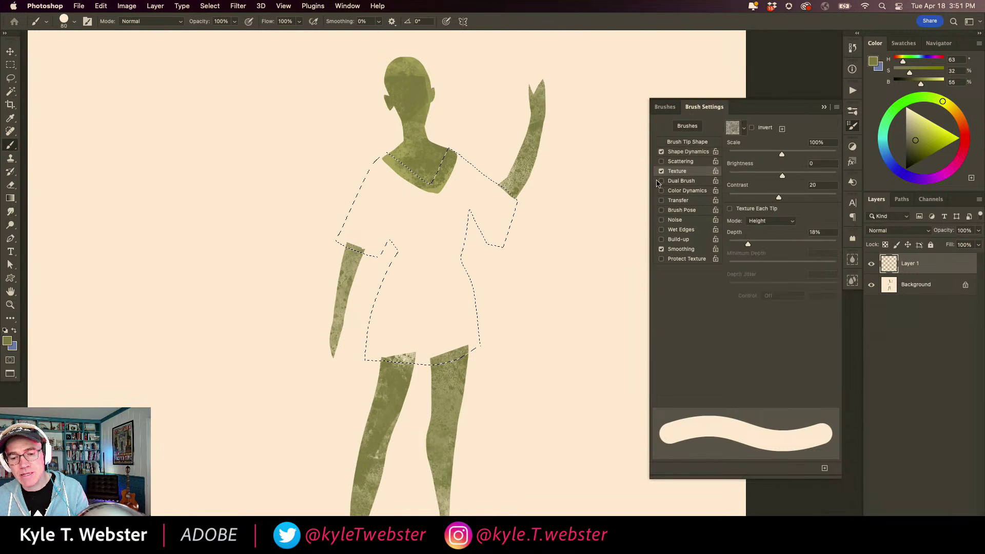
{"action": "left_click", "coordinate": [744, 130]}
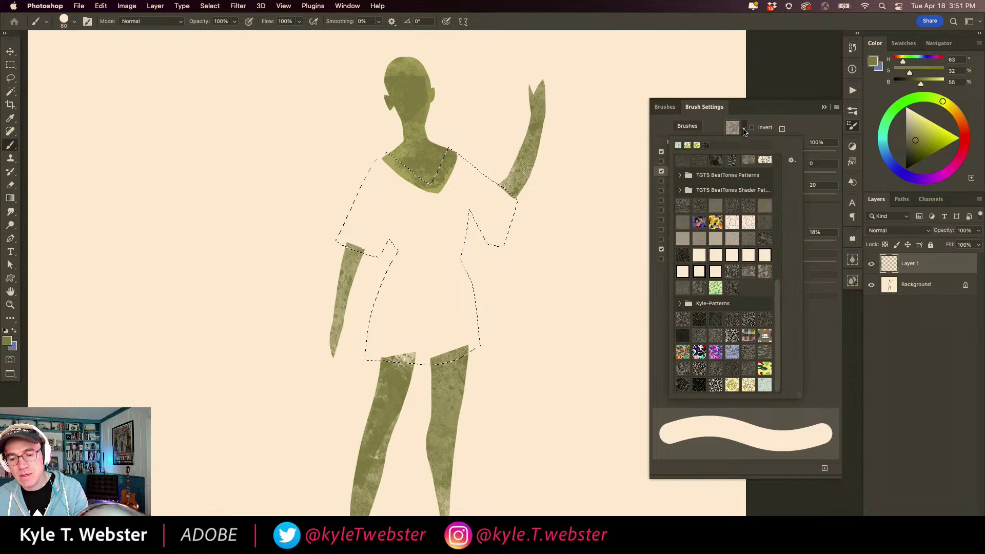
{"action": "left_click", "coordinate": [764, 386]}
{"action": "left_click", "coordinate": [730, 121]}
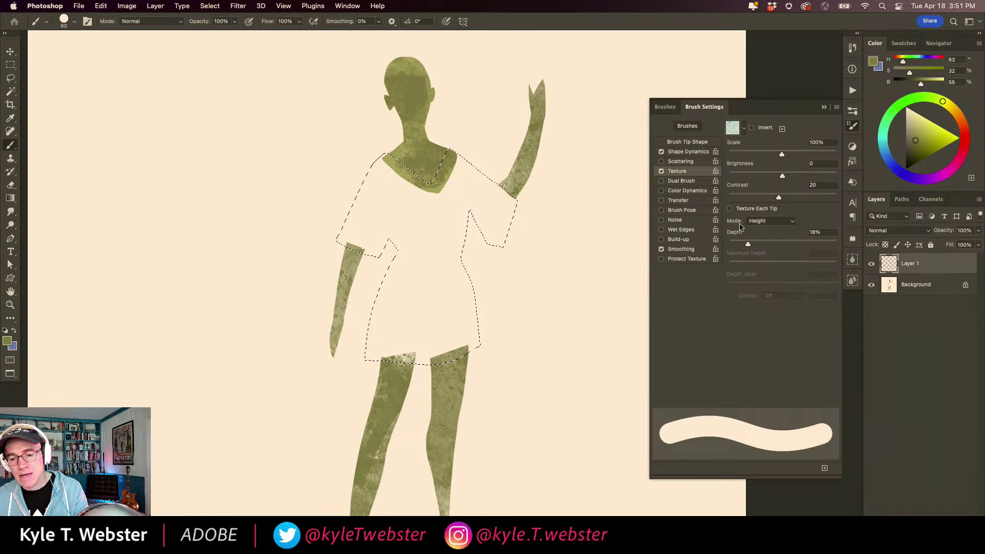
Set the brush texture's mode to Subtract and its depth to 100%, leaving Texture Each Tip off.
{"action": "left_click", "coordinate": [750, 221]}
{"action": "left_click", "coordinate": [762, 150]}
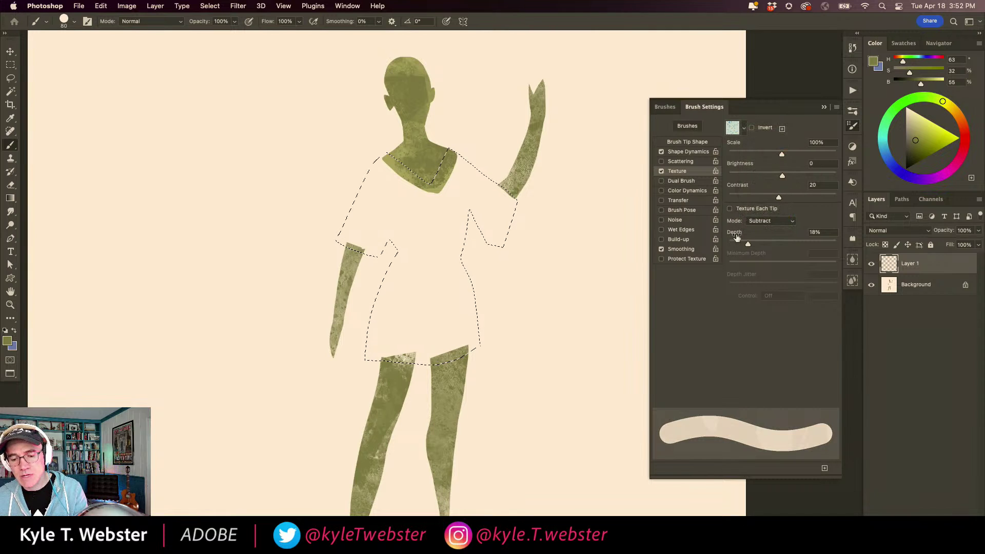
{"action": "left_click_drag", "start_coordinate": [747, 244], "coordinate": [855, 227]}
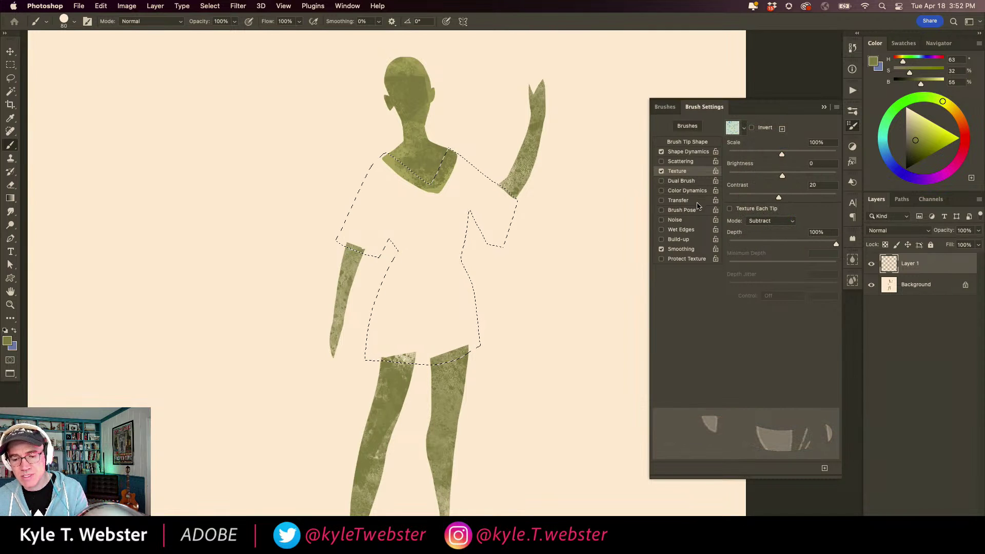
{"action": "left_click", "coordinate": [730, 209]}
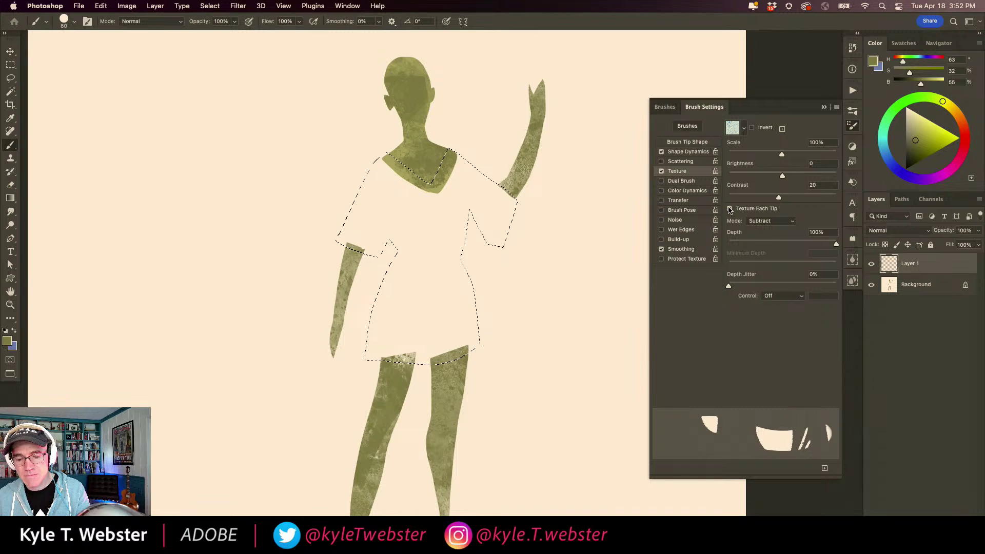
{"action": "left_click", "coordinate": [730, 209]}
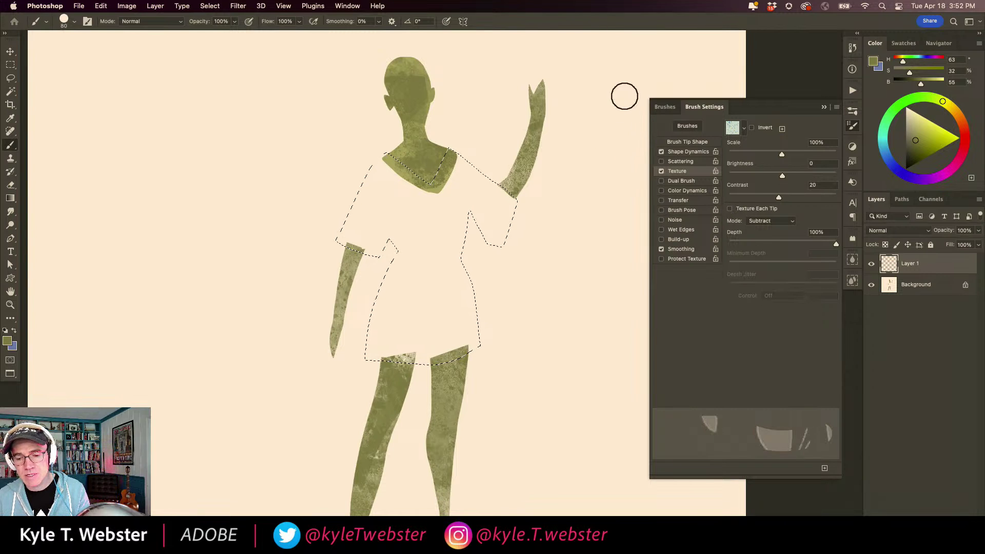
Fill the dress selection on Layer 1 with light aqua green (H 179, S 37, B 90) and add a new layer above it.
{"action": "scroll", "coordinate": [417, 292], "scroll_direction": "down", "scroll_amount": 3}
{"action": "scroll", "coordinate": [418, 292], "scroll_direction": "right", "scroll_amount": 3}
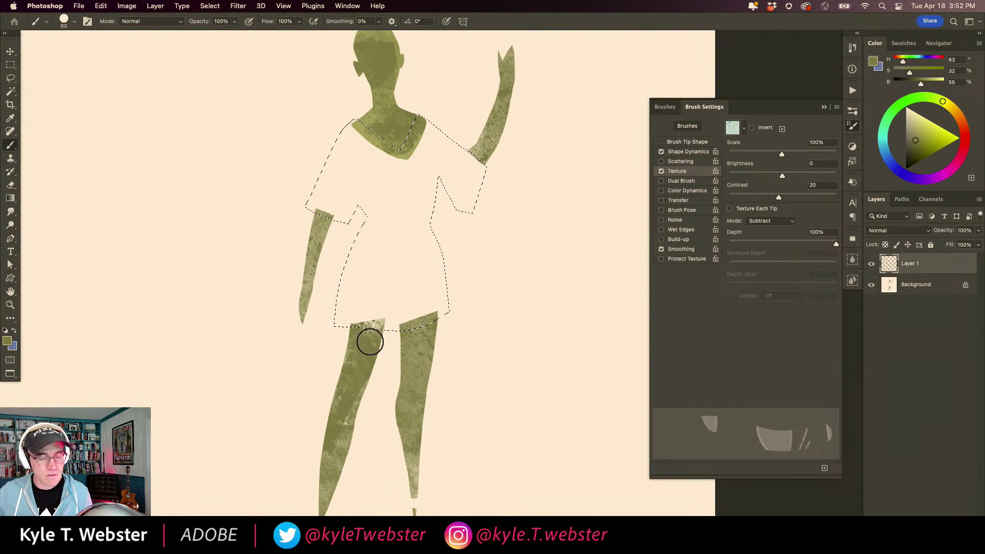
{"action": "left_click", "coordinate": [883, 133]}
{"action": "left_click", "coordinate": [915, 116]}
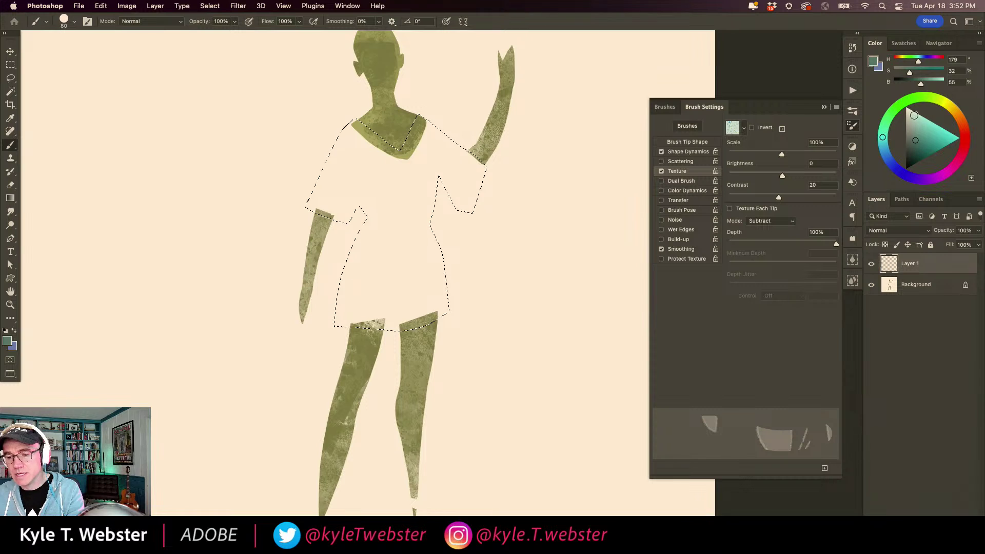
{"action": "left_click", "coordinate": [917, 145]}
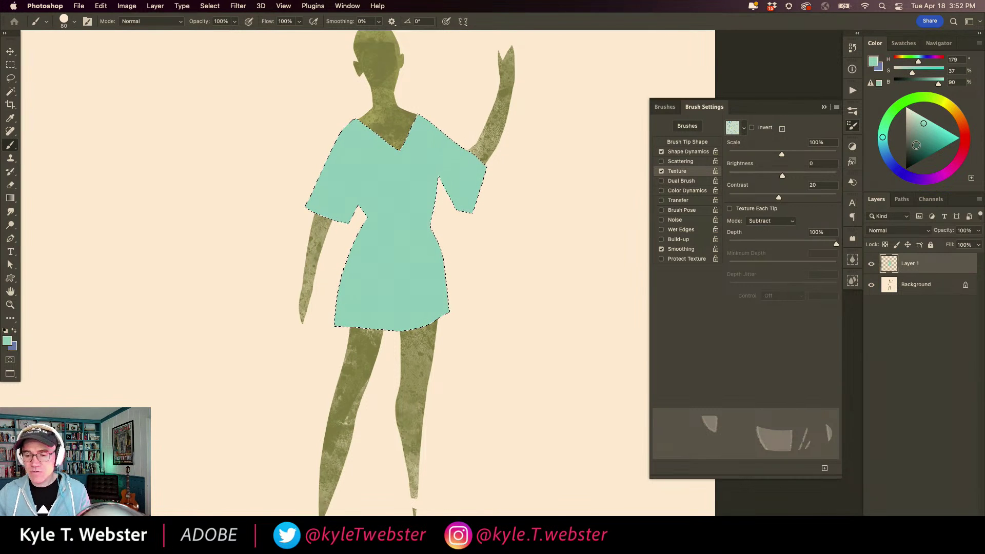
{"action": "left_click", "coordinate": [931, 515]}
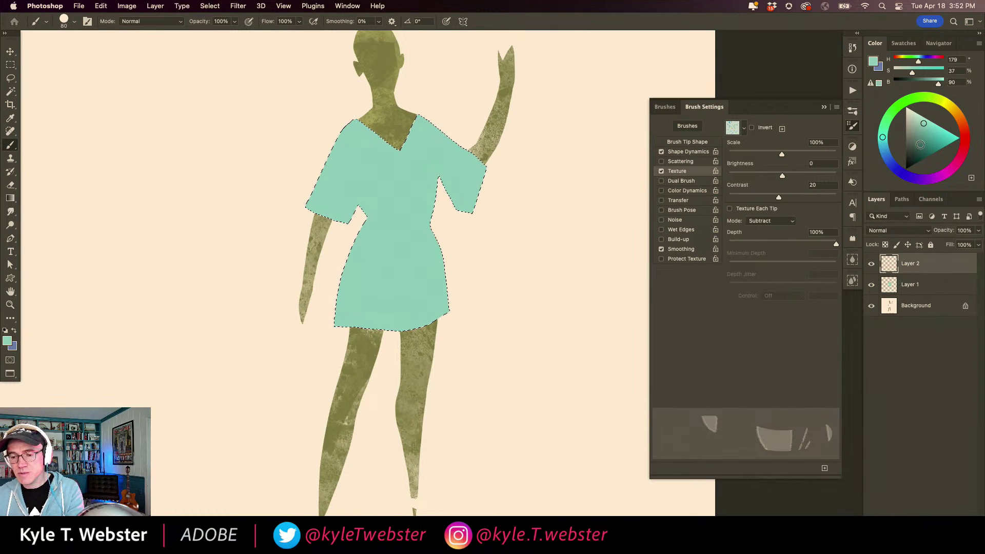
Try painting the dress pattern in blue (H 196, S 54, B 80) at 100% and 20% texture scale, undoing both attempts.
{"action": "left_click_drag", "start_coordinate": [923, 123], "coordinate": [927, 133]}
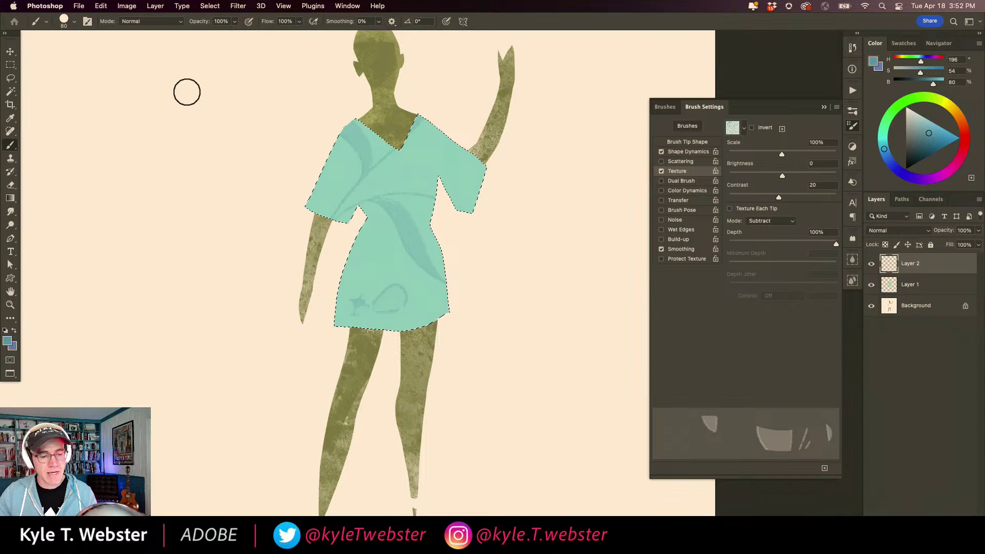
{"action": "key", "text": "super+z"}
{"action": "left_click_drag", "start_coordinate": [768, 156], "coordinate": [739, 155]}
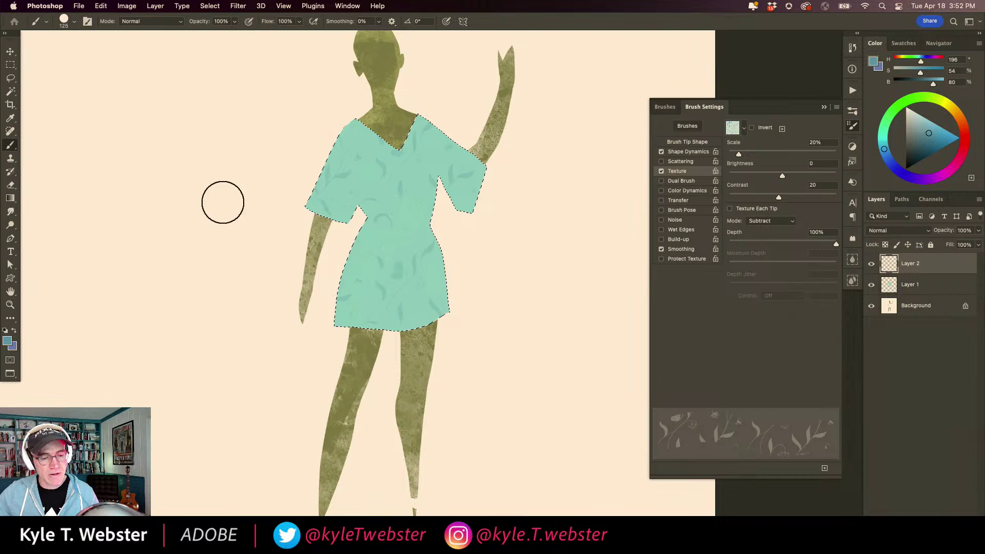
{"action": "key", "text": "super+z"}
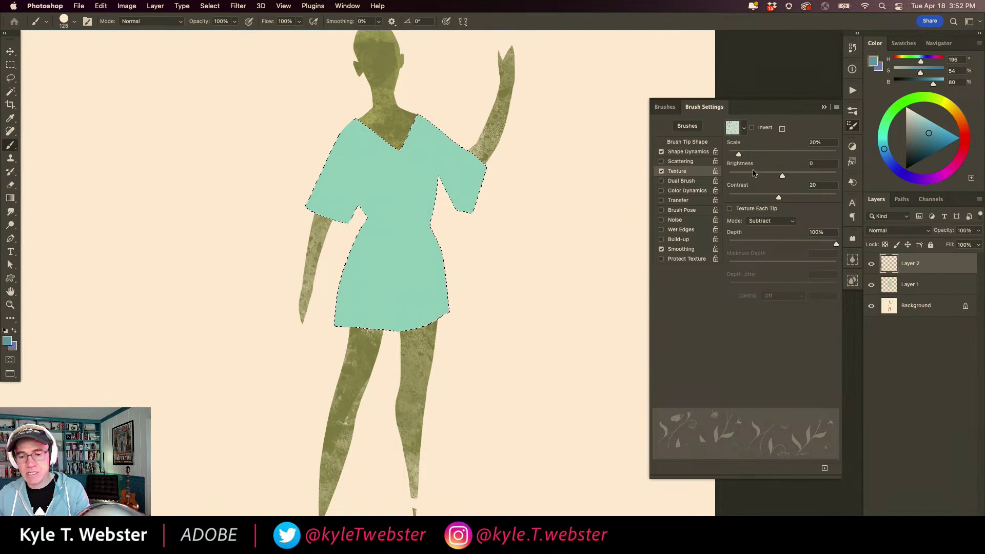
Set the brush texture scale to 12% and the painting color to dark teal blue (H 196, S 82, B 56).
{"action": "left_click_drag", "start_coordinate": [737, 155], "coordinate": [733, 147]}
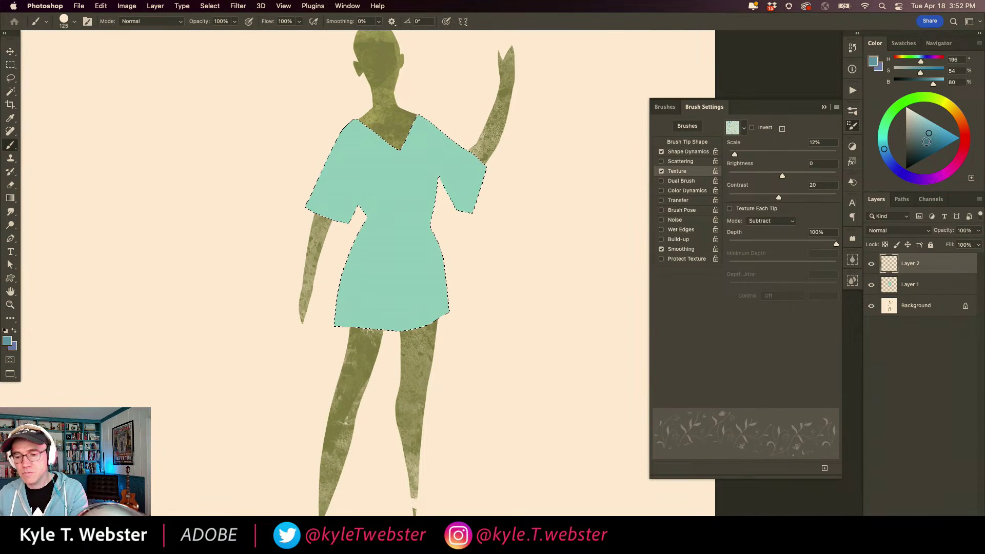
{"action": "left_click", "coordinate": [929, 148]}
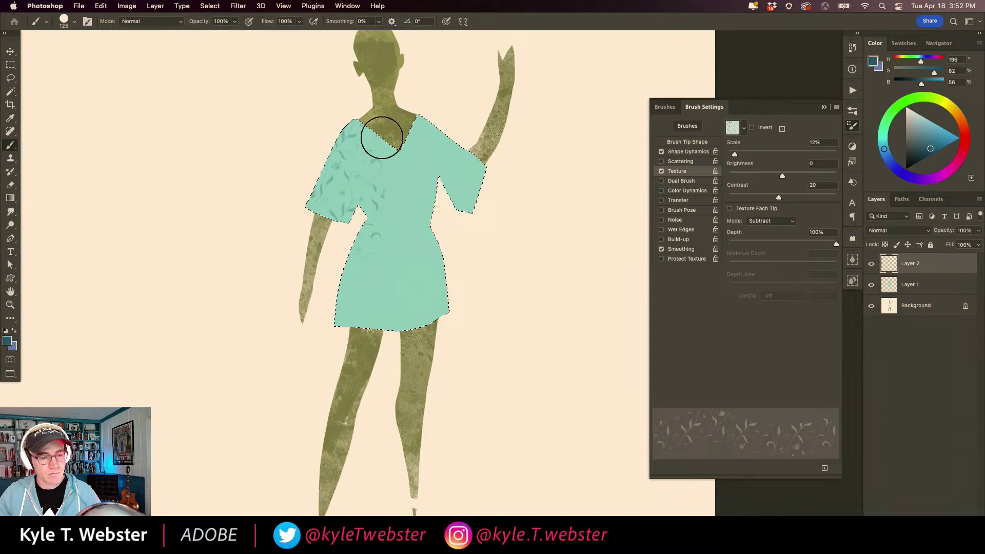
Try painting the small-scale pattern over the whole dress with Texture Each Tip off, and undo the strokes.
{"action": "mouse_move", "coordinate": [432, 140]}
{"action": "left_mouse_down"}
{"action": "mouse_move", "coordinate": [411, 233]}
{"action": "mouse_move", "coordinate": [391, 214]}
{"action": "mouse_move", "coordinate": [365, 228]}
{"action": "mouse_move", "coordinate": [343, 281]}
{"action": "left_mouse_up"}
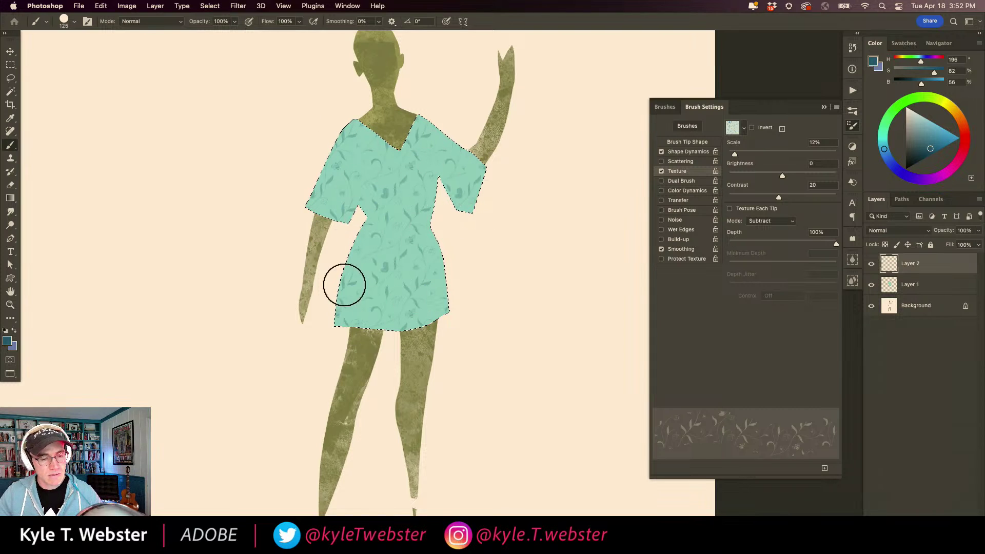
{"action": "scroll", "coordinate": [344, 281], "scroll_direction": "up", "scroll_amount": 3}
{"action": "scroll", "coordinate": [370, 292], "scroll_direction": "down", "scroll_amount": 5}
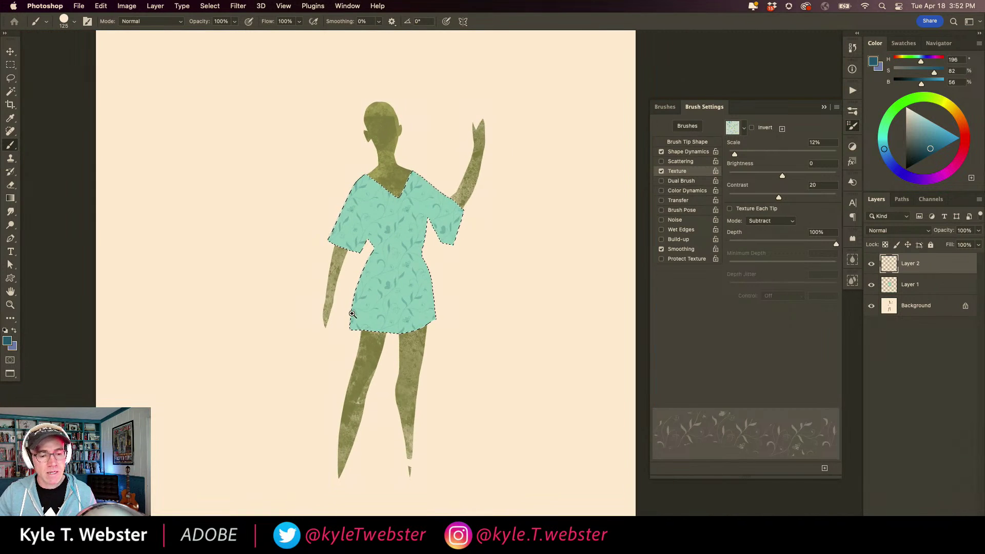
{"action": "scroll", "coordinate": [348, 344], "scroll_direction": "up", "scroll_amount": 2}
{"action": "key", "text": "super+z"}
Turn on Texture Each Tip and paint the dark teal vine pattern across the entire dress on Layer 2.
{"action": "left_click", "coordinate": [729, 208]}
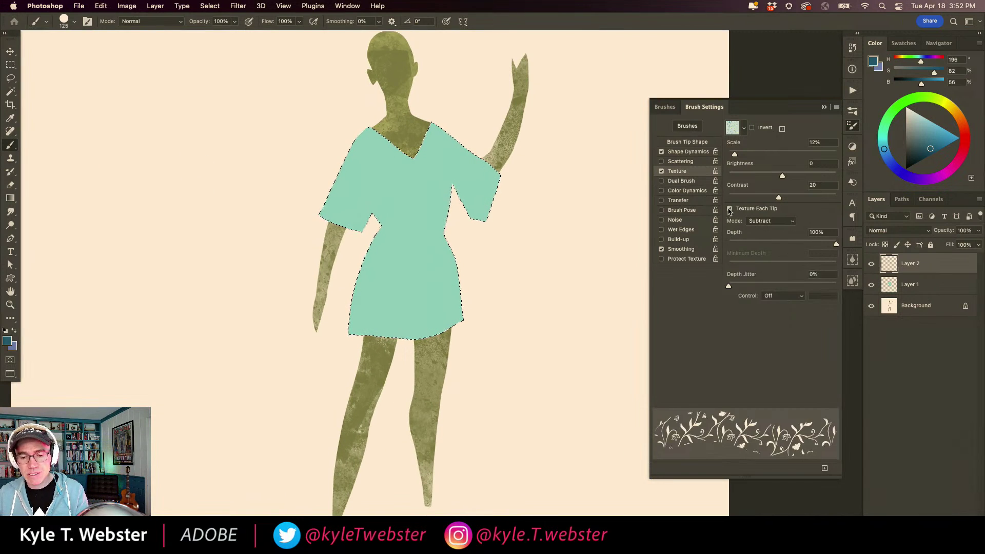
{"action": "mouse_move", "coordinate": [362, 106]}
{"action": "left_mouse_down"}
{"action": "mouse_move", "coordinate": [320, 236]}
{"action": "mouse_move", "coordinate": [366, 119]}
{"action": "mouse_move", "coordinate": [384, 228]}
{"action": "mouse_move", "coordinate": [411, 244]}
{"action": "mouse_move", "coordinate": [473, 137]}
{"action": "mouse_move", "coordinate": [471, 165]}
{"action": "mouse_move", "coordinate": [411, 241]}
{"action": "mouse_move", "coordinate": [387, 246]}
{"action": "mouse_move", "coordinate": [363, 276]}
{"action": "mouse_move", "coordinate": [446, 286]}
{"action": "mouse_move", "coordinate": [472, 203]}
{"action": "mouse_move", "coordinate": [437, 206]}
{"action": "mouse_move", "coordinate": [326, 180]}
{"action": "left_mouse_up"}
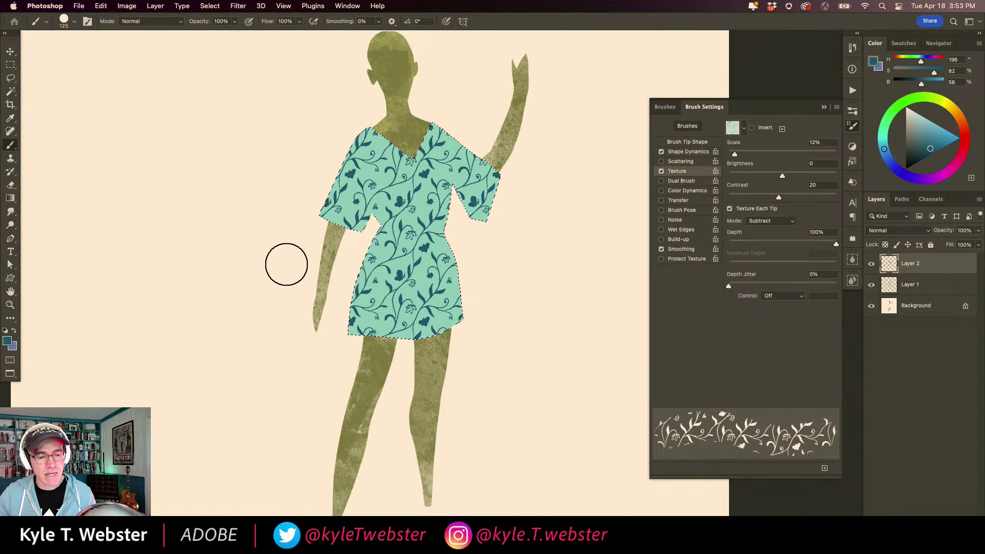
{"action": "key", "text": "super+minus"}
{"action": "mouse_move", "coordinate": [330, 338]}
{"action": "left_mouse_down"}
{"action": "mouse_move", "coordinate": [352, 332]}
{"action": "mouse_move", "coordinate": [336, 349]}
{"action": "left_mouse_up"}
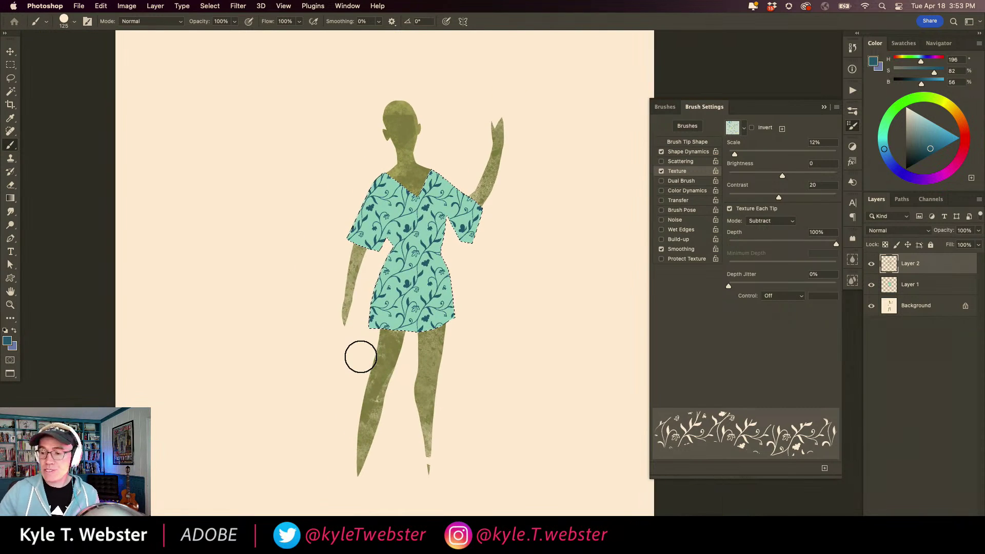
Switch to the flattened spring pattern document and resize its image to 300 px wide and high.
{"action": "key", "text": "ctrl+Tab"}
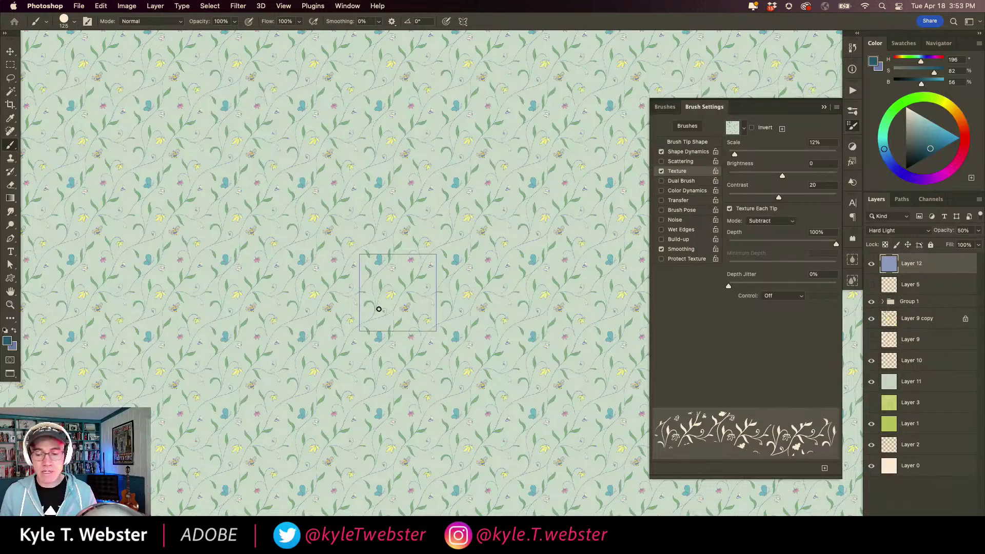
{"action": "key", "text": "ctrl+Tab"}
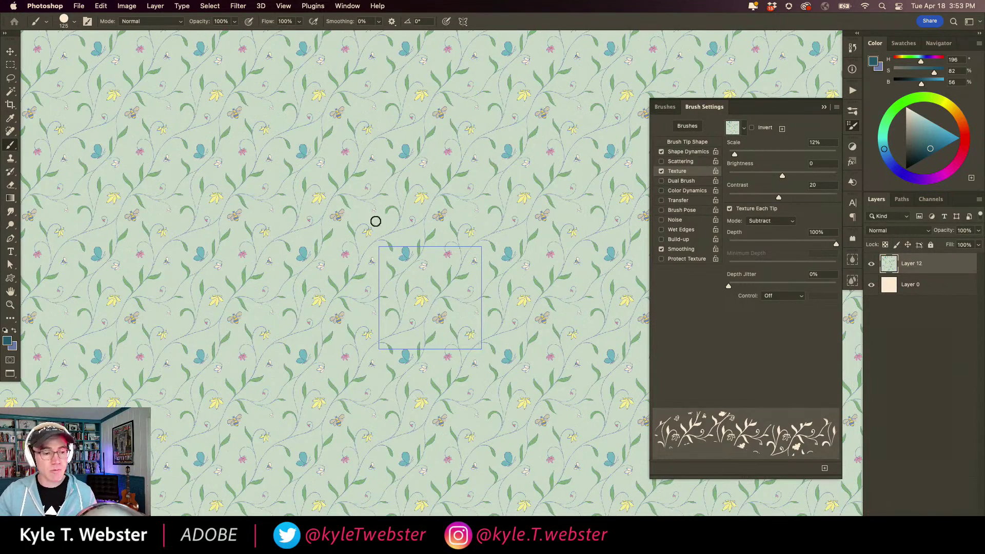
{"action": "left_click", "coordinate": [128, 6]}
{"action": "left_click", "coordinate": [136, 82]}
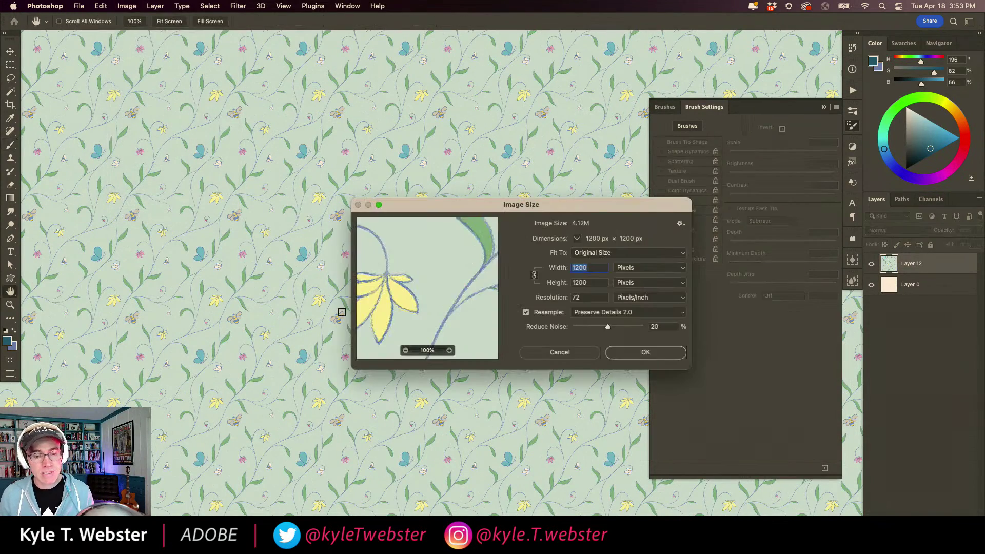
{"action": "type", "text": "100"}
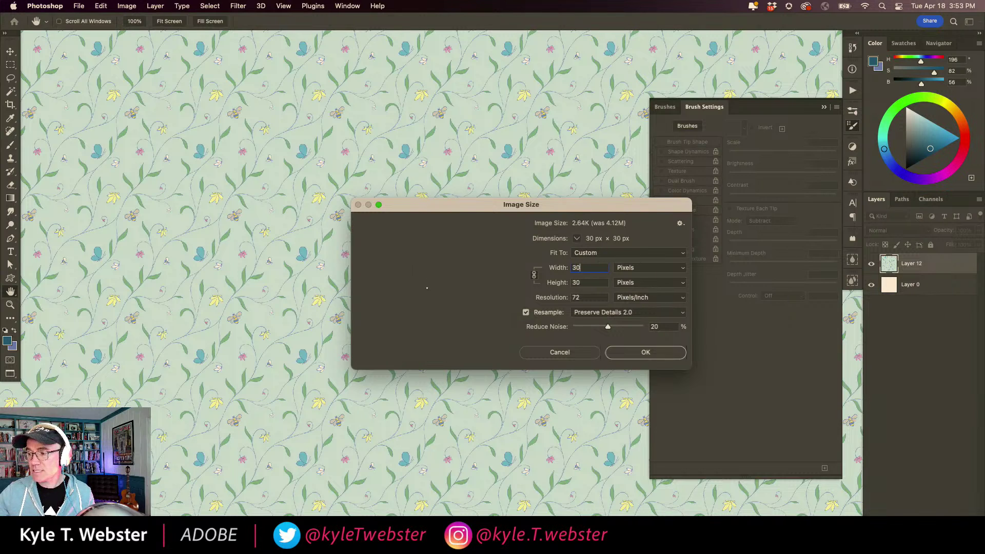
{"action": "key", "text": "Return"}
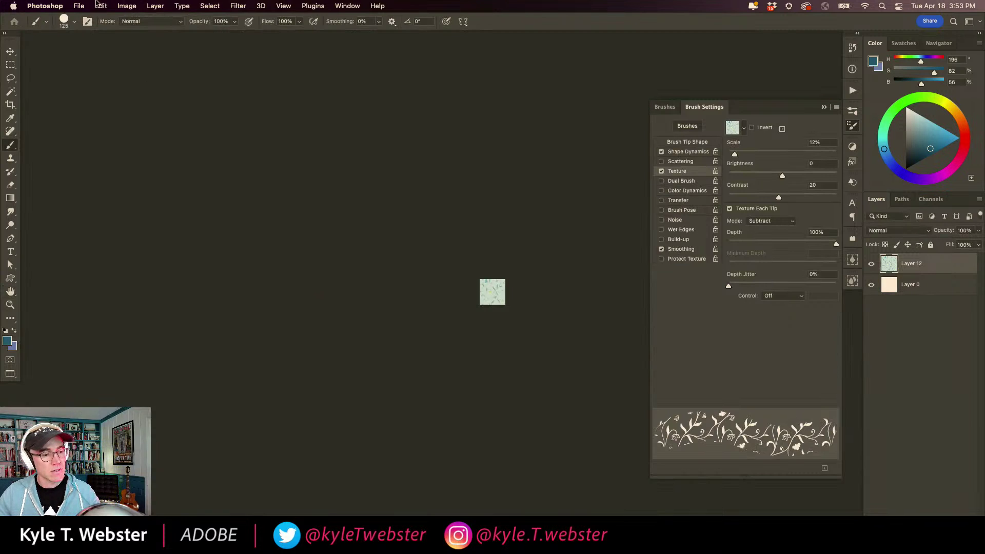
Define the reduced tile as a pattern named "small spring" and return to the figure document.
{"action": "left_click", "coordinate": [78, 5]}
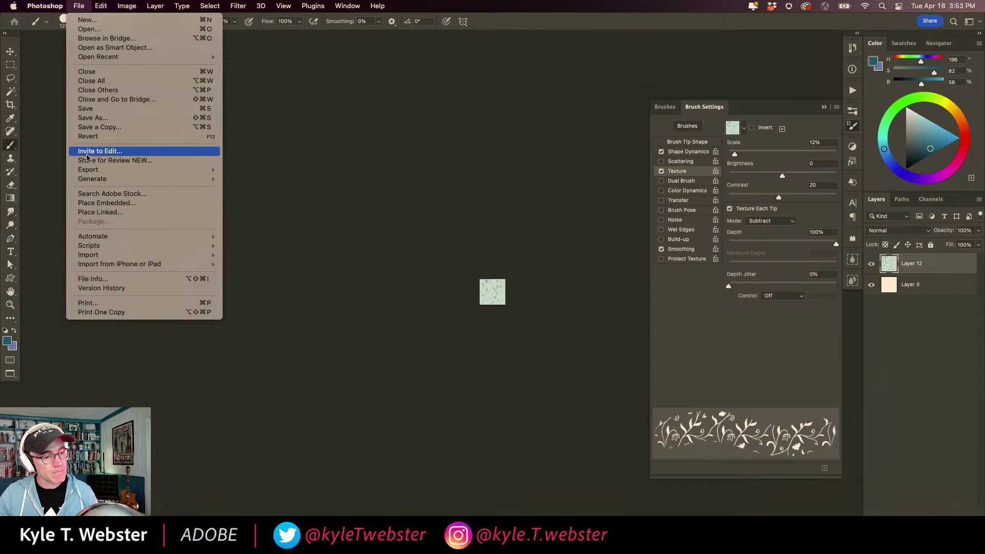
{"action": "mouse_move", "coordinate": [101, 9]}
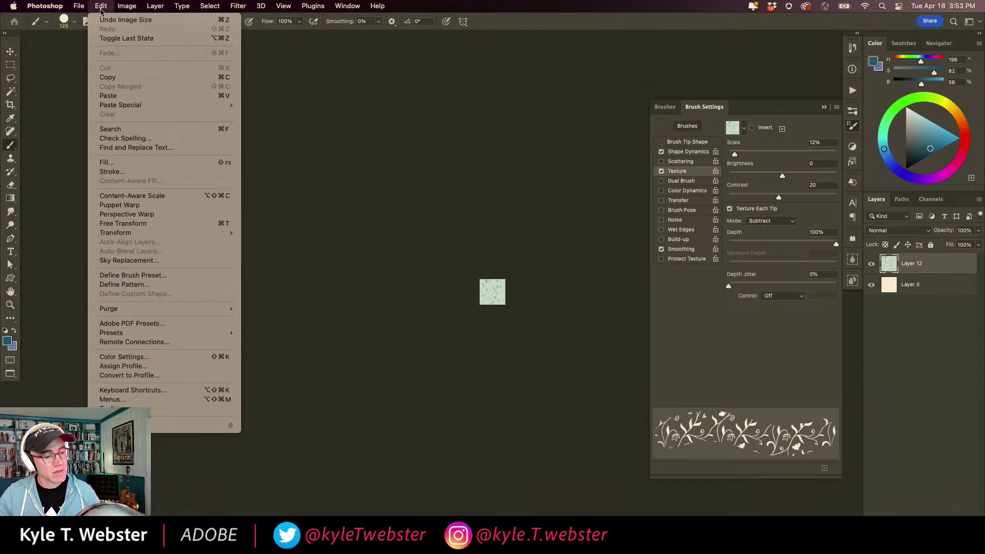
{"action": "left_click", "coordinate": [118, 284]}
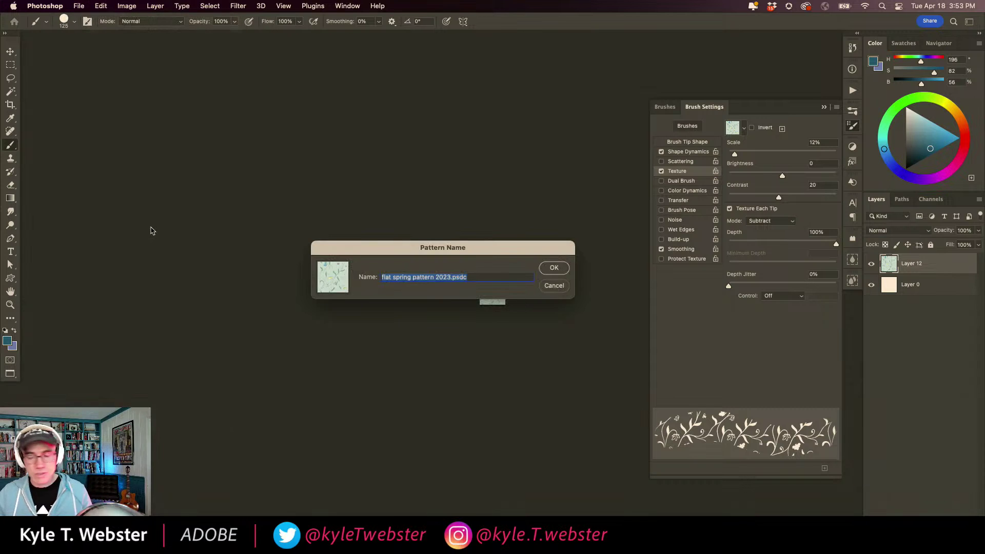
{"action": "type", "text": "small spring"}
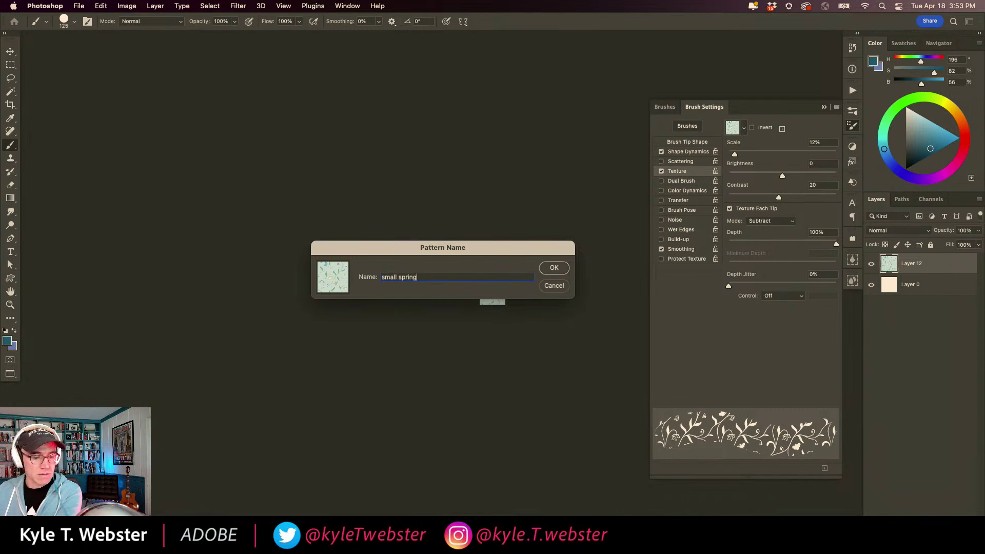
{"action": "key", "text": "Return"}
{"action": "key", "text": "super+w"}
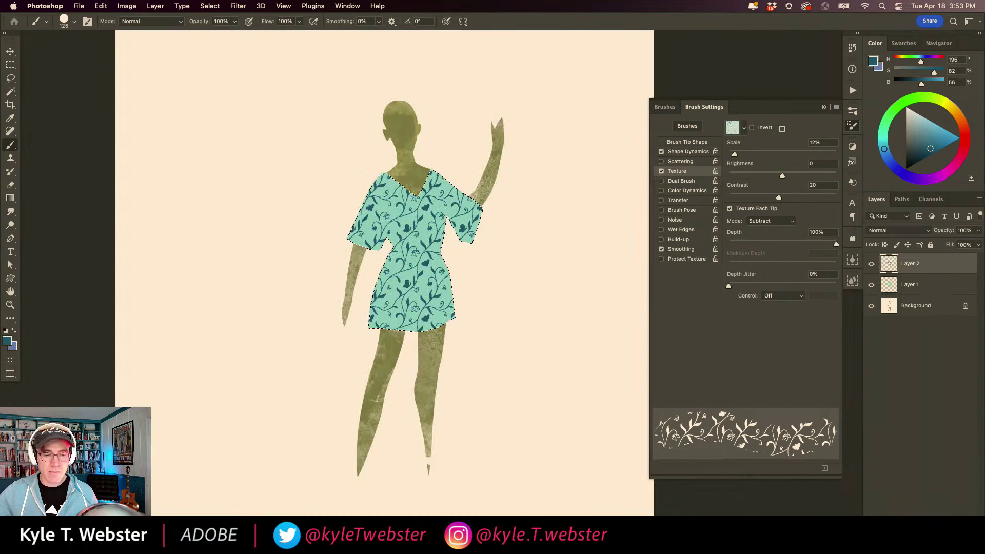
Hide Layer 2 with the painted dress pattern and add a new empty layer above it.
{"action": "left_click", "coordinate": [871, 263]}
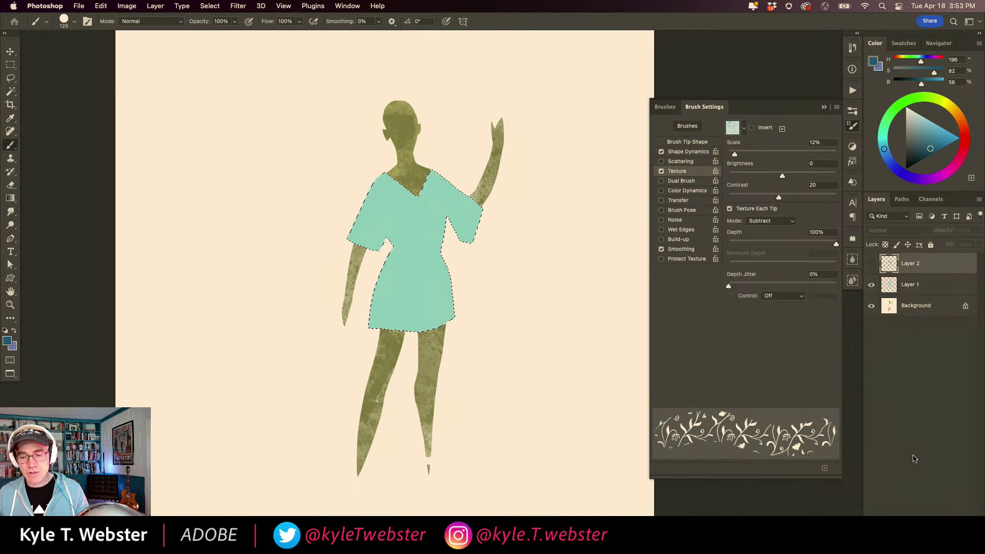
{"action": "key", "text": "super+shift+alt+n"}
Fill the dress selection on the new layer with the "small spring" pattern in Normal mode at 100% opacity and deselect.
{"action": "left_click", "coordinate": [100, 6]}
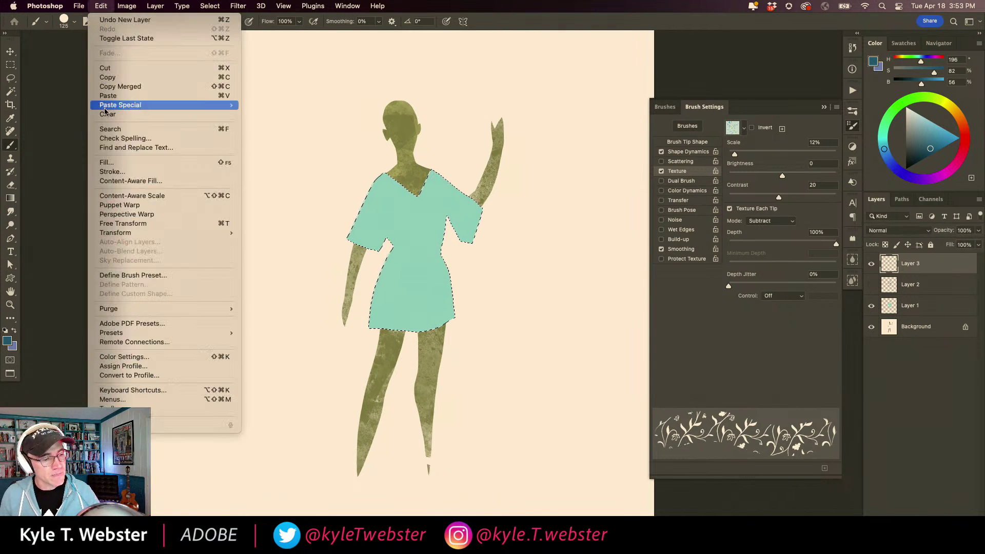
{"action": "left_click", "coordinate": [115, 164]}
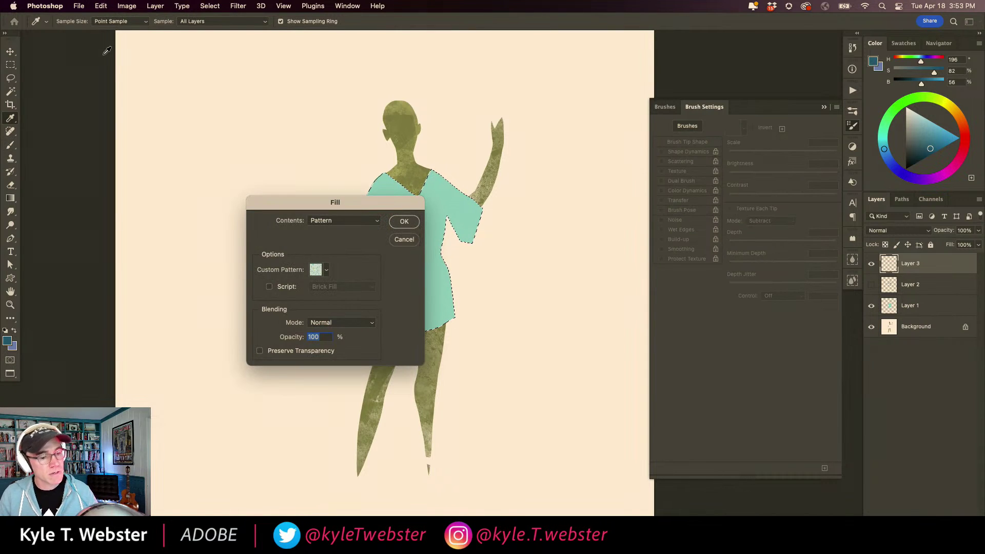
{"action": "left_click", "coordinate": [325, 270]}
{"action": "scroll", "coordinate": [357, 425], "scroll_direction": "down", "scroll_amount": 1}
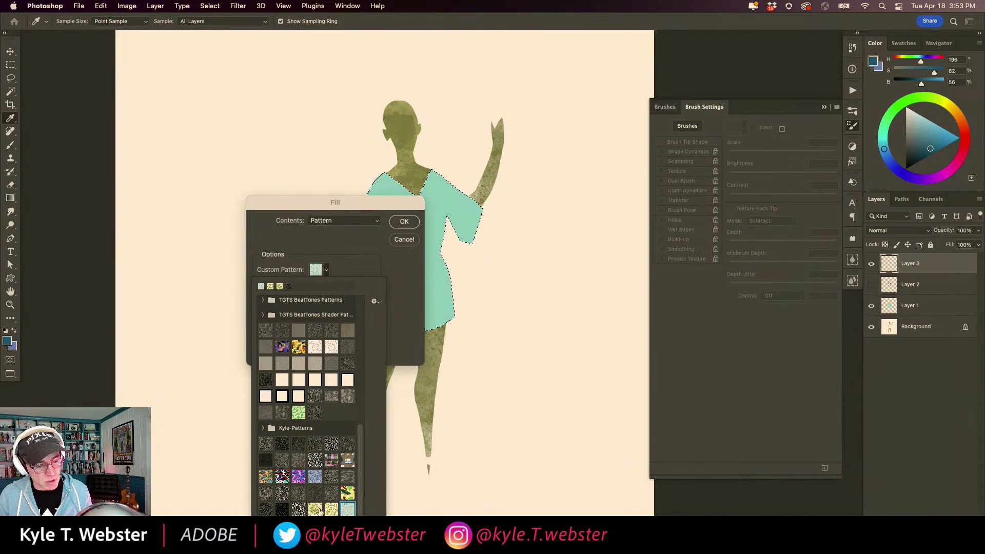
{"action": "left_click", "coordinate": [404, 221]}
{"action": "key", "text": "b"}
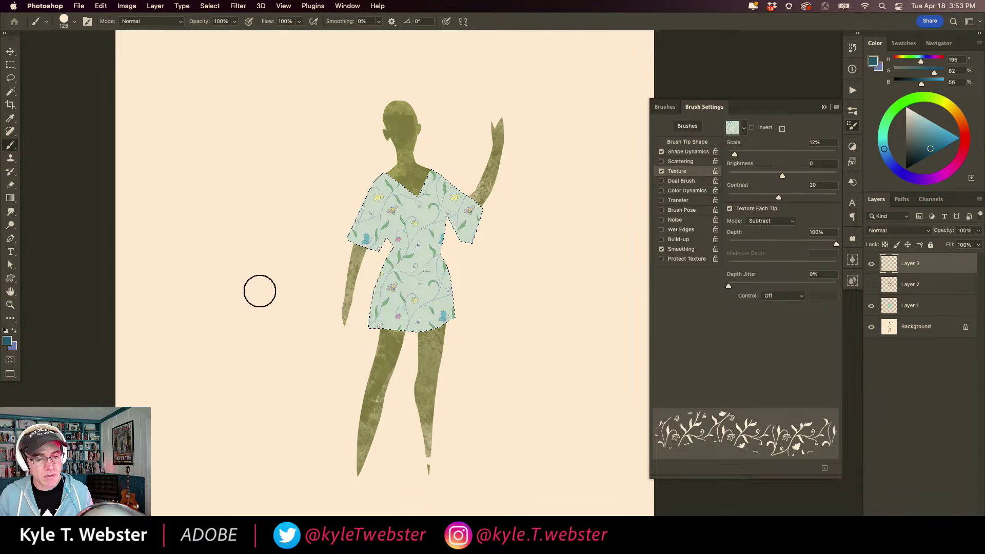
{"action": "key", "text": "super+d"}
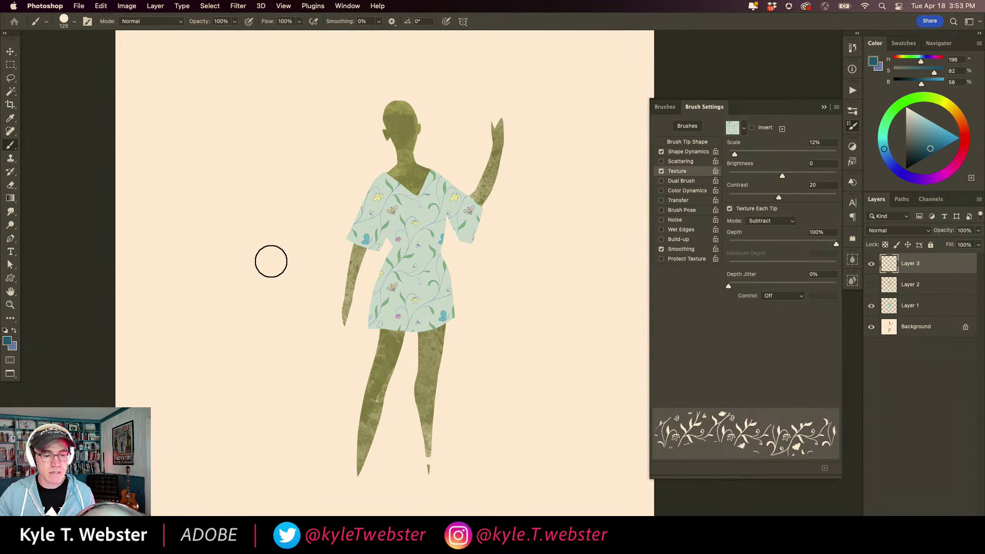
Add a new layer on top, choose a 200 px textured brush and lasso a spiky short-hair shape around the head.
{"action": "key", "text": "super+shift+alt+n"}
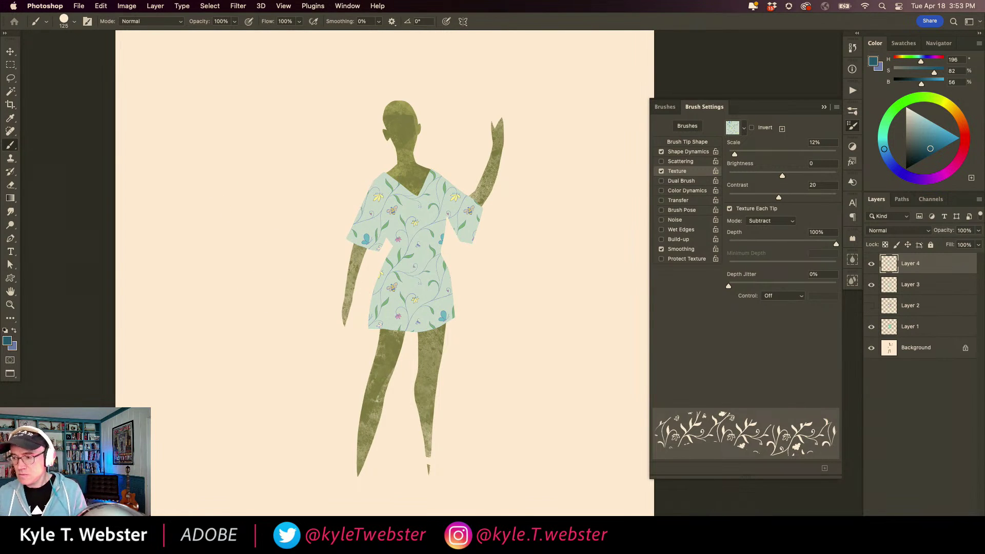
{"action": "key", "text": "l"}
{"action": "scroll", "coordinate": [378, 171], "scroll_direction": "up", "scroll_amount": 5}
{"action": "left_click_drag", "start_coordinate": [378, 171], "coordinate": [378, 233]}
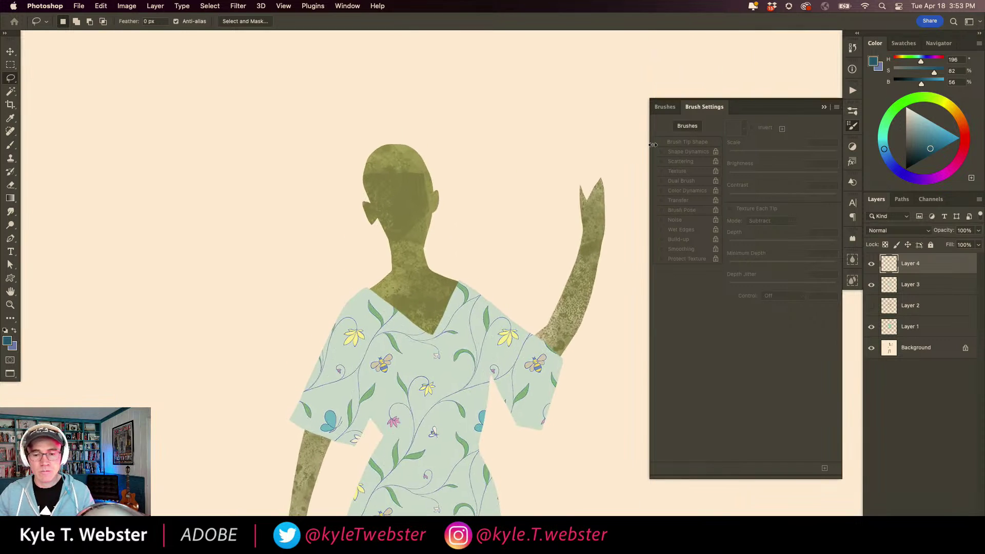
{"action": "left_click", "coordinate": [664, 107]}
{"action": "left_click", "coordinate": [749, 161]}
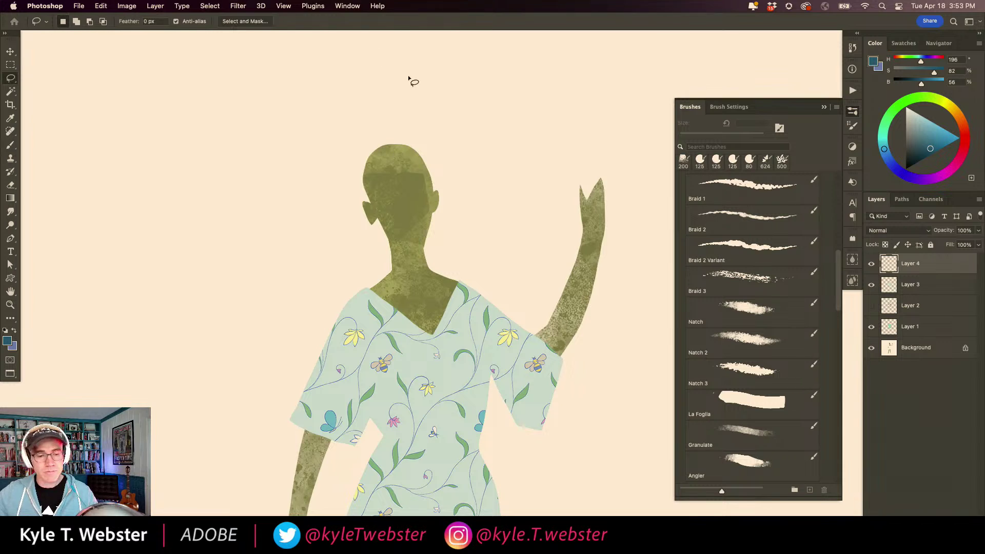
{"action": "mouse_move", "coordinate": [371, 201]}
{"action": "left_mouse_down"}
{"action": "mouse_move", "coordinate": [378, 169]}
{"action": "mouse_move", "coordinate": [421, 192]}
{"action": "mouse_move", "coordinate": [418, 173]}
{"action": "mouse_move", "coordinate": [435, 192]}
{"action": "mouse_move", "coordinate": [412, 133]}
{"action": "mouse_move", "coordinate": [399, 142]}
{"action": "mouse_move", "coordinate": [395, 125]}
{"action": "mouse_move", "coordinate": [367, 156]}
{"action": "mouse_move", "coordinate": [370, 203]}
{"action": "left_mouse_up"}
{"action": "key", "text": "b"}
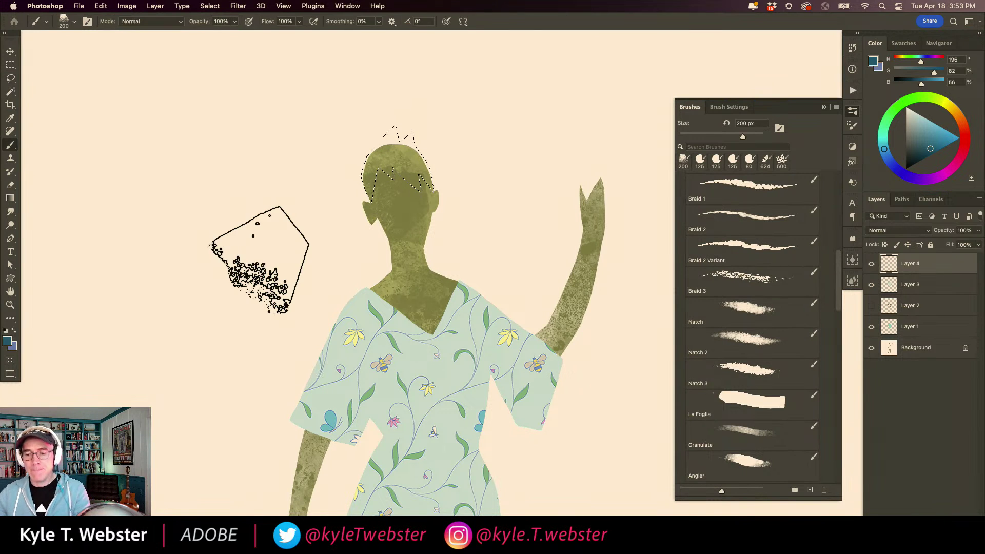
Paint the hair selection in textured magenta and dark purple (H 309, S 58, B 37) and deselect.
{"action": "left_click_drag", "start_coordinate": [956, 139], "coordinate": [949, 169]}
{"action": "left_click_drag", "start_coordinate": [929, 137], "coordinate": [922, 124]}
{"action": "mouse_move", "coordinate": [374, 171]}
{"action": "left_mouse_down"}
{"action": "mouse_move", "coordinate": [417, 162]}
{"action": "mouse_move", "coordinate": [359, 196]}
{"action": "mouse_move", "coordinate": [380, 181]}
{"action": "mouse_move", "coordinate": [366, 154]}
{"action": "mouse_move", "coordinate": [401, 160]}
{"action": "mouse_move", "coordinate": [405, 126]}
{"action": "left_mouse_up"}
{"action": "left_click_drag", "start_coordinate": [908, 147], "coordinate": [917, 153]}
{"action": "mouse_move", "coordinate": [395, 154]}
{"action": "left_mouse_down"}
{"action": "mouse_move", "coordinate": [380, 184]}
{"action": "mouse_move", "coordinate": [424, 171]}
{"action": "mouse_move", "coordinate": [358, 204]}
{"action": "mouse_move", "coordinate": [423, 180]}
{"action": "mouse_move", "coordinate": [345, 203]}
{"action": "left_mouse_up"}
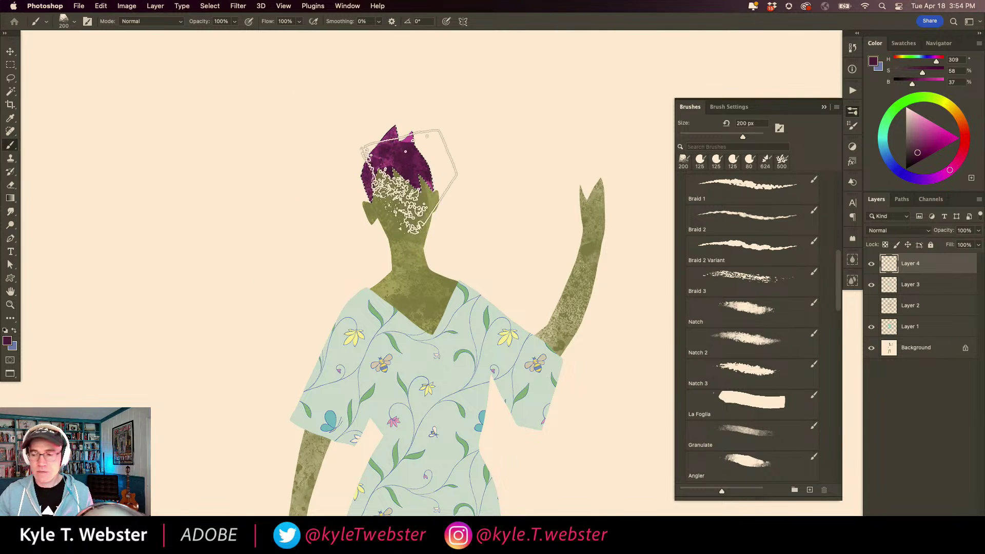
{"action": "key", "text": "super+d"}
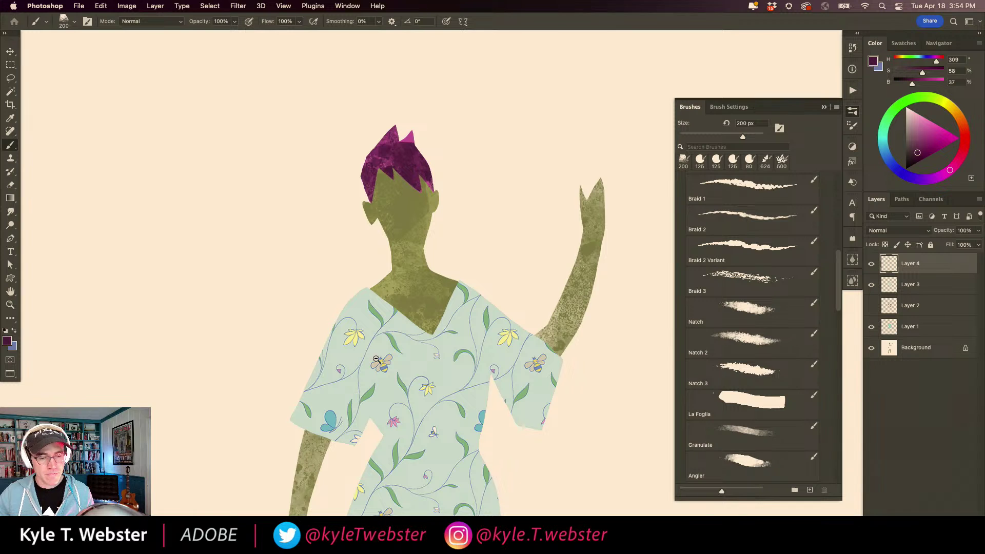
Lasso round sunglasses with a bridge and temples across the face, fill them with near-black blue (H 230, S 72, B 11) and deselect.
{"action": "left_click", "coordinate": [412, 258], "text": "super"}
{"action": "key", "text": "l"}
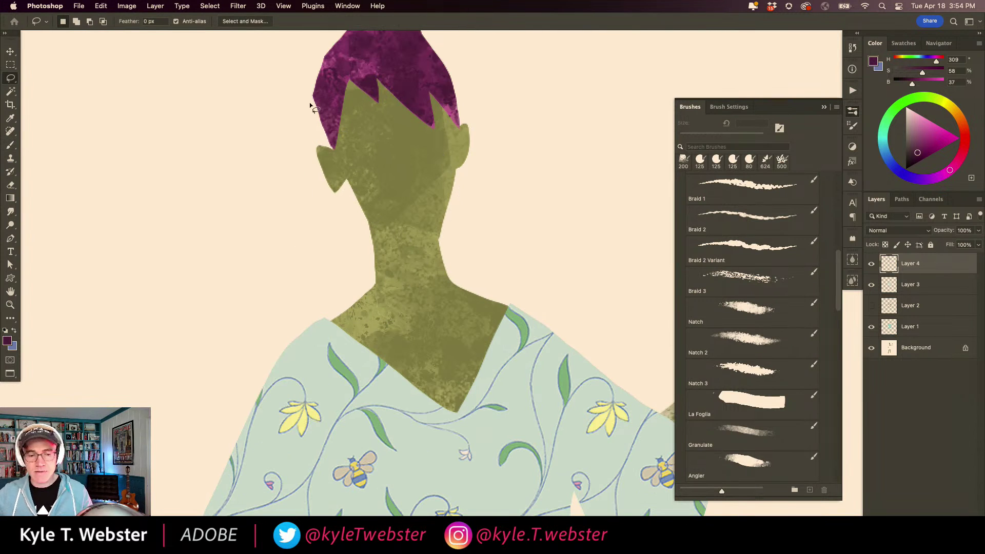
{"action": "left_click", "coordinate": [910, 164]}
{"action": "left_click", "coordinate": [897, 169]}
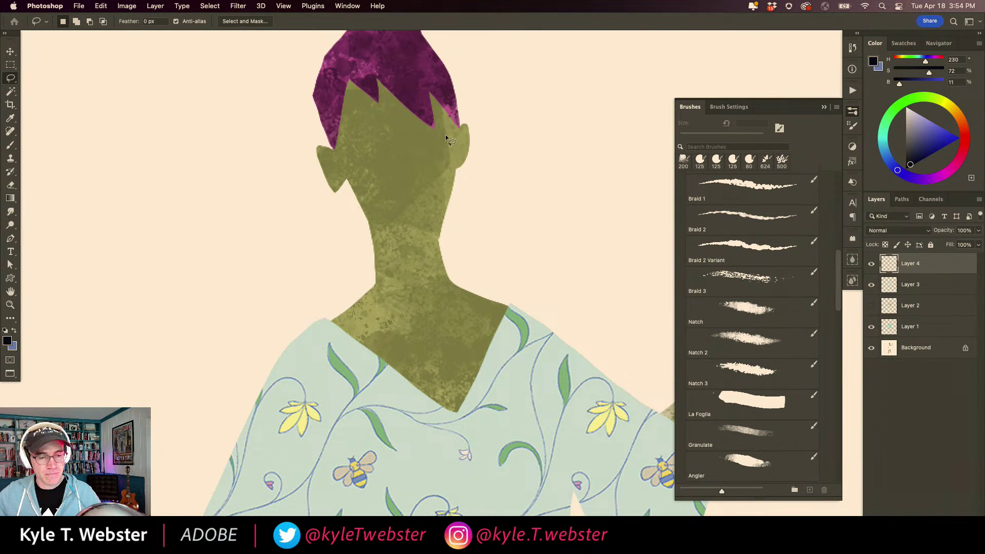
{"action": "mouse_move", "coordinate": [414, 162]}
{"action": "left_mouse_down"}
{"action": "mouse_move", "coordinate": [446, 154]}
{"action": "mouse_move", "coordinate": [447, 137]}
{"action": "mouse_move", "coordinate": [374, 131]}
{"action": "mouse_move", "coordinate": [361, 142]}
{"action": "mouse_move", "coordinate": [360, 164]}
{"action": "mouse_move", "coordinate": [372, 173]}
{"action": "mouse_move", "coordinate": [392, 166]}
{"action": "mouse_move", "coordinate": [388, 136]}
{"action": "mouse_move", "coordinate": [393, 152]}
{"action": "mouse_move", "coordinate": [415, 146]}
{"action": "mouse_move", "coordinate": [334, 149]}
{"action": "mouse_move", "coordinate": [362, 158]}
{"action": "left_mouse_up"}
{"action": "key", "text": "shift"}
{"action": "left_click_drag", "start_coordinate": [445, 136], "coordinate": [459, 119]}
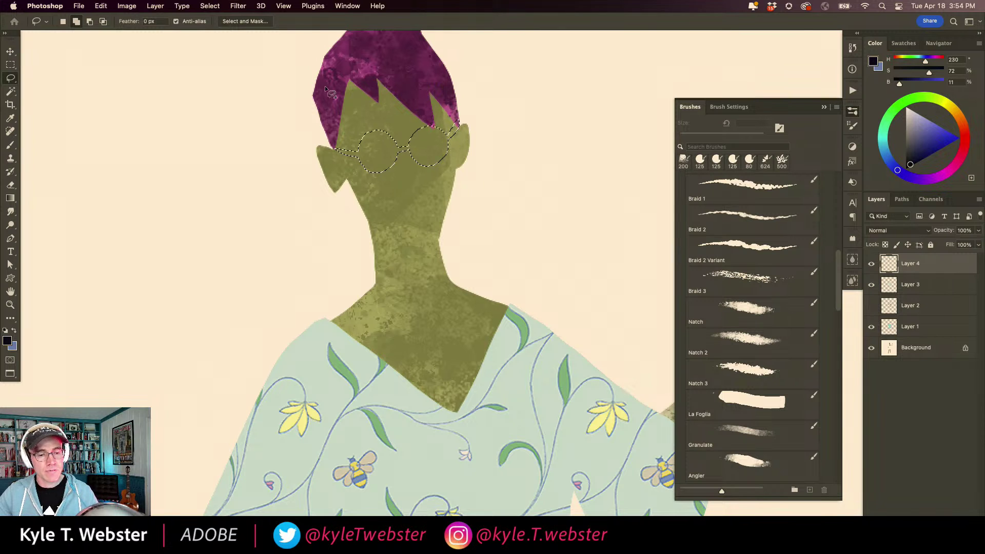
{"action": "key", "text": "alt+BackSpace"}
{"action": "key", "text": "super+d"}
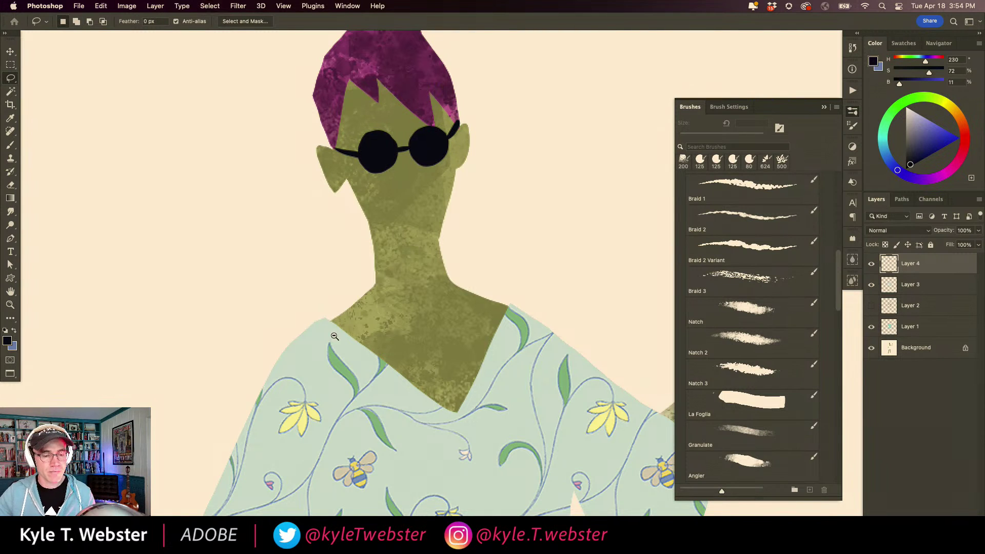
{"action": "left_click", "coordinate": [339, 330], "text": "alt"}
{"action": "left_click", "coordinate": [339, 330], "text": "alt"}
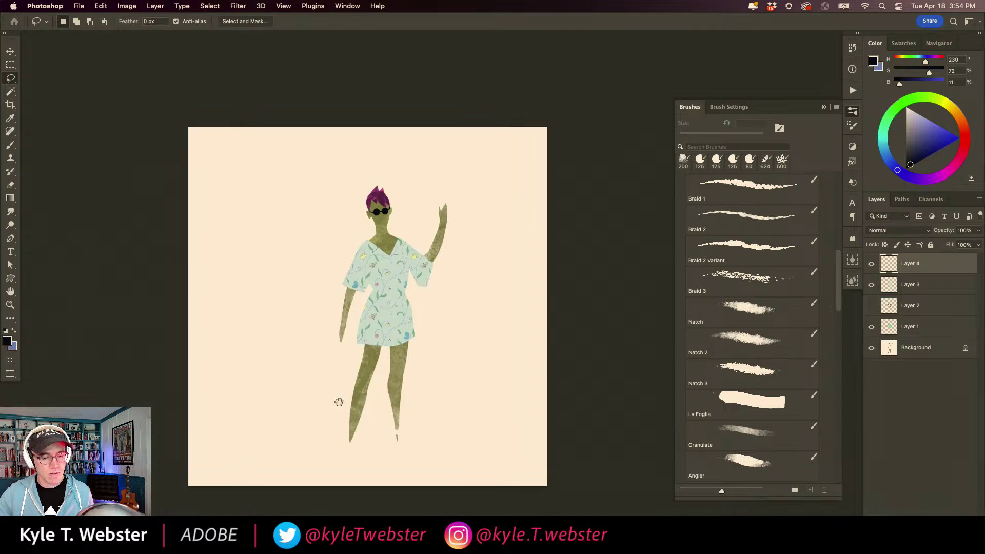
{"action": "left_click", "coordinate": [340, 433], "text": "super"}
{"action": "mouse_move", "coordinate": [341, 434]}
{"action": "left_mouse_down"}
{"action": "mouse_move", "coordinate": [333, 415]}
{"action": "mouse_move", "coordinate": [329, 443]}
{"action": "left_mouse_up"}
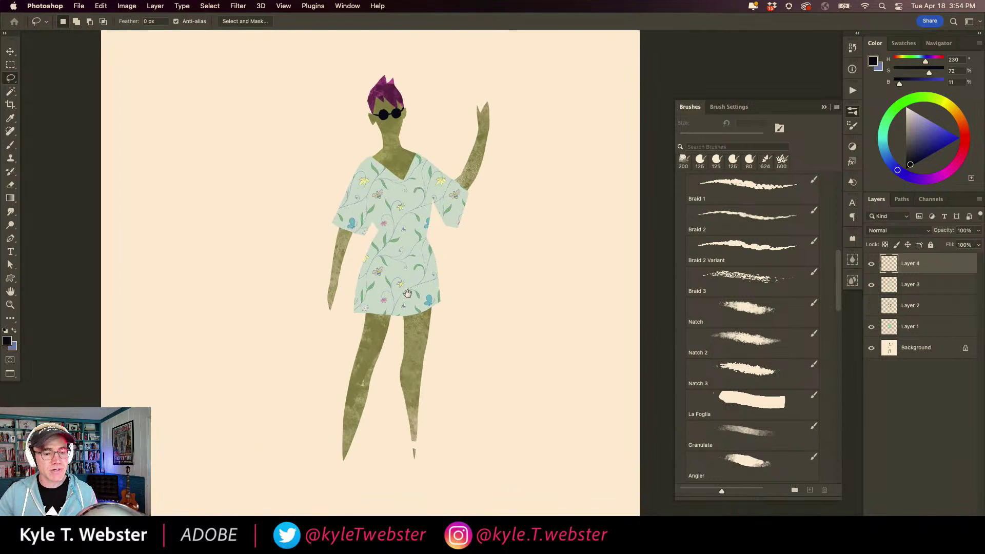
{"action": "left_click_drag", "start_coordinate": [336, 207], "coordinate": [352, 231]}
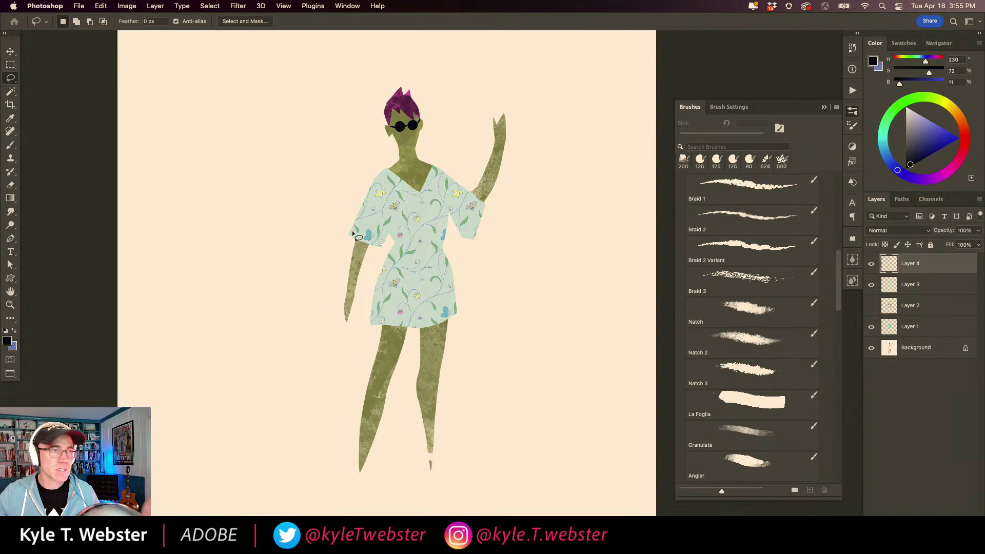
Switch to the two-layer flattened spring pattern document and add a Hue/Saturation adjustment layer above Layer 12.
{"action": "key", "text": "ctrl+Tab"}
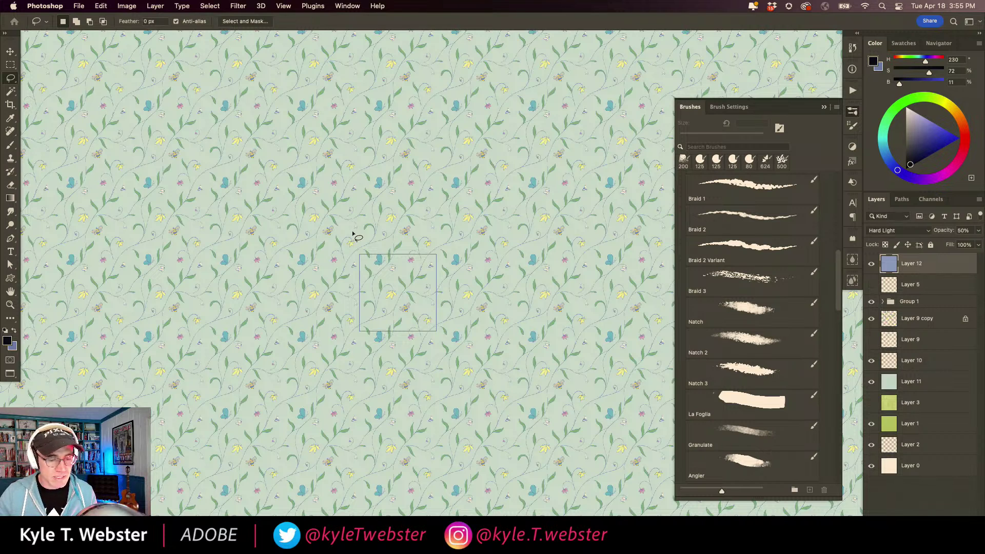
{"action": "left_click_drag", "start_coordinate": [307, 331], "coordinate": [339, 319]}
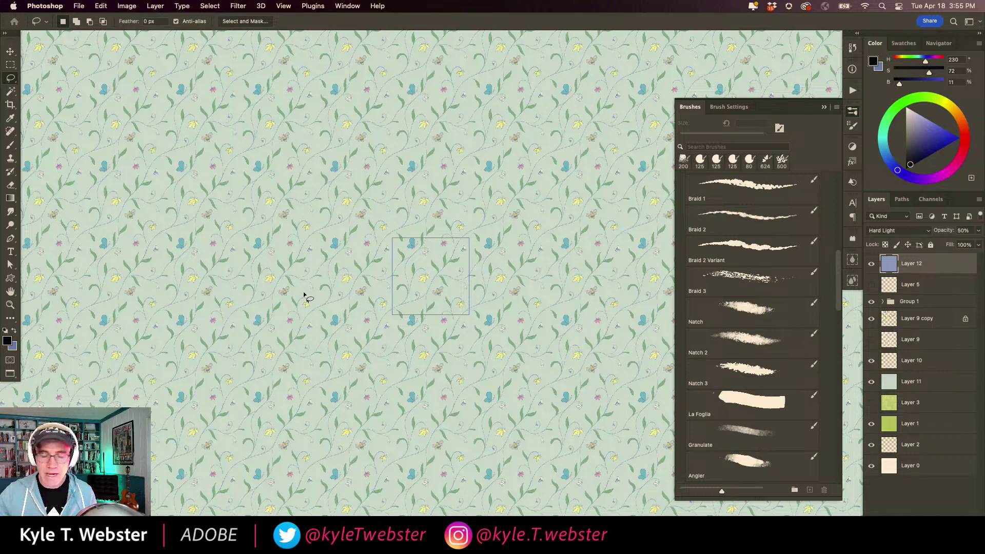
{"action": "key", "text": "ctrl+Tab"}
{"action": "key", "text": "ctrl+Tab"}
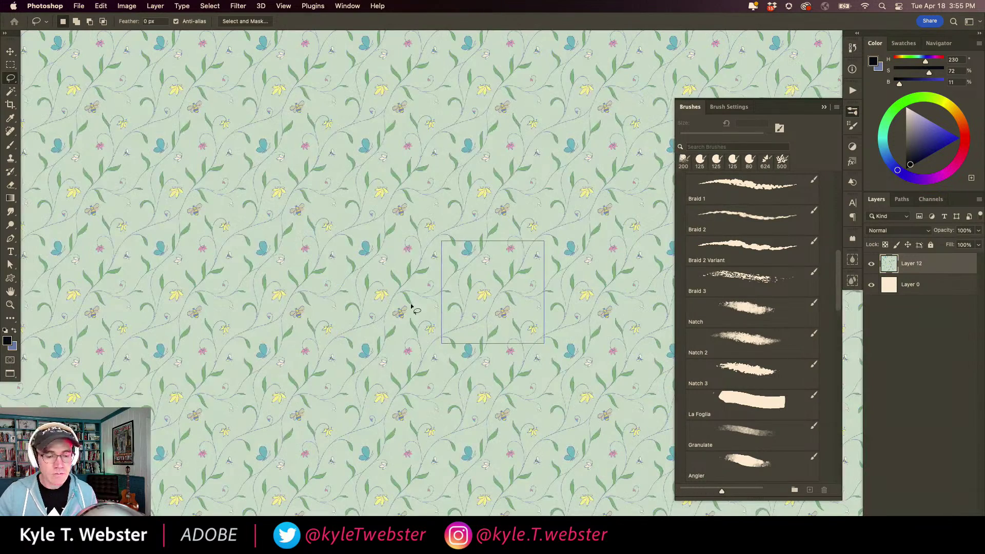
{"action": "left_click", "coordinate": [481, 317], "text": "super"}
{"action": "left_click", "coordinate": [482, 317], "text": "super"}
{"action": "left_click_drag", "start_coordinate": [465, 314], "coordinate": [399, 318]}
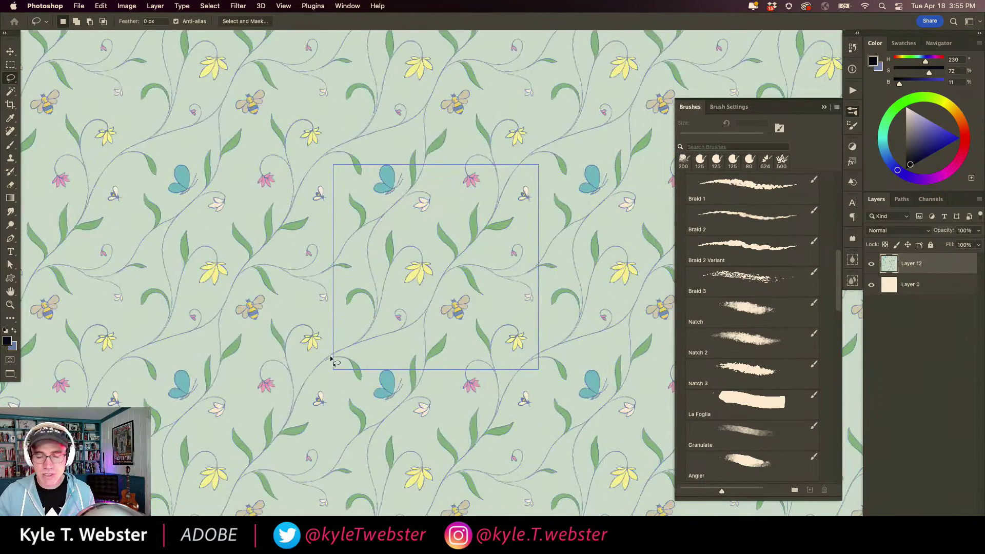
{"action": "left_click", "coordinate": [921, 509]}
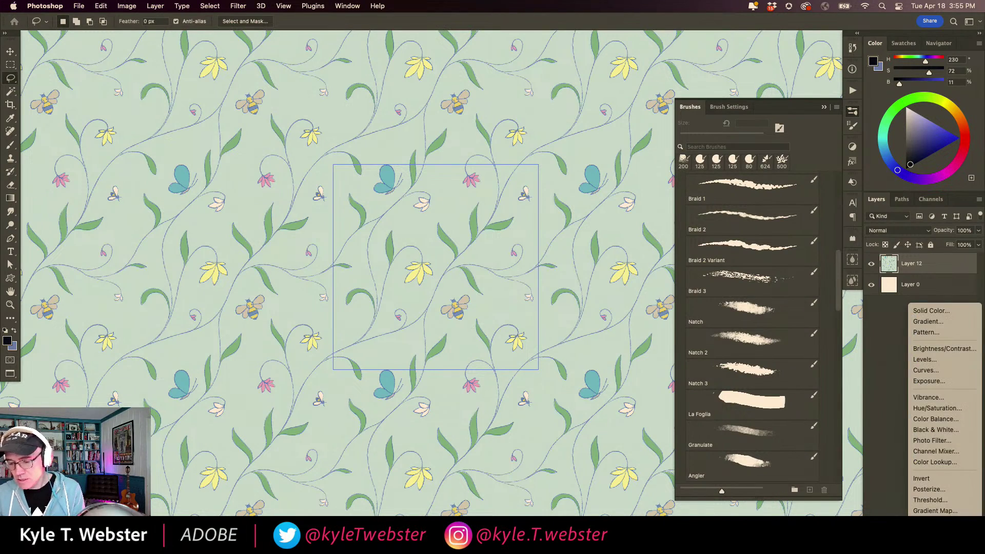
{"action": "left_click", "coordinate": [921, 408]}
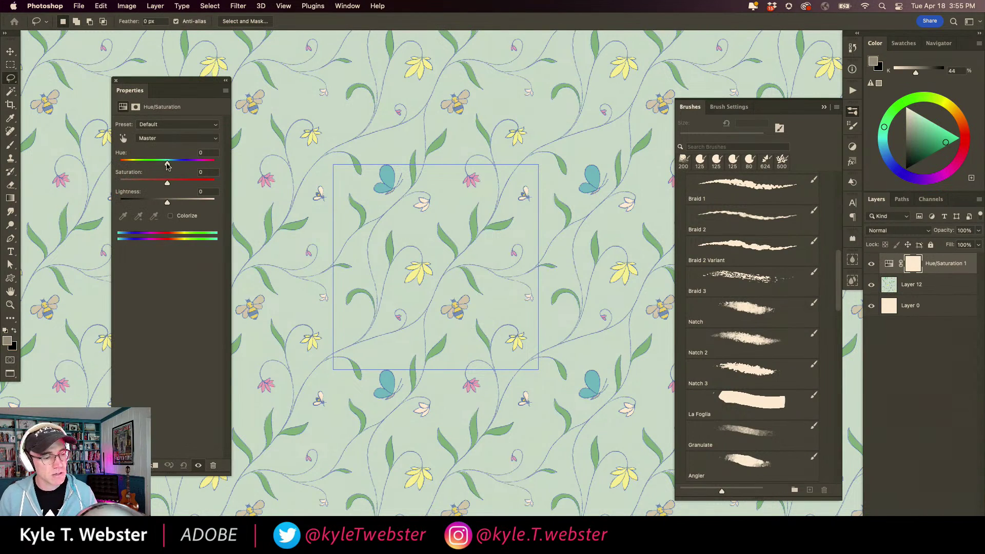
Recolor the pattern by setting the adjustment layer's hue to -156 and saturation to -49.
{"action": "left_click_drag", "start_coordinate": [167, 164], "coordinate": [126, 164]}
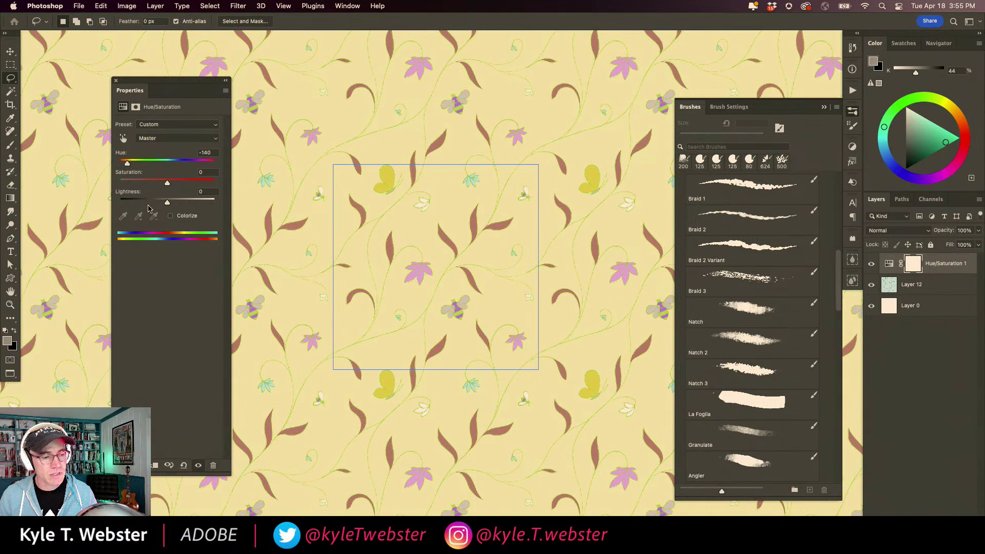
{"action": "left_click_drag", "start_coordinate": [167, 183], "coordinate": [144, 185]}
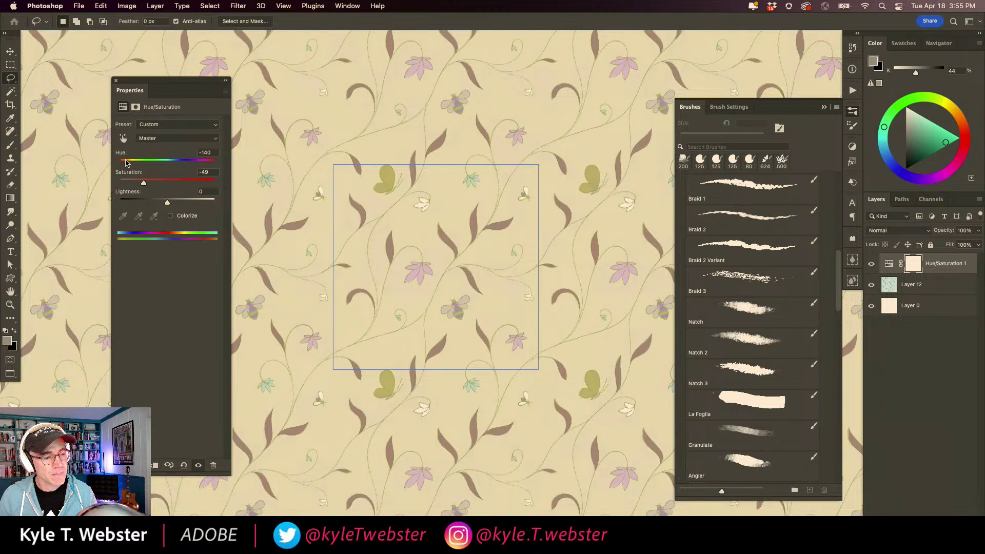
{"action": "left_click_drag", "start_coordinate": [128, 164], "coordinate": [124, 165]}
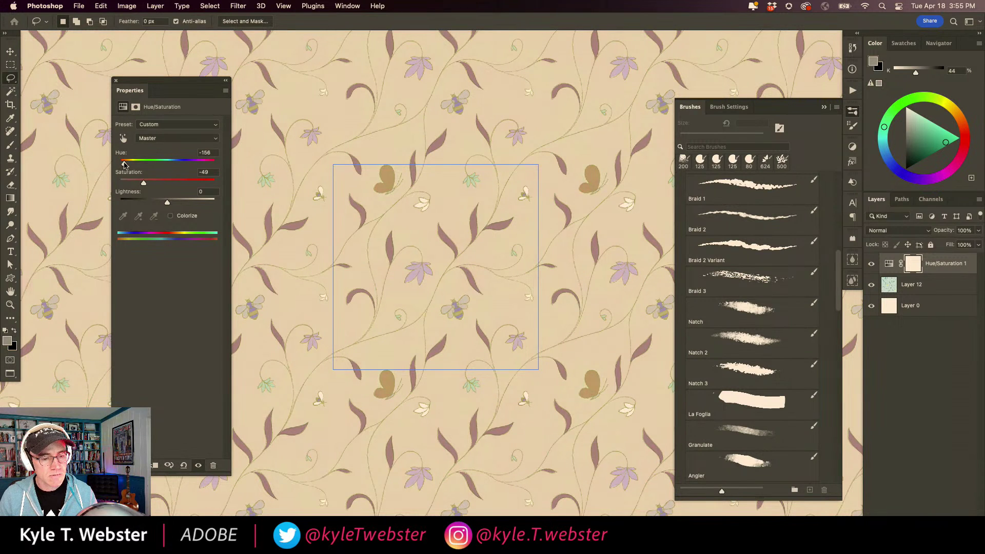
{"action": "left_click", "coordinate": [116, 81]}
{"action": "left_click", "coordinate": [409, 285], "text": "super"}
{"action": "left_click_drag", "start_coordinate": [368, 320], "coordinate": [330, 372]}
{"action": "left_click", "coordinate": [353, 325], "text": "super"}
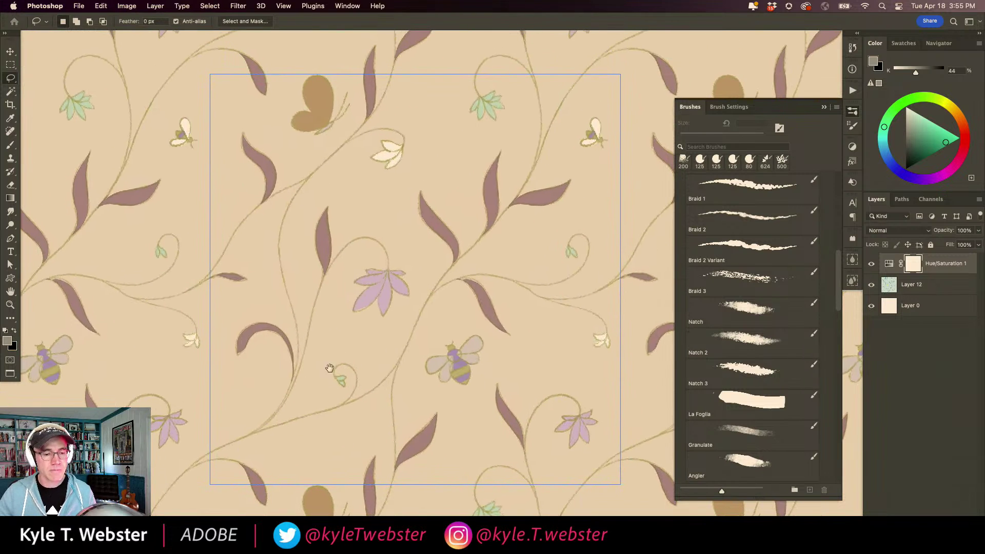